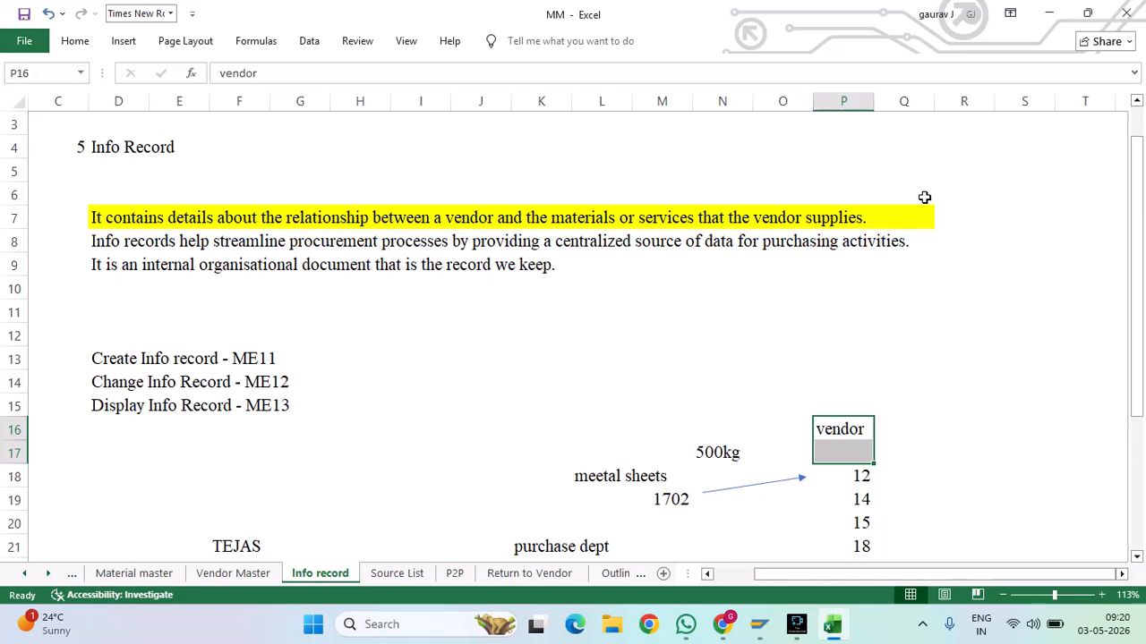
Review the info record definition, the ME11 transaction note and the metal sheets example on the Info record sheet
{"action": "left_click", "coordinate": [111, 243]}
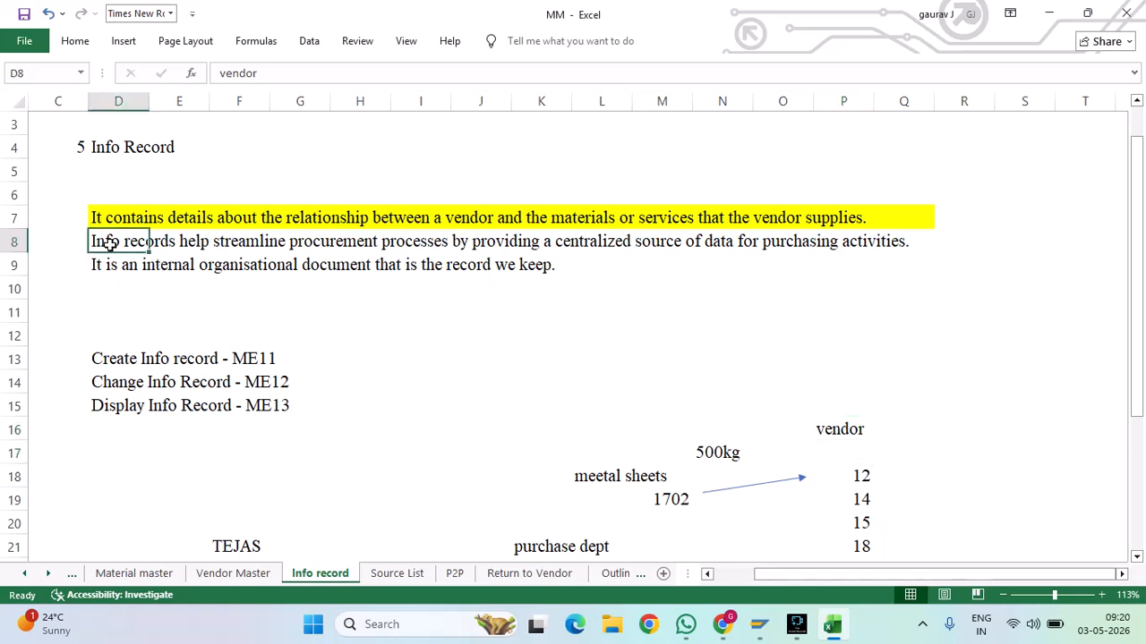
{"action": "left_click_drag", "start_coordinate": [130, 244], "coordinate": [882, 236]}
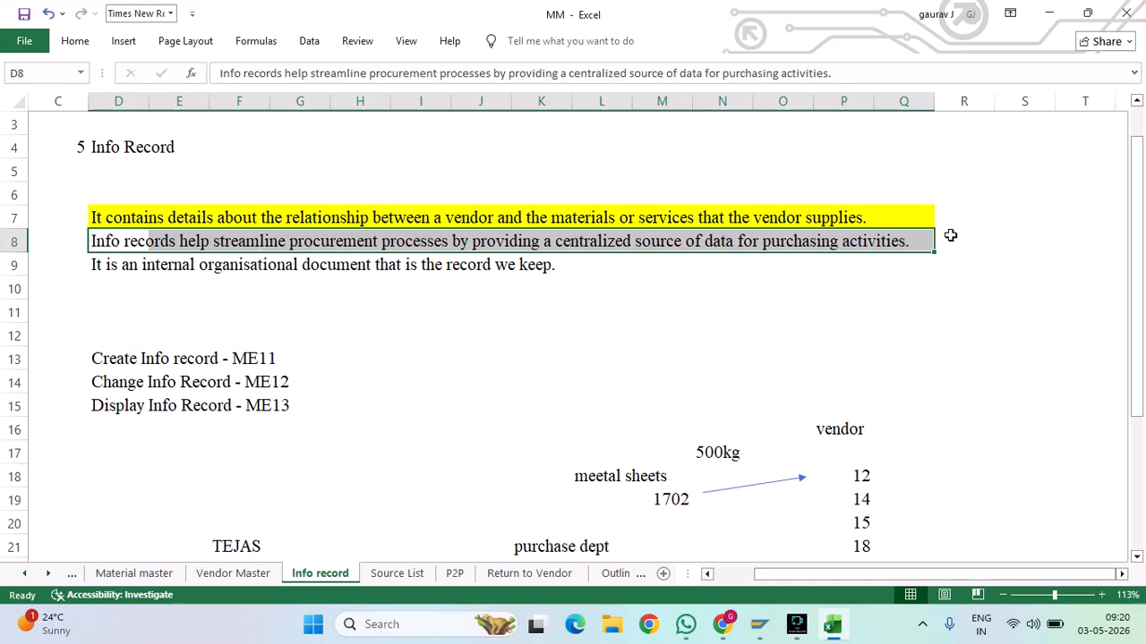
{"action": "left_click", "coordinate": [596, 265]}
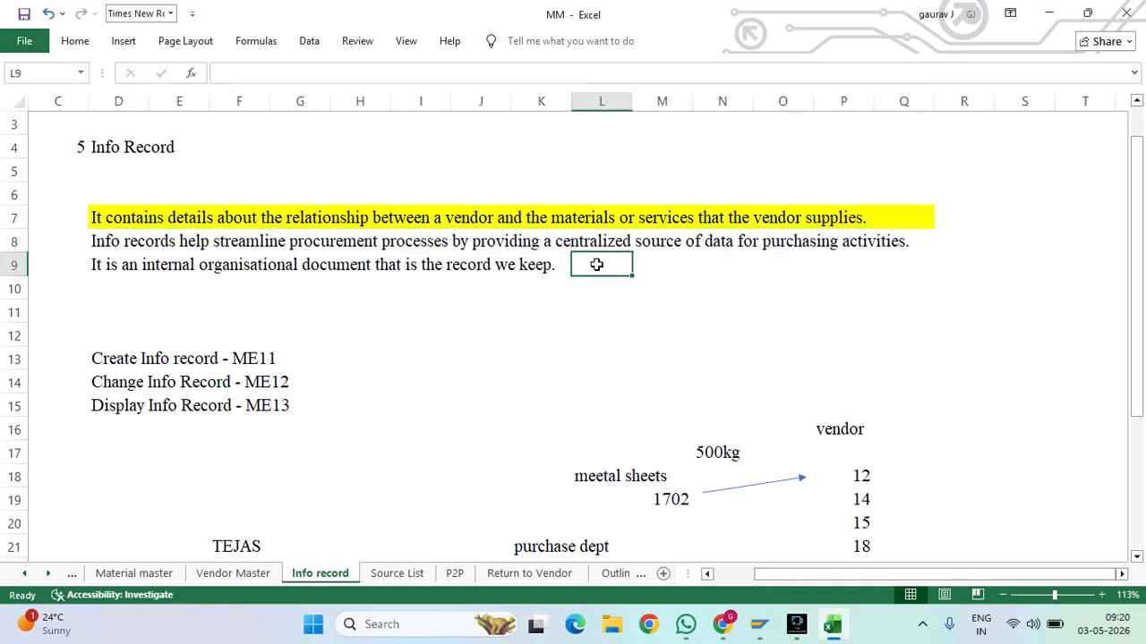
{"action": "scroll", "coordinate": [596, 265], "scroll_direction": "down", "scroll_amount": 1}
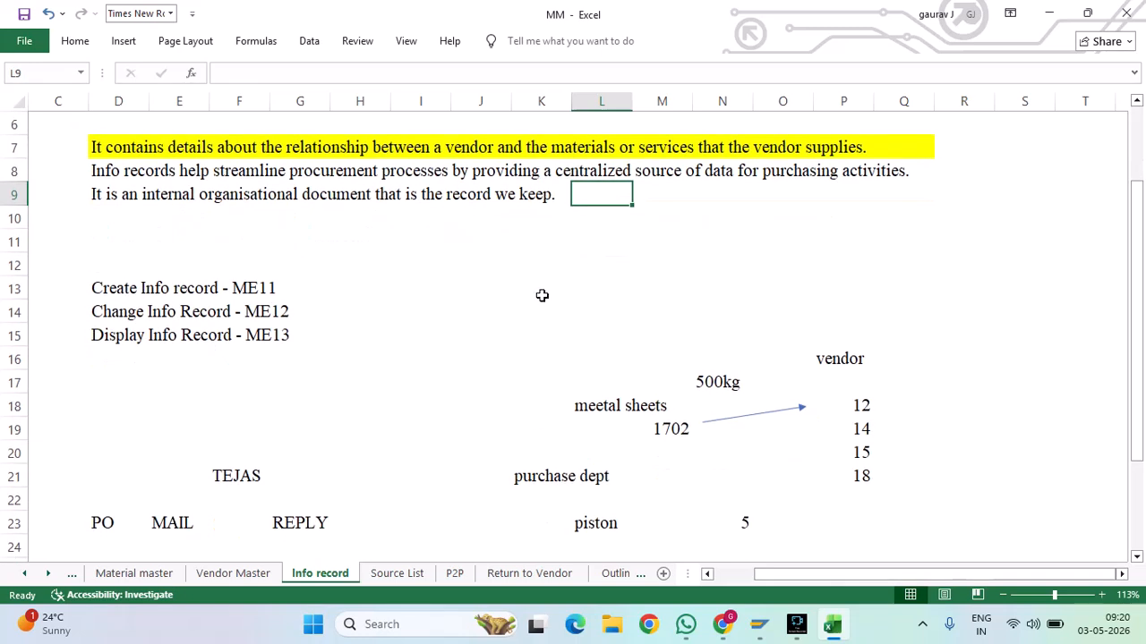
{"action": "left_click_drag", "start_coordinate": [82, 267], "coordinate": [292, 284]}
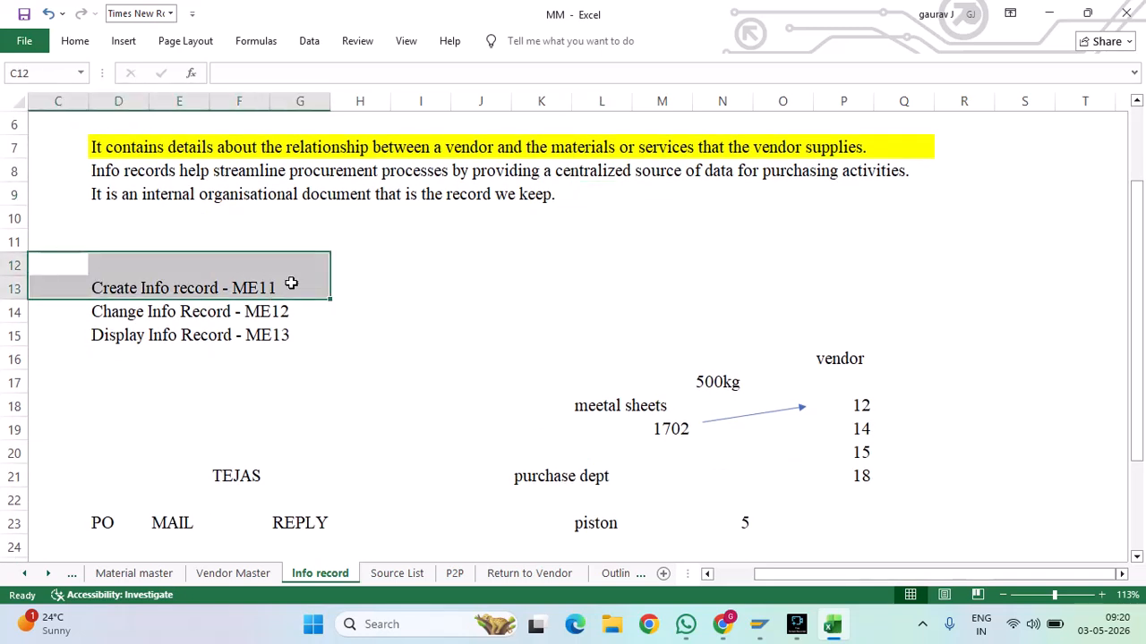
{"action": "left_click", "coordinate": [588, 391]}
{"action": "left_click_drag", "start_coordinate": [587, 391], "coordinate": [671, 428]}
{"action": "scroll", "coordinate": [671, 429], "scroll_direction": "up", "scroll_amount": 4}
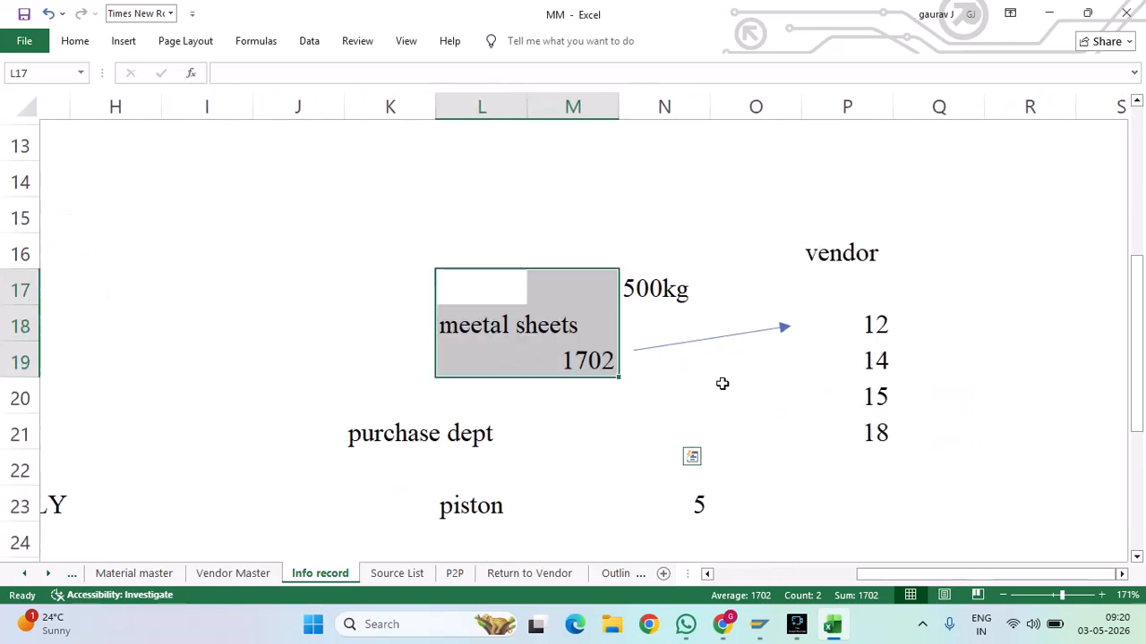
Clear the 500kg quantity from cell N17 above the metal sheets example
{"action": "double_click", "coordinate": [612, 284]}
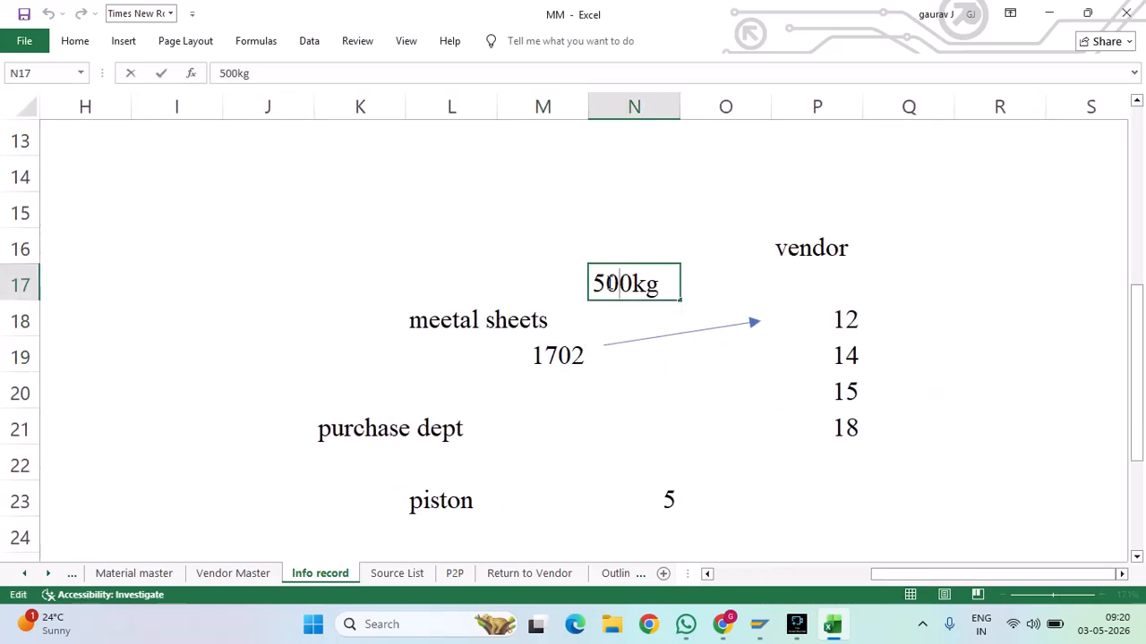
{"action": "double_click", "coordinate": [639, 286]}
{"action": "key", "text": "BackSpace"}
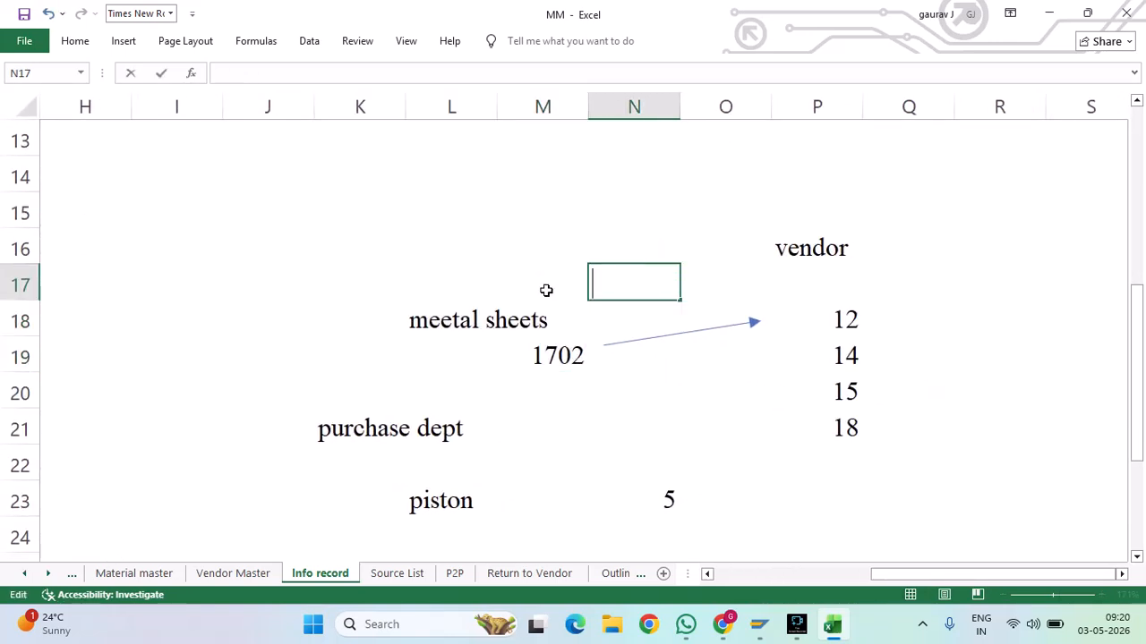
{"action": "left_click", "coordinate": [507, 268]}
Delete the purchase dept and piston entries in the range K21:N24
{"action": "left_click_drag", "start_coordinate": [445, 319], "coordinate": [579, 366]}
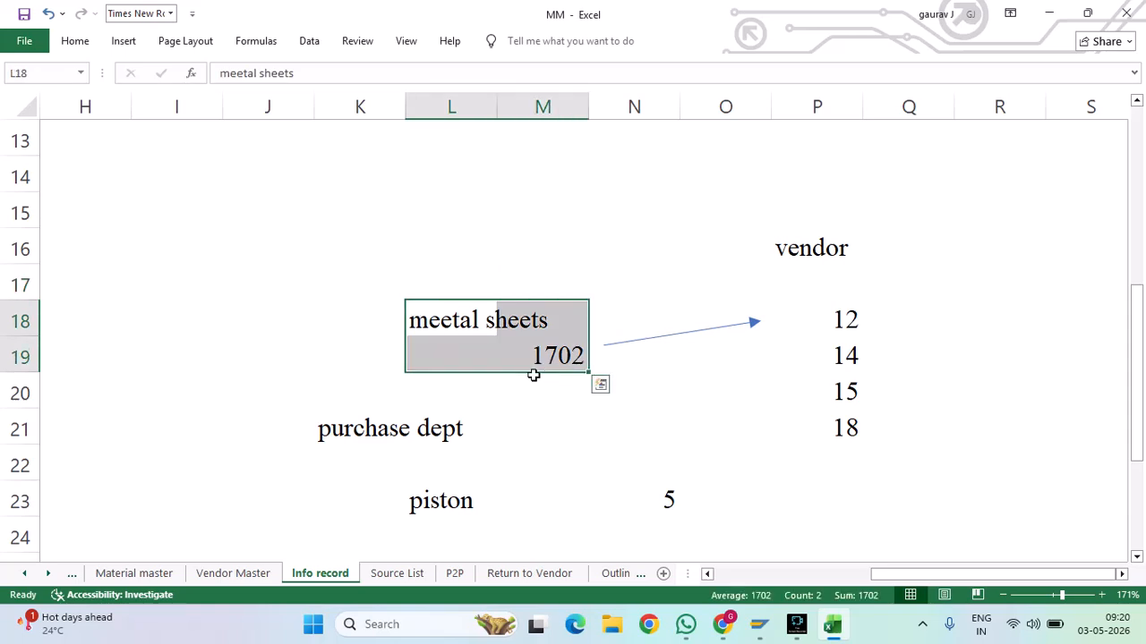
{"action": "left_click_drag", "start_coordinate": [353, 422], "coordinate": [666, 527]}
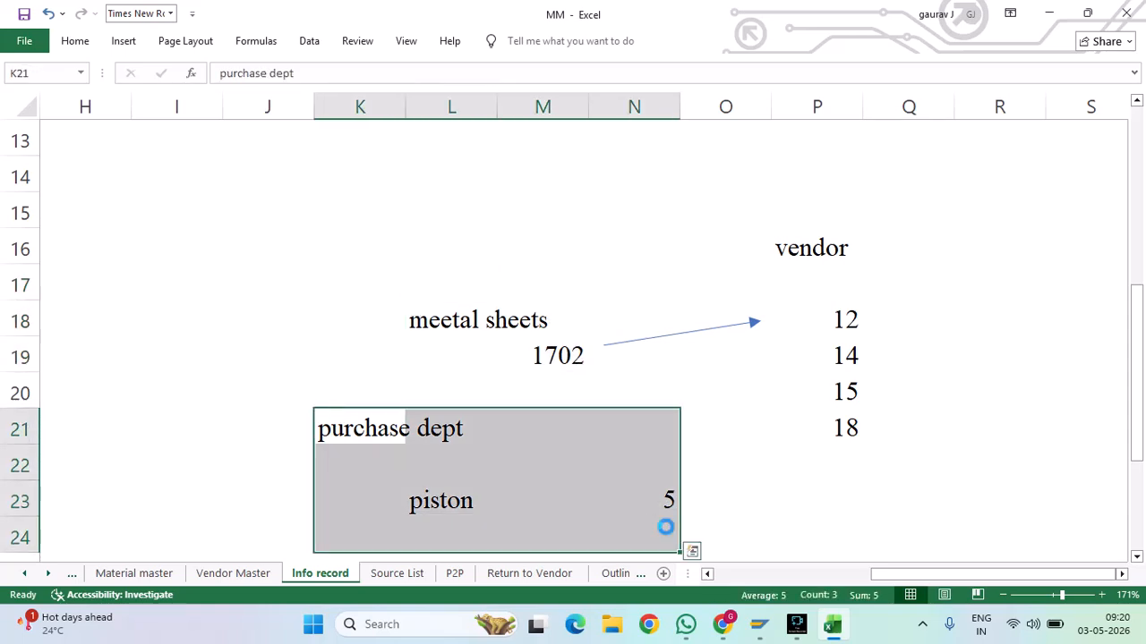
{"action": "key", "text": "Delete"}
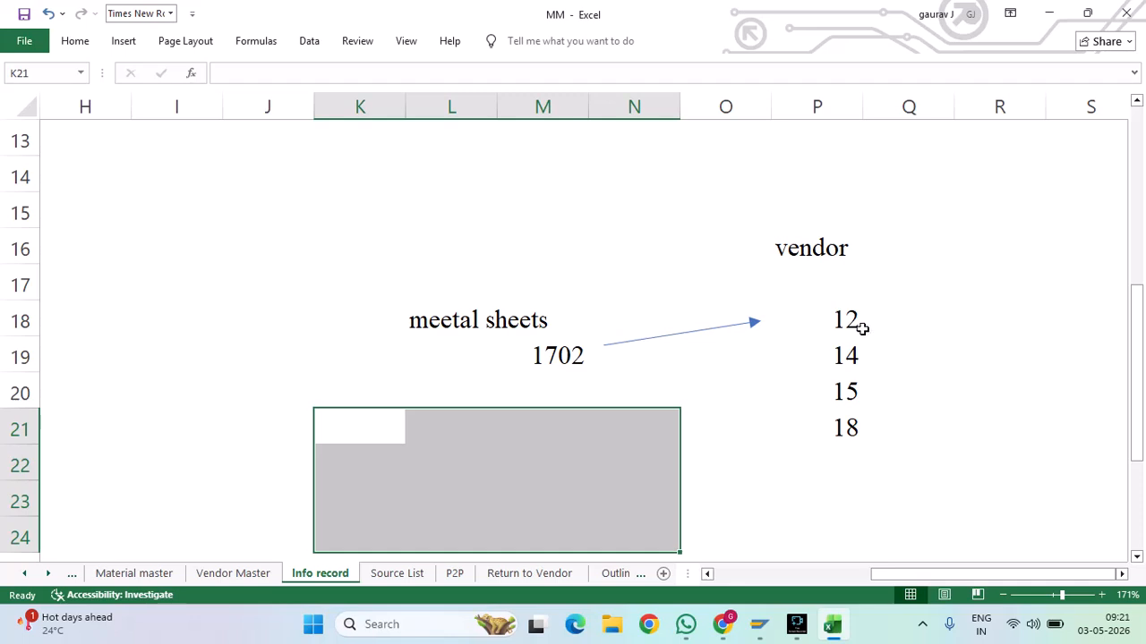
Examine how the metal sheets material 1702 relates to the prices listed under the vendor heading
{"action": "left_click_drag", "start_coordinate": [865, 325], "coordinate": [864, 433]}
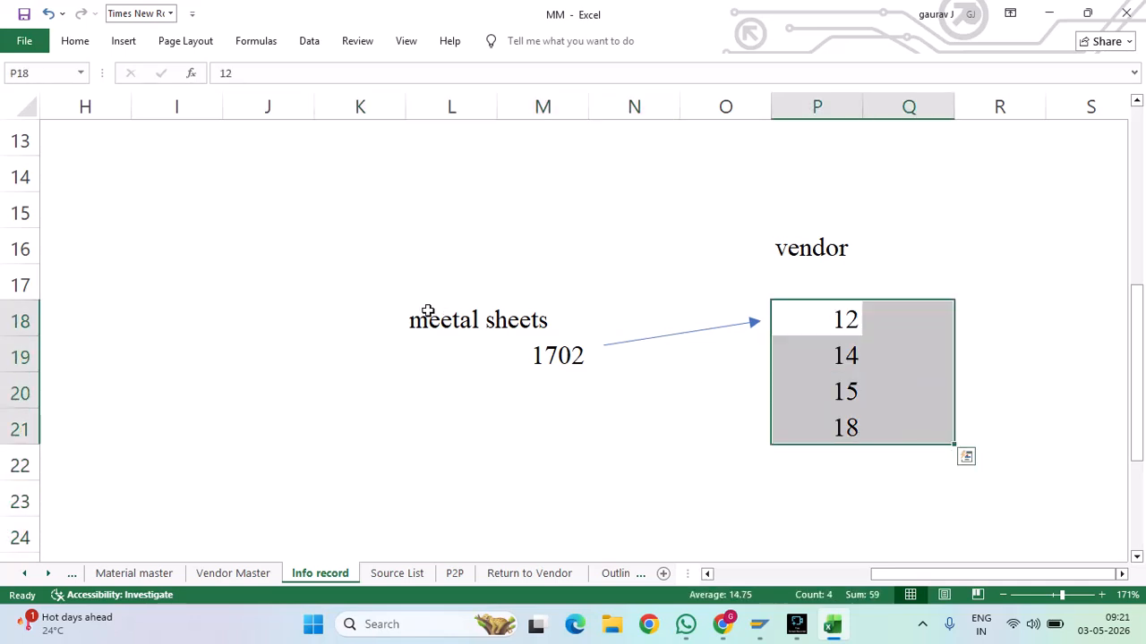
{"action": "left_click", "coordinate": [847, 309]}
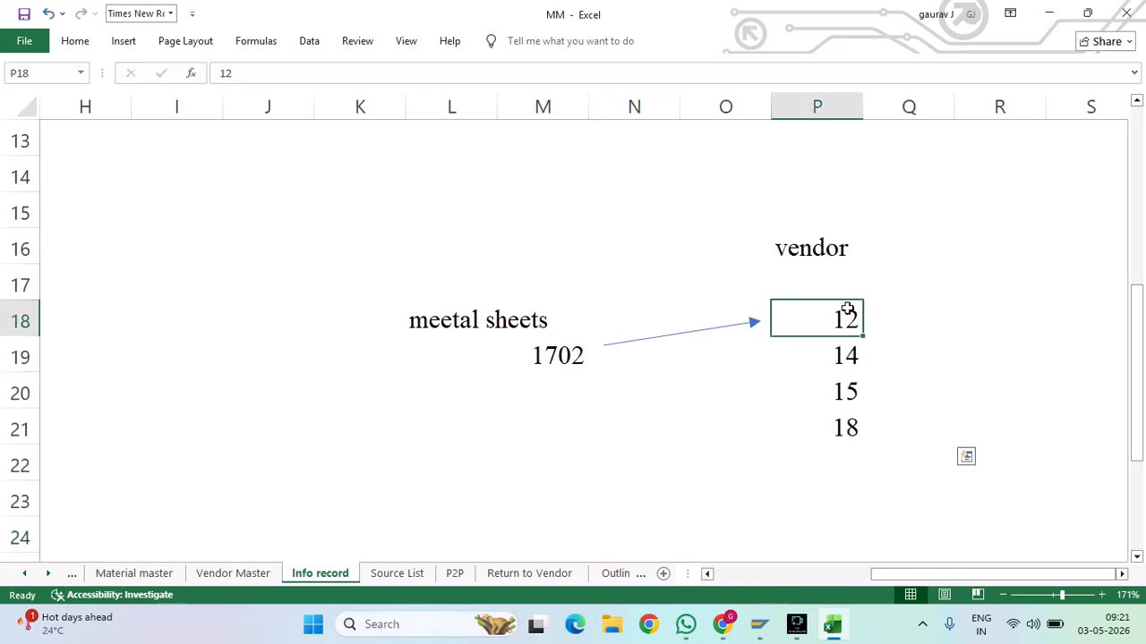
{"action": "left_click_drag", "start_coordinate": [847, 309], "coordinate": [860, 435]}
{"action": "left_click_drag", "start_coordinate": [379, 310], "coordinate": [583, 390]}
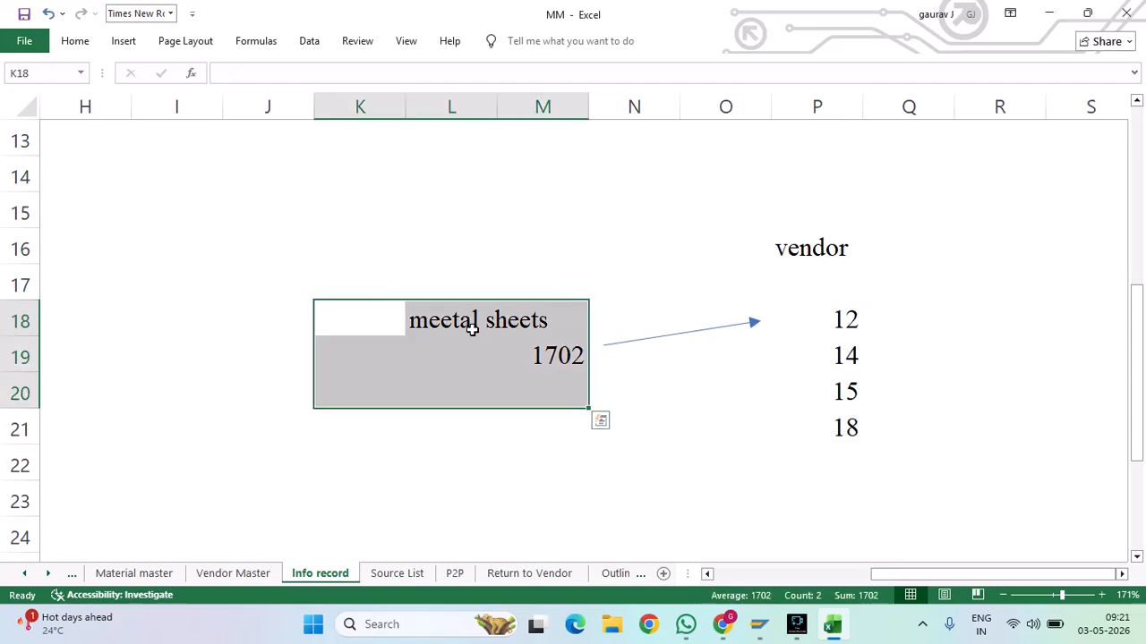
{"action": "left_click_drag", "start_coordinate": [844, 308], "coordinate": [874, 316]}
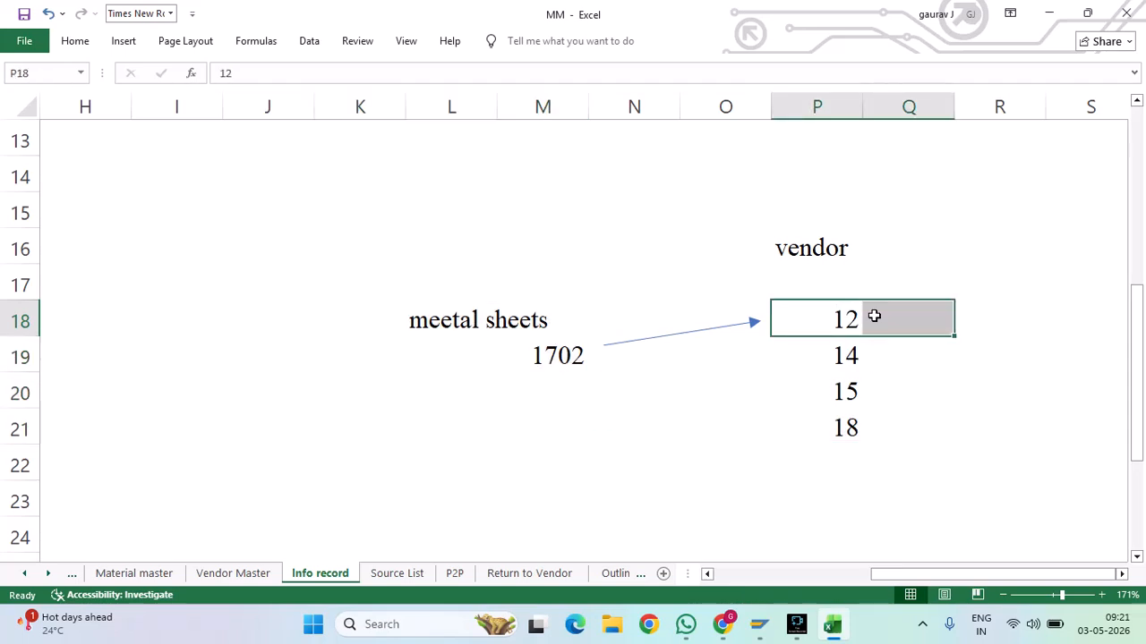
{"action": "left_click", "coordinate": [551, 356]}
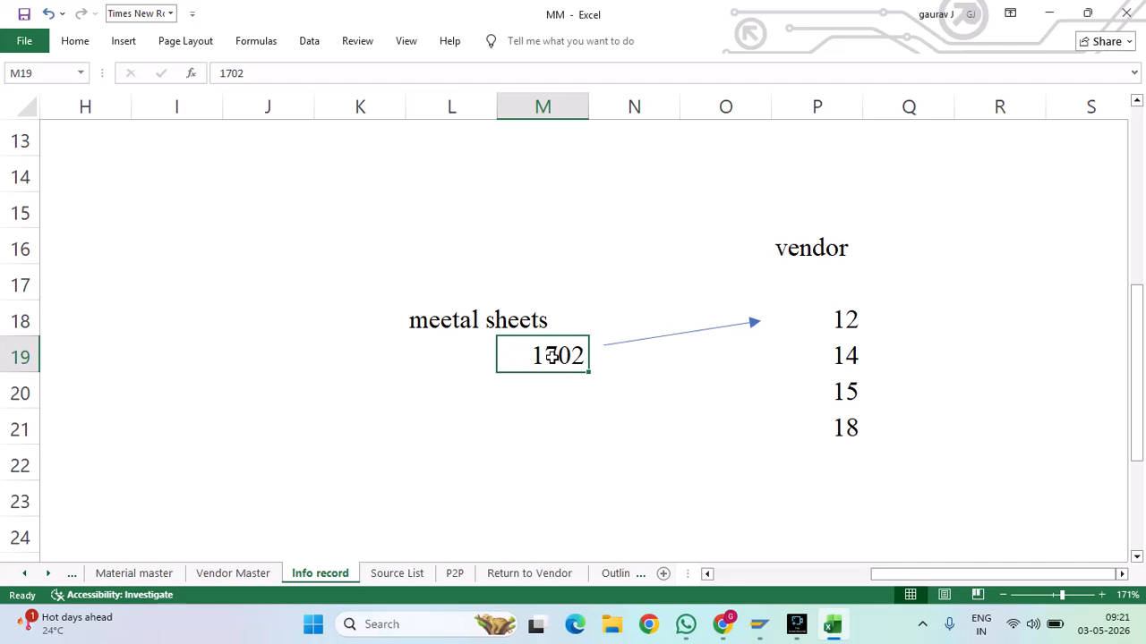
{"action": "left_click", "coordinate": [855, 356]}
{"action": "left_click", "coordinate": [522, 359]}
{"action": "left_click_drag", "start_coordinate": [833, 295], "coordinate": [898, 427]}
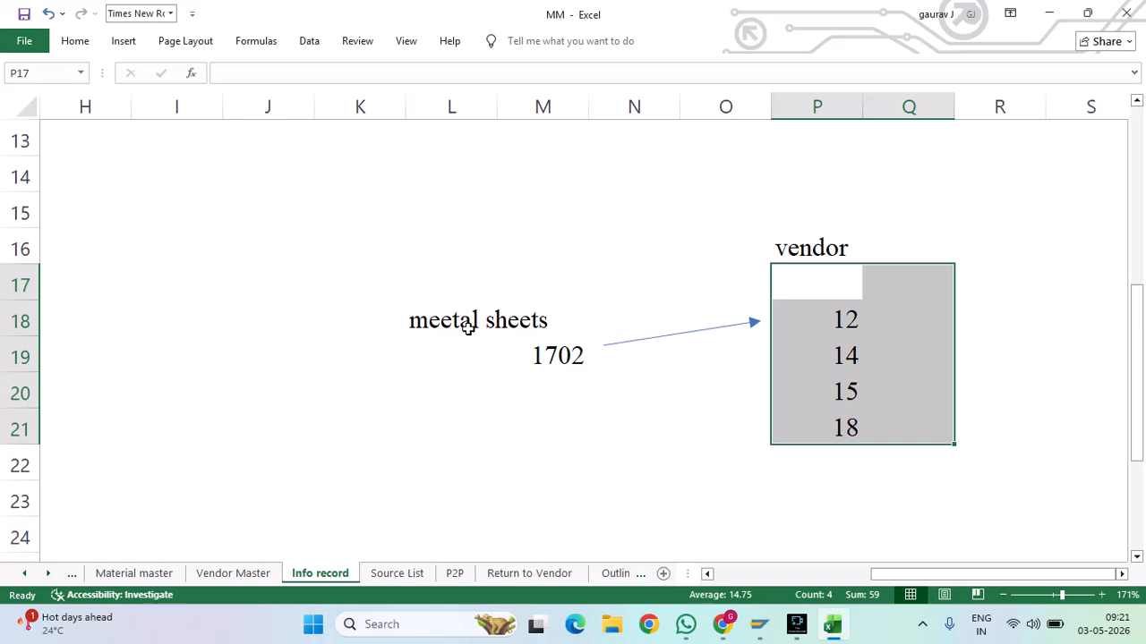
{"action": "left_click_drag", "start_coordinate": [419, 301], "coordinate": [614, 378]}
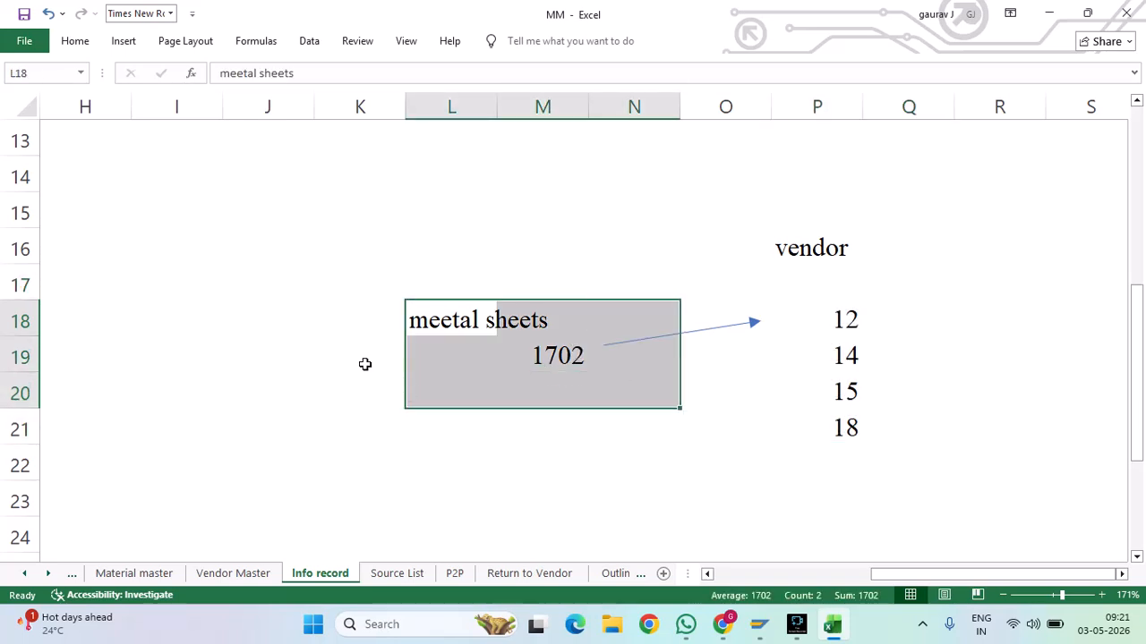
{"action": "scroll", "coordinate": [340, 328], "scroll_direction": "down", "scroll_amount": 3}
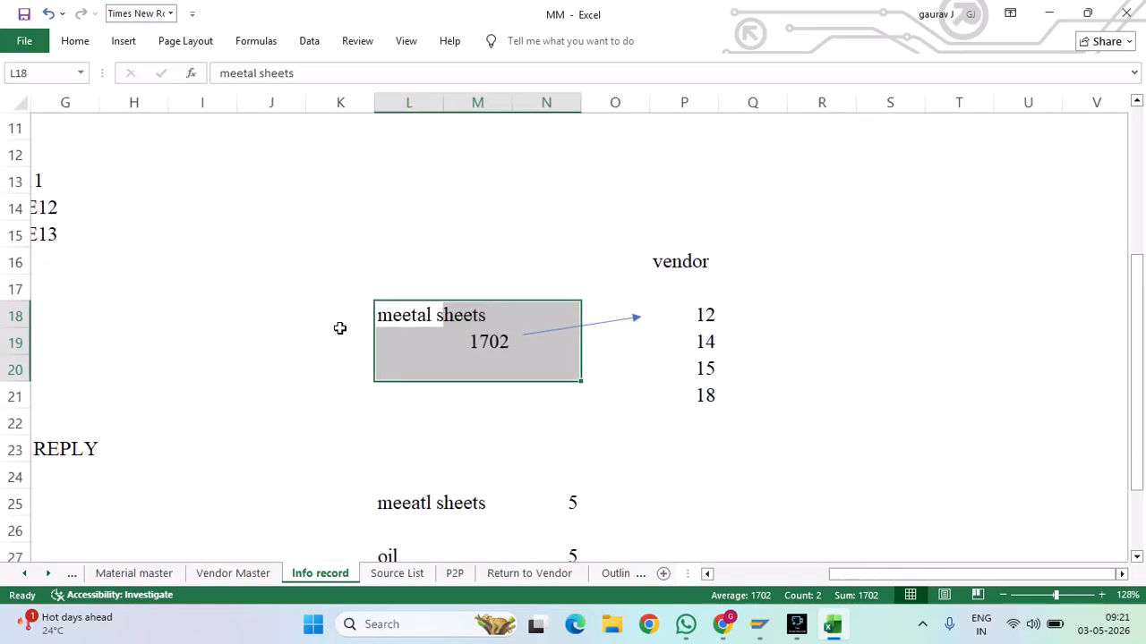
{"action": "scroll", "coordinate": [340, 328], "scroll_direction": "right", "scroll_amount": 1}
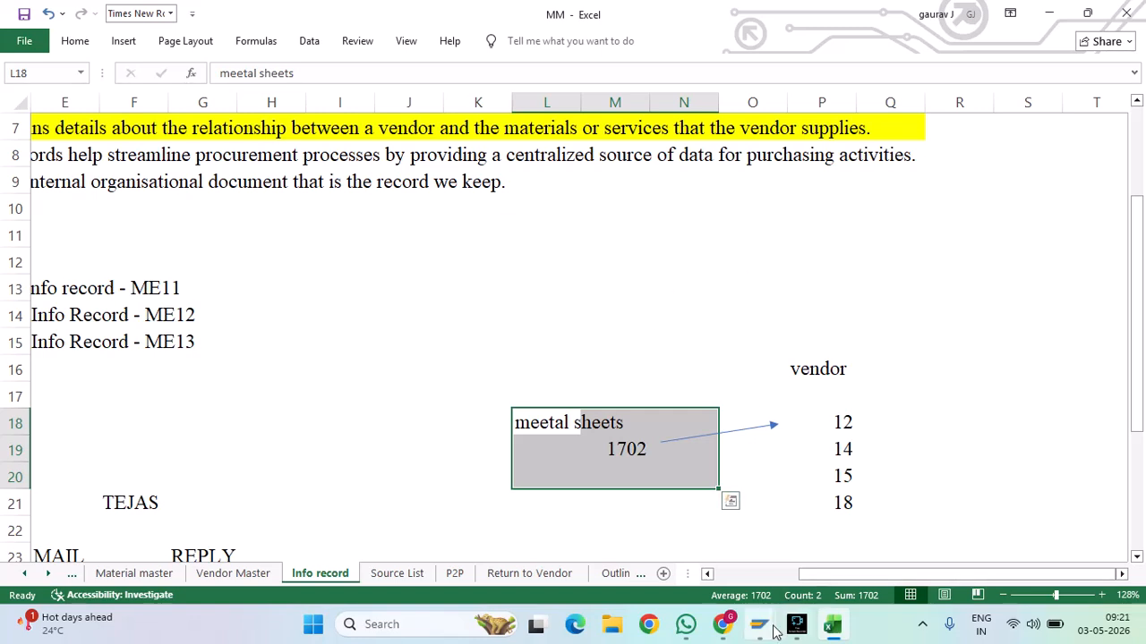
Switch to SAP Easy Access, try to start transaction ME2N, and close the error dialog
{"action": "mouse_move", "coordinate": [775, 631]}
{"action": "left_click", "coordinate": [838, 548]}
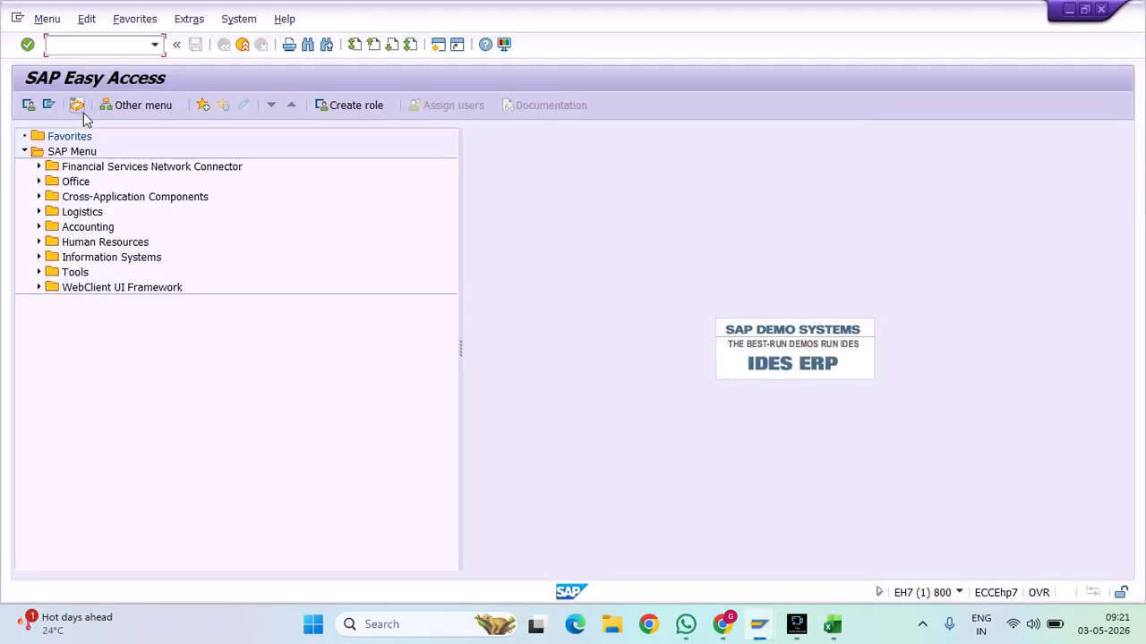
{"action": "type", "text": "me2n"}
{"action": "key", "text": "Return"}
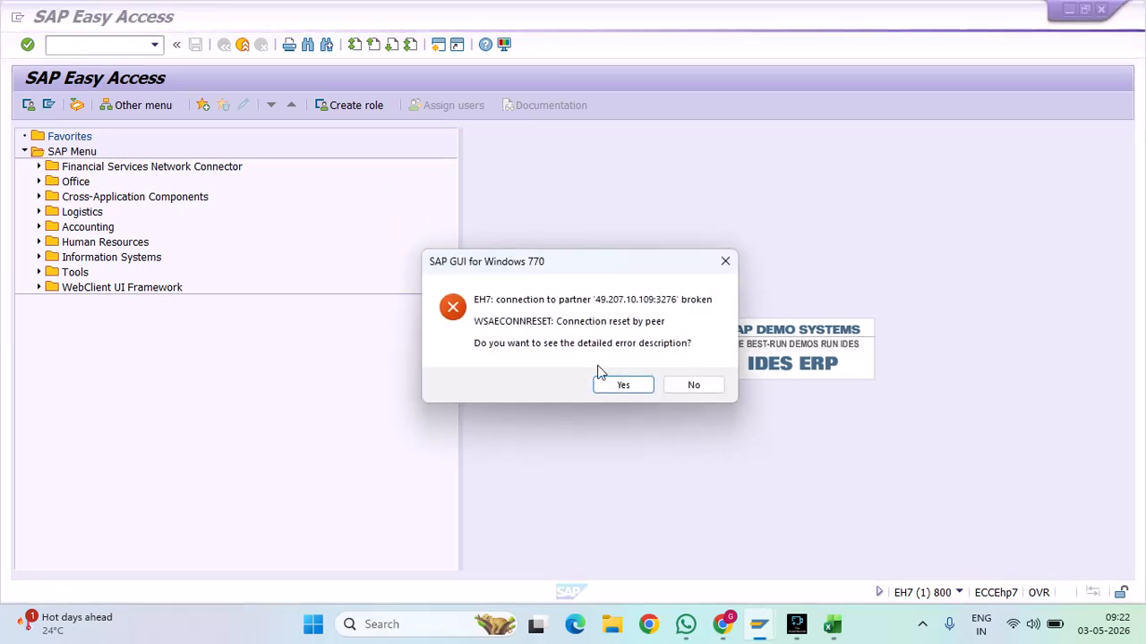
{"action": "left_click", "coordinate": [625, 388]}
{"action": "left_click", "coordinate": [724, 445]}
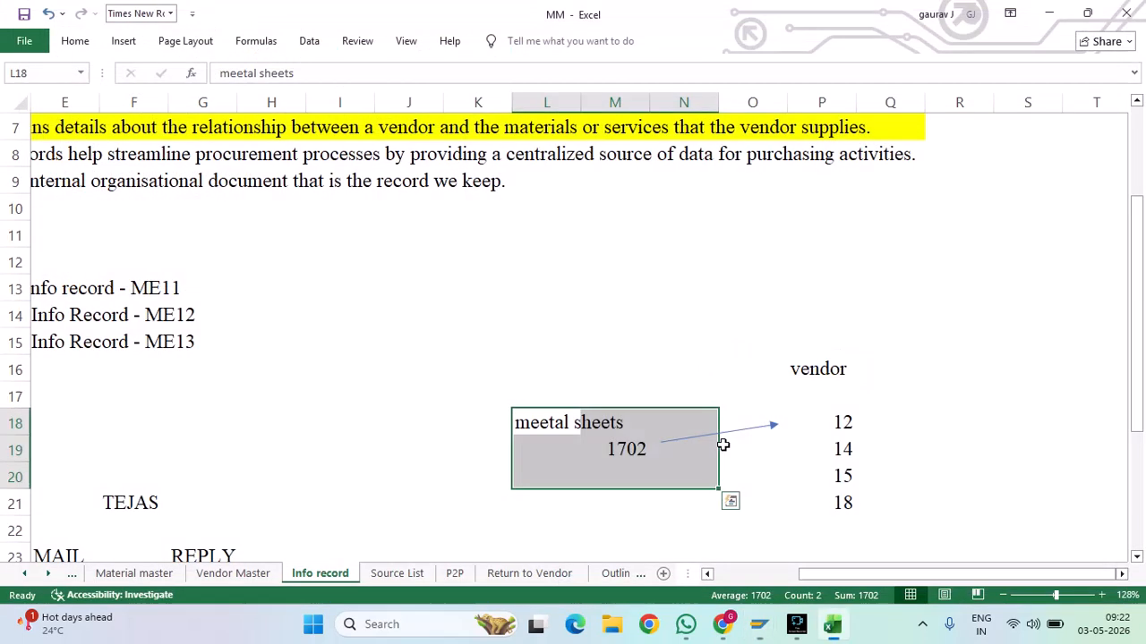
Log on to the SD system in SAP Logon with the user ID and account password, without ending any other logons
{"action": "left_click", "coordinate": [799, 629]}
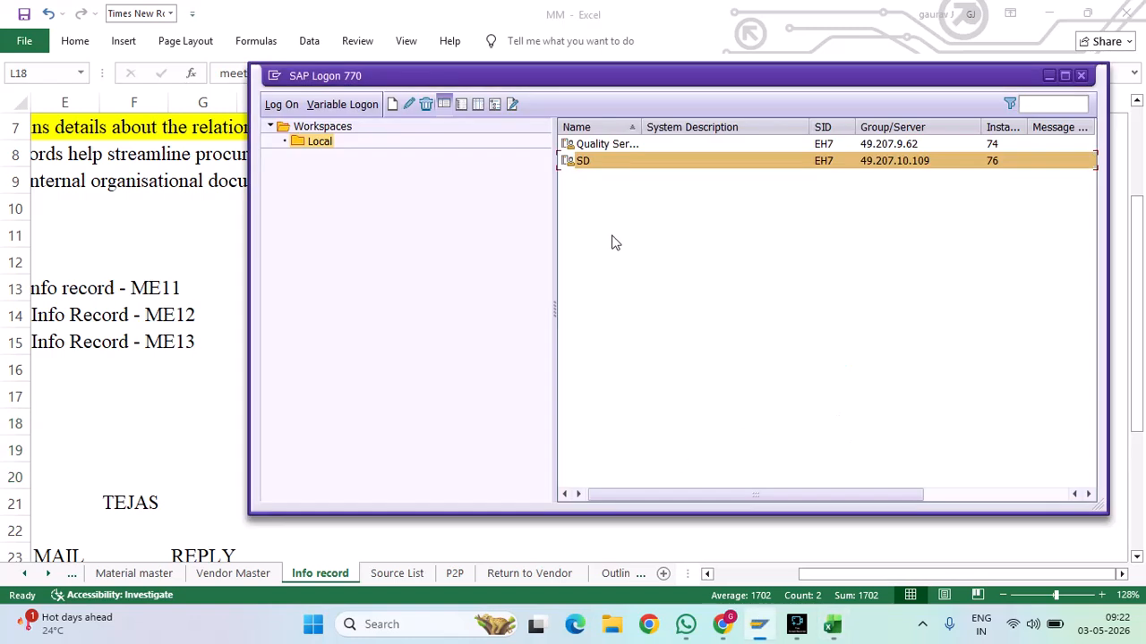
{"action": "double_click", "coordinate": [589, 161]}
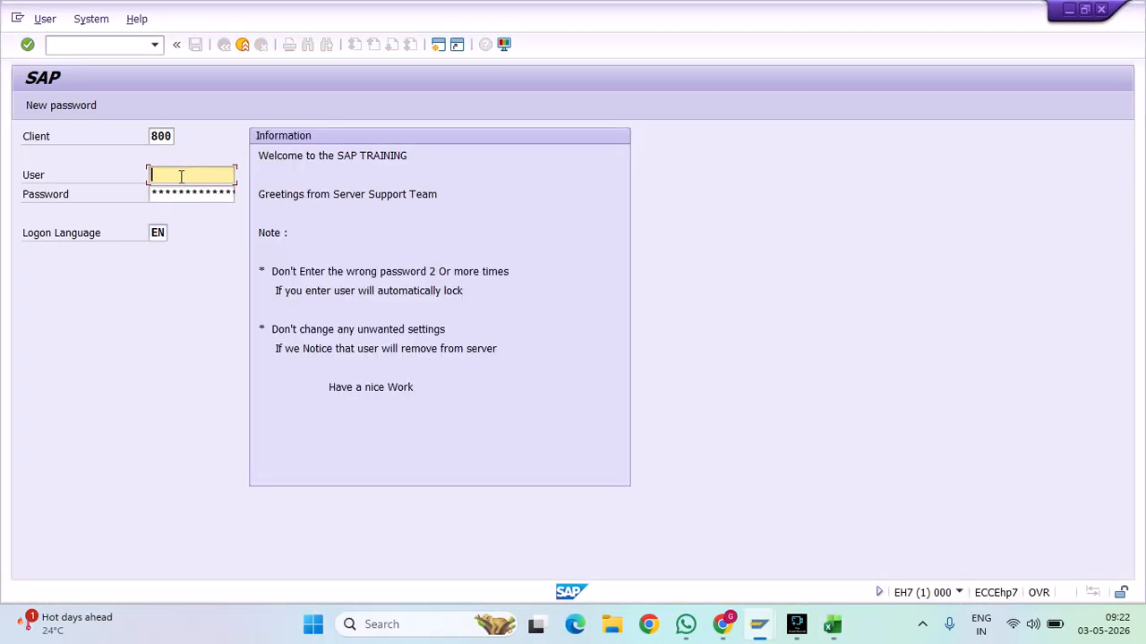
{"action": "type", "text": "7"}
{"action": "left_click", "coordinate": [184, 189]}
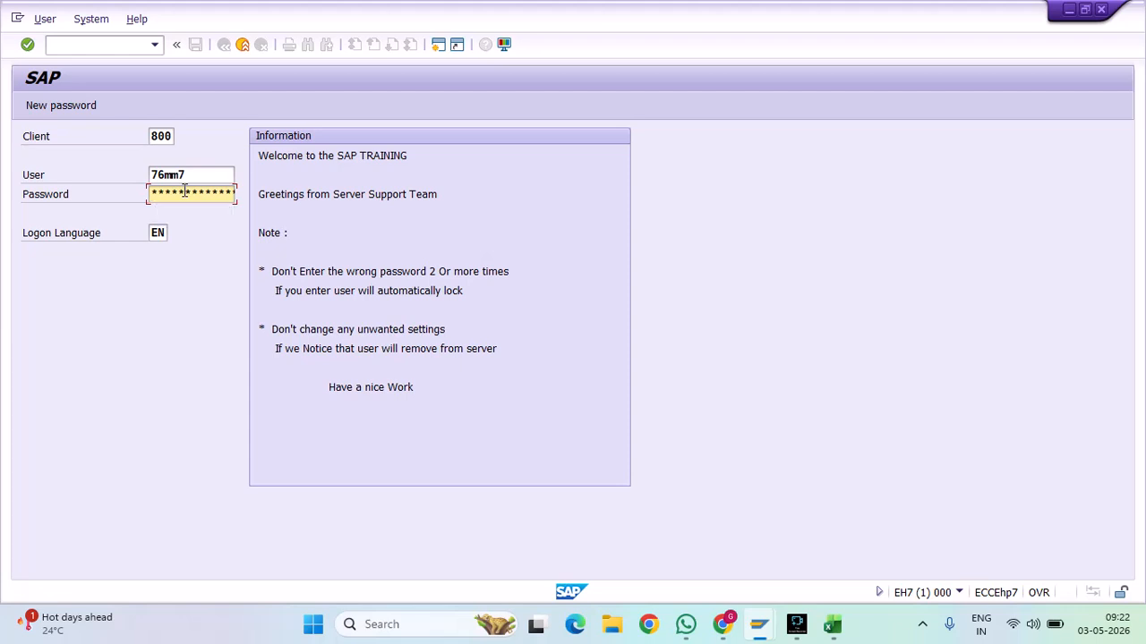
{"action": "key", "text": "Return"}
{"action": "left_click", "coordinate": [226, 455]}
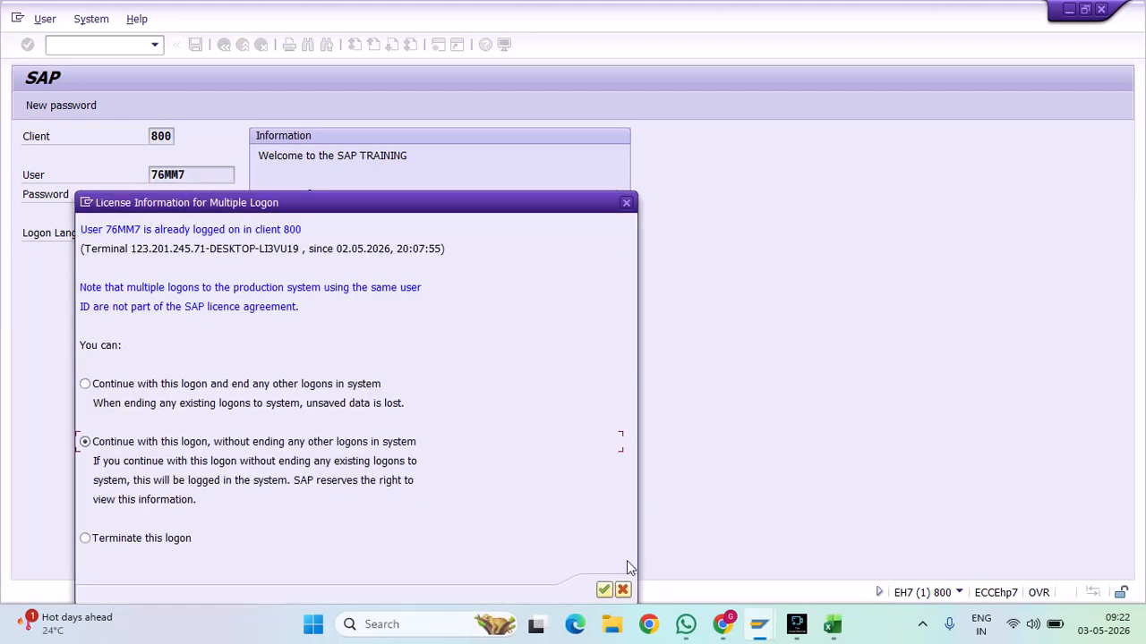
{"action": "left_click", "coordinate": [603, 590]}
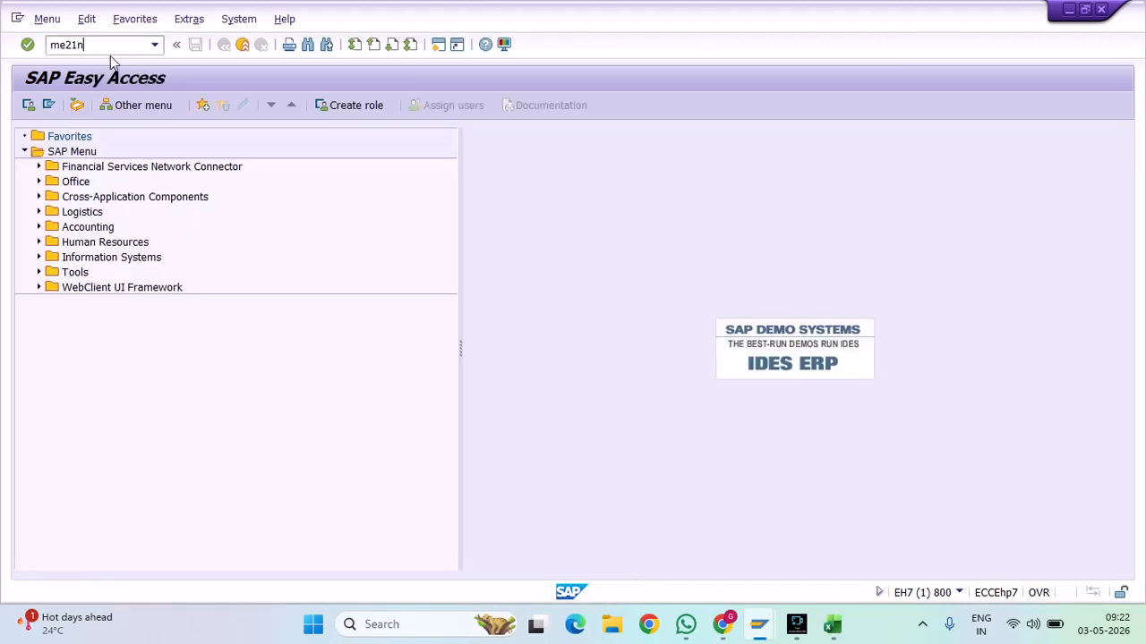
Start a new purchase order with transaction ME21N and enter the vendor number
{"action": "type", "text": "me21n"}
{"action": "key", "text": "Return"}
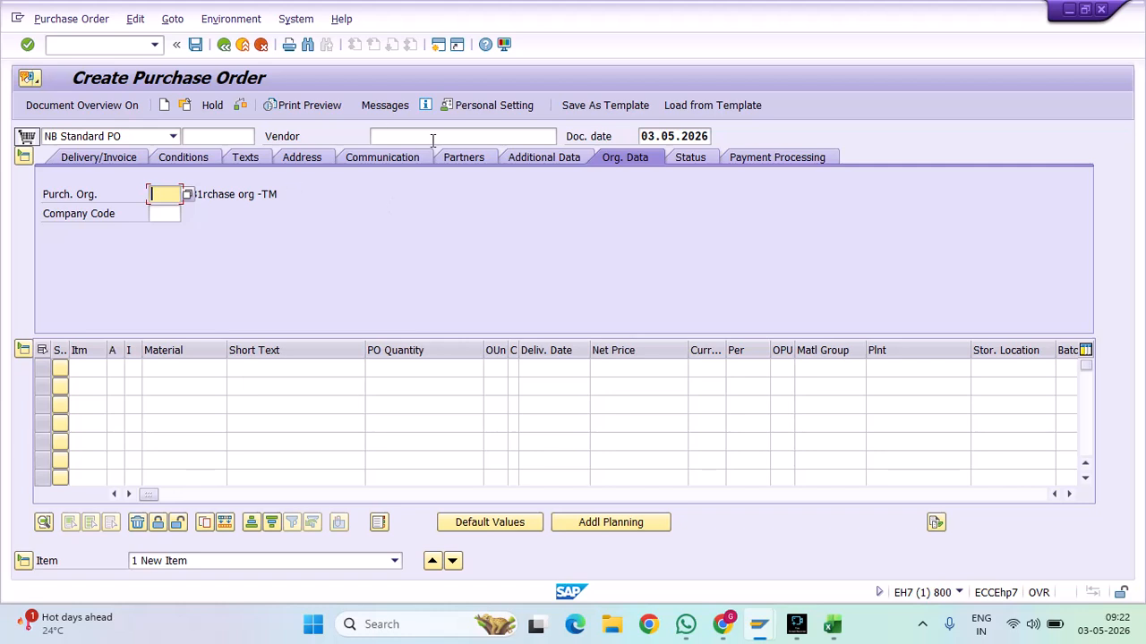
{"action": "left_click", "coordinate": [432, 140]}
{"action": "left_click", "coordinate": [424, 154]}
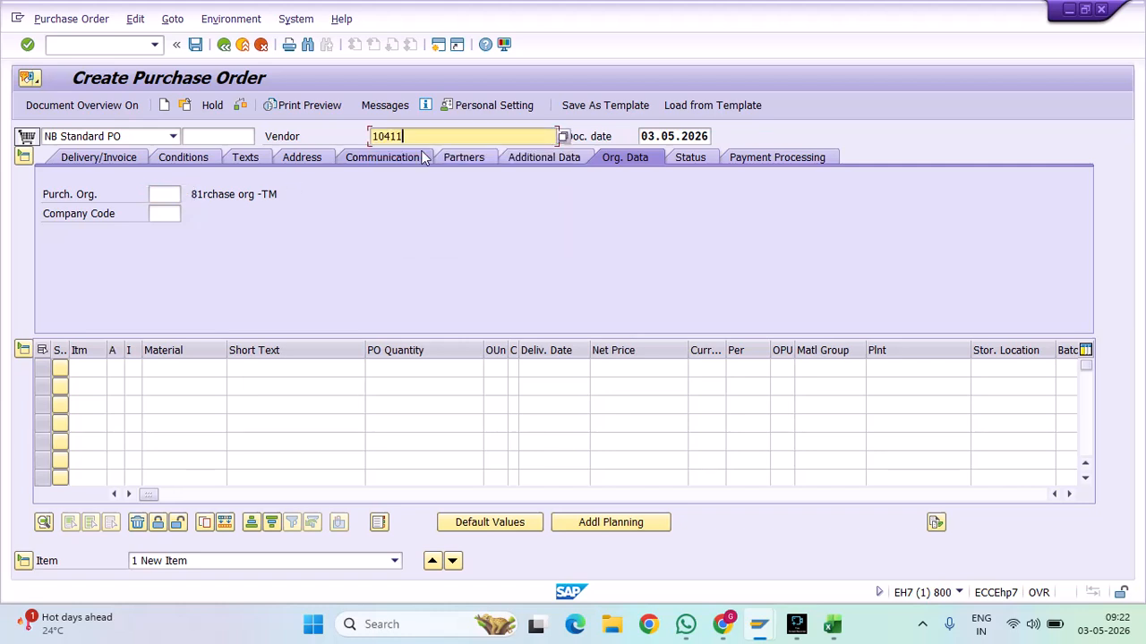
{"action": "key", "text": "Return"}
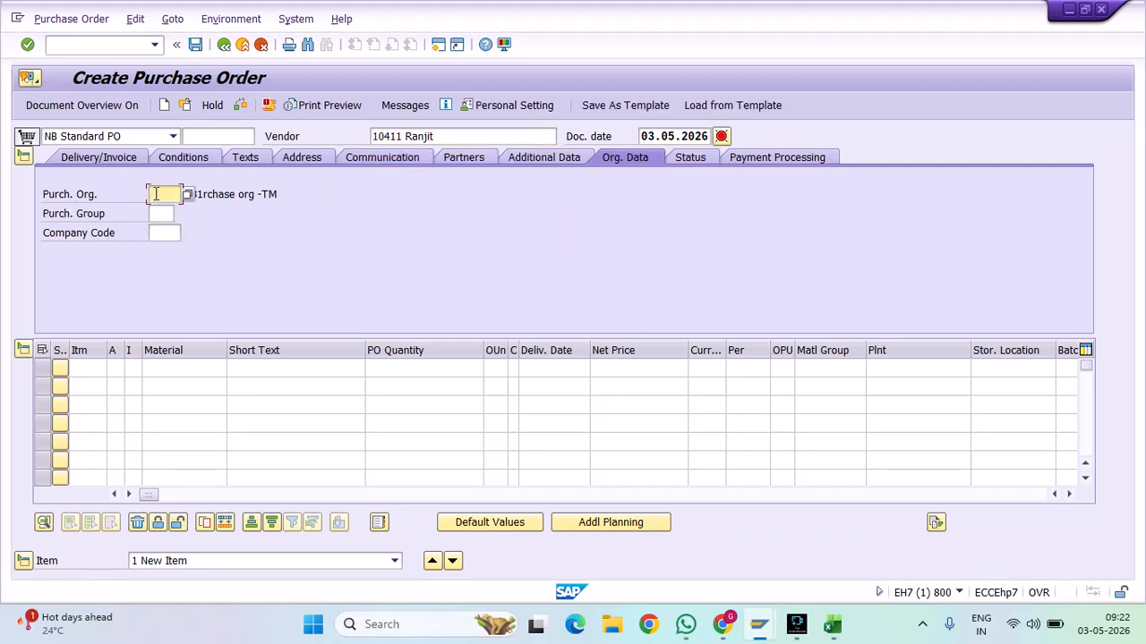
Set the purchase order's purchasing organization to BJPO, purchasing group to A11 and company code to BJ55
{"action": "left_click", "coordinate": [156, 193]}
{"action": "left_click", "coordinate": [159, 203]}
{"action": "left_click", "coordinate": [159, 213]}
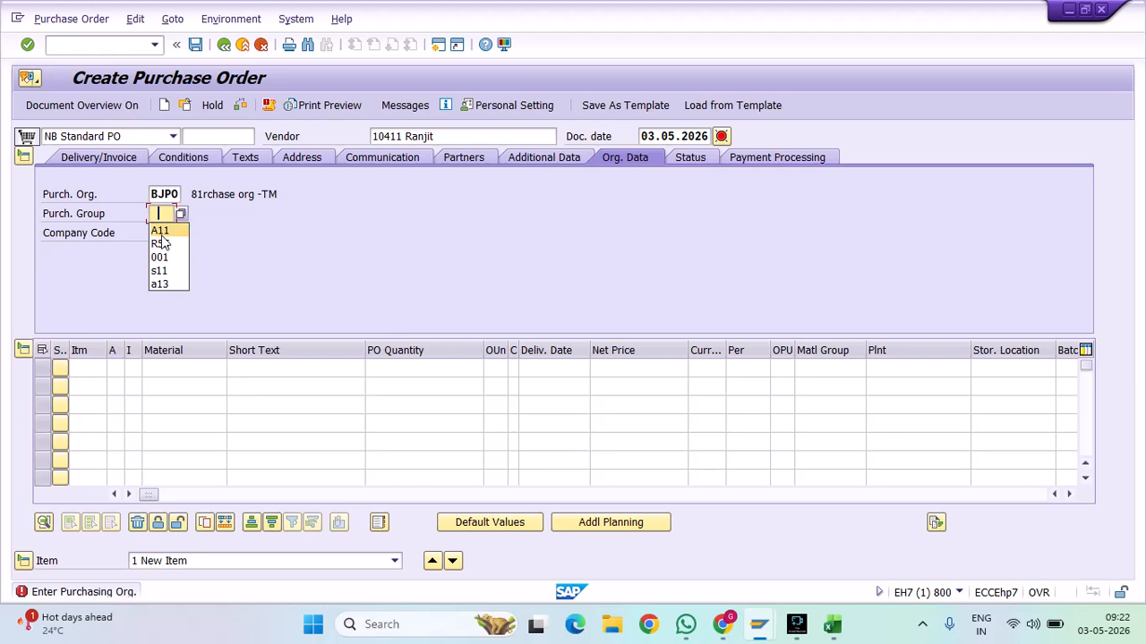
{"action": "left_click", "coordinate": [159, 230]}
{"action": "left_click", "coordinate": [159, 232]}
{"action": "left_click", "coordinate": [160, 246]}
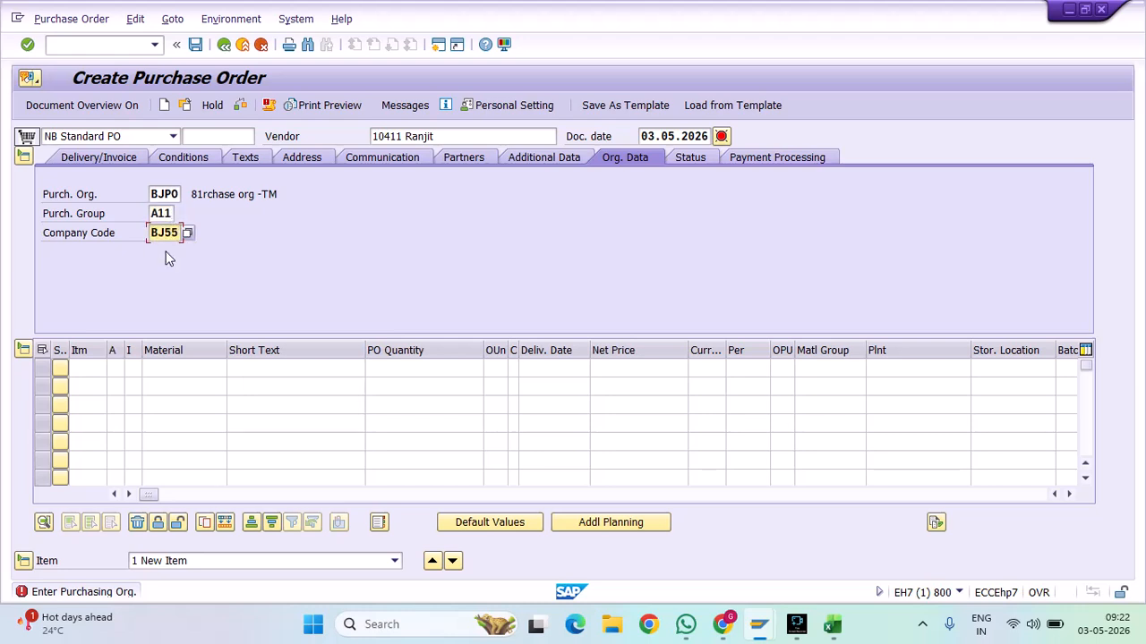
{"action": "key", "text": "Return"}
Enter the first order item with material 159, quantity 1, plant BJP1 and storage location sl01
{"action": "left_click", "coordinate": [184, 369]}
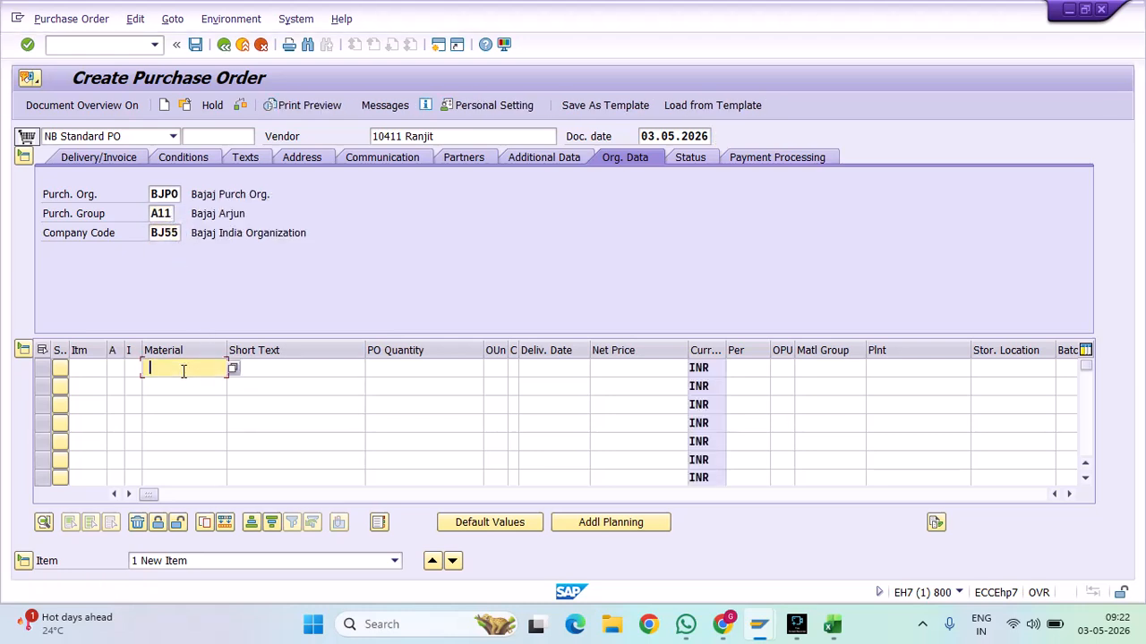
{"action": "left_click", "coordinate": [154, 385]}
{"action": "left_click", "coordinate": [461, 369]}
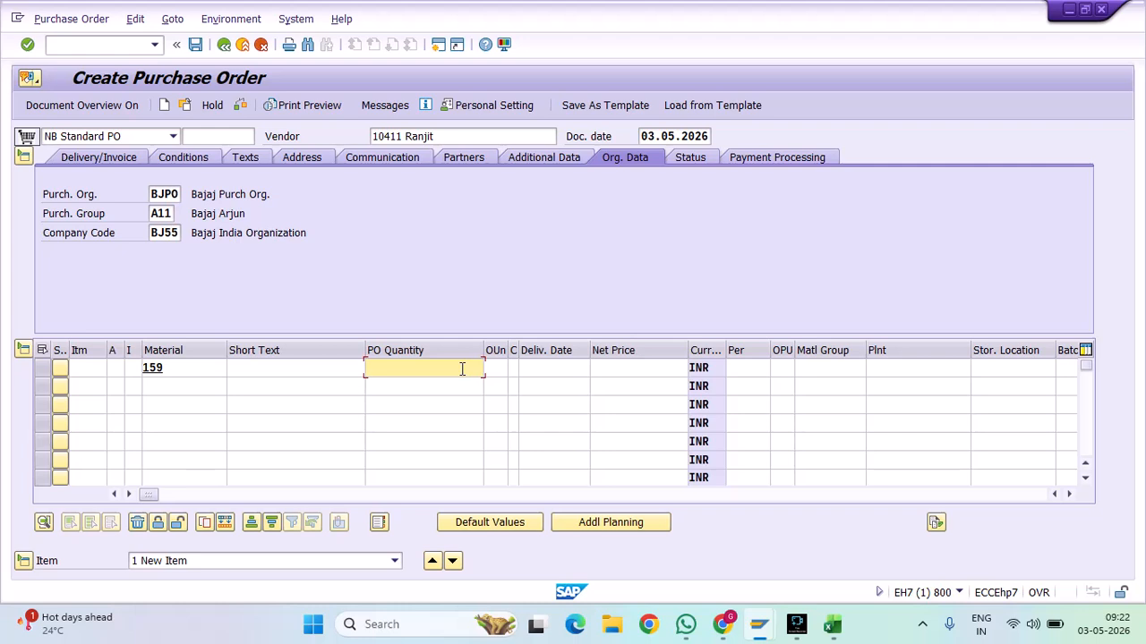
{"action": "type", "text": "1"}
{"action": "left_click", "coordinate": [885, 369]}
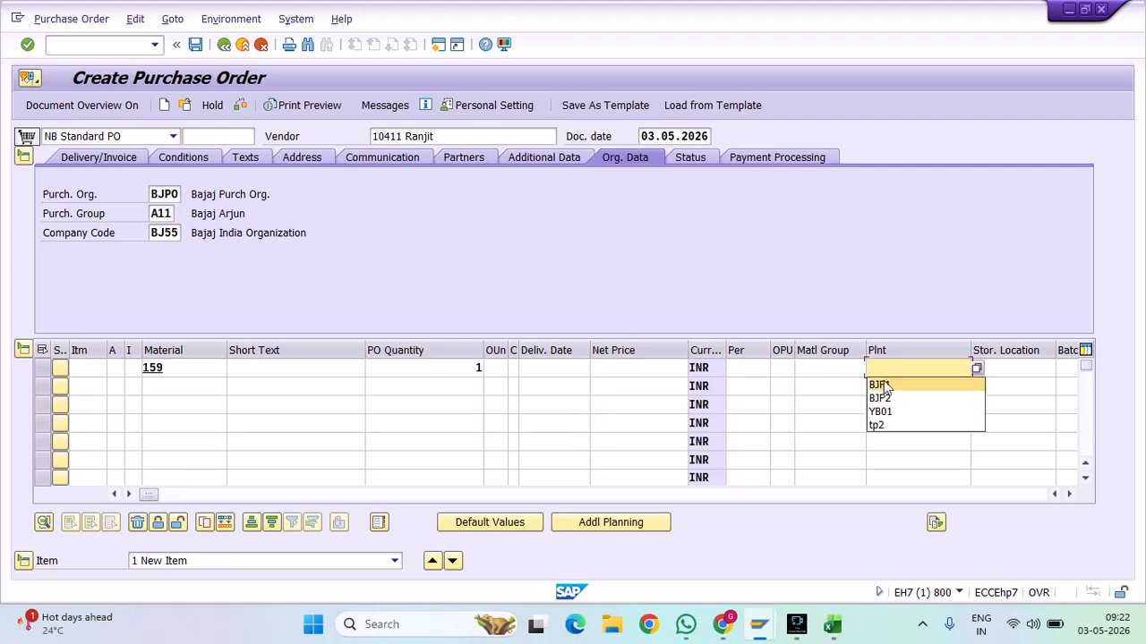
{"action": "left_click", "coordinate": [879, 385]}
{"action": "left_click", "coordinate": [1009, 368]}
{"action": "type", "text": "sl01"}
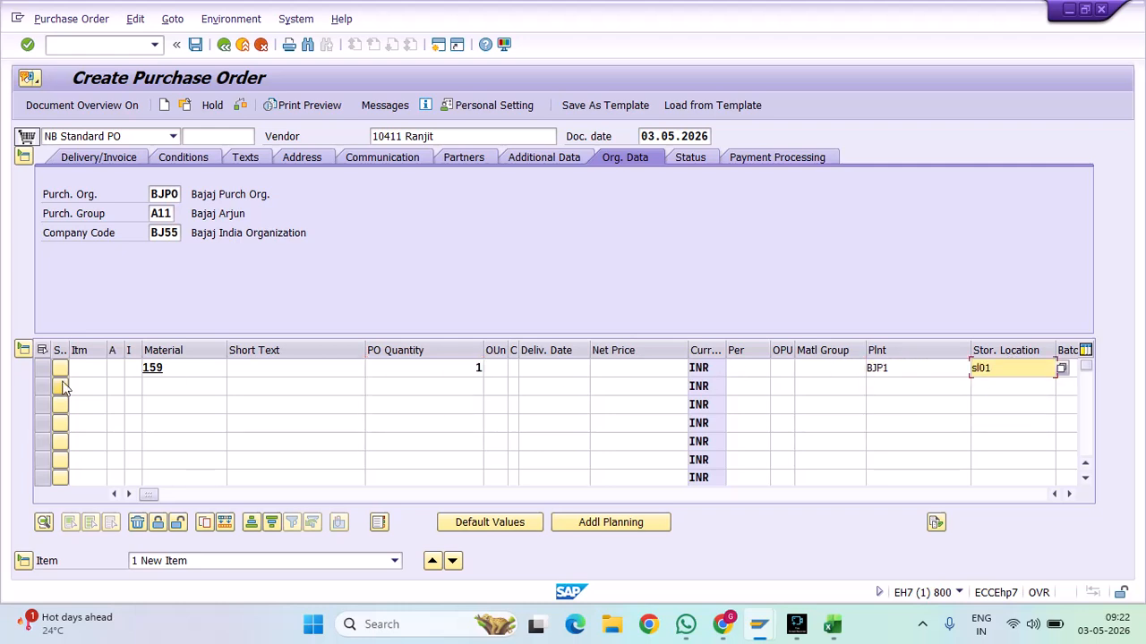
Go over the item line's entered fields and its still empty short text, order unit, delivery date, net price, material group and price unit fields
{"action": "left_click", "coordinate": [186, 363]}
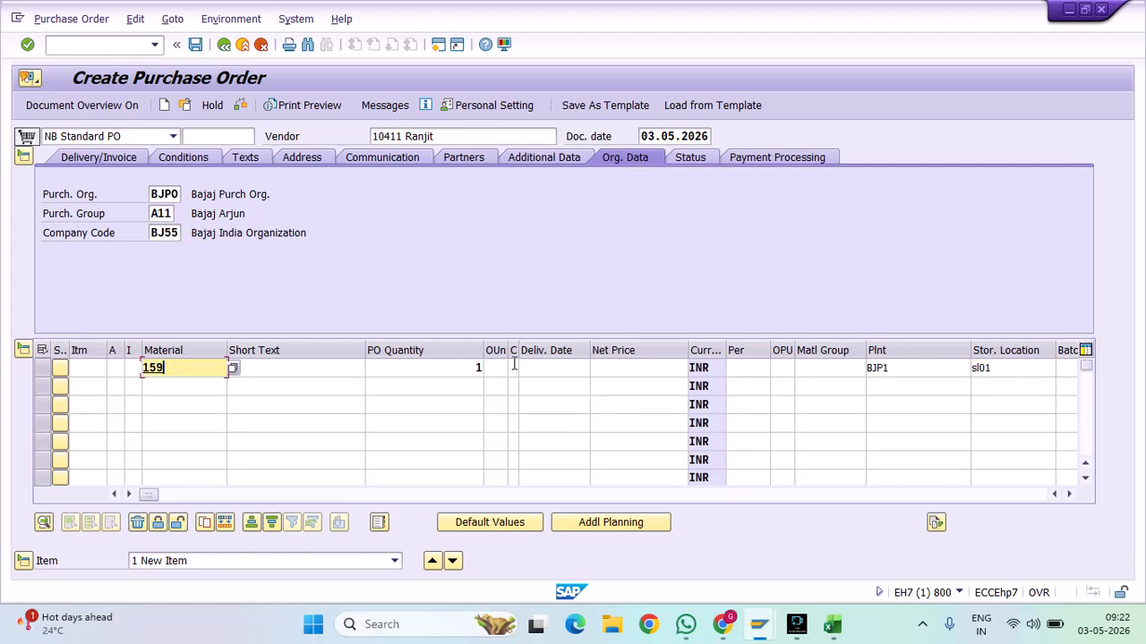
{"action": "left_click", "coordinate": [421, 370]}
{"action": "left_click", "coordinate": [921, 368]}
{"action": "left_click", "coordinate": [1025, 368]}
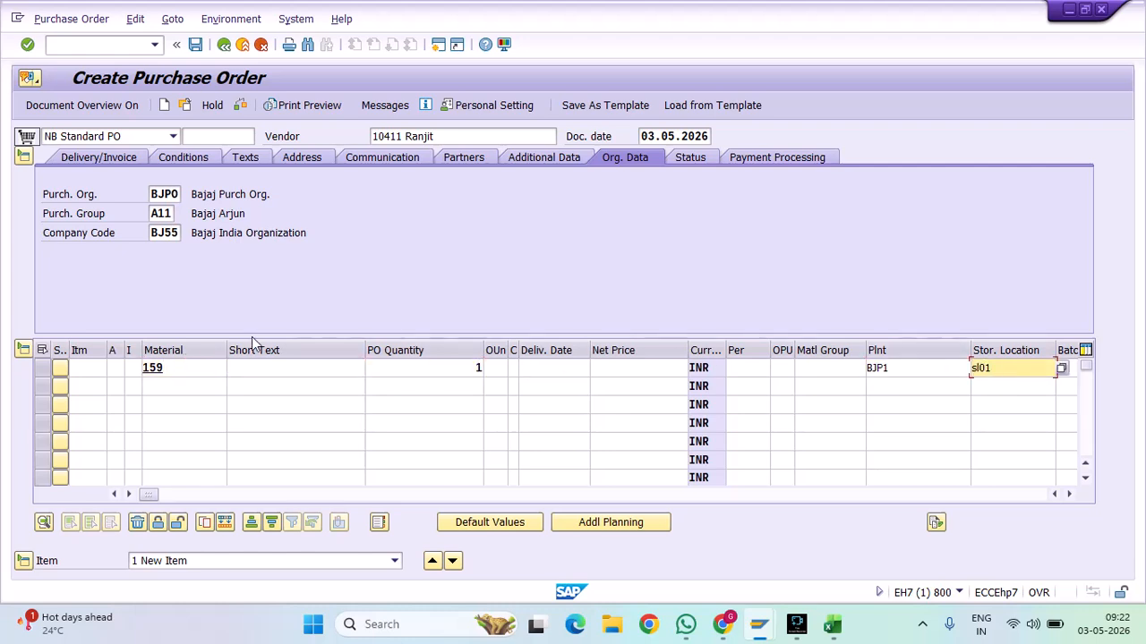
{"action": "left_click", "coordinate": [190, 367]}
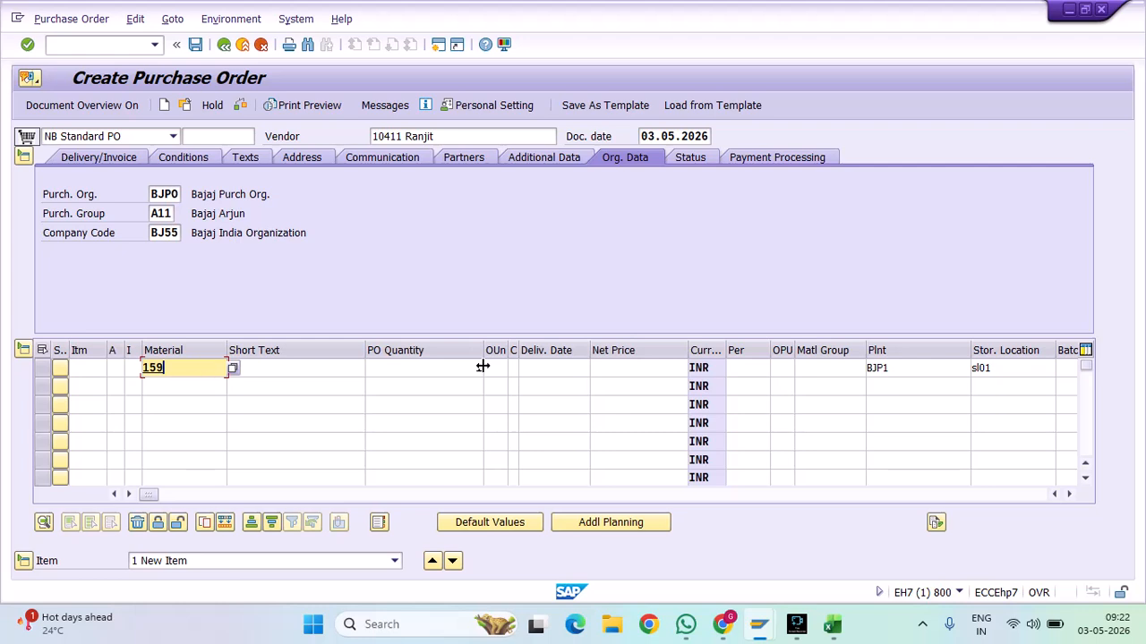
{"action": "left_click", "coordinate": [455, 368]}
{"action": "type", "text": "1"}
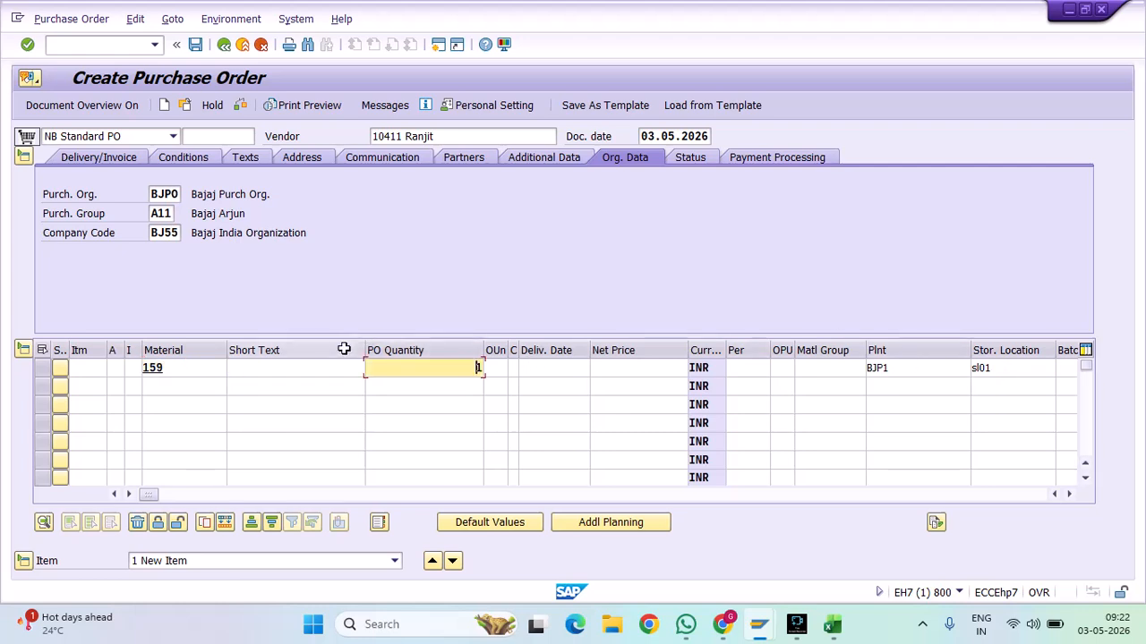
{"action": "left_click", "coordinate": [173, 372]}
{"action": "left_click", "coordinate": [256, 369]}
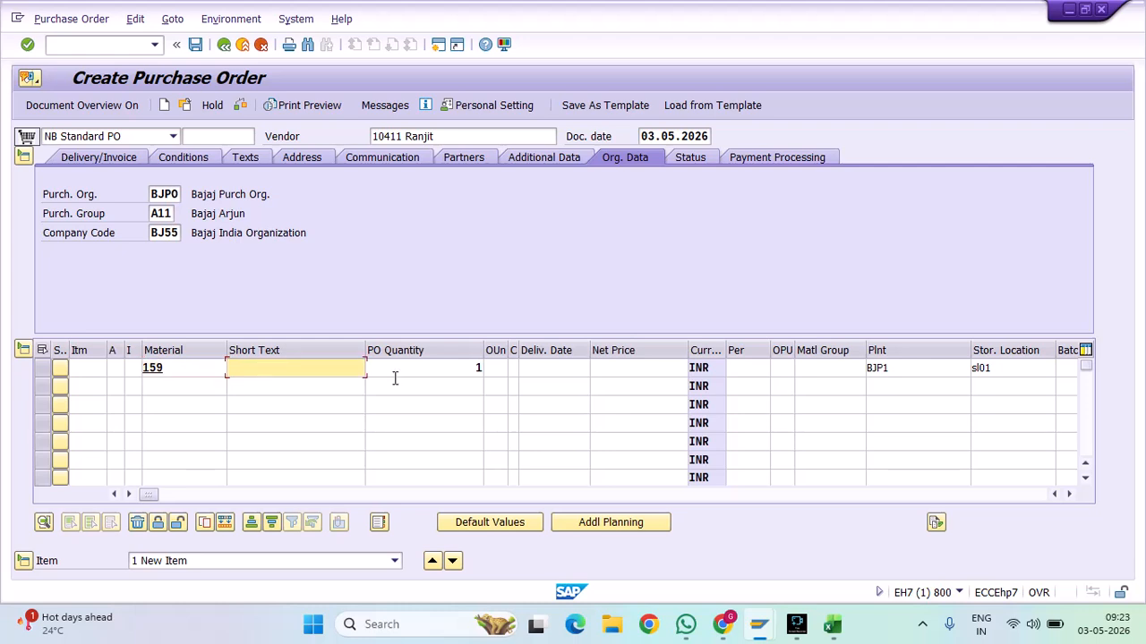
{"action": "left_click", "coordinate": [491, 367]}
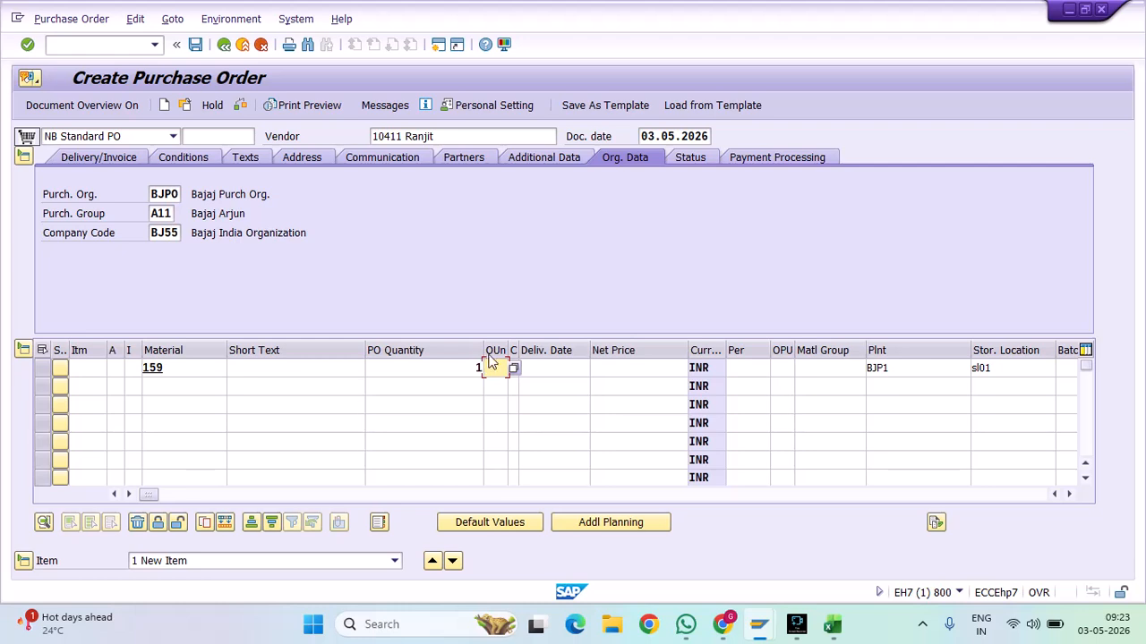
{"action": "left_click", "coordinate": [537, 373]}
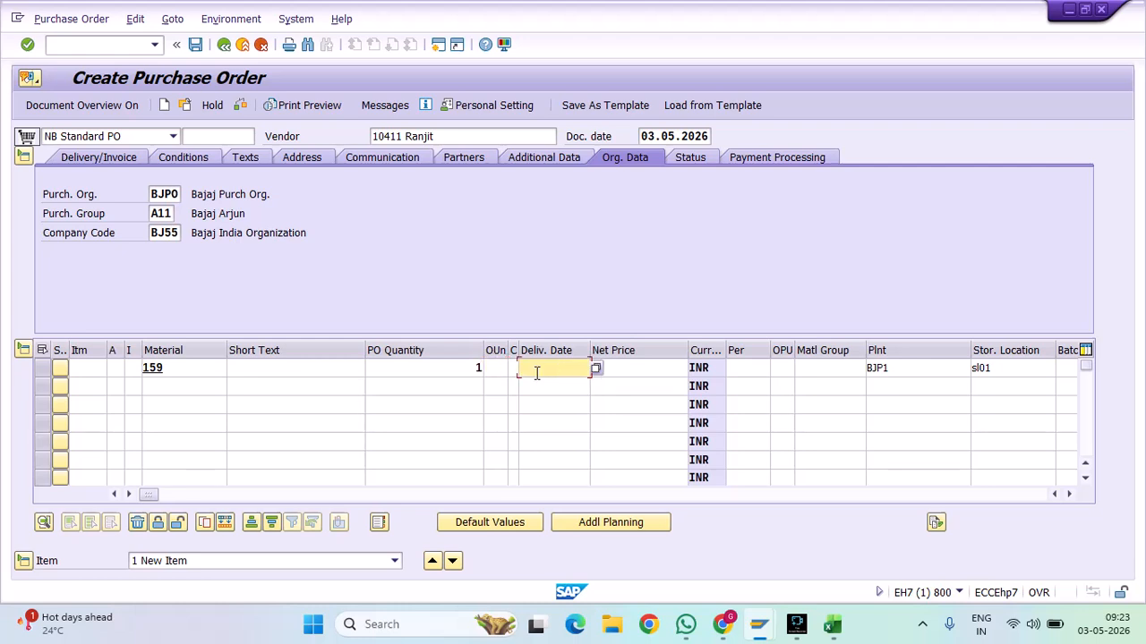
{"action": "left_click", "coordinate": [641, 369]}
{"action": "left_click", "coordinate": [823, 371]}
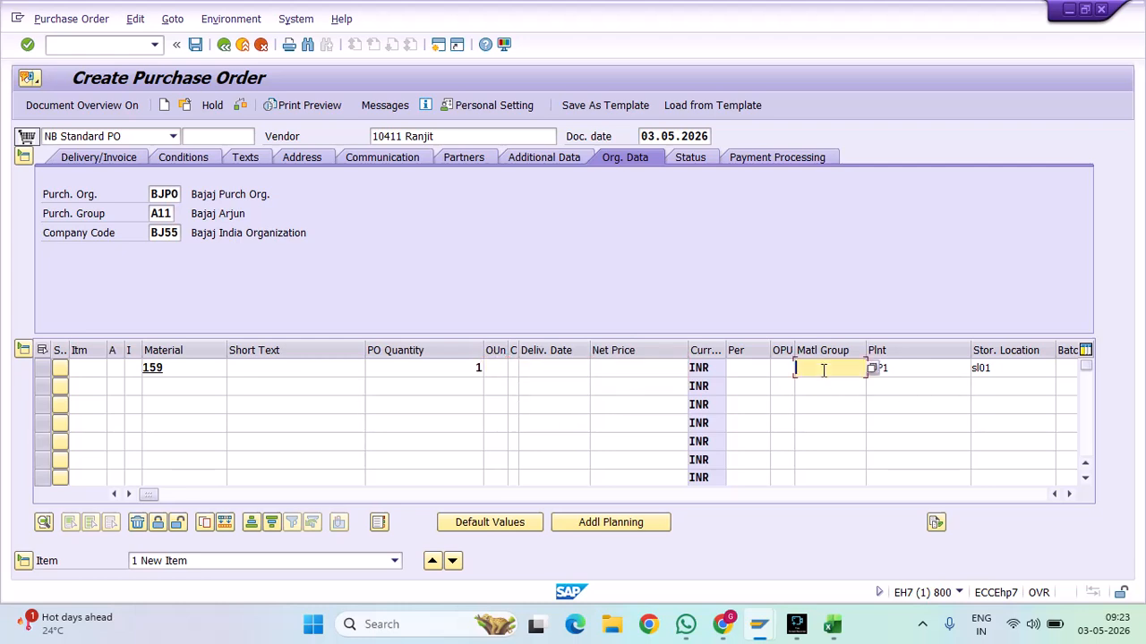
{"action": "left_click", "coordinate": [764, 369]}
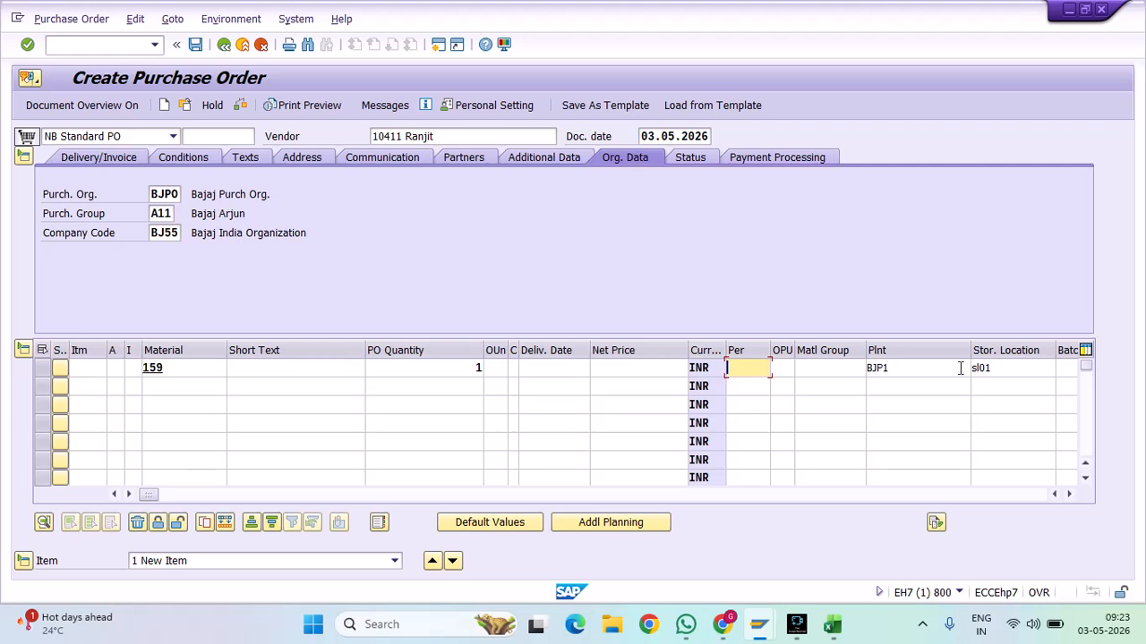
Confirm the order item and collapse the header and item detail to examine its short text, quantity and net price
{"action": "key", "text": "Return"}
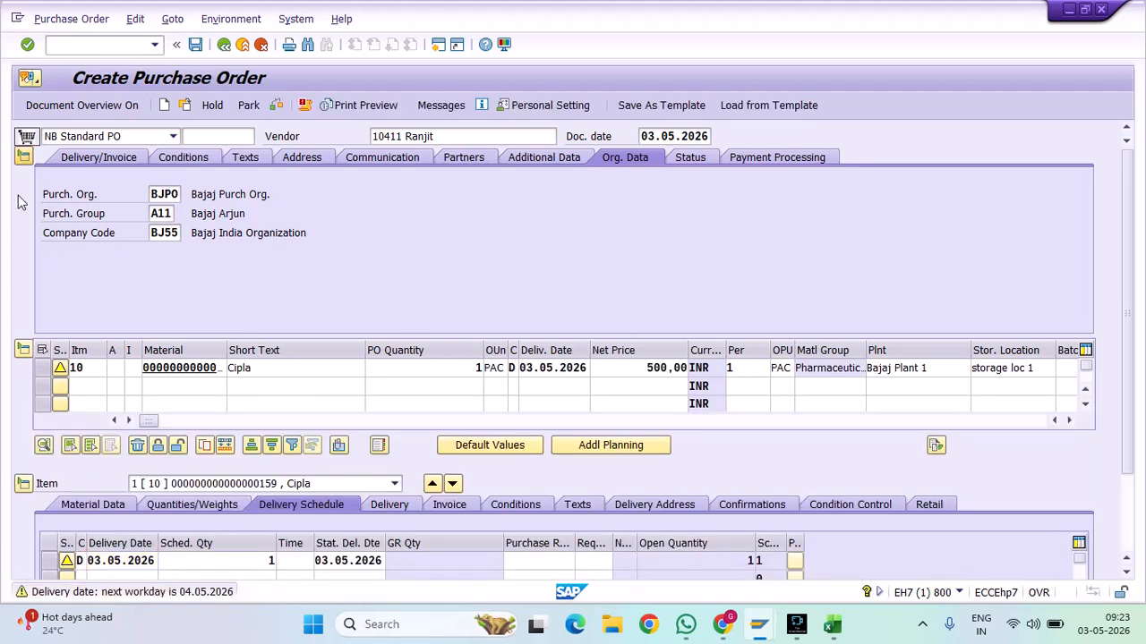
{"action": "left_click", "coordinate": [23, 157]}
{"action": "left_click", "coordinate": [23, 368]}
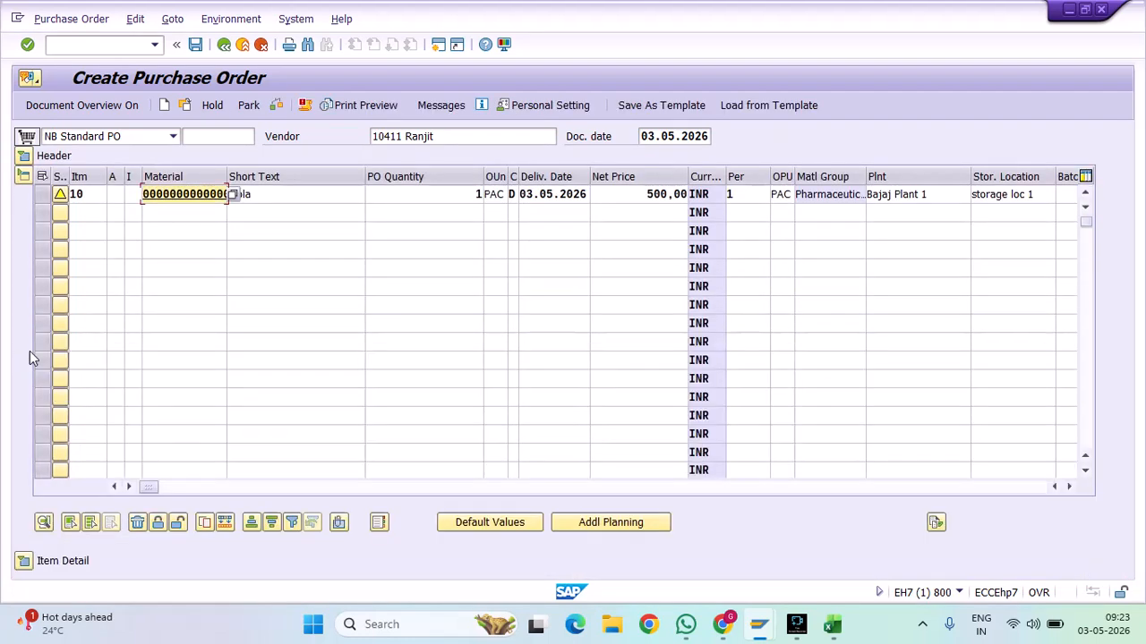
{"action": "left_click", "coordinate": [307, 194]}
{"action": "left_click", "coordinate": [442, 197]}
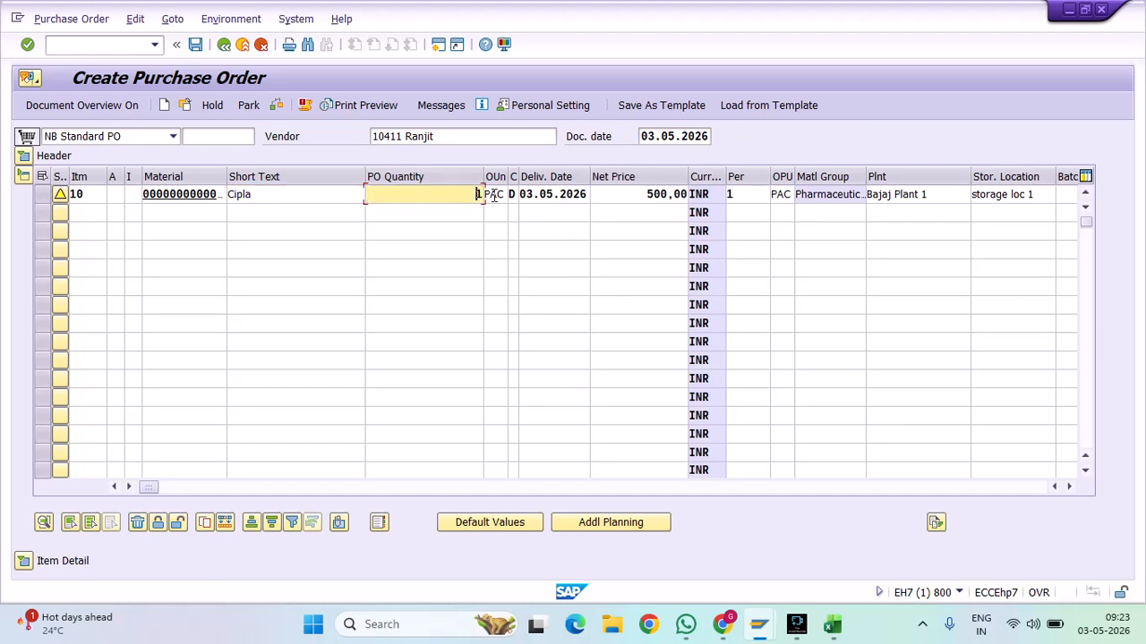
{"action": "left_click", "coordinate": [654, 195]}
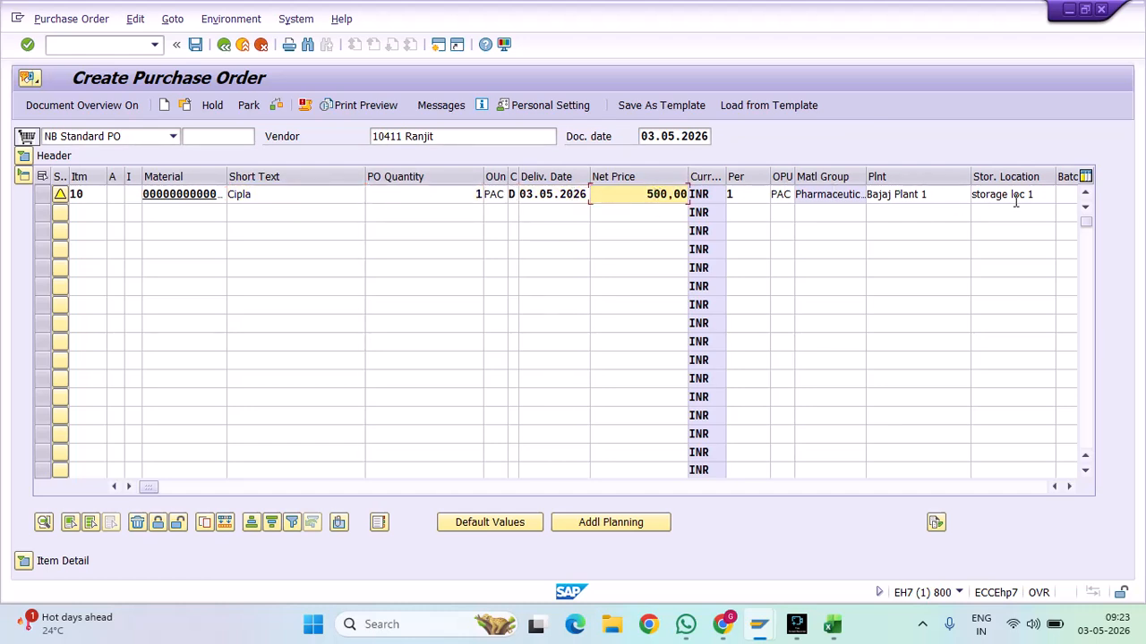
Find the info record number in the item overview and return to the first columns
{"action": "left_click_drag", "start_coordinate": [149, 487], "coordinate": [580, 489]}
{"action": "left_click", "coordinate": [690, 488]}
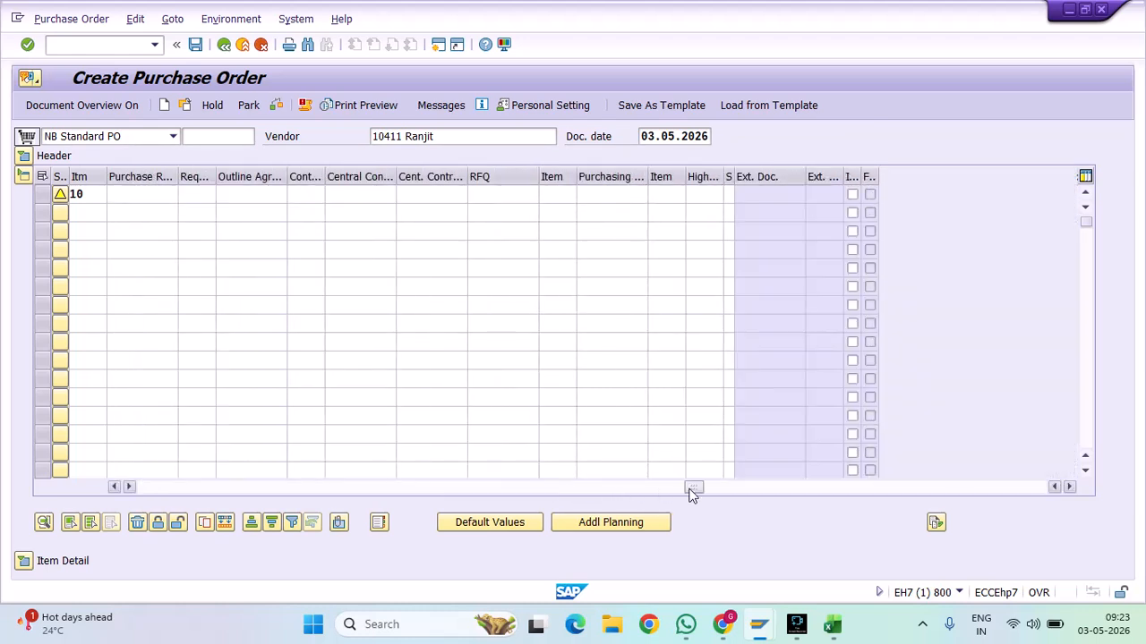
{"action": "left_click_drag", "start_coordinate": [693, 488], "coordinate": [479, 484]}
{"action": "left_click_drag", "start_coordinate": [453, 193], "coordinate": [396, 192]}
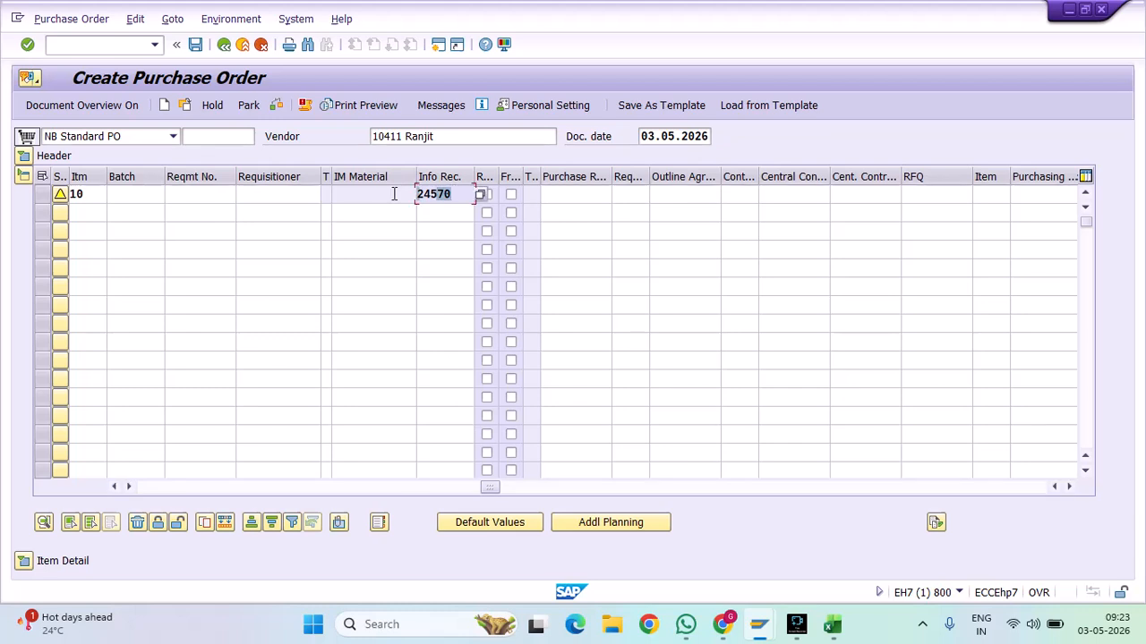
{"action": "left_click", "coordinate": [148, 492]}
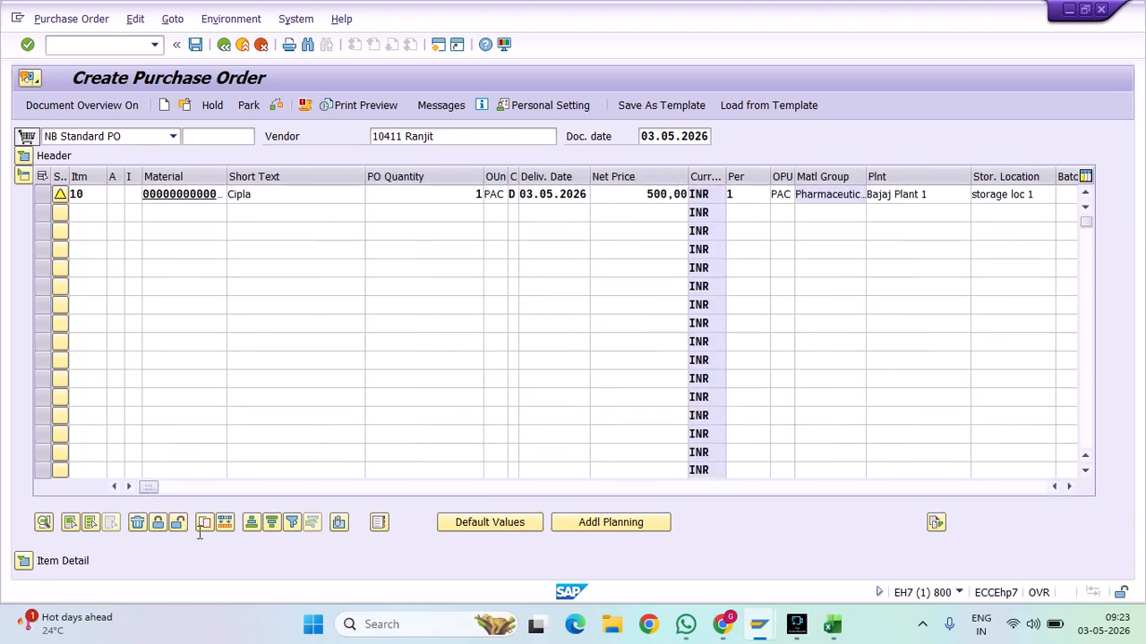
Expand the item detail, review its material data, quantities and weights, delivery schedule, delivery and texts, and collapse it again
{"action": "left_click", "coordinate": [23, 560]}
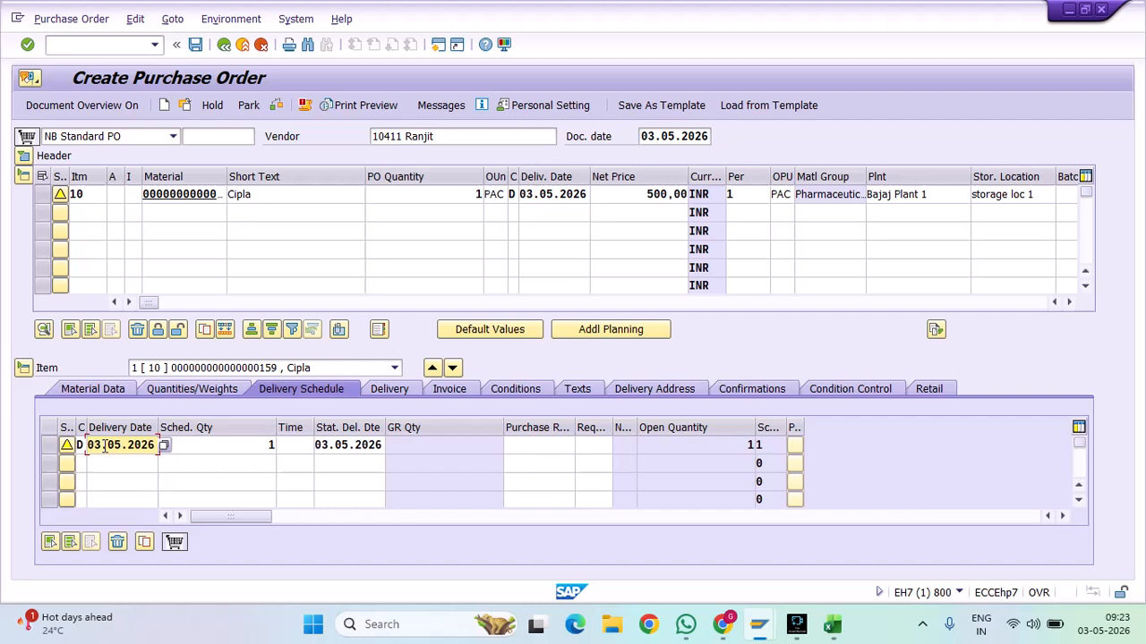
{"action": "left_click", "coordinate": [95, 388]}
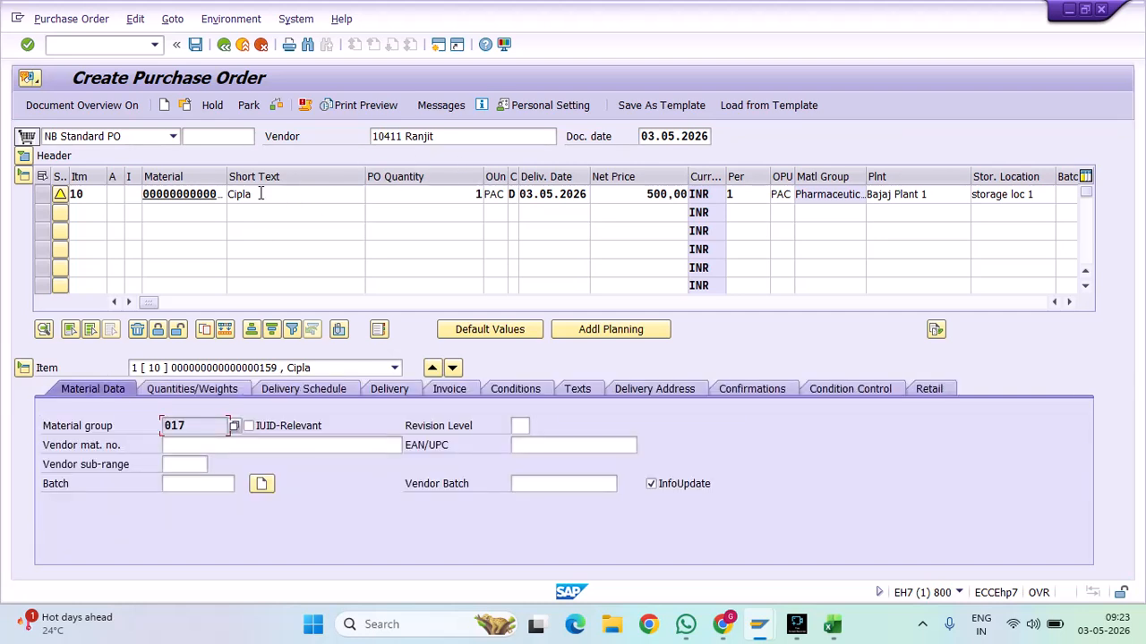
{"action": "left_click", "coordinate": [202, 393]}
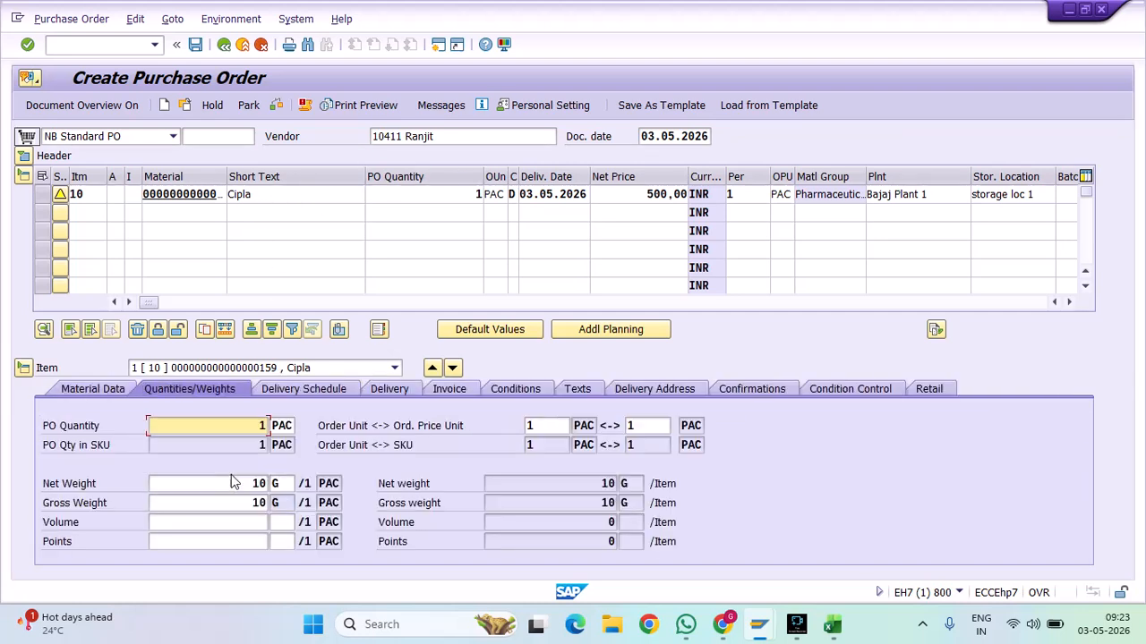
{"action": "left_click", "coordinate": [302, 393]}
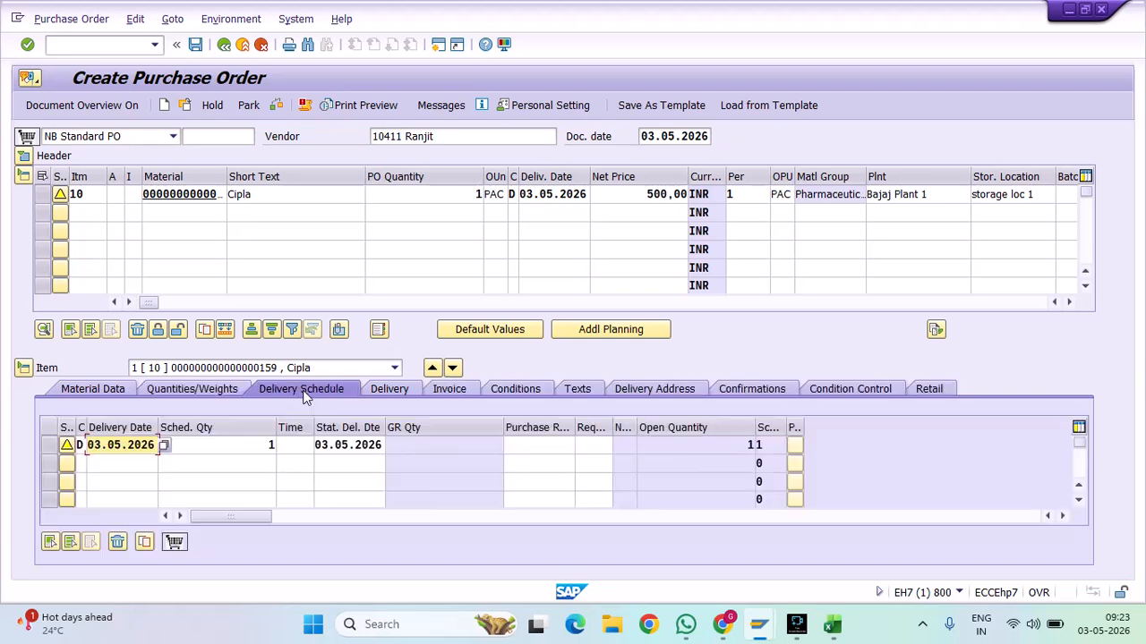
{"action": "left_click", "coordinate": [409, 388]}
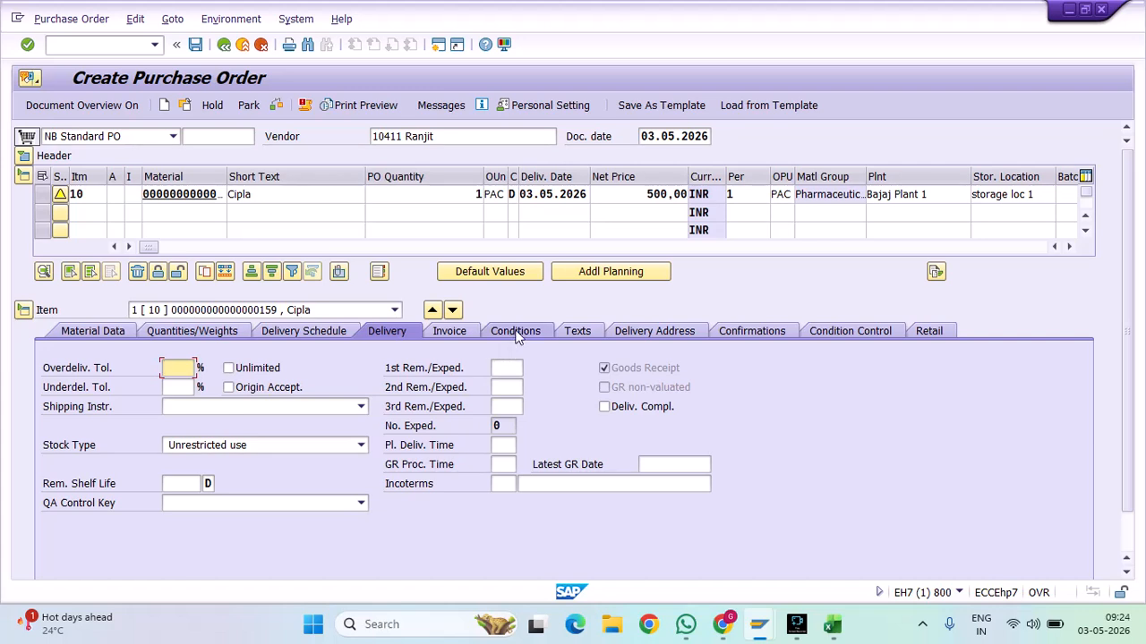
{"action": "left_click", "coordinate": [582, 331]}
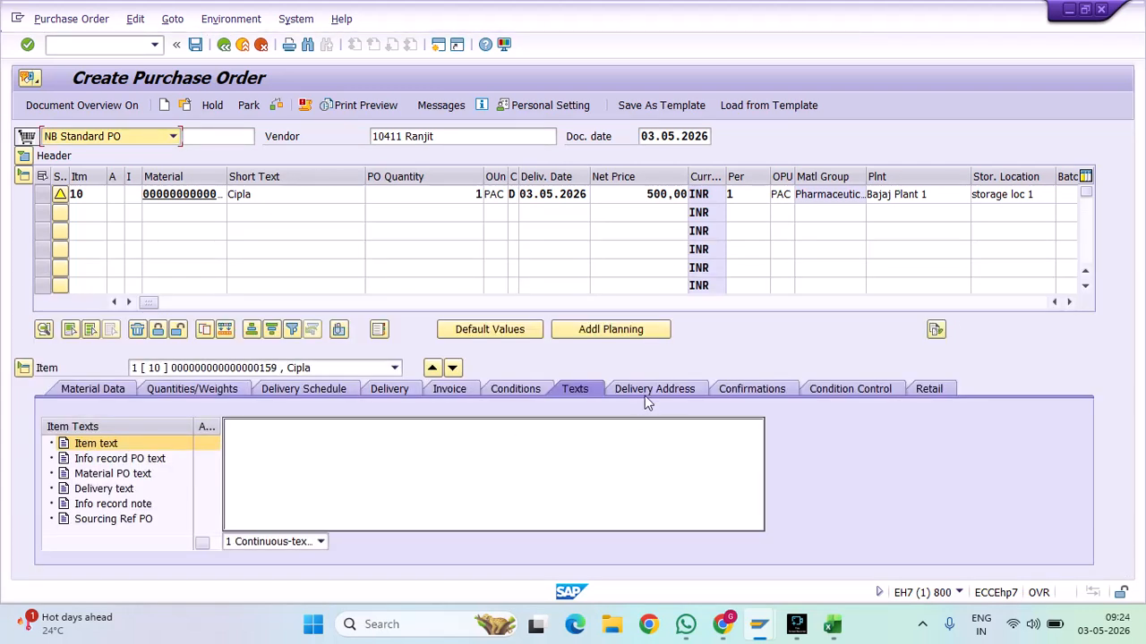
{"action": "left_click", "coordinate": [24, 368]}
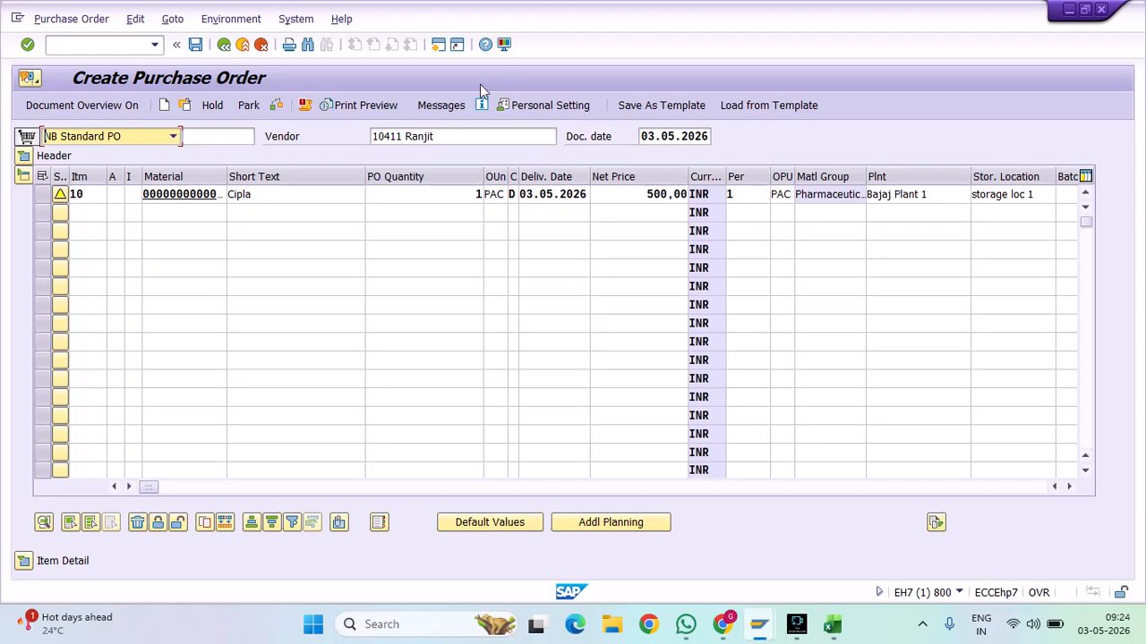
Open the material types overview in a new session and go to quantity/value updating for material type 07M
{"action": "left_click", "coordinate": [437, 45]}
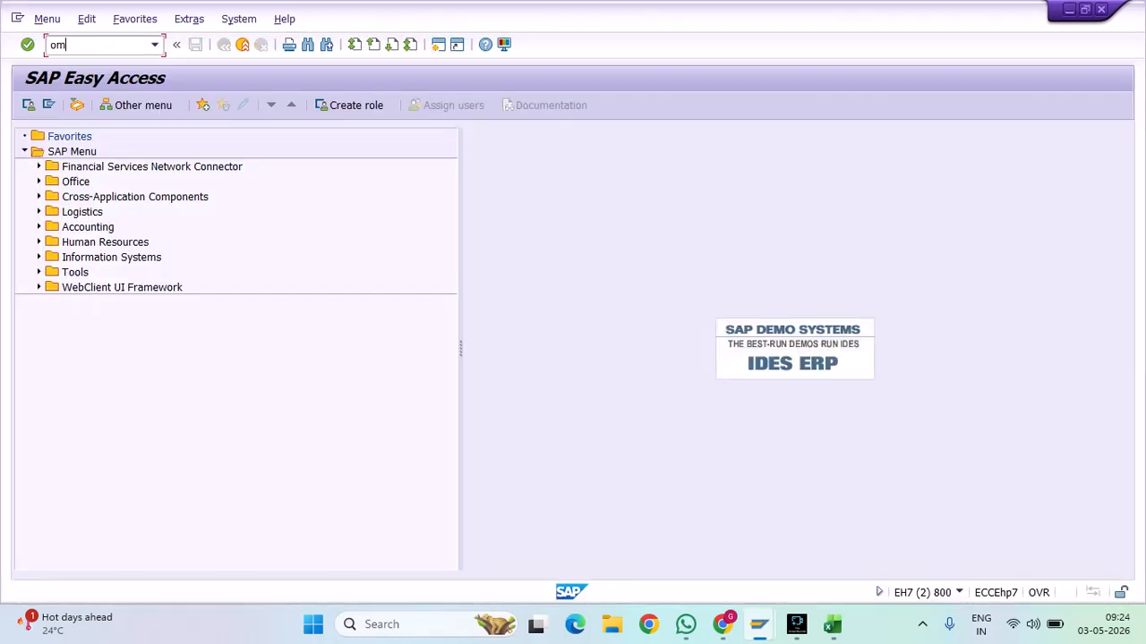
{"action": "key", "text": "Return"}
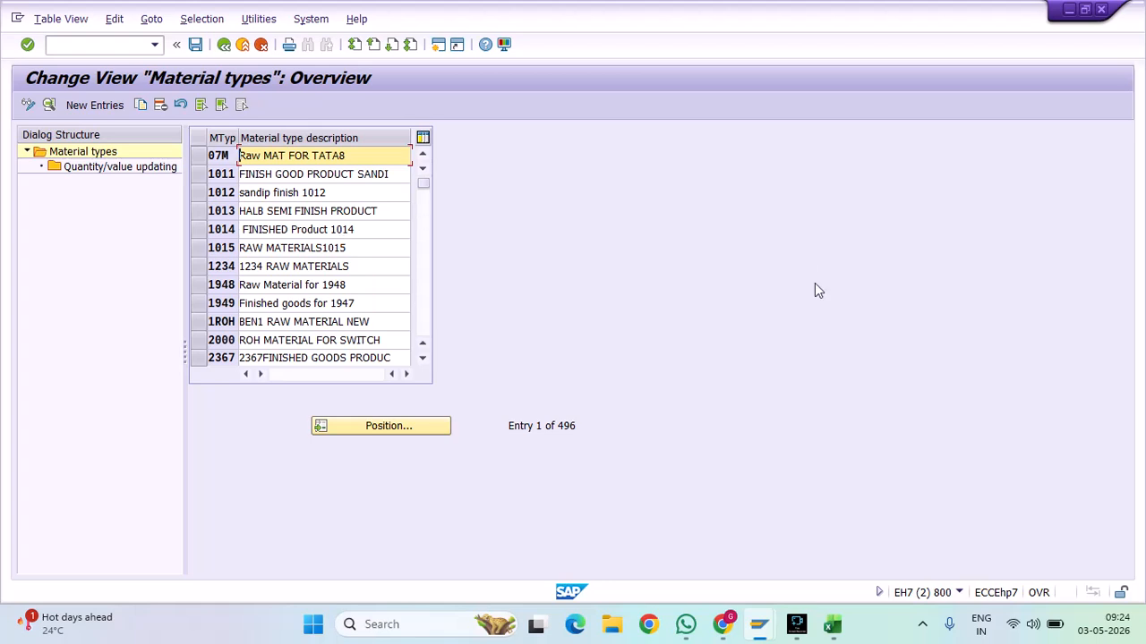
{"action": "left_click", "coordinate": [385, 428]}
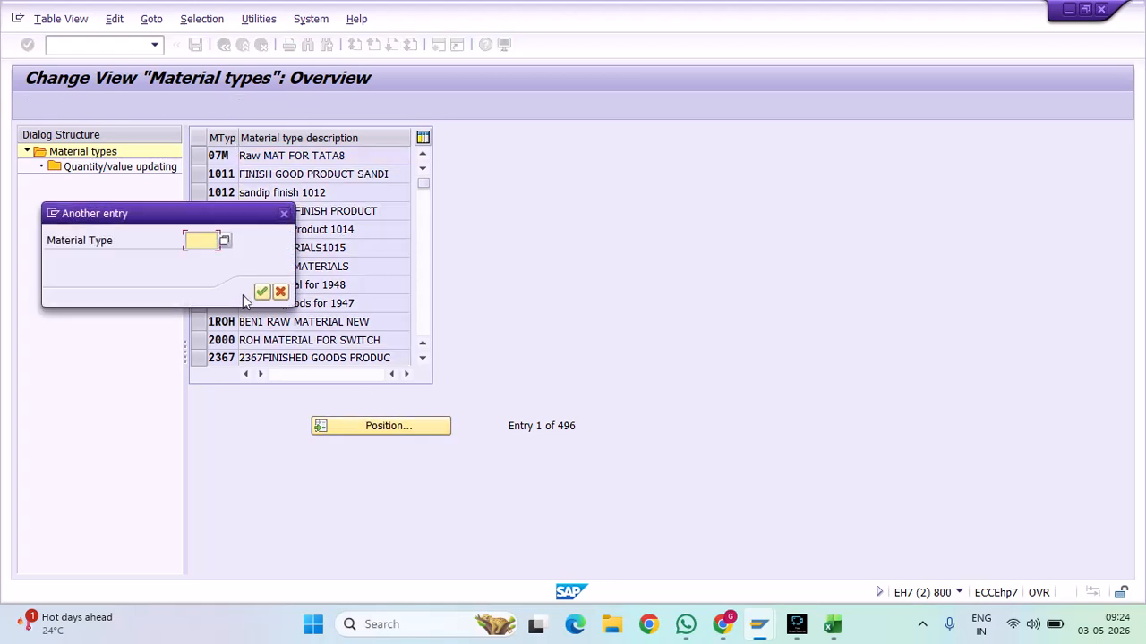
{"action": "left_click", "coordinate": [279, 292]}
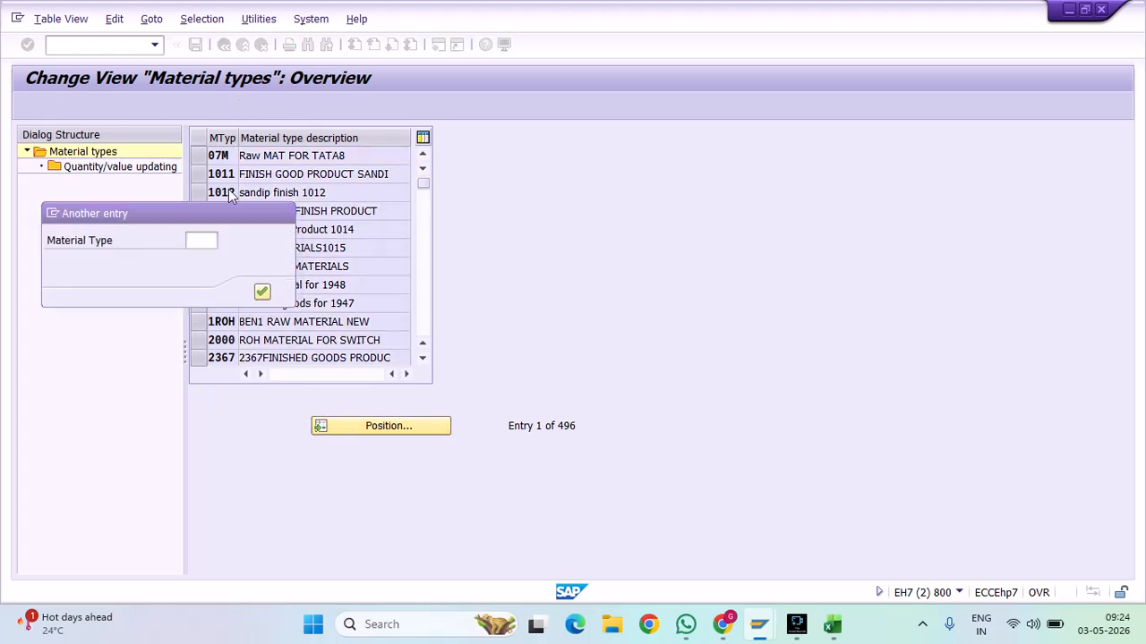
{"action": "double_click", "coordinate": [137, 170]}
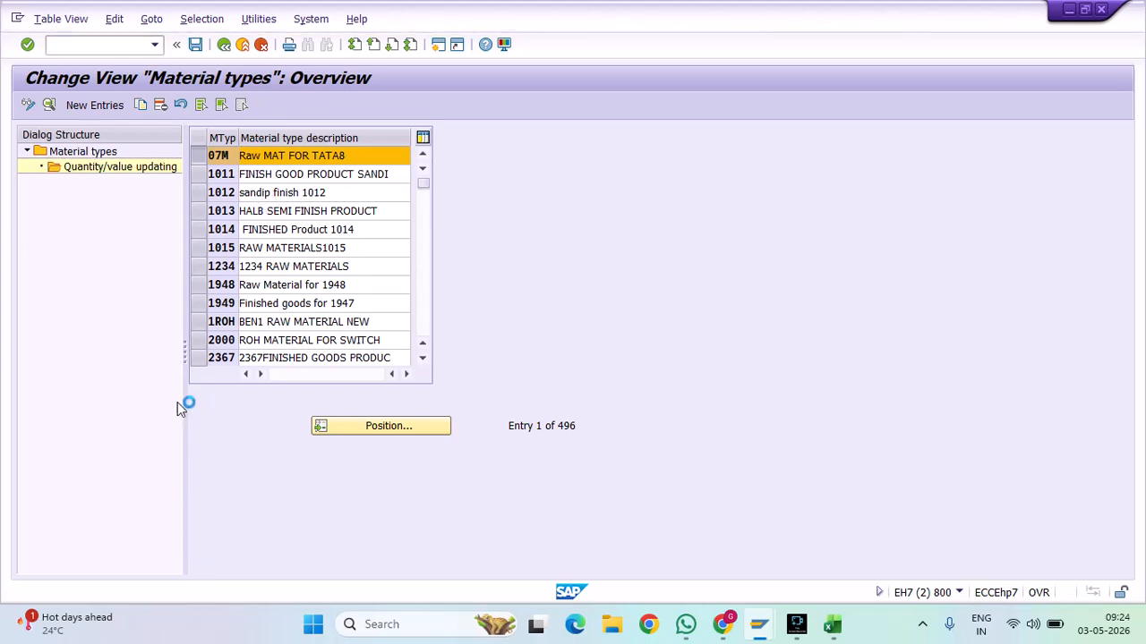
Return to the purchase order session, switch to the Excel notes and select the Info record sheet's line on streamlining procurement, from E8 to column Q
{"action": "left_click", "coordinate": [759, 624]}
{"action": "left_click", "coordinate": [716, 542]}
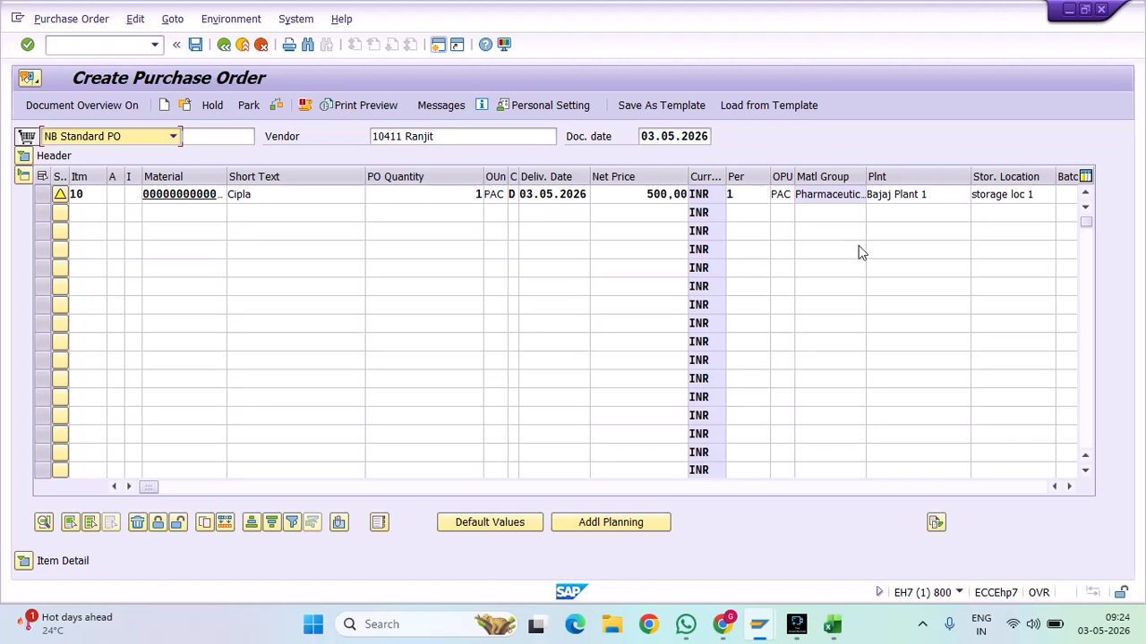
{"action": "left_click", "coordinate": [832, 624]}
{"action": "left_click", "coordinate": [49, 154]}
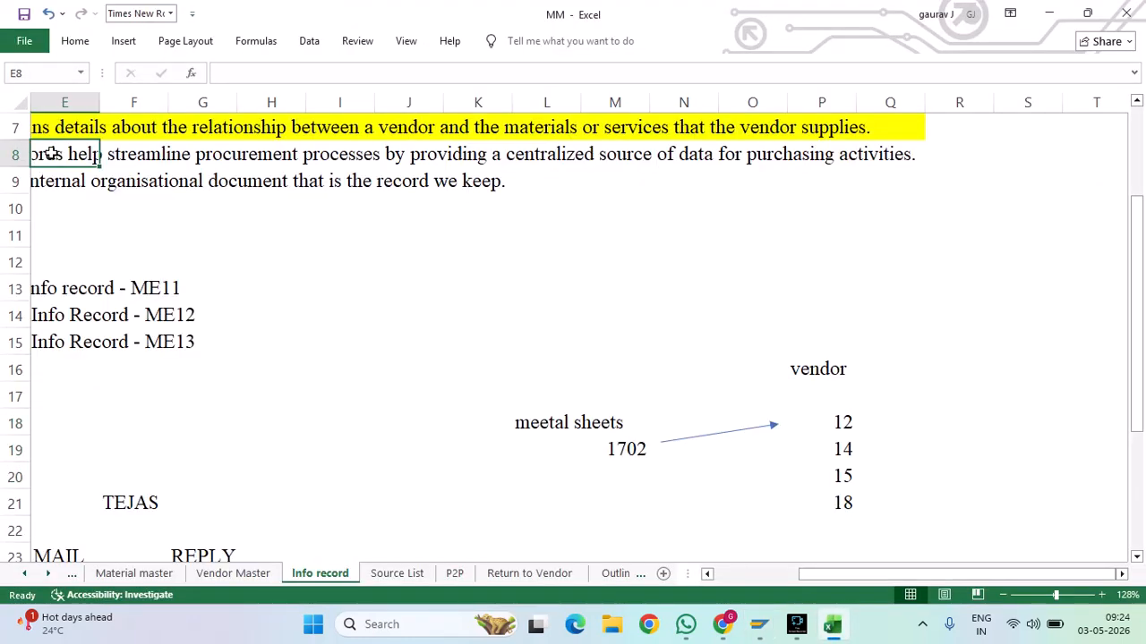
{"action": "left_click_drag", "start_coordinate": [49, 154], "coordinate": [882, 158]}
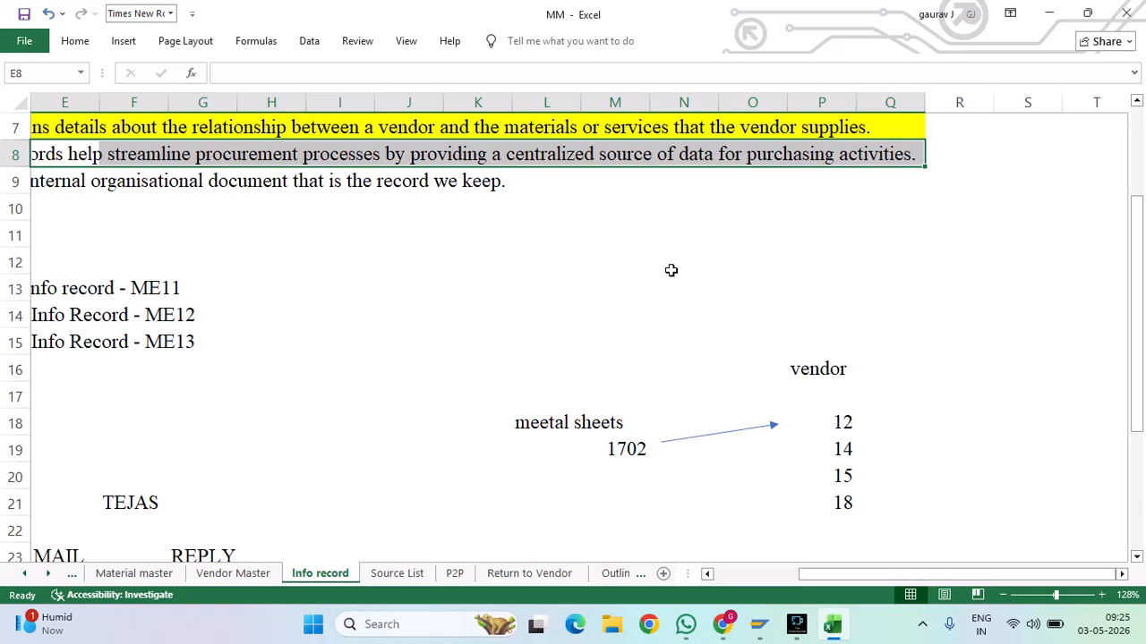
Highlight the Info record sheet's line on streamlining procurement in row 8, and the Create Info record line for ME11
{"action": "left_click", "coordinate": [601, 198]}
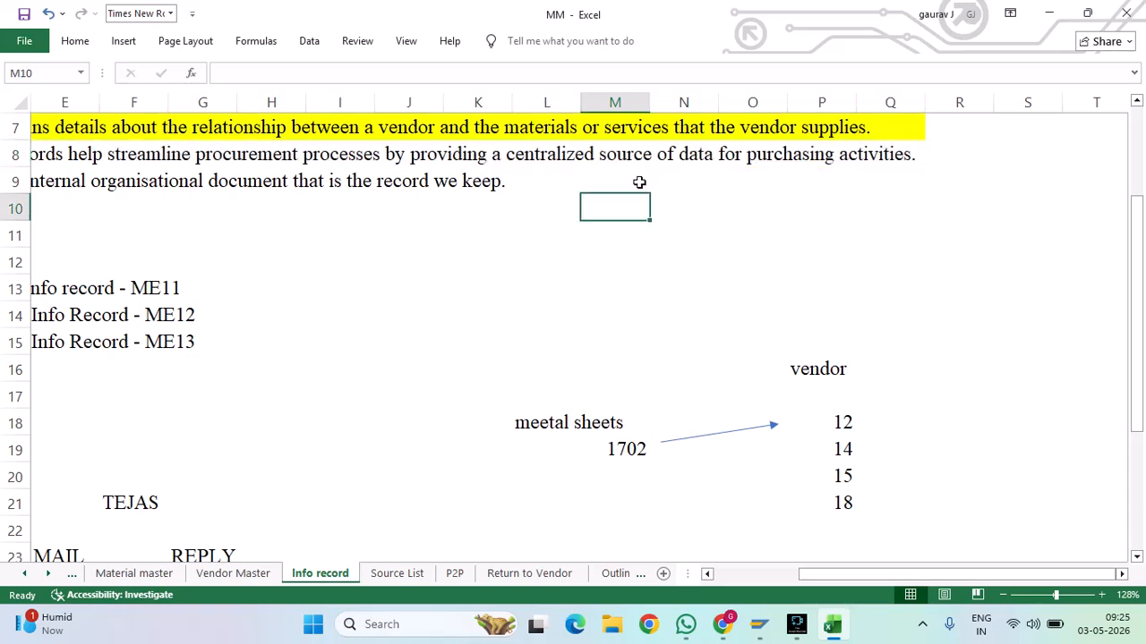
{"action": "left_click_drag", "start_coordinate": [953, 148], "coordinate": [179, 159]}
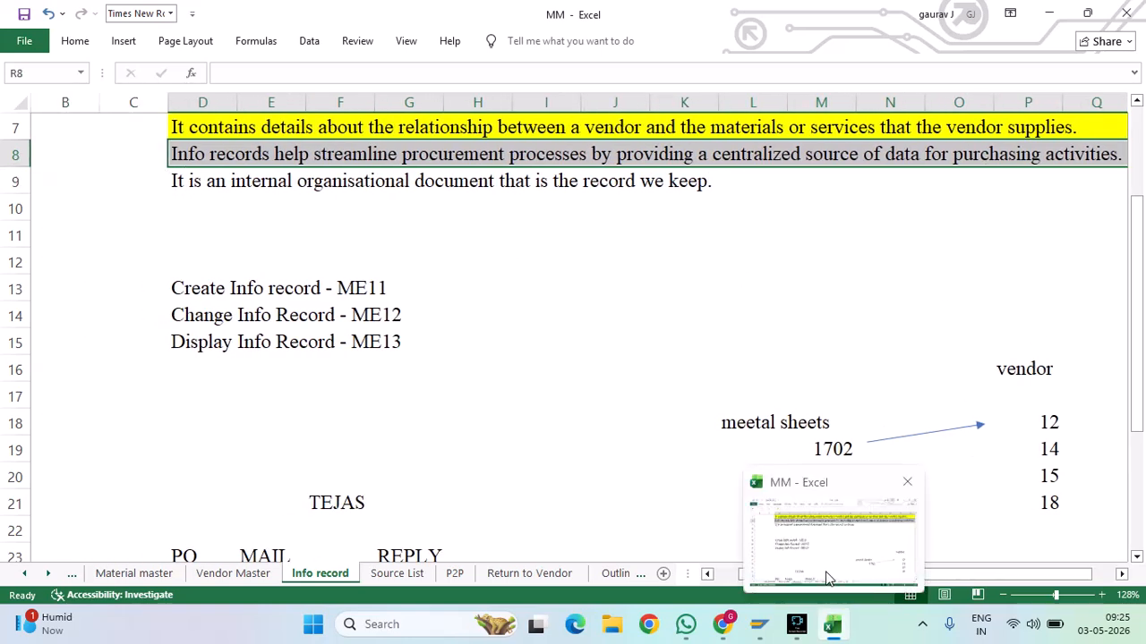
{"action": "left_click_drag", "start_coordinate": [960, 574], "coordinate": [984, 575]}
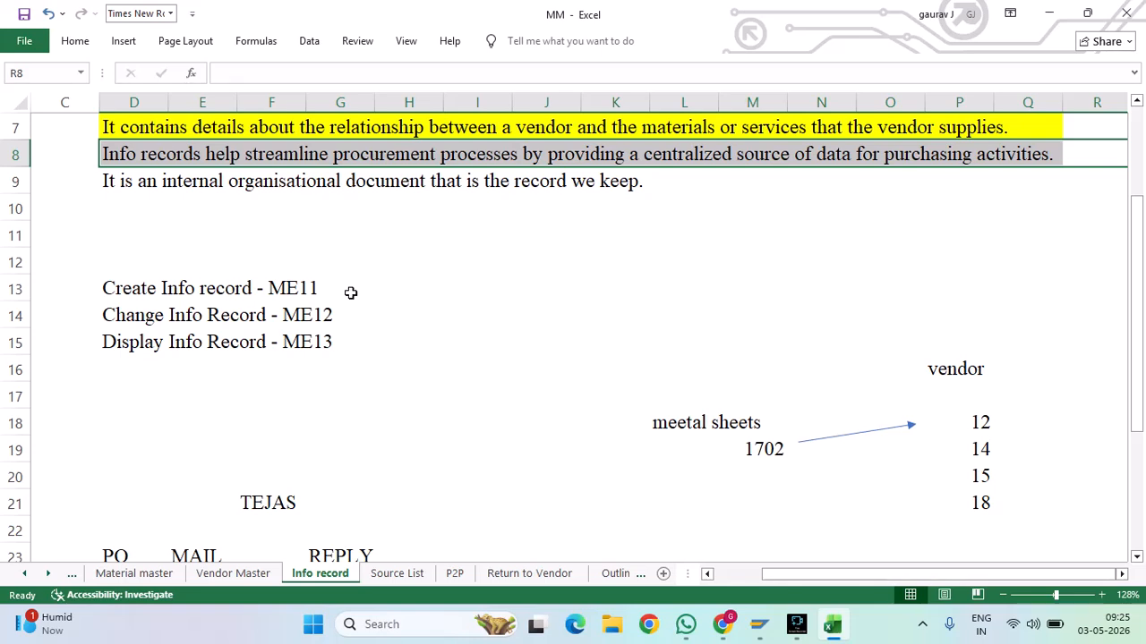
{"action": "left_click_drag", "start_coordinate": [164, 266], "coordinate": [359, 286]}
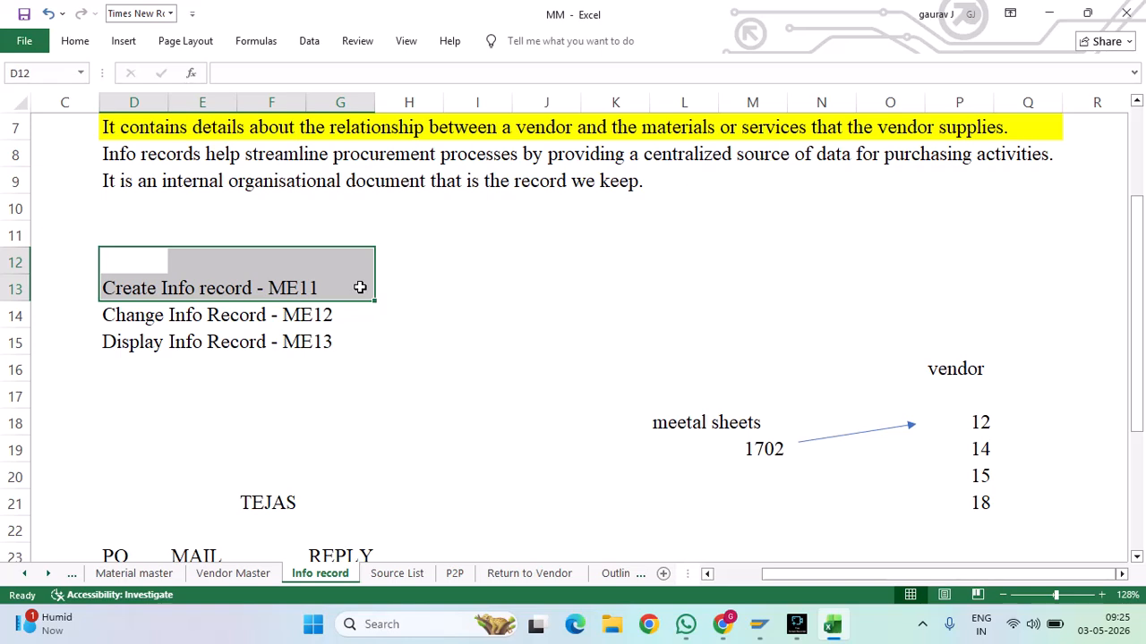
Highlight the metal sheets example with material 1702 and its vendor list from 12 to 18
{"action": "left_click", "coordinate": [667, 404]}
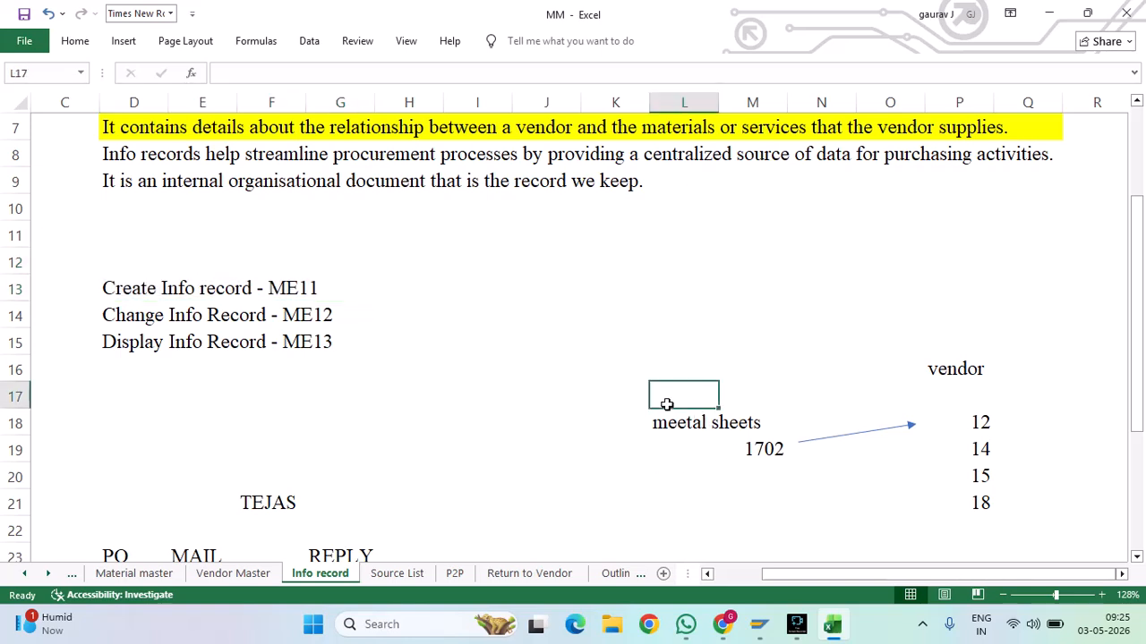
{"action": "left_click_drag", "start_coordinate": [667, 405], "coordinate": [780, 462]}
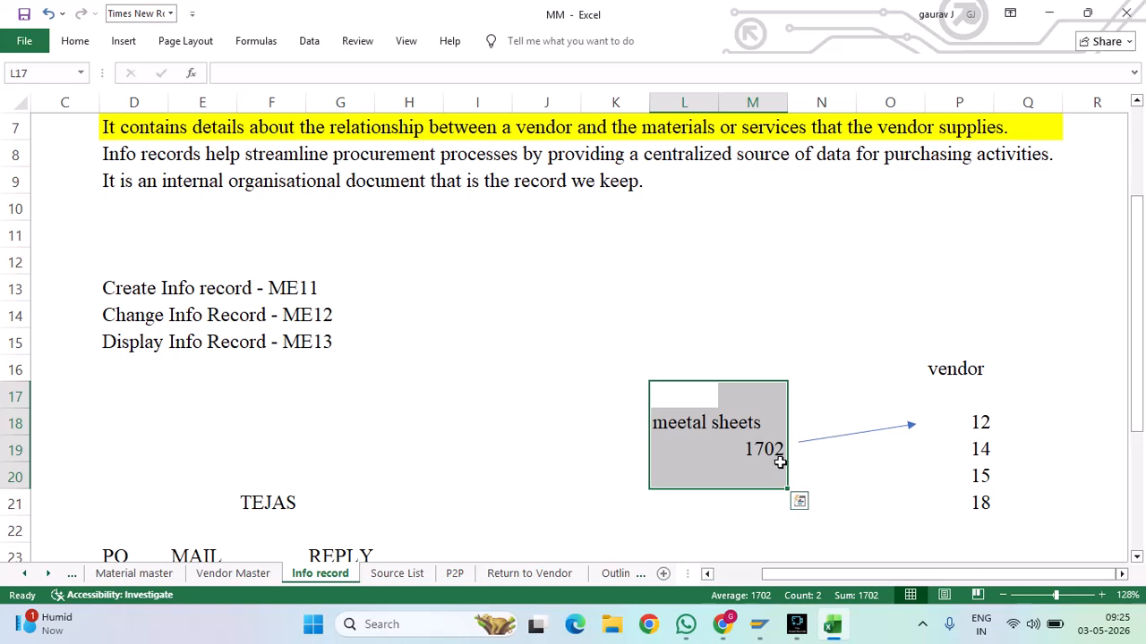
{"action": "left_click_drag", "start_coordinate": [672, 424], "coordinate": [791, 455]}
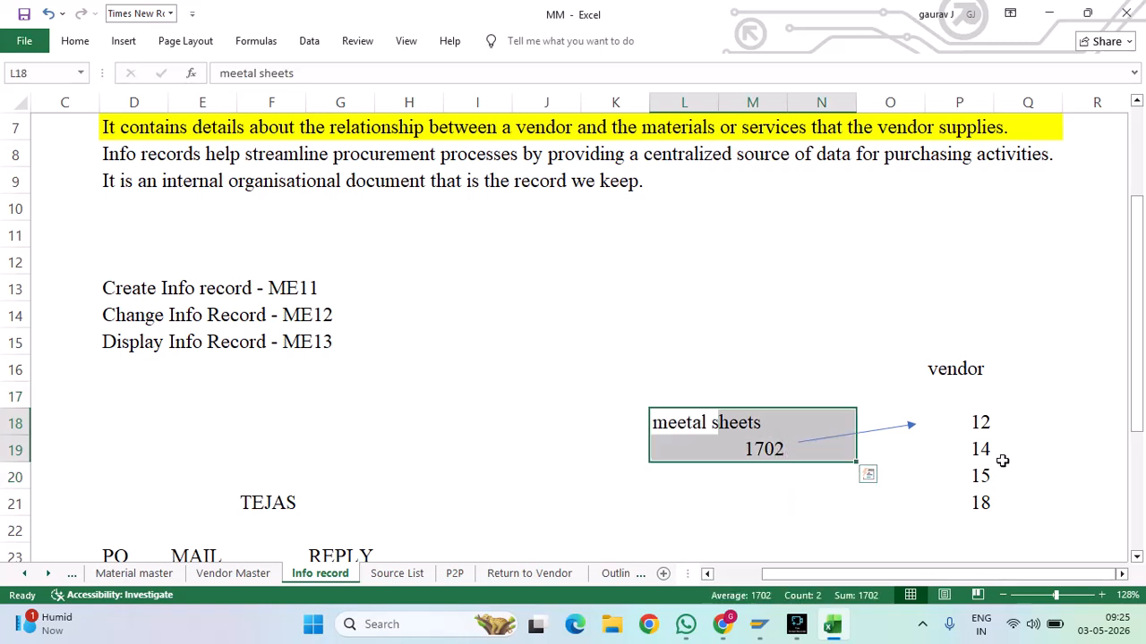
{"action": "left_click_drag", "start_coordinate": [980, 415], "coordinate": [981, 504]}
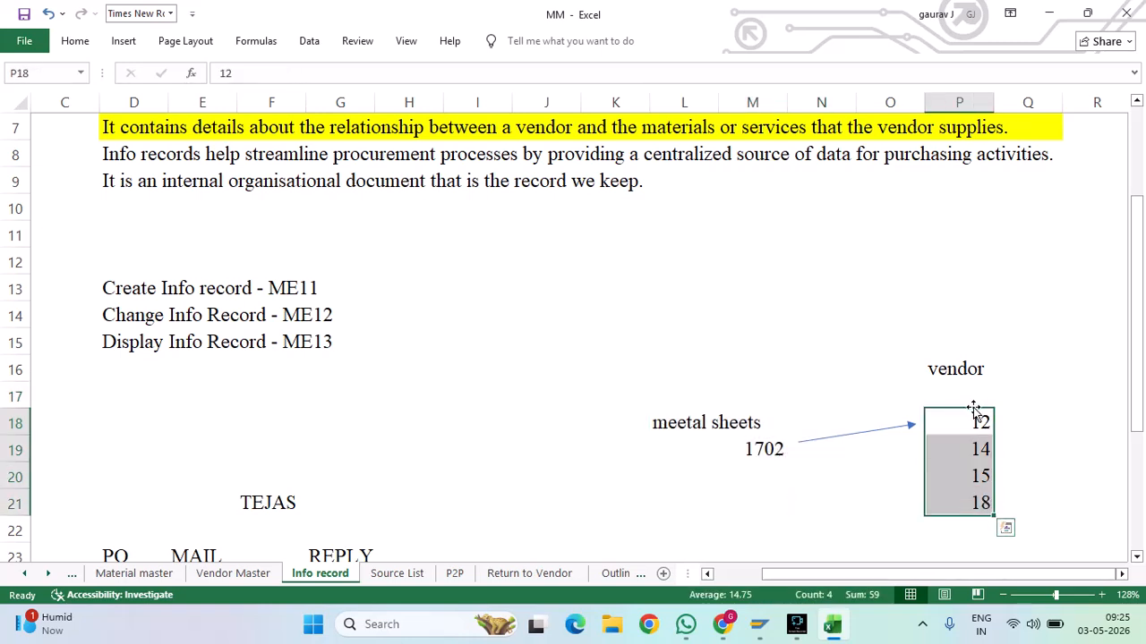
{"action": "left_click_drag", "start_coordinate": [657, 413], "coordinate": [760, 463]}
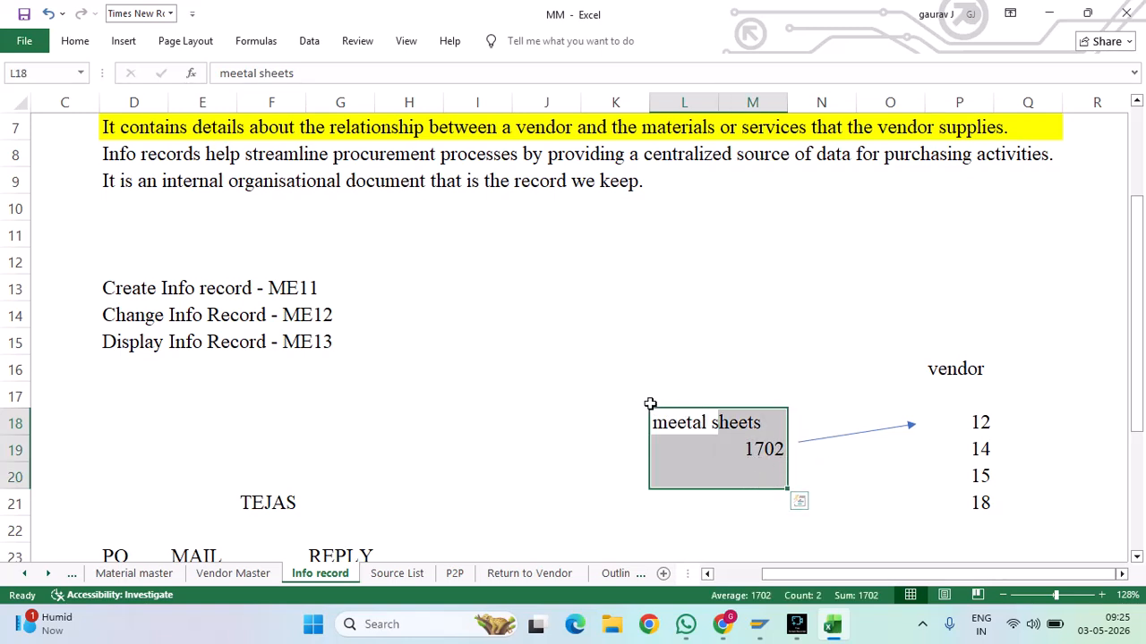
{"action": "left_click_drag", "start_coordinate": [650, 403], "coordinate": [785, 460]}
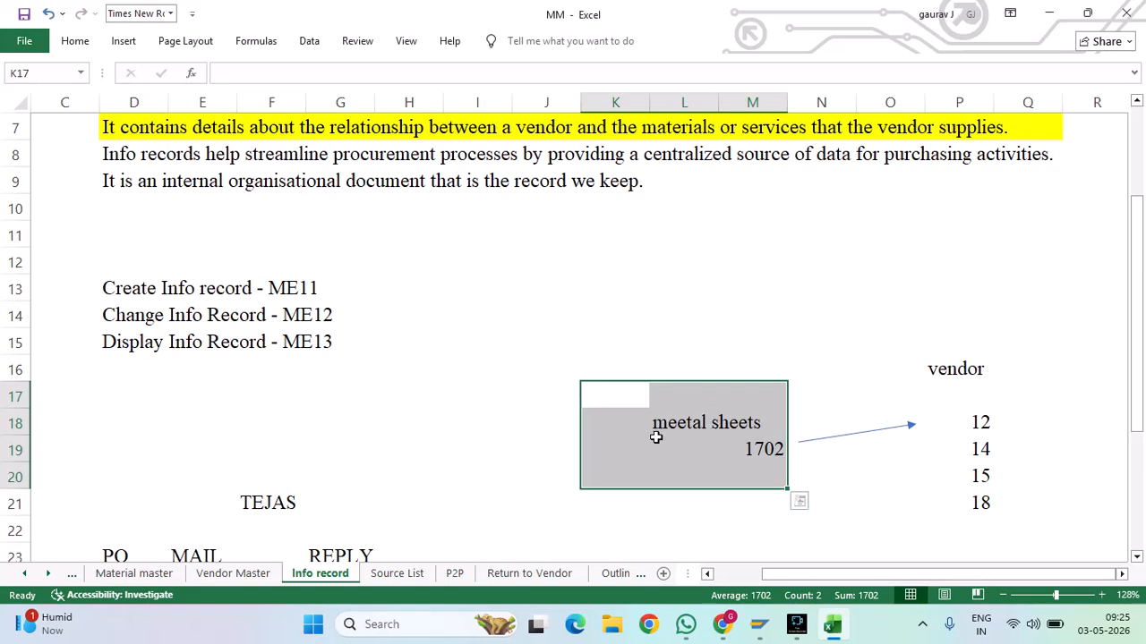
Switch to the SAP purchase order session and leave the order without saving it
{"action": "mouse_move", "coordinate": [759, 624]}
{"action": "left_click", "coordinate": [795, 546]}
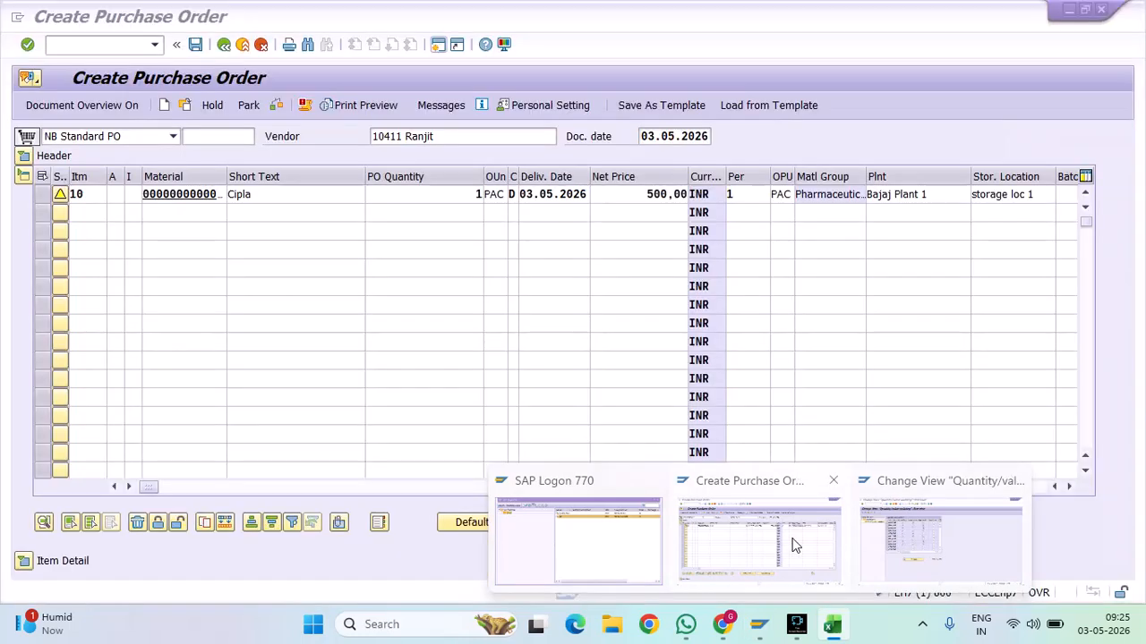
{"action": "left_click", "coordinate": [795, 546]}
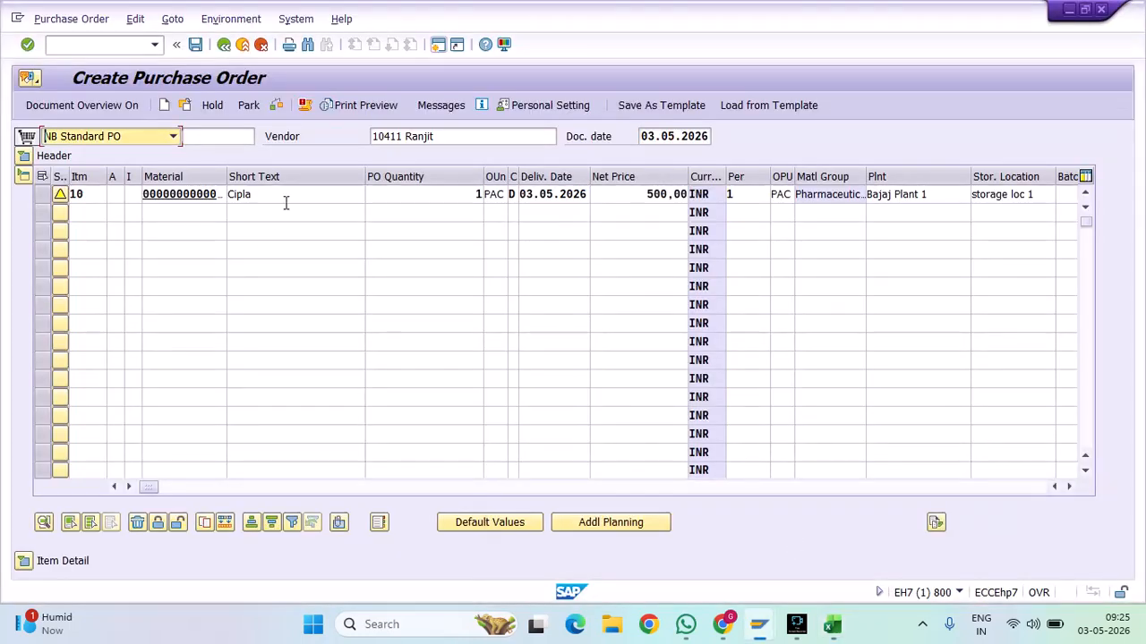
{"action": "left_click", "coordinate": [224, 45]}
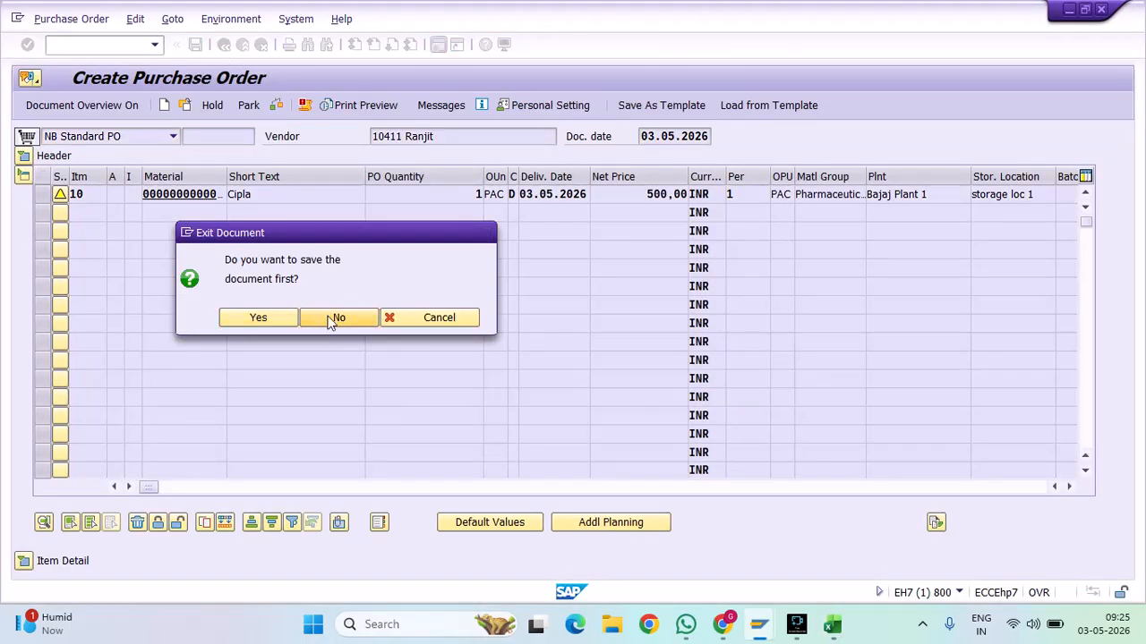
{"action": "left_click", "coordinate": [330, 319]}
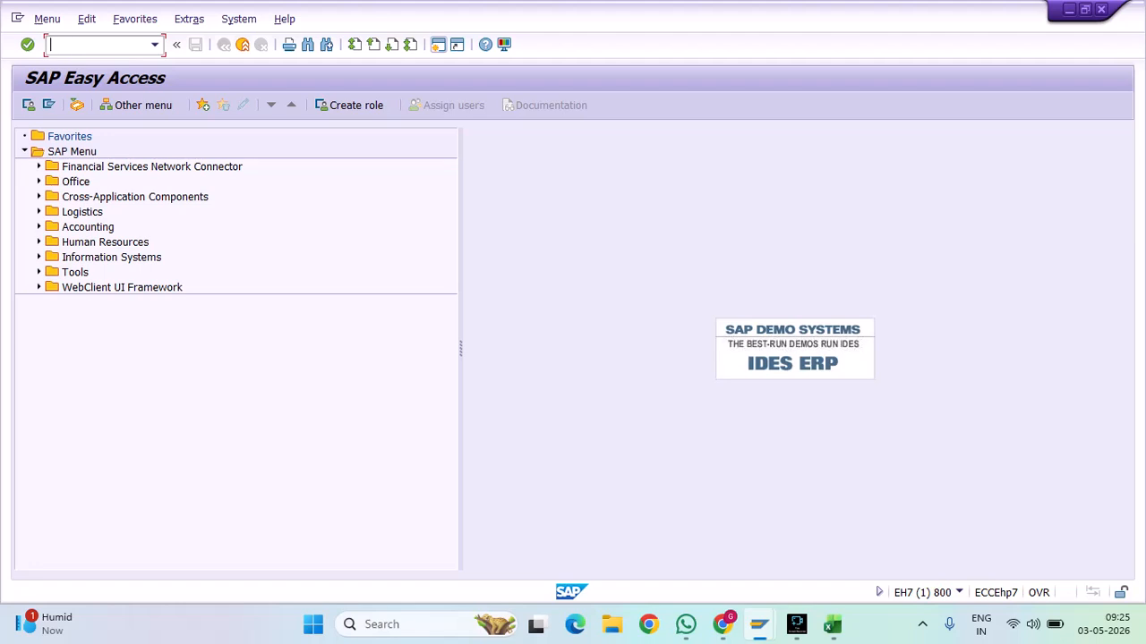
Open ME21N and go through the first item's material, PO quantity, plant and storage location fields
{"action": "type", "text": "me21n"}
{"action": "key", "text": "Return"}
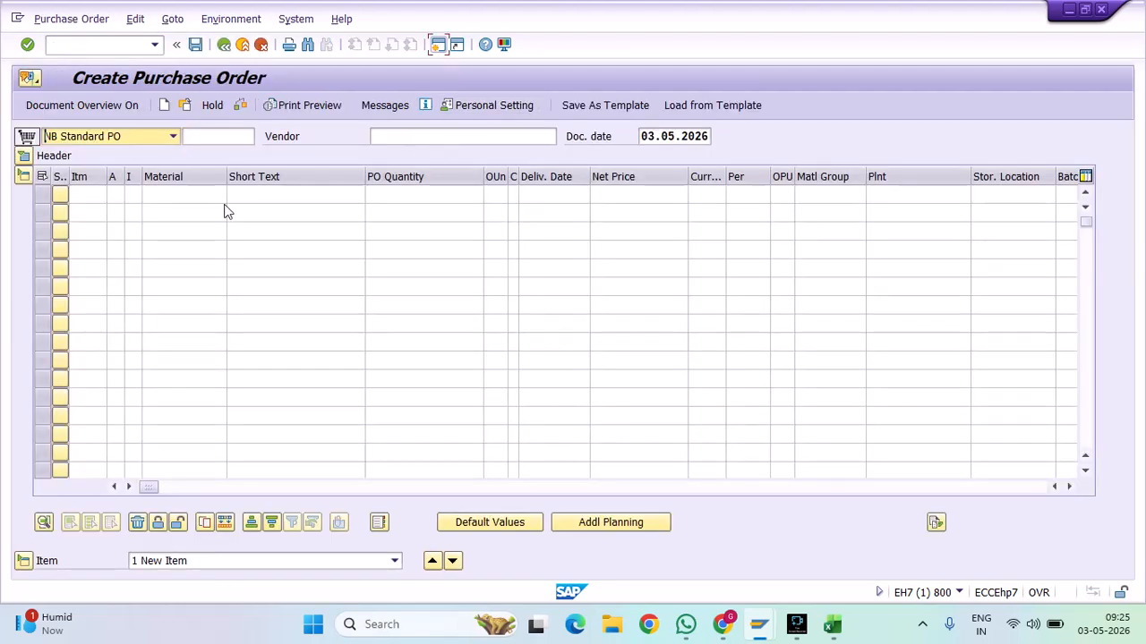
{"action": "left_click", "coordinate": [177, 209]}
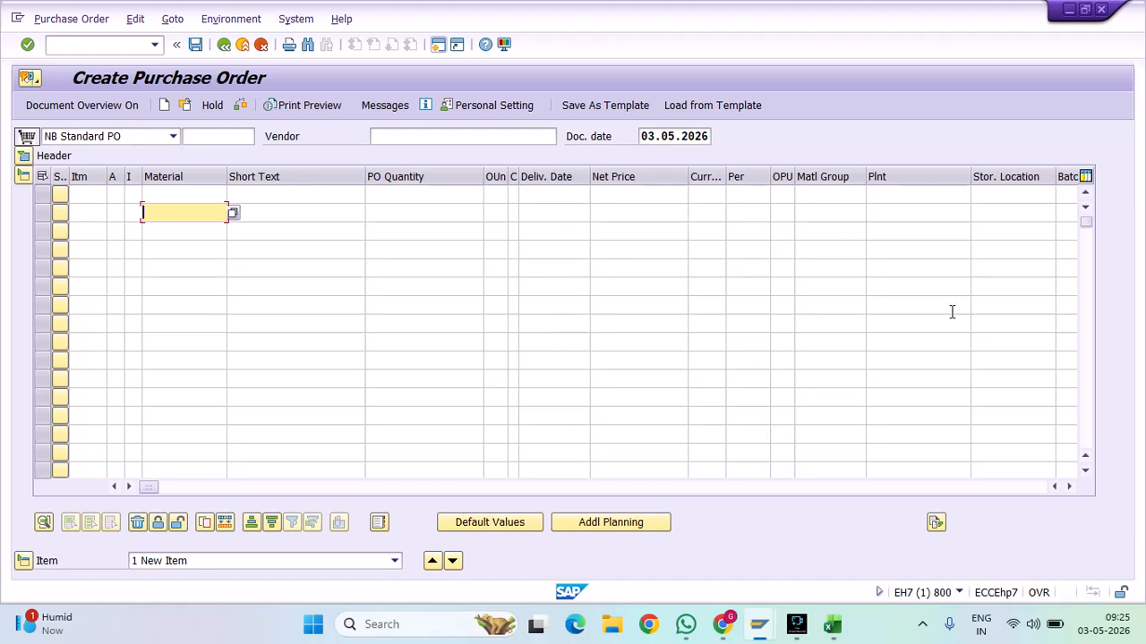
{"action": "left_click", "coordinate": [205, 194]}
{"action": "left_click", "coordinate": [417, 193]}
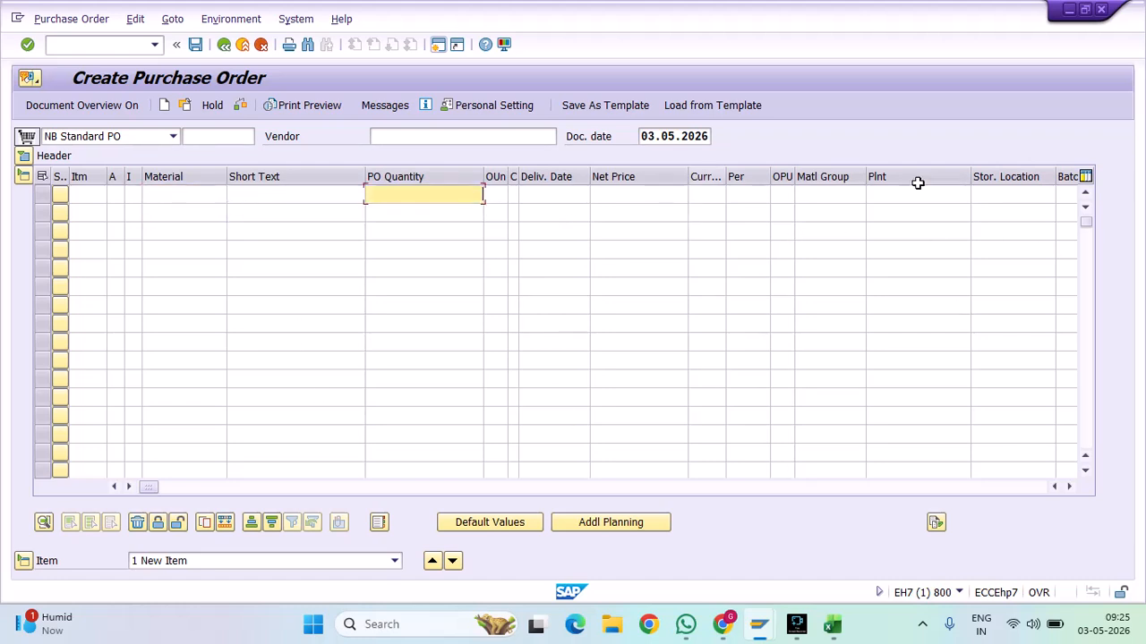
{"action": "left_click", "coordinate": [962, 194]}
{"action": "left_click", "coordinate": [1041, 194]}
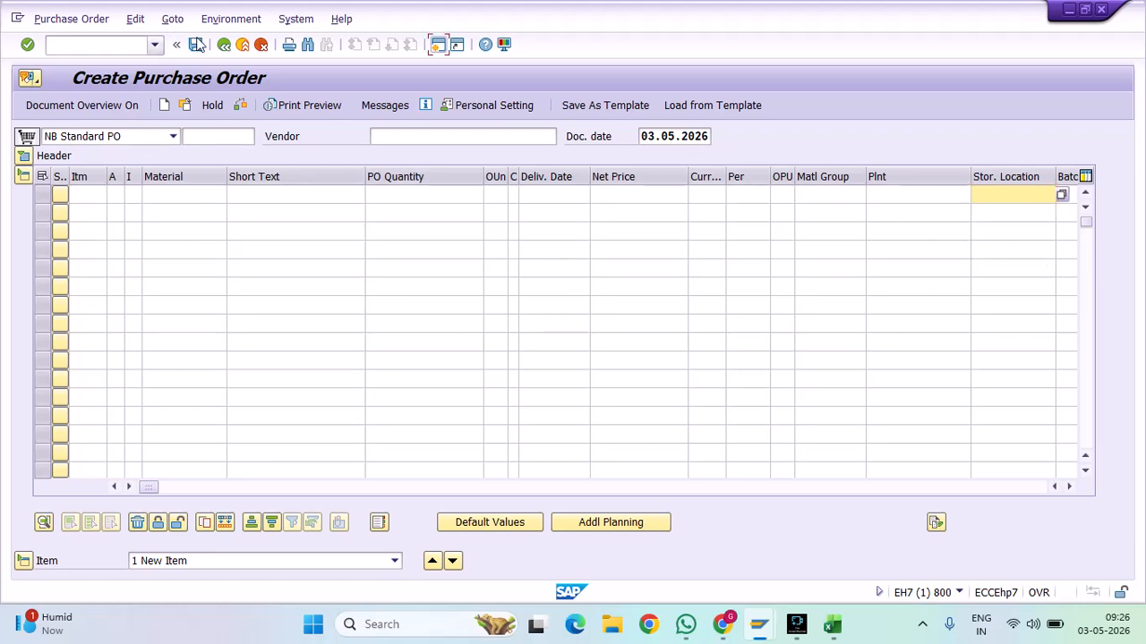
Leave the empty purchase order and highlight the Create Info record - ME11 line in the Excel notes
{"action": "left_click", "coordinate": [223, 45]}
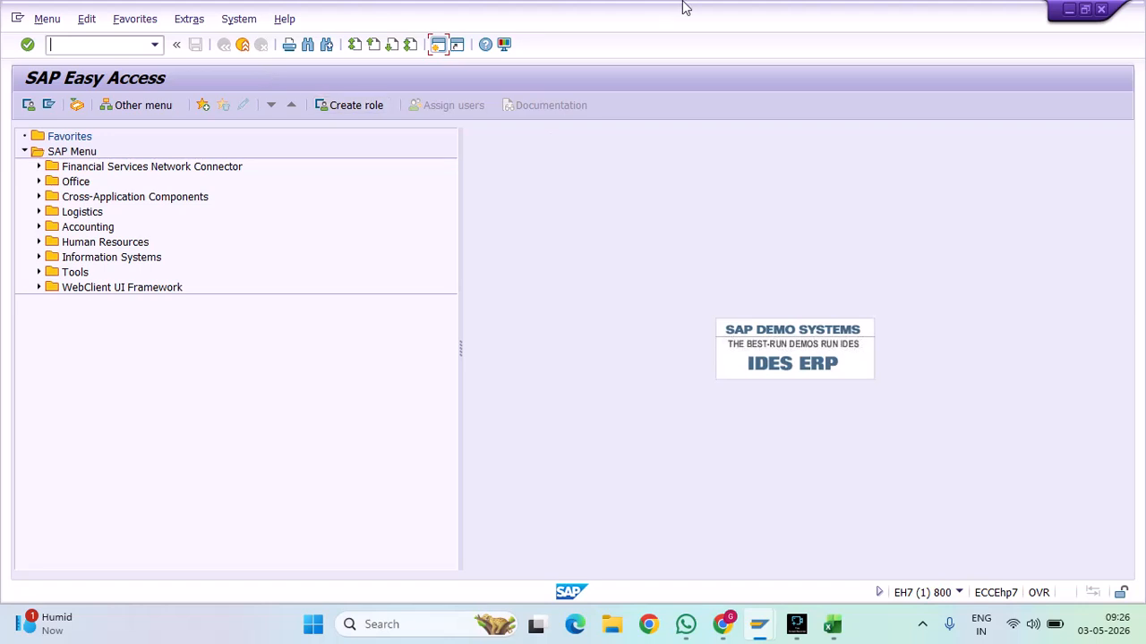
{"action": "left_click", "coordinate": [832, 624]}
{"action": "scroll", "coordinate": [164, 281], "scroll_direction": "up", "scroll_amount": 1}
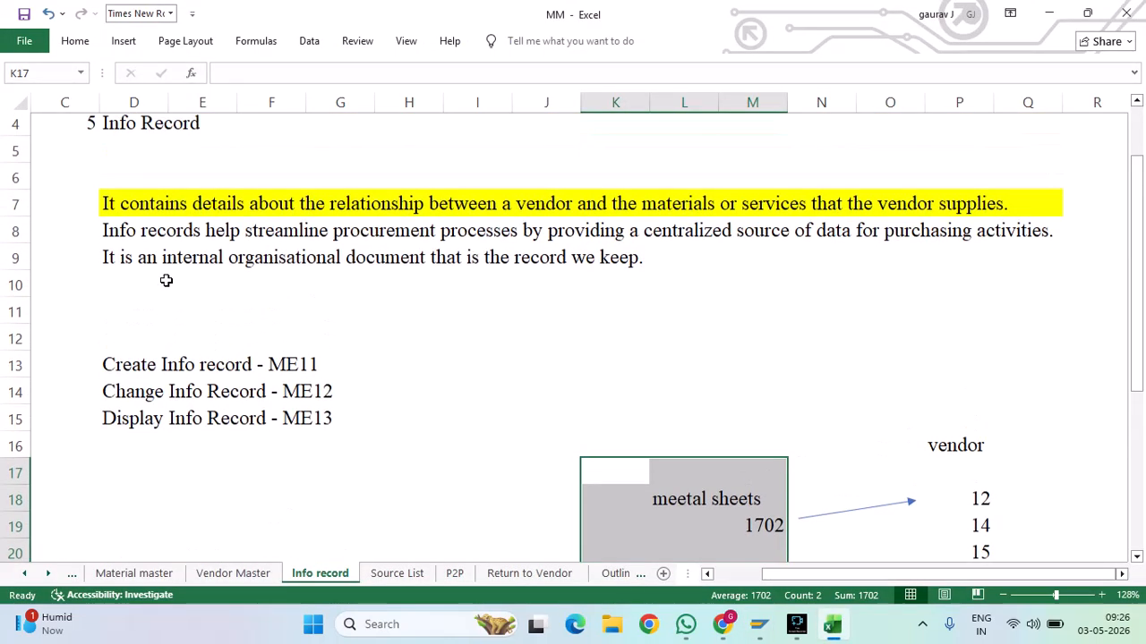
{"action": "left_click_drag", "start_coordinate": [109, 367], "coordinate": [342, 383]}
Open ME11 in a separate SAP session, set purchasing organization GRPO and plant GRP1, and clear the vendor
{"action": "mouse_move", "coordinate": [759, 624]}
{"action": "left_click", "coordinate": [797, 573]}
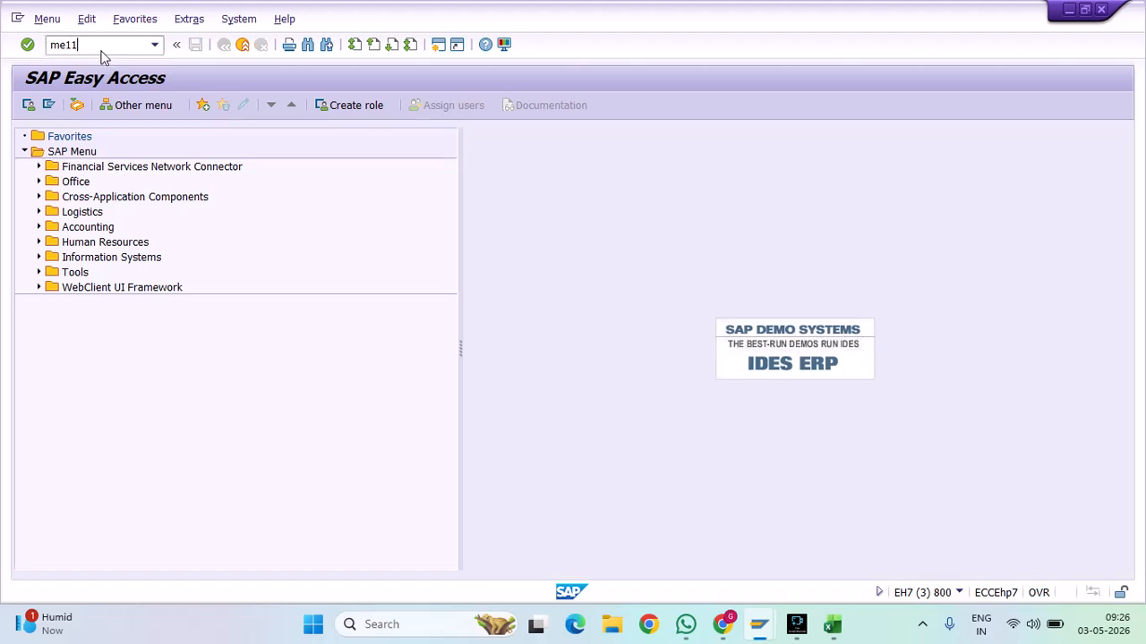
{"action": "key", "text": "Return"}
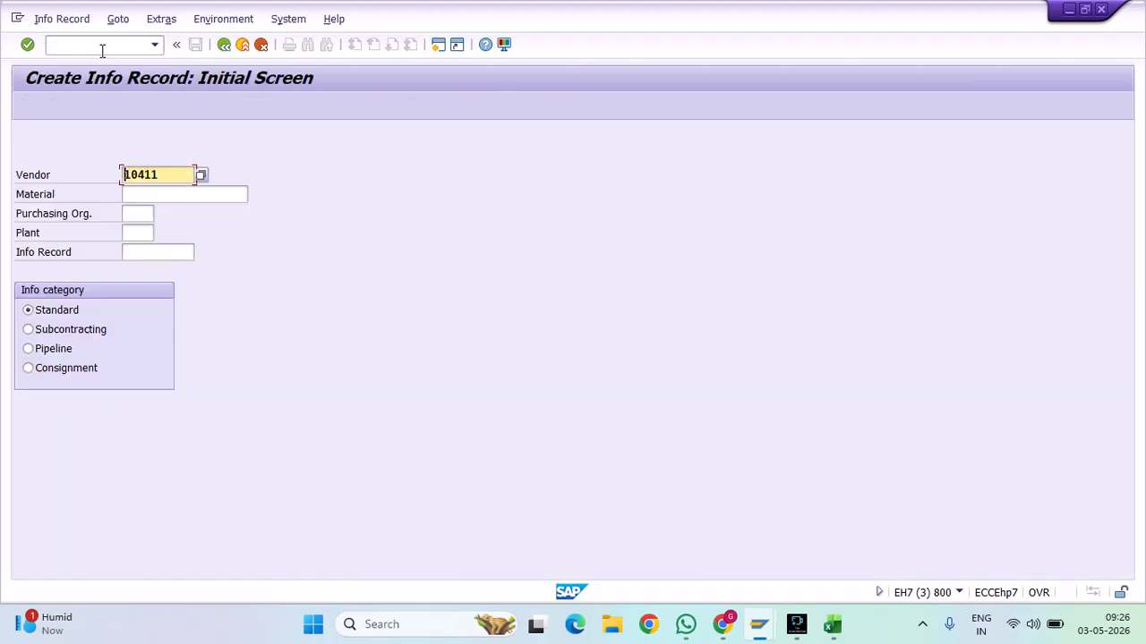
{"action": "left_click", "coordinate": [173, 193]}
{"action": "left_click", "coordinate": [151, 215]}
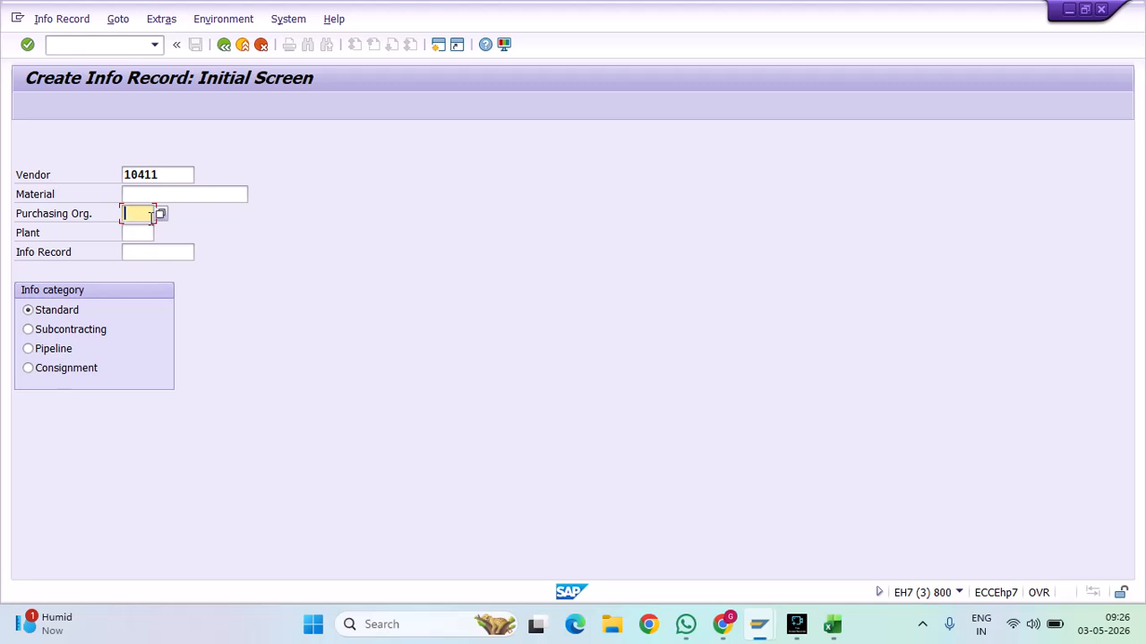
{"action": "type", "text": "GRPO"}
{"action": "left_click", "coordinate": [146, 232]}
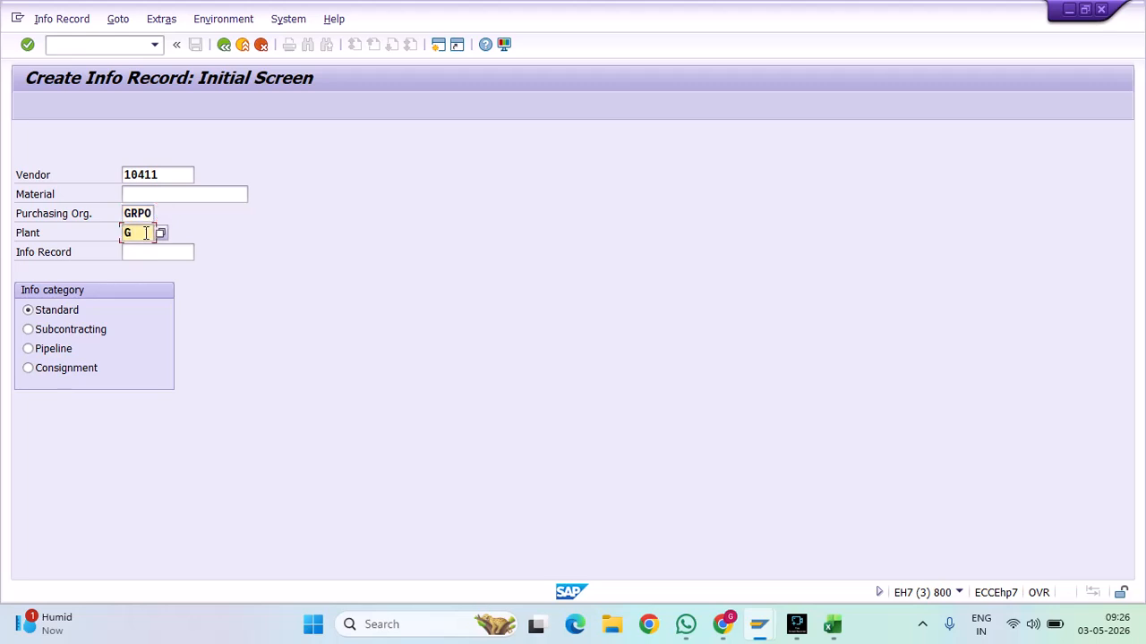
{"action": "double_click", "coordinate": [169, 175]}
{"action": "key", "text": "BackSpace"}
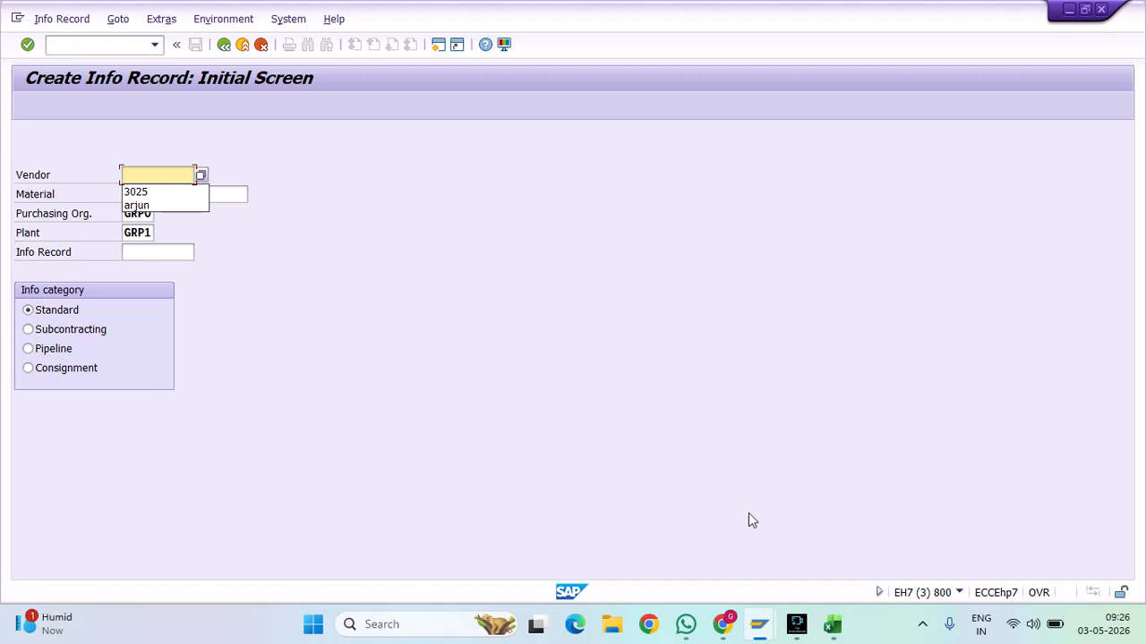
List the vendors of purchasing organization GRPO with MKVZ in the first session and select the first vendor's heading
{"action": "mouse_move", "coordinate": [757, 618]}
{"action": "left_click", "coordinate": [680, 552]}
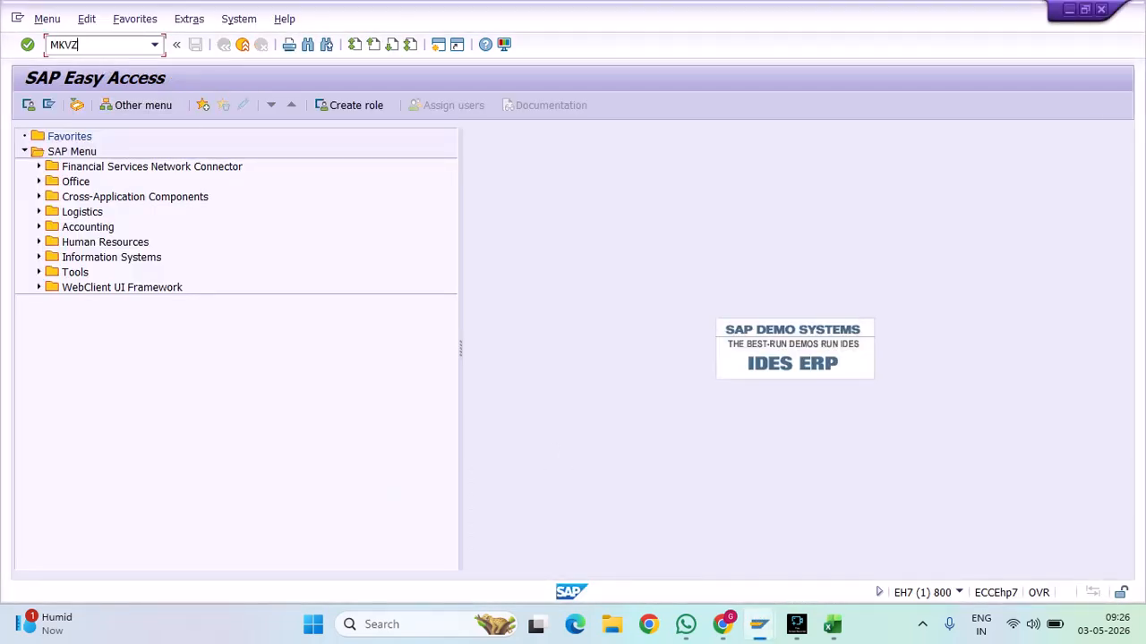
{"action": "type", "text": "MKVZ"}
{"action": "key", "text": "Return"}
{"action": "left_click", "coordinate": [254, 154]}
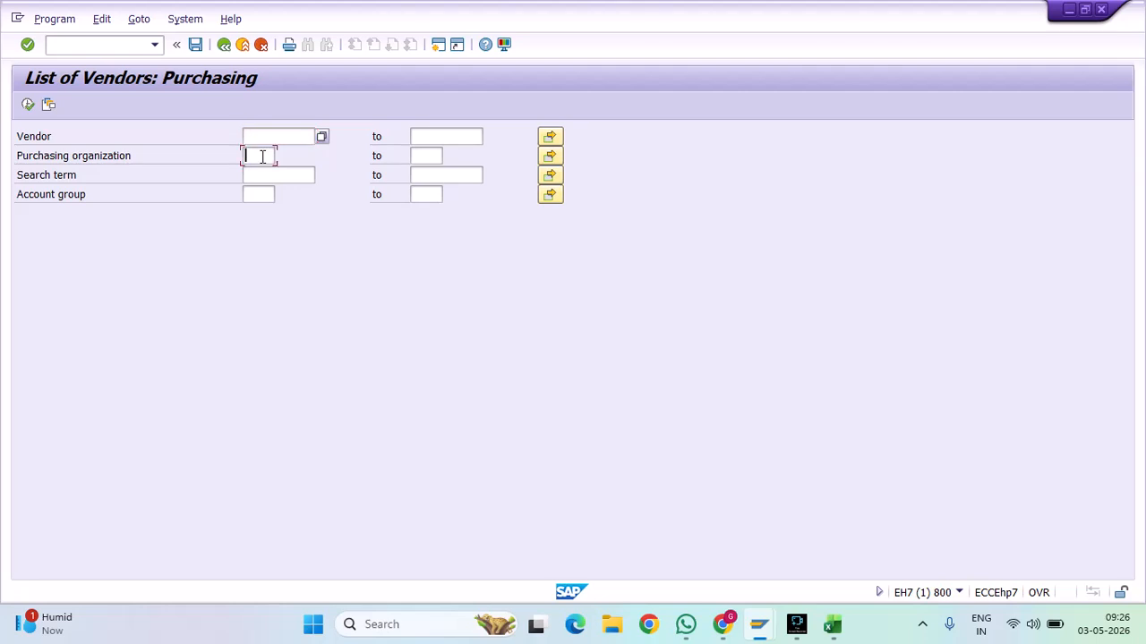
{"action": "left_click", "coordinate": [257, 171]}
{"action": "left_click", "coordinate": [28, 105]}
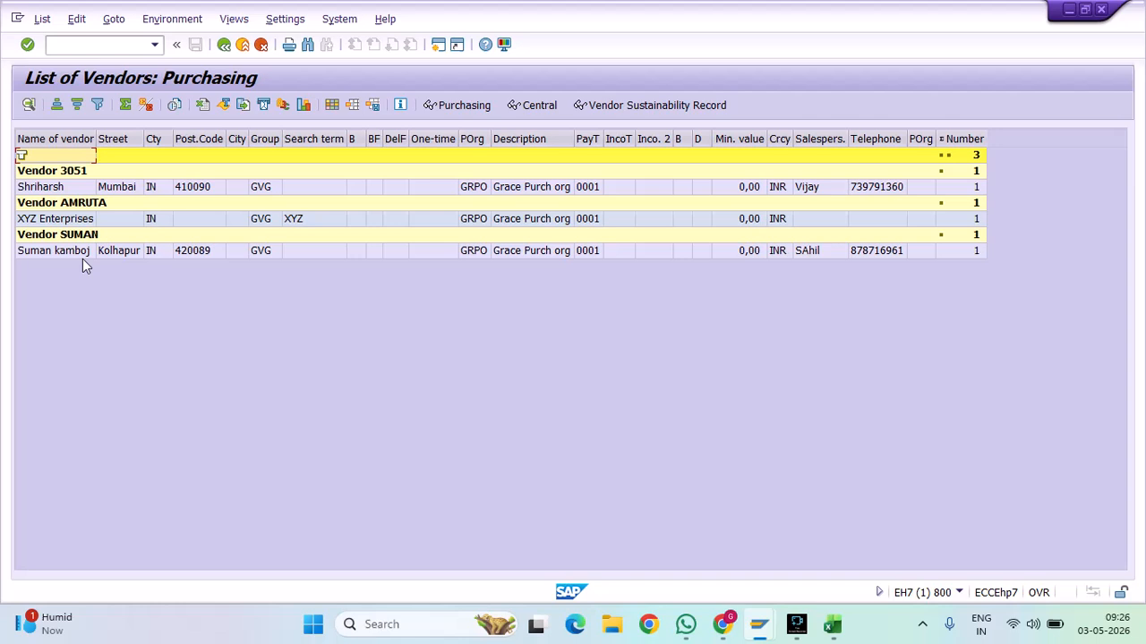
{"action": "left_click", "coordinate": [73, 172]}
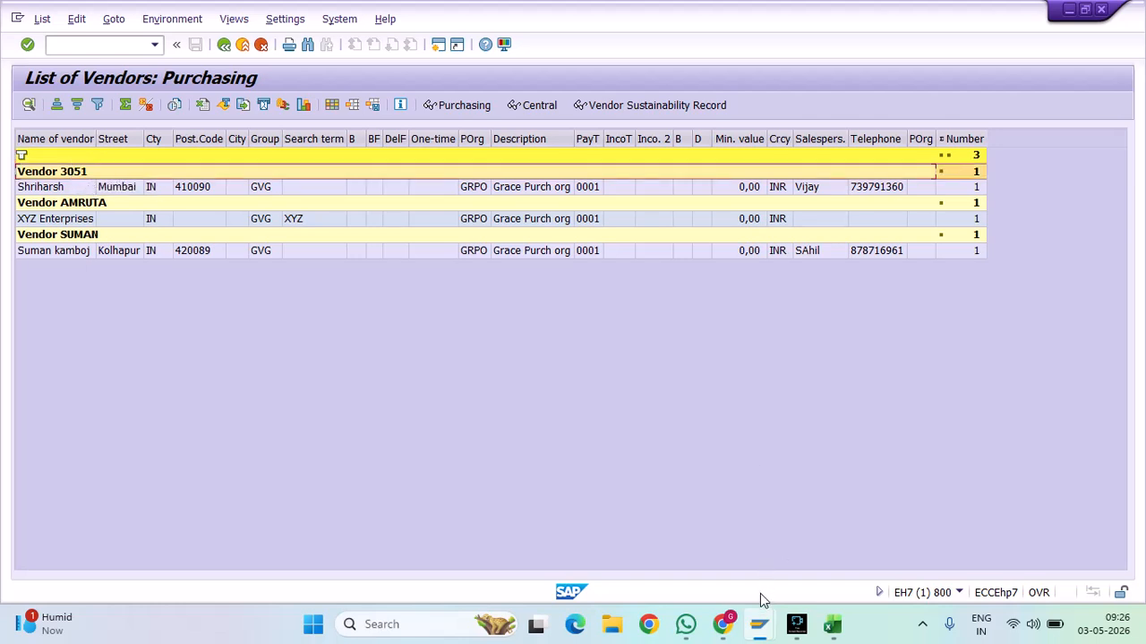
Return to the info record session and enter the first listed vendor's number
{"action": "mouse_move", "coordinate": [762, 616]}
{"action": "left_click", "coordinate": [970, 538]}
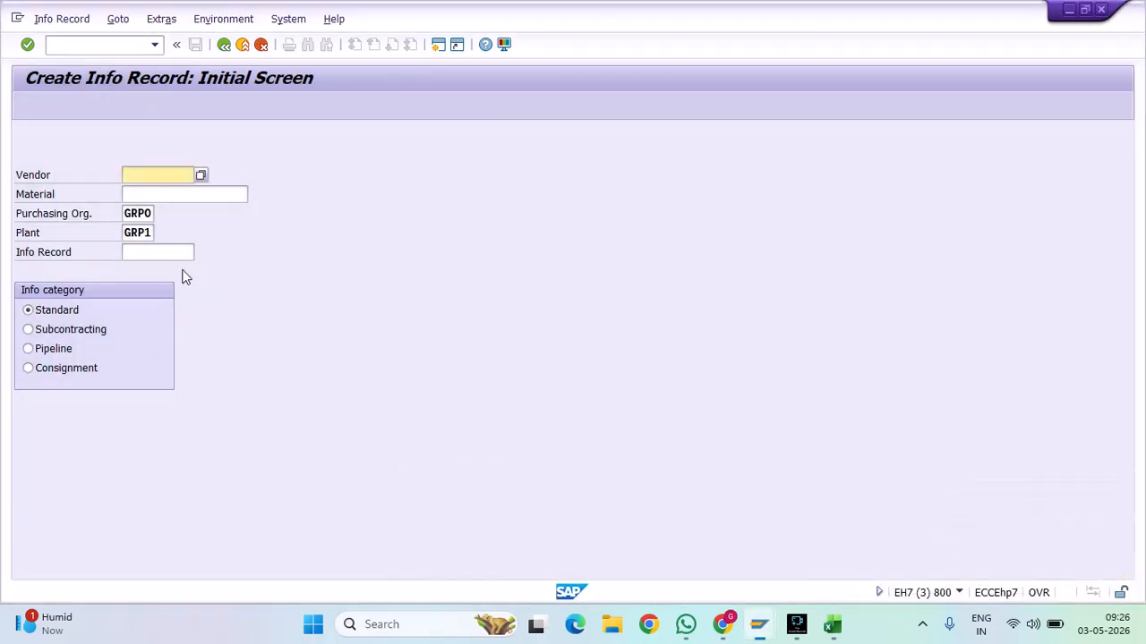
{"action": "type", "text": "3051"}
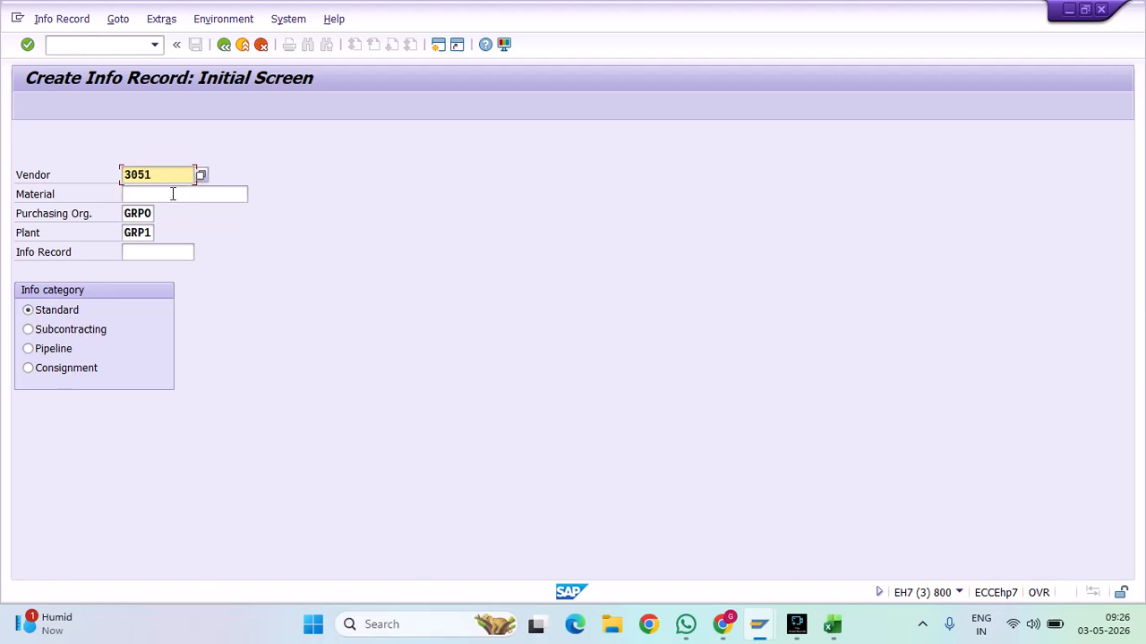
{"action": "left_click", "coordinate": [173, 194]}
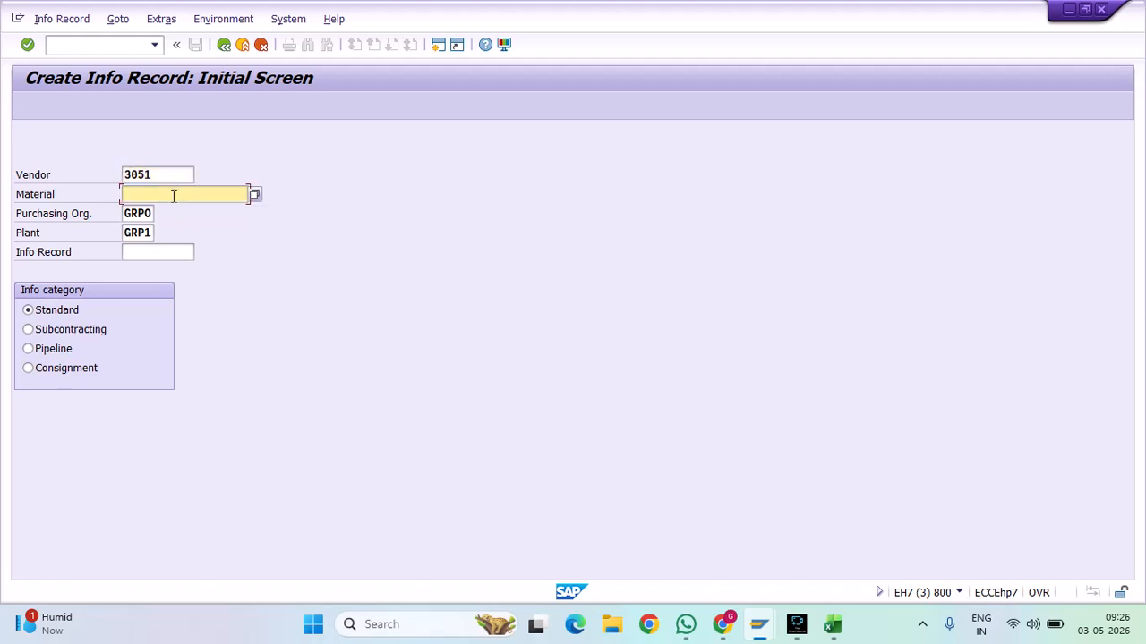
List the materials of plant GRP1 with MM60 in the SAP session showing the Quantity/value updating view
{"action": "mouse_move", "coordinate": [761, 618]}
{"action": "left_click", "coordinate": [830, 556]}
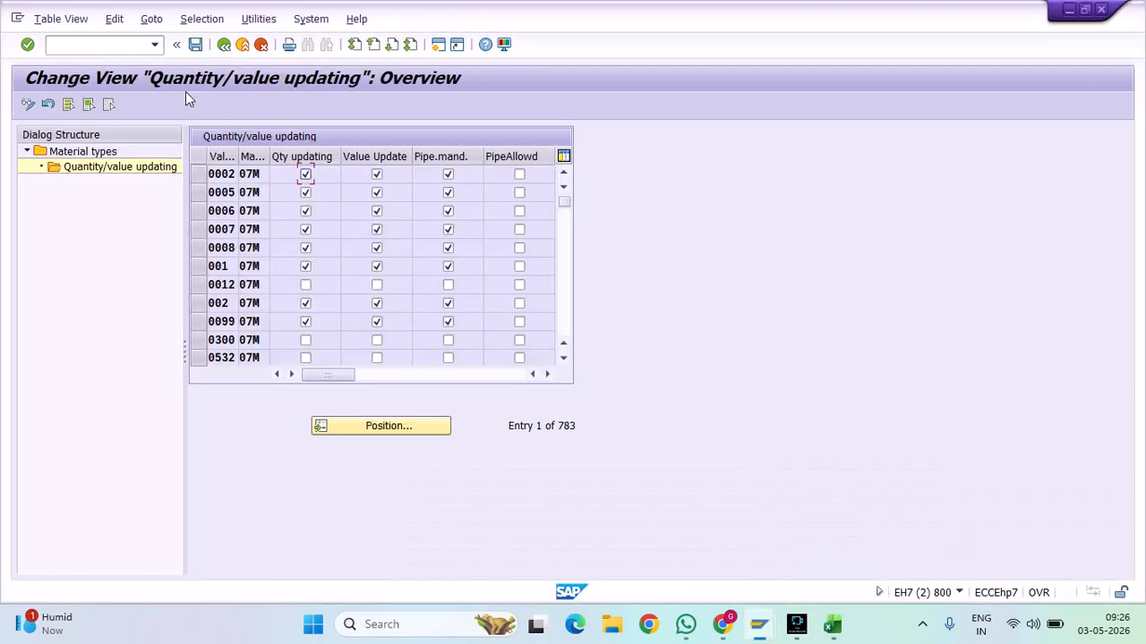
{"action": "left_click", "coordinate": [92, 50]}
{"action": "type", "text": "/NMM60"}
{"action": "key", "text": "Return"}
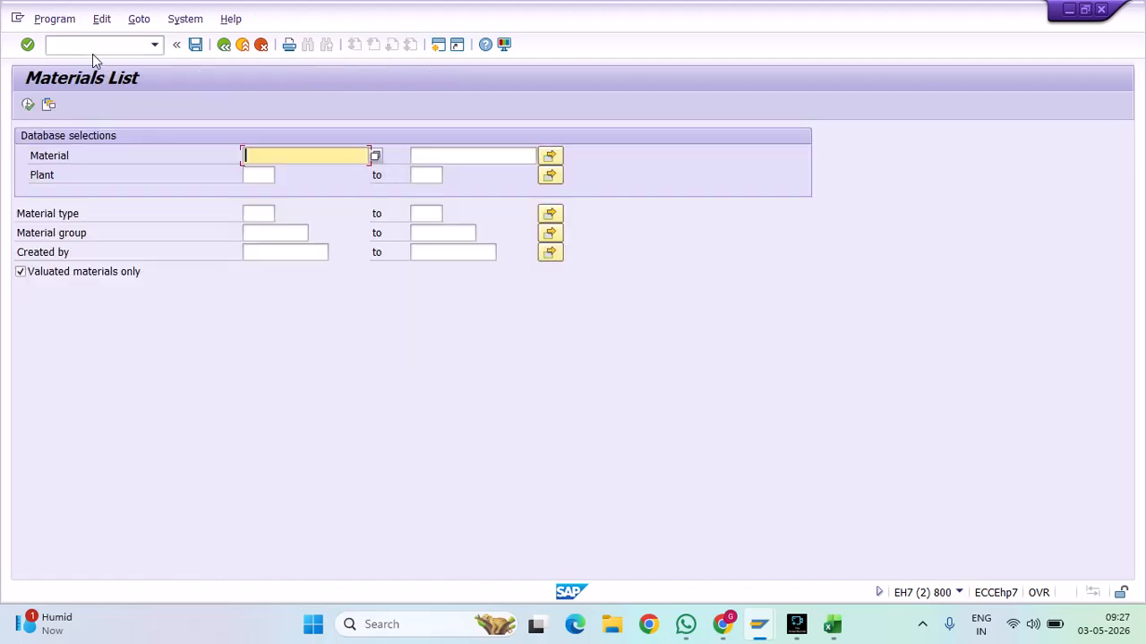
{"action": "left_click", "coordinate": [248, 175]}
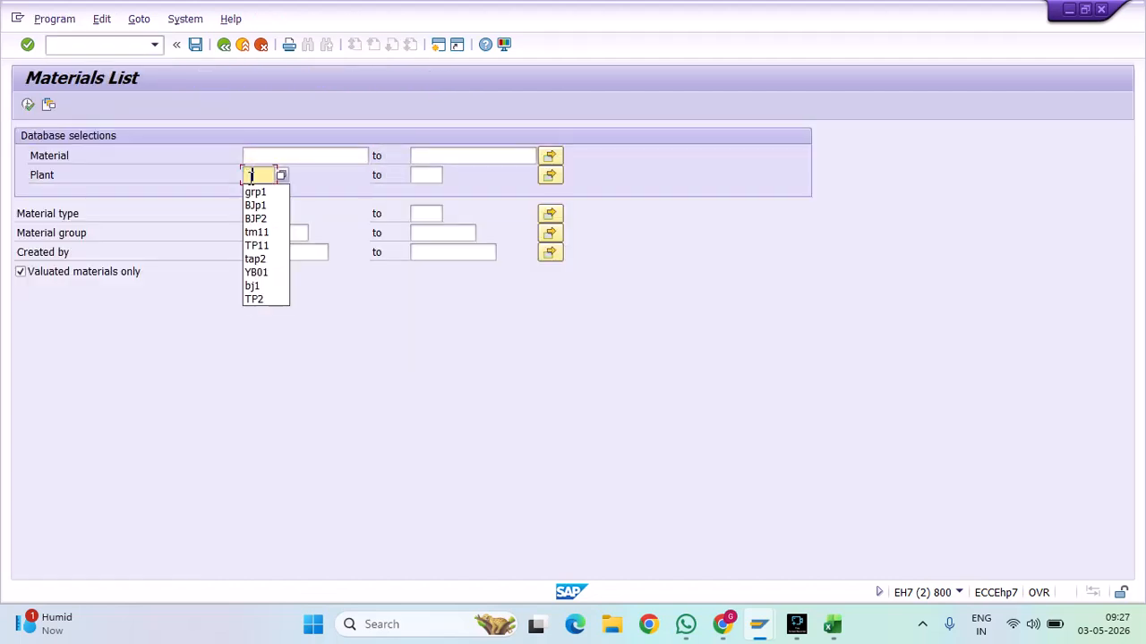
{"action": "key", "text": "Down"}
{"action": "key", "text": "Return"}
{"action": "left_click", "coordinate": [28, 103]}
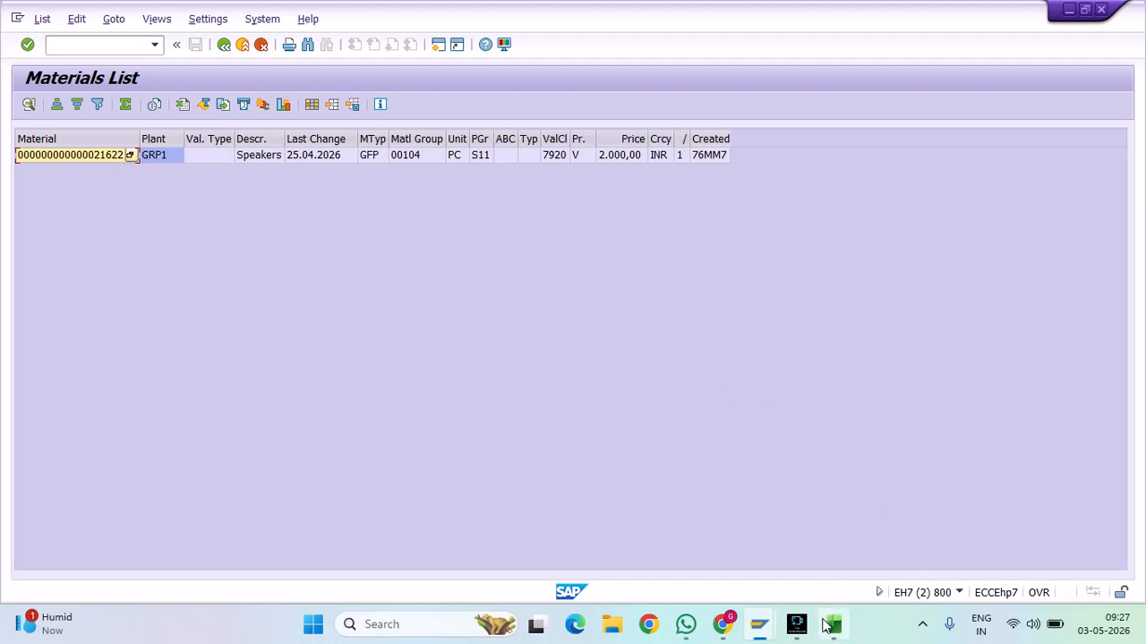
Return to the Create Info Record session and enter material 21622
{"action": "mouse_move", "coordinate": [767, 627]}
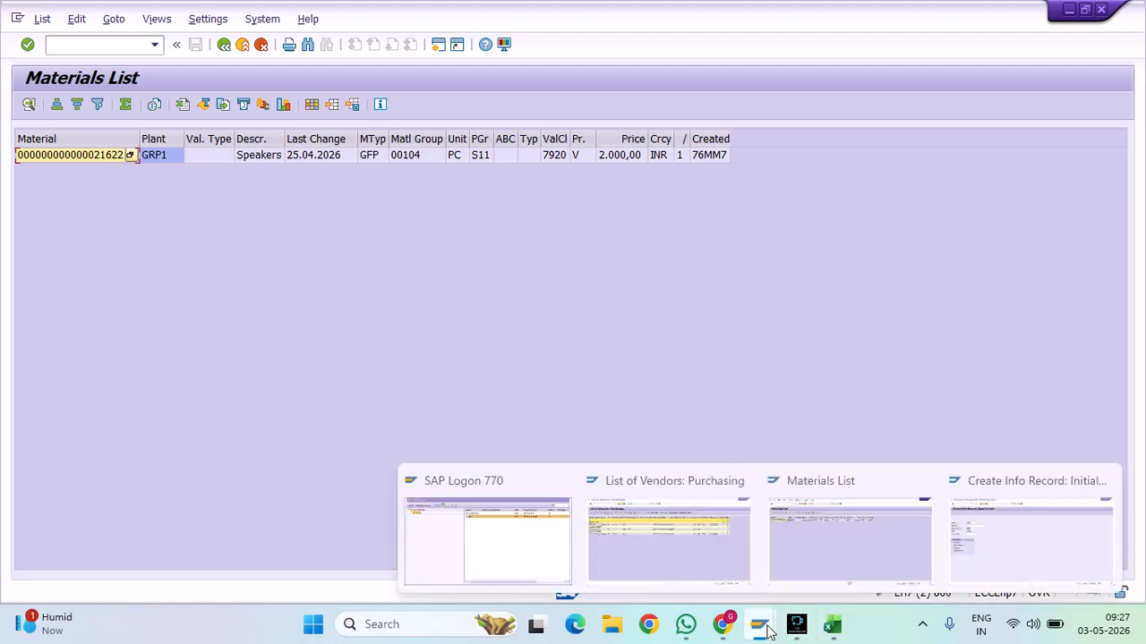
{"action": "left_click", "coordinate": [1012, 563]}
{"action": "type", "text": "21"}
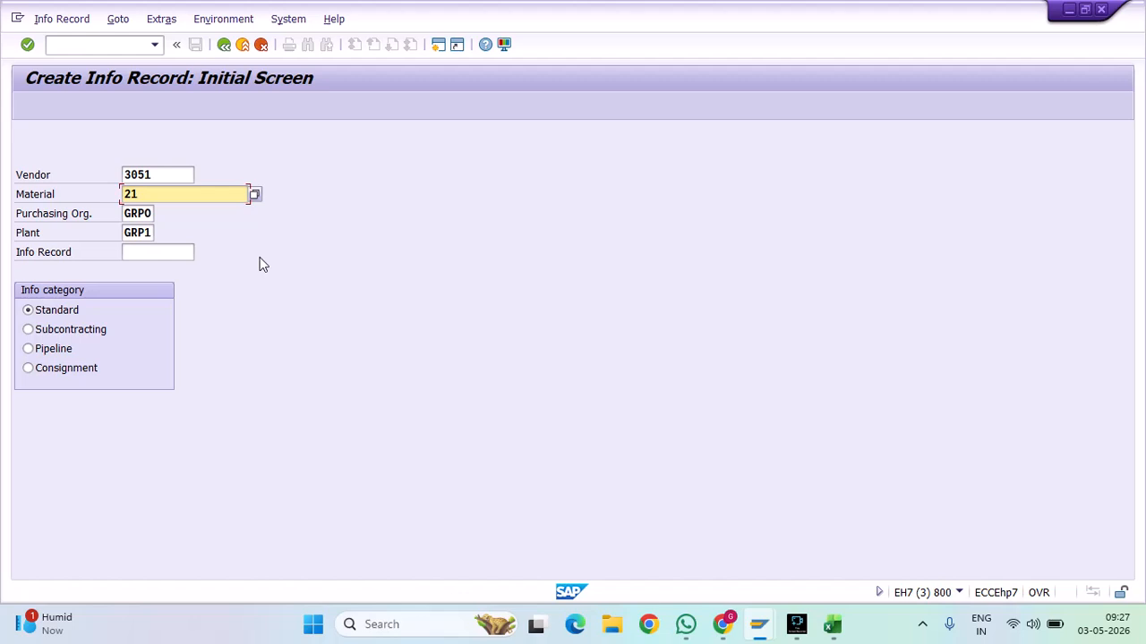
{"action": "type", "text": "622"}
Go over the vendor, material, purchasing organization and plant entries, then continue to the general data with the Standard info category
{"action": "left_click", "coordinate": [84, 174]}
{"action": "left_click", "coordinate": [84, 194]}
{"action": "left_click", "coordinate": [143, 215]}
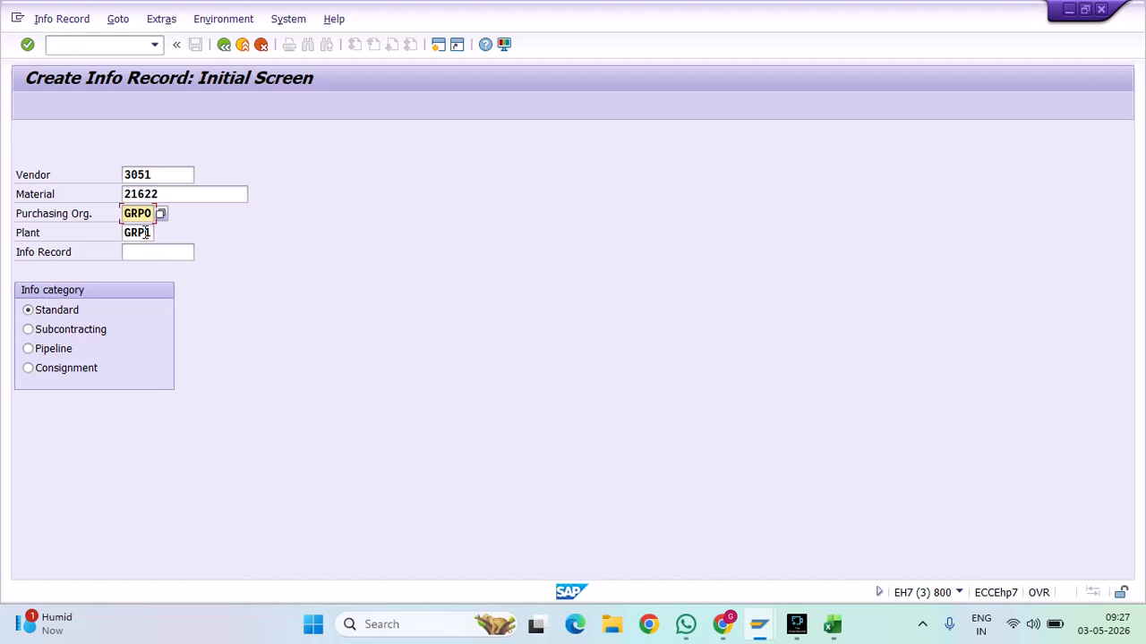
{"action": "left_click", "coordinate": [183, 176]}
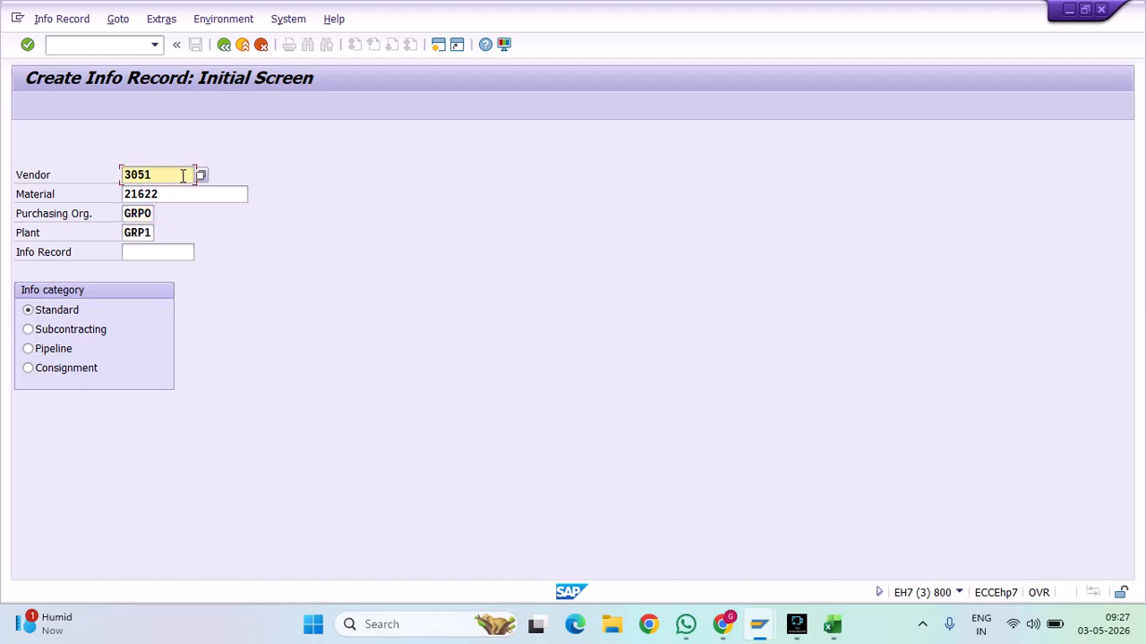
{"action": "left_click", "coordinate": [177, 197]}
{"action": "left_click", "coordinate": [138, 214]}
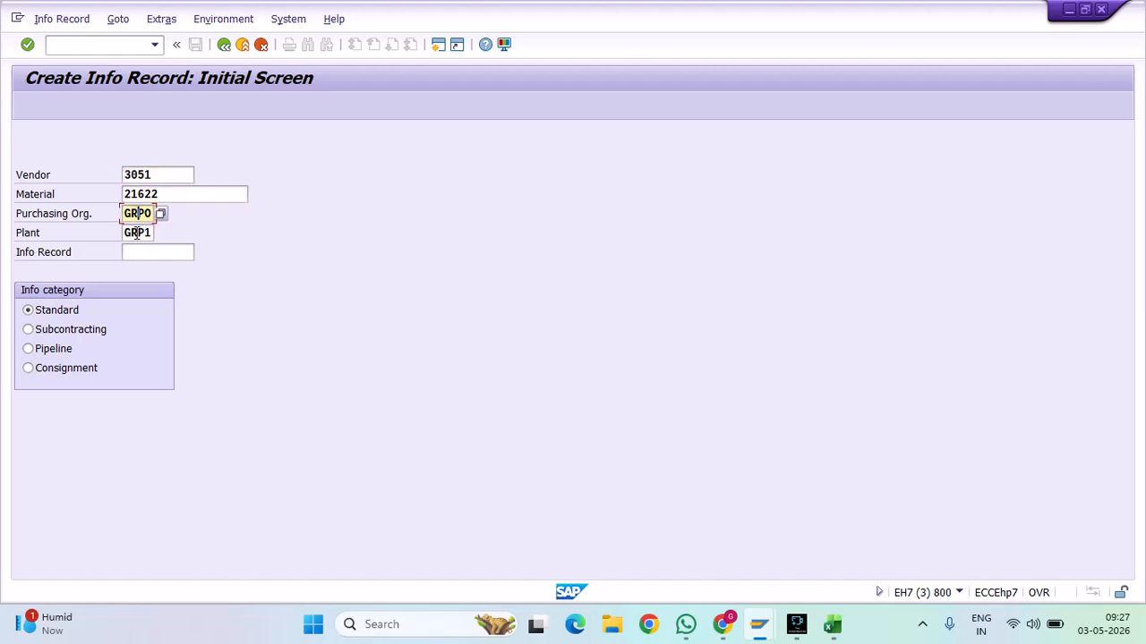
{"action": "left_click", "coordinate": [137, 234]}
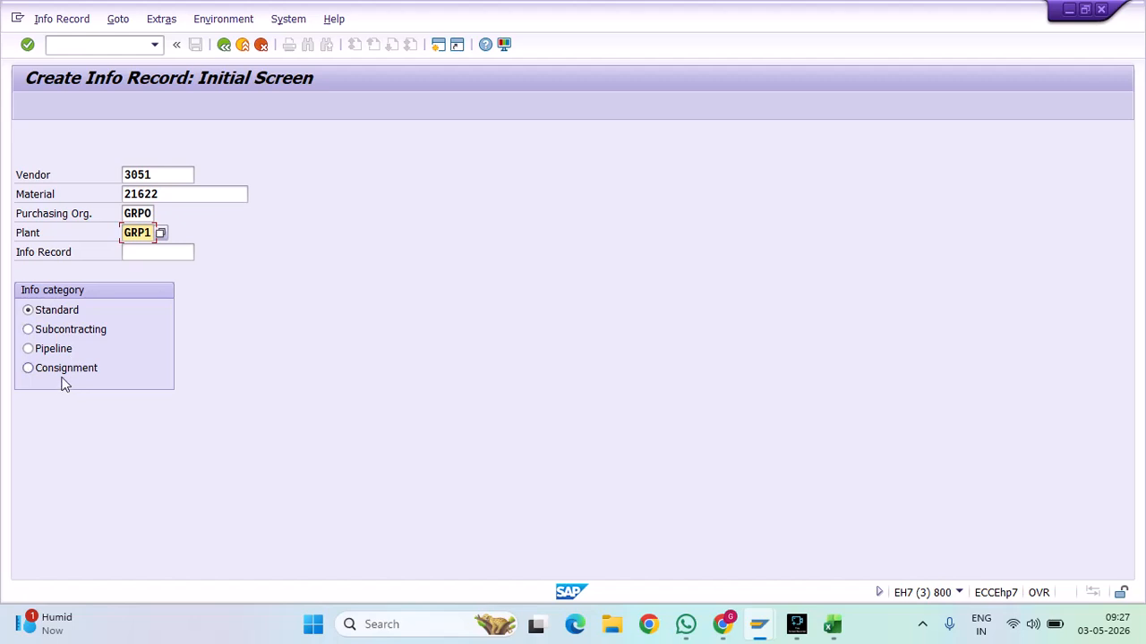
{"action": "left_click", "coordinate": [64, 318]}
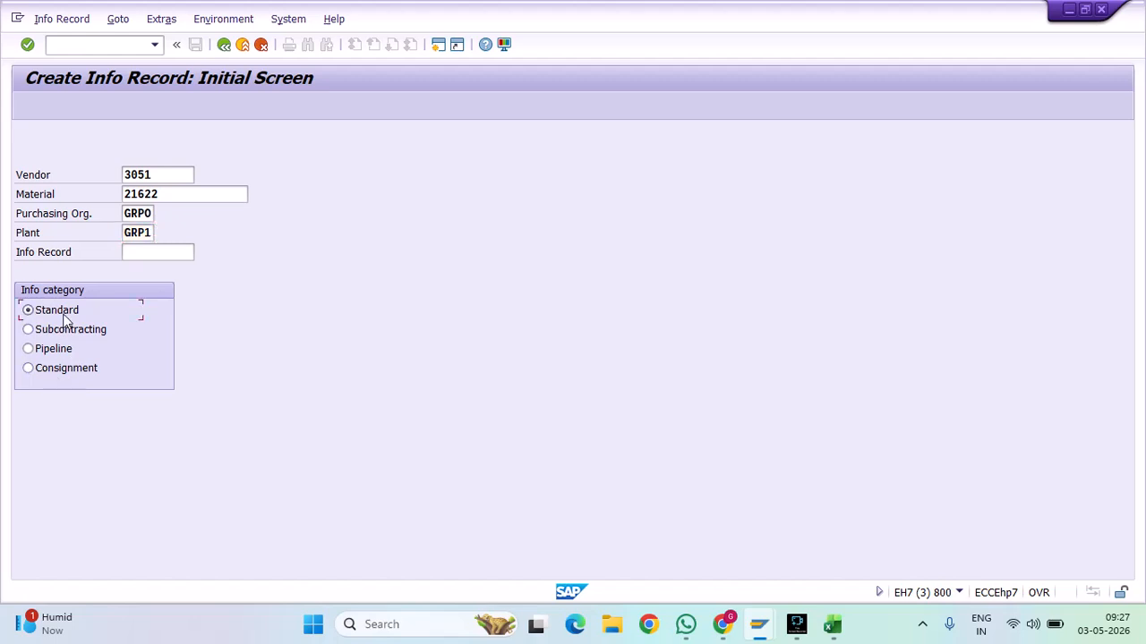
{"action": "key", "text": "Return"}
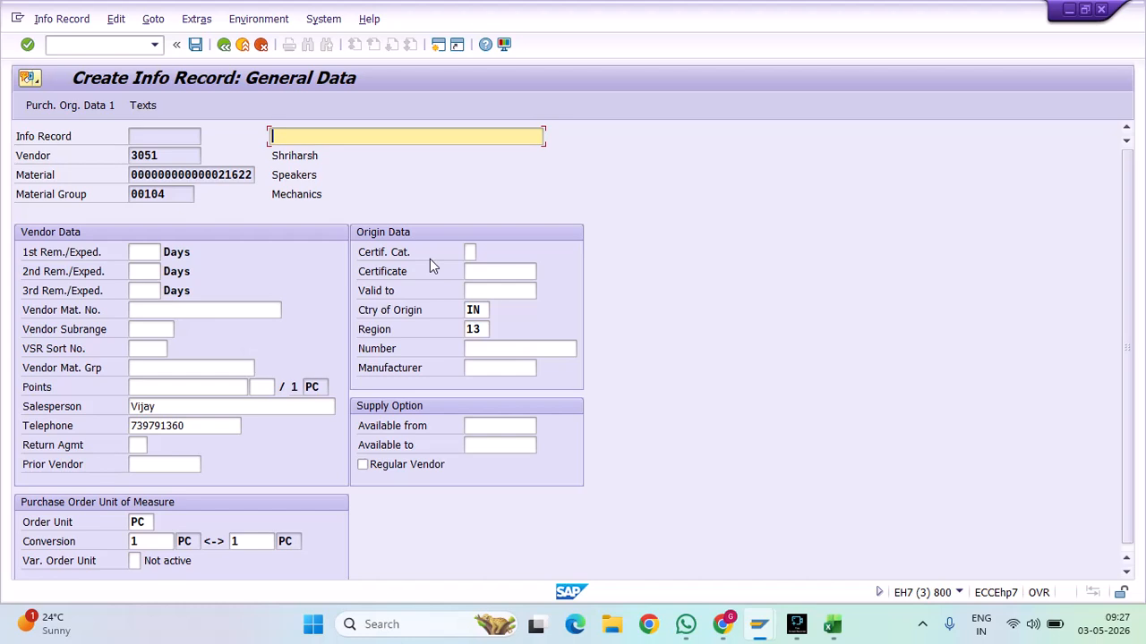
Enter Info Record as the record's short description and continue to Purch. Organization Data 1
{"action": "left_click", "coordinate": [67, 259]}
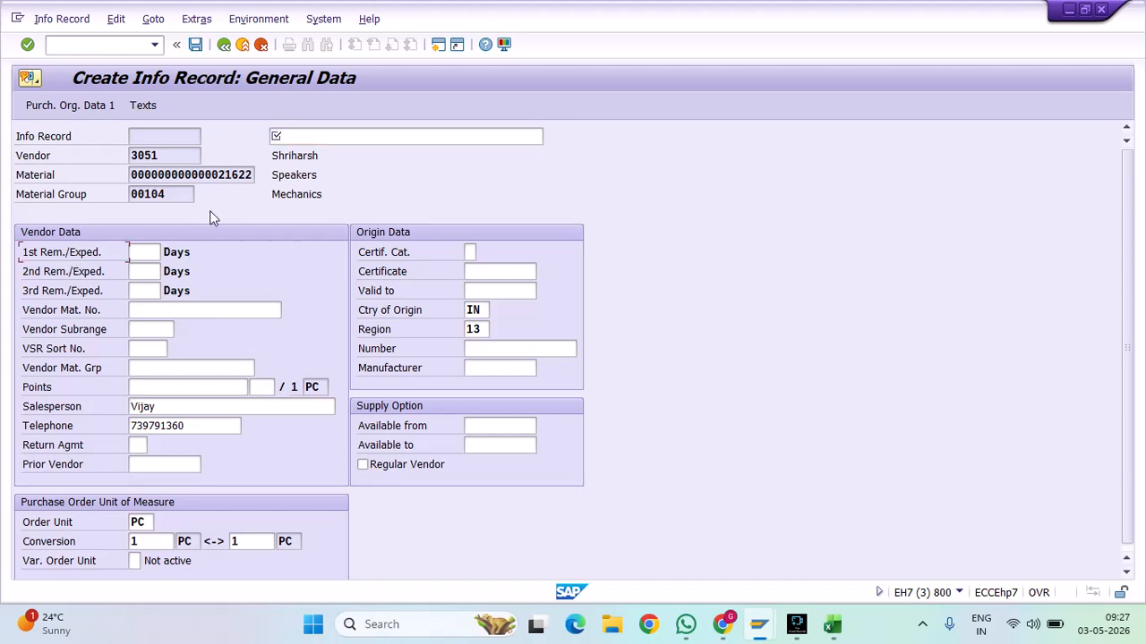
{"action": "left_click", "coordinate": [242, 174]}
{"action": "left_click", "coordinate": [148, 157]}
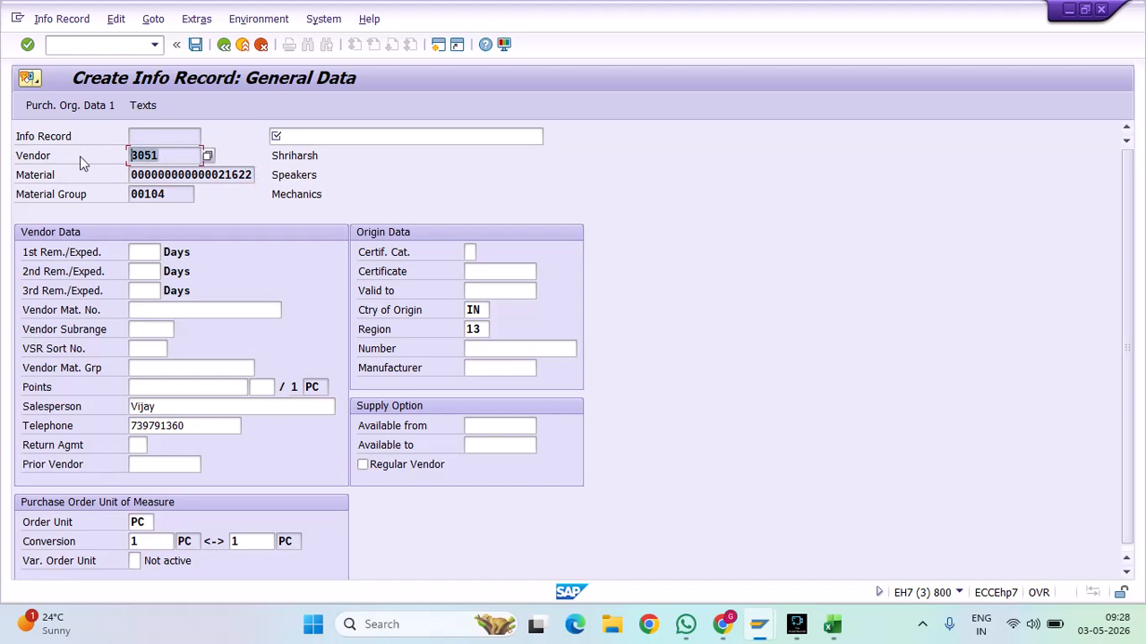
{"action": "left_click", "coordinate": [342, 133]}
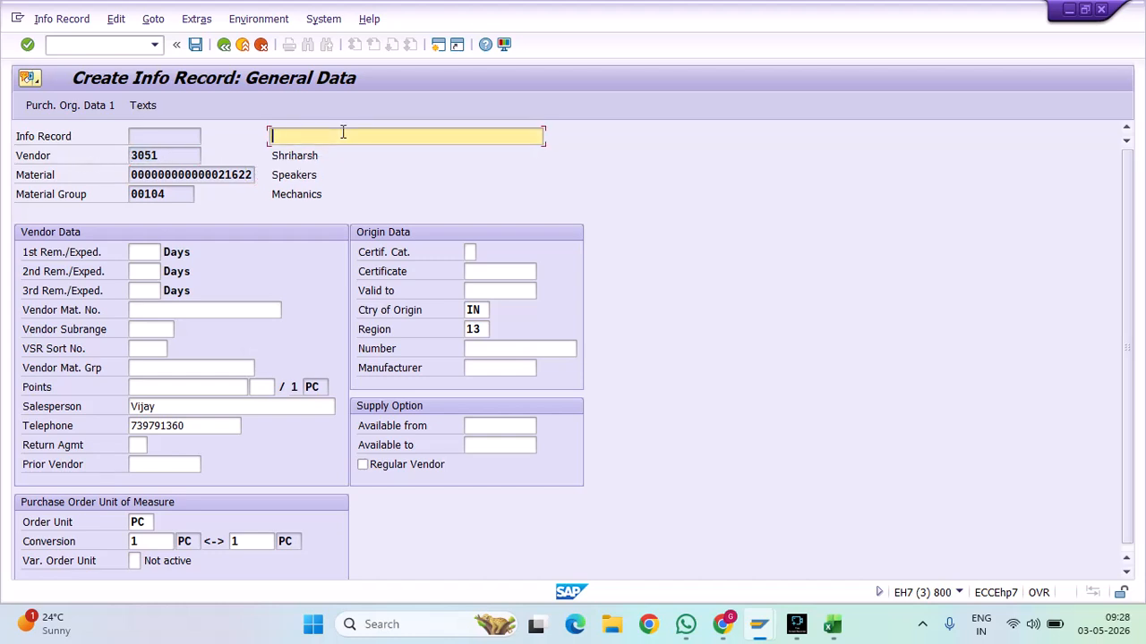
{"action": "type", "text": "i"}
{"action": "key", "text": "Down"}
{"action": "key", "text": "Return"}
{"action": "key", "text": "Return"}
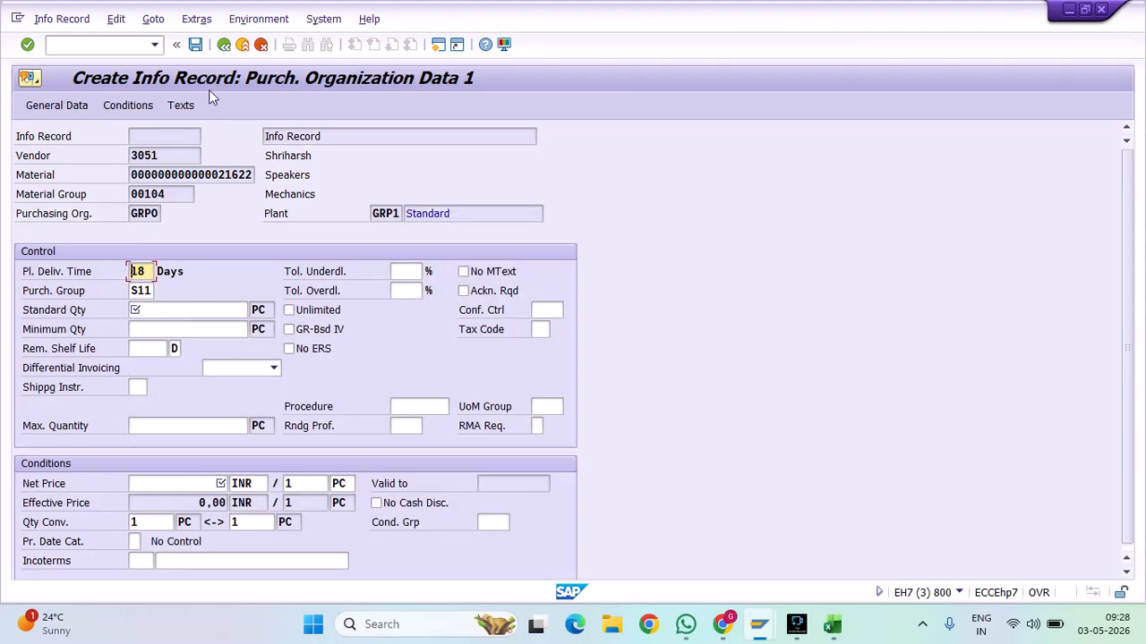
Set the standard quantity to 100000 PC and the net price to 500 INR, and return to the general data
{"action": "left_click", "coordinate": [63, 111]}
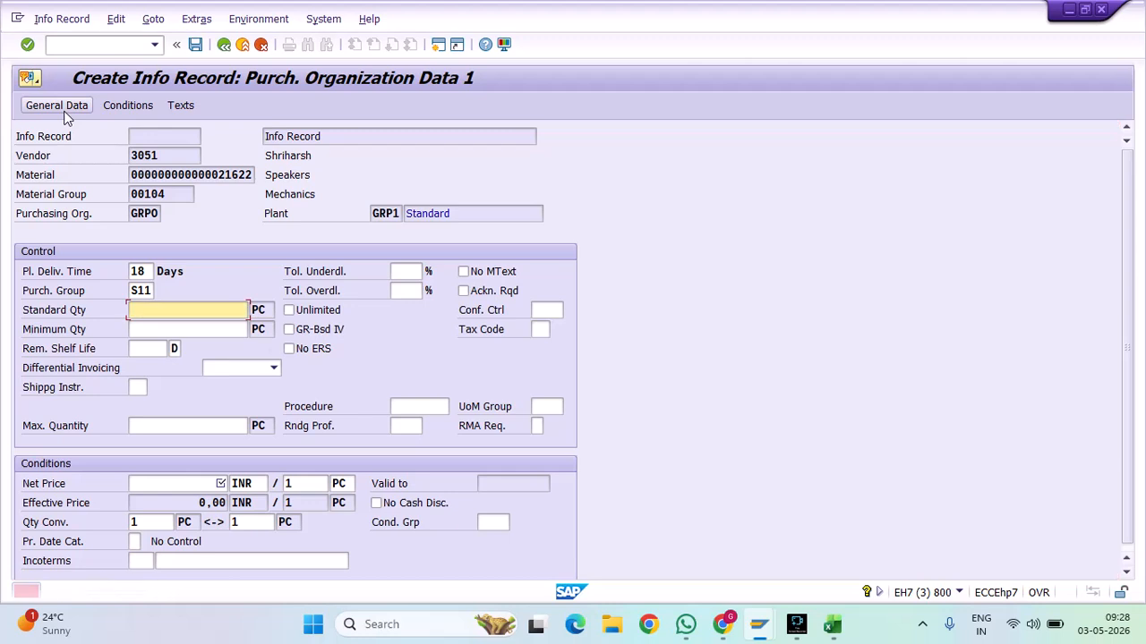
{"action": "type", "text": "1"}
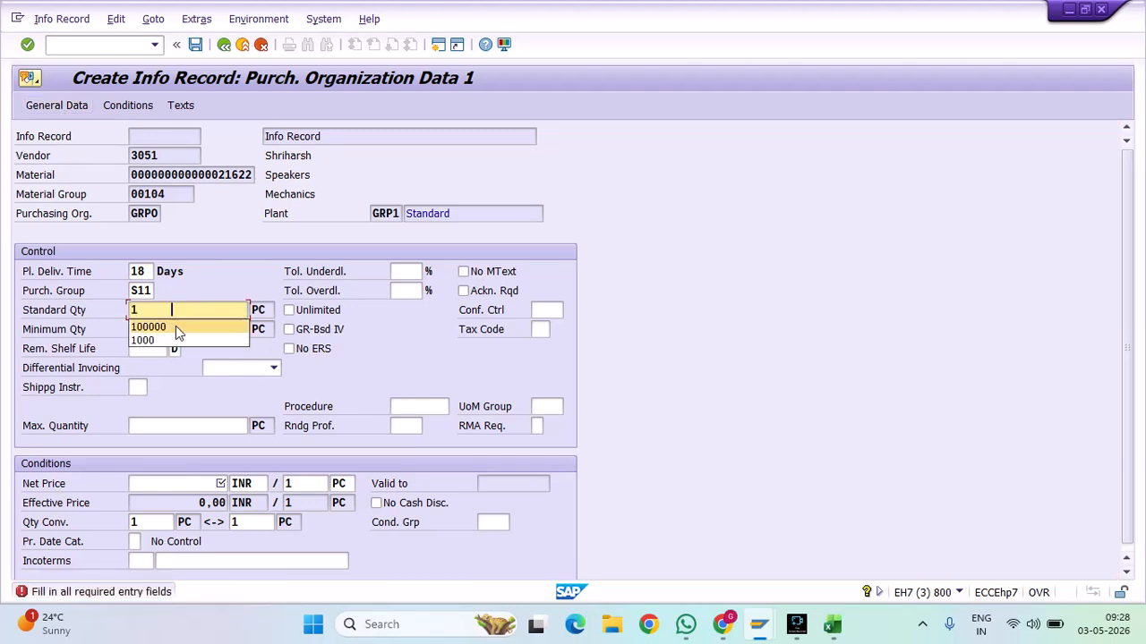
{"action": "left_click", "coordinate": [175, 326]}
{"action": "key", "text": "Return"}
{"action": "left_click", "coordinate": [78, 109]}
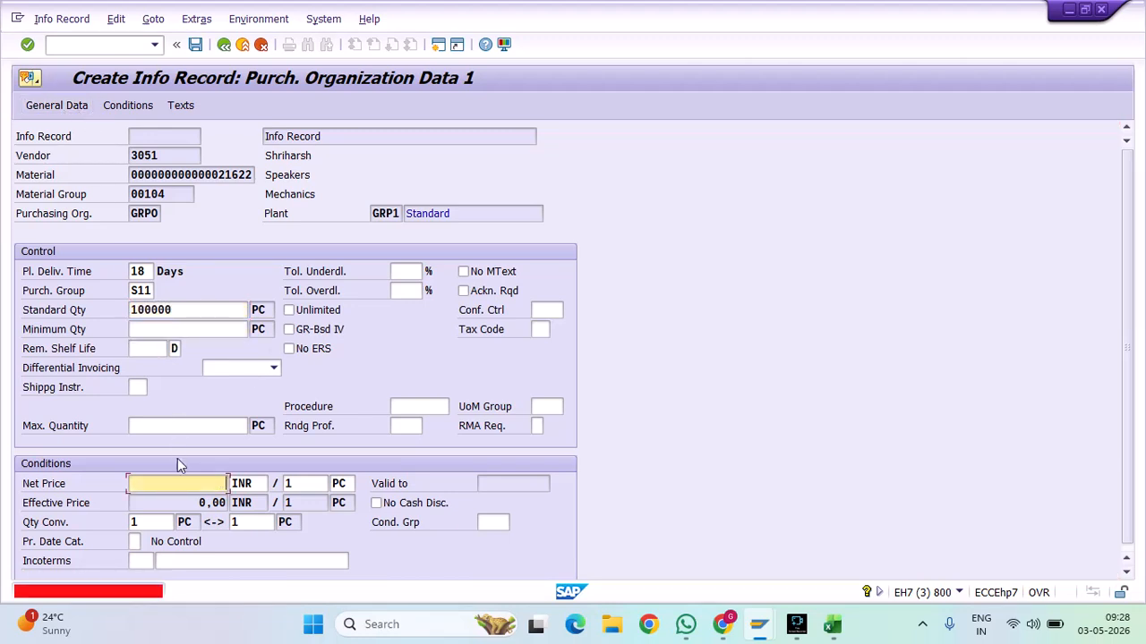
{"action": "type", "text": "500"}
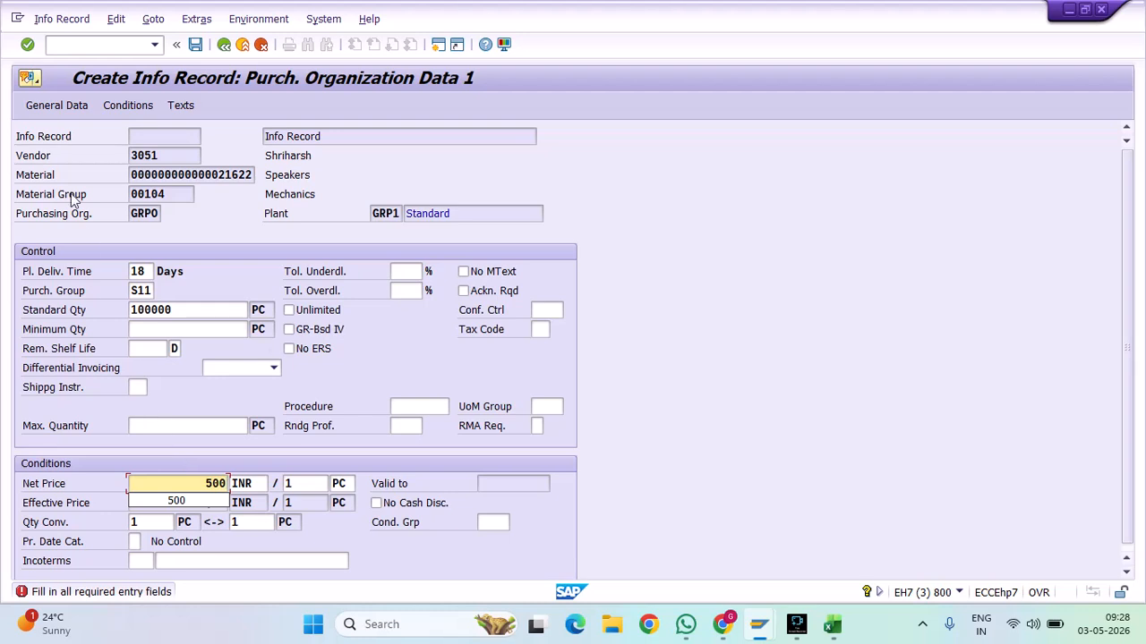
{"action": "left_click", "coordinate": [80, 103]}
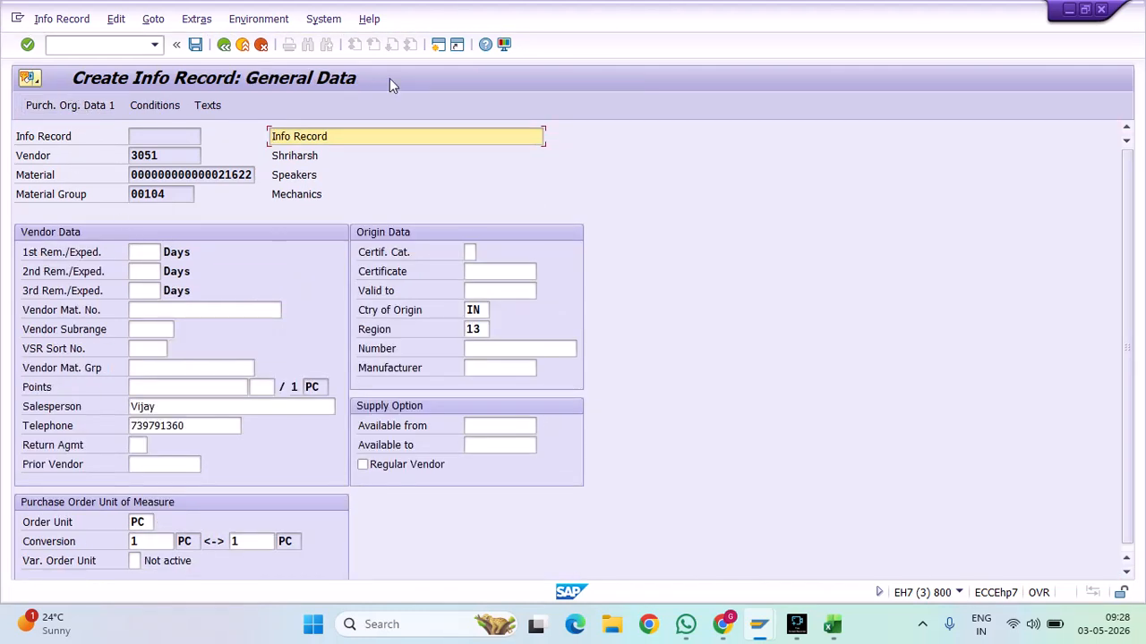
Set the first reminder to 2 days and the second reminder to 10 days in the vendor data
{"action": "left_click", "coordinate": [136, 251]}
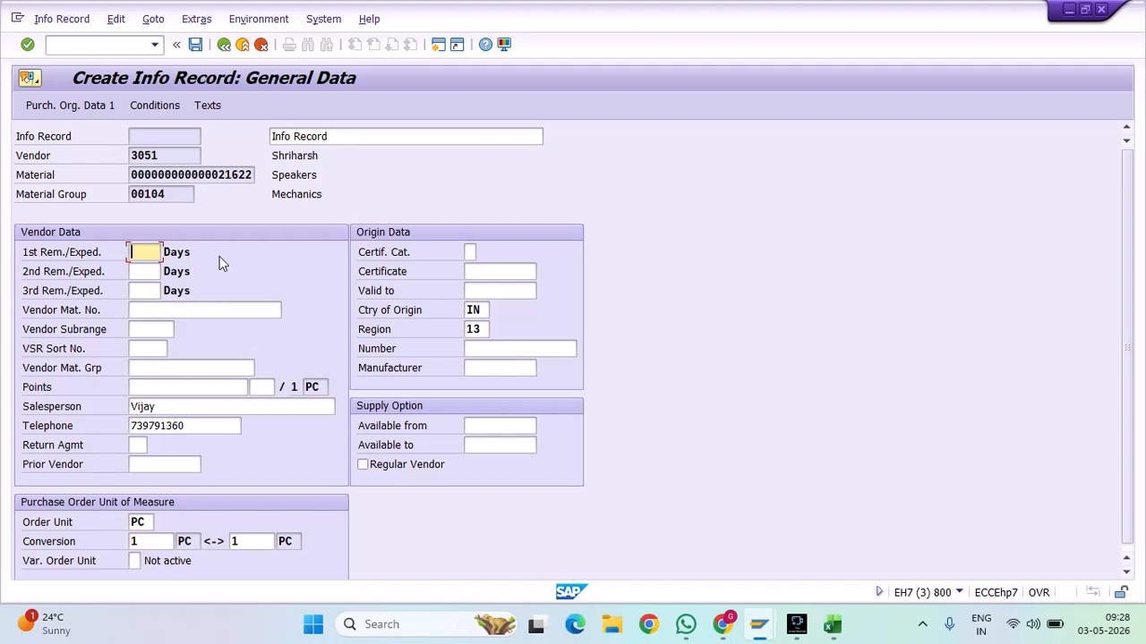
{"action": "type", "text": "2"}
{"action": "left_click", "coordinate": [151, 272]}
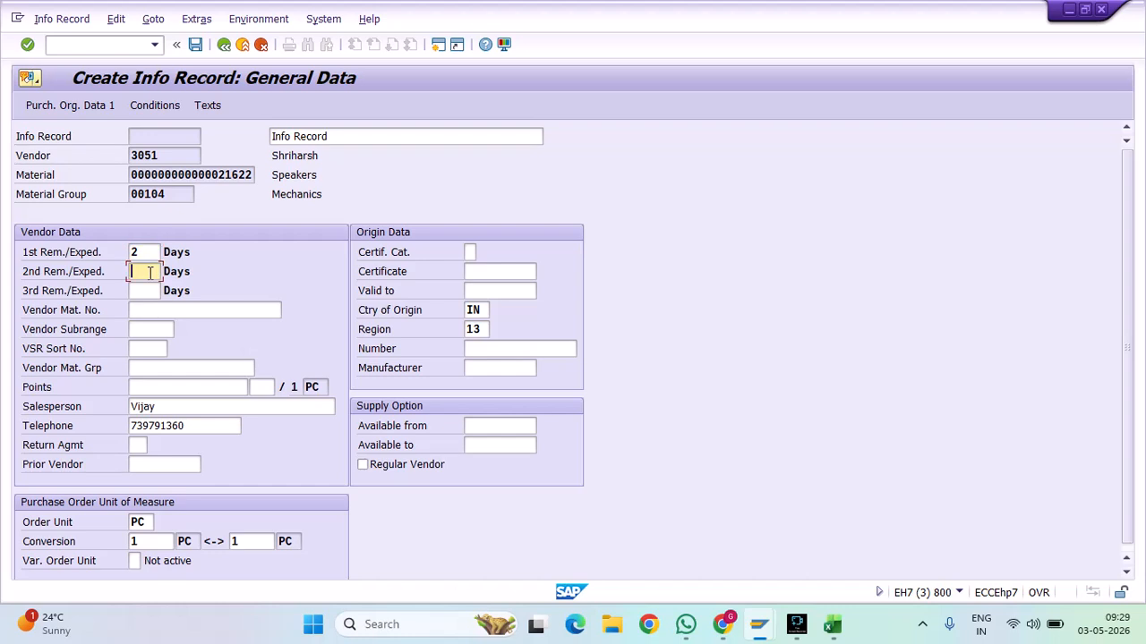
{"action": "type", "text": "10"}
{"action": "left_click", "coordinate": [148, 253]}
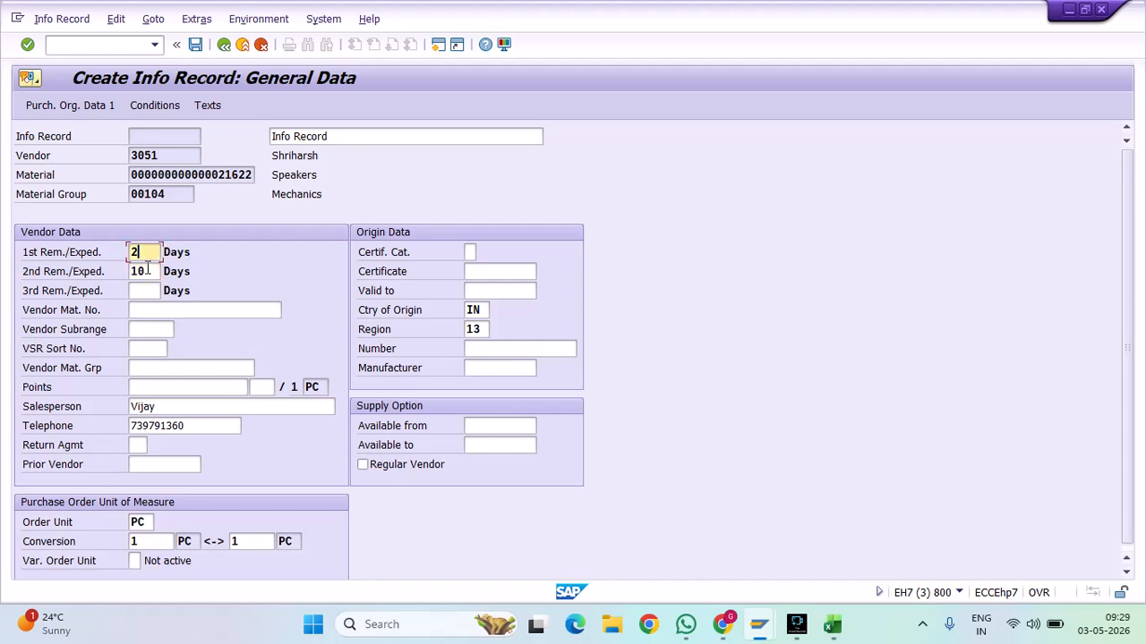
{"action": "left_click", "coordinate": [147, 271]}
{"action": "left_click", "coordinate": [148, 292]}
{"action": "left_click", "coordinate": [149, 271]}
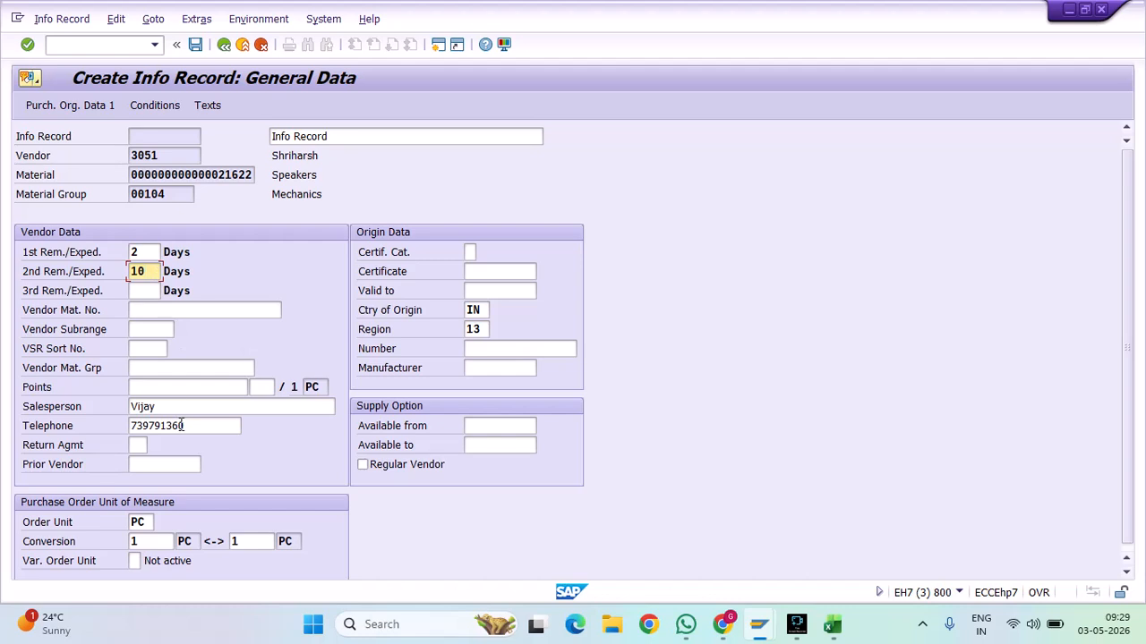
Highlight the salesperson, telephone and vendor number fields in the general data
{"action": "left_click_drag", "start_coordinate": [179, 406], "coordinate": [119, 403]}
{"action": "left_click_drag", "start_coordinate": [189, 425], "coordinate": [103, 430]}
{"action": "left_click_drag", "start_coordinate": [182, 155], "coordinate": [121, 154]}
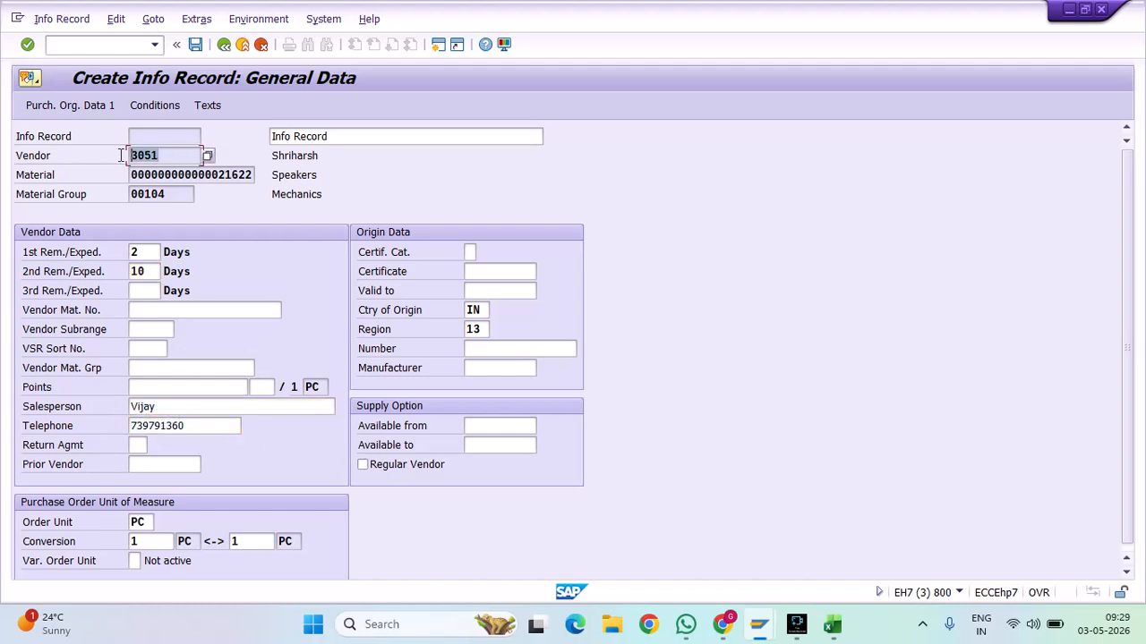
{"action": "left_click", "coordinate": [156, 410]}
{"action": "left_click", "coordinate": [193, 425]}
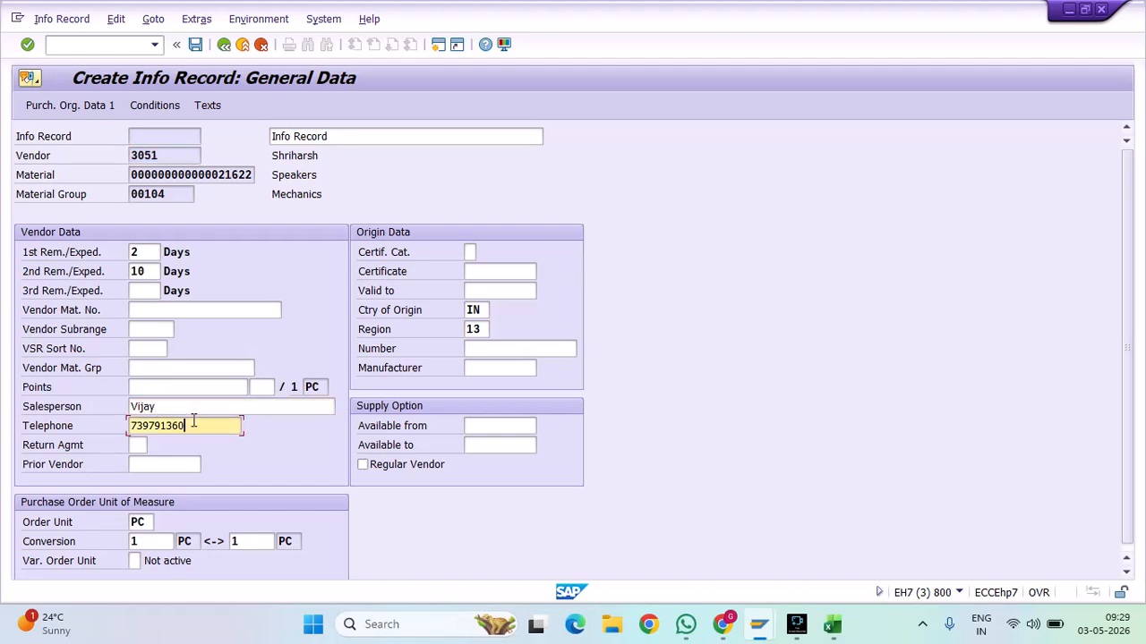
{"action": "left_click", "coordinate": [184, 155]}
{"action": "left_click_drag", "start_coordinate": [172, 154], "coordinate": [124, 157]}
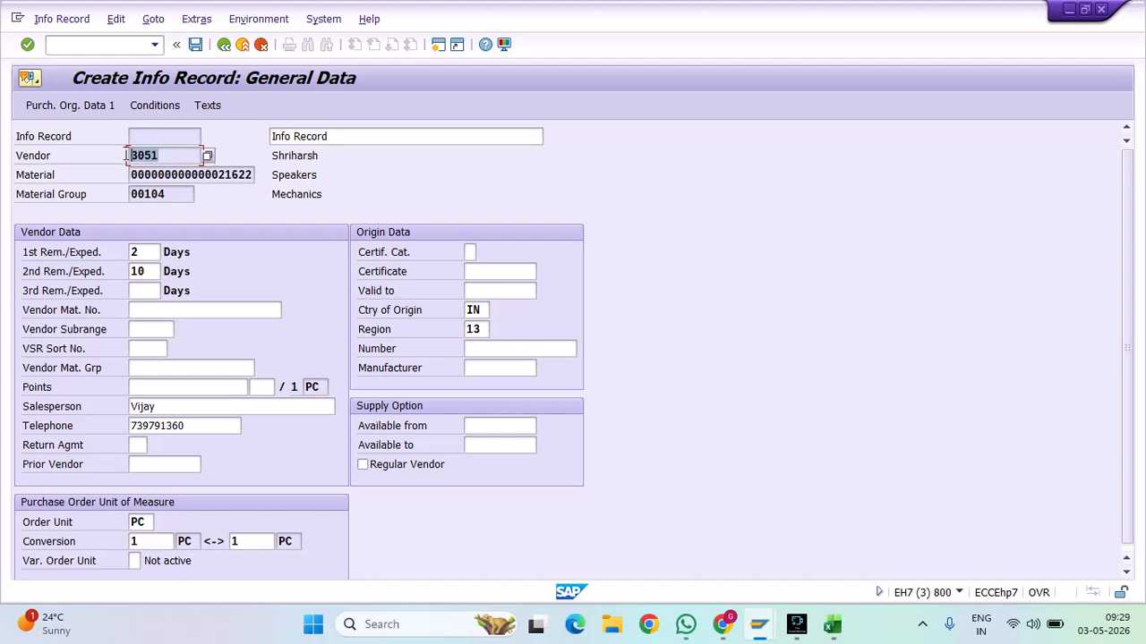
Set the vendor's return agreement to 02, Return with no refund, from the list of possible values
{"action": "left_click", "coordinate": [139, 447]}
{"action": "left_click", "coordinate": [154, 445]}
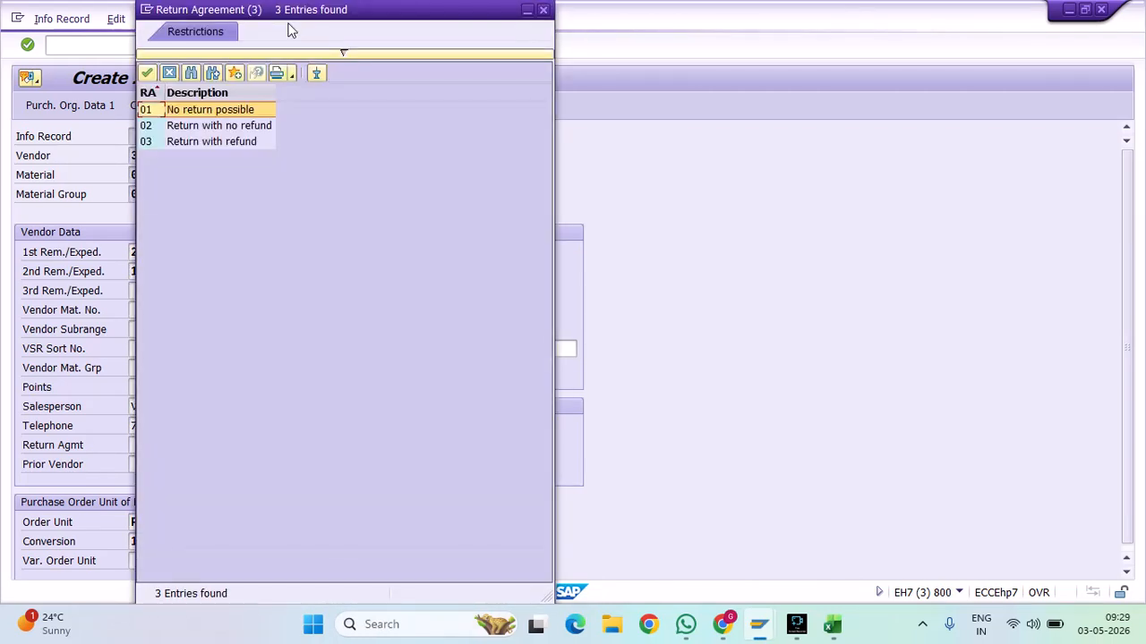
{"action": "left_click_drag", "start_coordinate": [295, 12], "coordinate": [720, 54]}
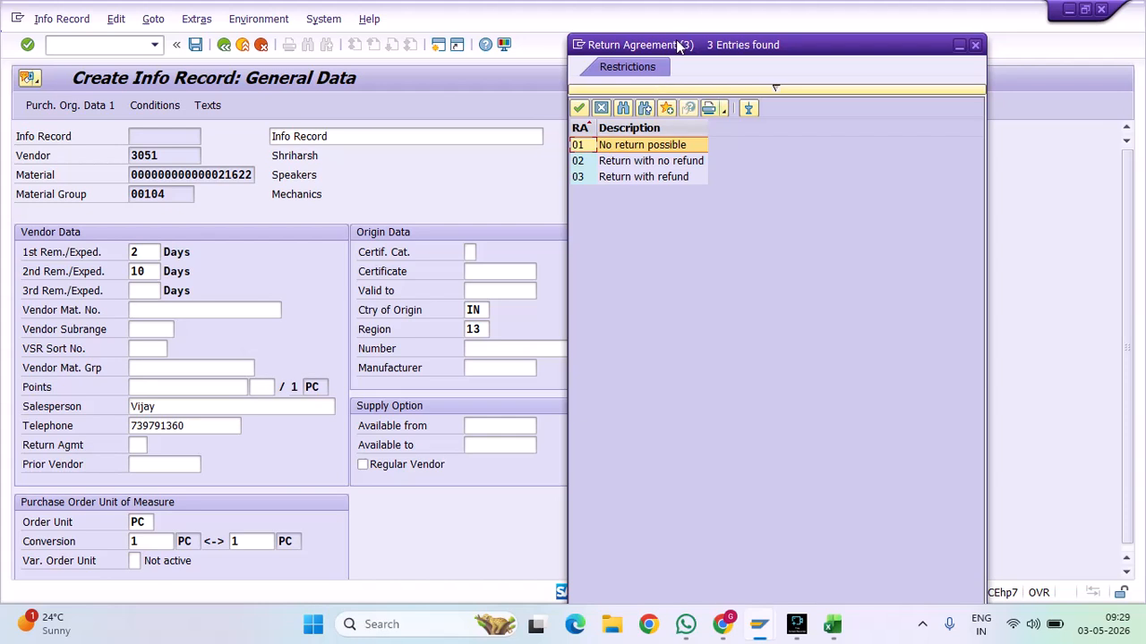
{"action": "left_click_drag", "start_coordinate": [673, 45], "coordinate": [504, 9]}
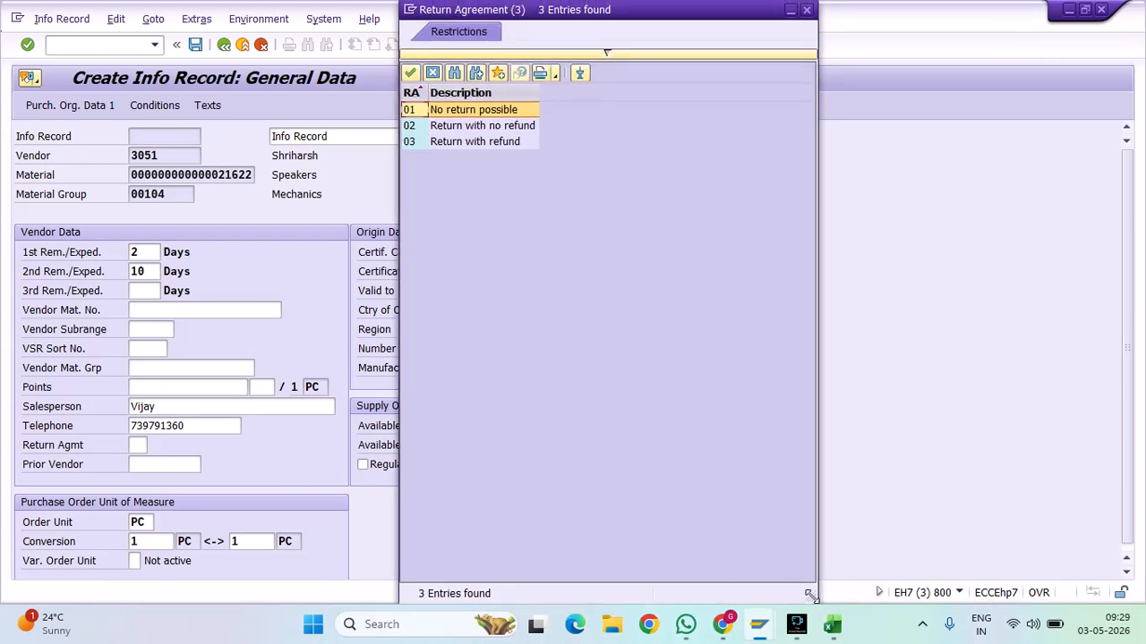
{"action": "left_click_drag", "start_coordinate": [810, 593], "coordinate": [639, 201]}
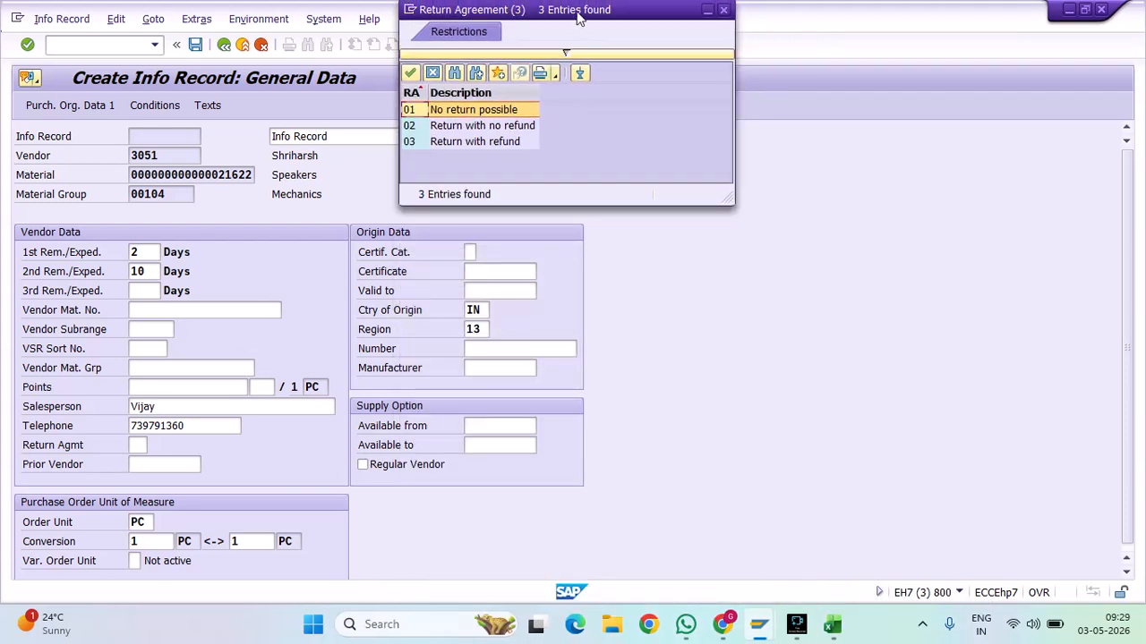
{"action": "left_click_drag", "start_coordinate": [580, 15], "coordinate": [663, 208]}
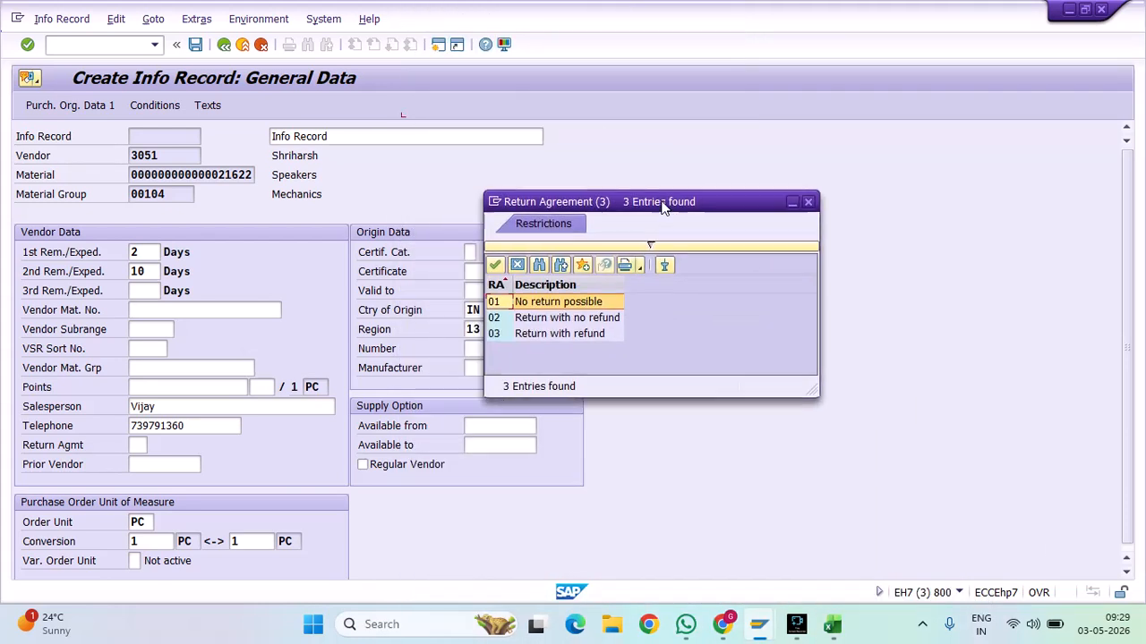
{"action": "left_click", "coordinate": [519, 320]}
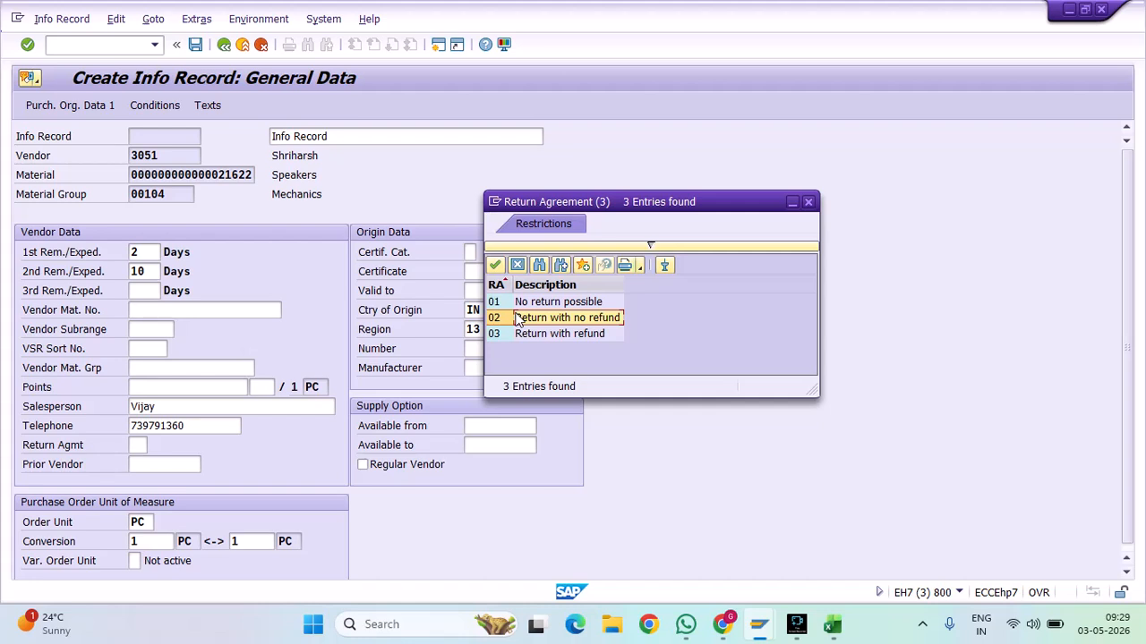
{"action": "left_click", "coordinate": [525, 339]}
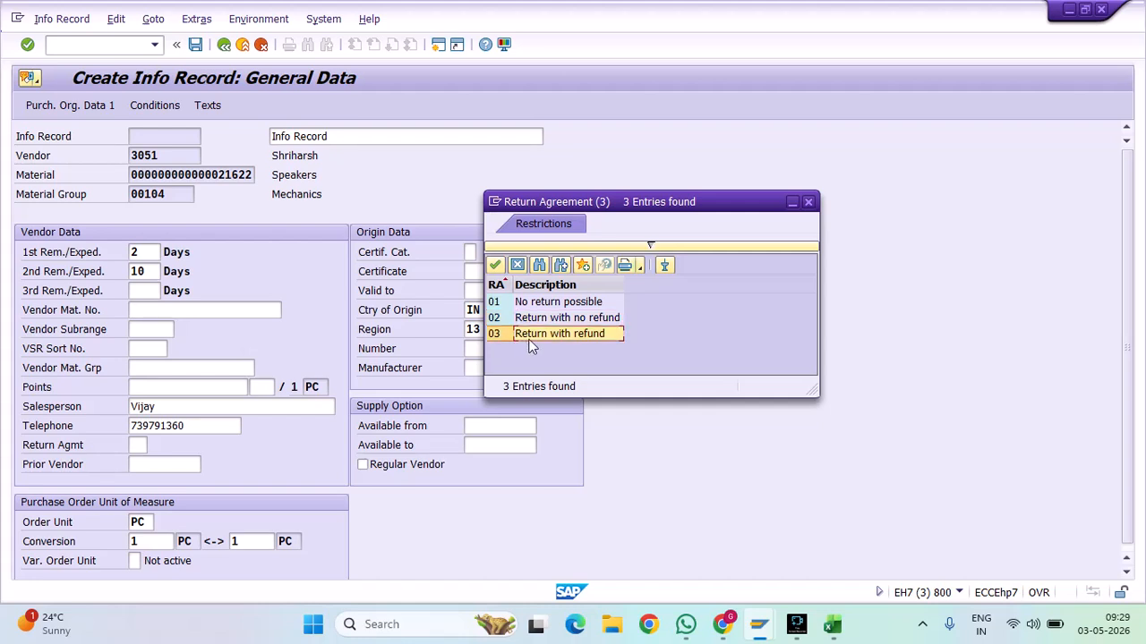
{"action": "left_click", "coordinate": [506, 319]}
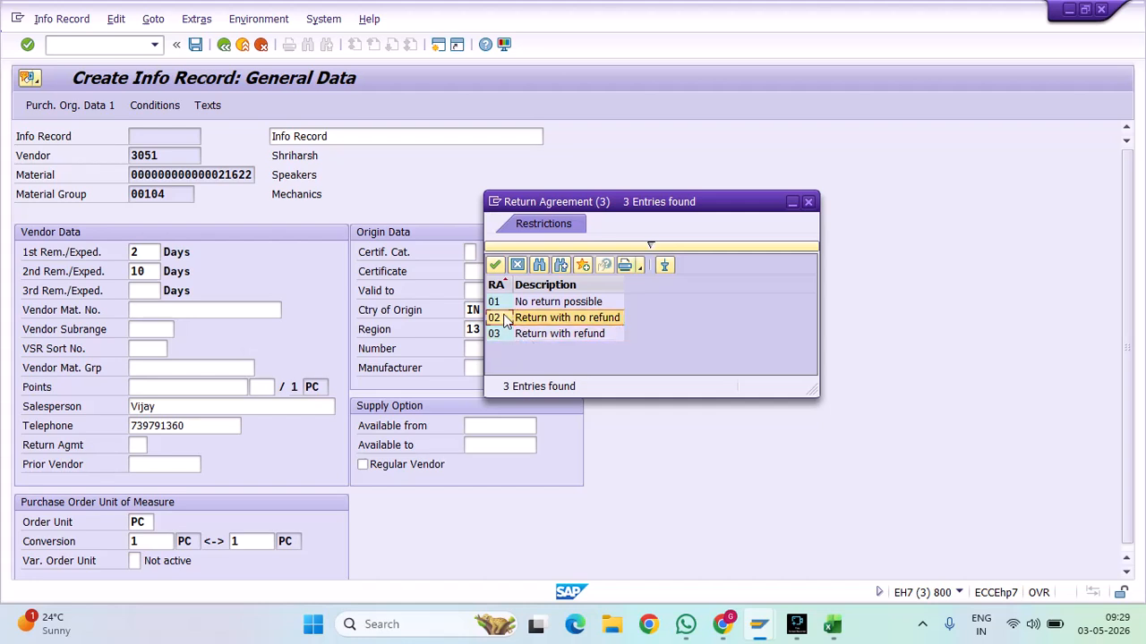
{"action": "double_click", "coordinate": [507, 318]}
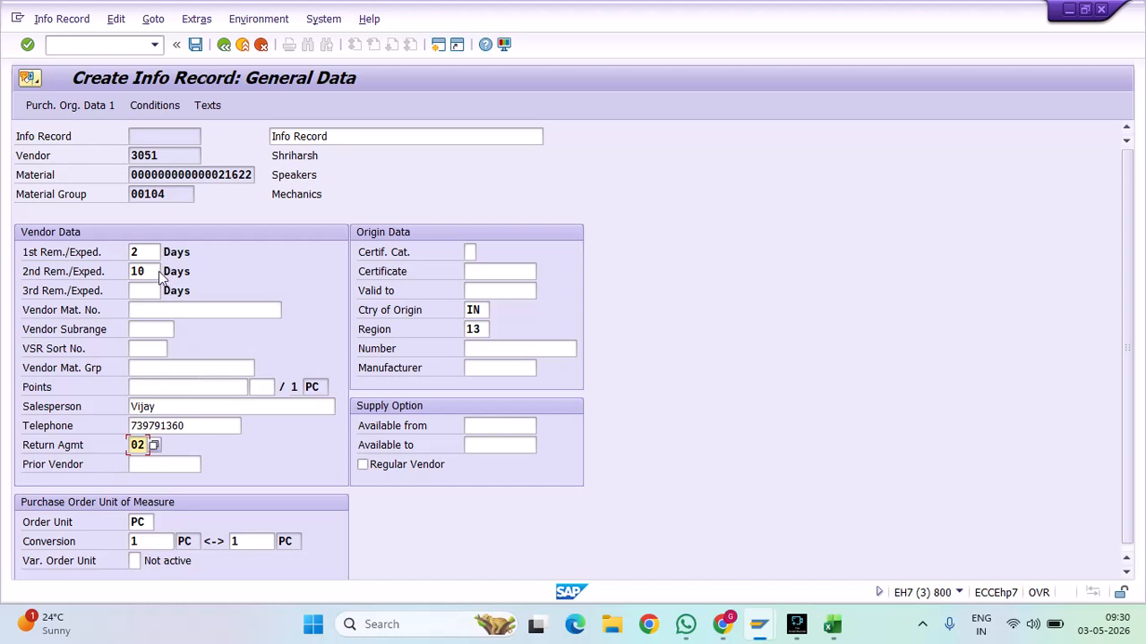
Try KG and TON as the order unit in the purchase order unit of measure data
{"action": "left_click", "coordinate": [150, 524]}
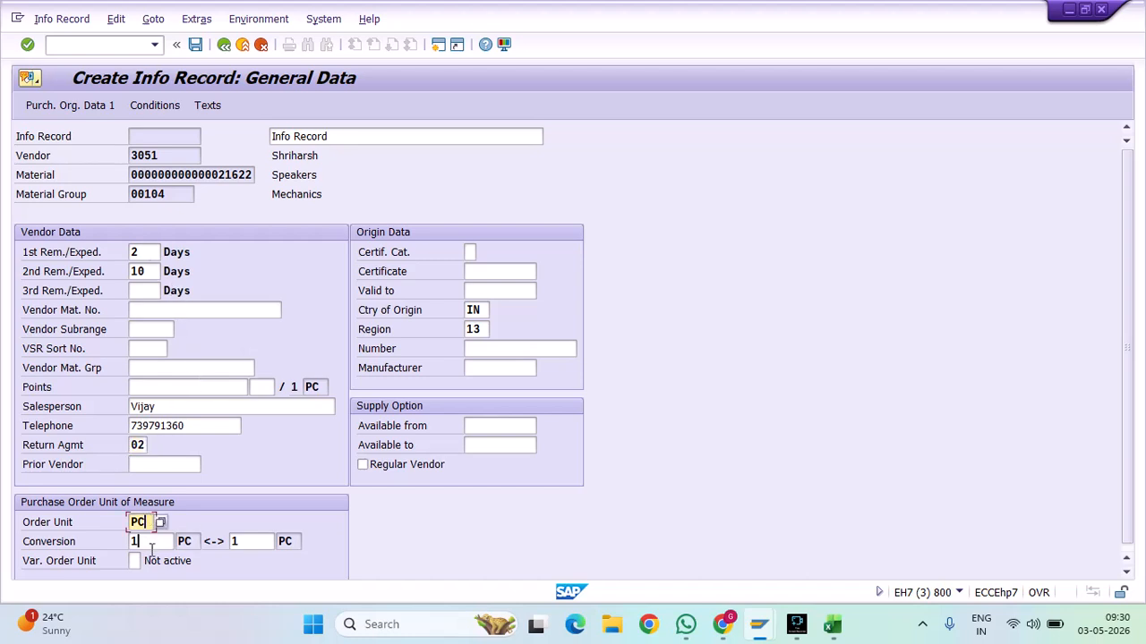
{"action": "left_click", "coordinate": [260, 542]}
{"action": "left_click", "coordinate": [138, 519]}
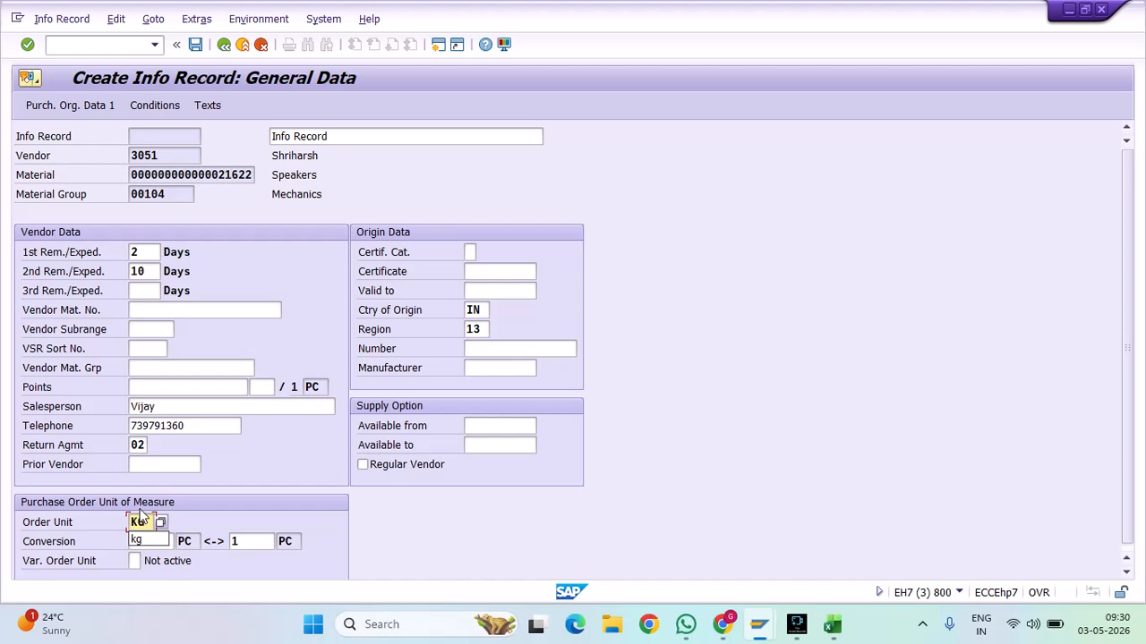
{"action": "left_click", "coordinate": [145, 544]}
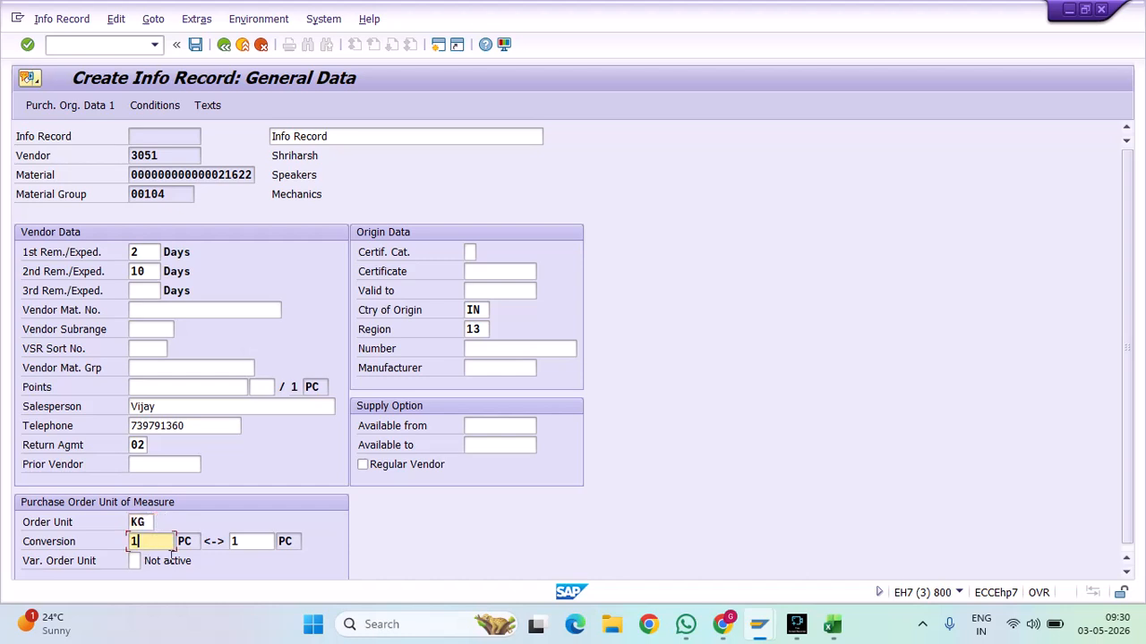
{"action": "double_click", "coordinate": [148, 521]}
{"action": "type", "text": "TON"}
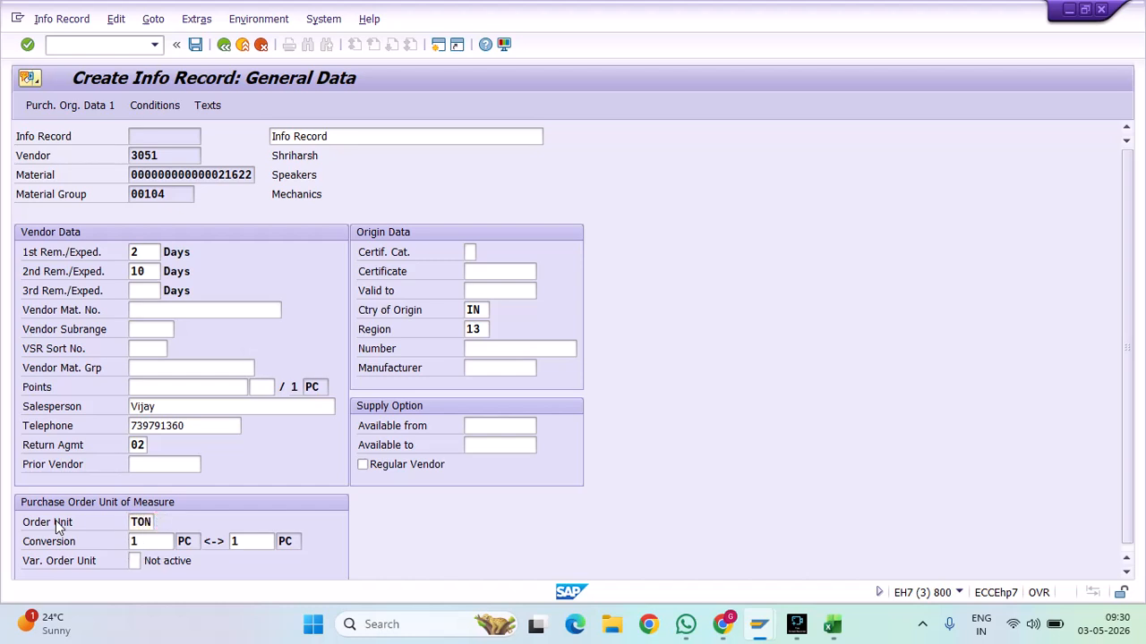
{"action": "key", "text": "Return"}
{"action": "double_click", "coordinate": [243, 544]}
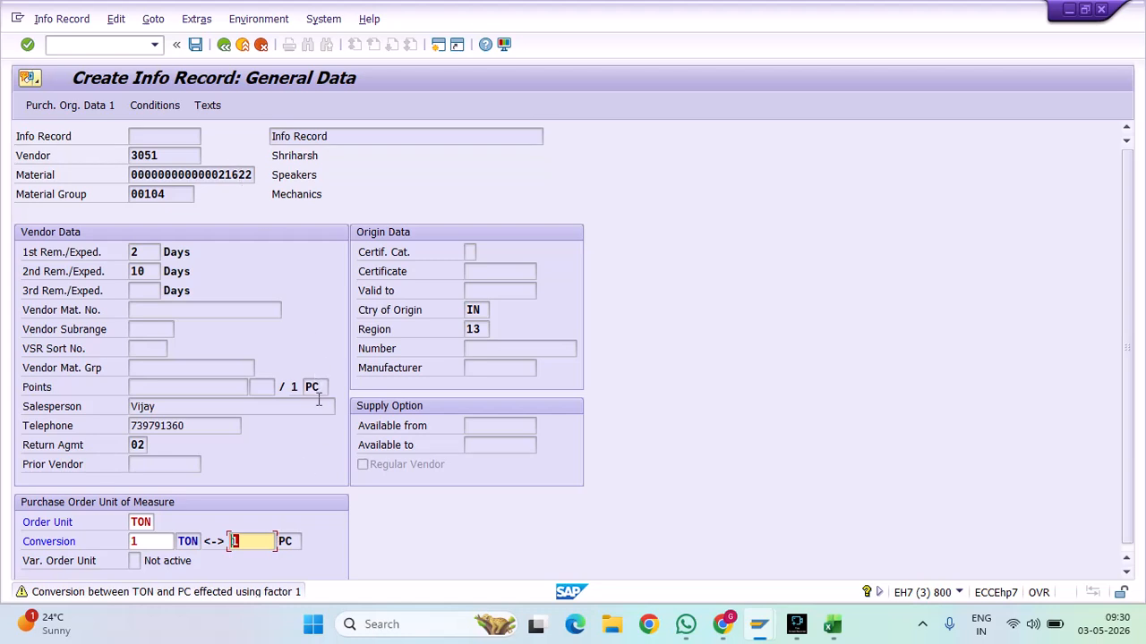
Set the order unit back to PC and continue to Purch. Organization Data 1
{"action": "double_click", "coordinate": [154, 522]}
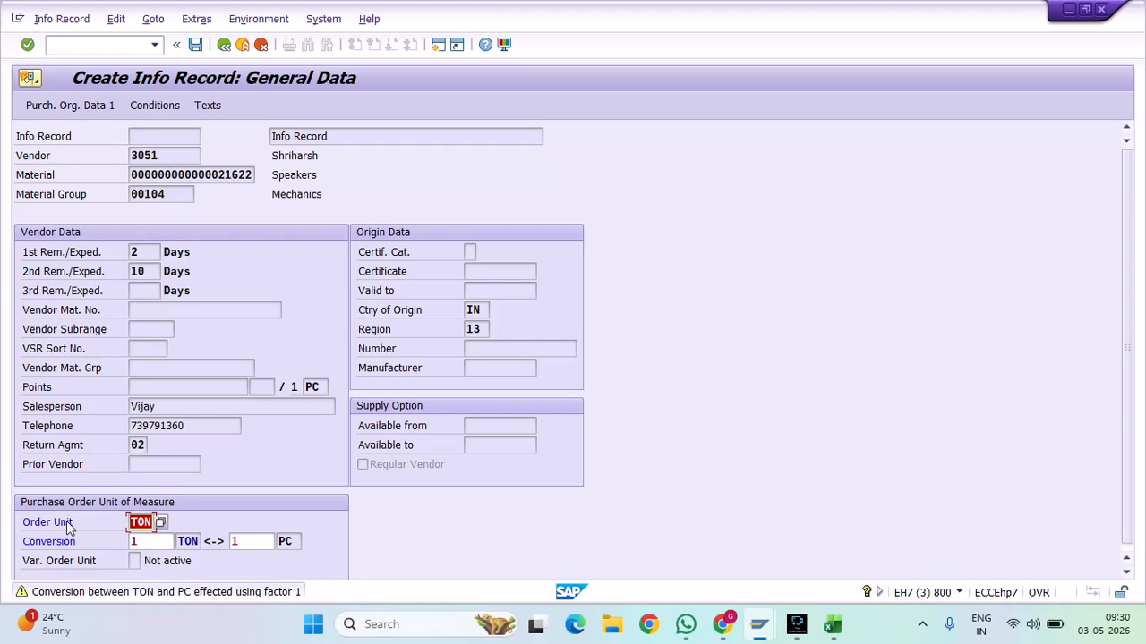
{"action": "key", "text": "BackSpace"}
{"action": "type", "text": "PC"}
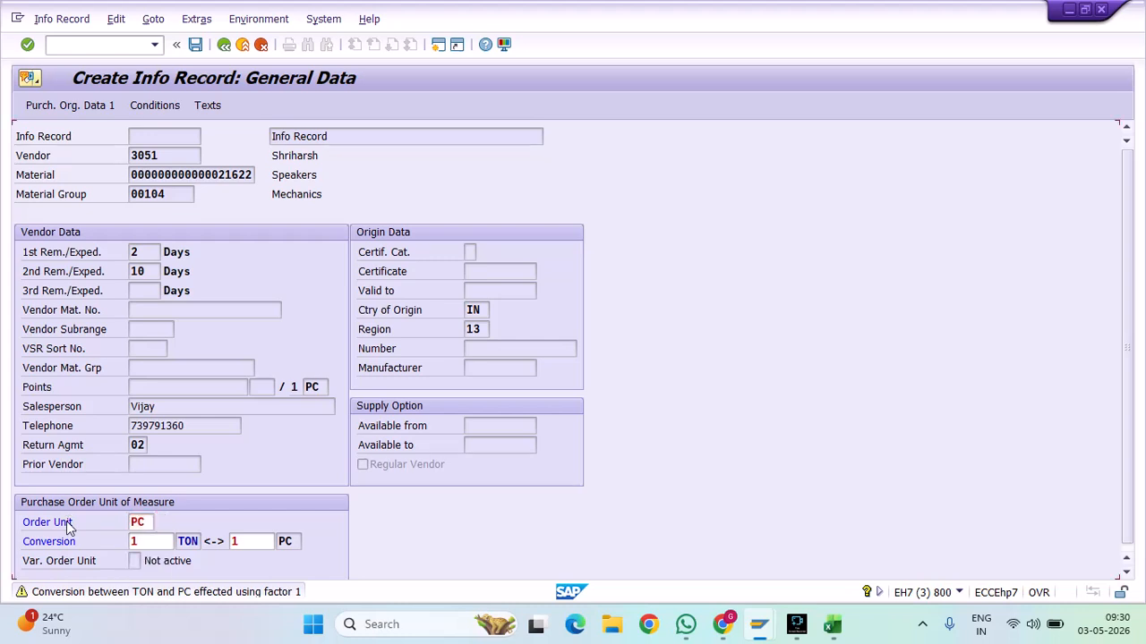
{"action": "key", "text": "Return"}
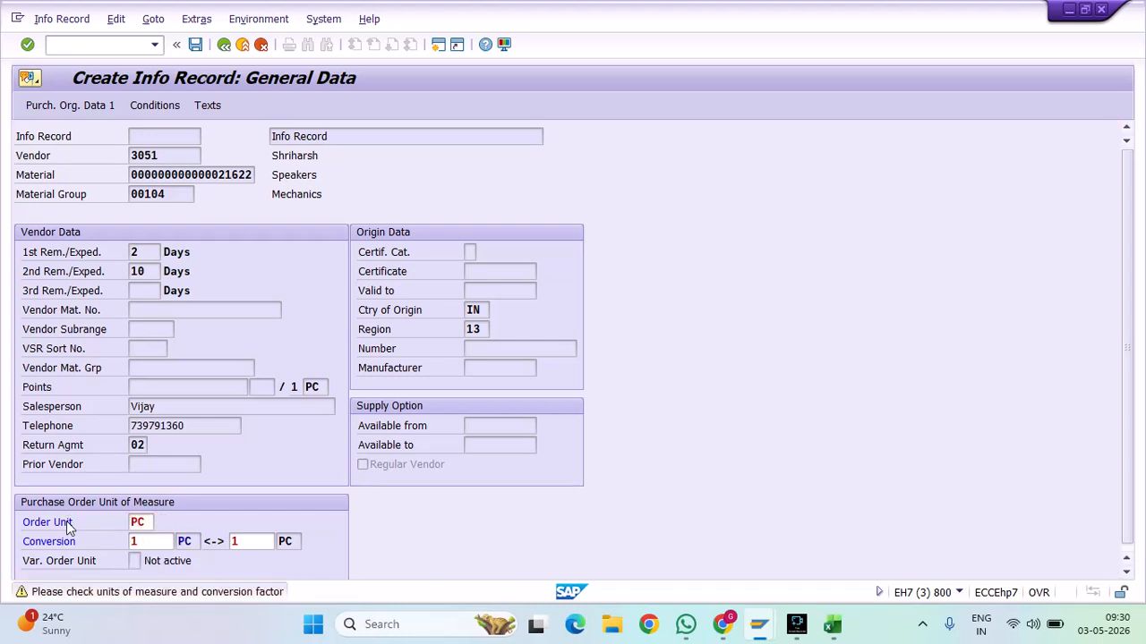
{"action": "key", "text": "Return"}
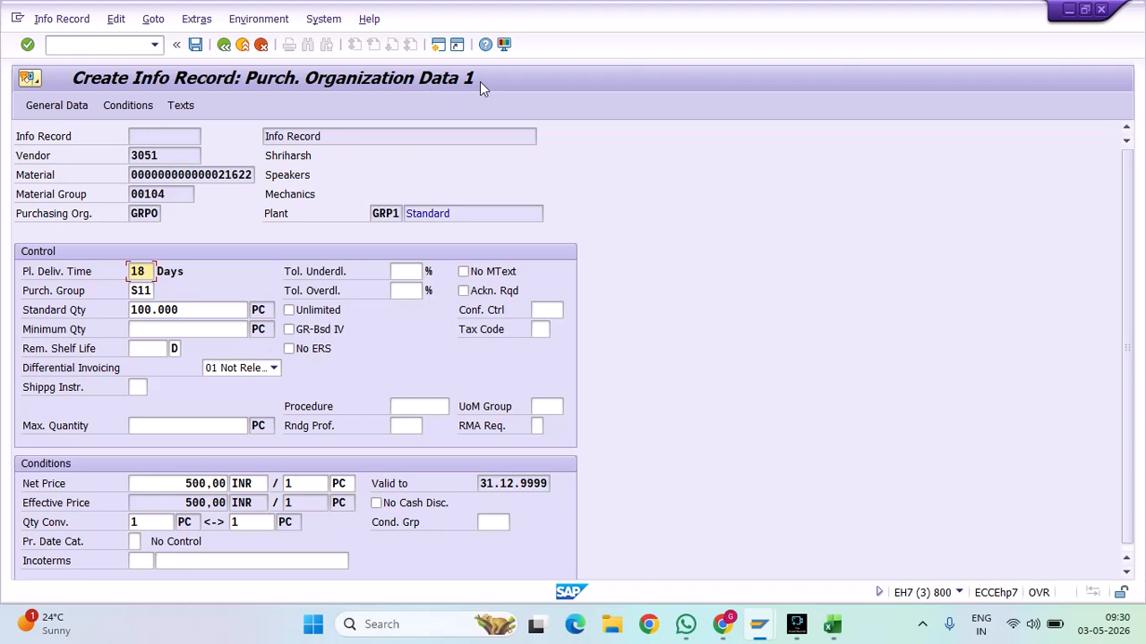
Examine the planned delivery time in the control data and the vendor it applies to
{"action": "left_click", "coordinate": [47, 271]}
{"action": "left_click", "coordinate": [32, 295]}
{"action": "left_click", "coordinate": [150, 291]}
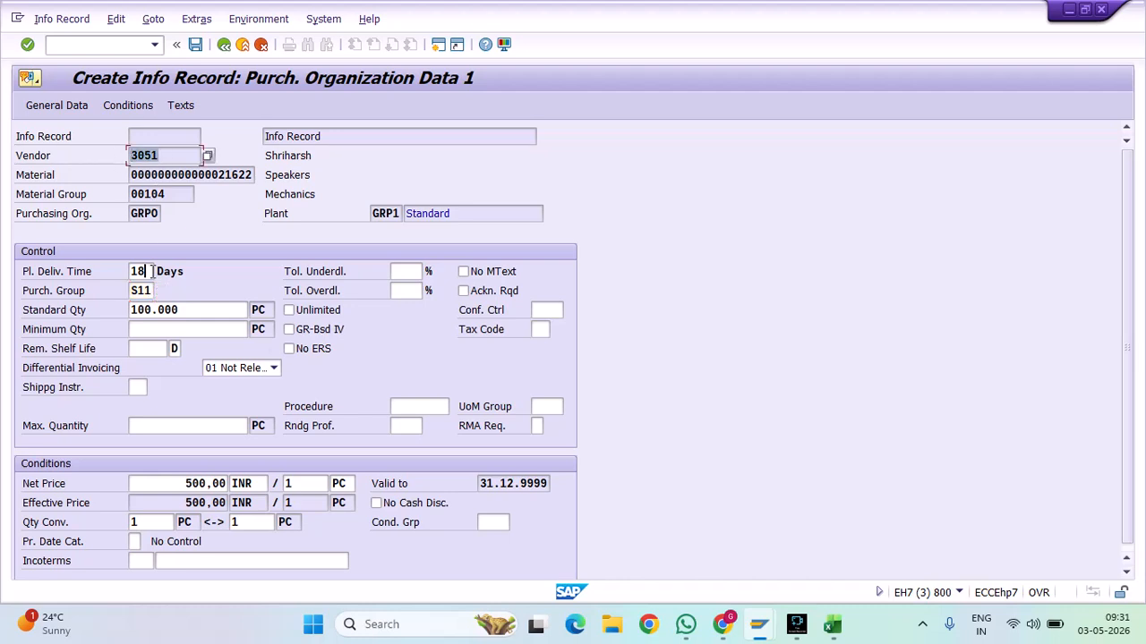
{"action": "left_click", "coordinate": [152, 271]}
{"action": "left_click_drag", "start_coordinate": [152, 271], "coordinate": [94, 271]}
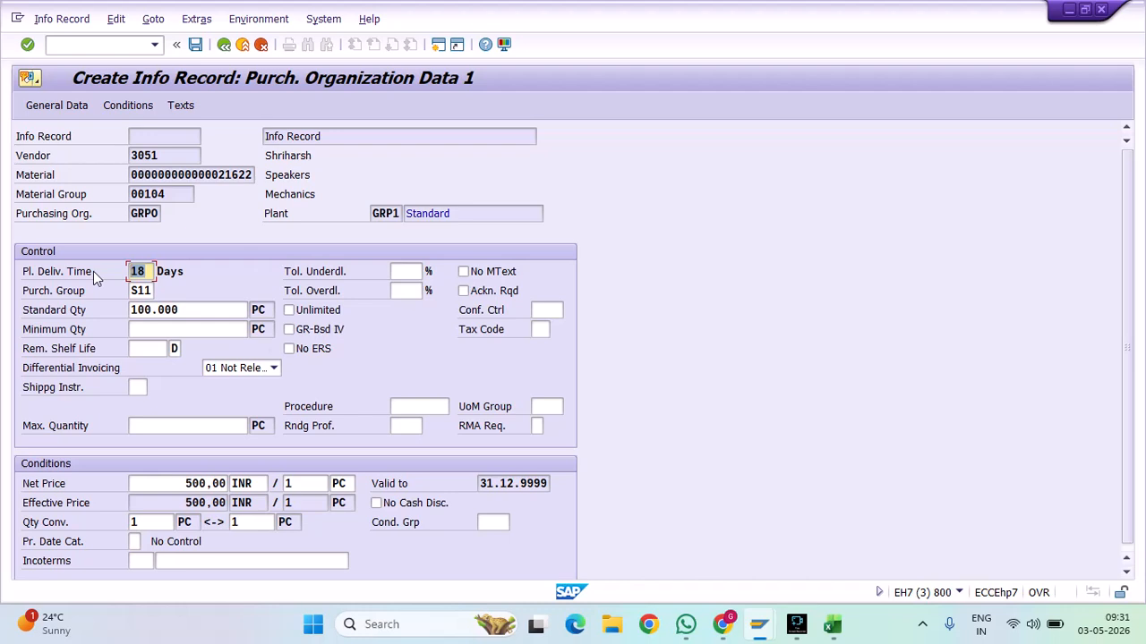
{"action": "left_click_drag", "start_coordinate": [163, 156], "coordinate": [75, 159]}
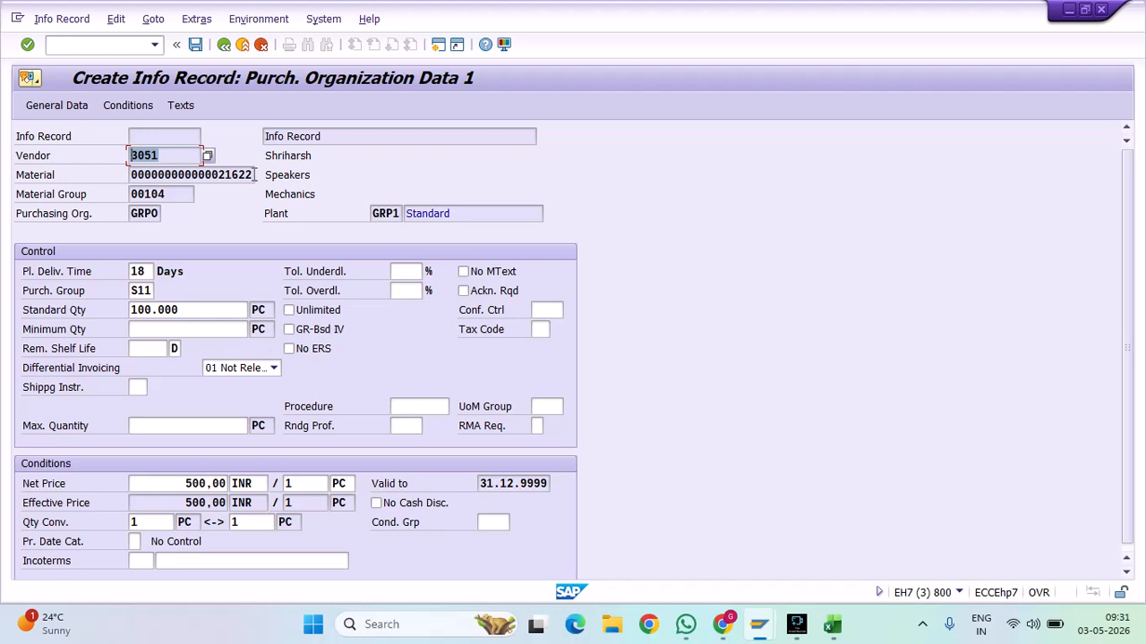
{"action": "left_click_drag", "start_coordinate": [164, 157], "coordinate": [115, 164]}
{"action": "left_click", "coordinate": [135, 272]}
{"action": "double_click", "coordinate": [135, 271]}
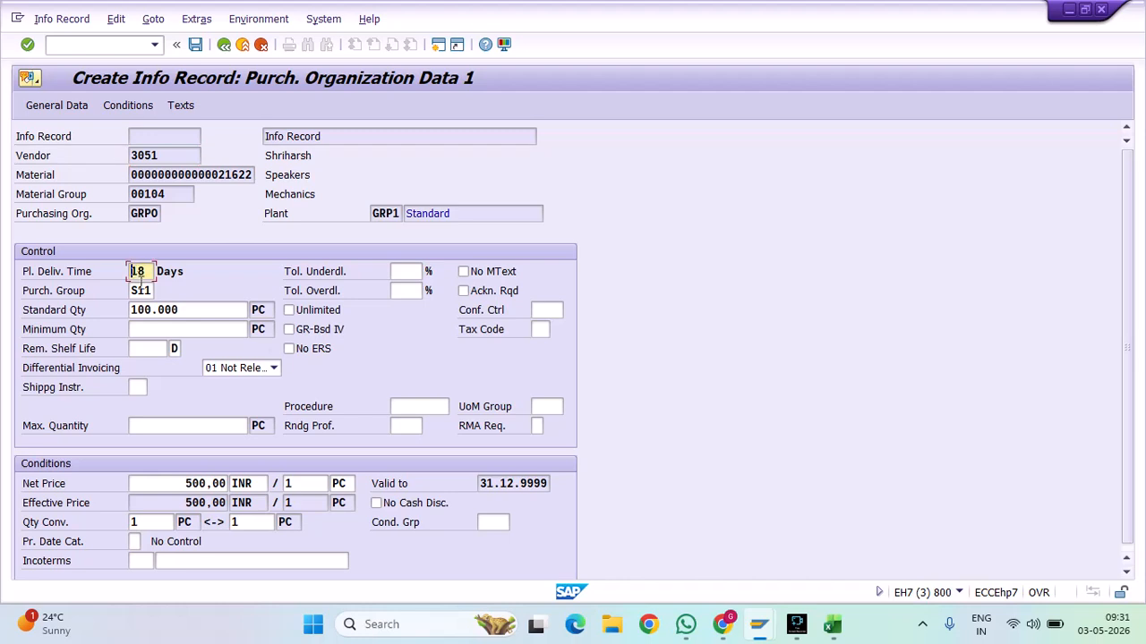
Examine the purchasing group together with the record's vendor and material
{"action": "double_click", "coordinate": [143, 290]}
{"action": "left_click", "coordinate": [146, 271]}
{"action": "left_click", "coordinate": [145, 290]}
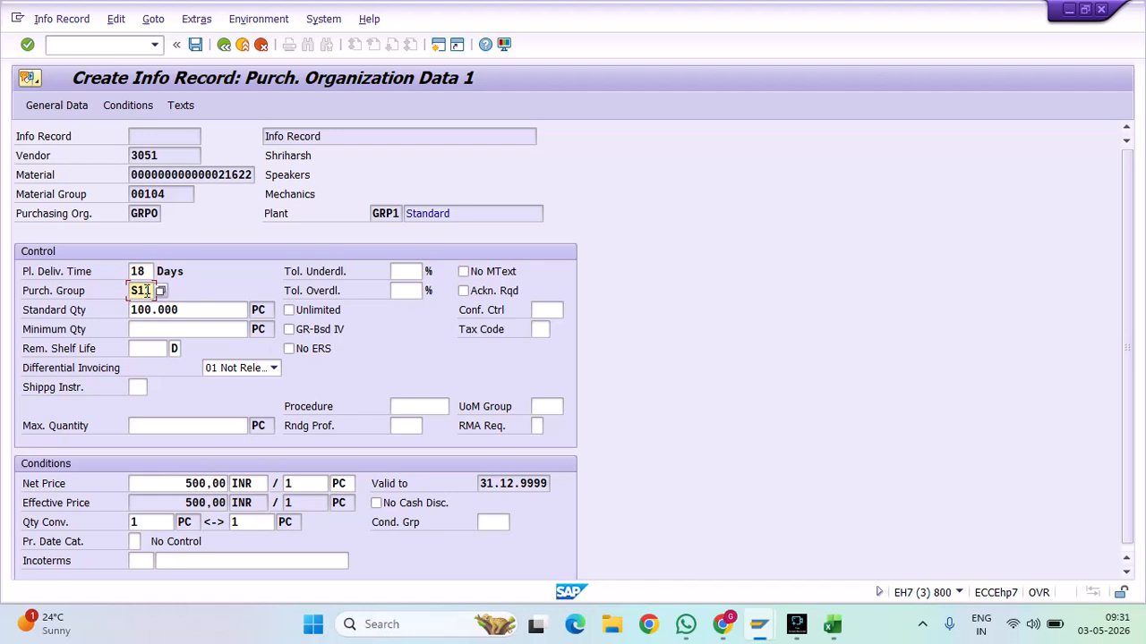
{"action": "double_click", "coordinate": [145, 290]}
{"action": "left_click", "coordinate": [183, 154]}
{"action": "left_click", "coordinate": [232, 175]}
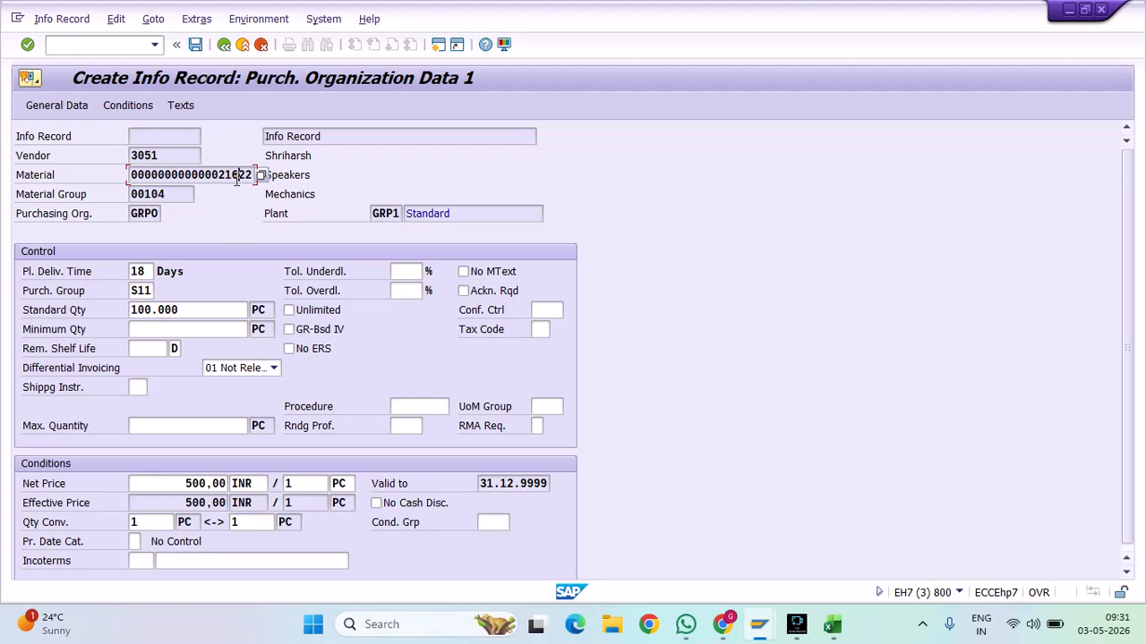
{"action": "left_click", "coordinate": [144, 290]}
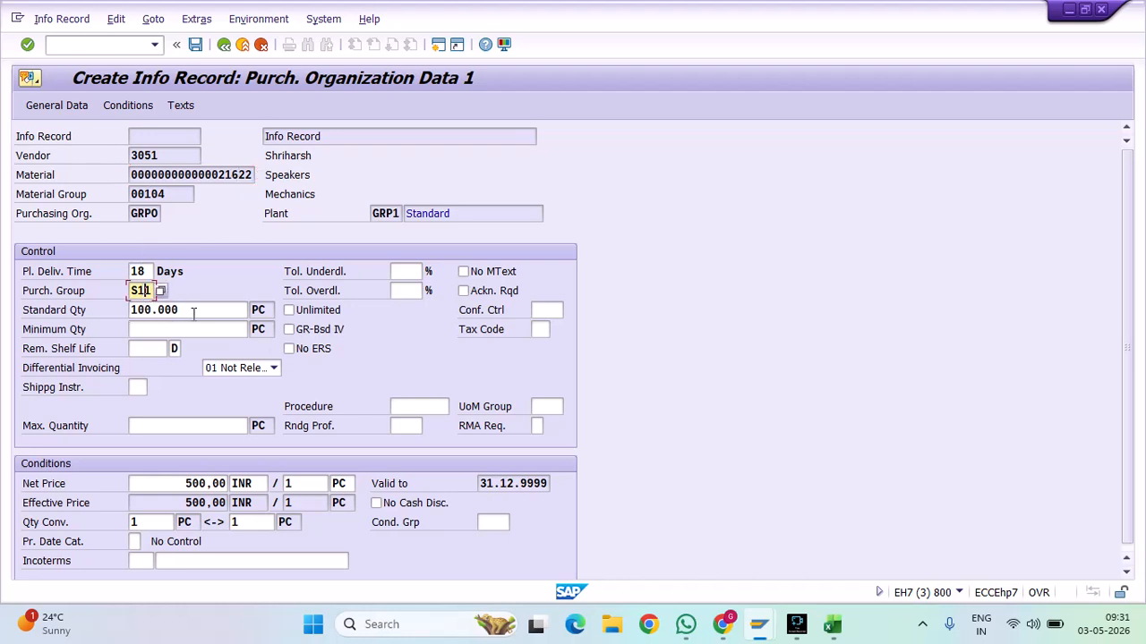
Set the standard quantity to 10000 PC and come back to Purch. Organization Data 1
{"action": "left_click_drag", "start_coordinate": [223, 310], "coordinate": [83, 312]}
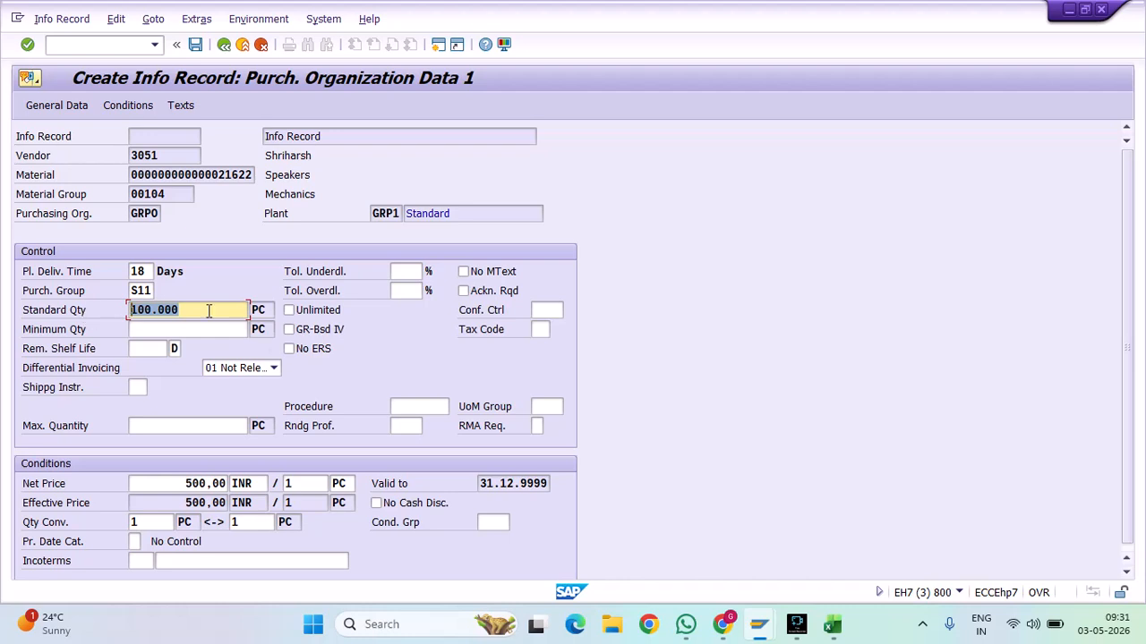
{"action": "type", "text": "10000"}
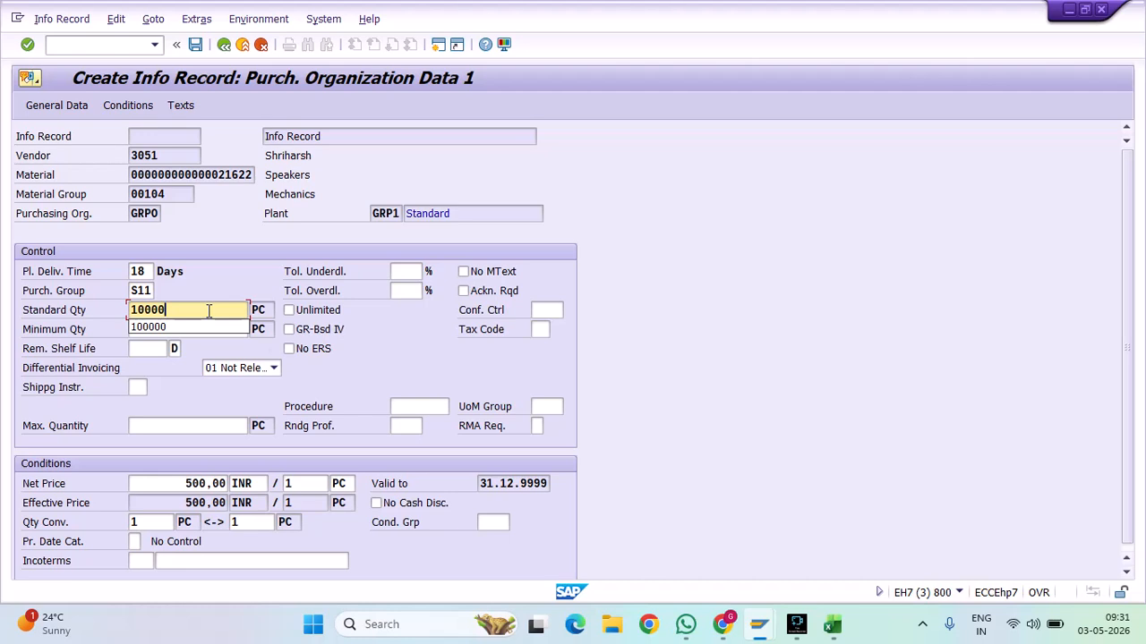
{"action": "key", "text": "Return"}
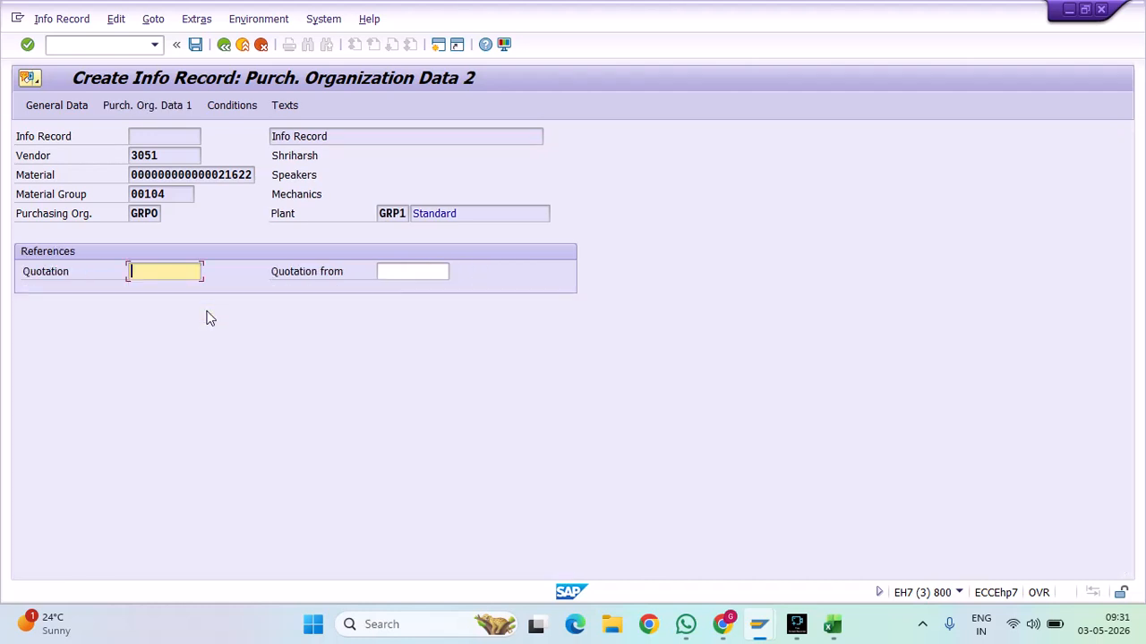
{"action": "left_click", "coordinate": [132, 106]}
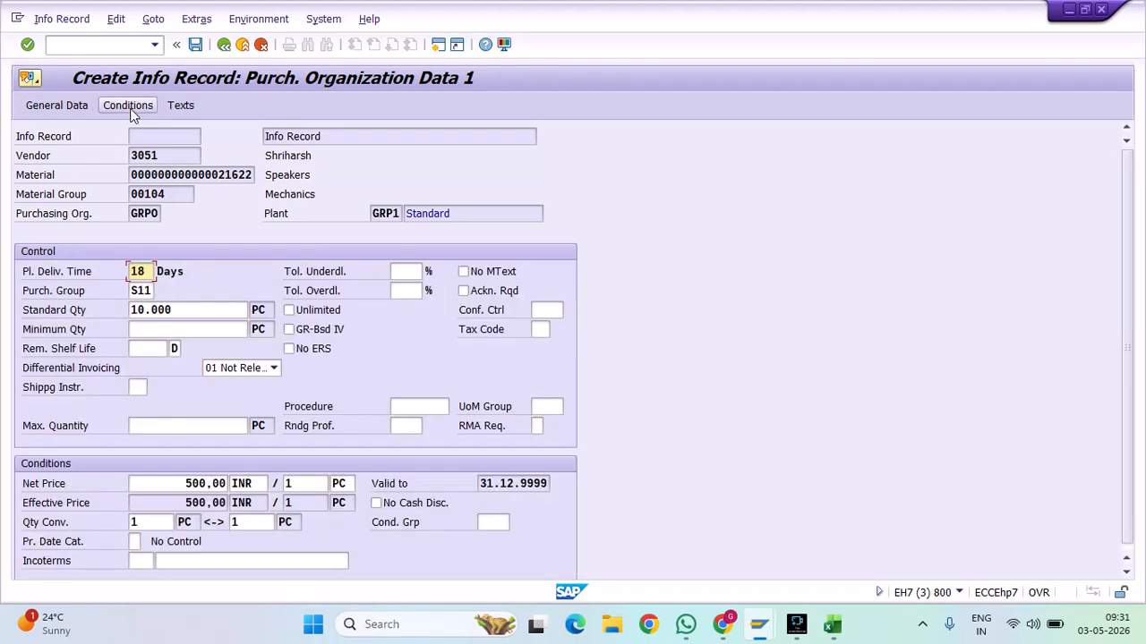
Set the minimum order quantity to 100 PC in the control data
{"action": "left_click", "coordinate": [154, 330]}
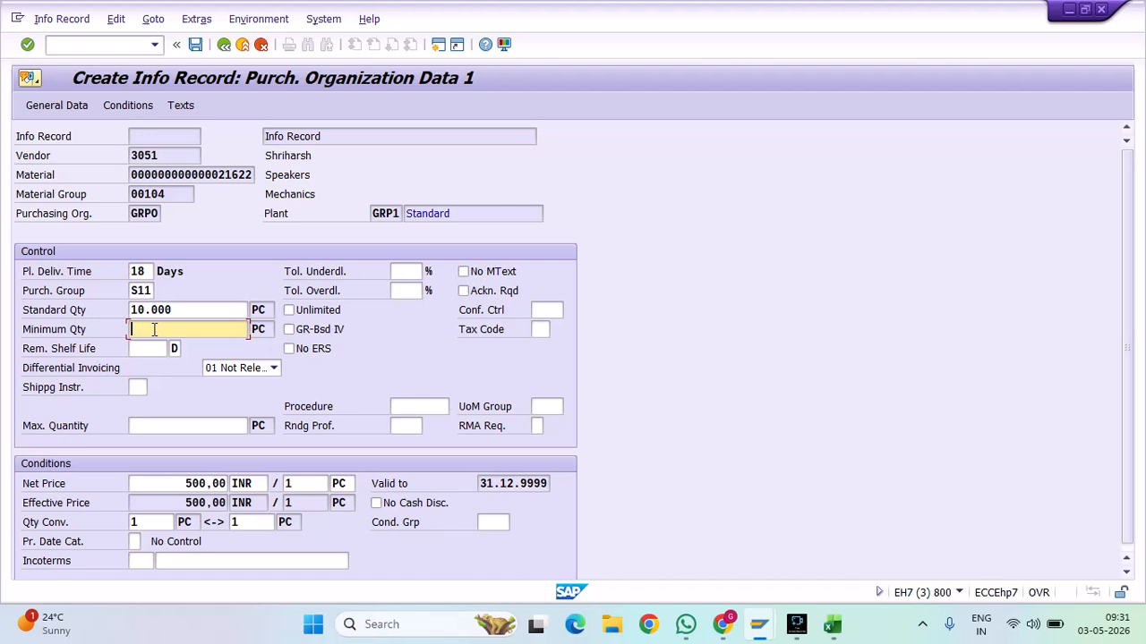
{"action": "left_click_drag", "start_coordinate": [161, 155], "coordinate": [119, 154]}
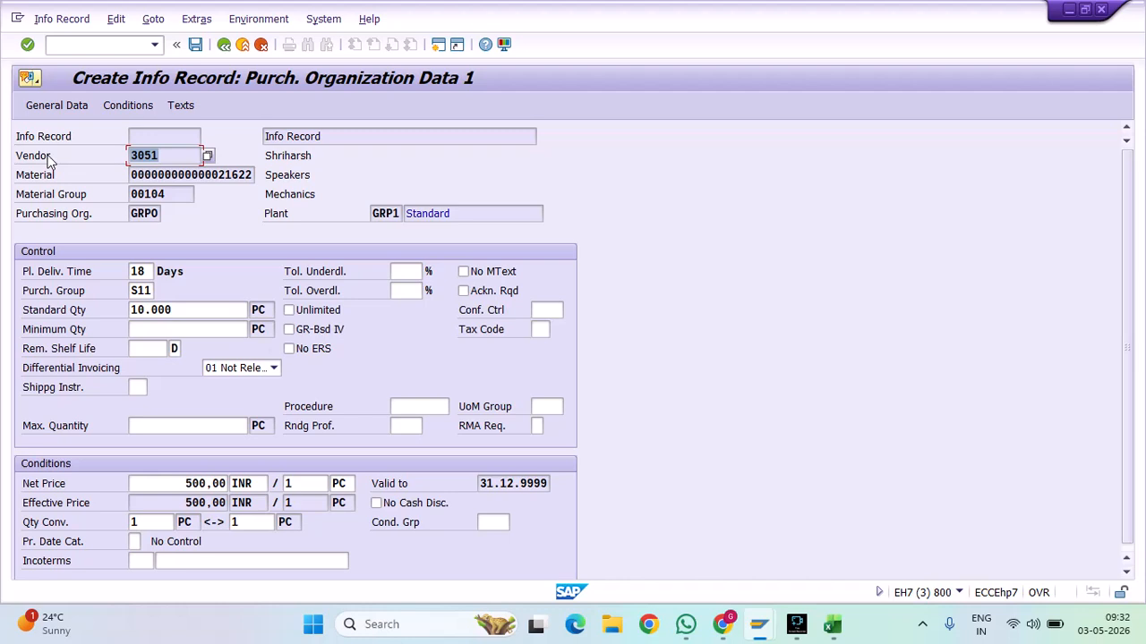
{"action": "left_click", "coordinate": [172, 331]}
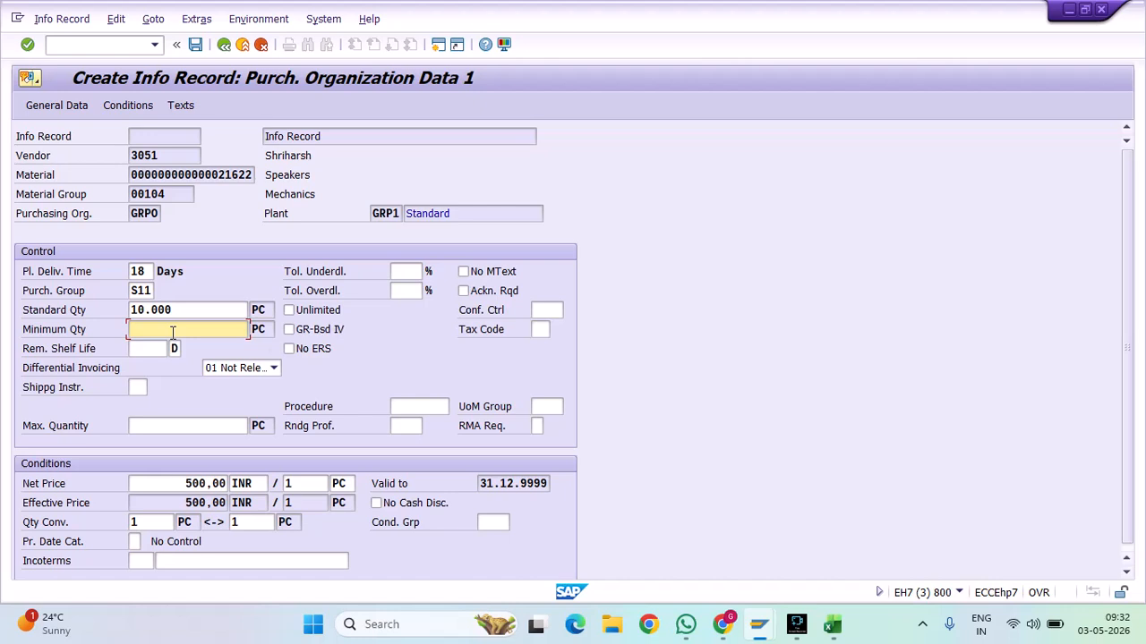
{"action": "type", "text": "100"}
{"action": "left_click_drag", "start_coordinate": [172, 333], "coordinate": [57, 334]}
{"action": "left_click", "coordinate": [182, 333]}
Examine the remaining shelf life setting for the material and the period indicators available for it
{"action": "left_click", "coordinate": [32, 358]}
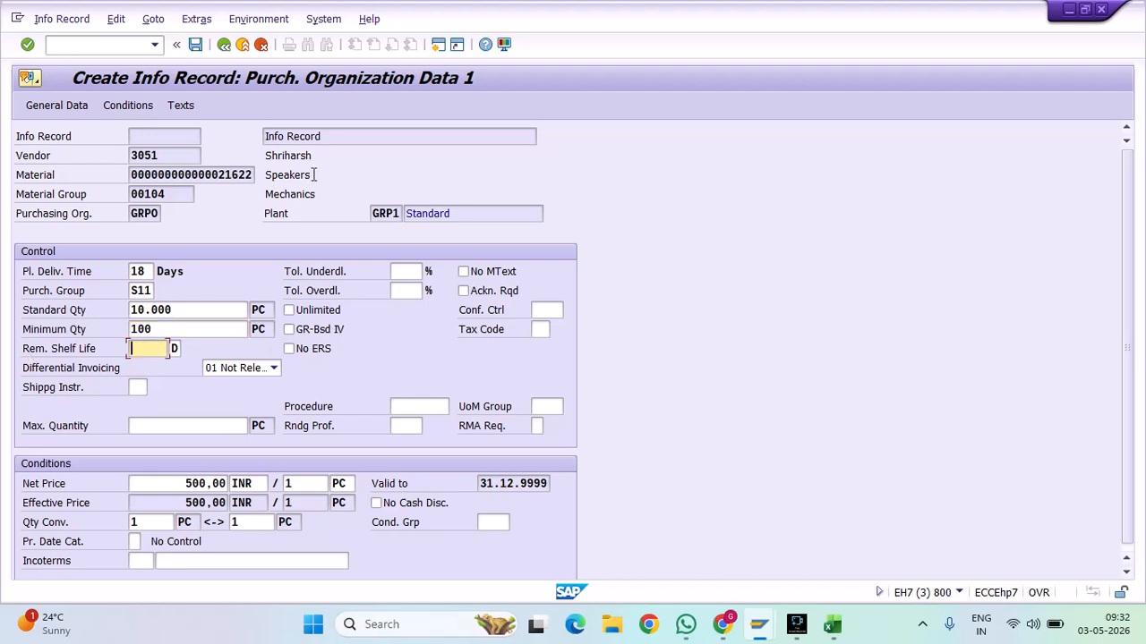
{"action": "left_click_drag", "start_coordinate": [311, 173], "coordinate": [259, 174]}
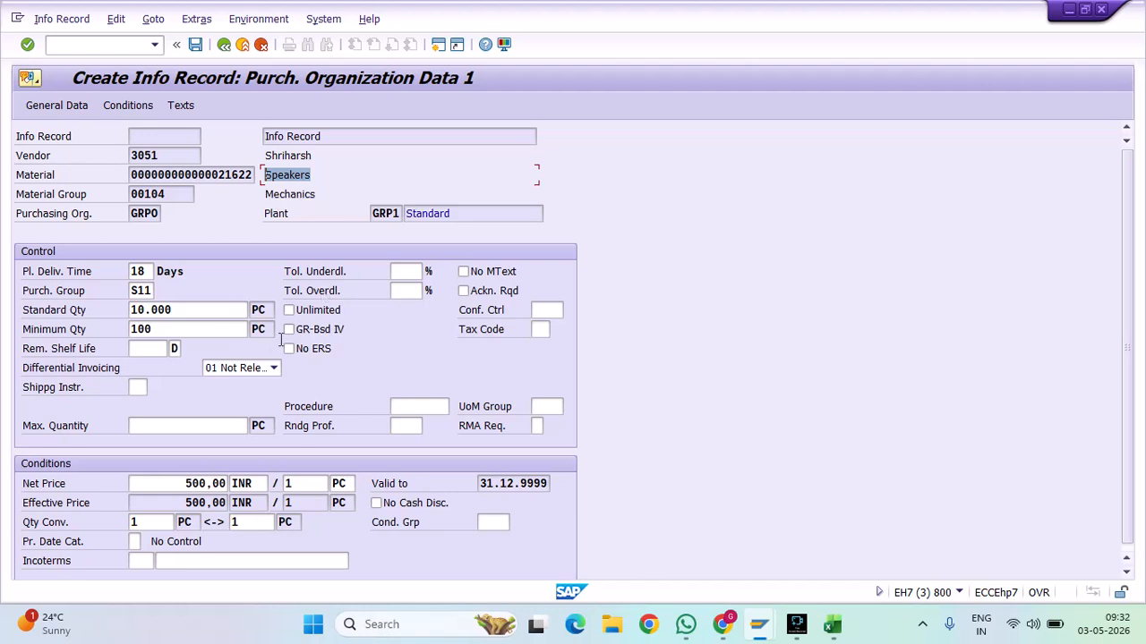
{"action": "left_click", "coordinate": [162, 347]}
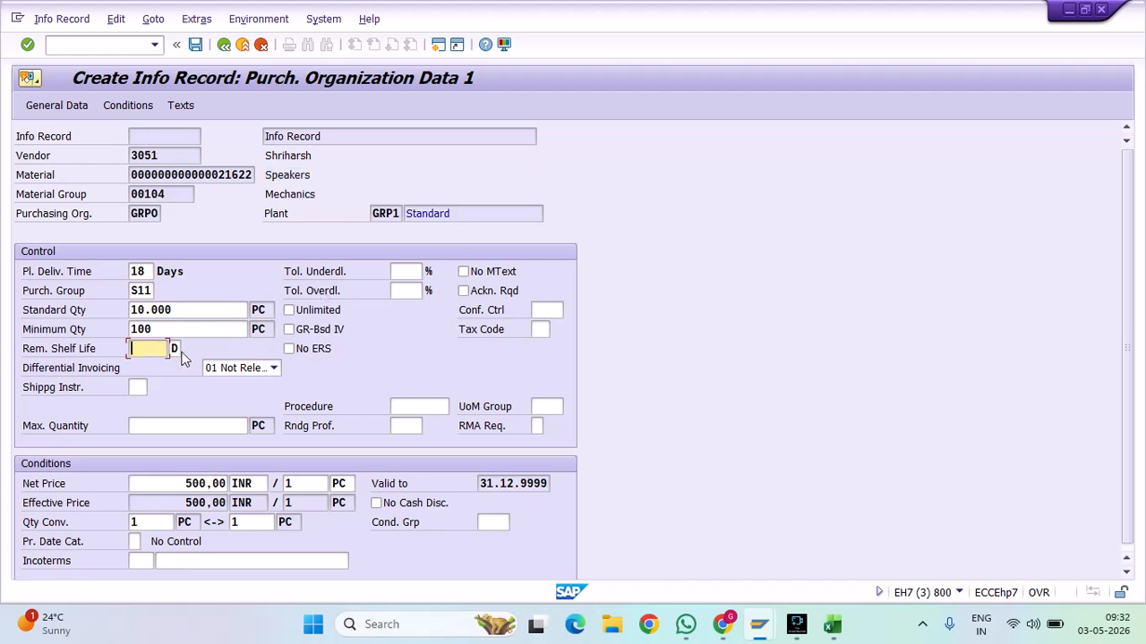
{"action": "left_click", "coordinate": [175, 348]}
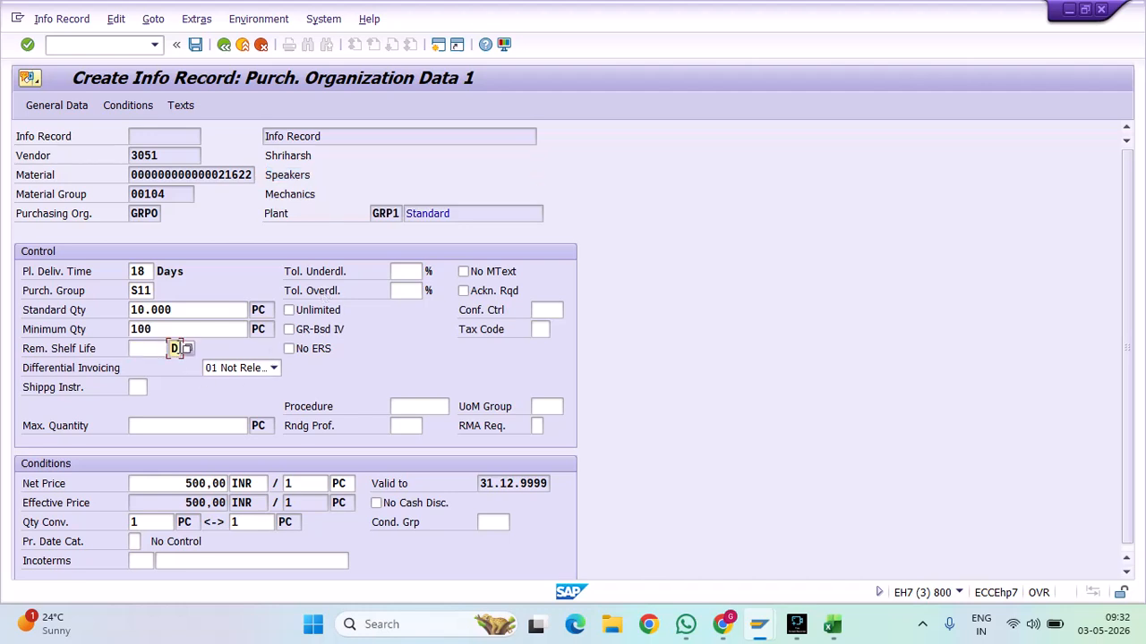
{"action": "left_click", "coordinate": [188, 349]}
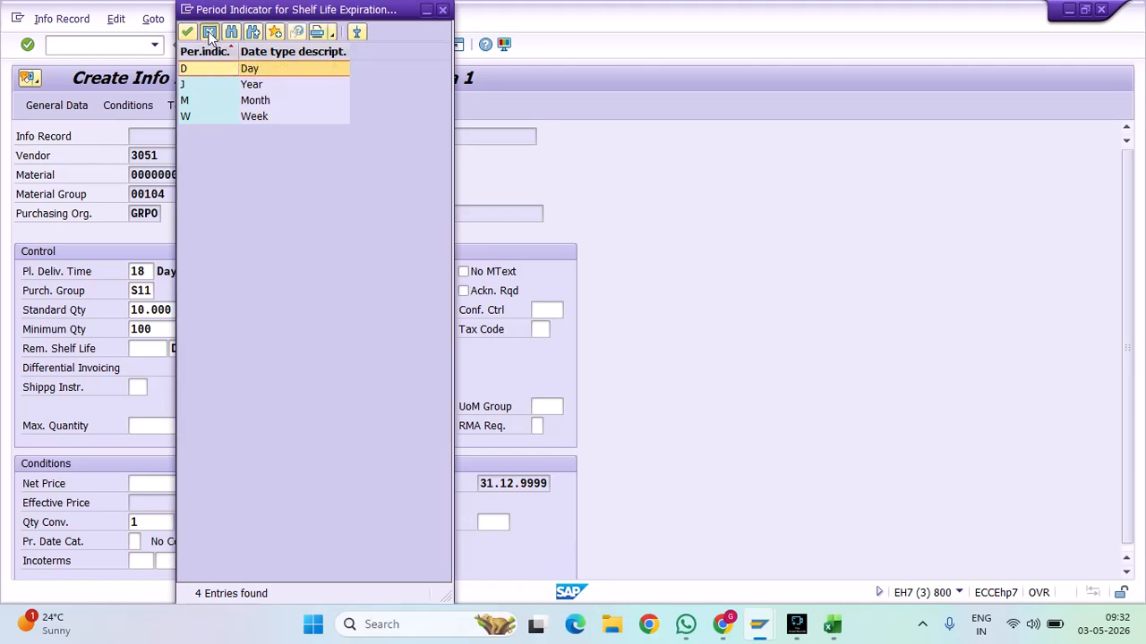
{"action": "double_click", "coordinate": [215, 69]}
{"action": "left_click", "coordinate": [151, 350]}
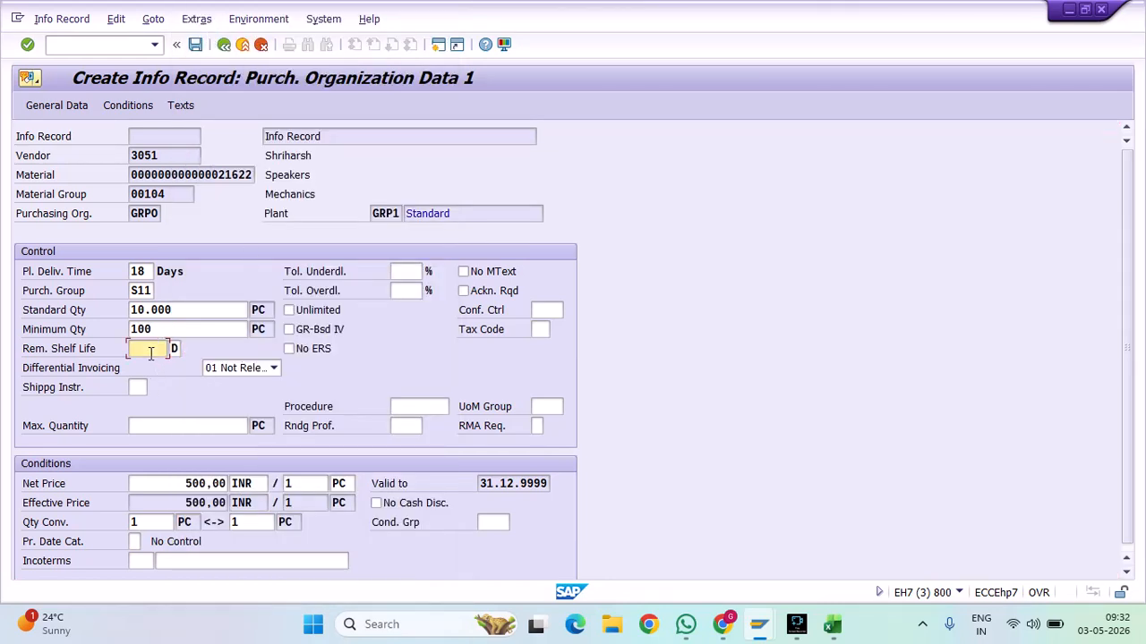
Examine the maximum quantity, vendor and net price together with the planned delivery time, purchasing group and standard quantity
{"action": "left_click", "coordinate": [174, 427]}
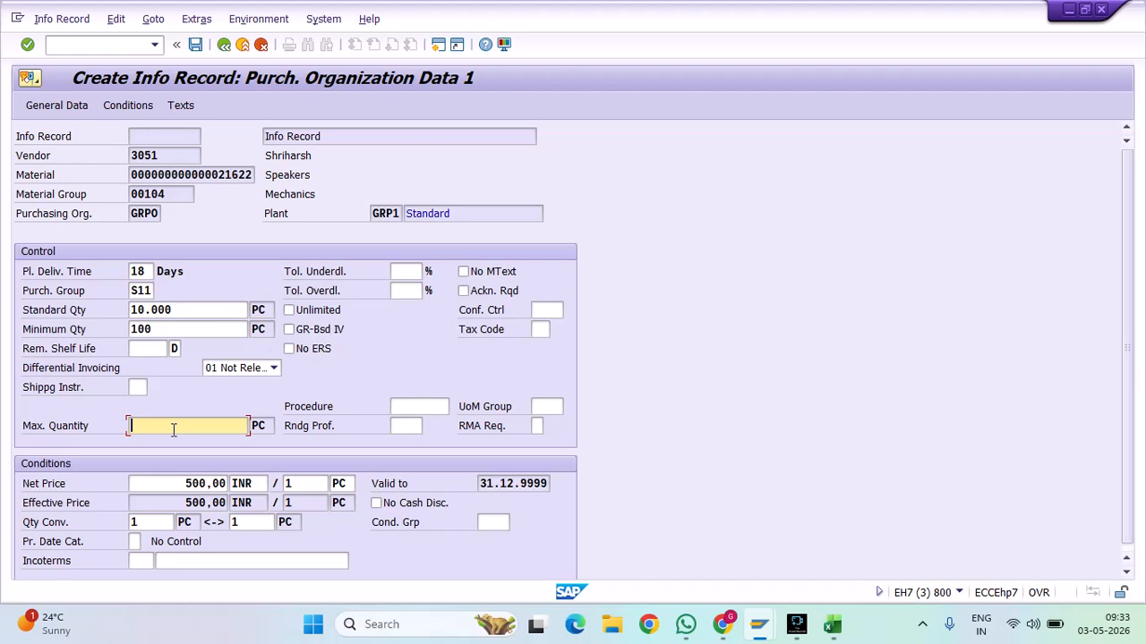
{"action": "left_click", "coordinate": [179, 155]}
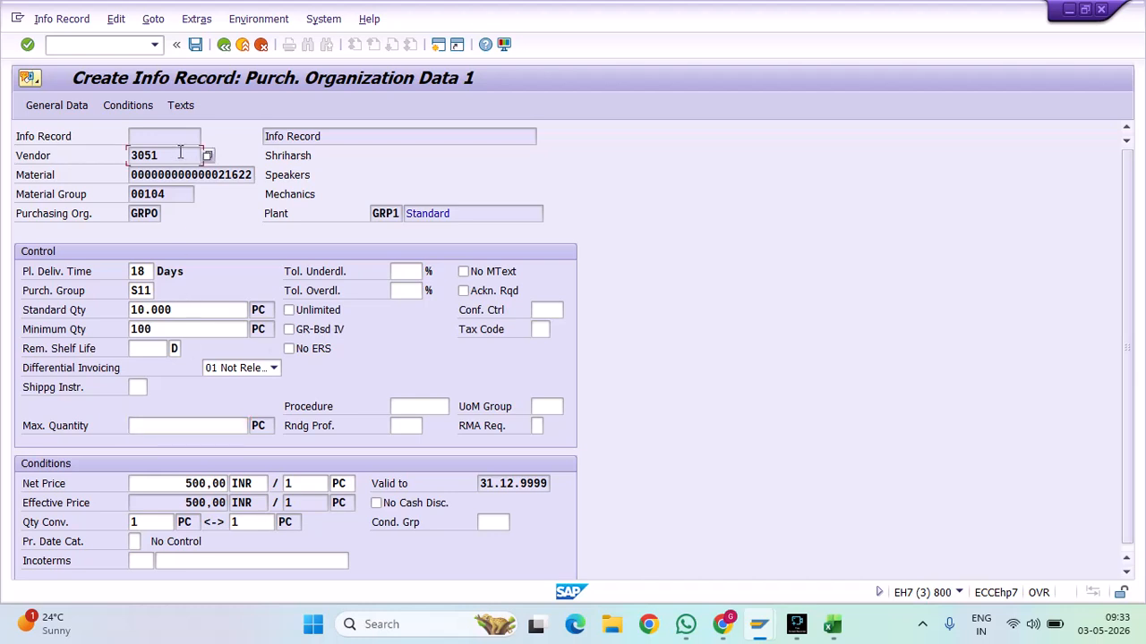
{"action": "left_click_drag", "start_coordinate": [171, 482], "coordinate": [260, 483]}
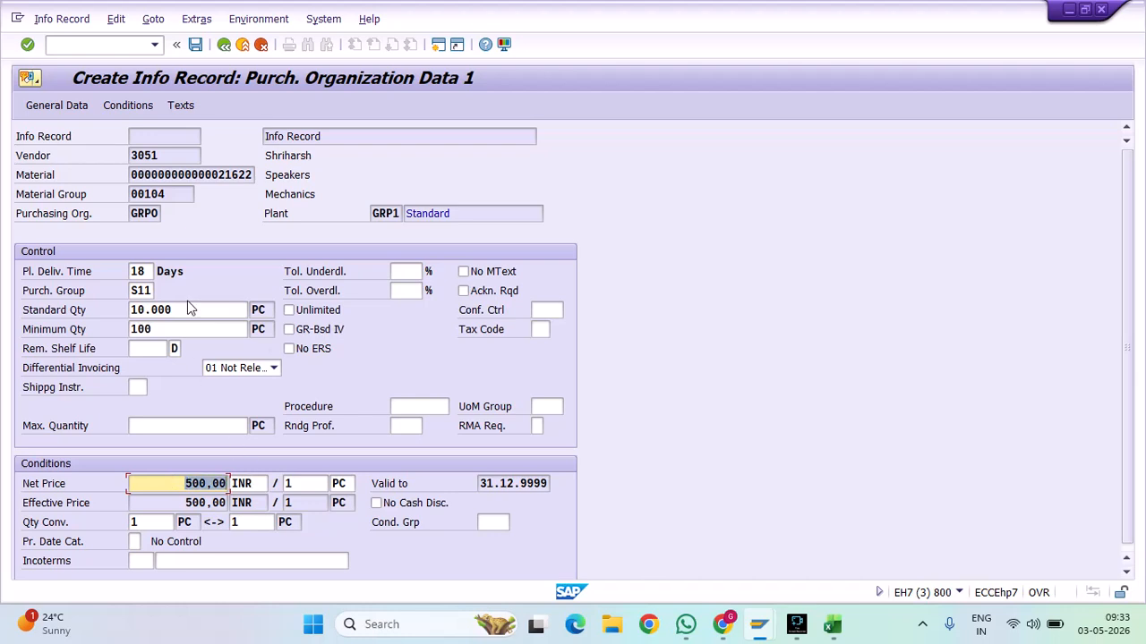
{"action": "left_click", "coordinate": [146, 271]}
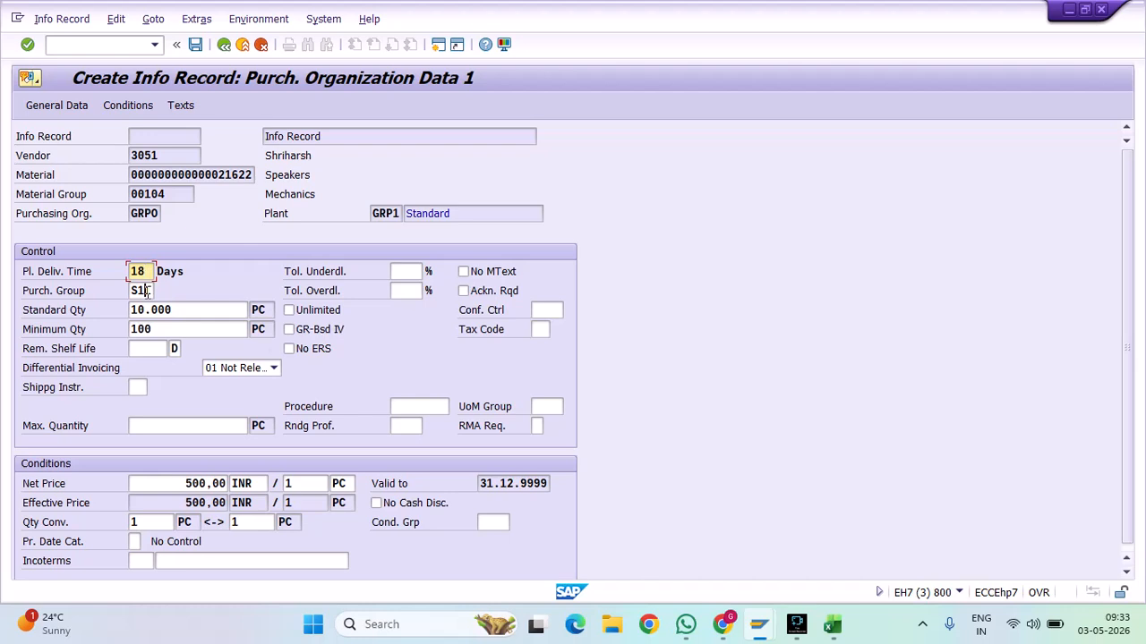
{"action": "left_click", "coordinate": [147, 291]}
{"action": "left_click_drag", "start_coordinate": [195, 310], "coordinate": [127, 310]}
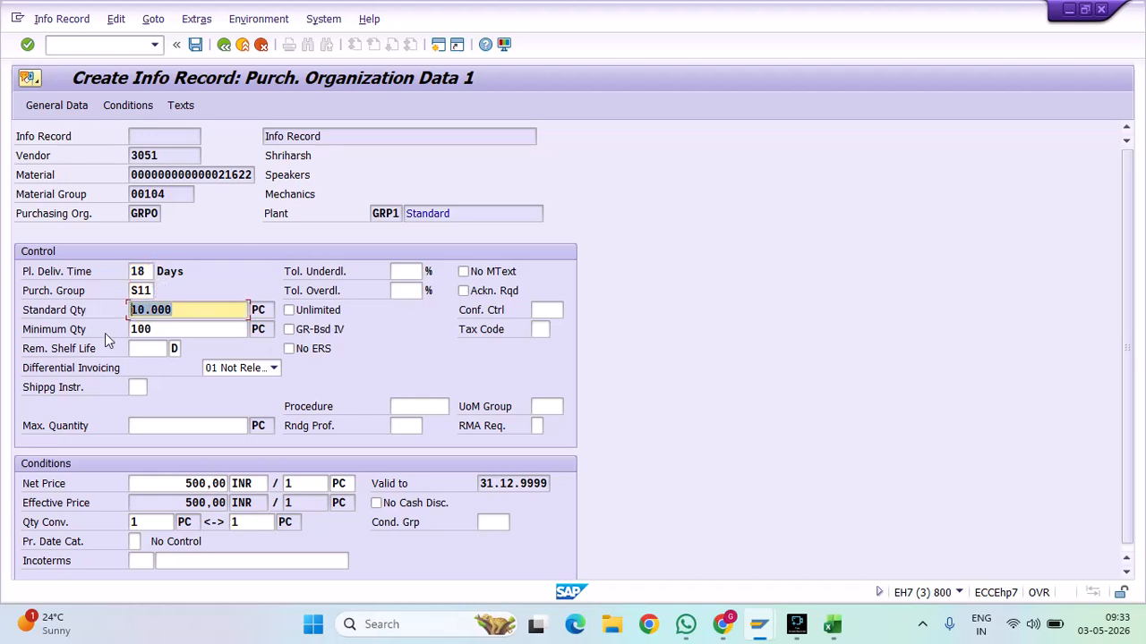
{"action": "left_click", "coordinate": [186, 482]}
Compare General Data with Purch. Organization Data 1, reviewing the standard quantity, net price and the underdelivery and overdelivery tolerances
{"action": "left_click", "coordinate": [68, 110]}
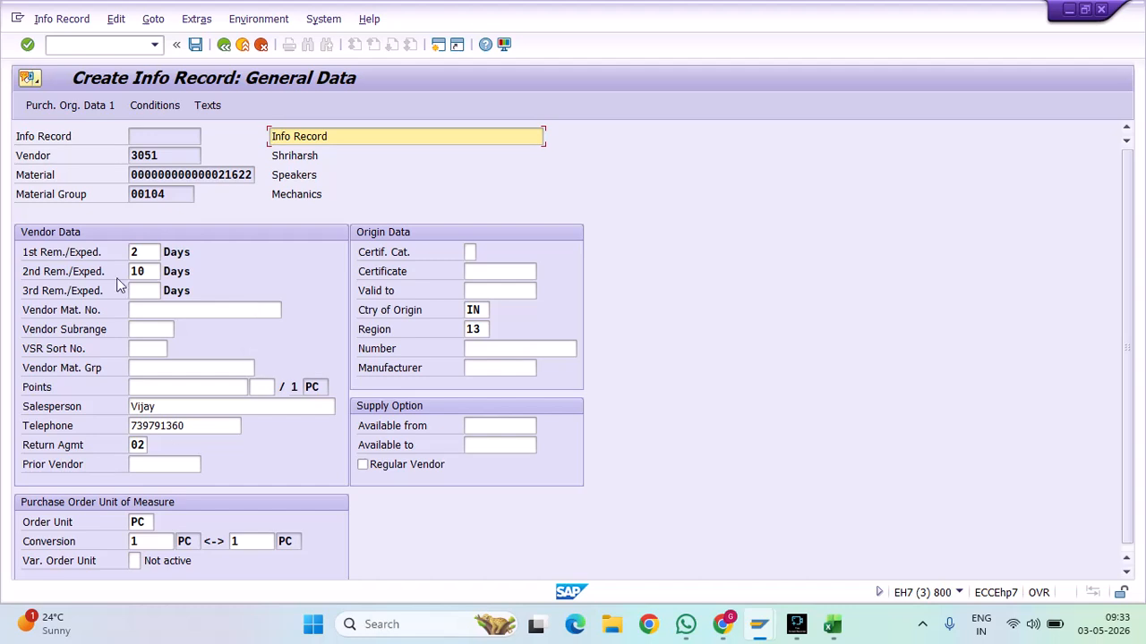
{"action": "left_click", "coordinate": [75, 104]}
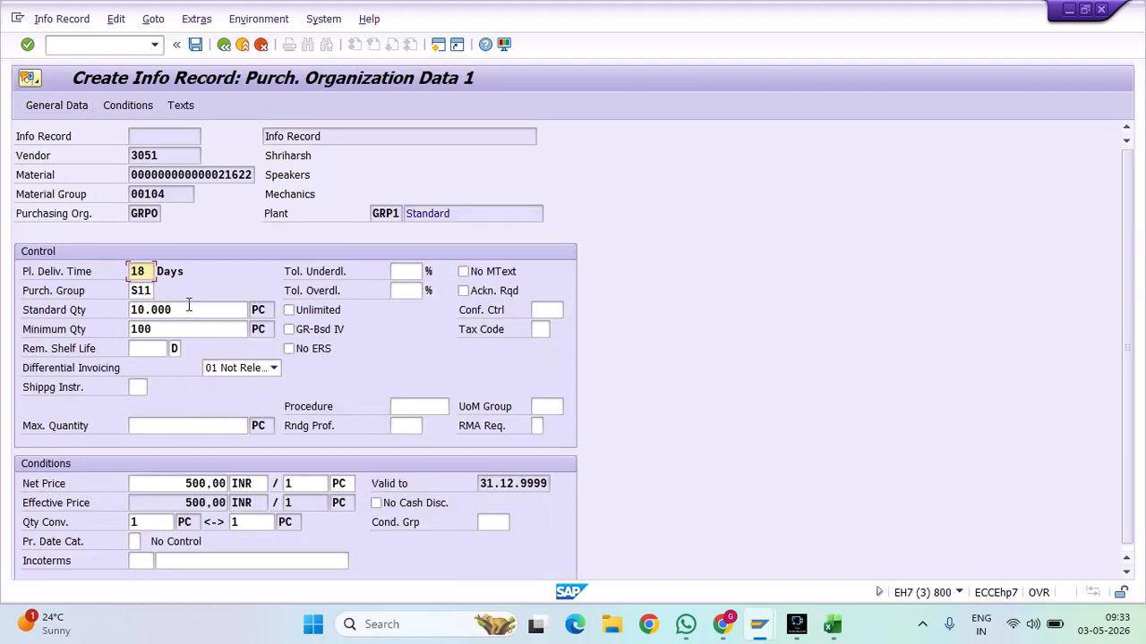
{"action": "left_click", "coordinate": [189, 308]}
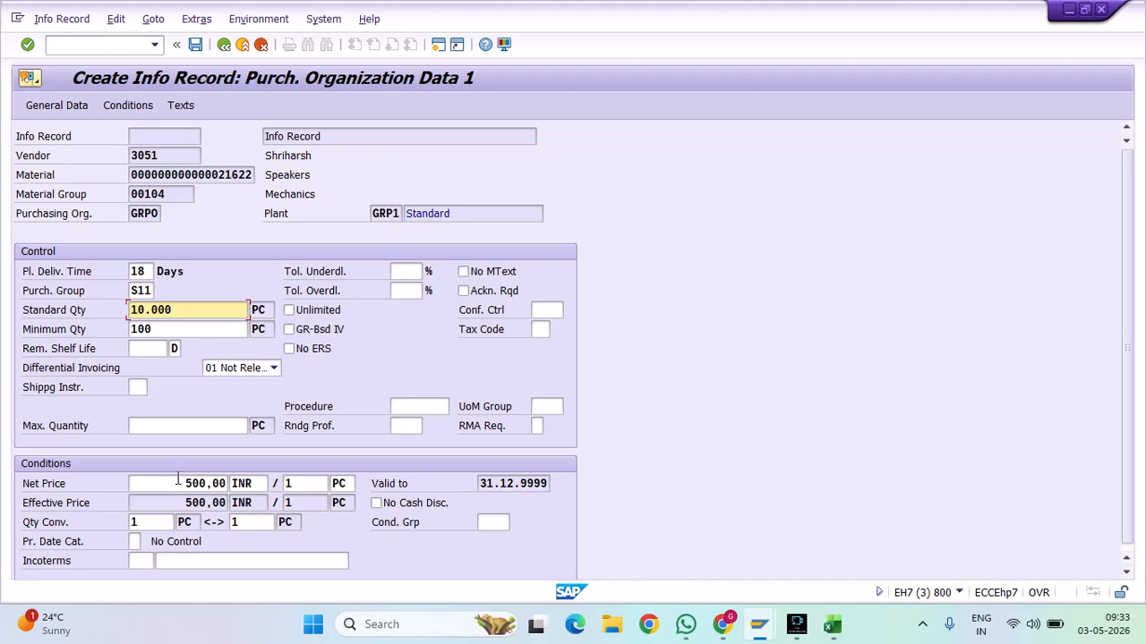
{"action": "left_click_drag", "start_coordinate": [179, 480], "coordinate": [292, 480]}
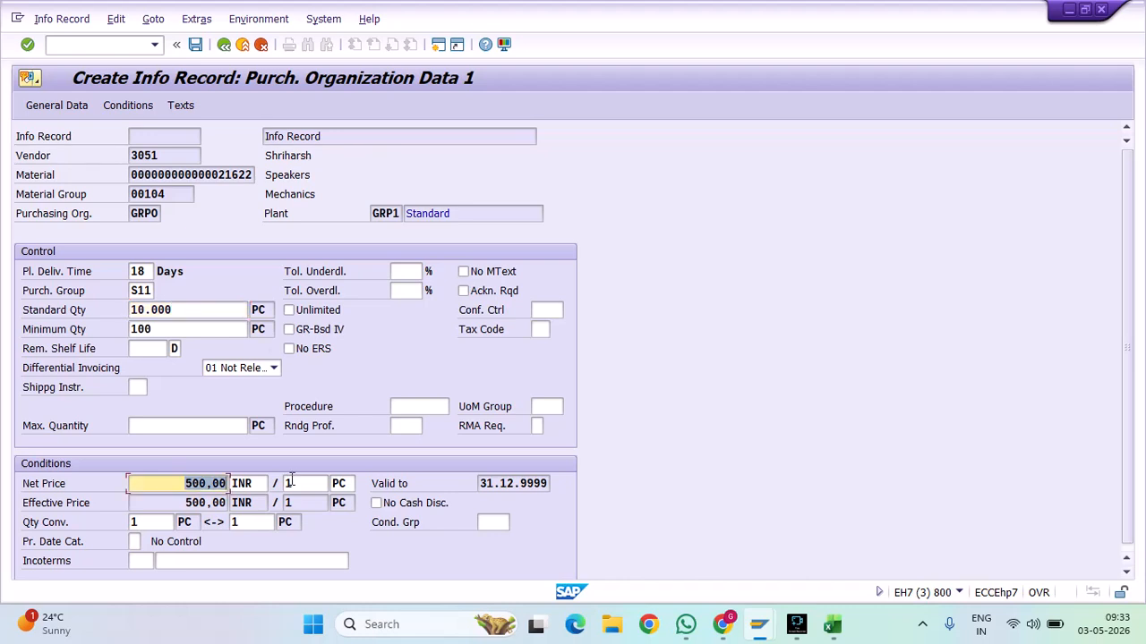
{"action": "left_click", "coordinate": [166, 483]}
{"action": "left_click", "coordinate": [413, 271]}
{"action": "left_click", "coordinate": [414, 291]}
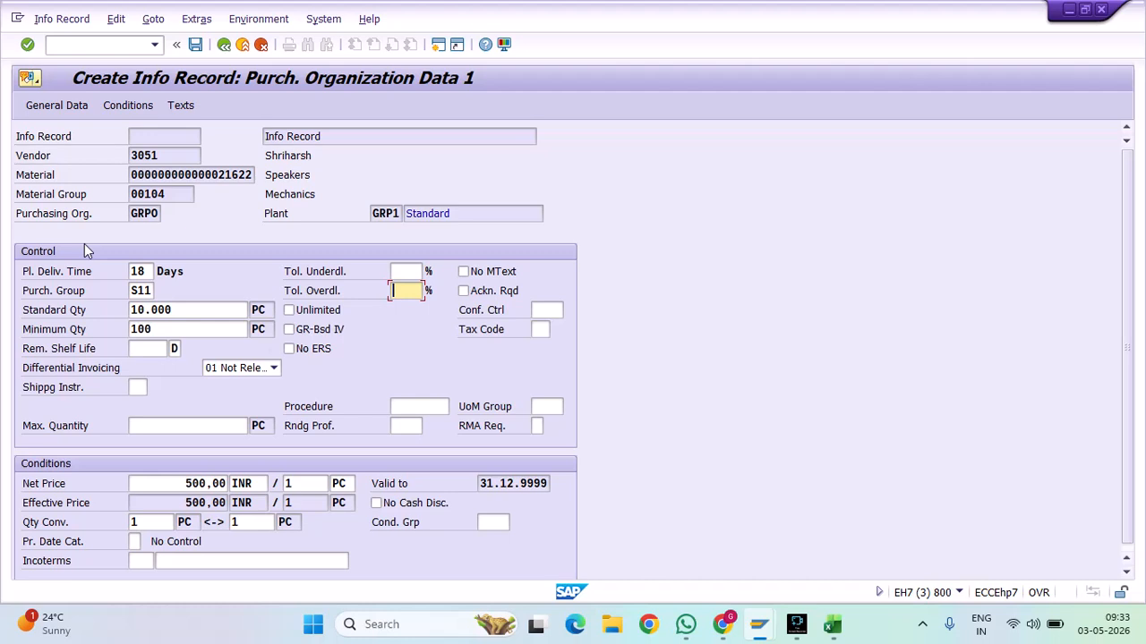
View the gross price condition supplements from General Data and come back to Purch. Organization Data 1
{"action": "left_click", "coordinate": [63, 108]}
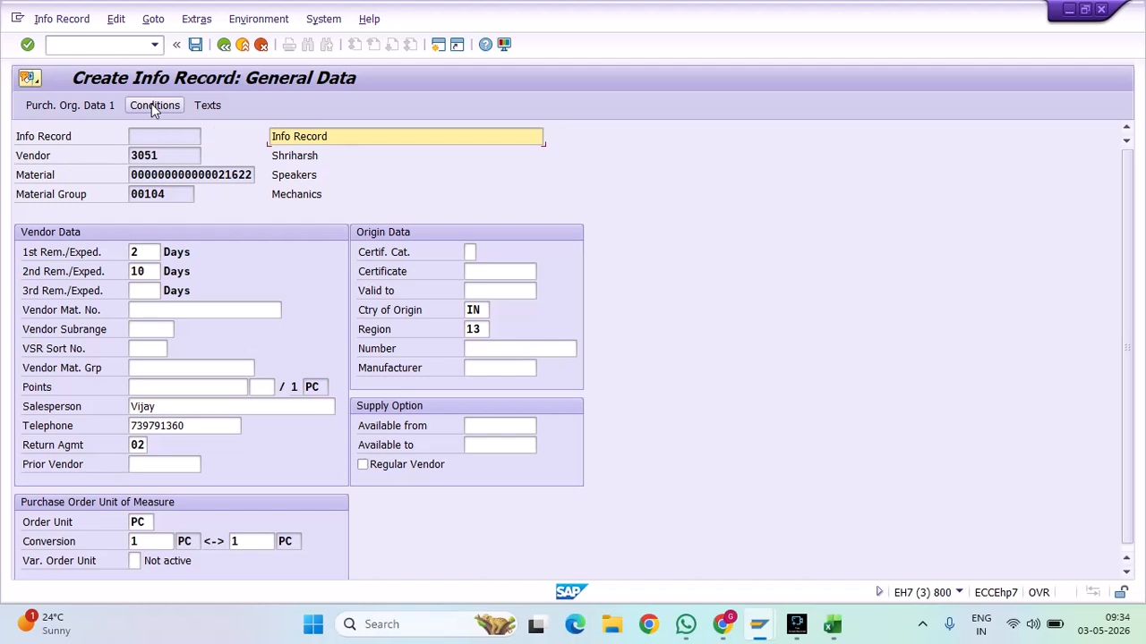
{"action": "left_click", "coordinate": [154, 106]}
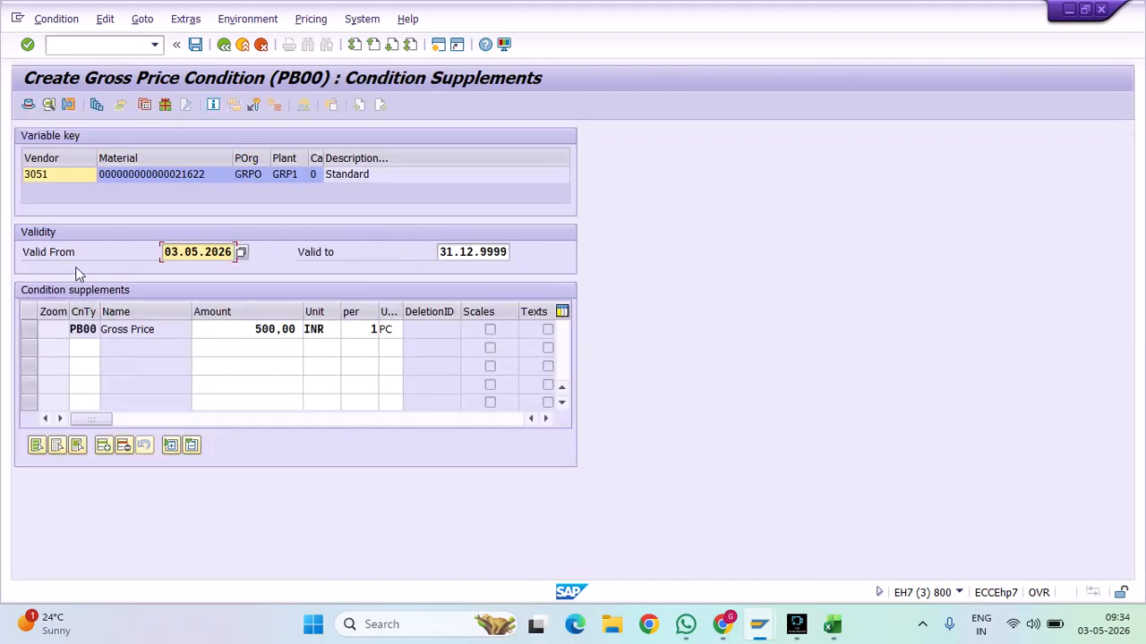
{"action": "left_click", "coordinate": [224, 44]}
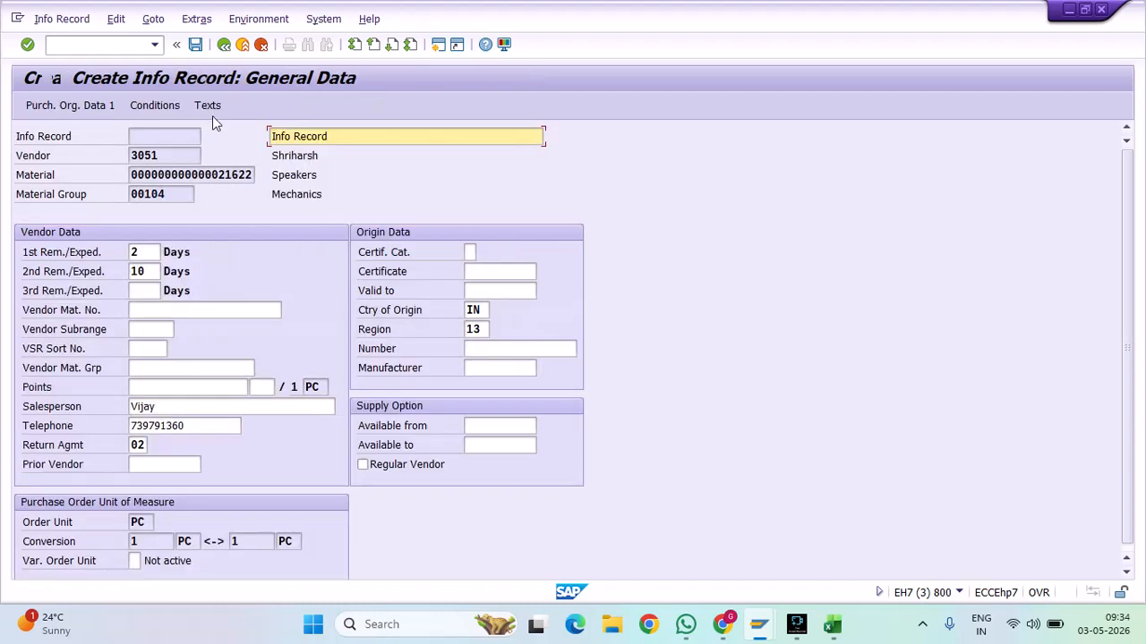
{"action": "left_click", "coordinate": [89, 105]}
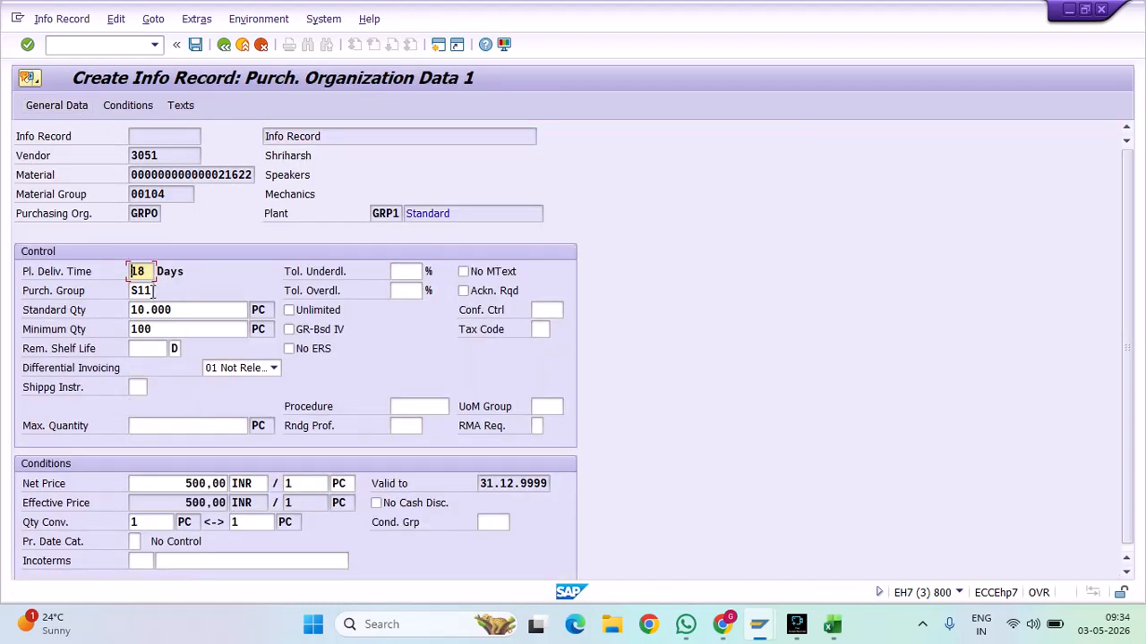
Examine the purchasing group and the second reminder in General Data, and return to Purch. Organization Data 1
{"action": "left_click_drag", "start_coordinate": [153, 290], "coordinate": [86, 295]}
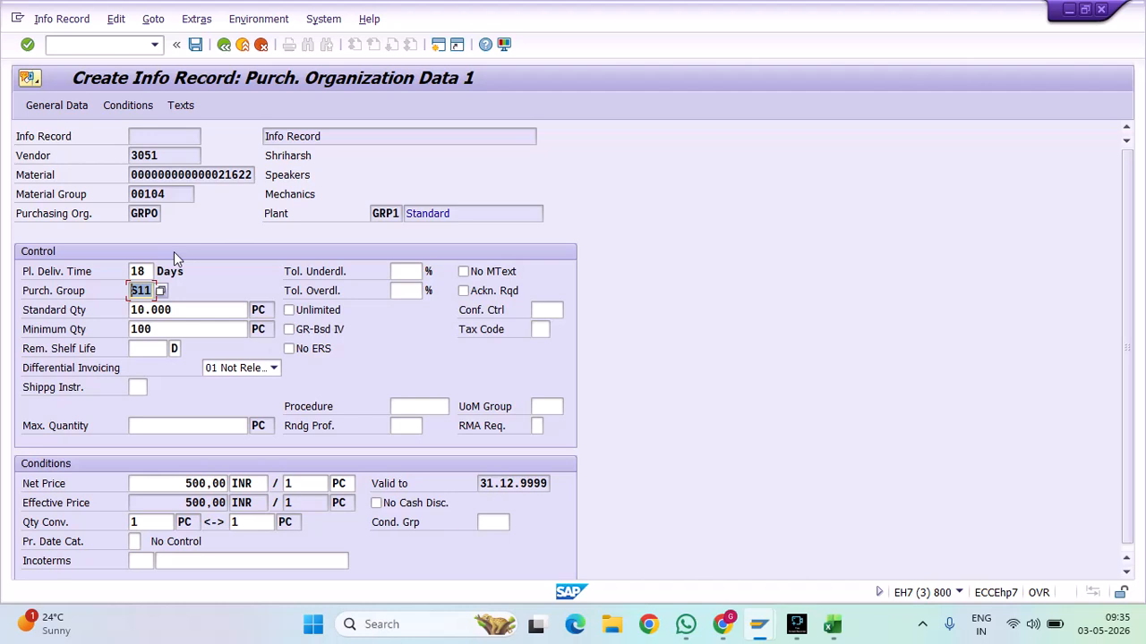
{"action": "left_click", "coordinate": [145, 289]}
{"action": "double_click", "coordinate": [145, 289]}
{"action": "left_click", "coordinate": [59, 105]}
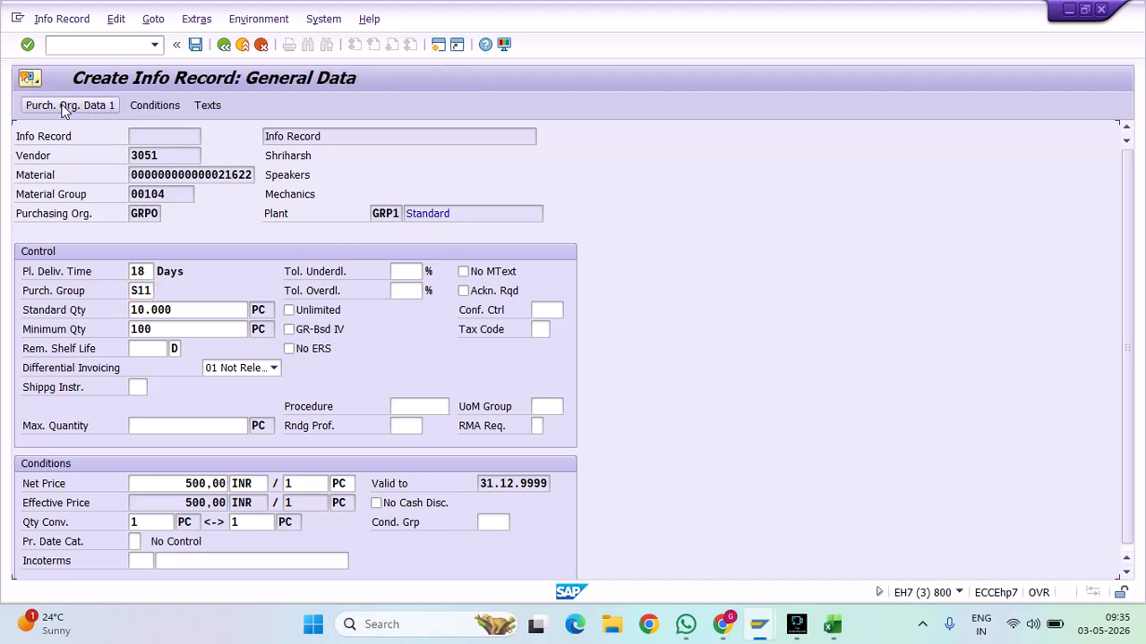
{"action": "left_click", "coordinate": [149, 272]}
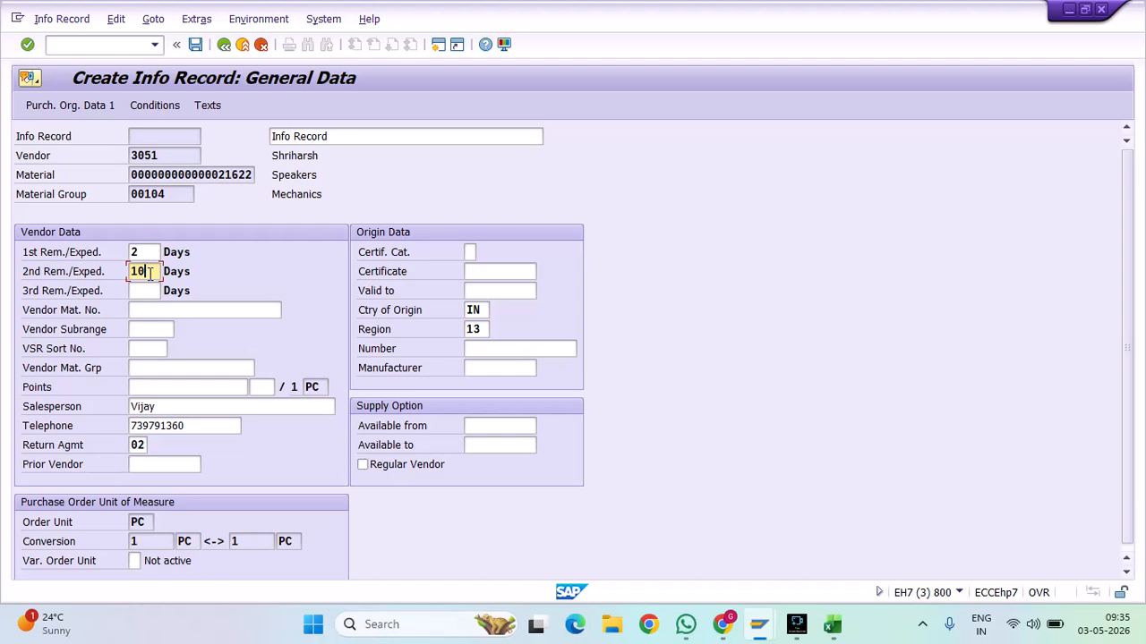
{"action": "left_click", "coordinate": [96, 108]}
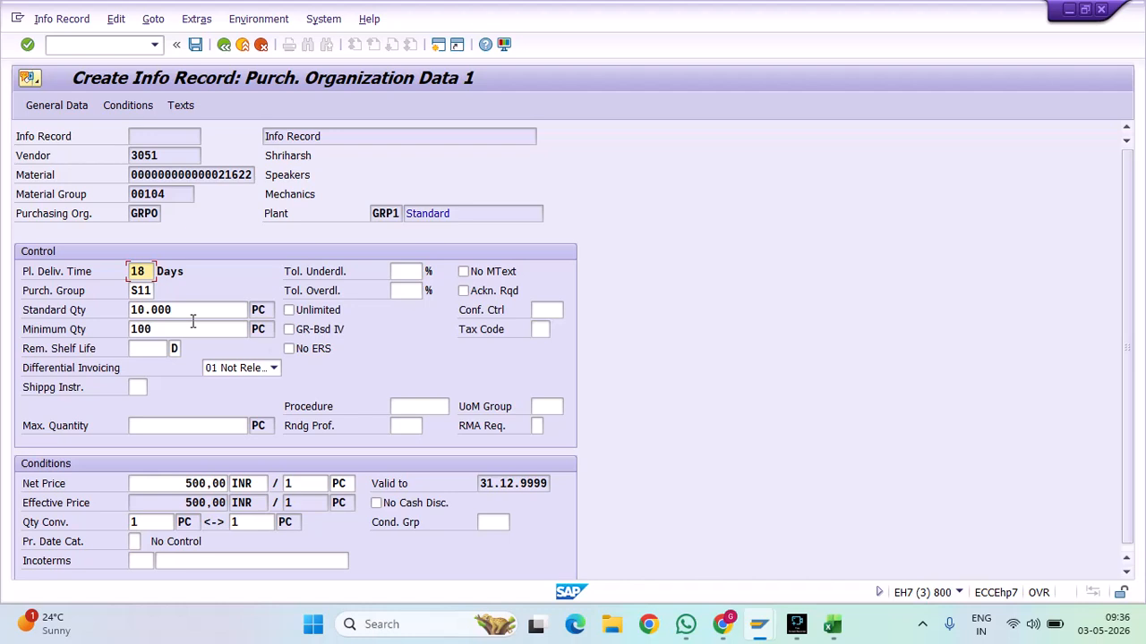
Review the first and second reminders, order unit and return agreement in General Data, and return to Purch. Organization Data 1
{"action": "left_click", "coordinate": [56, 105]}
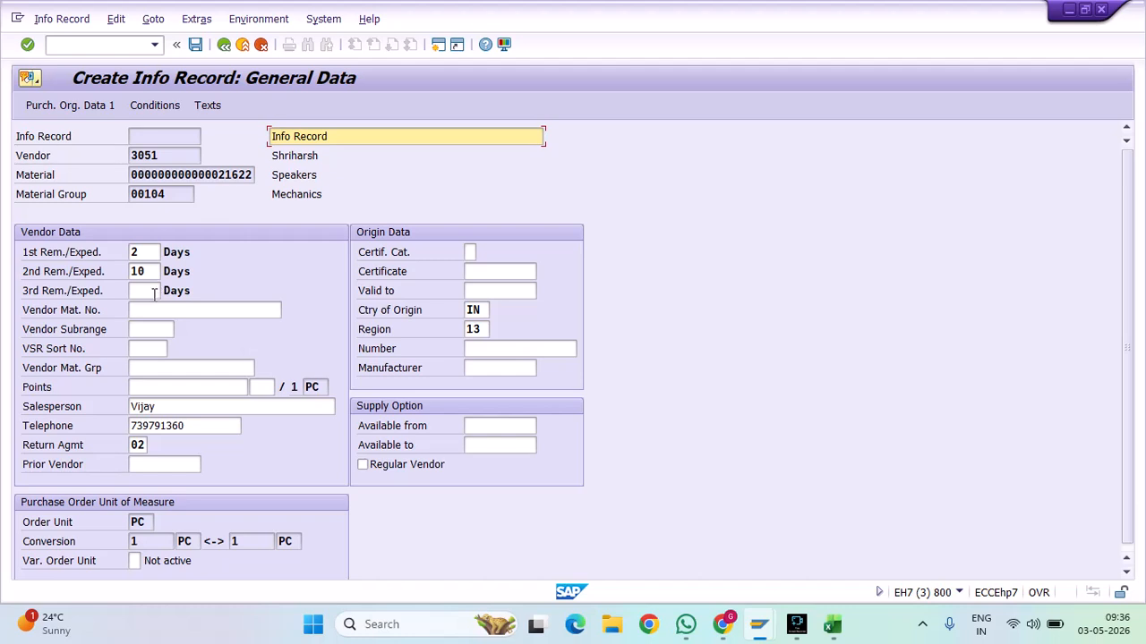
{"action": "left_click", "coordinate": [156, 253]}
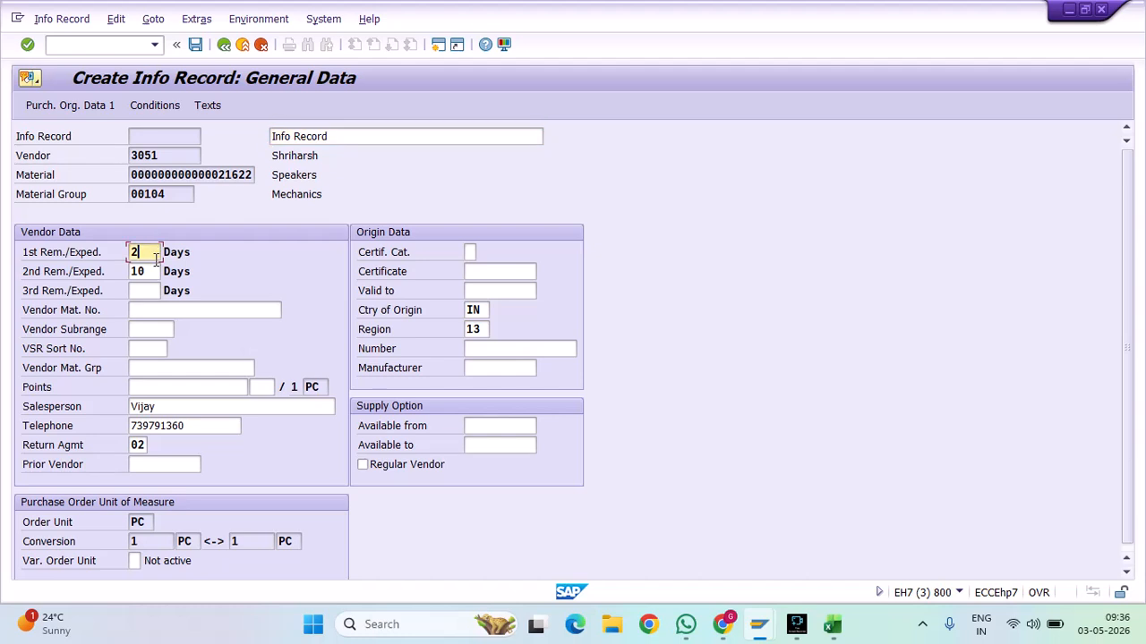
{"action": "left_click", "coordinate": [155, 272]}
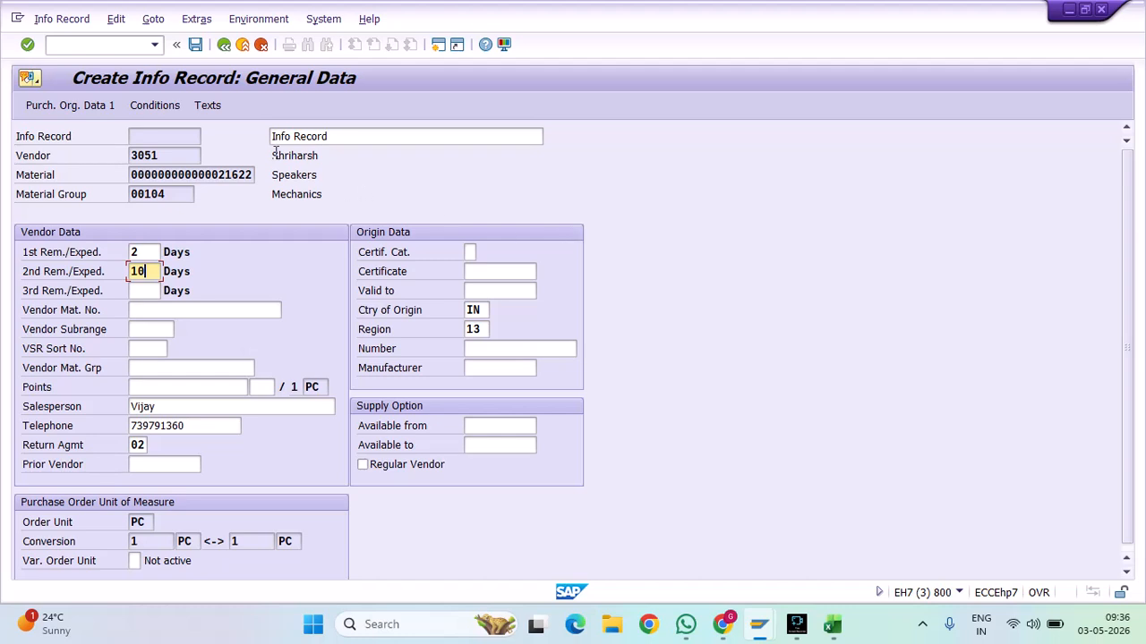
{"action": "left_click", "coordinate": [85, 108]}
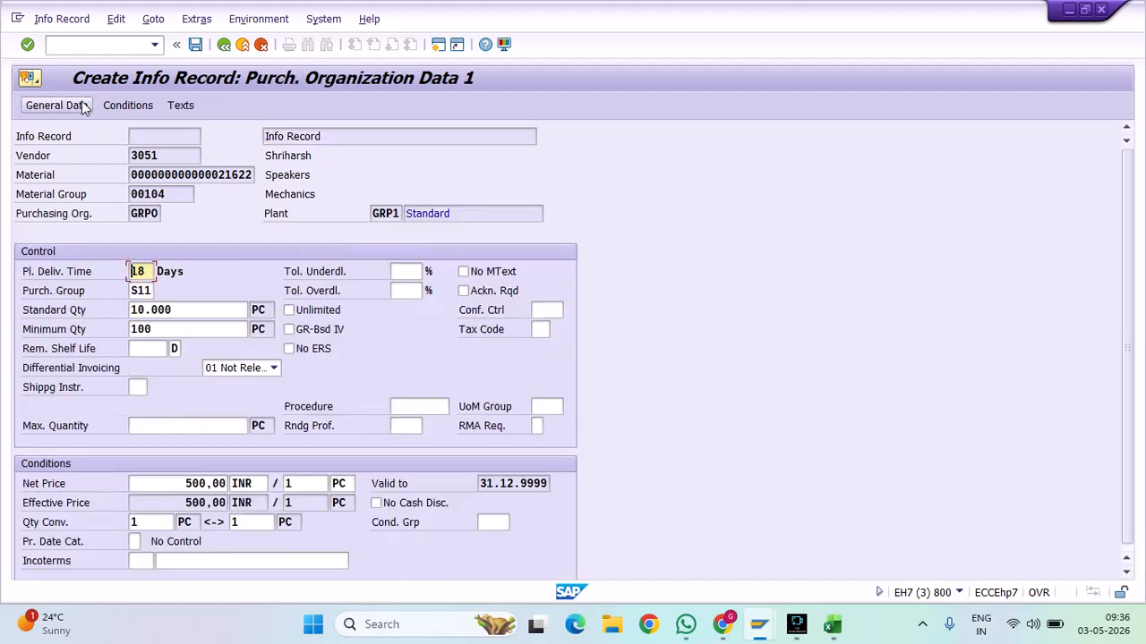
{"action": "left_click", "coordinate": [84, 105]}
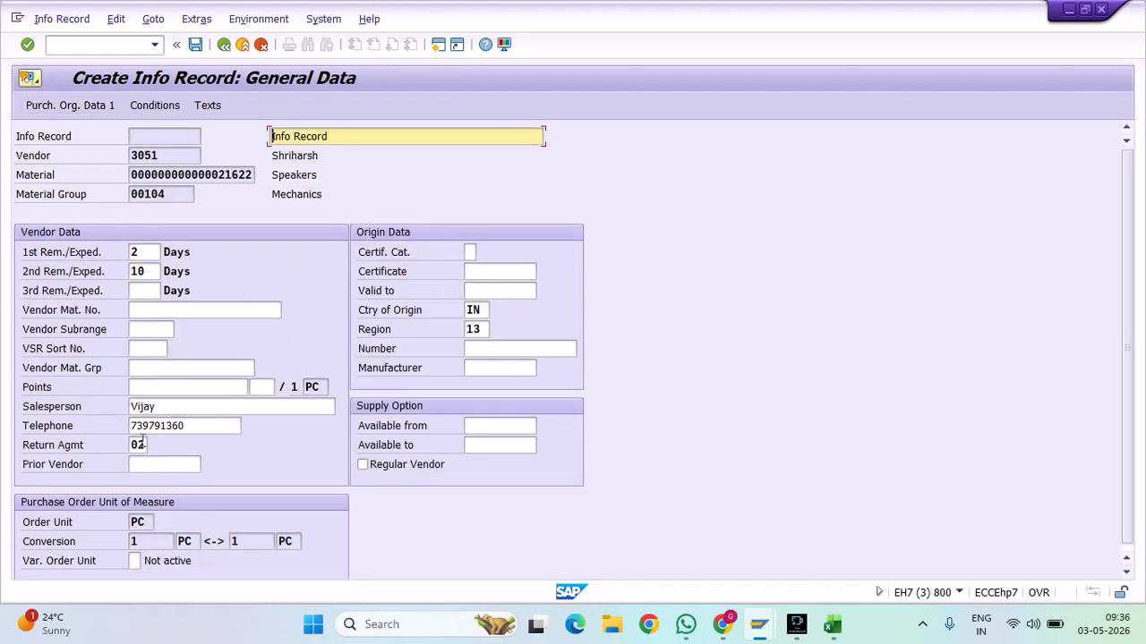
{"action": "scroll", "coordinate": [126, 474], "scroll_direction": "down", "scroll_amount": 1}
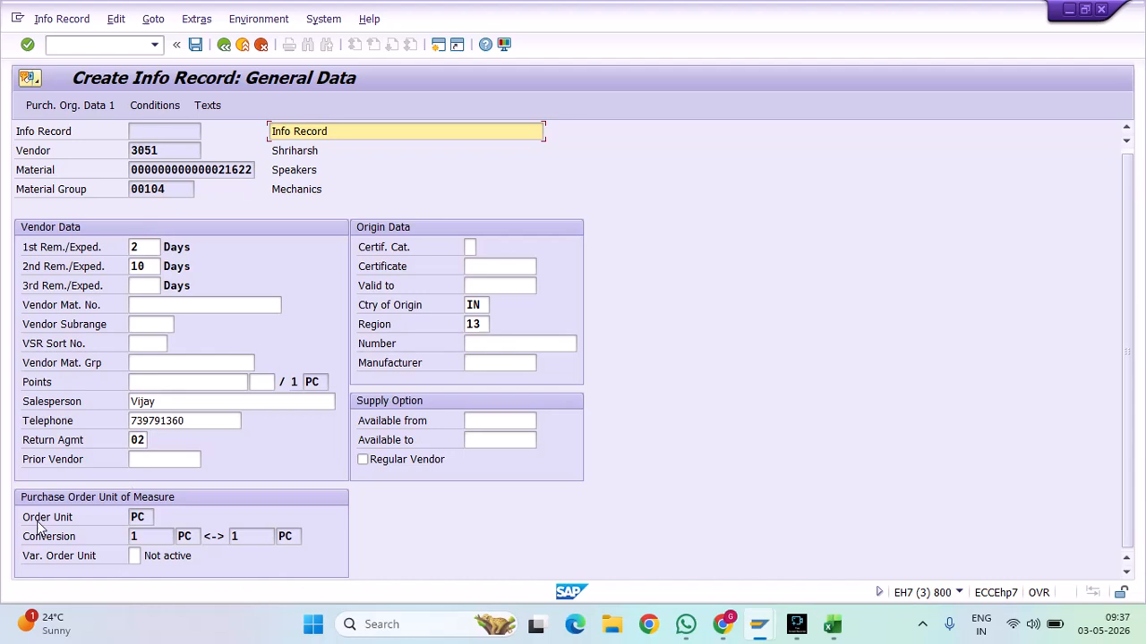
{"action": "left_click", "coordinate": [133, 440]}
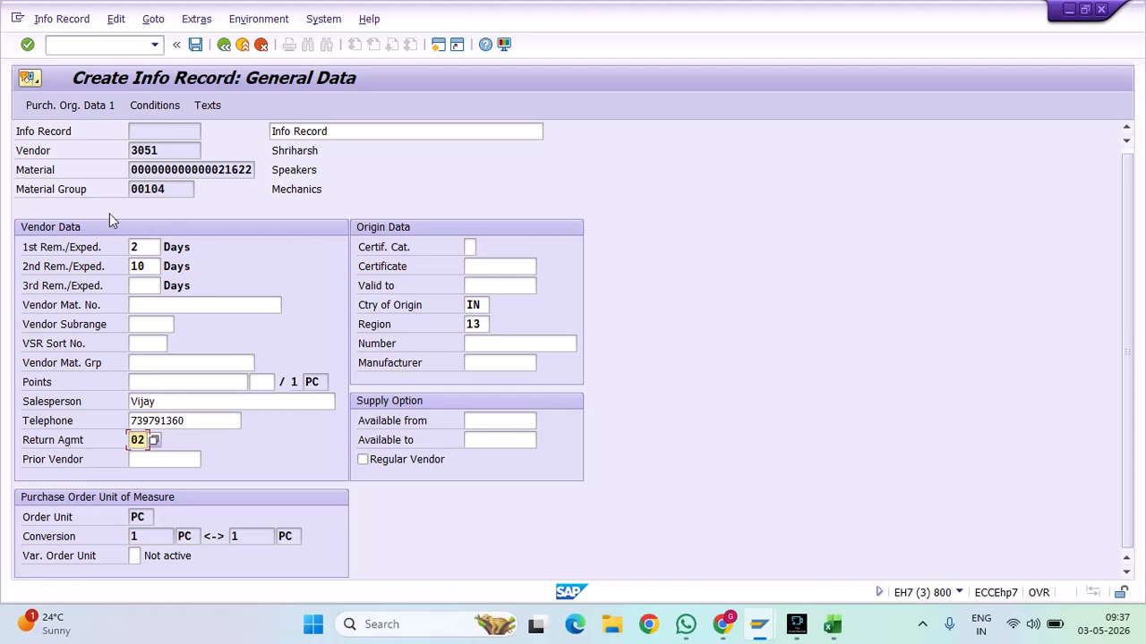
{"action": "left_click", "coordinate": [79, 104]}
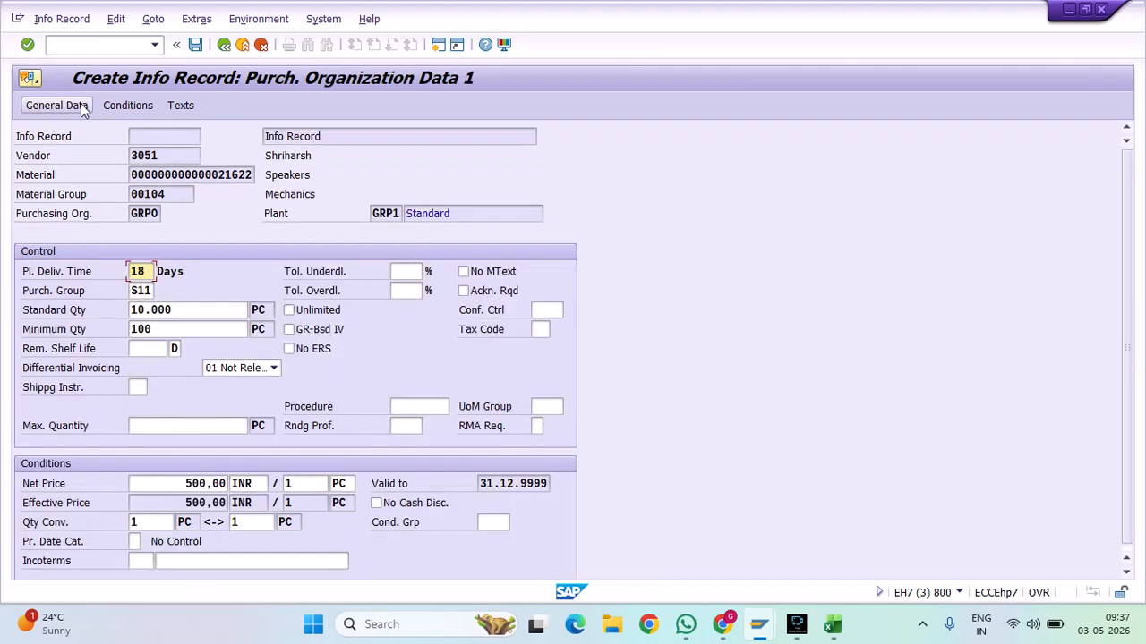
Clear the net price in the conditions of Purch. Organization Data 1
{"action": "left_click", "coordinate": [211, 309]}
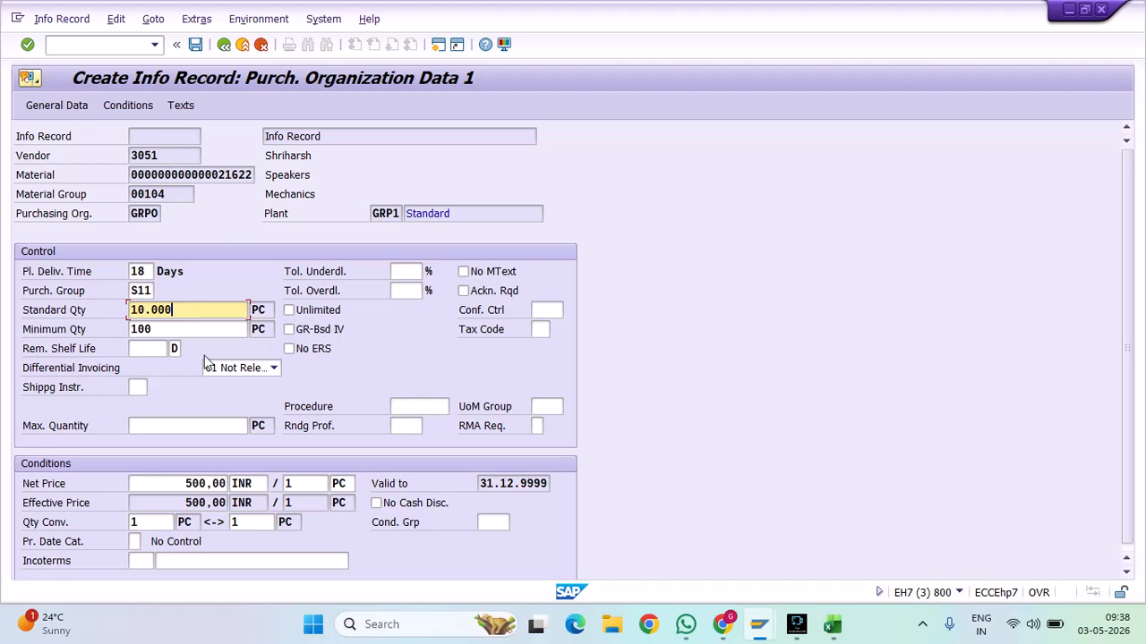
{"action": "left_click_drag", "start_coordinate": [181, 485], "coordinate": [259, 483]}
{"action": "key", "text": "Delete"}
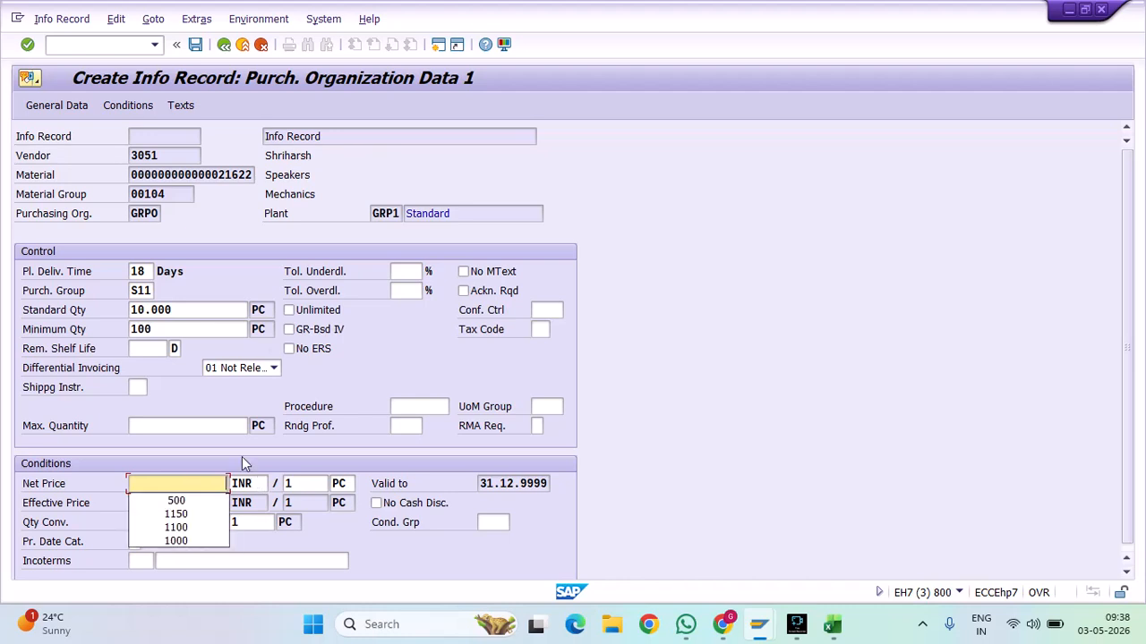
{"action": "left_click", "coordinate": [200, 421]}
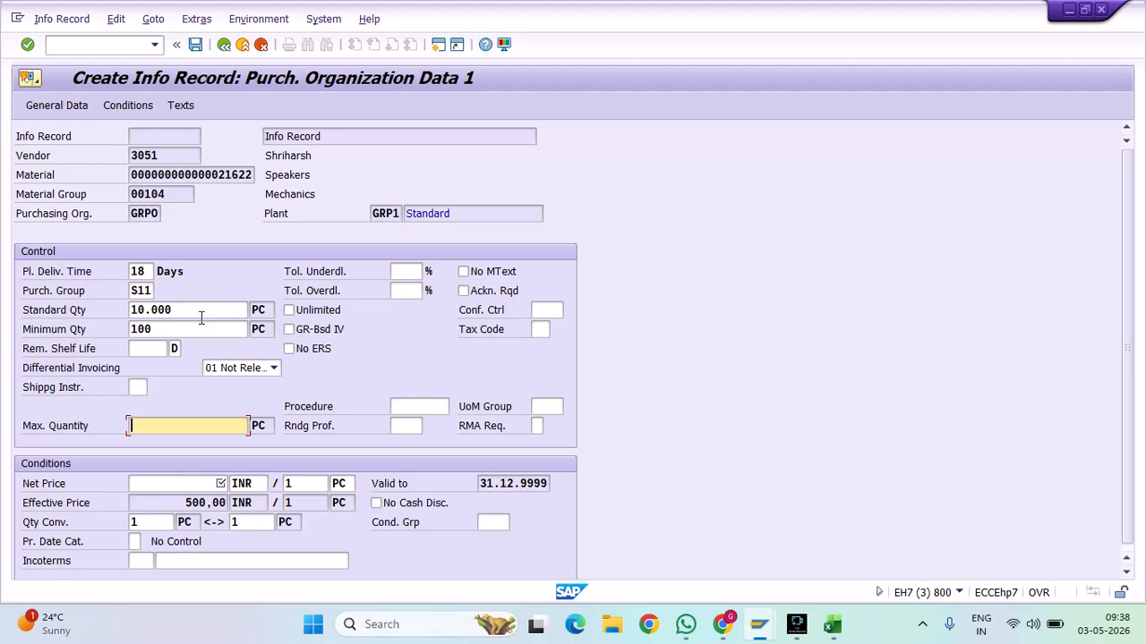
Clear the standard quantity in Purch. Organization Data 1 and try to confirm the entries without it
{"action": "left_click_drag", "start_coordinate": [199, 314], "coordinate": [31, 317]}
{"action": "key", "text": "BackSpace"}
{"action": "left_click", "coordinate": [421, 407]}
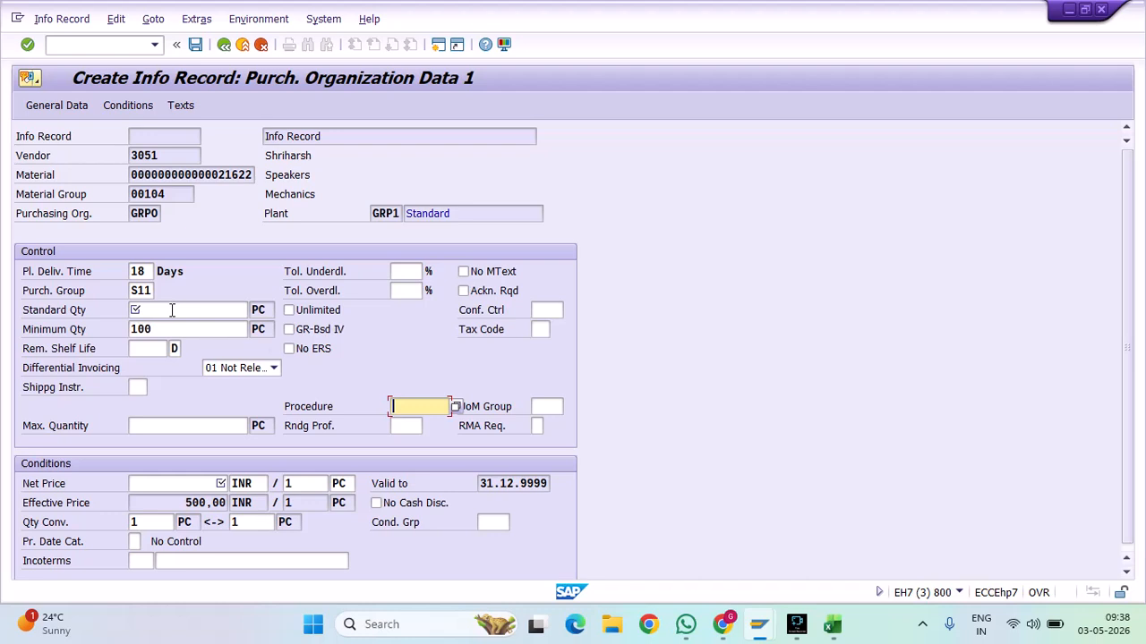
{"action": "key", "text": "Return"}
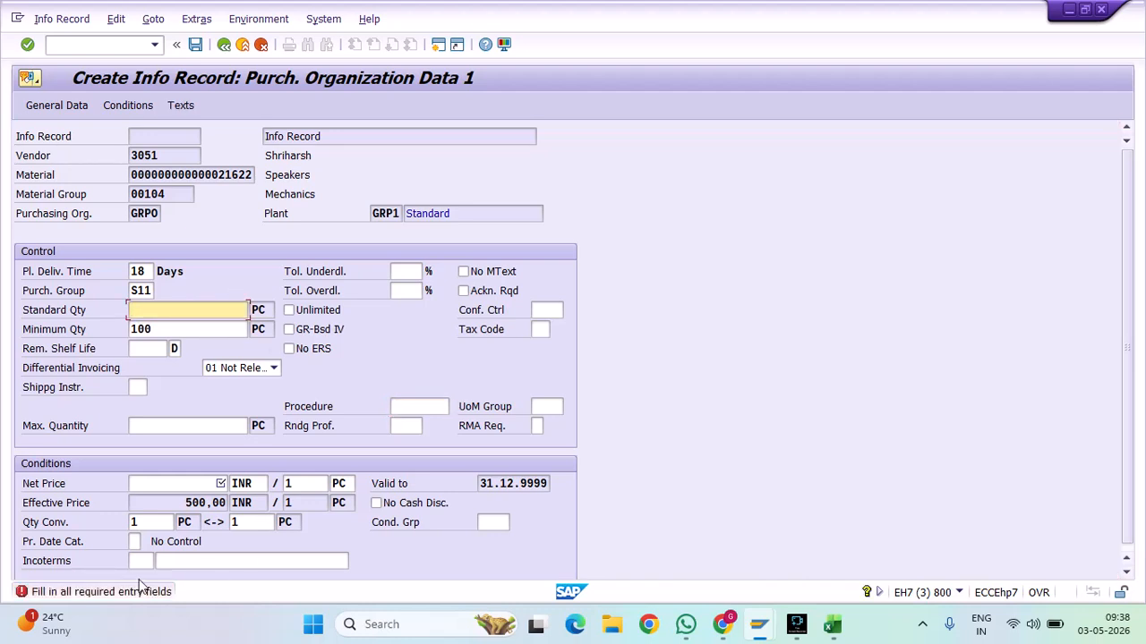
Set the standard quantity to 10000 PC and the net price to 500 INR, and confirm the entries
{"action": "type", "text": "1"}
{"action": "left_click", "coordinate": [165, 327]}
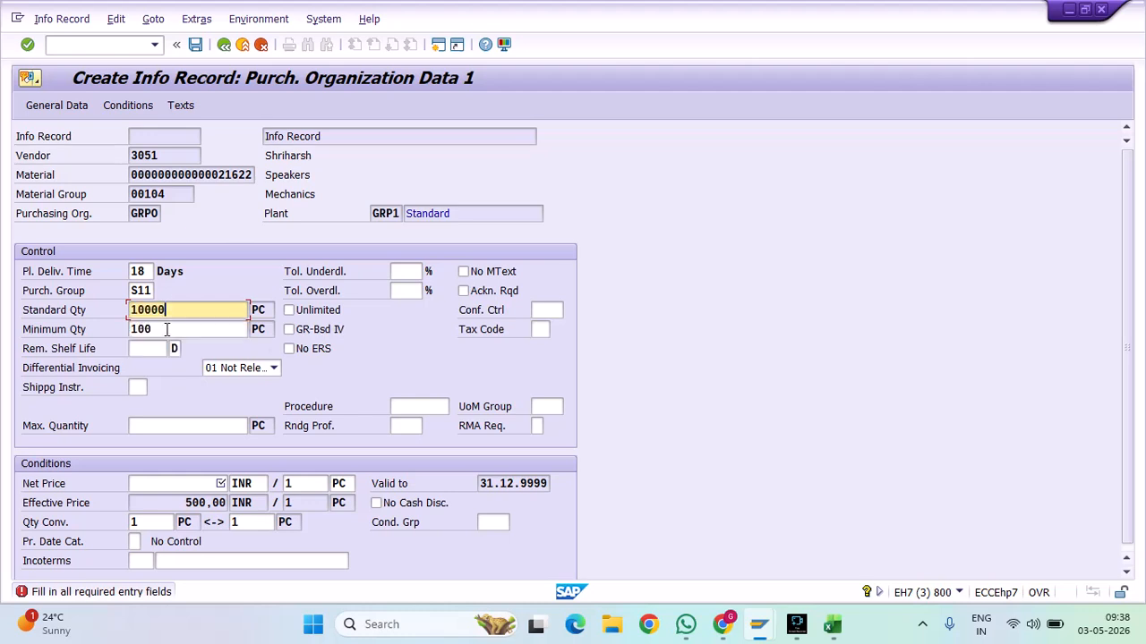
{"action": "left_click", "coordinate": [196, 482]}
{"action": "type", "text": "5"}
{"action": "left_click", "coordinate": [202, 499]}
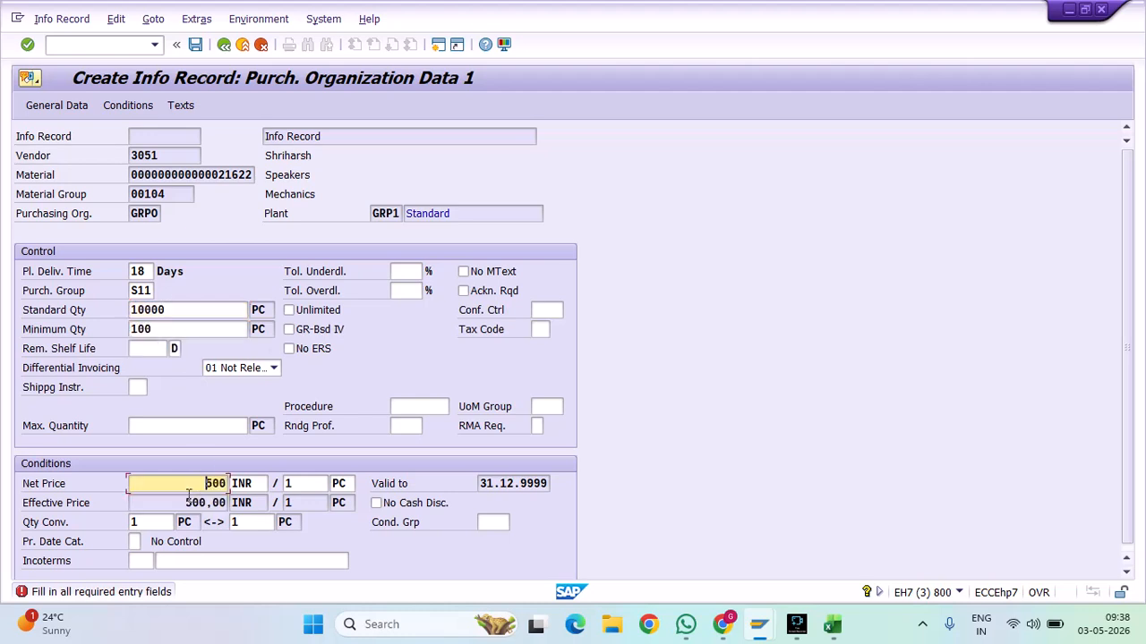
{"action": "key", "text": "Return"}
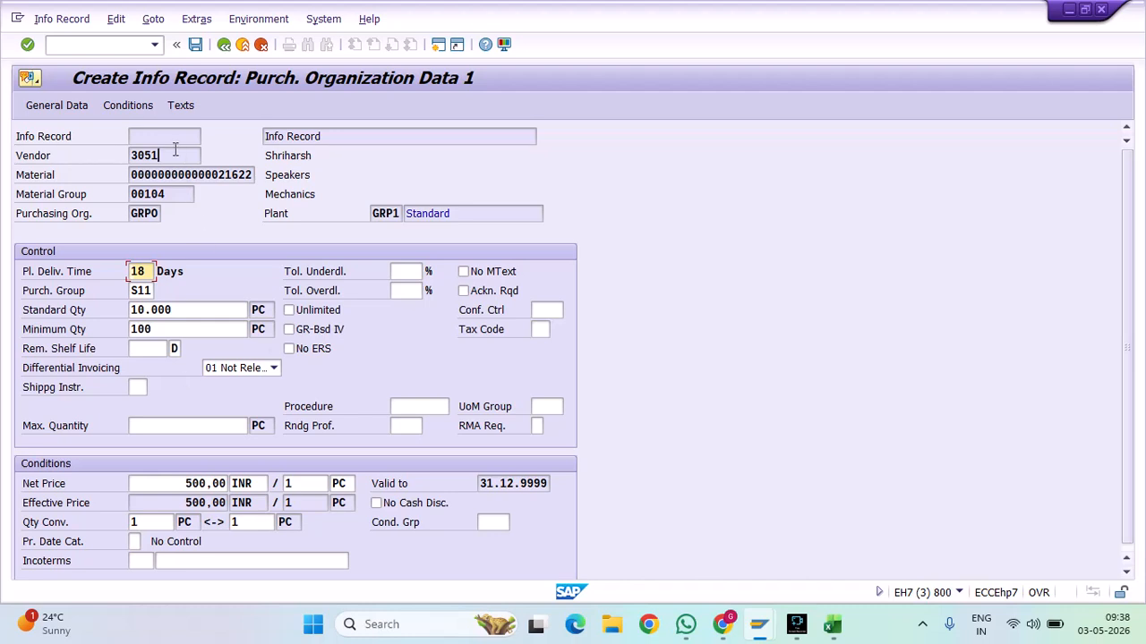
Review the vendor and material combination in the header of Purch. Organization Data 1
{"action": "left_click_drag", "start_coordinate": [176, 154], "coordinate": [130, 156]}
{"action": "left_click_drag", "start_coordinate": [254, 172], "coordinate": [219, 171]}
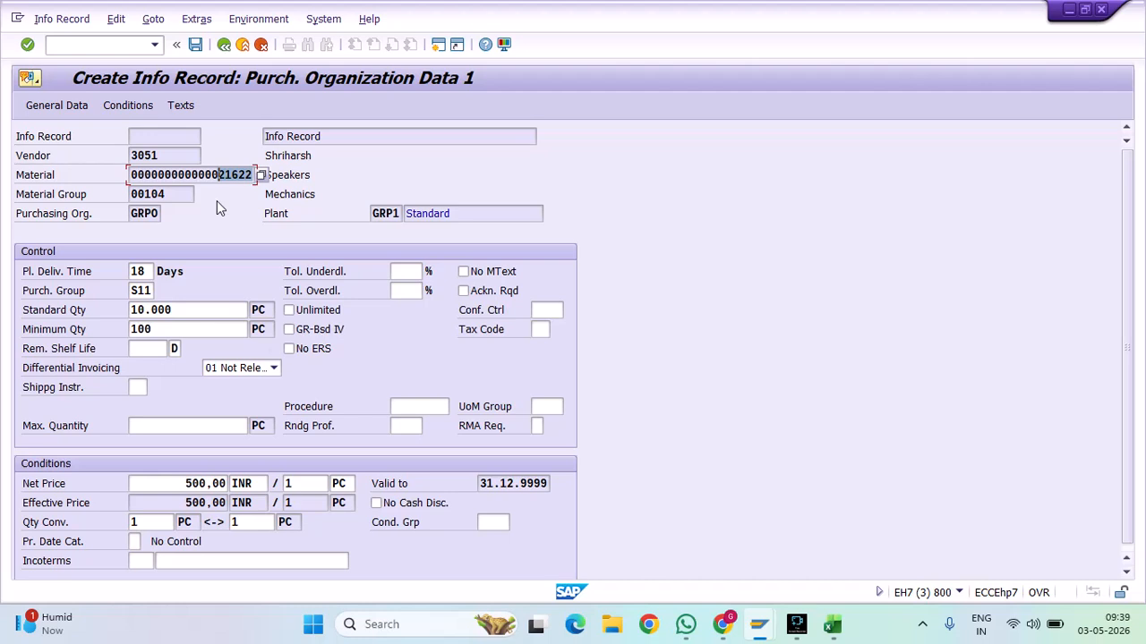
{"action": "left_click_drag", "start_coordinate": [163, 155], "coordinate": [131, 155]}
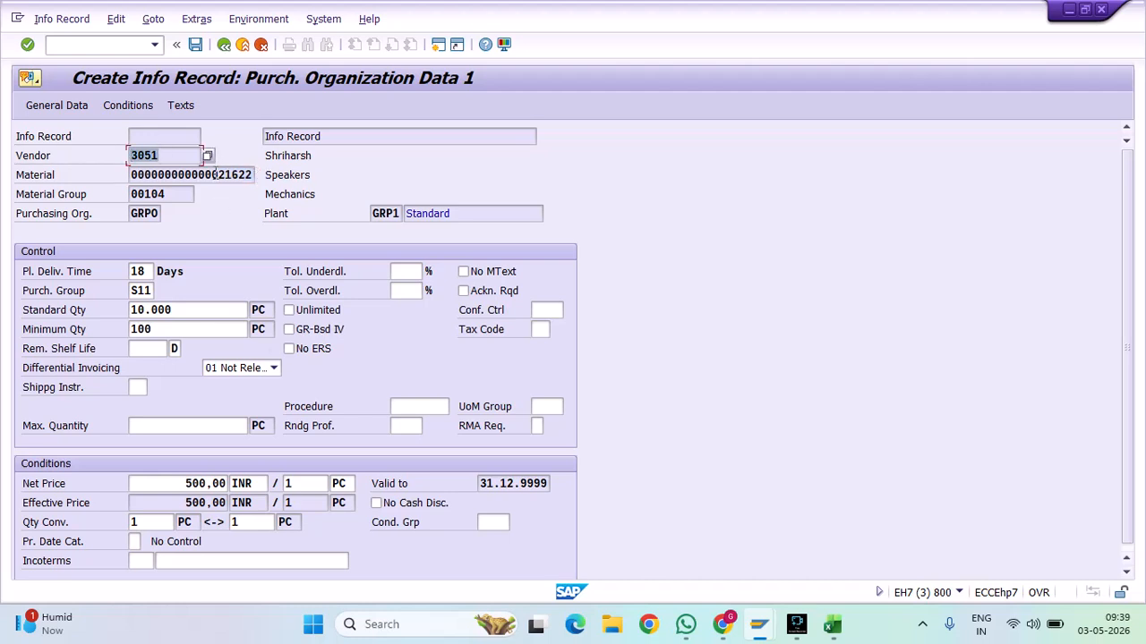
{"action": "left_click_drag", "start_coordinate": [215, 174], "coordinate": [247, 176]}
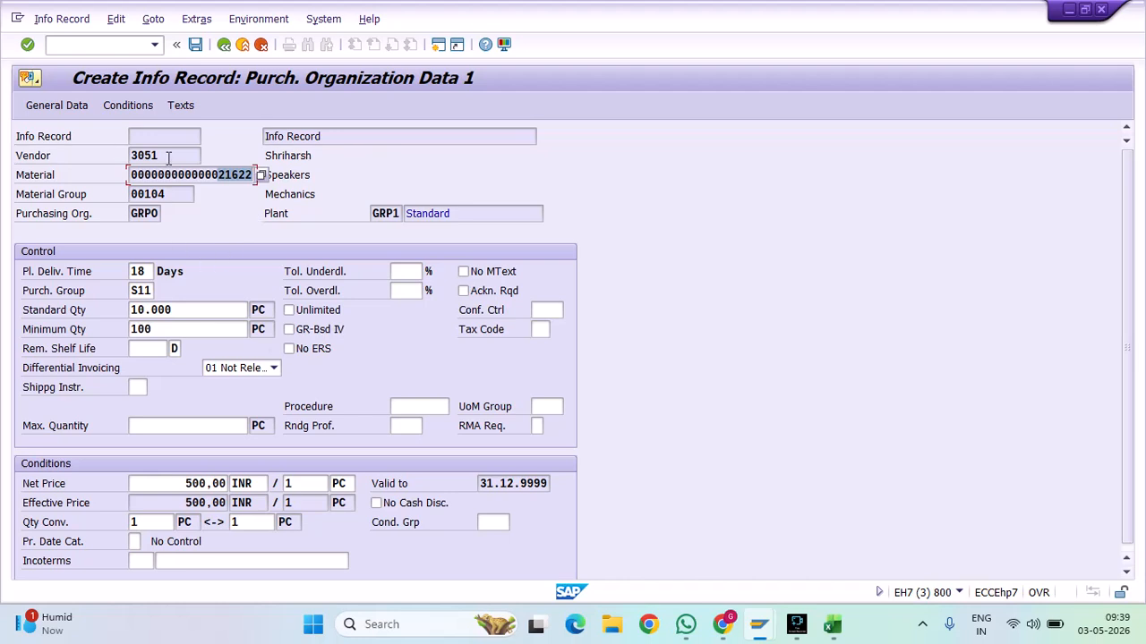
{"action": "left_click_drag", "start_coordinate": [168, 158], "coordinate": [87, 154]}
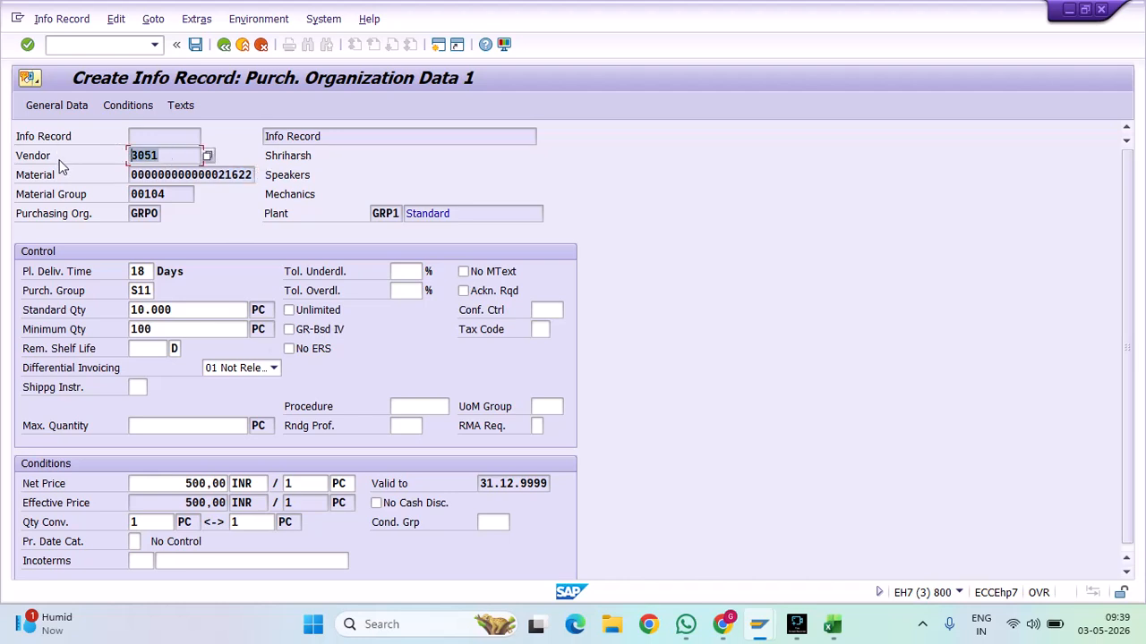
{"action": "left_click", "coordinate": [170, 158]}
Open the conditions and examine the PB00 gross price line in the condition supplements
{"action": "left_click", "coordinate": [125, 108]}
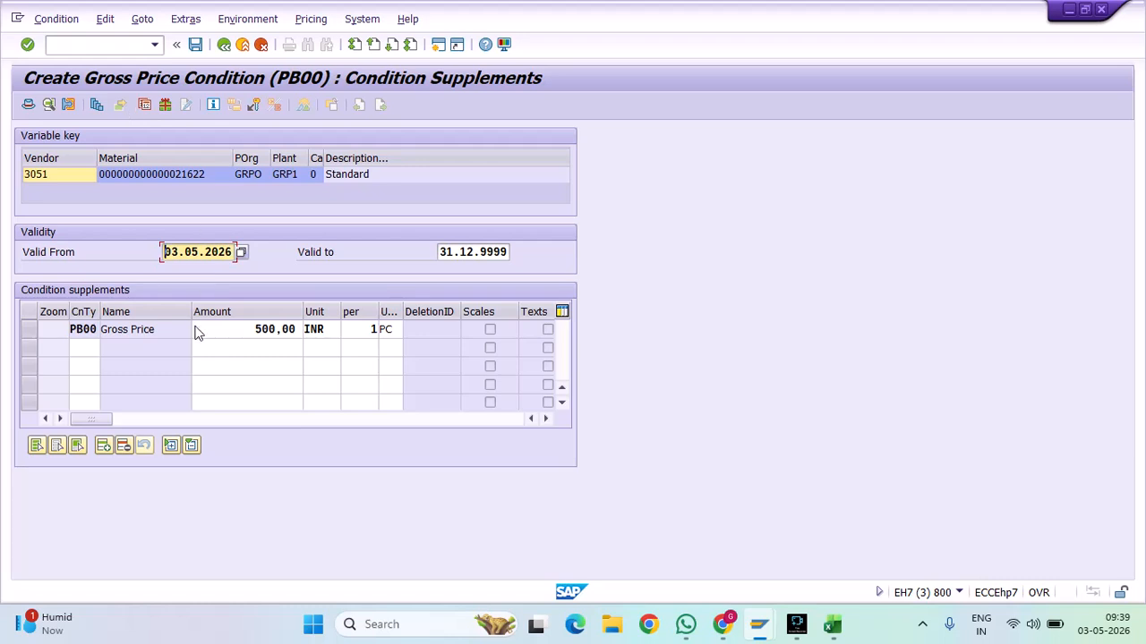
{"action": "left_click", "coordinate": [93, 330]}
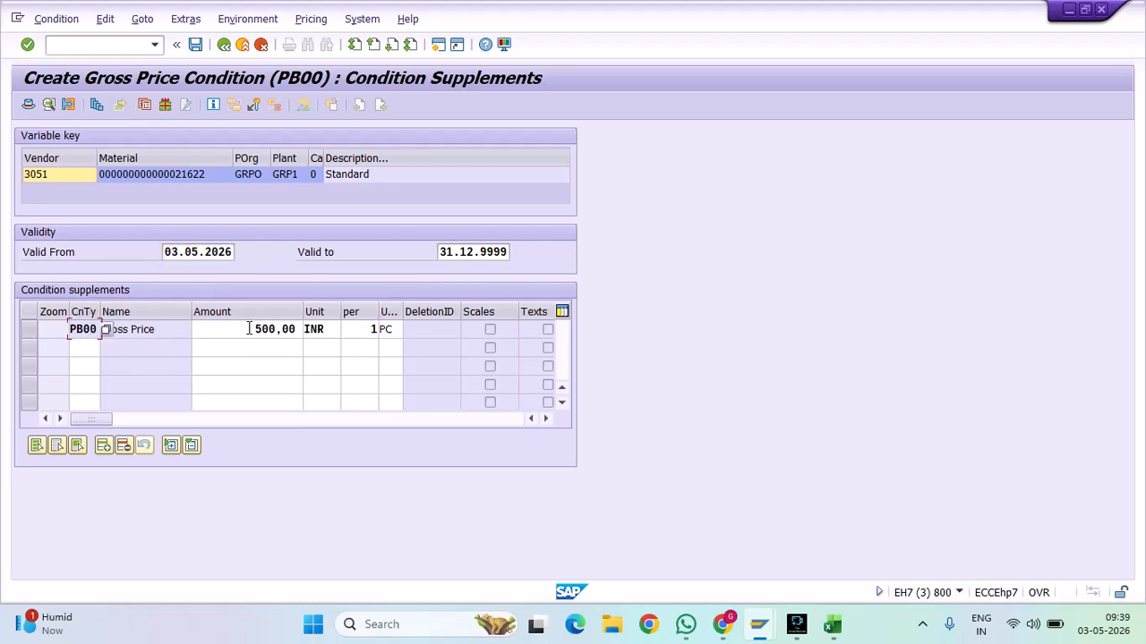
{"action": "left_click", "coordinate": [71, 349]}
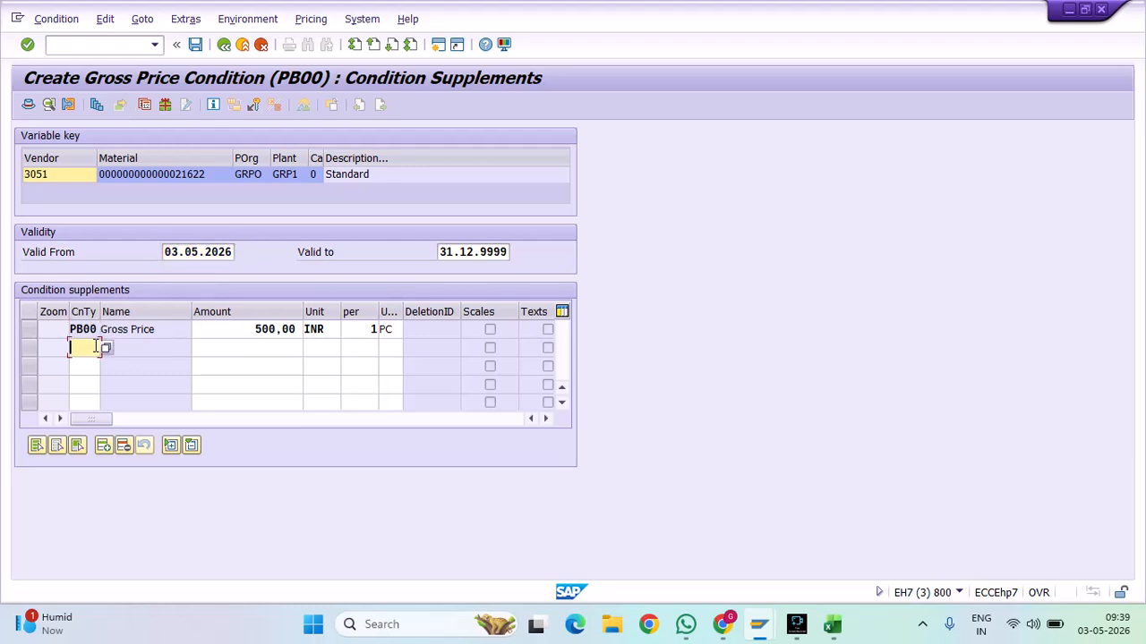
{"action": "left_click", "coordinate": [94, 348]}
{"action": "left_click", "coordinate": [148, 331]}
Add condition type RA01 (Discount % on Gross) below the gross price with an amount of 5 %
{"action": "left_click", "coordinate": [92, 350]}
{"action": "left_click", "coordinate": [106, 351]}
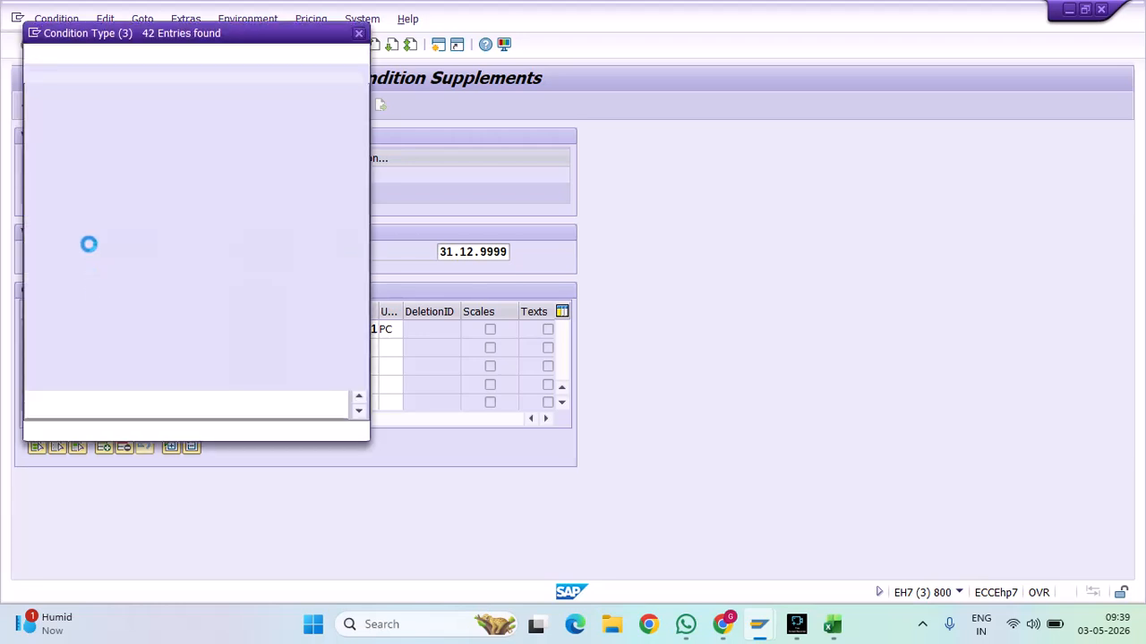
{"action": "scroll", "coordinate": [57, 268], "scroll_direction": "down", "scroll_amount": 3}
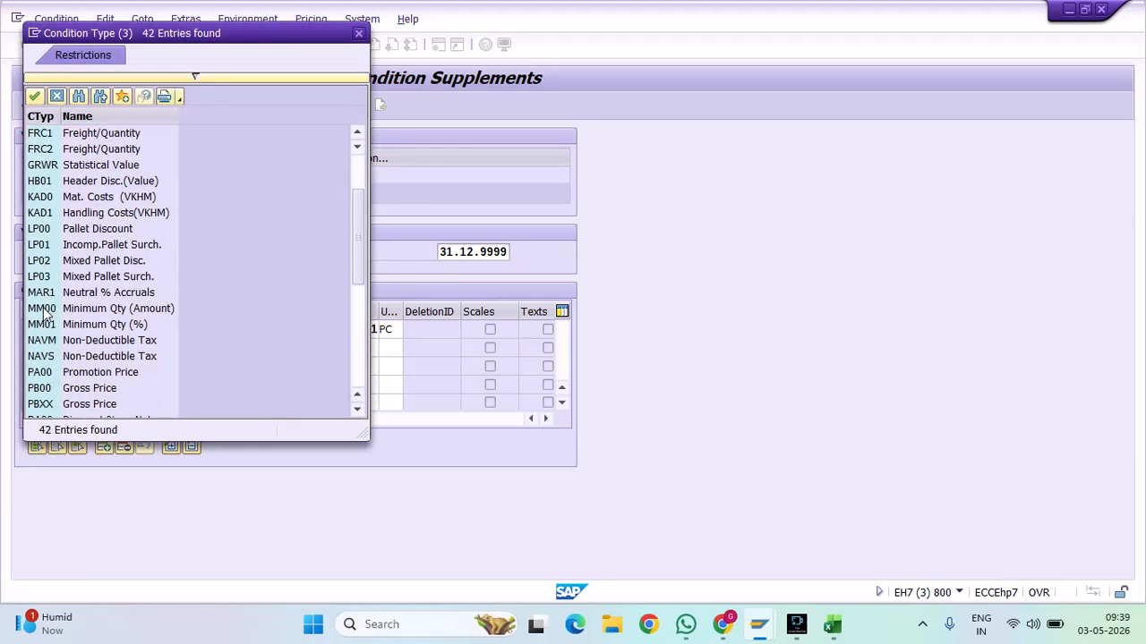
{"action": "scroll", "coordinate": [61, 285], "scroll_direction": "down", "scroll_amount": 2}
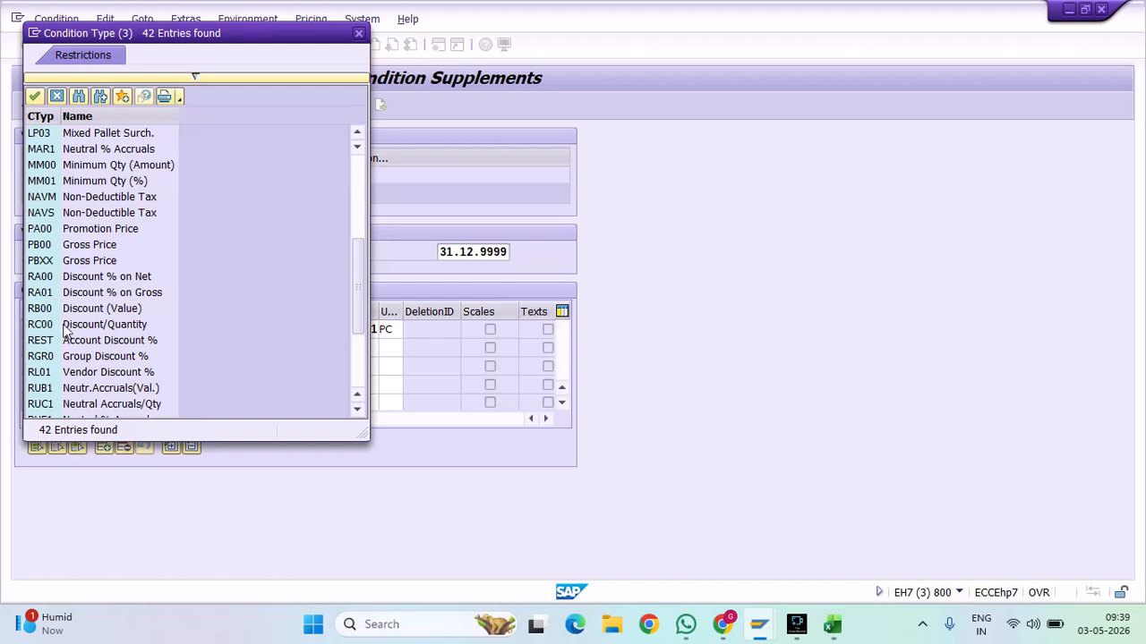
{"action": "left_click", "coordinate": [47, 295]}
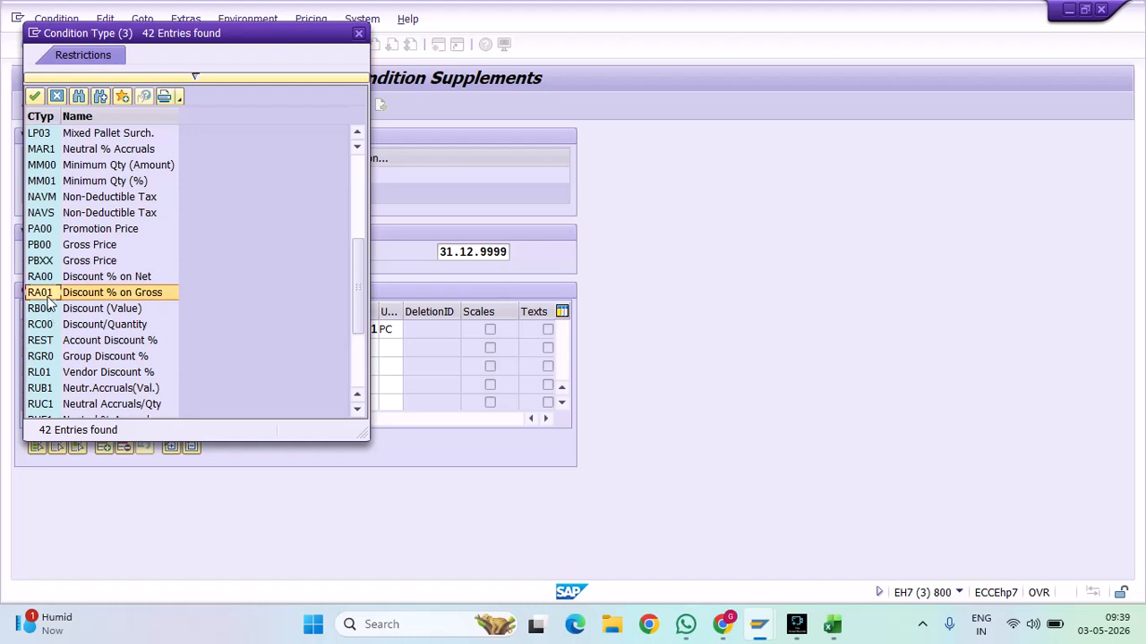
{"action": "left_click", "coordinate": [101, 280]}
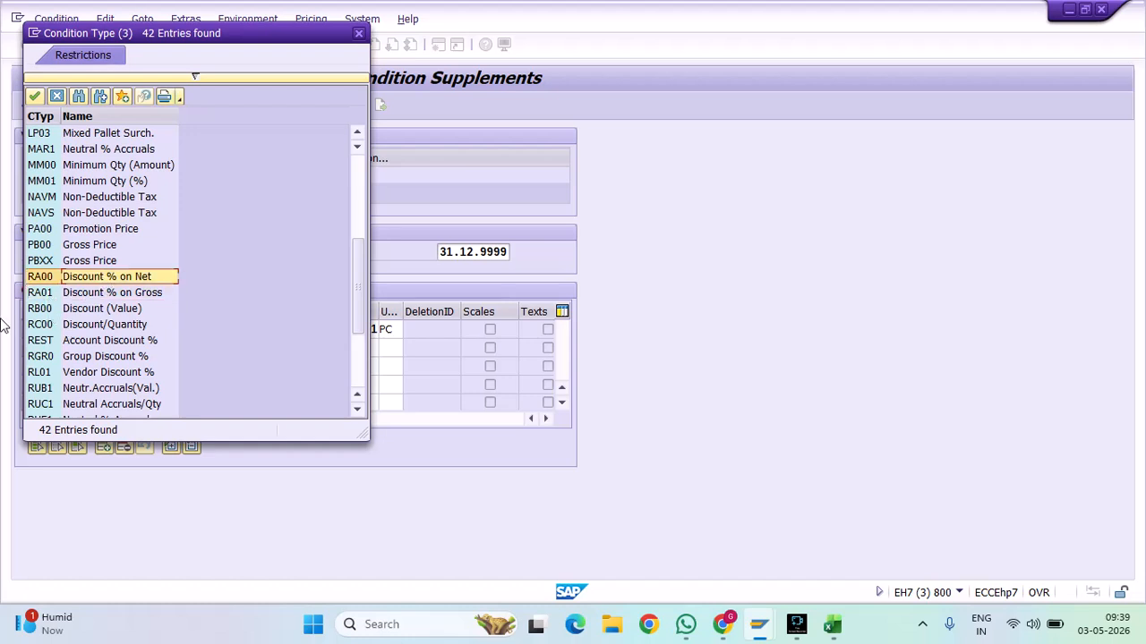
{"action": "left_click", "coordinate": [87, 297]}
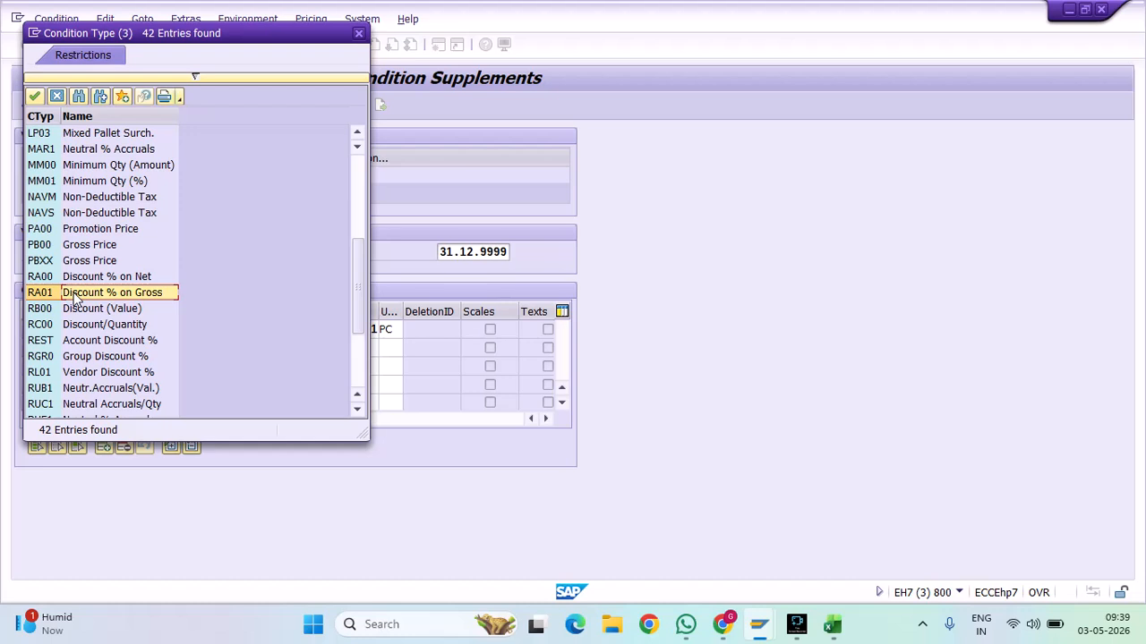
{"action": "double_click", "coordinate": [76, 299]}
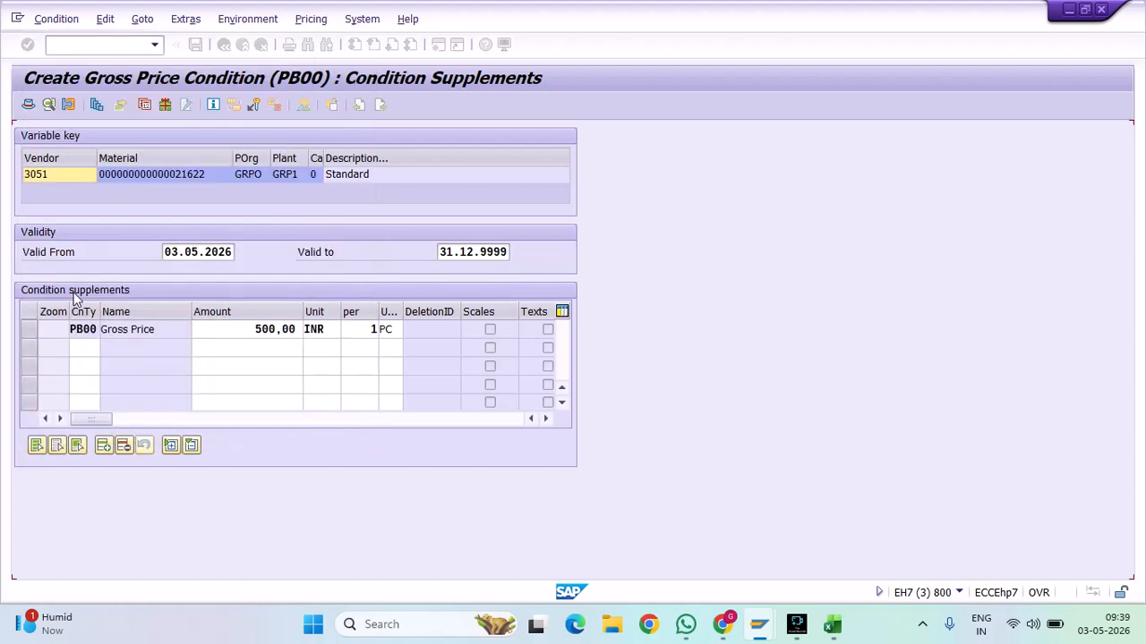
{"action": "left_click", "coordinate": [269, 348]}
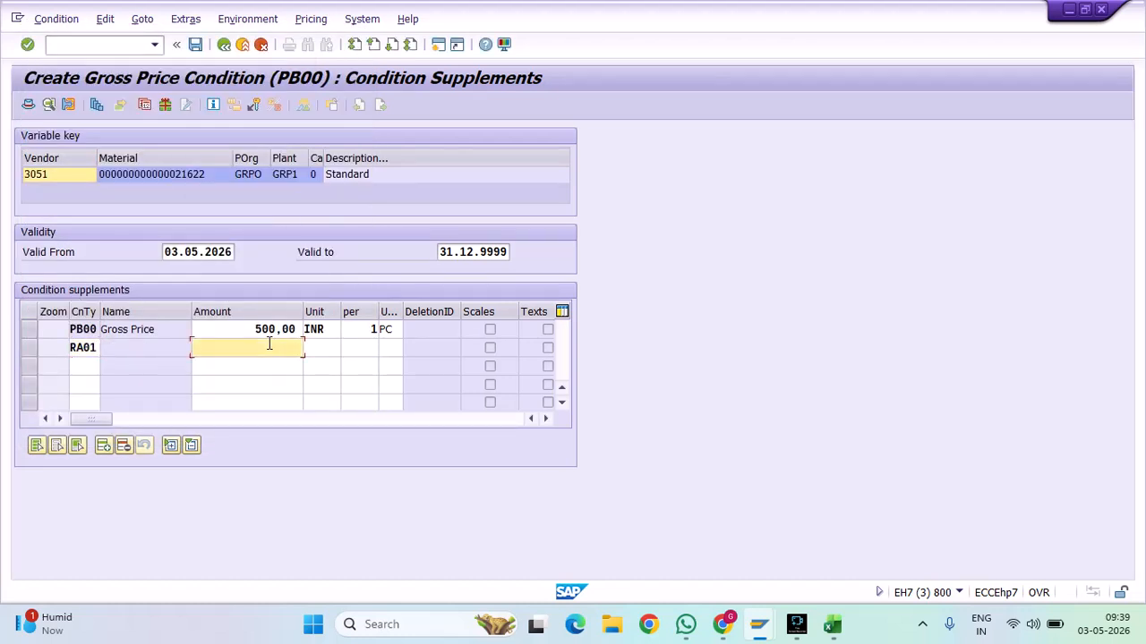
{"action": "type", "text": "5"}
{"action": "key", "text": "Return"}
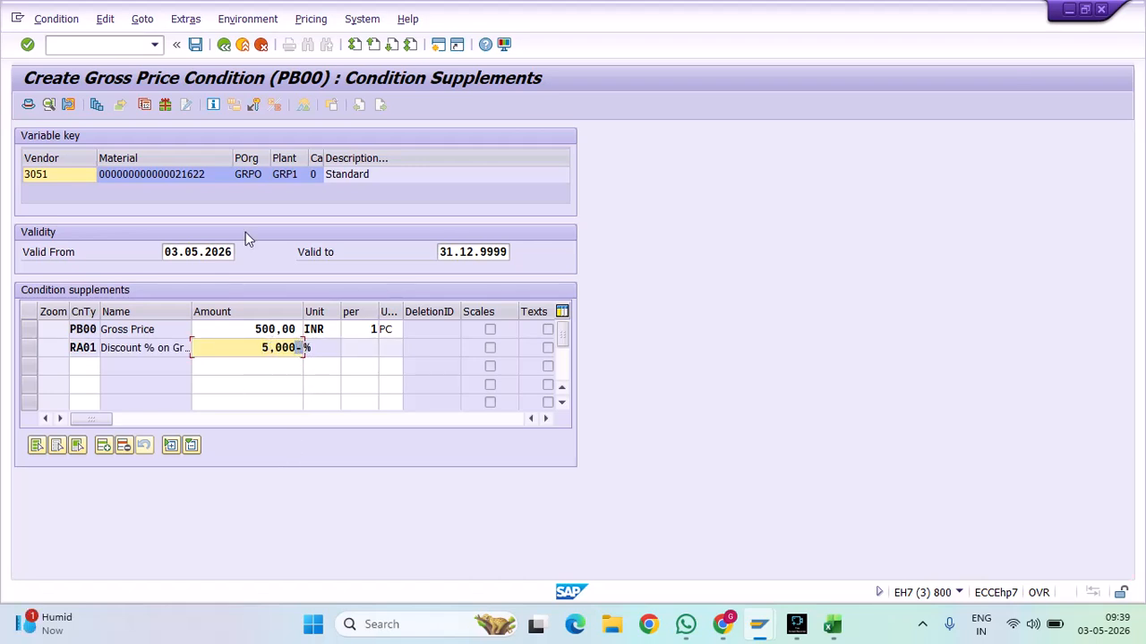
Check the resulting net price in Purch. Organization Data 1, view the condition supplements once more and come back
{"action": "left_click", "coordinate": [226, 45]}
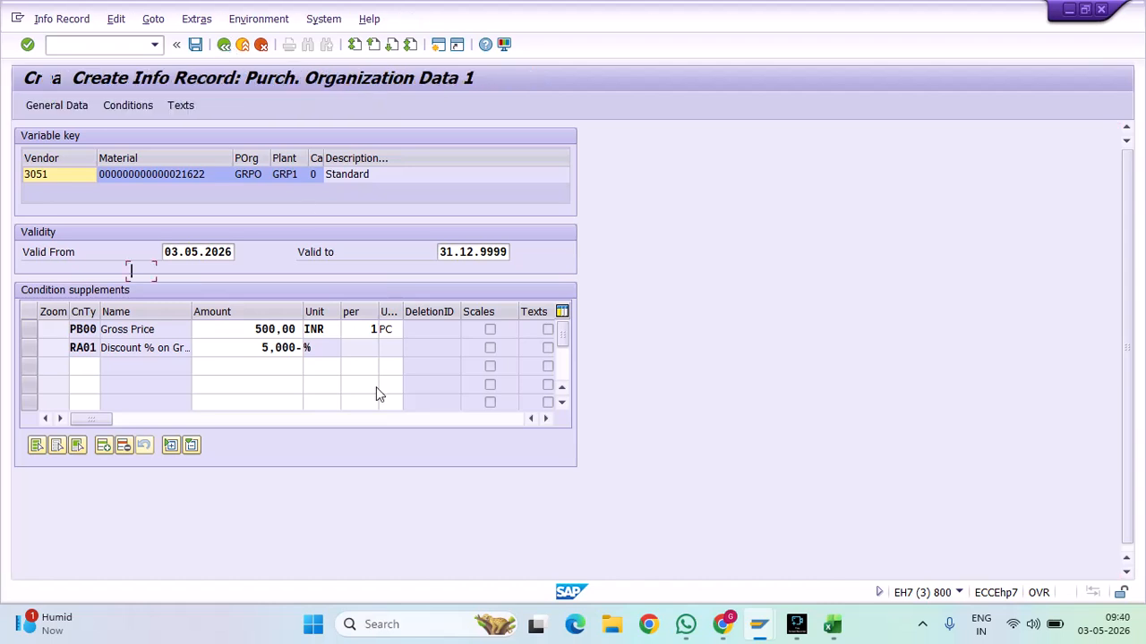
{"action": "left_click_drag", "start_coordinate": [177, 486], "coordinate": [234, 484]}
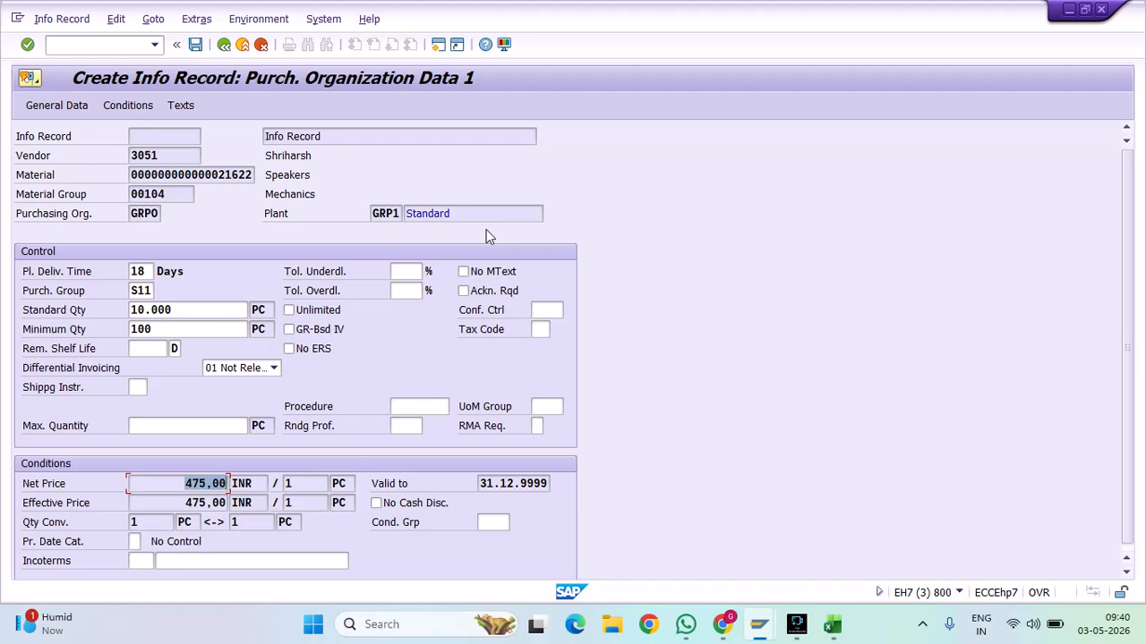
{"action": "left_click", "coordinate": [145, 106]}
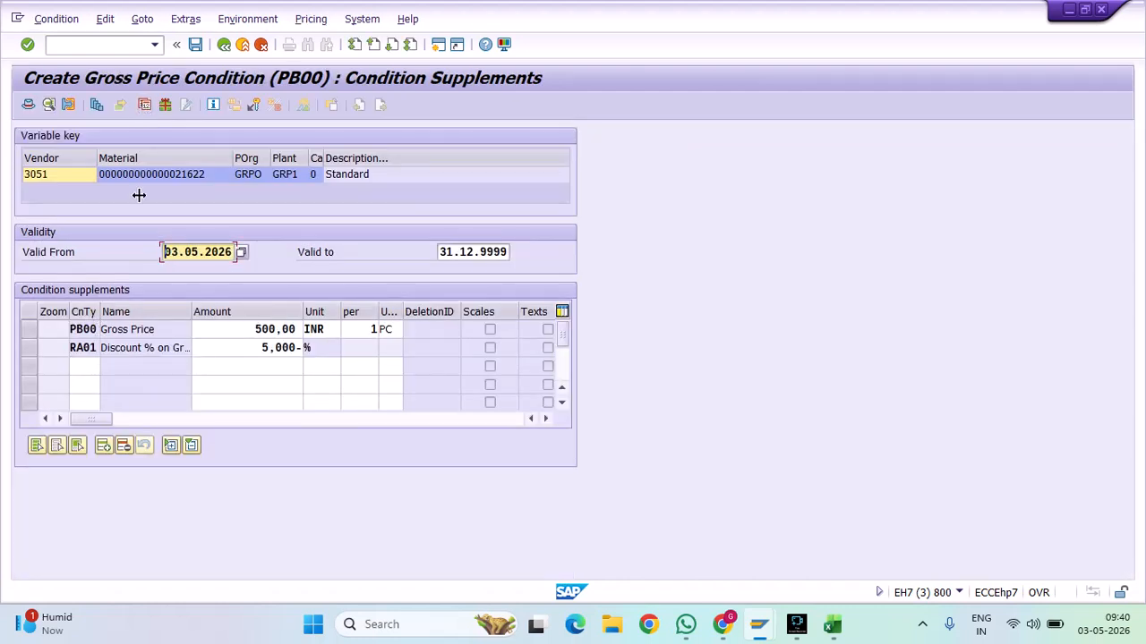
{"action": "left_click", "coordinate": [223, 45]}
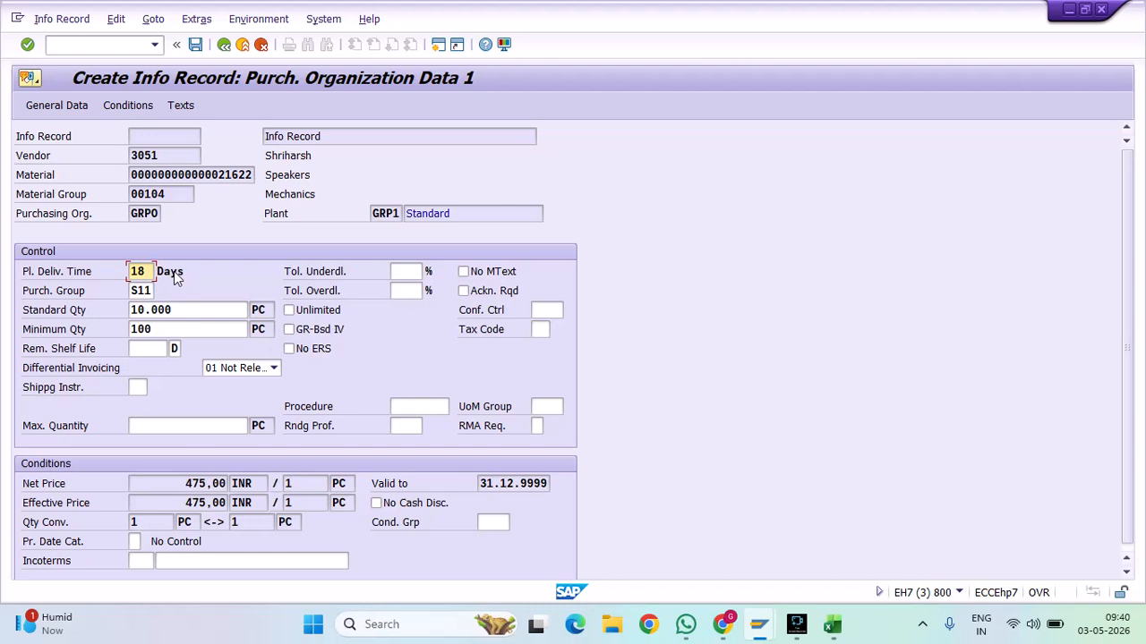
Add a scale from 100 PC to the PB00 gross price condition and return to the condition supplements
{"action": "left_click", "coordinate": [129, 105]}
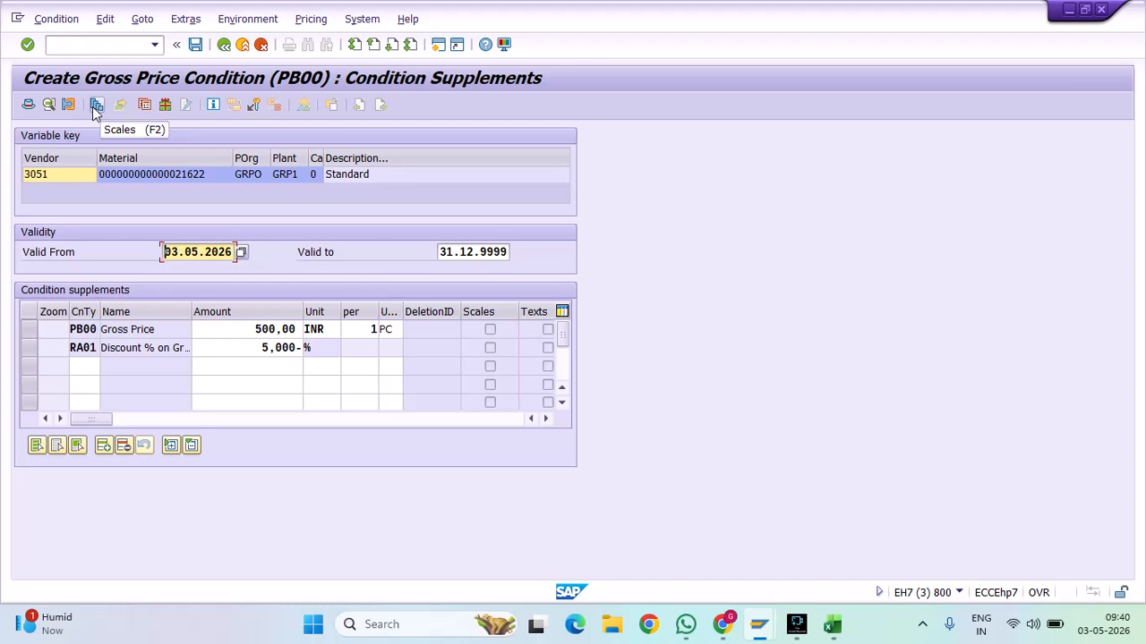
{"action": "left_click", "coordinate": [32, 327]}
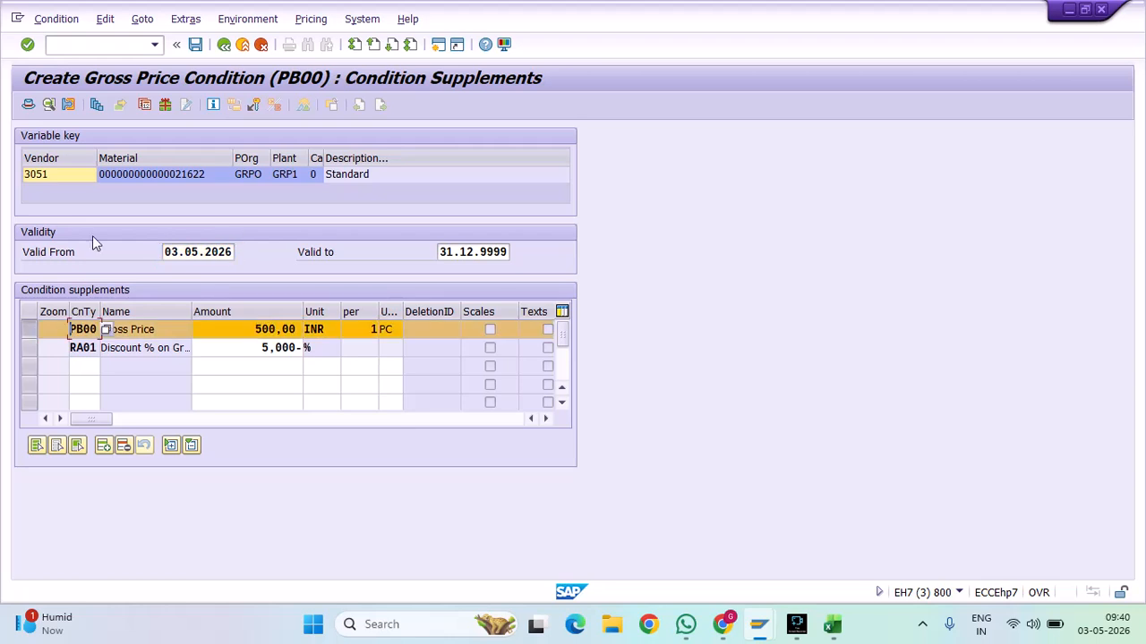
{"action": "left_click", "coordinate": [96, 104]}
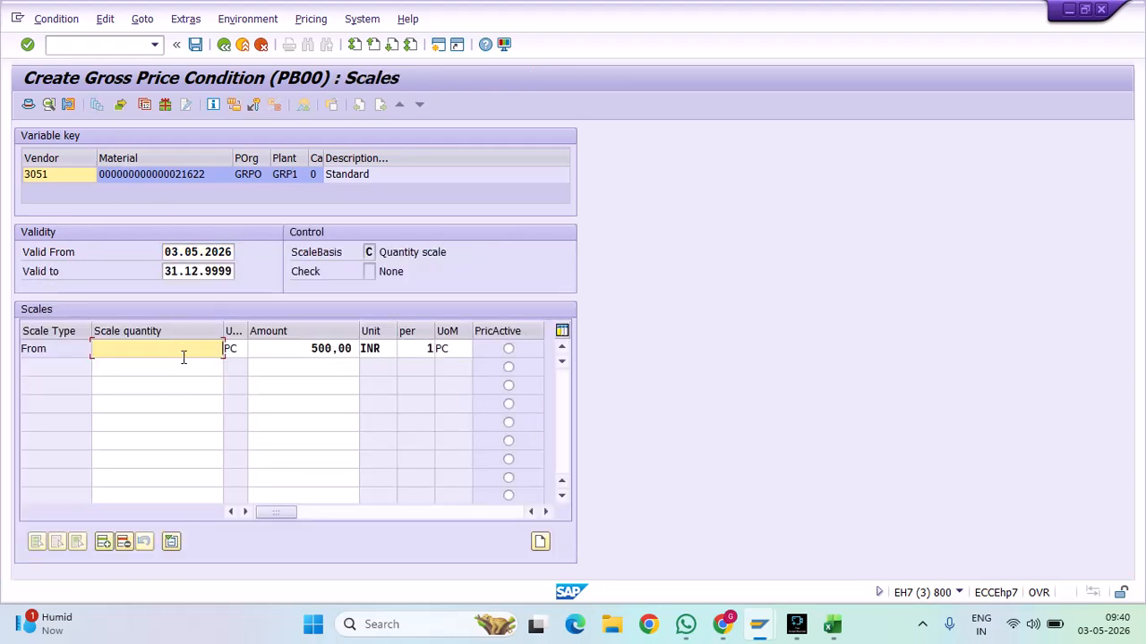
{"action": "type", "text": "100"}
{"action": "double_click", "coordinate": [301, 357]}
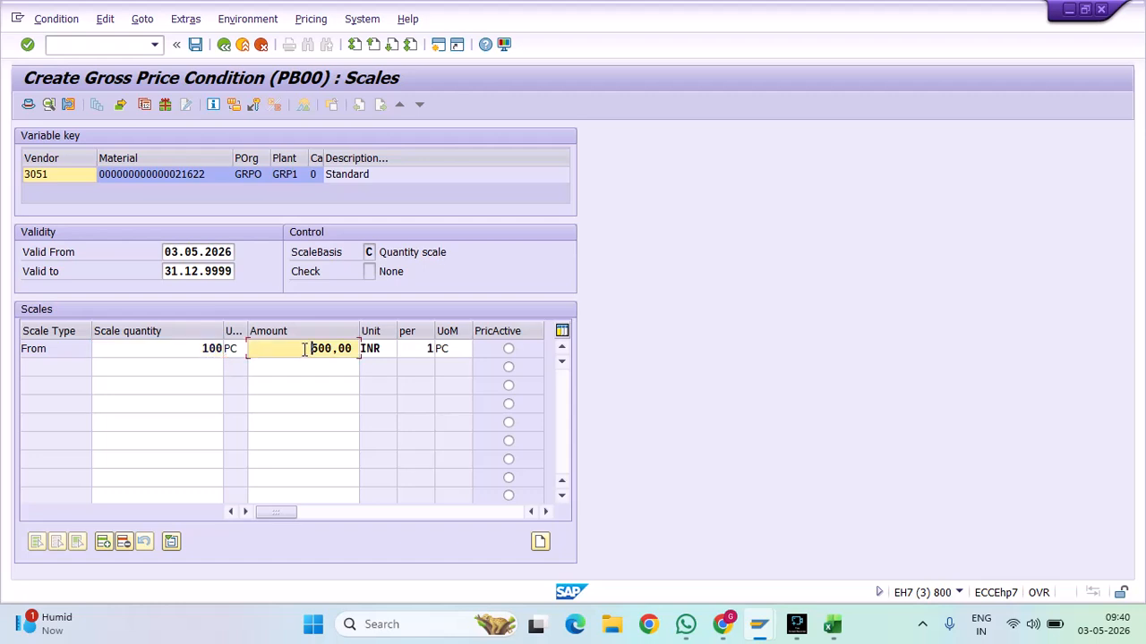
{"action": "left_click", "coordinate": [224, 45]}
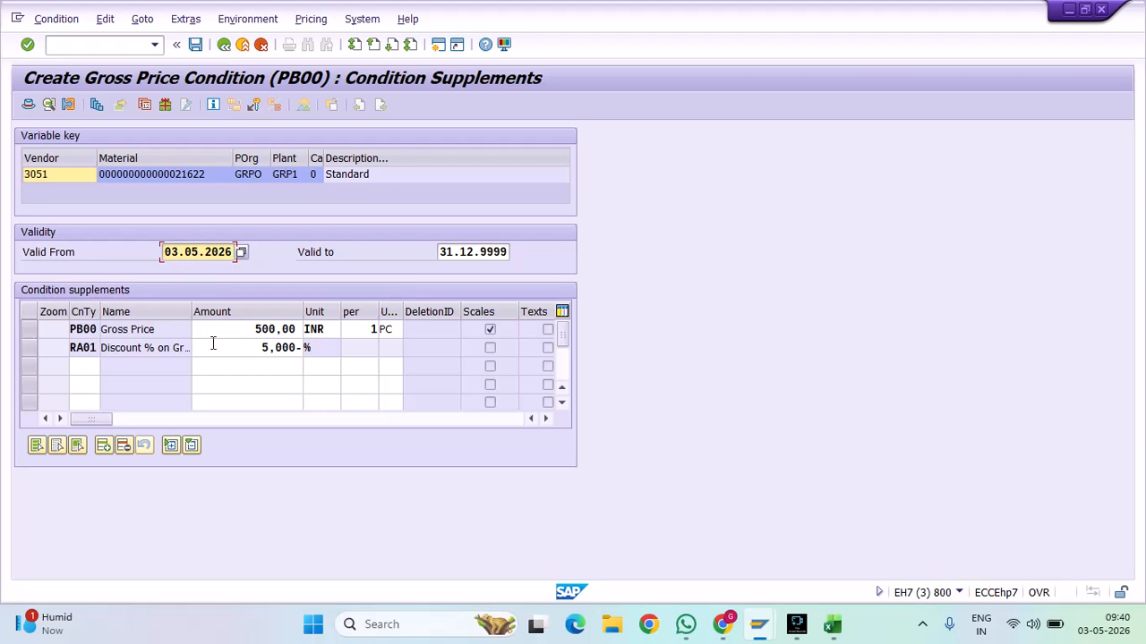
Delete the RA01 discount line from the condition supplements
{"action": "left_click", "coordinate": [32, 349]}
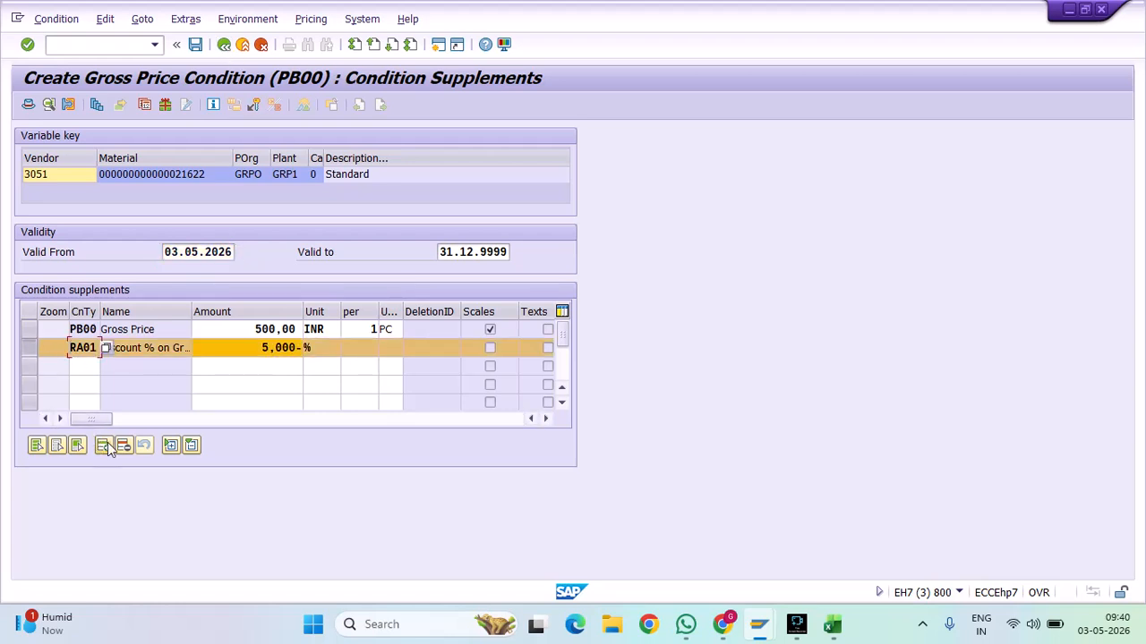
{"action": "left_click", "coordinate": [124, 447]}
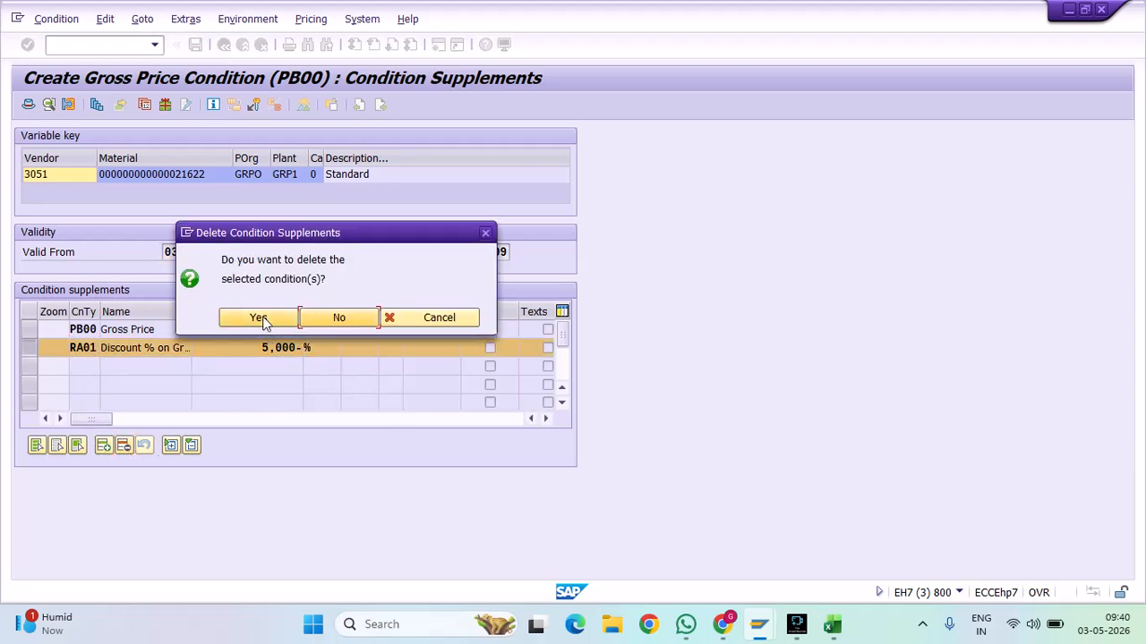
{"action": "left_click", "coordinate": [261, 317]}
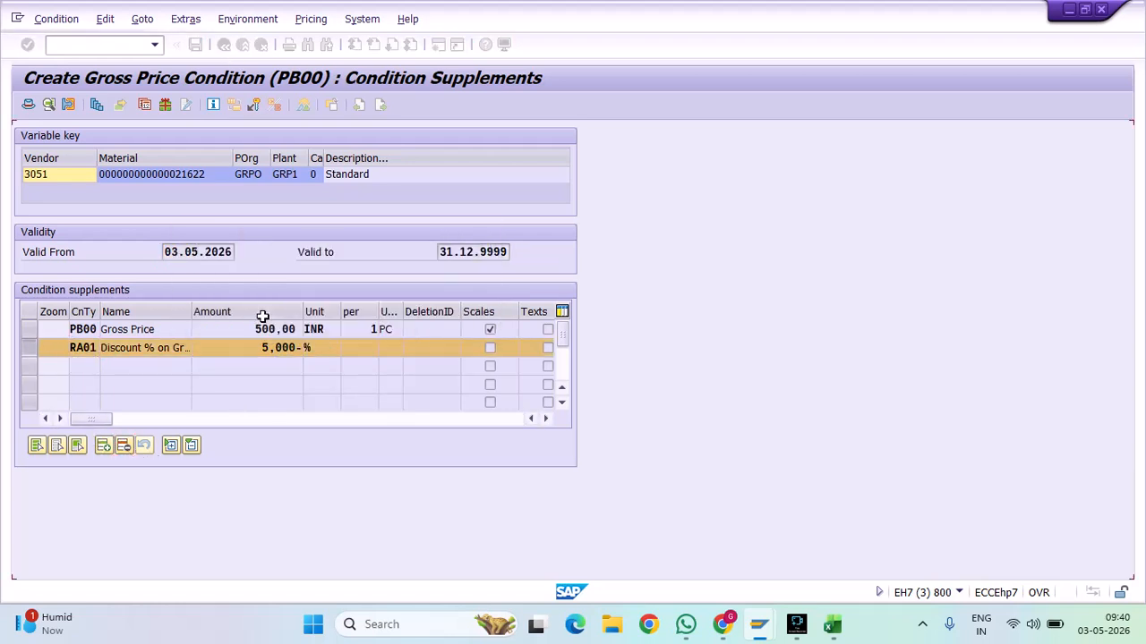
Open the scales of the PB00 gross price condition and add a scale line from 200 PC at 490 INR
{"action": "left_click", "coordinate": [96, 105]}
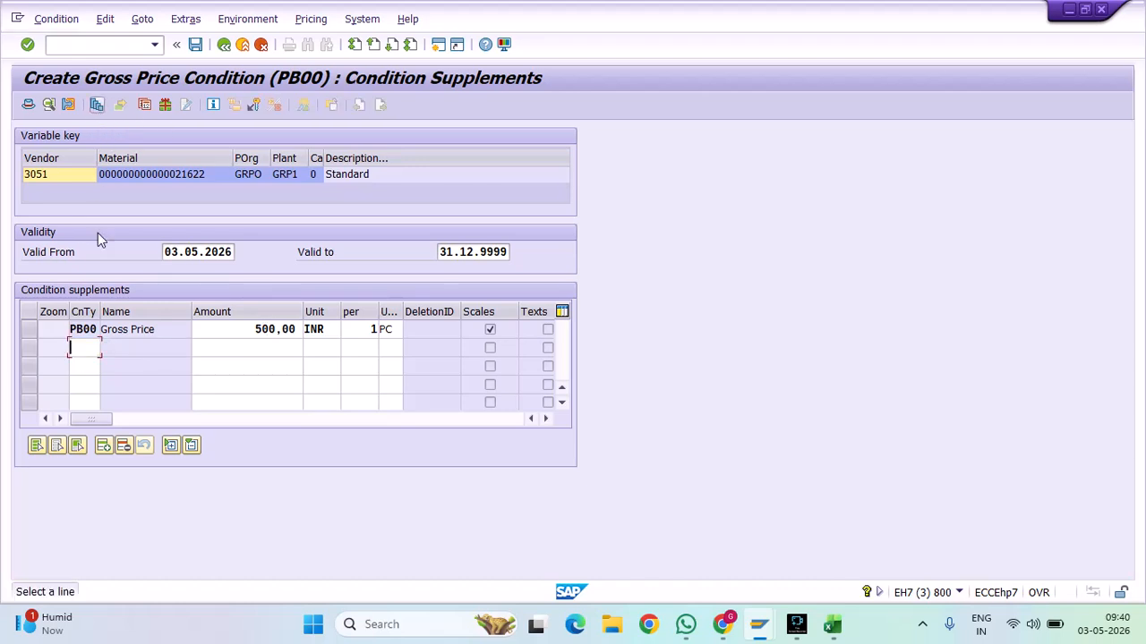
{"action": "left_click", "coordinate": [28, 331]}
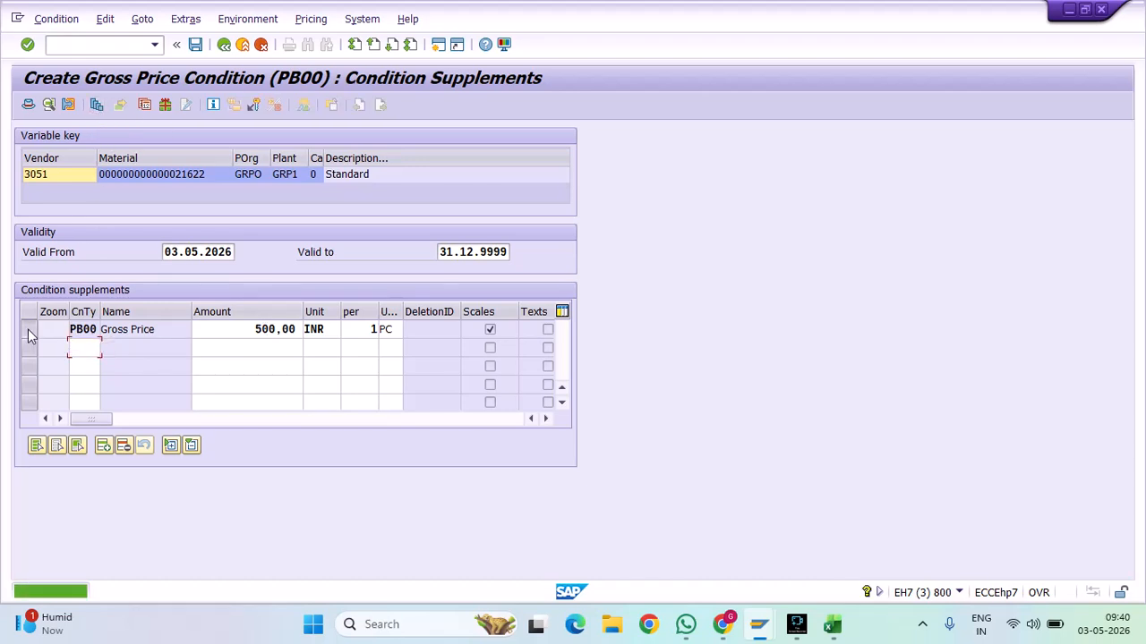
{"action": "left_click", "coordinate": [99, 106]}
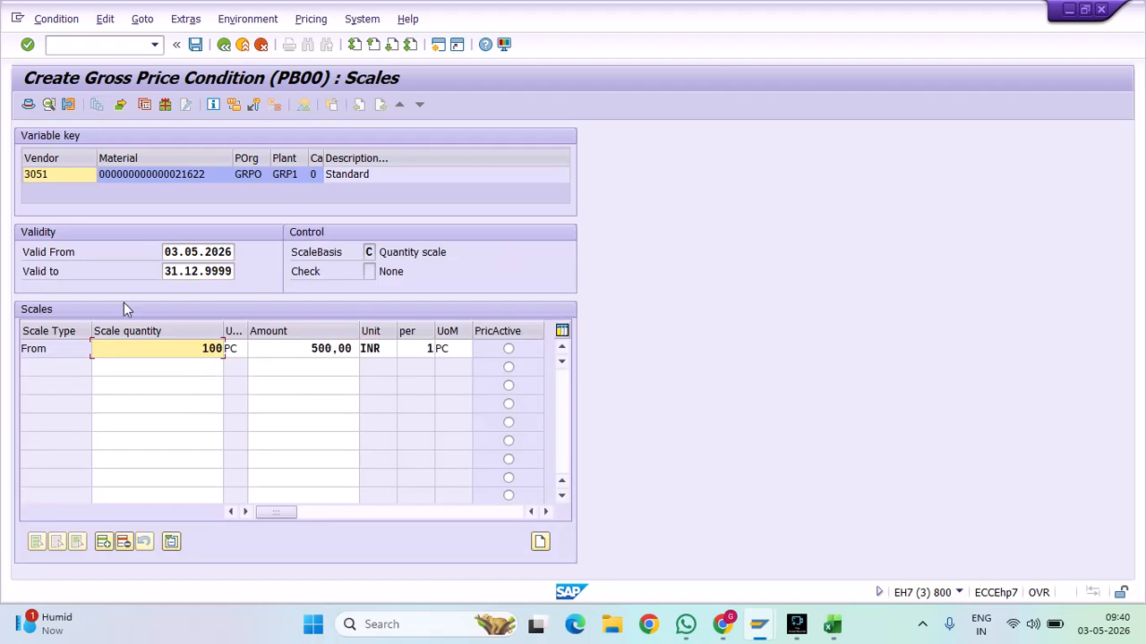
{"action": "left_click_drag", "start_coordinate": [202, 349], "coordinate": [240, 349]}
{"action": "left_click_drag", "start_coordinate": [312, 348], "coordinate": [371, 349]}
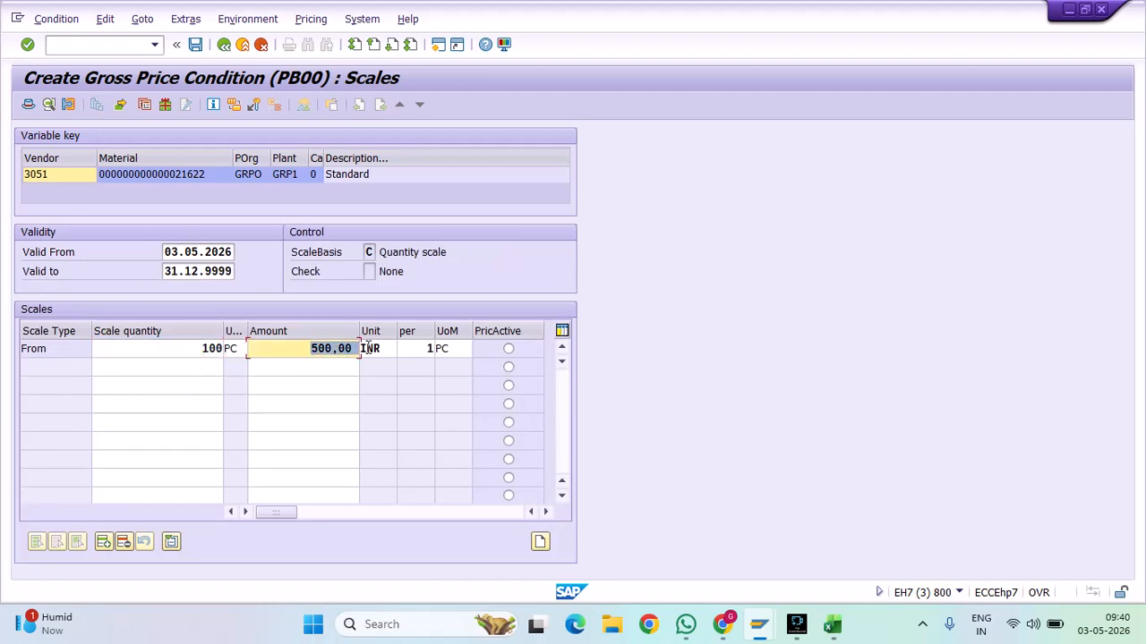
{"action": "left_click", "coordinate": [212, 363]}
{"action": "type", "text": "20"}
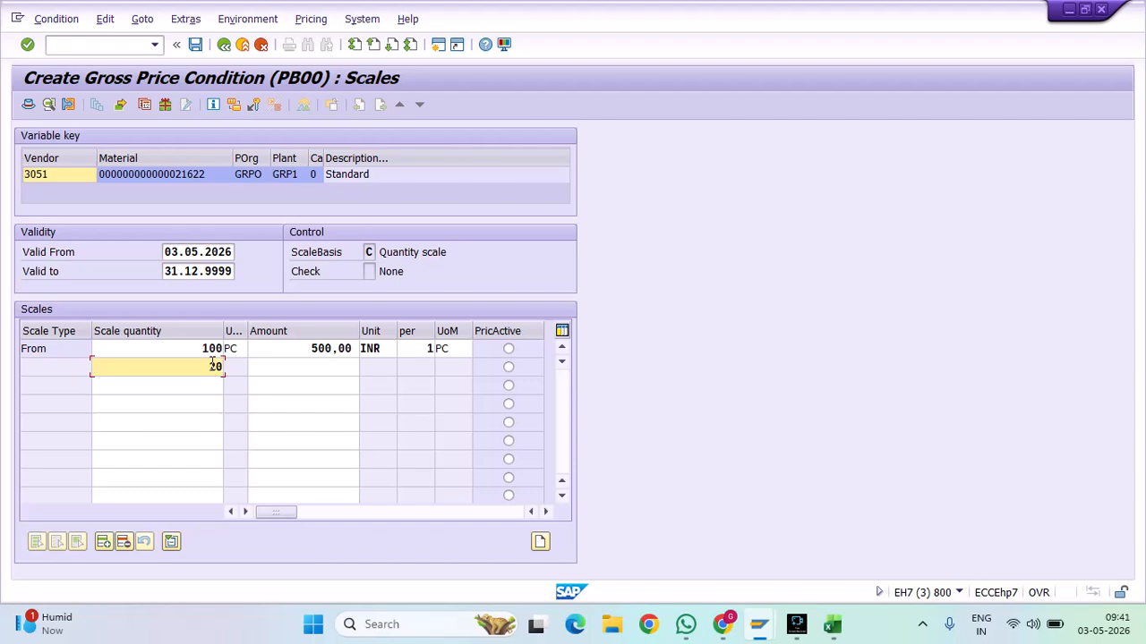
{"action": "type", "text": "0"}
{"action": "left_click", "coordinate": [313, 371]}
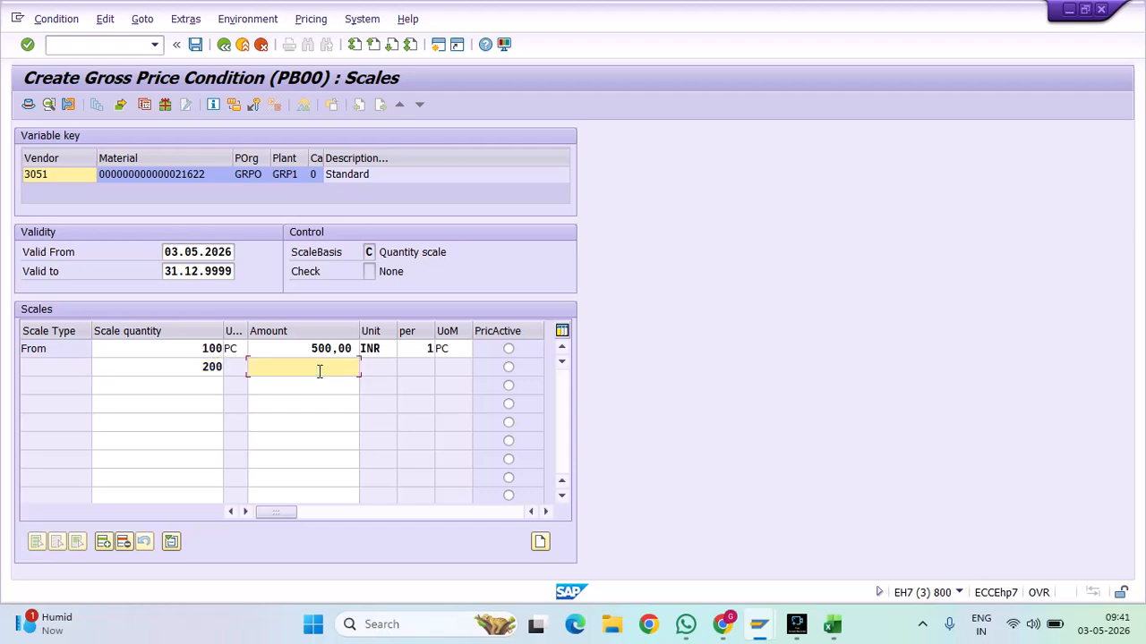
{"action": "type", "text": "490"}
Add a scale line from 500 PC at 450 INR to the gross price and return to the condition supplements
{"action": "left_click", "coordinate": [211, 386]}
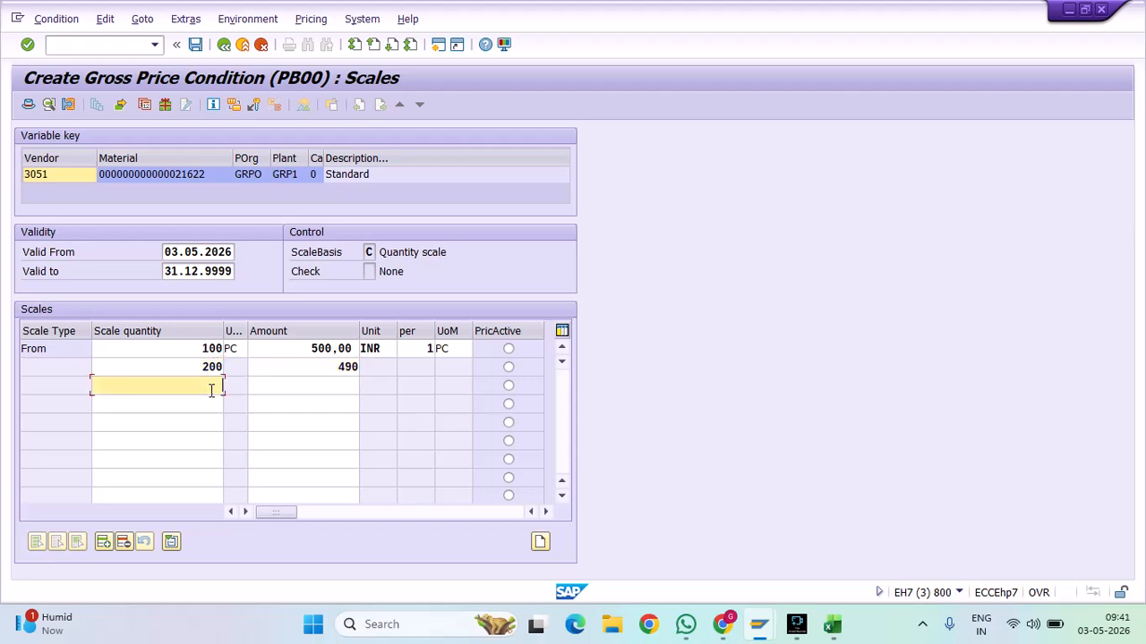
{"action": "type", "text": "500"}
{"action": "left_click", "coordinate": [339, 387]}
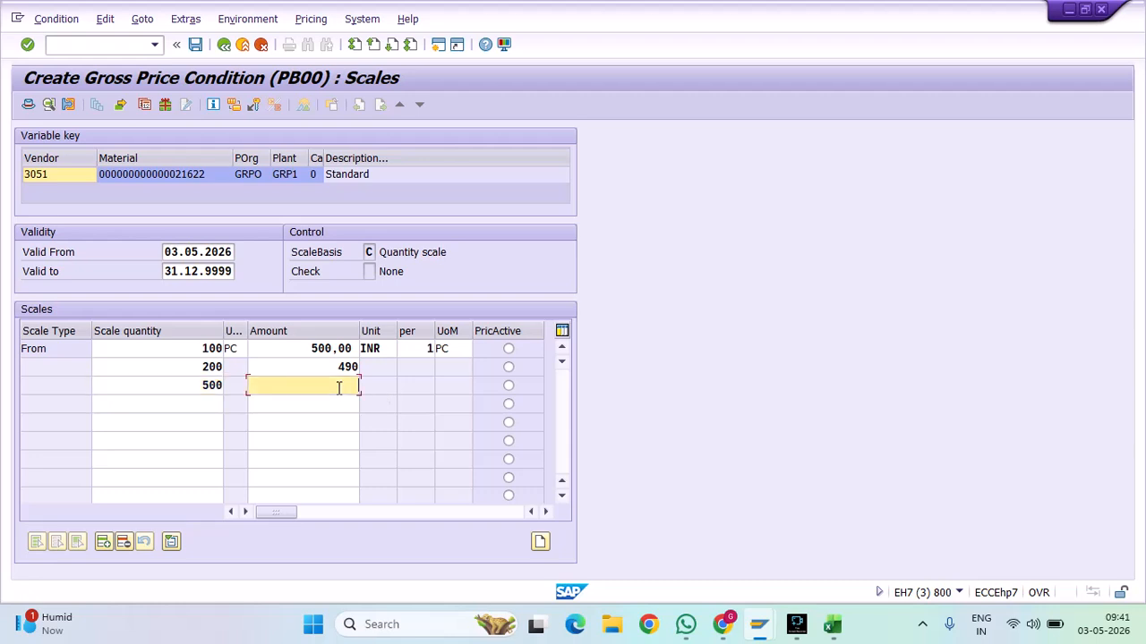
{"action": "type", "text": "450"}
{"action": "key", "text": "Return"}
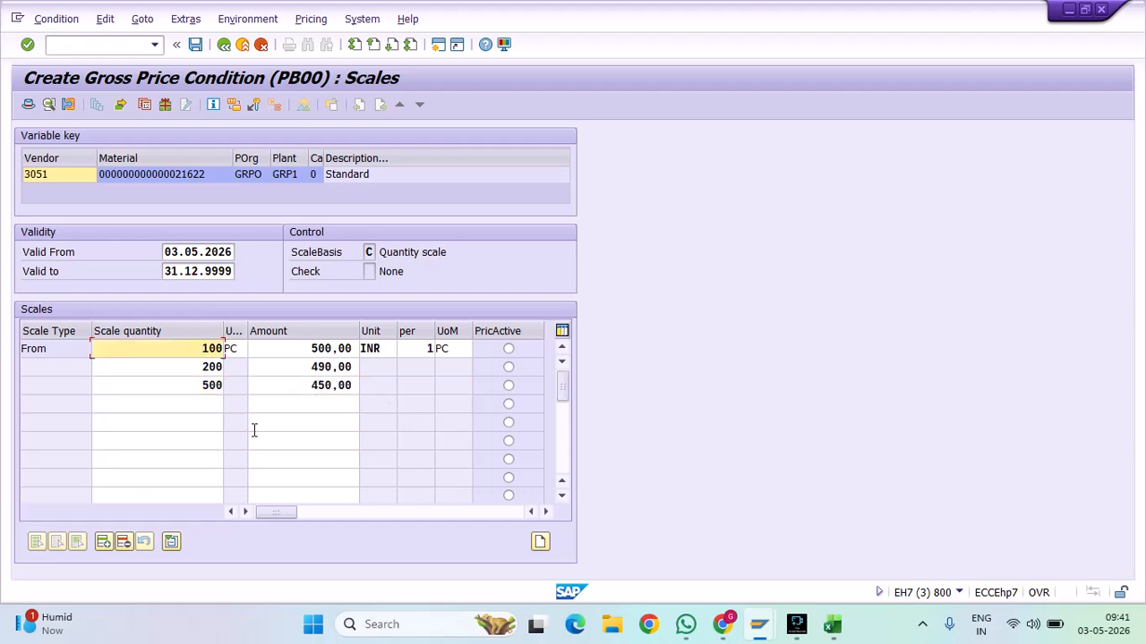
{"action": "double_click", "coordinate": [202, 367]}
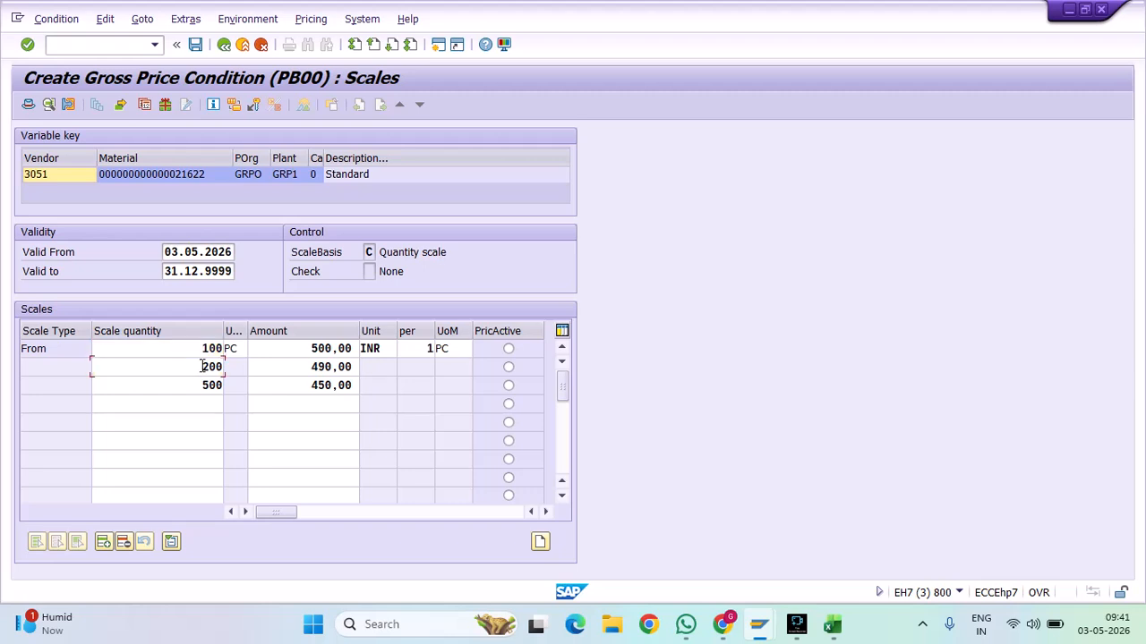
{"action": "double_click", "coordinate": [197, 385]}
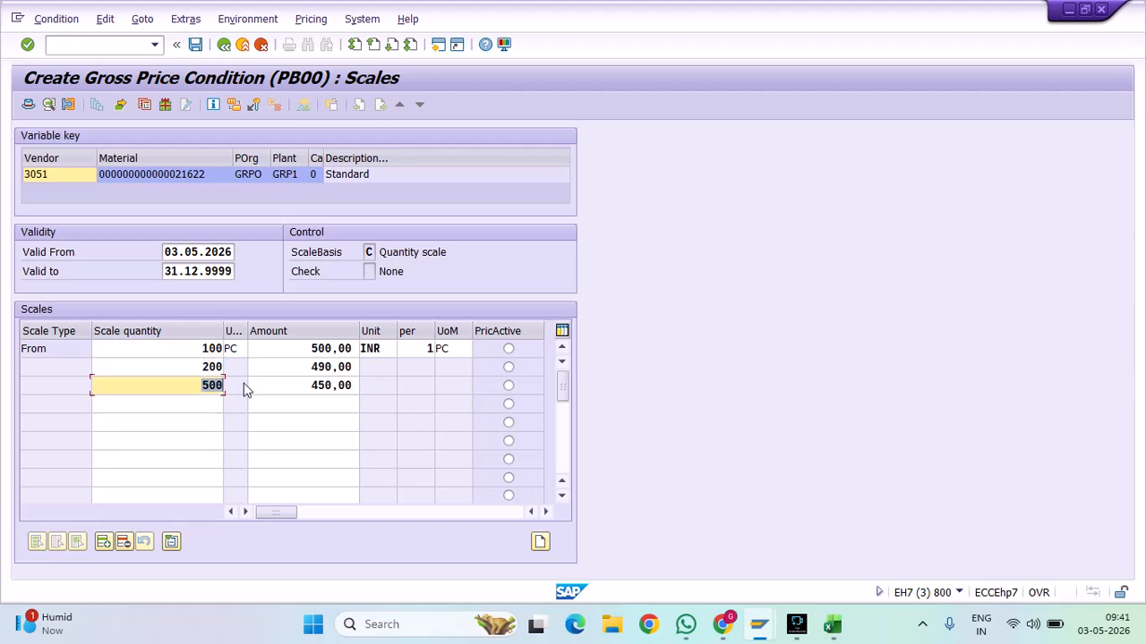
{"action": "left_click", "coordinate": [189, 393]}
{"action": "left_click", "coordinate": [224, 45]}
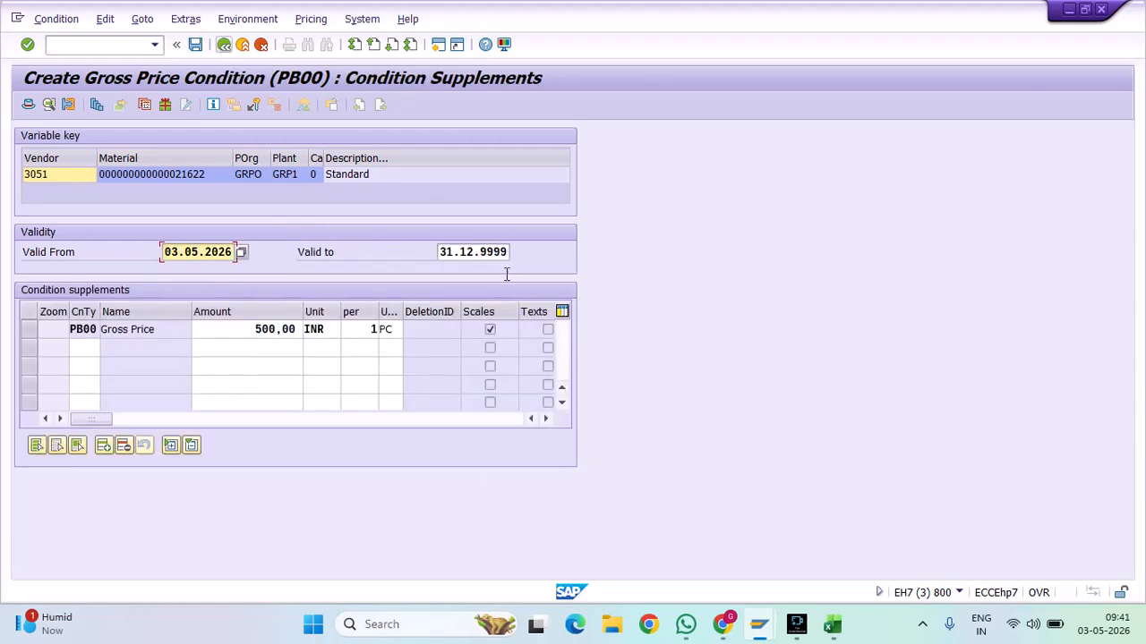
Set the gross price condition's validity end date to 31.12.2026 and return to Purch. Organization Data 1
{"action": "left_click", "coordinate": [223, 44]}
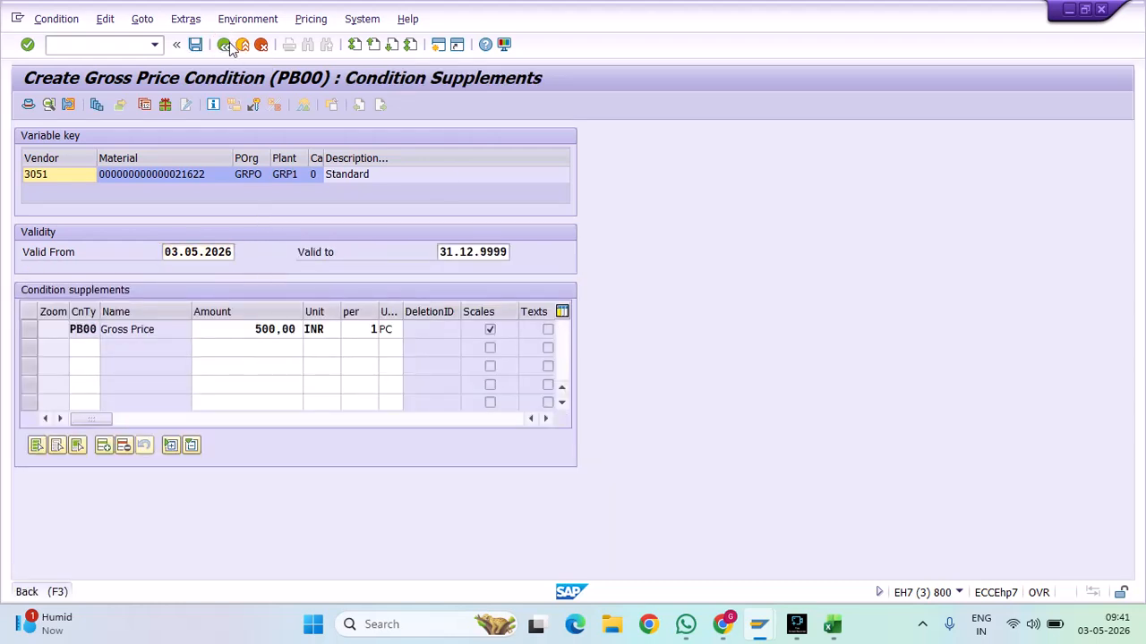
{"action": "left_click", "coordinate": [134, 105]}
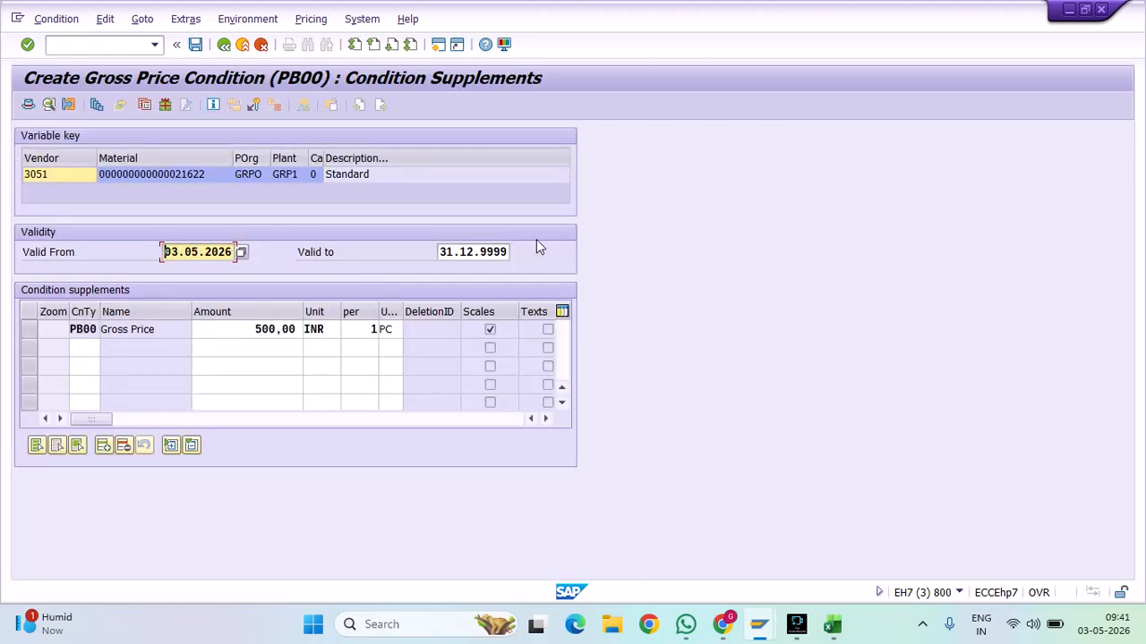
{"action": "left_click_drag", "start_coordinate": [481, 252], "coordinate": [553, 252]}
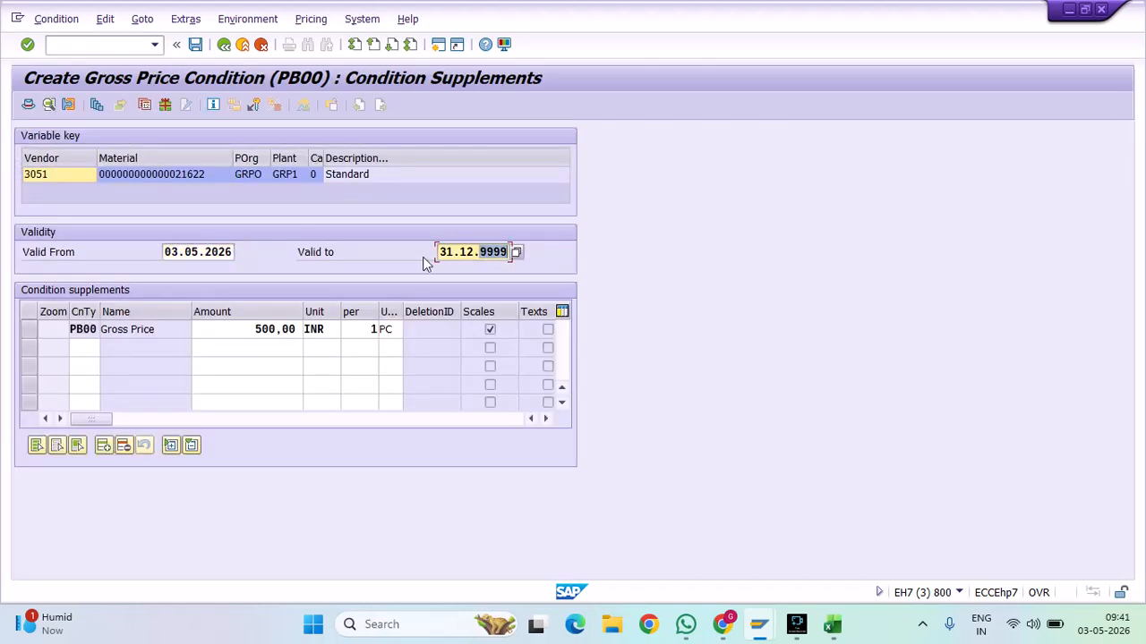
{"action": "left_click", "coordinate": [516, 253]}
{"action": "left_click_drag", "start_coordinate": [416, 347], "coordinate": [413, 430]}
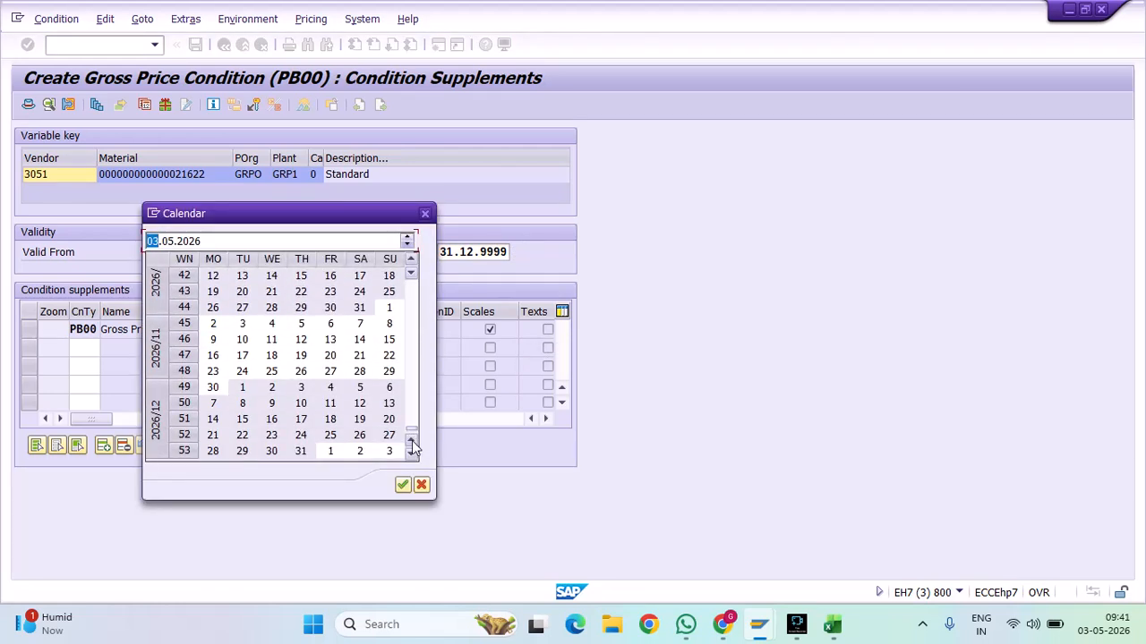
{"action": "double_click", "coordinate": [308, 454]}
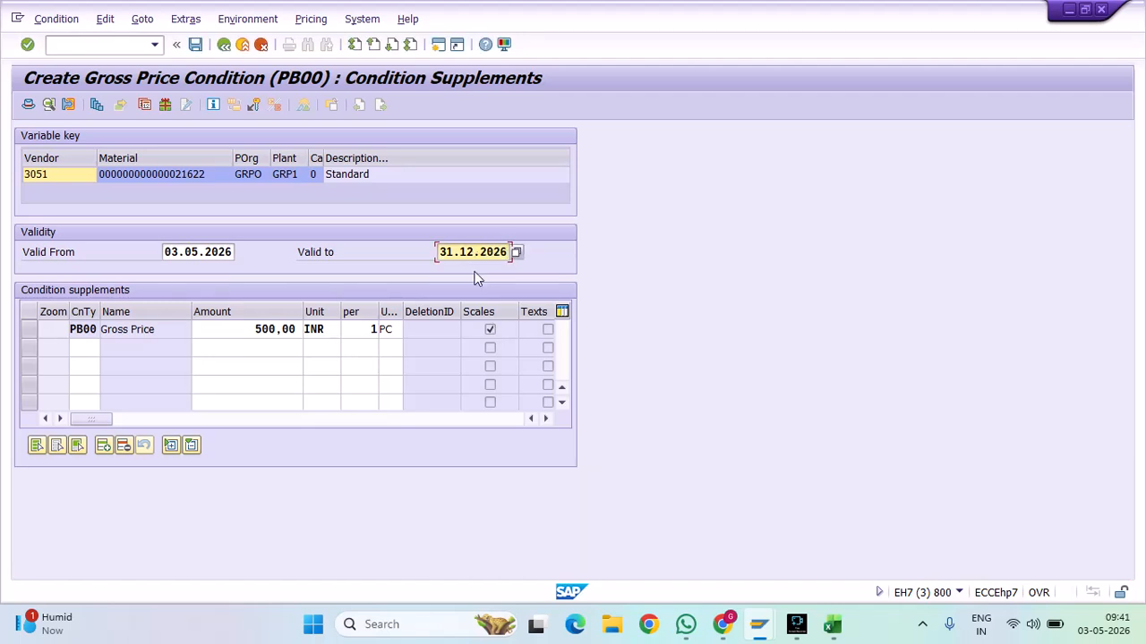
{"action": "left_click", "coordinate": [224, 44]}
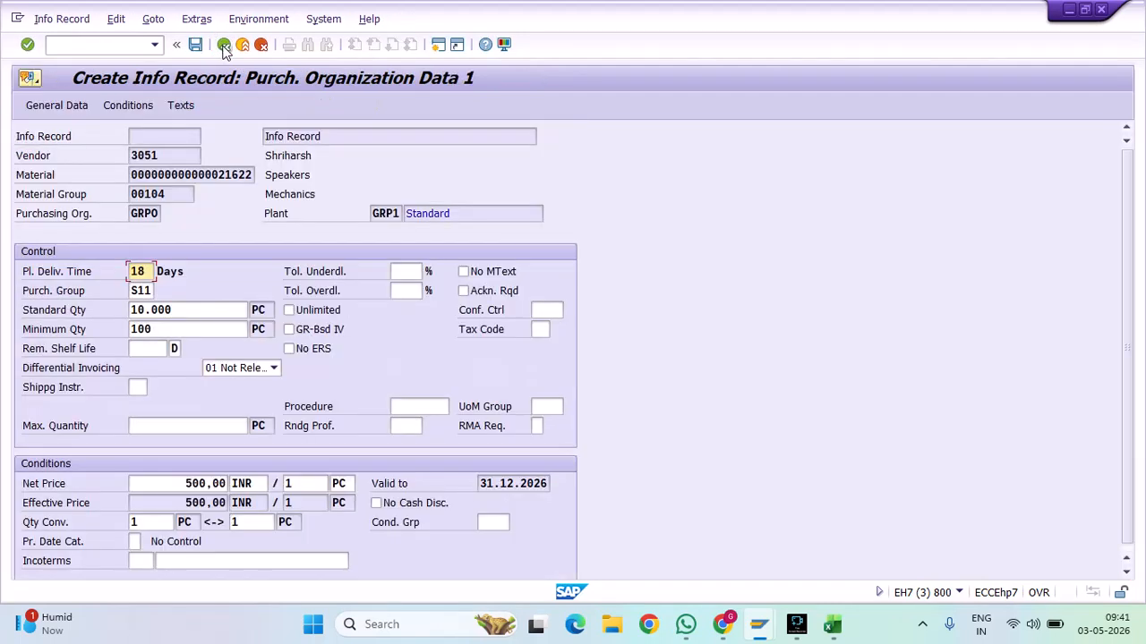
Enter "No replacement" as the purchase order text in the info record's text overview
{"action": "left_click", "coordinate": [176, 112]}
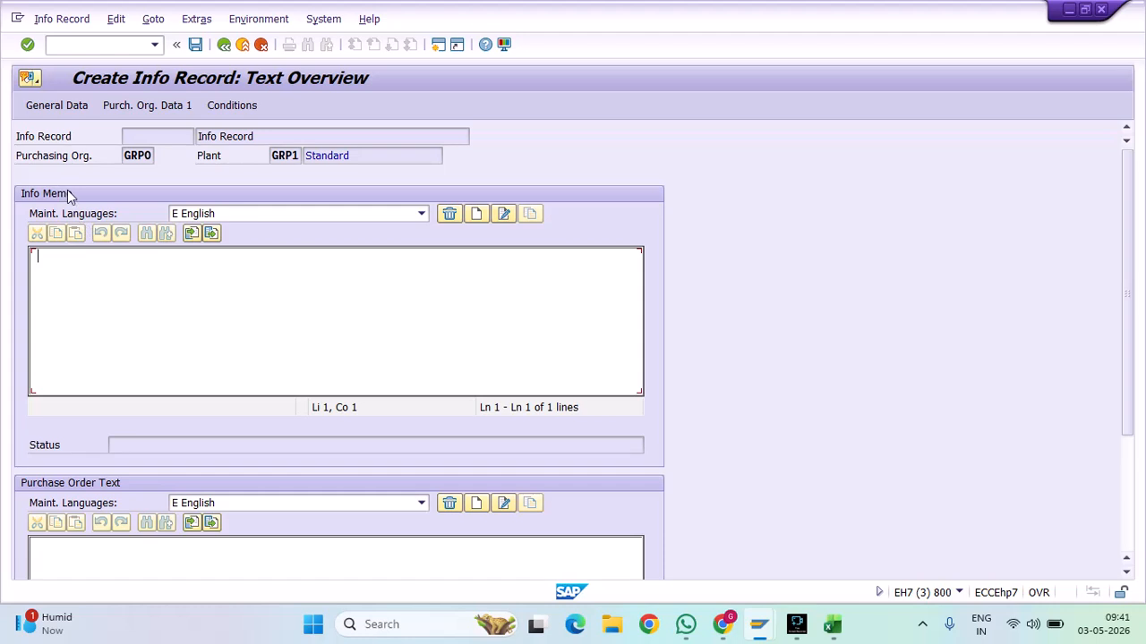
{"action": "left_click", "coordinate": [61, 554]}
{"action": "type", "text": "No r"}
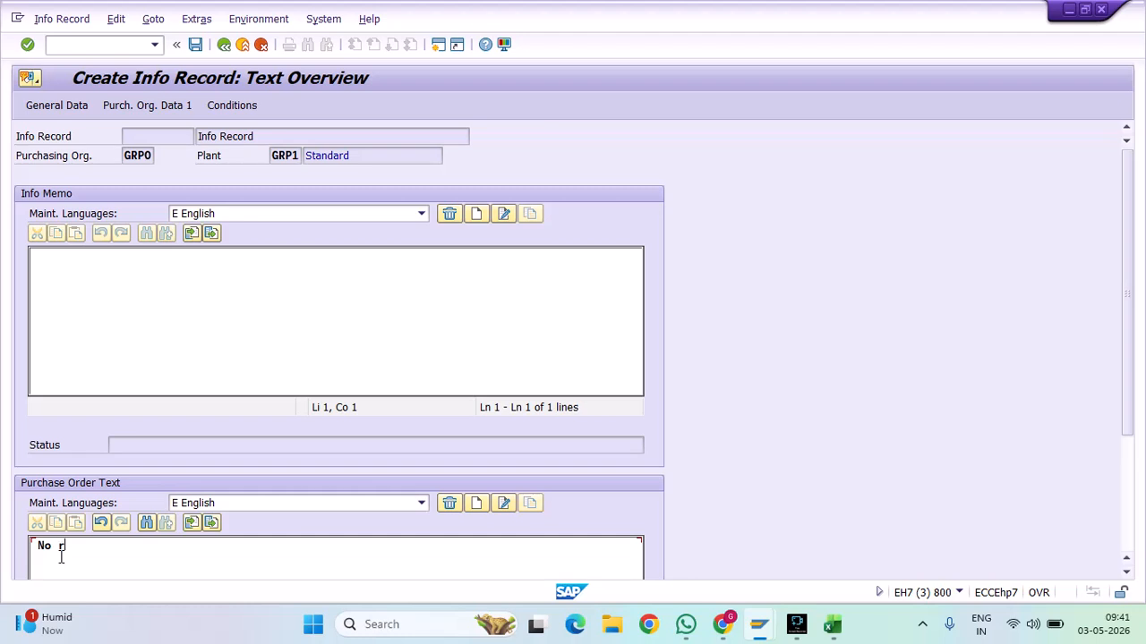
{"action": "type", "text": "eplacement"}
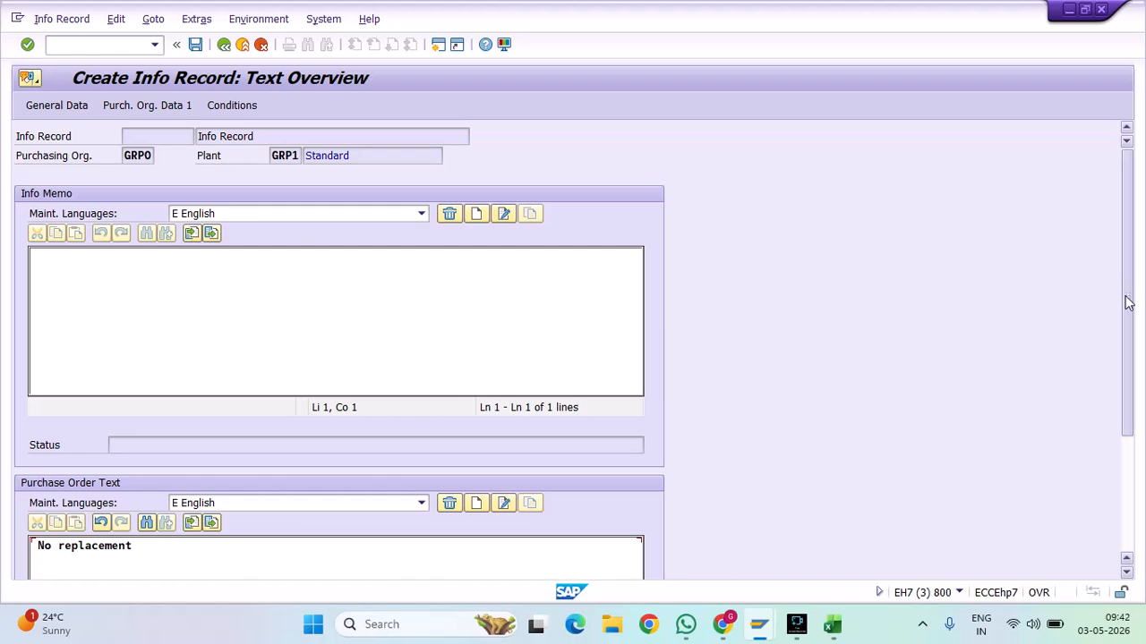
{"action": "scroll", "coordinate": [1128, 303], "scroll_direction": "down", "scroll_amount": 3}
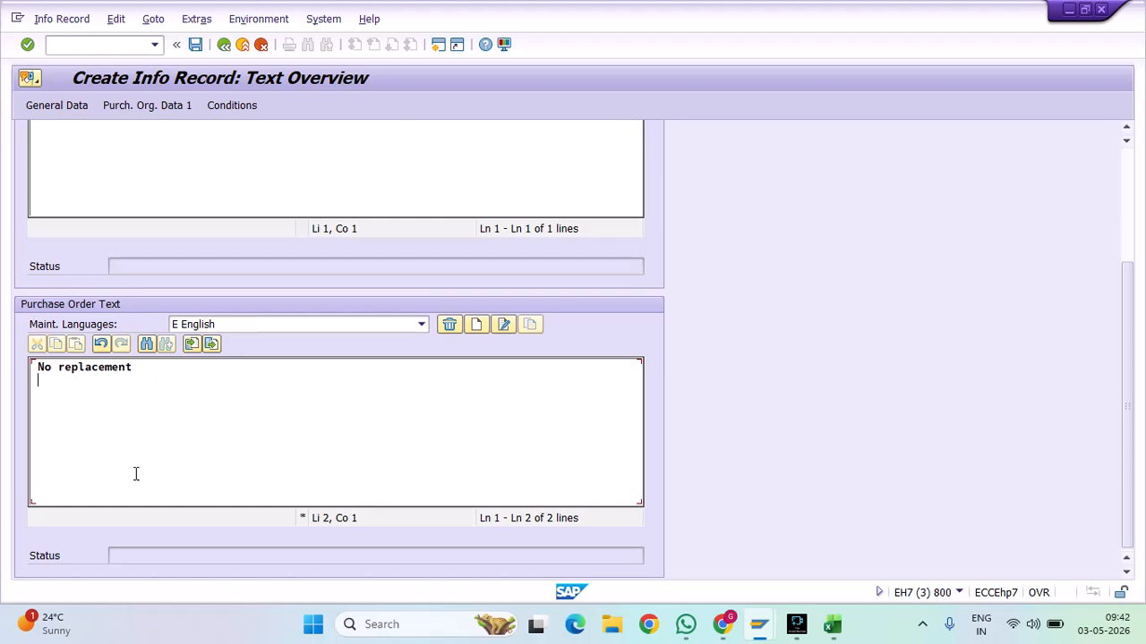
{"action": "left_click_drag", "start_coordinate": [1130, 274], "coordinate": [1120, 159]}
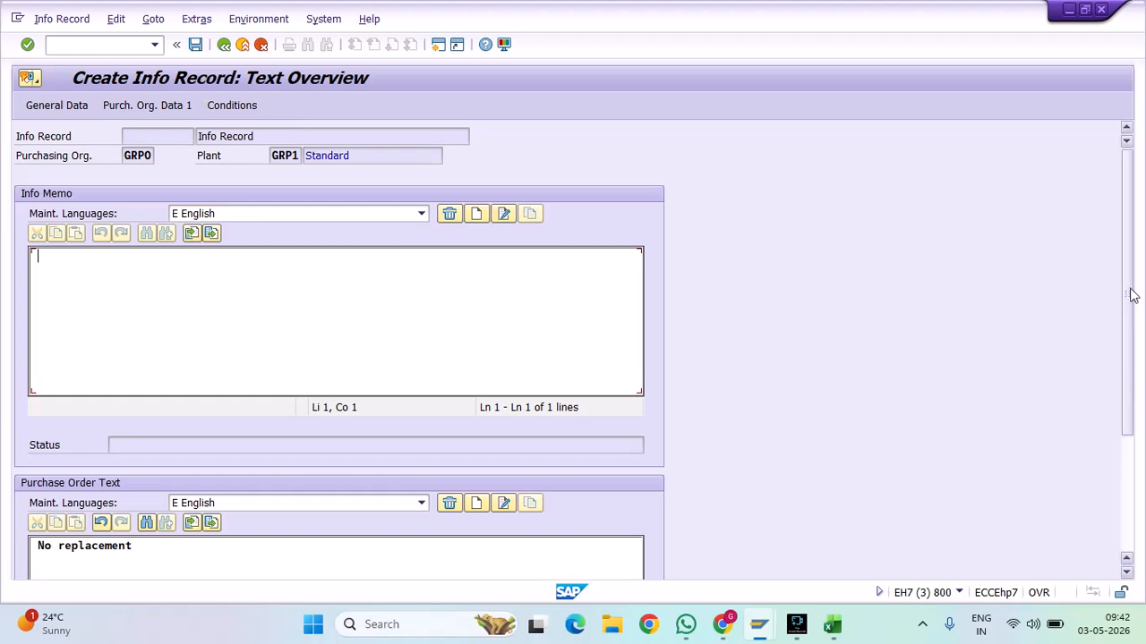
{"action": "left_click_drag", "start_coordinate": [1128, 294], "coordinate": [1126, 370]}
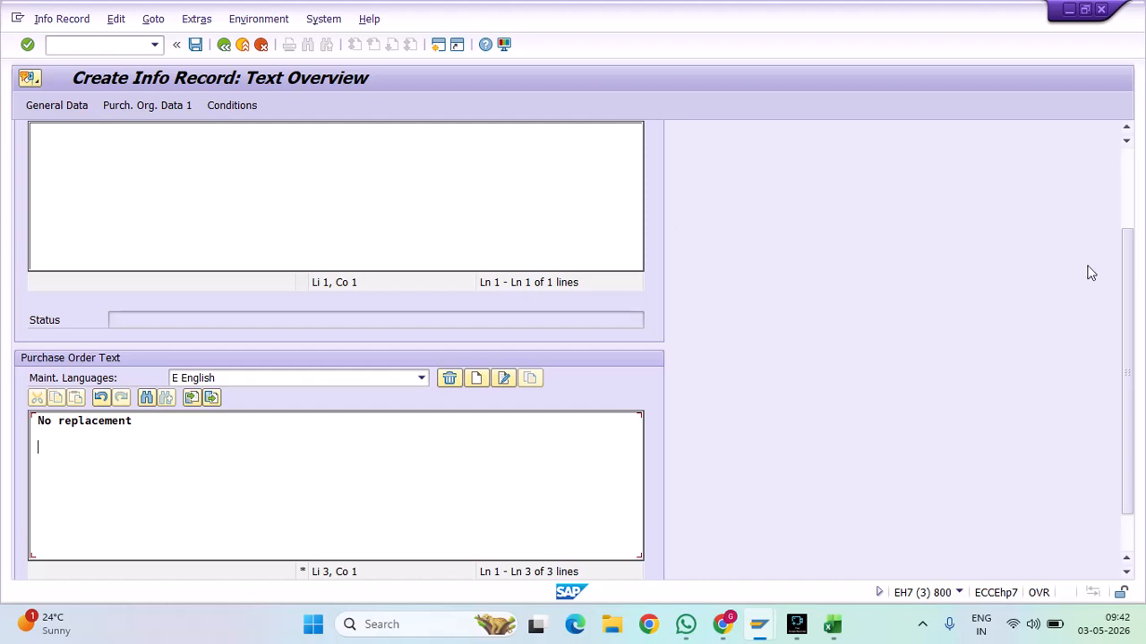
{"action": "left_click_drag", "start_coordinate": [1129, 378], "coordinate": [1139, 279]}
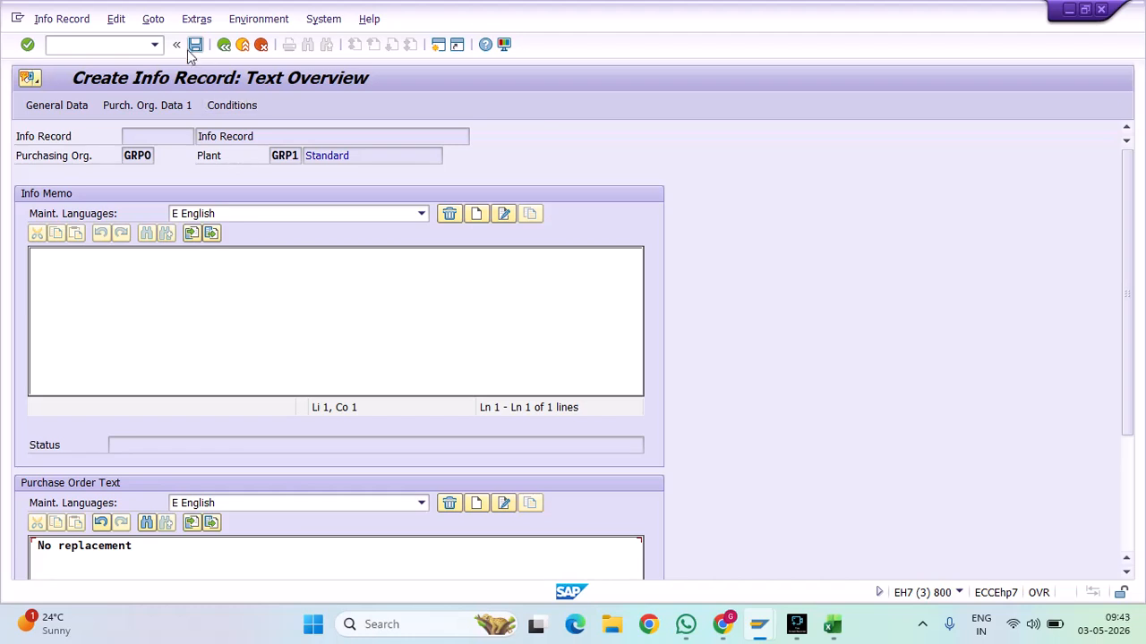
Review the general data, the purchasing organization control and price fields, and the texts of the info record
{"action": "left_click", "coordinate": [71, 109]}
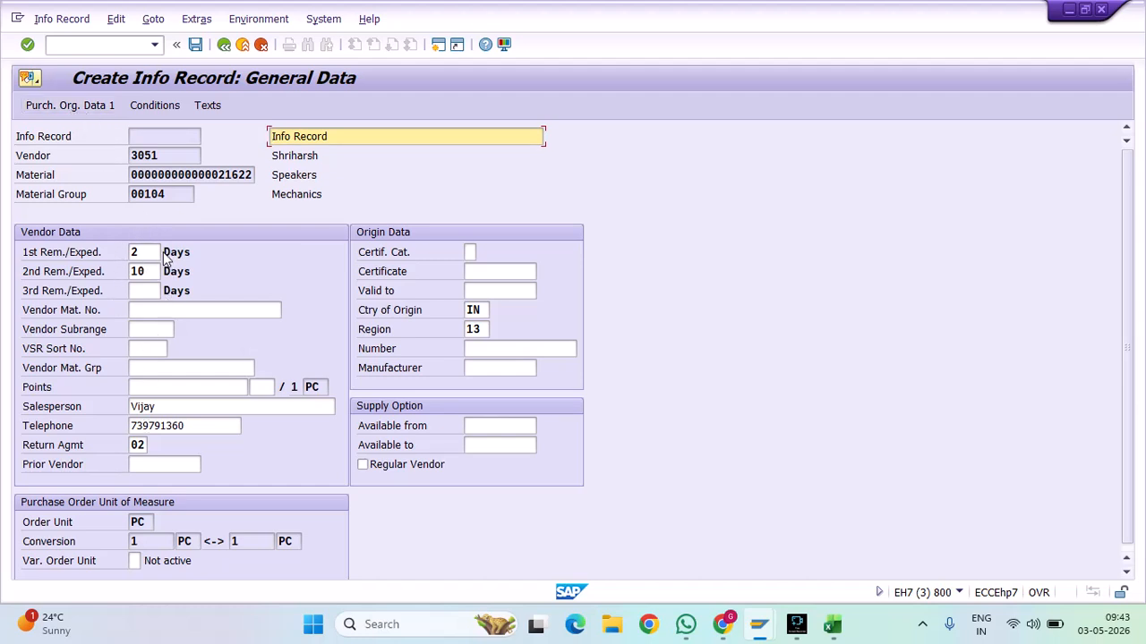
{"action": "left_click", "coordinate": [137, 445]}
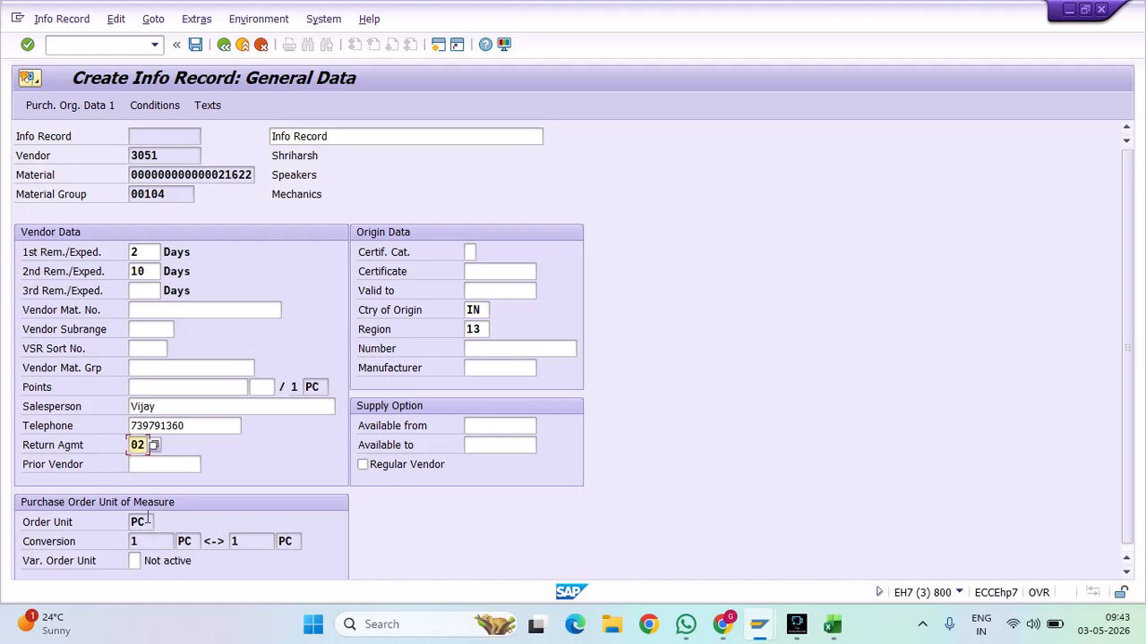
{"action": "left_click", "coordinate": [105, 107]}
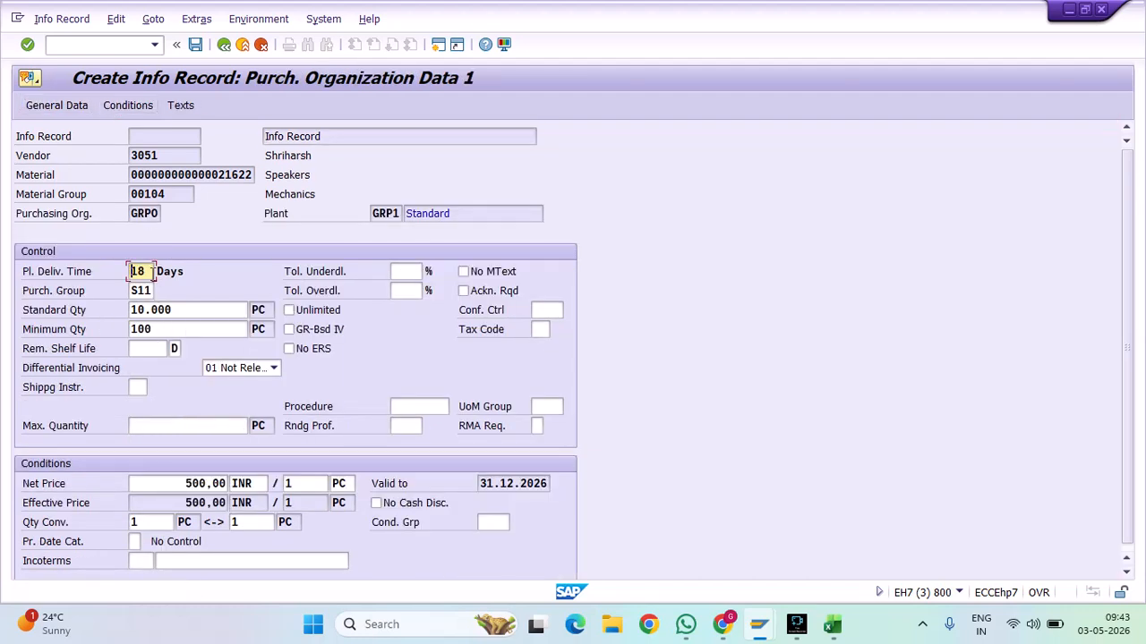
{"action": "double_click", "coordinate": [145, 271]}
{"action": "left_click", "coordinate": [149, 271]}
{"action": "left_click", "coordinate": [216, 315]}
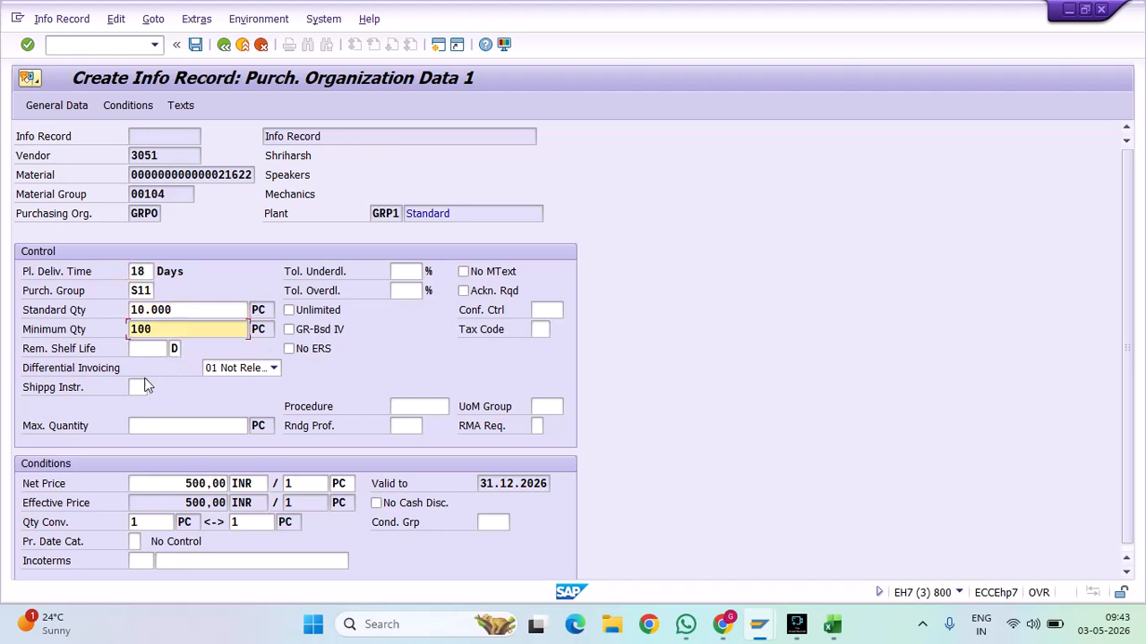
{"action": "left_click", "coordinate": [146, 349]}
{"action": "left_click", "coordinate": [160, 484]}
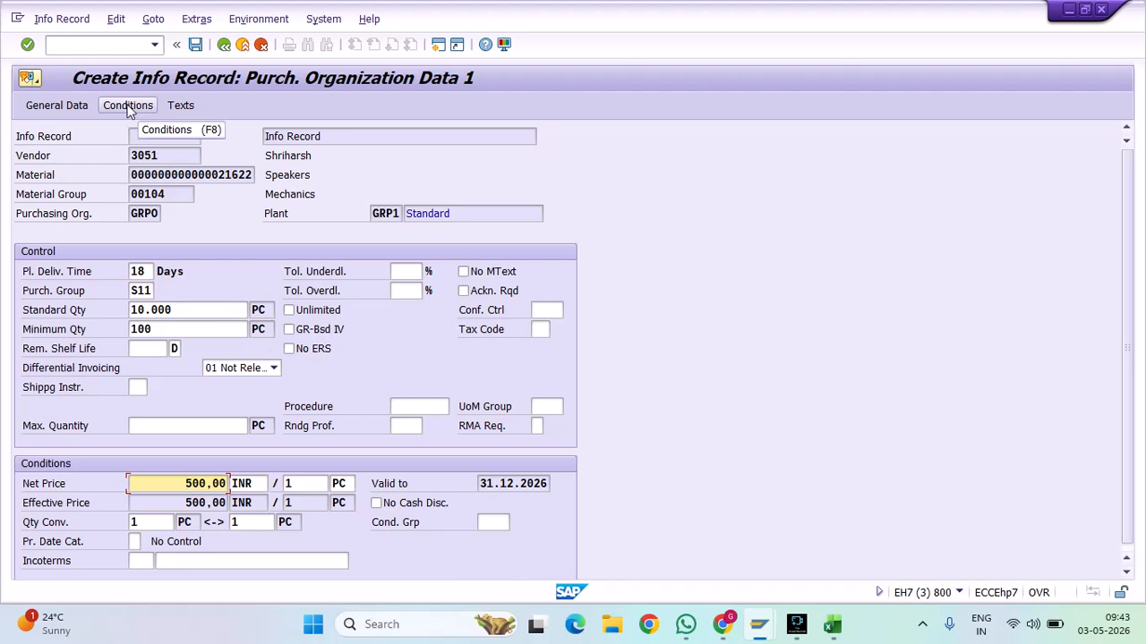
{"action": "left_click", "coordinate": [410, 273]}
{"action": "left_click", "coordinate": [410, 292]}
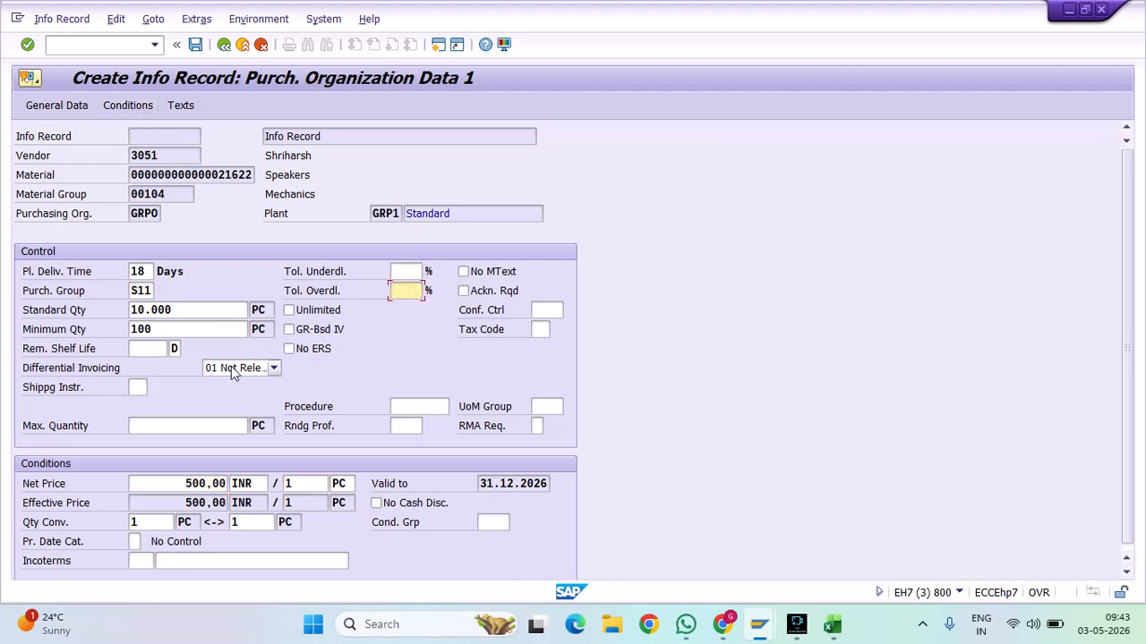
{"action": "left_click", "coordinate": [232, 367]}
{"action": "left_click", "coordinate": [234, 384]}
{"action": "left_click", "coordinate": [179, 106]}
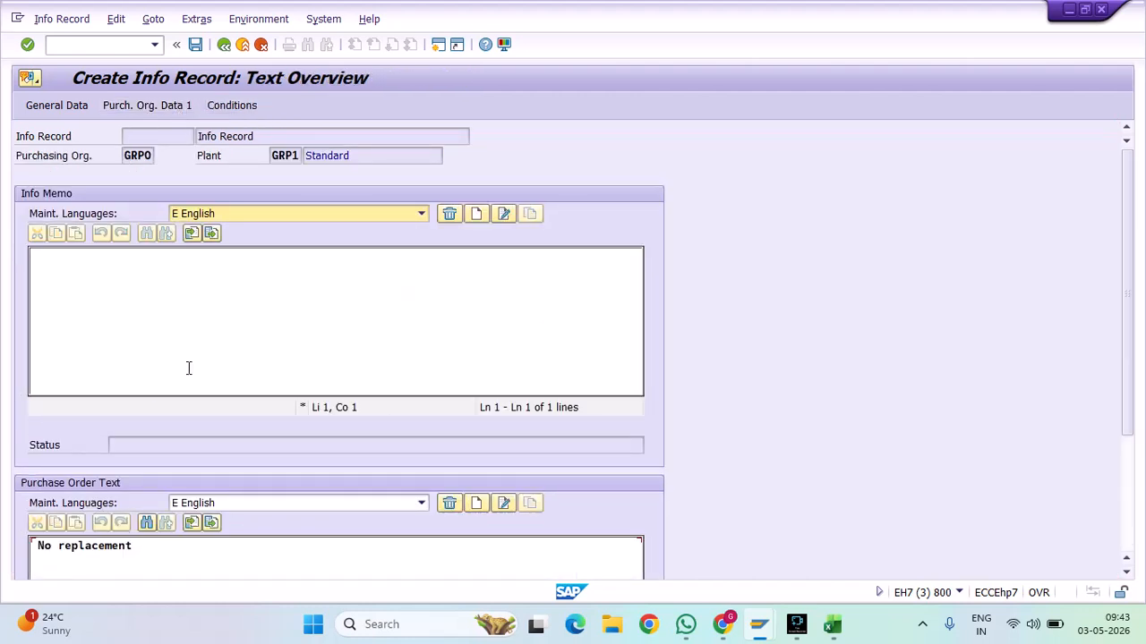
Save the new purchasing info record and stay on the Create Info Record initial screen
{"action": "left_click", "coordinate": [196, 47]}
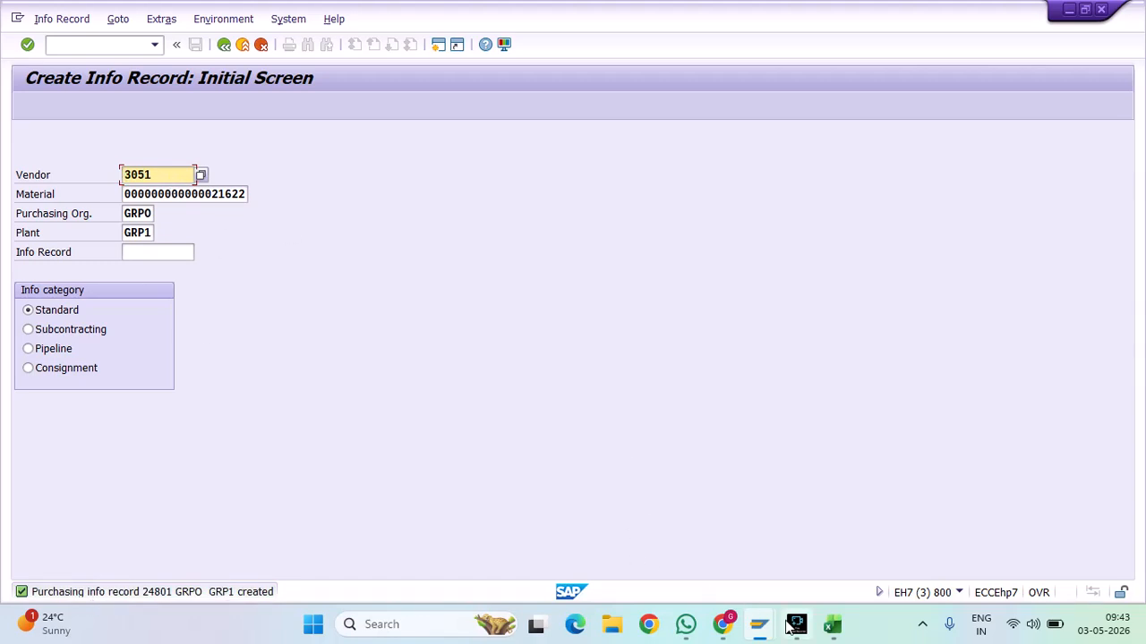
{"action": "mouse_move", "coordinate": [760, 631]}
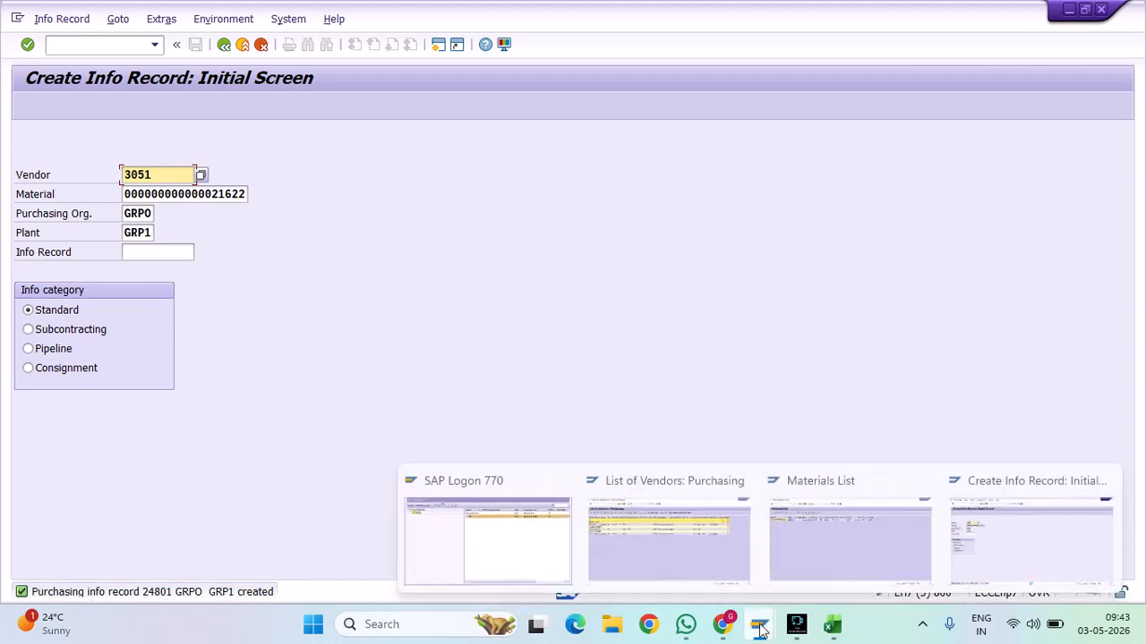
{"action": "left_click", "coordinate": [972, 545]}
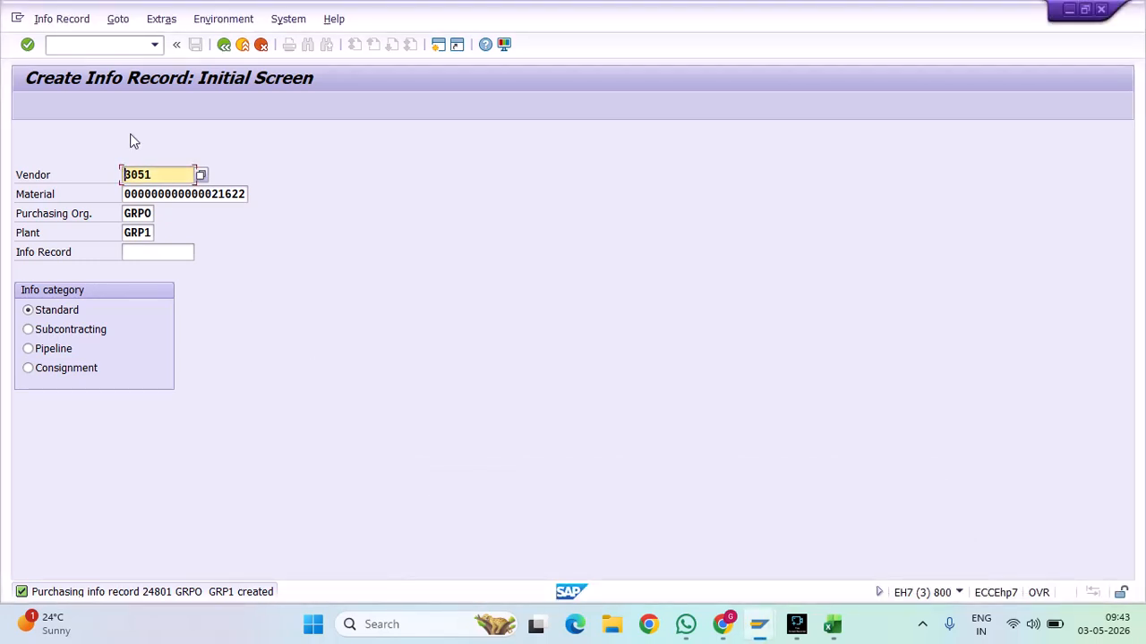
Open purchase order creation with transaction ME21N and enter the vendor's number for the standard PO
{"action": "left_click", "coordinate": [99, 47]}
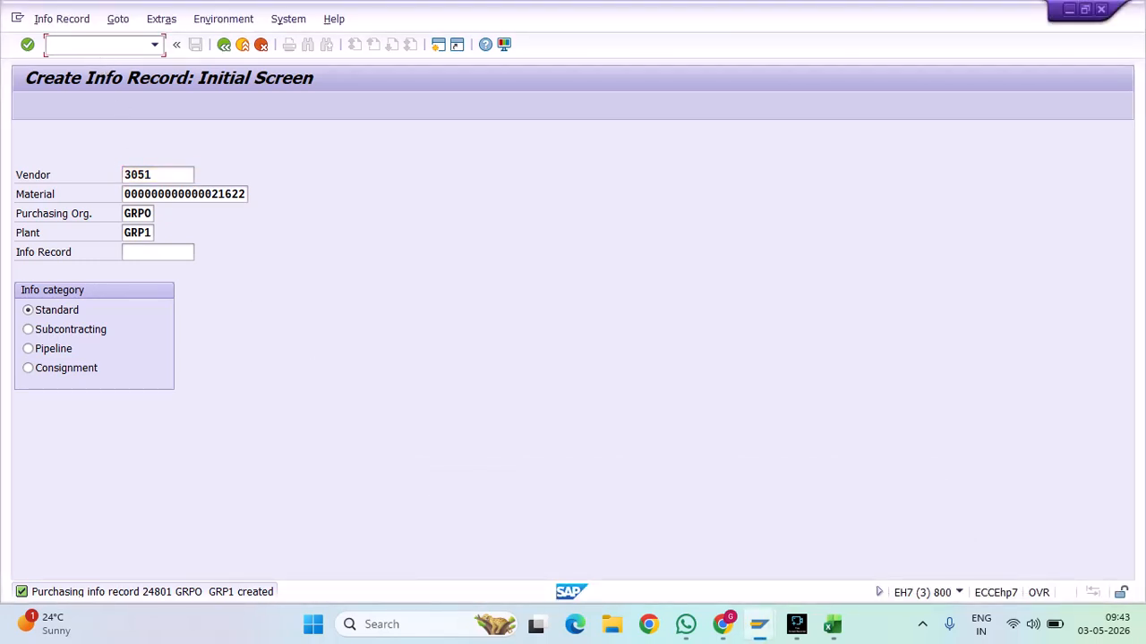
{"action": "type", "text": "/nme21n"}
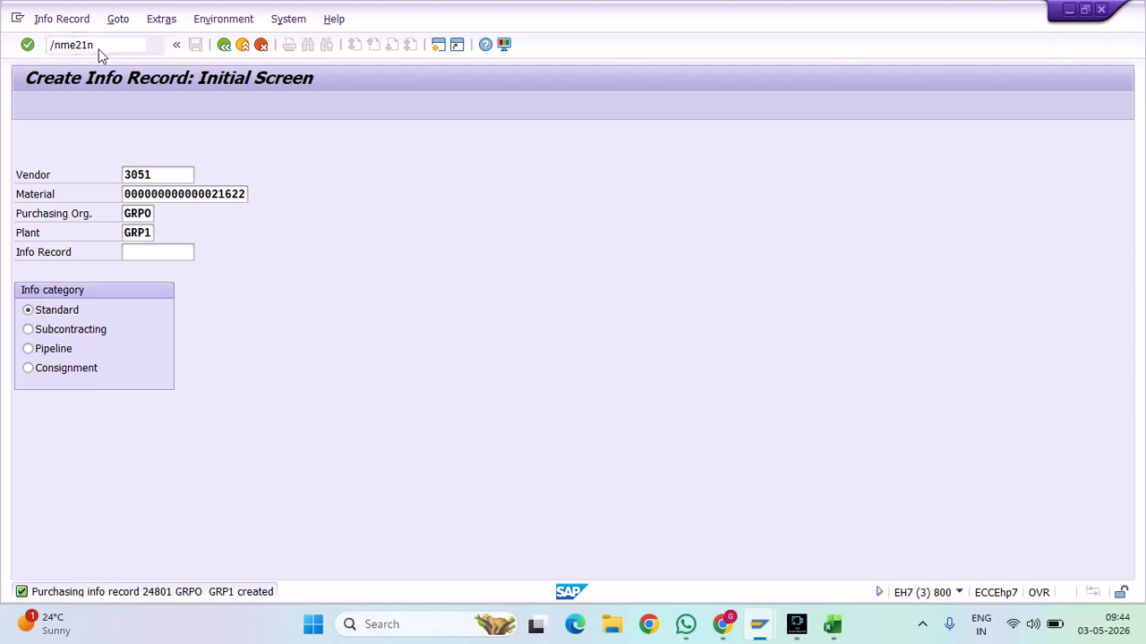
{"action": "key", "text": "Return"}
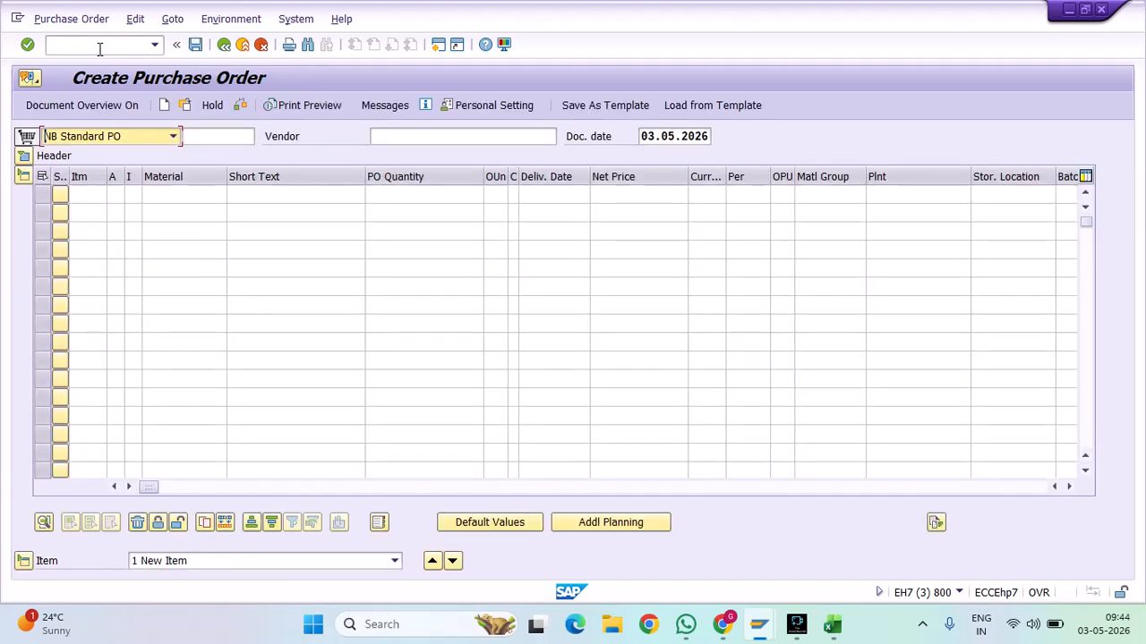
{"action": "left_click", "coordinate": [449, 141]}
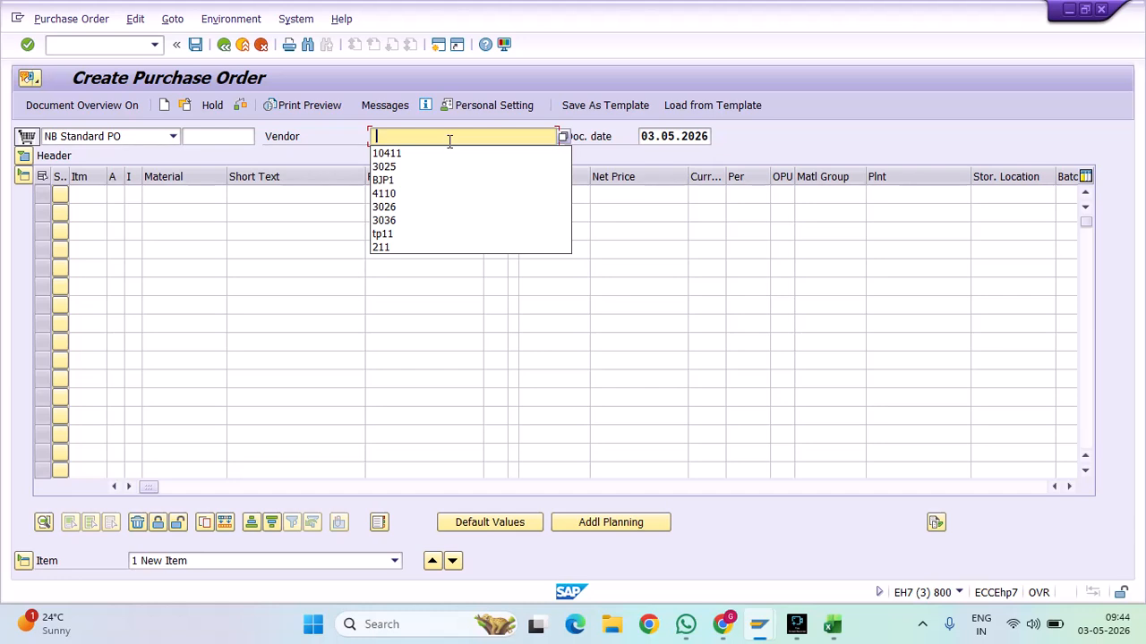
{"action": "mouse_move", "coordinate": [757, 634]}
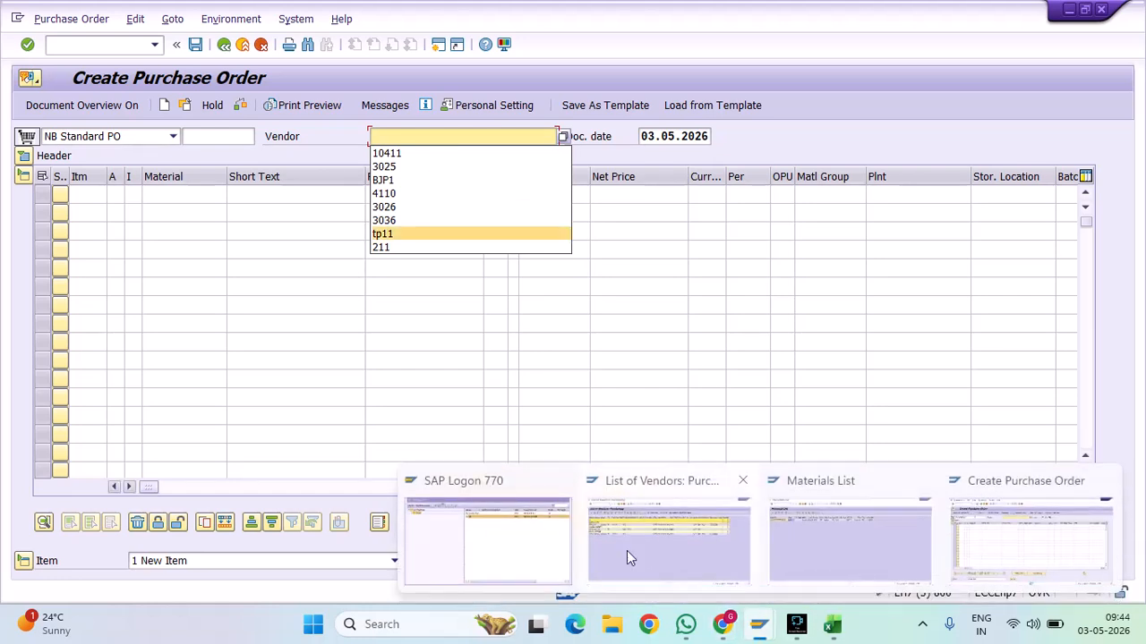
{"action": "mouse_move", "coordinate": [622, 542]}
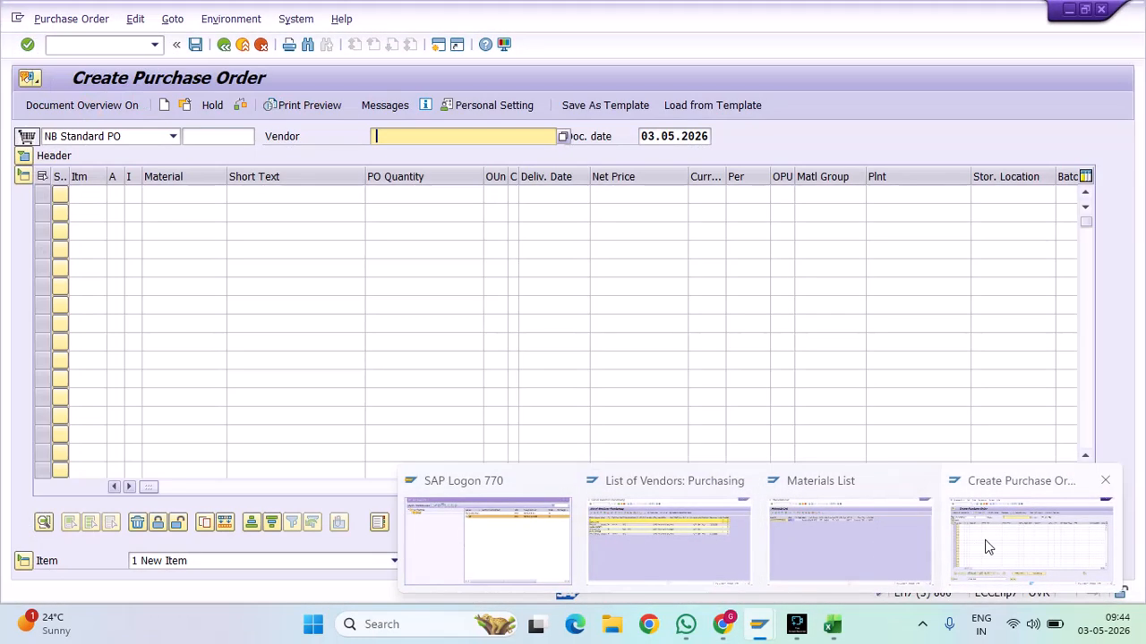
{"action": "left_click", "coordinate": [986, 546]}
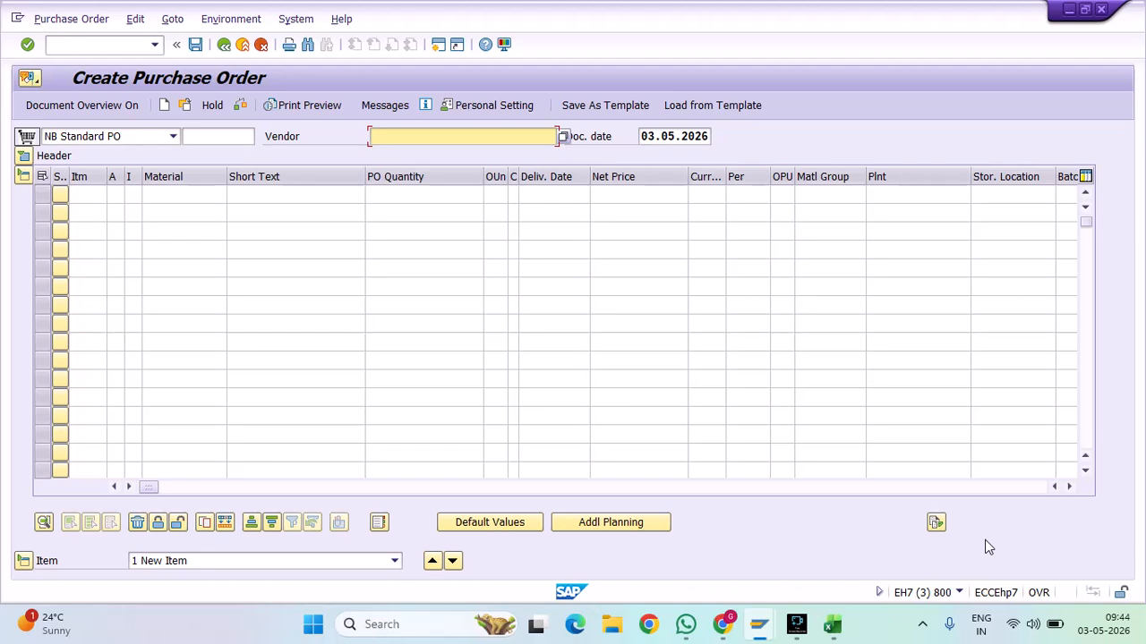
{"action": "type", "text": "3051"}
{"action": "key", "text": "Return"}
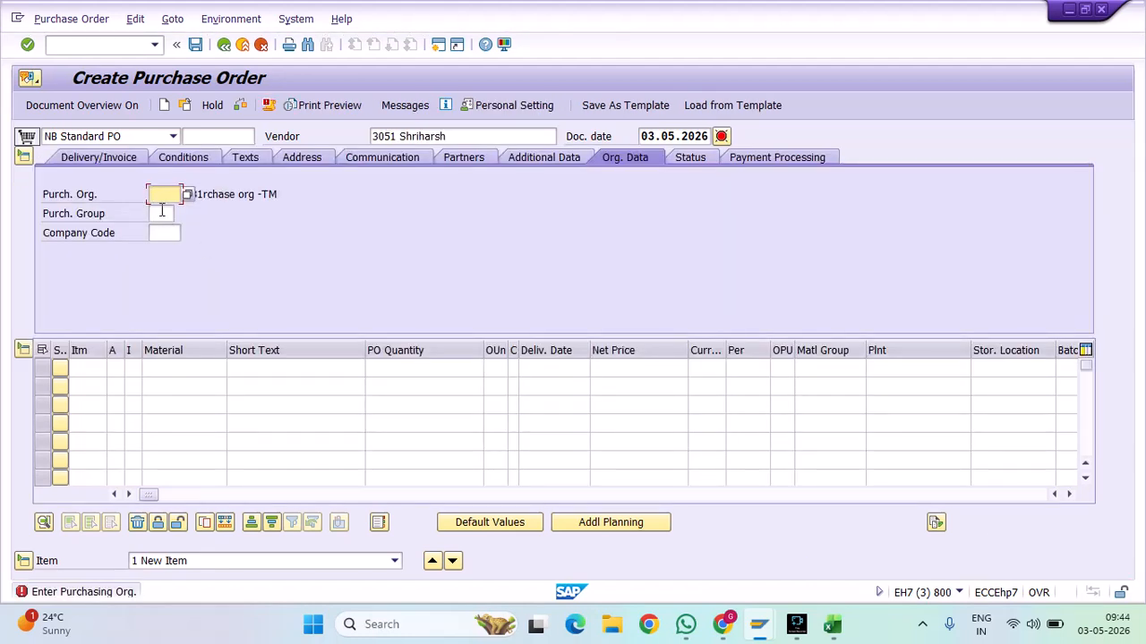
Fill in the header's organizational data with purchasing organization BJPO, purchasing group A11 and company code BJ55
{"action": "type", "text": "BJPO"}
{"action": "left_click", "coordinate": [163, 213]}
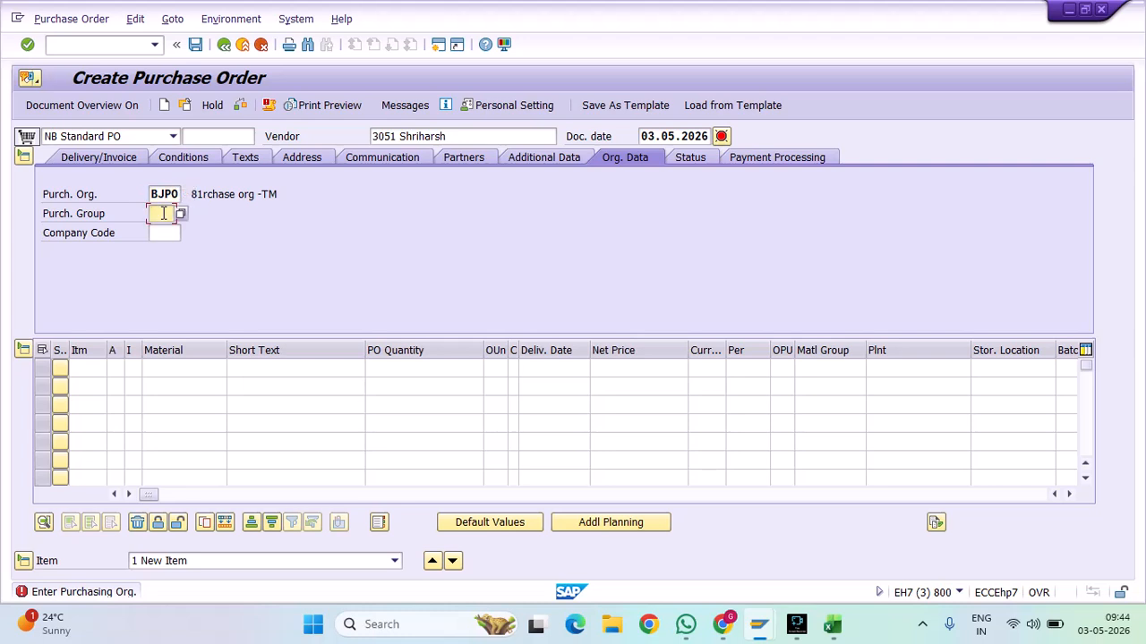
{"action": "type", "text": "a"}
{"action": "left_click", "coordinate": [161, 228]}
{"action": "left_click", "coordinate": [165, 233]}
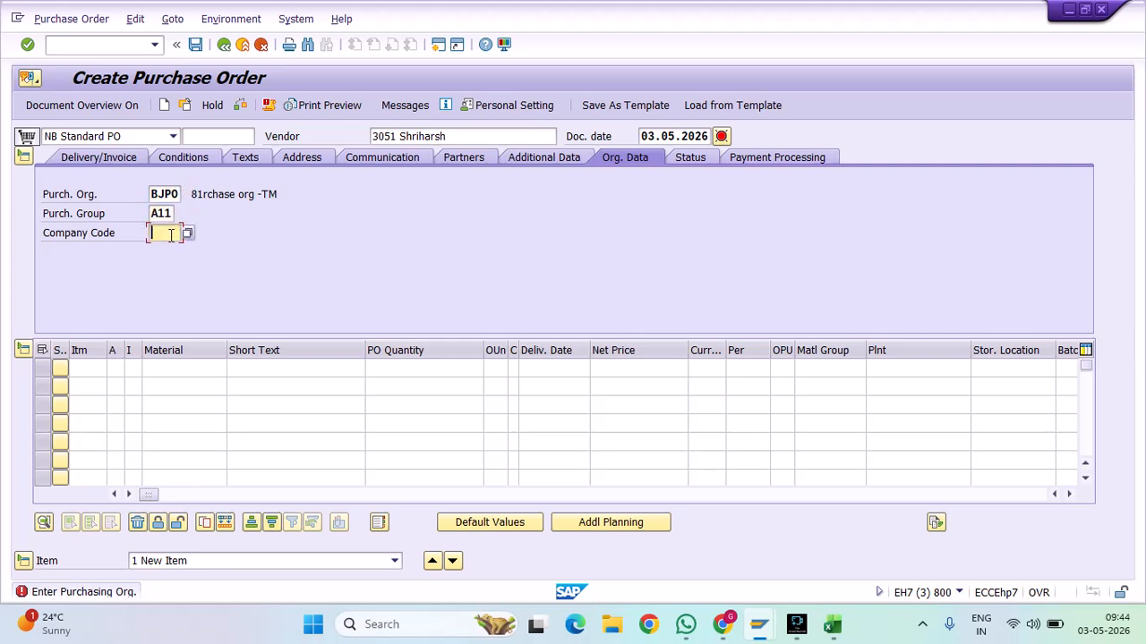
{"action": "type", "text": "b"}
{"action": "left_click", "coordinate": [170, 250]}
Enter material 21622 with a PO quantity of 1 in the first item line
{"action": "left_click", "coordinate": [167, 367]}
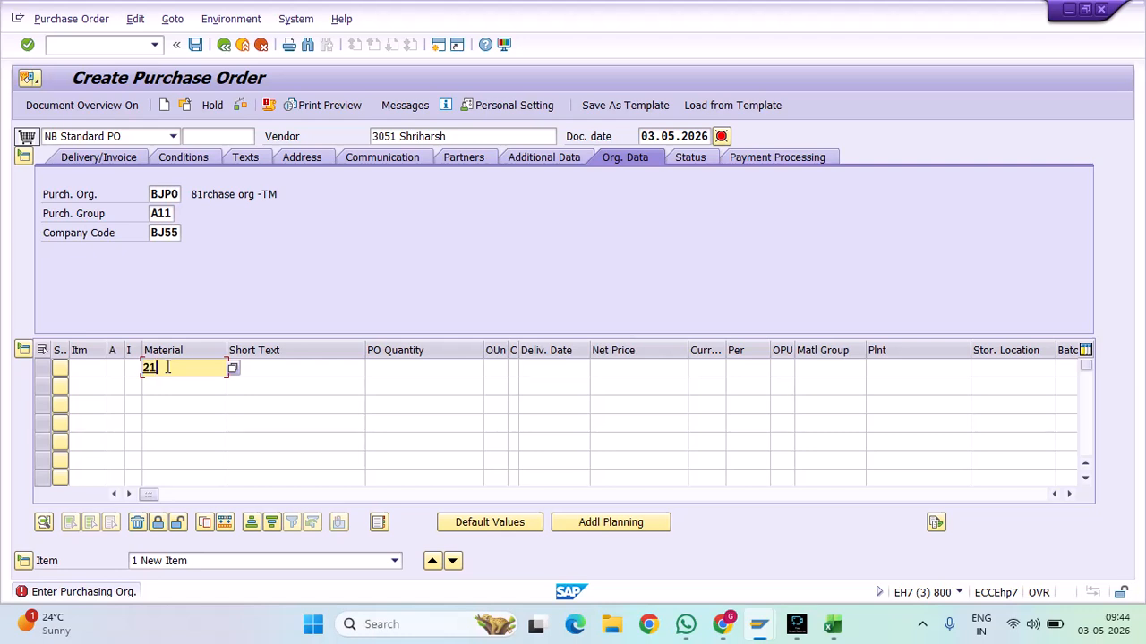
{"action": "mouse_move", "coordinate": [753, 631]}
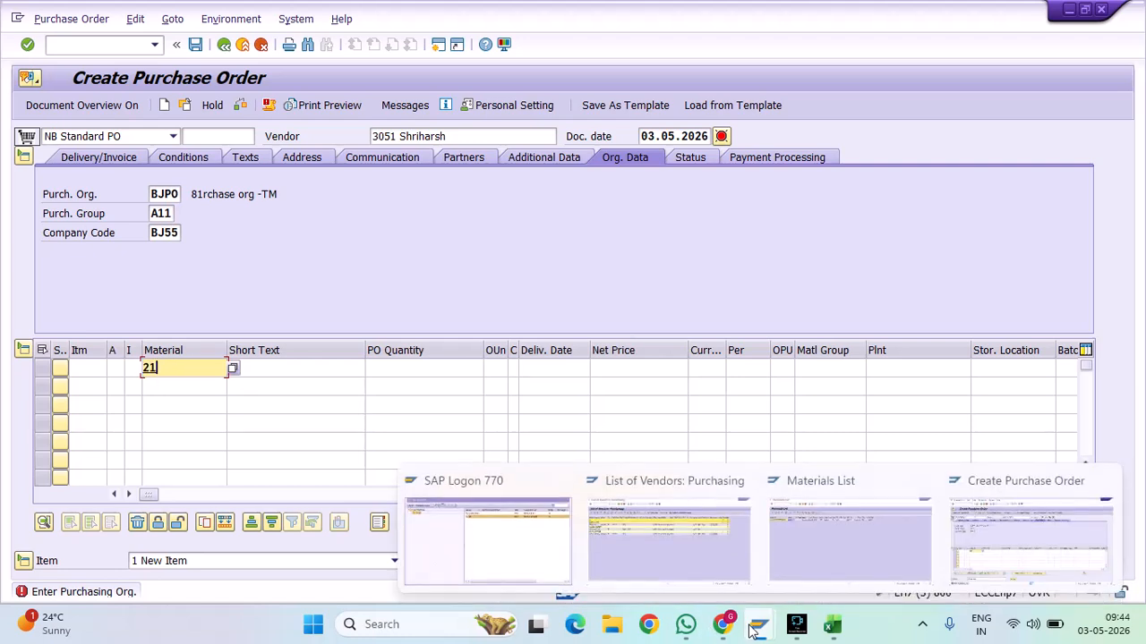
{"action": "type", "text": "21"}
{"action": "left_click", "coordinate": [815, 562]}
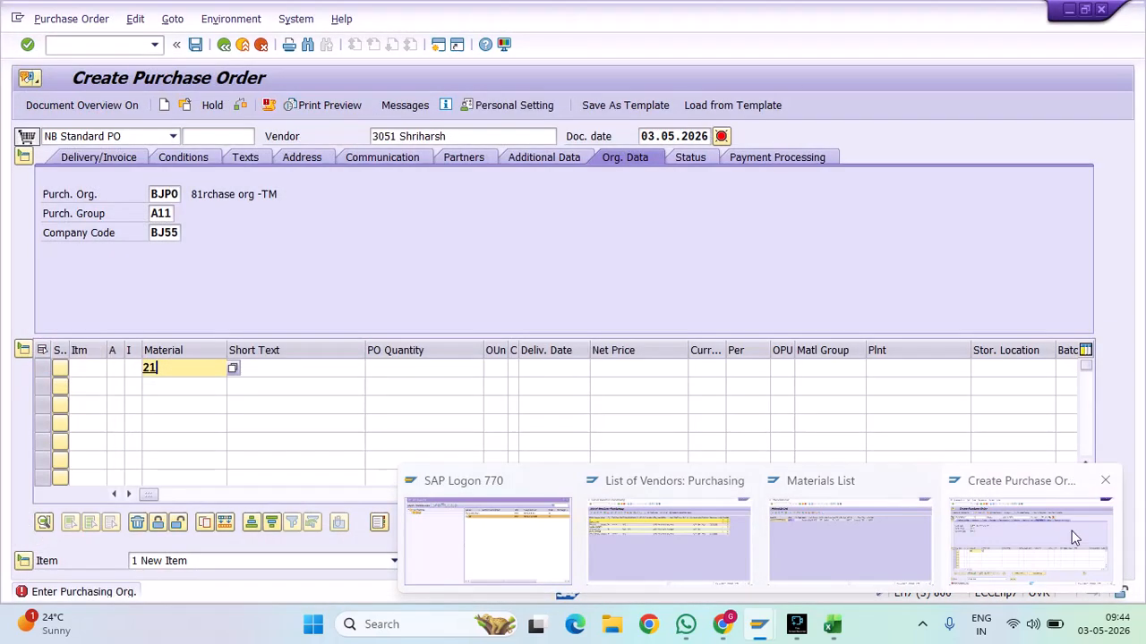
{"action": "left_click", "coordinate": [1071, 531]}
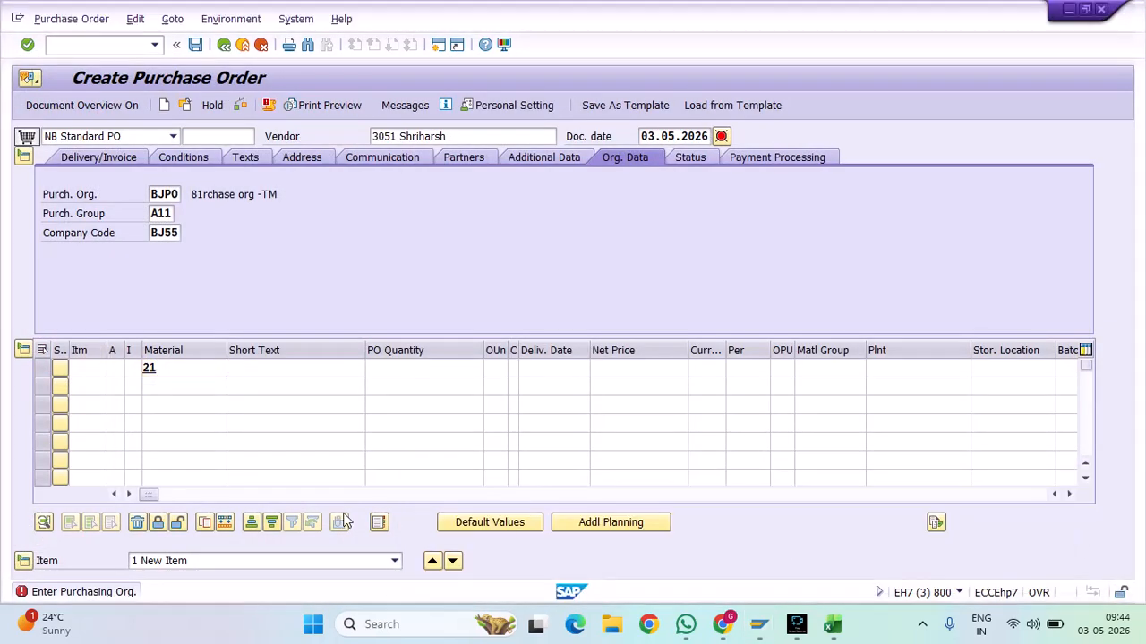
{"action": "type", "text": "22"}
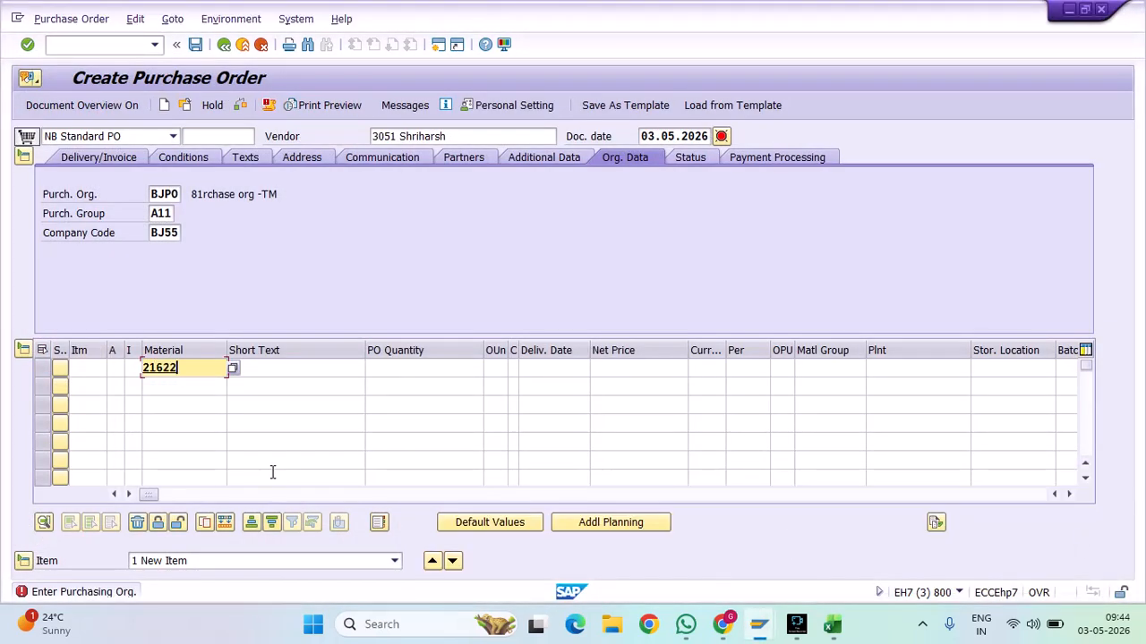
{"action": "left_click", "coordinate": [442, 369]}
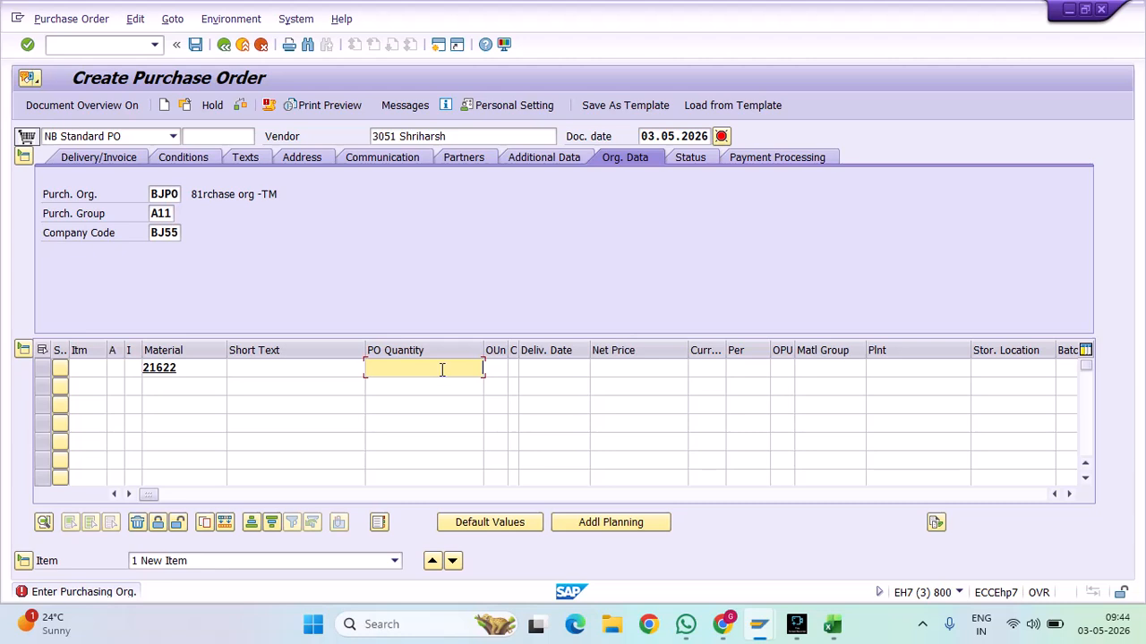
{"action": "type", "text": "1"}
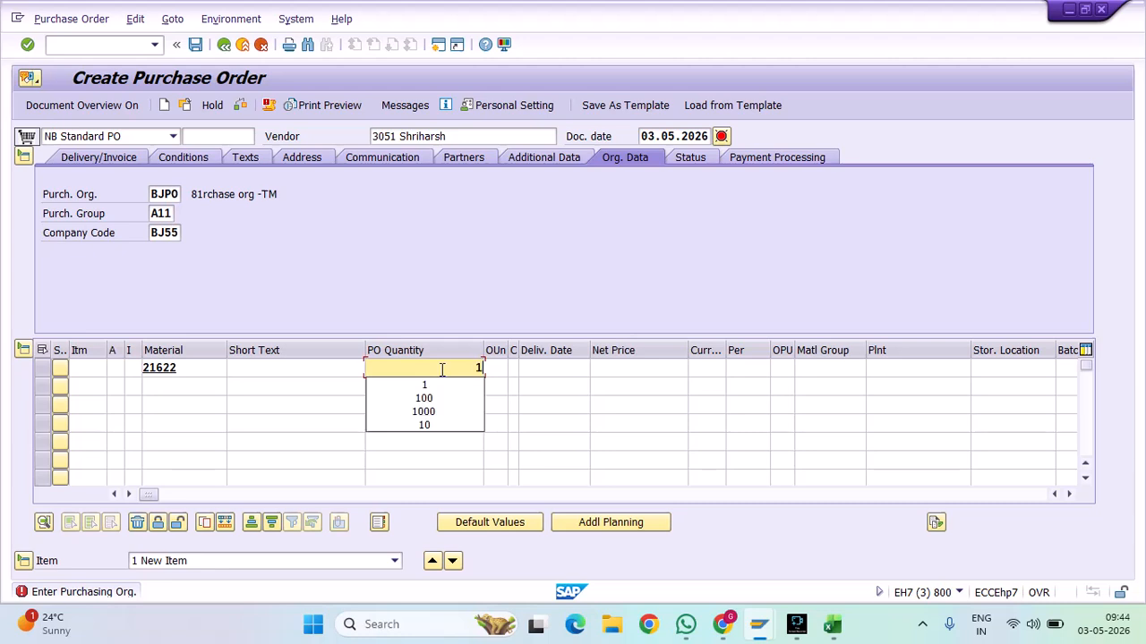
Set the item's plant to BJP1 and storage location to sl01, and have the order entries checked
{"action": "left_click", "coordinate": [328, 493]}
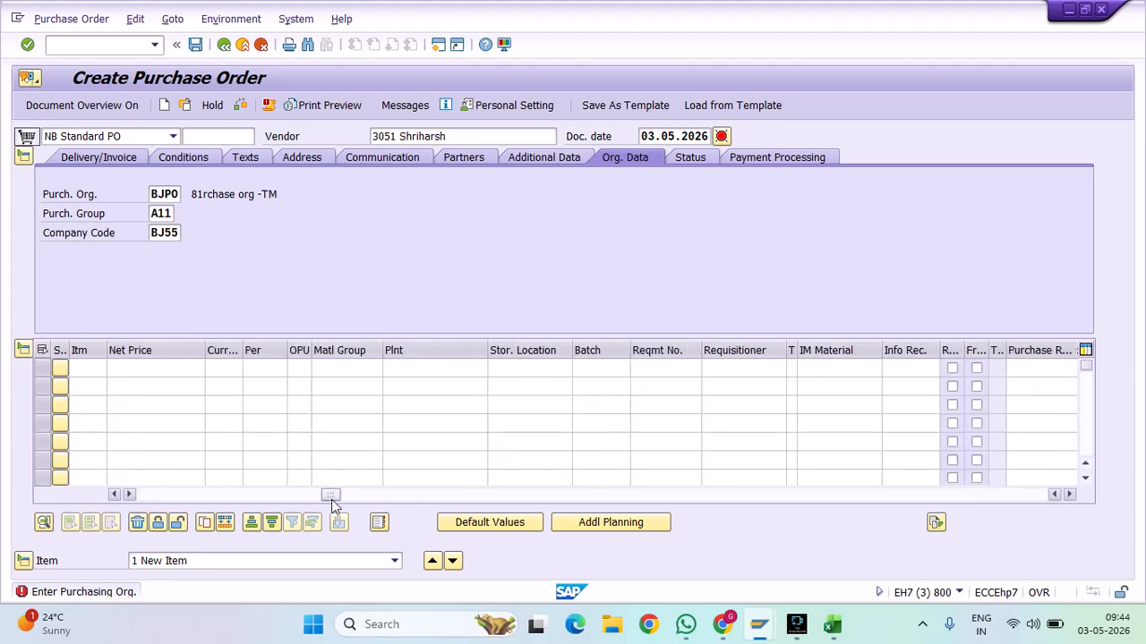
{"action": "left_click", "coordinate": [423, 367]}
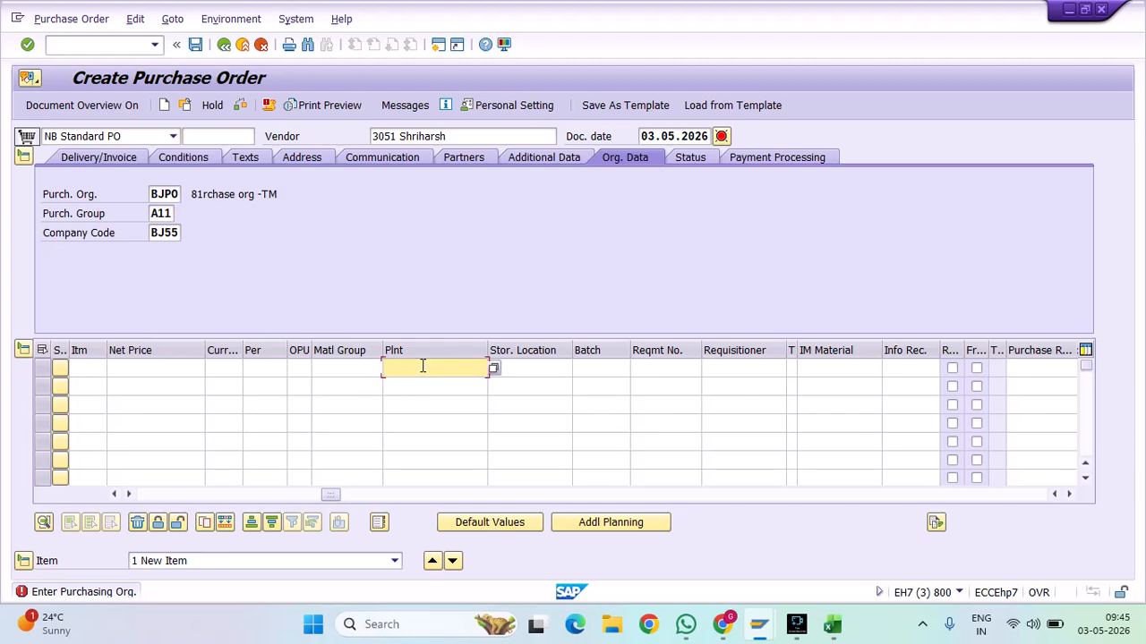
{"action": "type", "text": "B"}
{"action": "left_click", "coordinate": [422, 384]}
{"action": "left_click", "coordinate": [527, 372]}
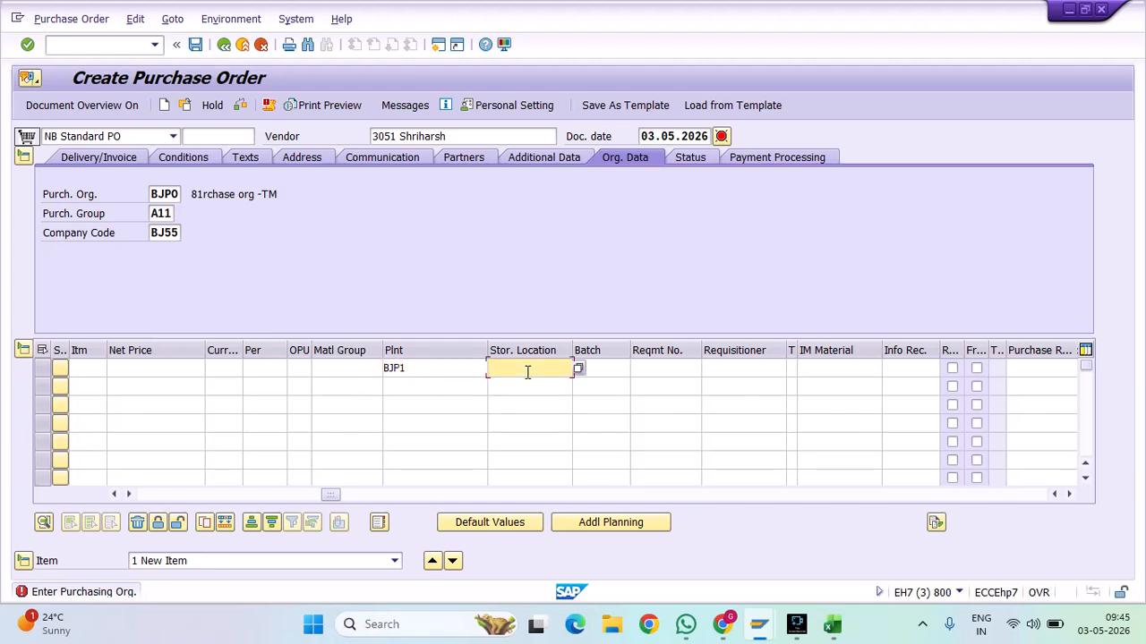
{"action": "type", "text": "sl01"}
{"action": "left_click", "coordinate": [206, 495]}
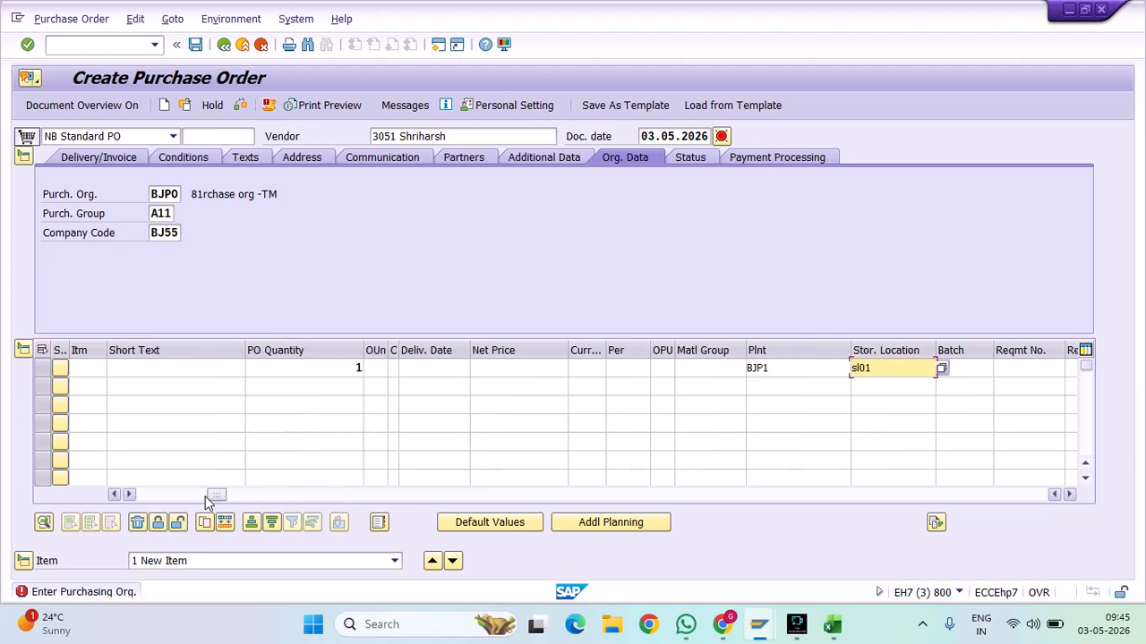
{"action": "left_click", "coordinate": [206, 495]}
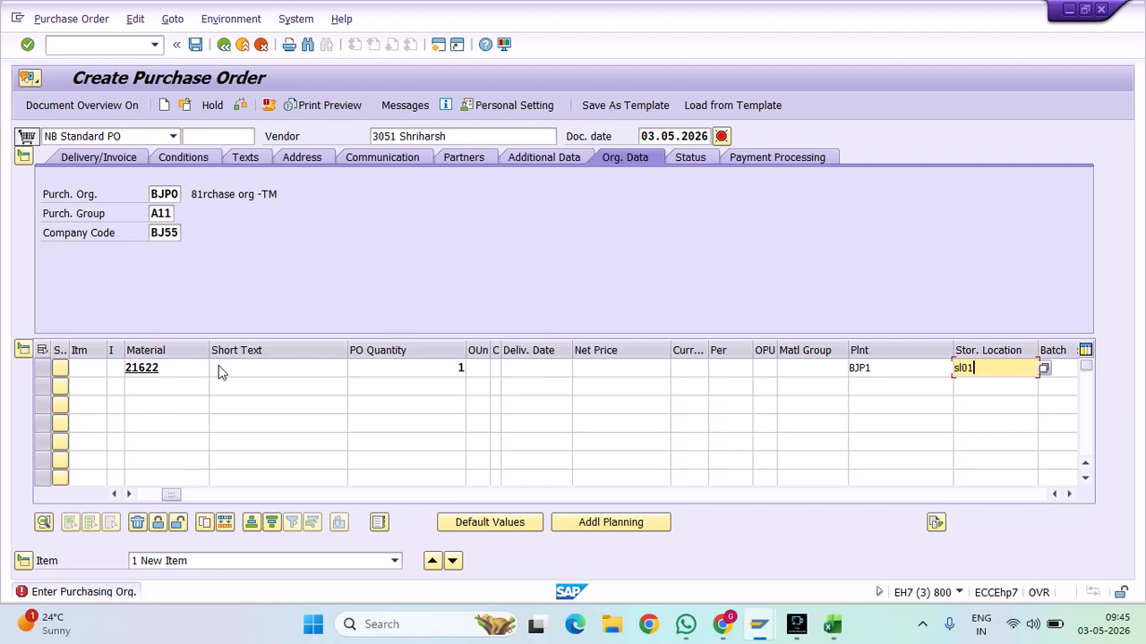
{"action": "key", "text": "Return"}
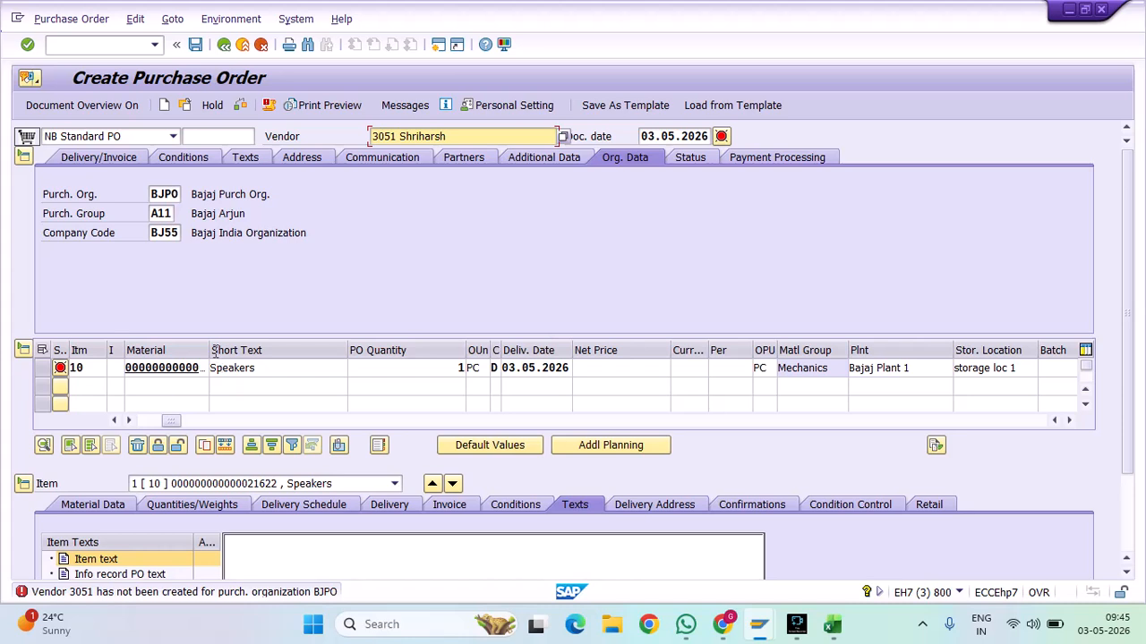
Change the header's purchasing organization to GRPO, company code to GRC and purchasing group to S11
{"action": "double_click", "coordinate": [179, 193]}
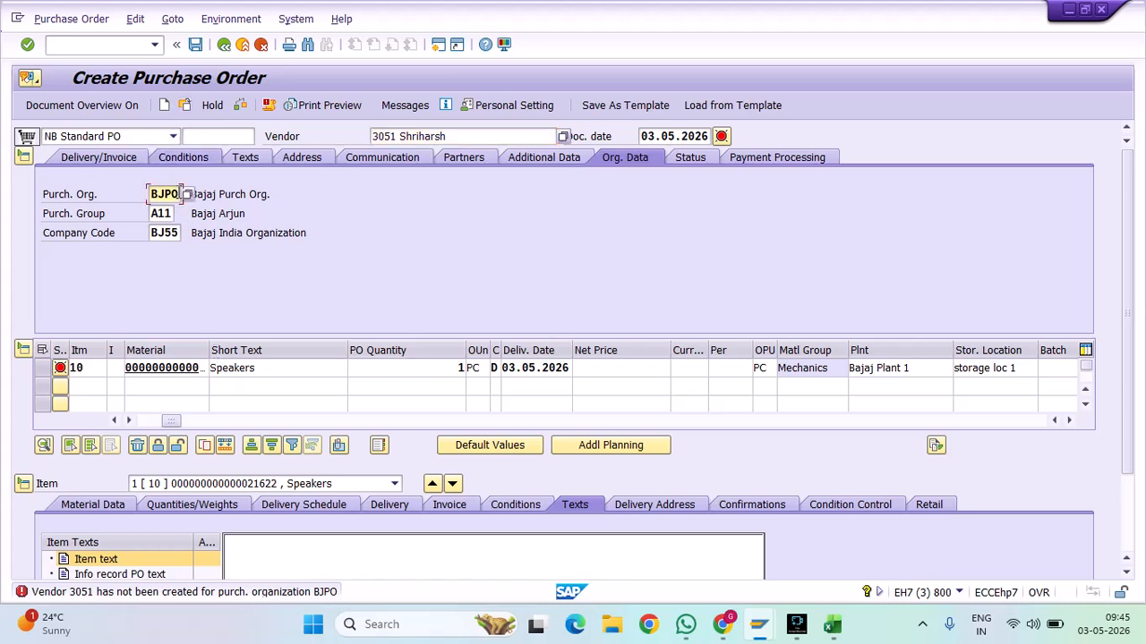
{"action": "type", "text": "grp"}
{"action": "key", "text": "Tab"}
{"action": "key", "text": "Tab"}
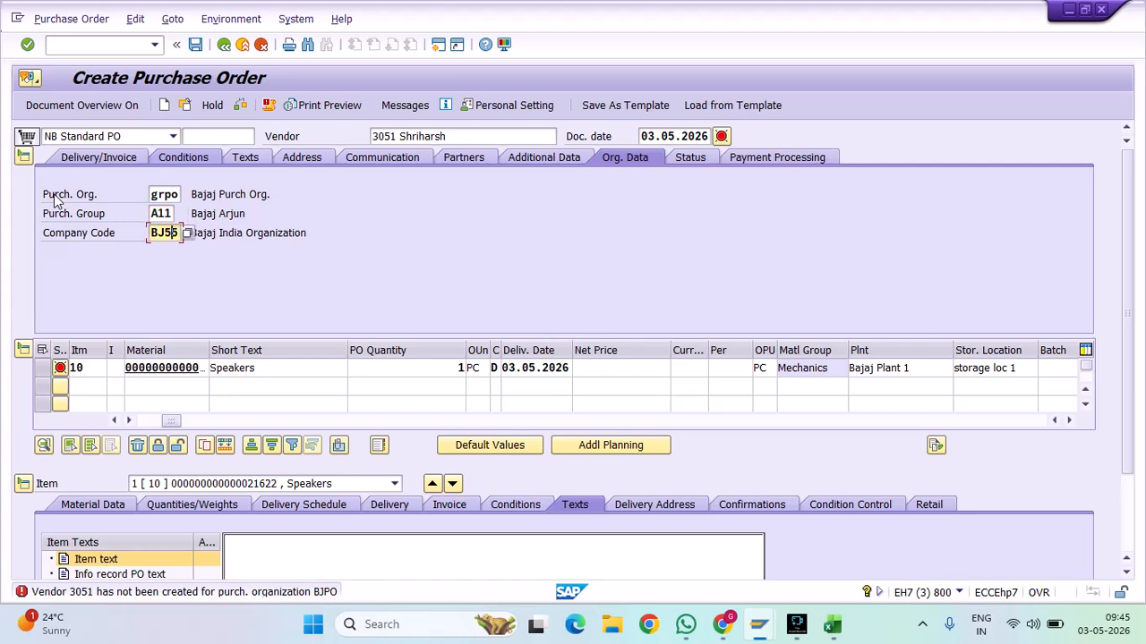
{"action": "key", "text": "BackSpace"}
{"action": "key", "text": "BackSpace"}
{"action": "key", "text": "BackSpace"}
{"action": "key", "text": "BackSpace"}
{"action": "type", "text": "grc"}
{"action": "key", "text": "Return"}
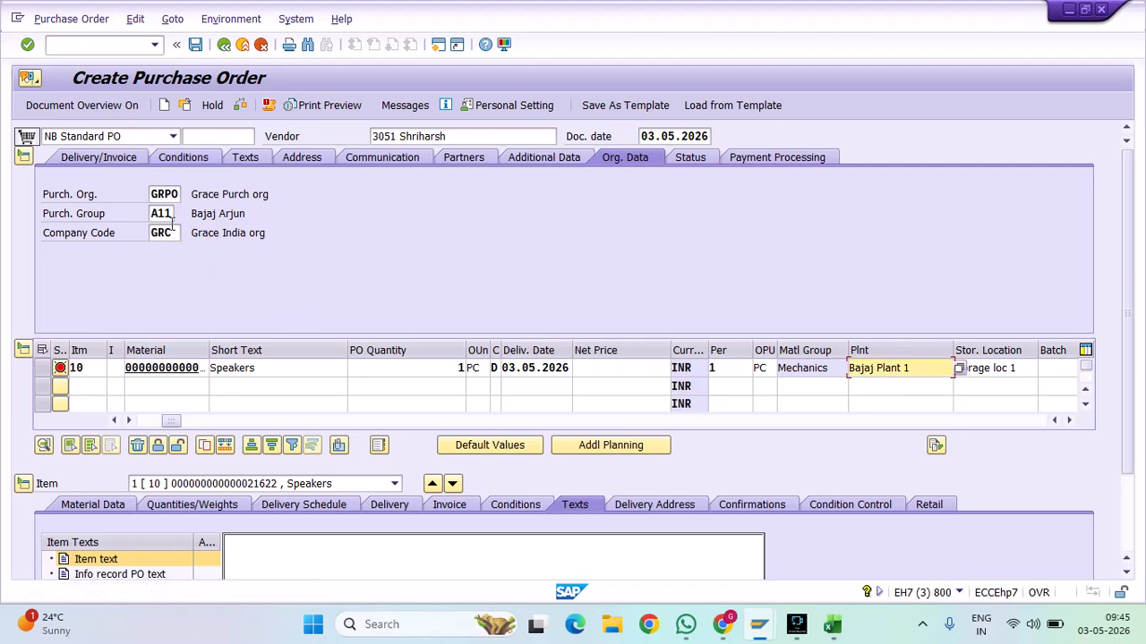
{"action": "type", "text": "s11"}
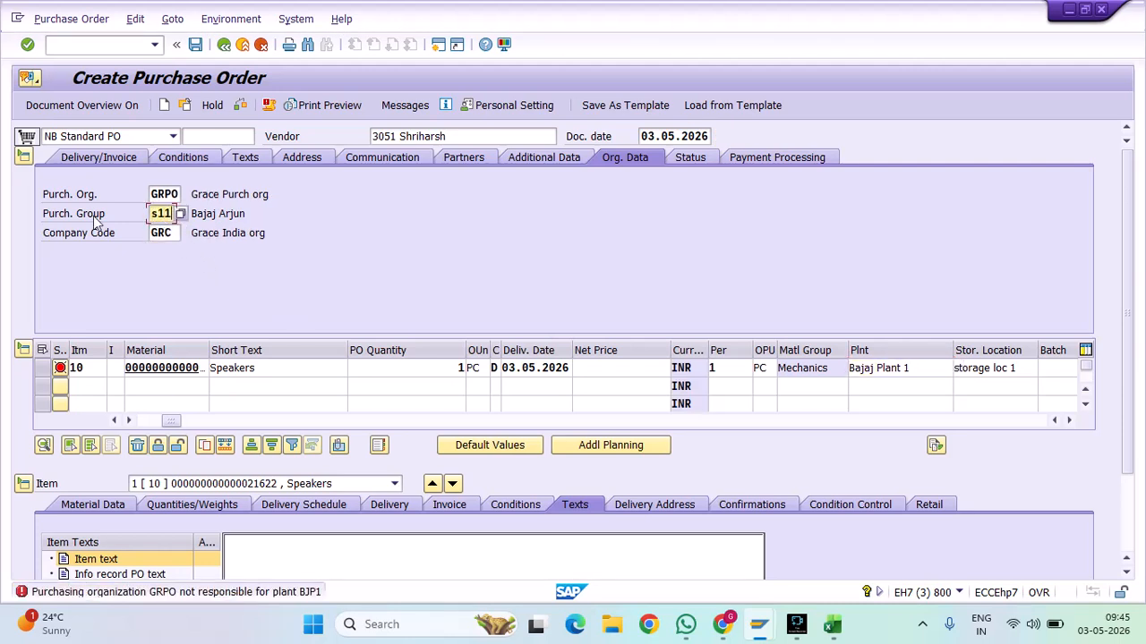
{"action": "key", "text": "Return"}
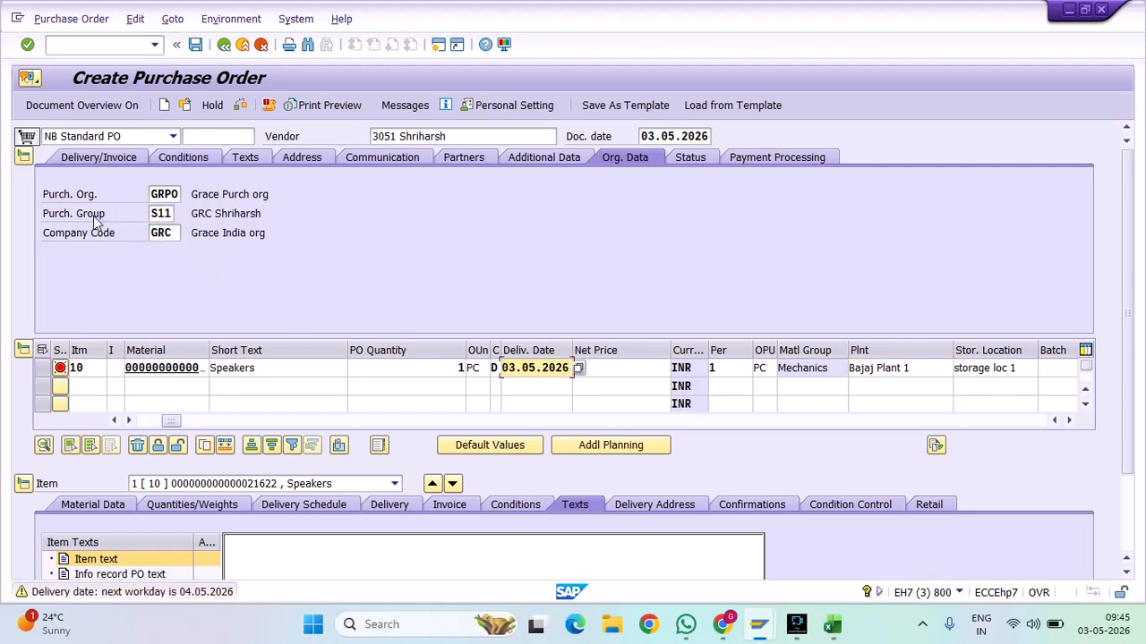
{"action": "key", "text": "Return"}
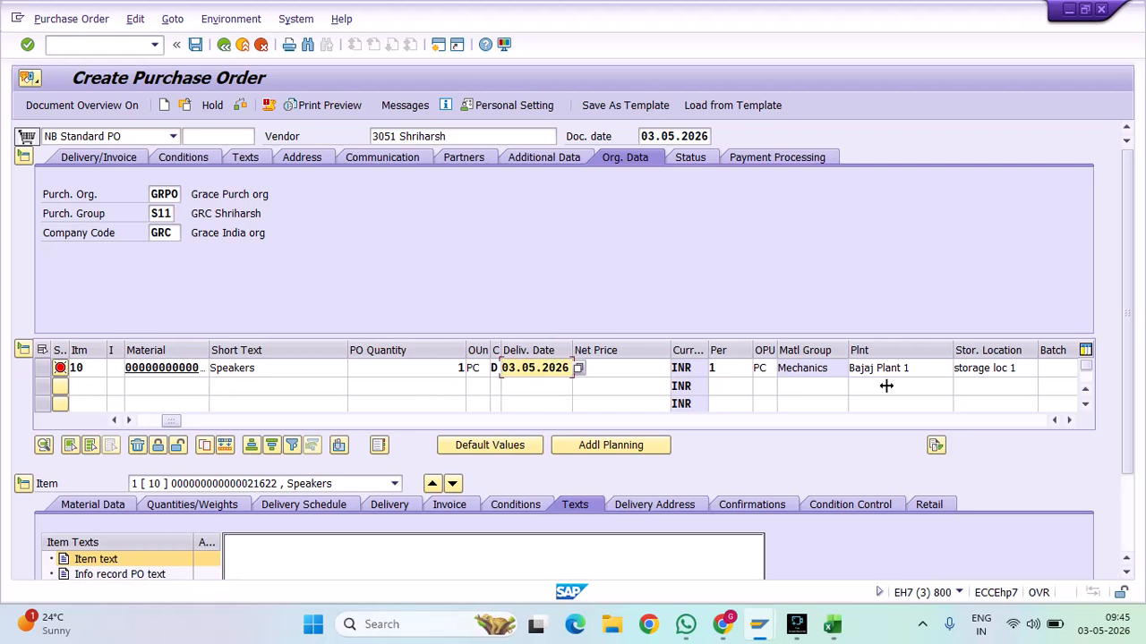
Review the order's message log and change the item's plant to GRP1
{"action": "left_click", "coordinate": [270, 108]}
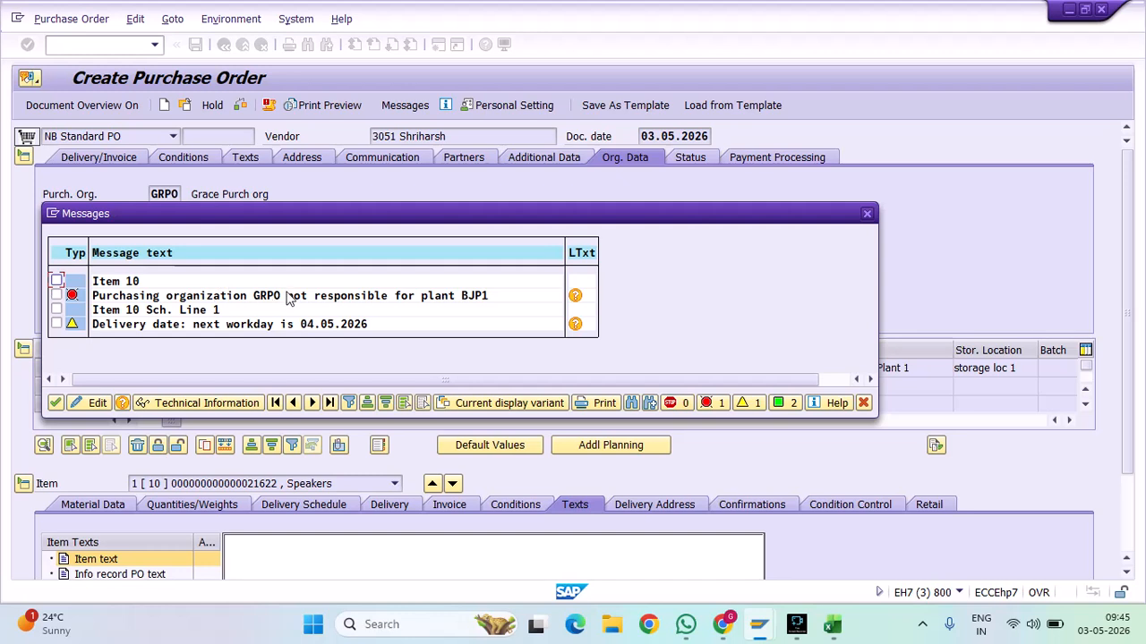
{"action": "left_click", "coordinate": [867, 213]}
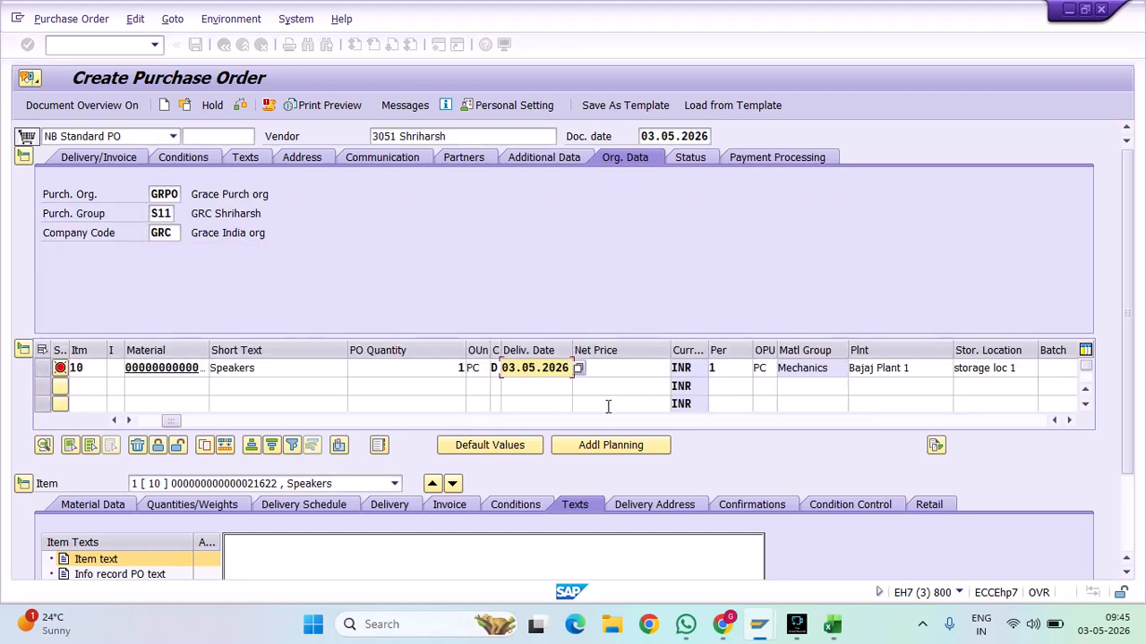
{"action": "left_click", "coordinate": [930, 367]}
{"action": "type", "text": "grp"}
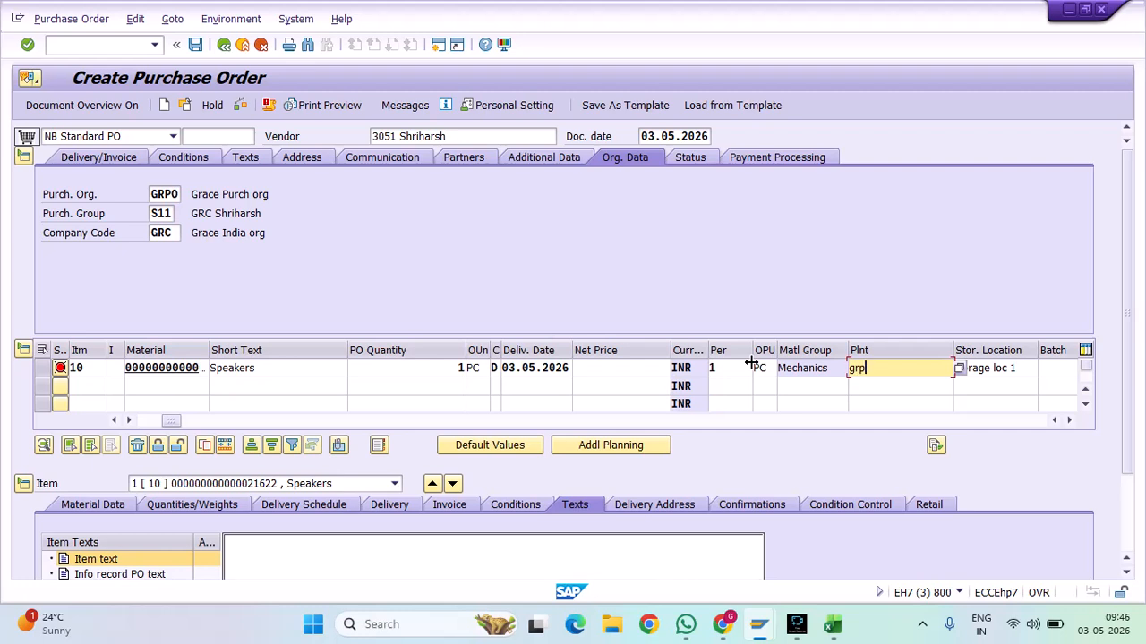
{"action": "type", "text": "1"}
{"action": "key", "text": "Return"}
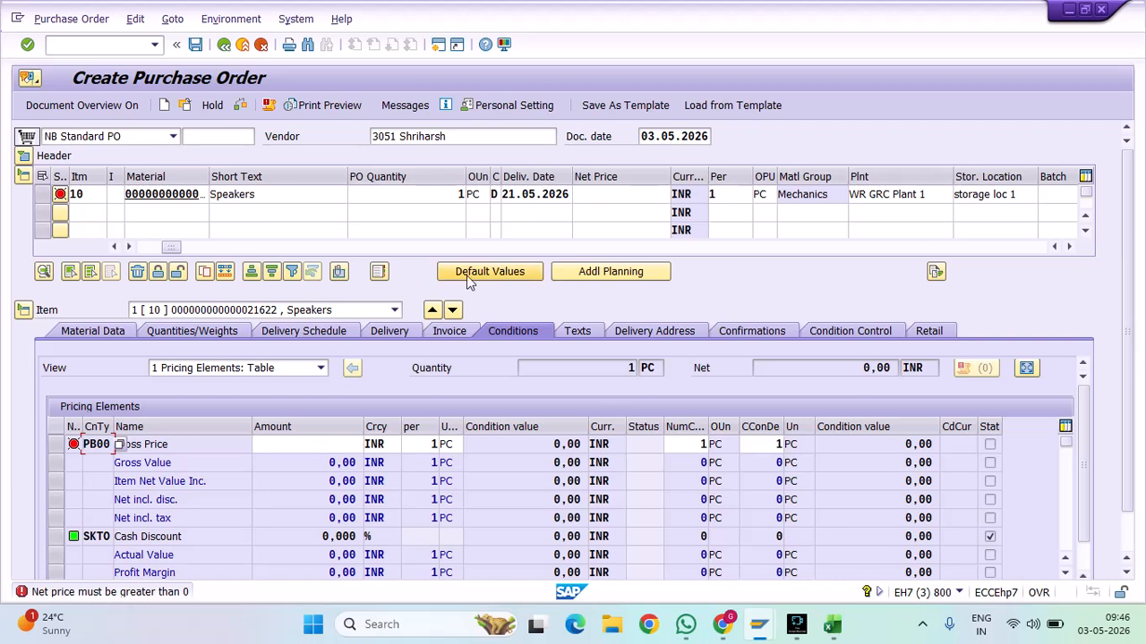
Discard the purchase order draft by restarting transaction ME21N with a blank order
{"action": "left_click", "coordinate": [127, 51]}
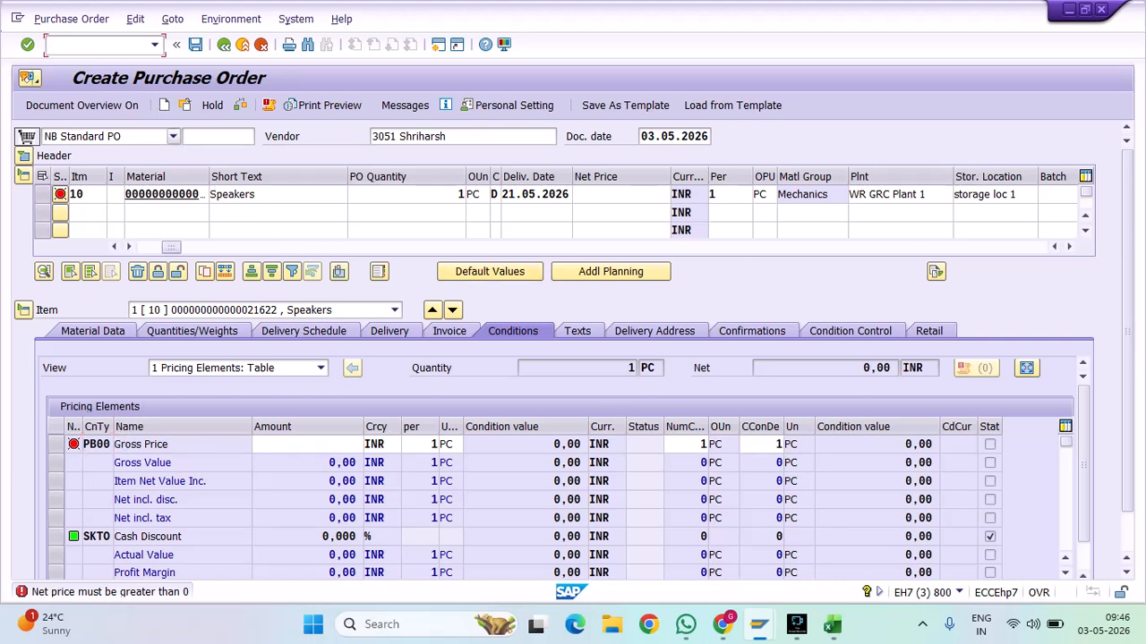
{"action": "type", "text": "/nme21n"}
{"action": "key", "text": "Return"}
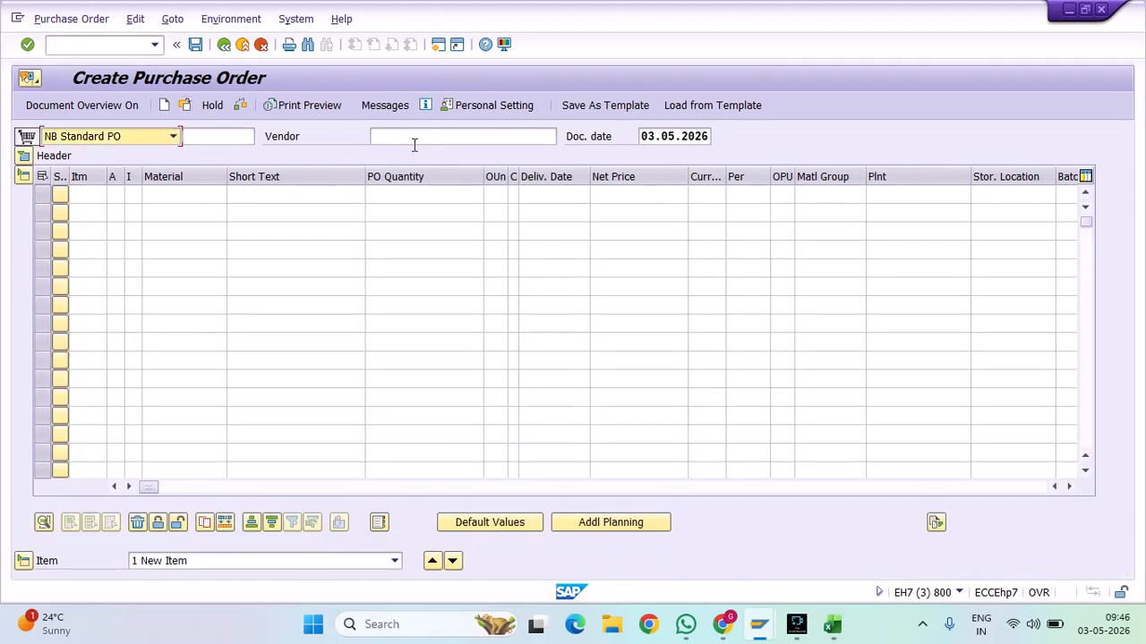
Enter the vendor's account number in the standard purchase order and have the entry checked
{"action": "left_click", "coordinate": [415, 143]}
{"action": "type", "text": "3"}
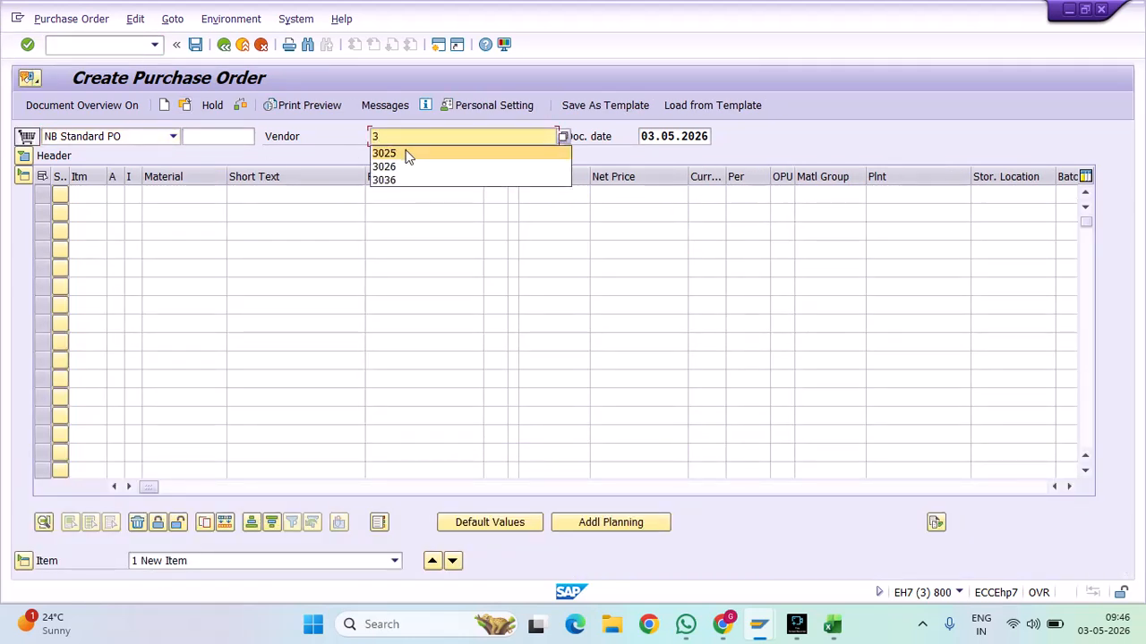
{"action": "mouse_move", "coordinate": [764, 631]}
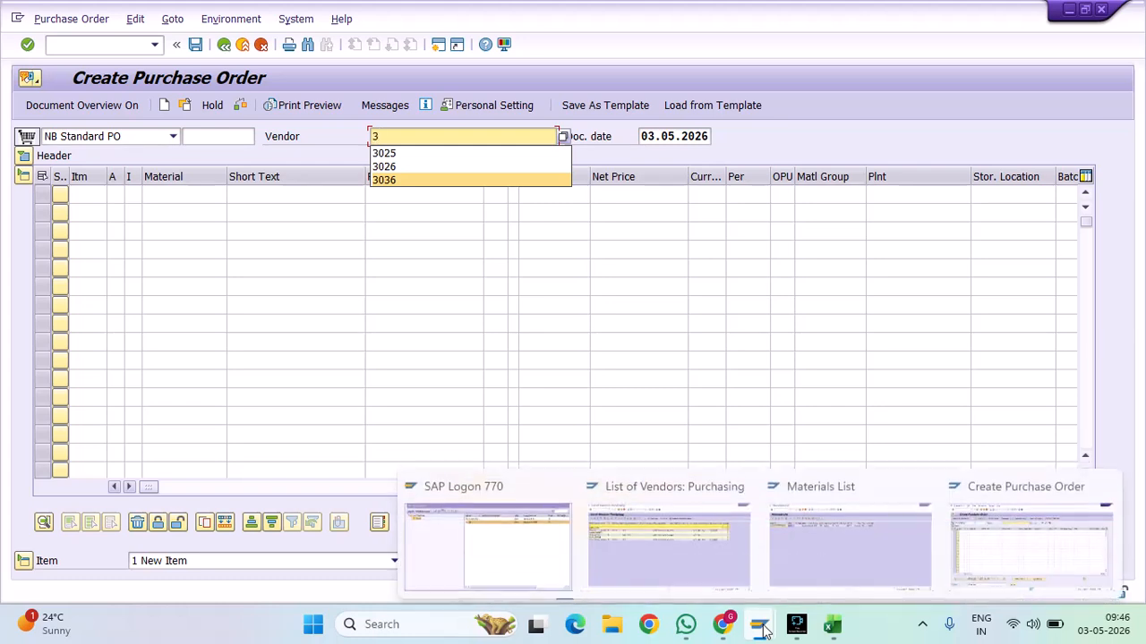
{"action": "mouse_move", "coordinate": [636, 536]}
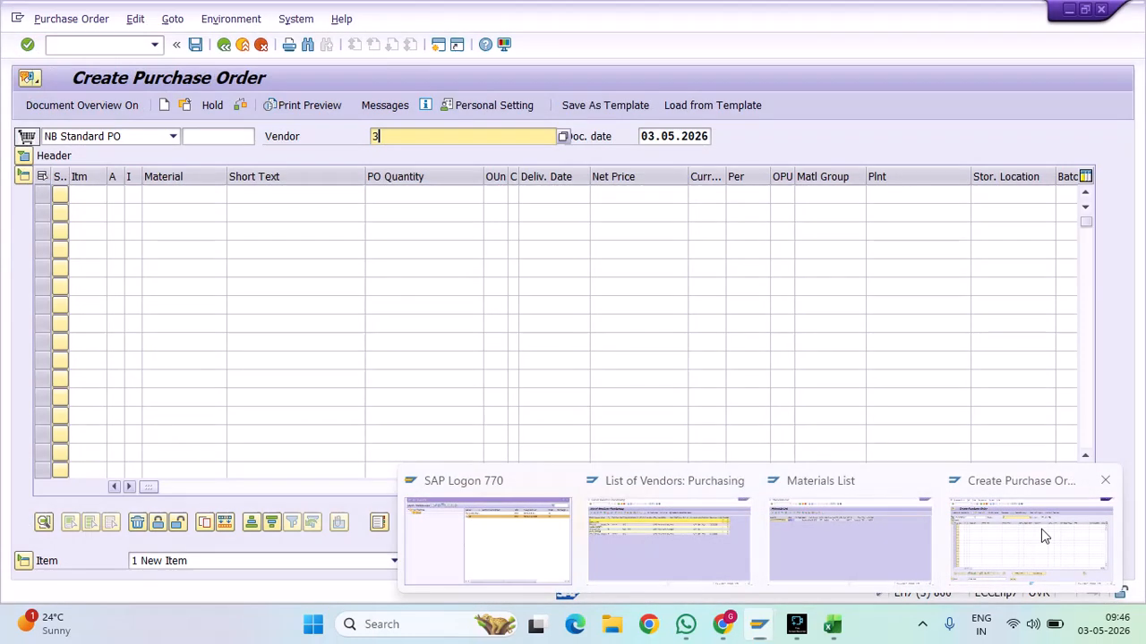
{"action": "left_click", "coordinate": [1040, 529]}
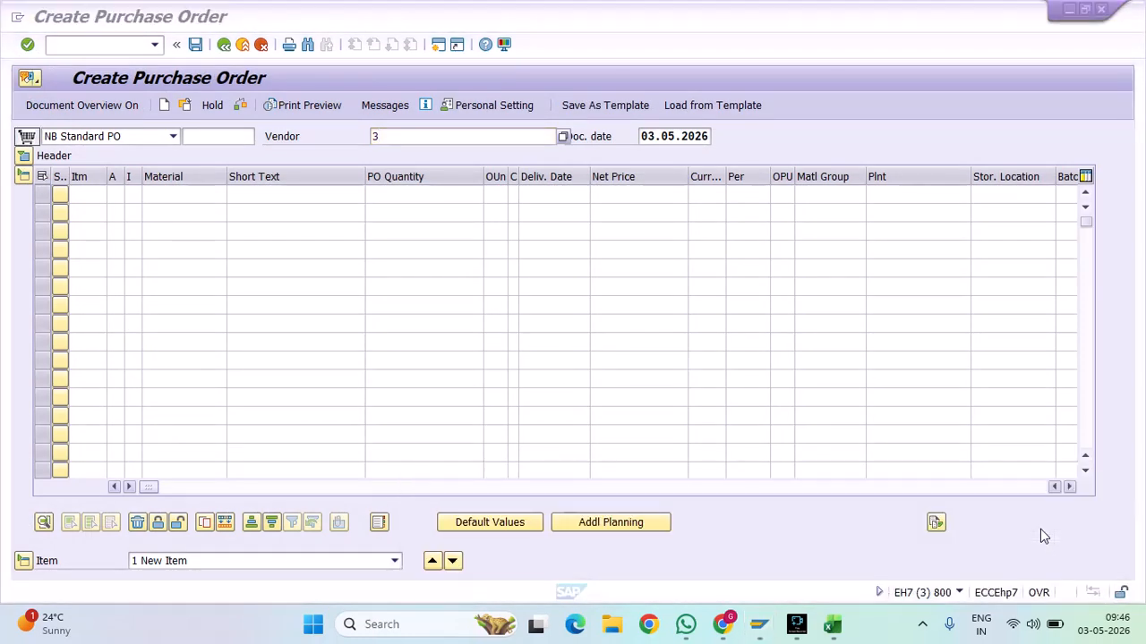
{"action": "type", "text": "051"}
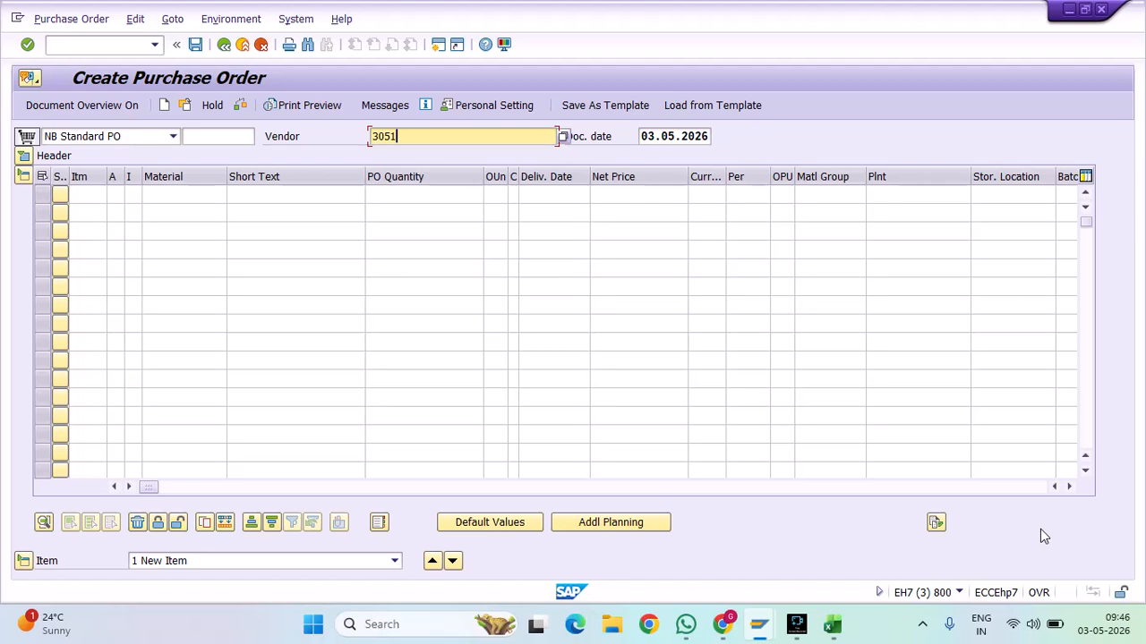
{"action": "key", "text": "Return"}
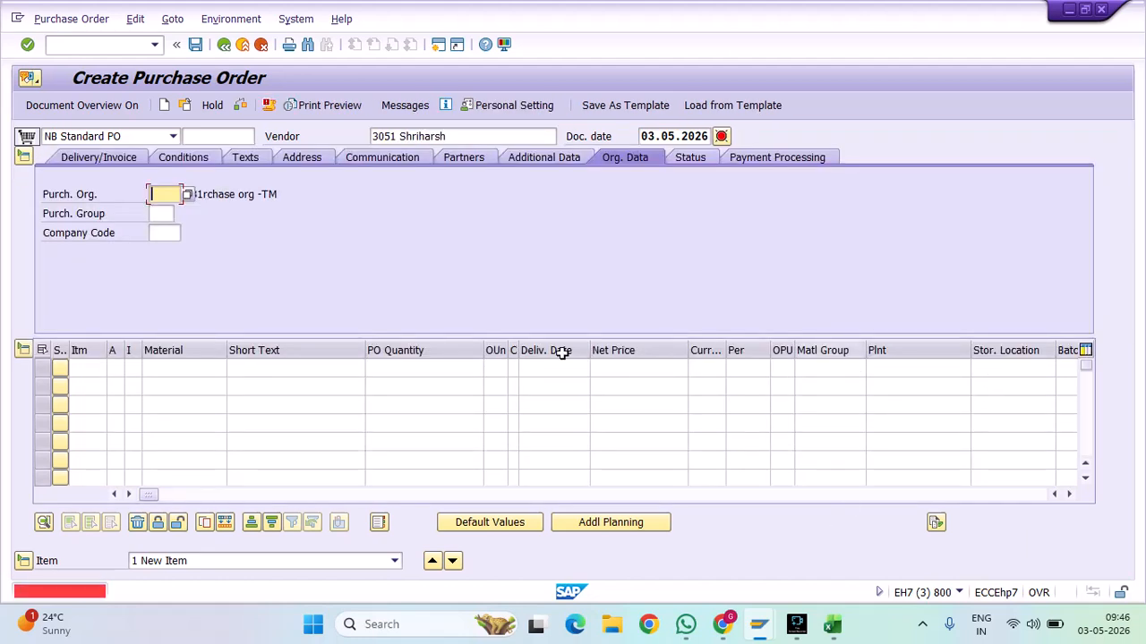
Set the header's purchasing organization to grpo, purchasing group to s11 and company code to grc
{"action": "type", "text": "g"}
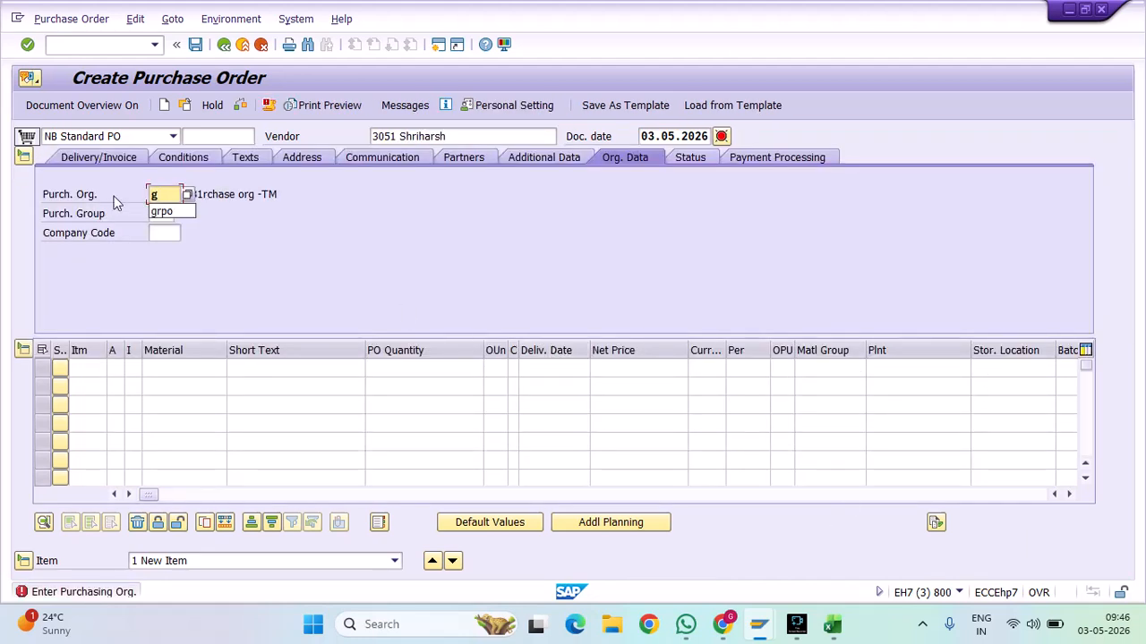
{"action": "left_click", "coordinate": [164, 213]}
{"action": "type", "text": "s"}
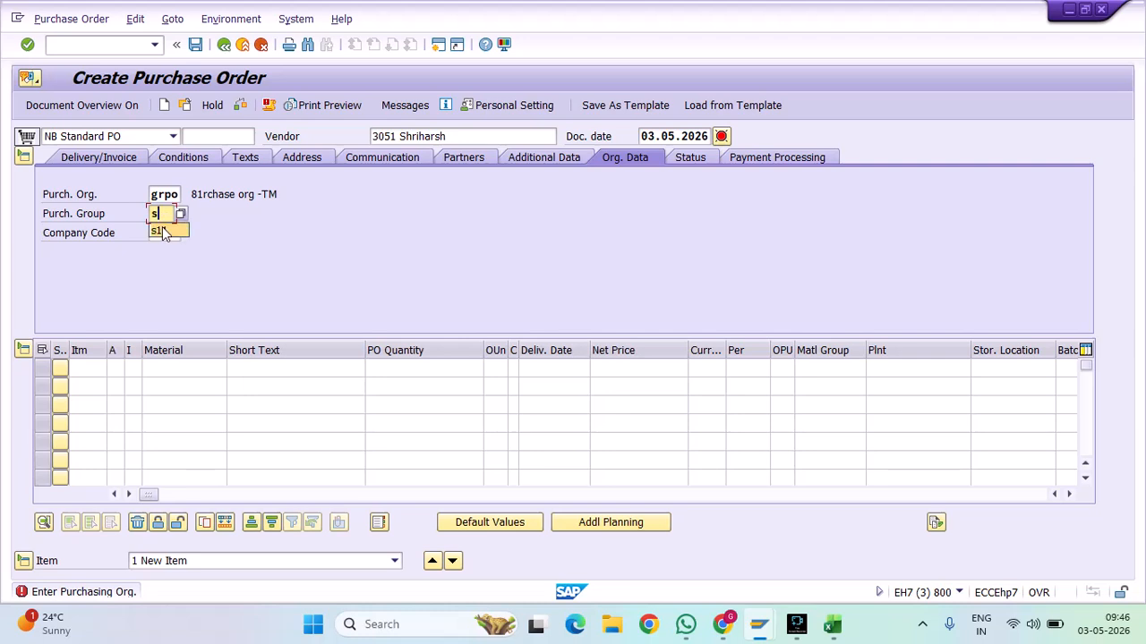
{"action": "left_click", "coordinate": [166, 233]}
{"action": "type", "text": "g"}
{"action": "left_click", "coordinate": [163, 250]}
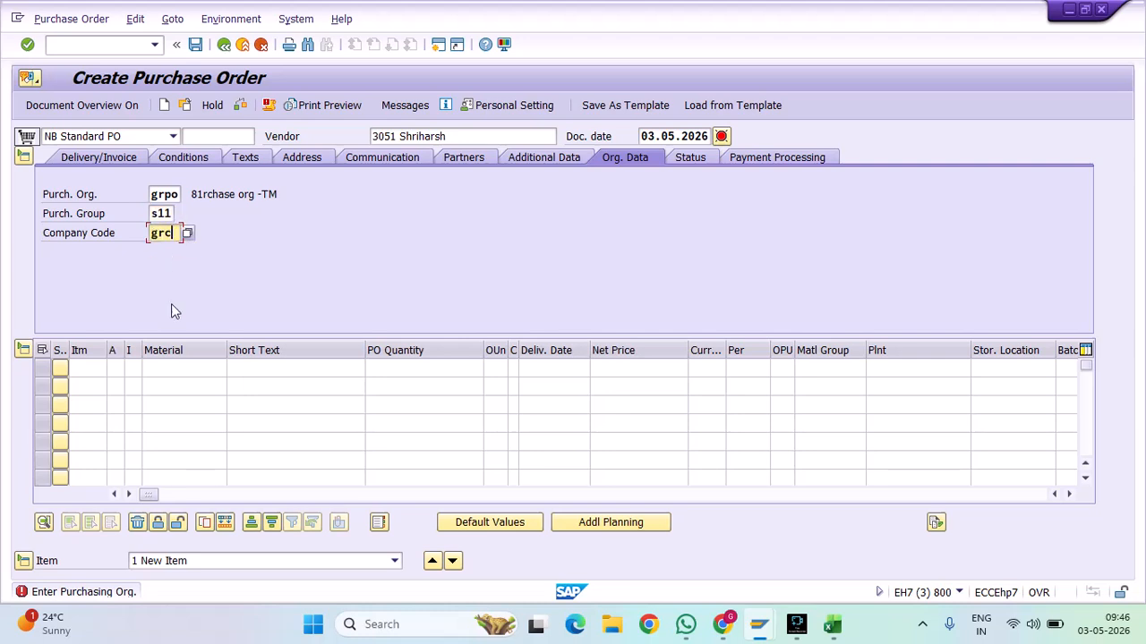
Add an order item for material 21622 with a PO quantity of 1
{"action": "left_click", "coordinate": [174, 365]}
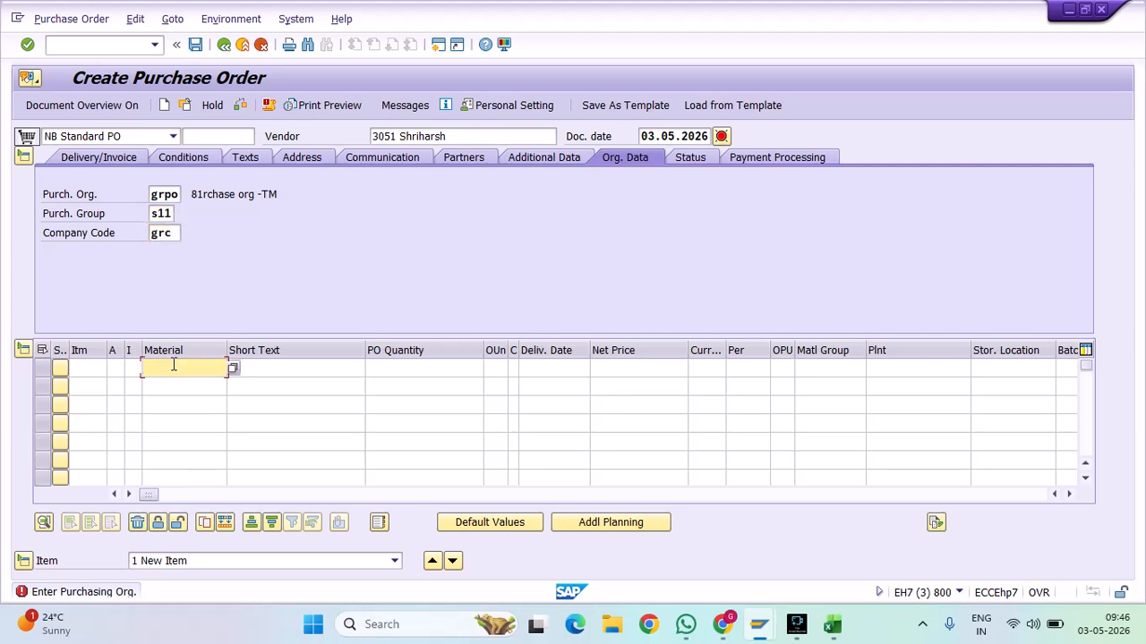
{"action": "type", "text": "2"}
{"action": "left_click", "coordinate": [158, 385]}
{"action": "left_click", "coordinate": [437, 371]}
{"action": "type", "text": "1"}
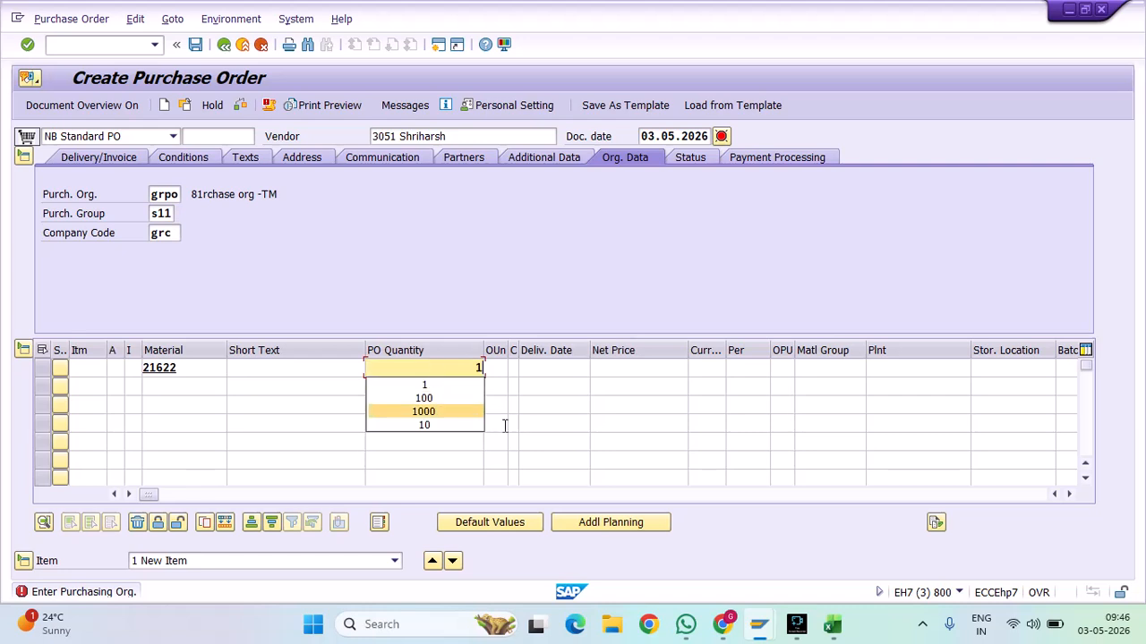
Set the item's plant to grp1 and storage location to sl01, and have the order entries checked
{"action": "left_click", "coordinate": [911, 369]}
{"action": "type", "text": "g"}
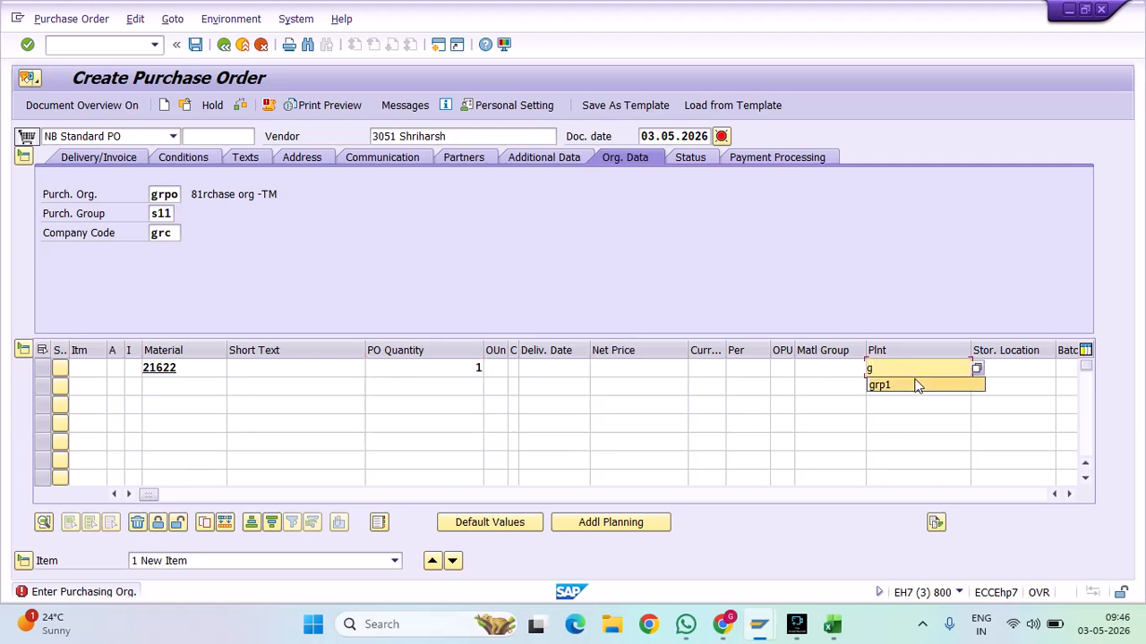
{"action": "left_click", "coordinate": [916, 384]}
{"action": "left_click", "coordinate": [1018, 368]}
{"action": "type", "text": "s"}
{"action": "left_click", "coordinate": [1009, 387]}
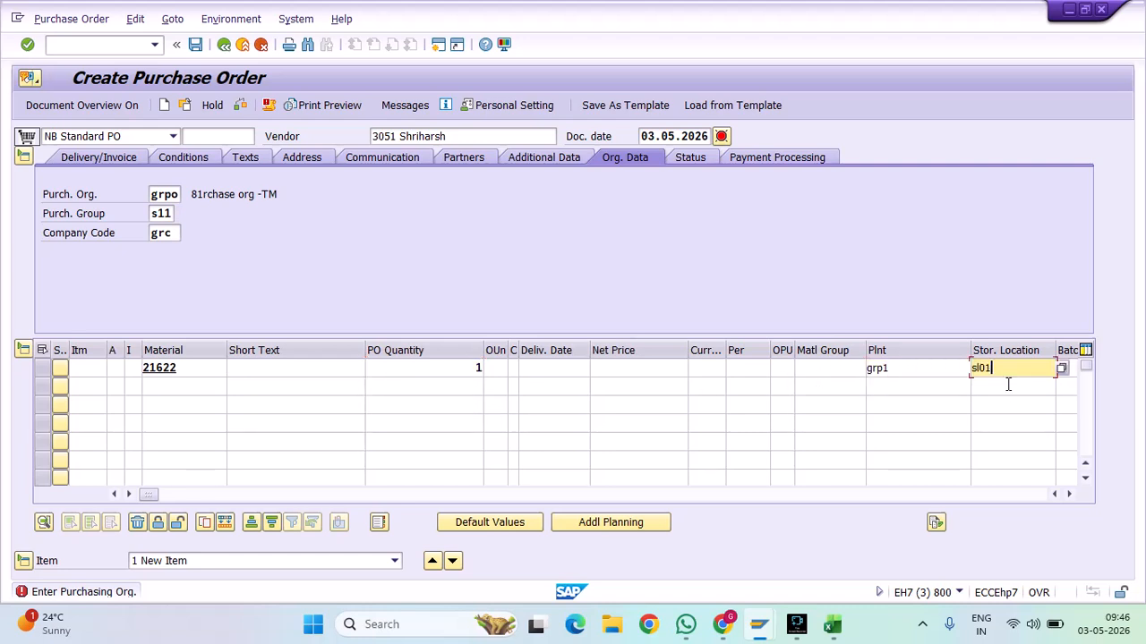
{"action": "key", "text": "Return"}
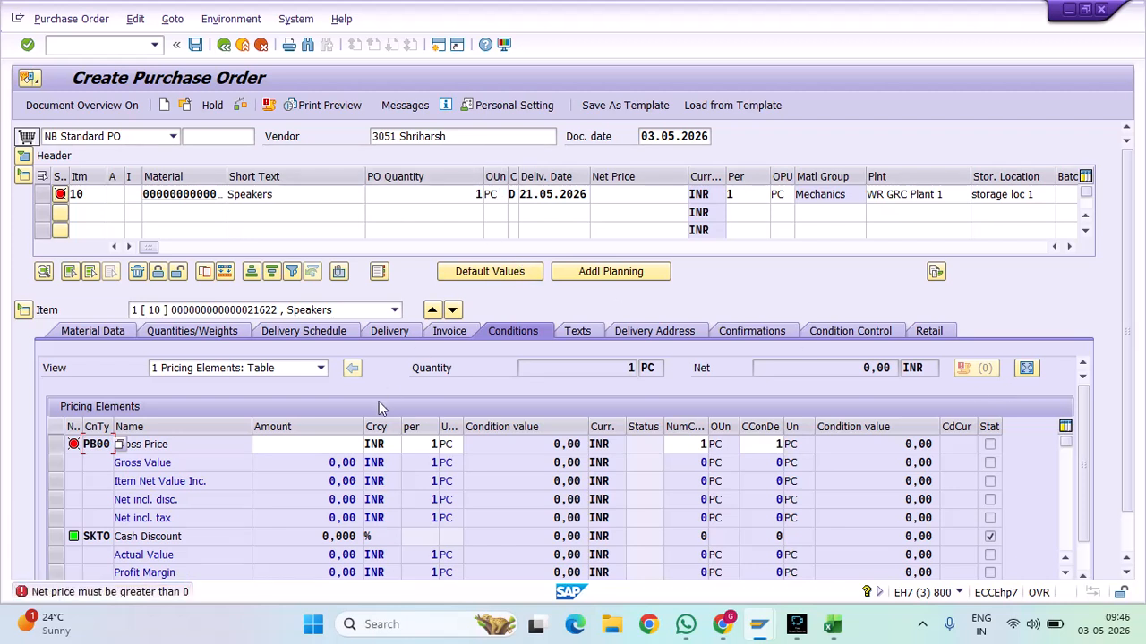
Set the item's PB00 gross price to 500 INR in its pricing conditions and have it checked
{"action": "left_click", "coordinate": [346, 442]}
{"action": "type", "text": "500"}
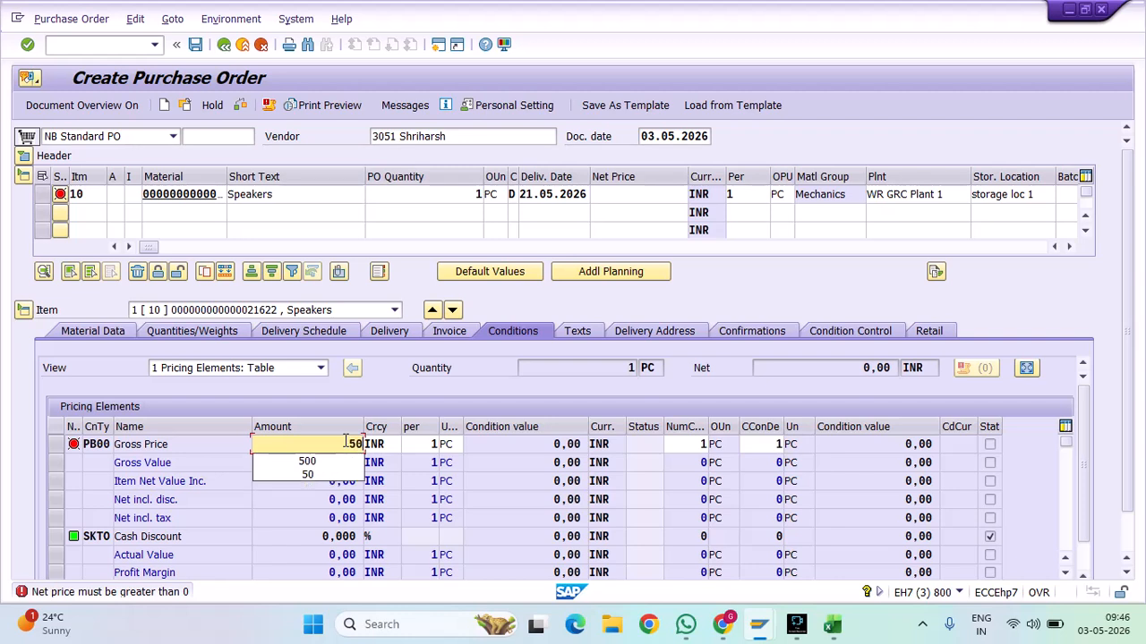
{"action": "key", "text": "Return"}
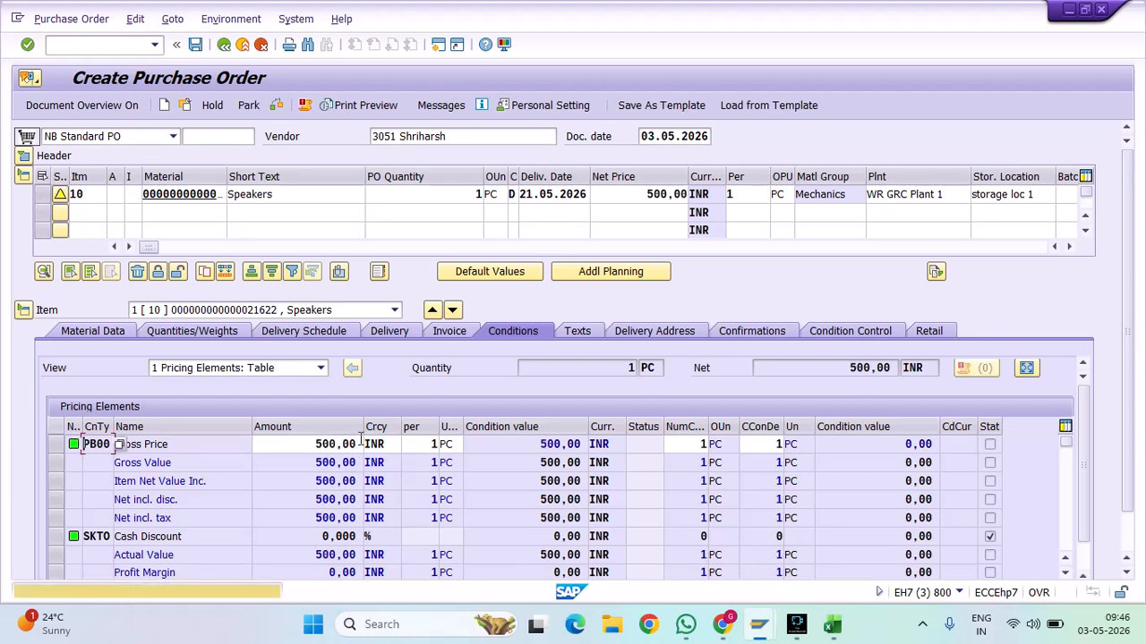
Change the item's PO quantity to 200 PC and have the order rechecked
{"action": "left_click", "coordinate": [474, 195]}
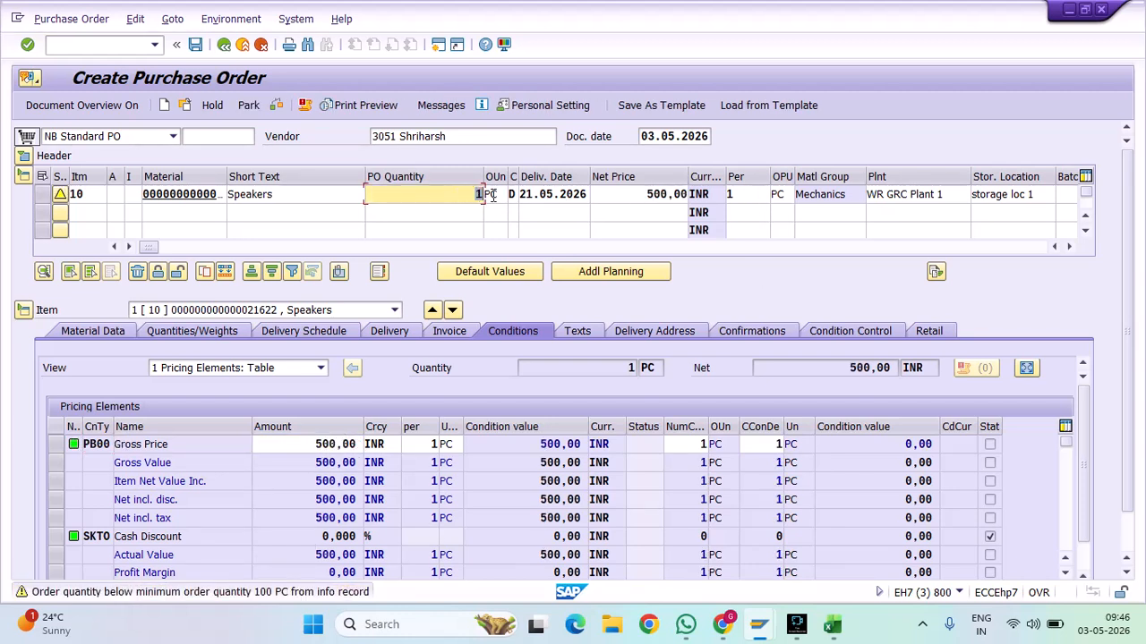
{"action": "type", "text": "200"}
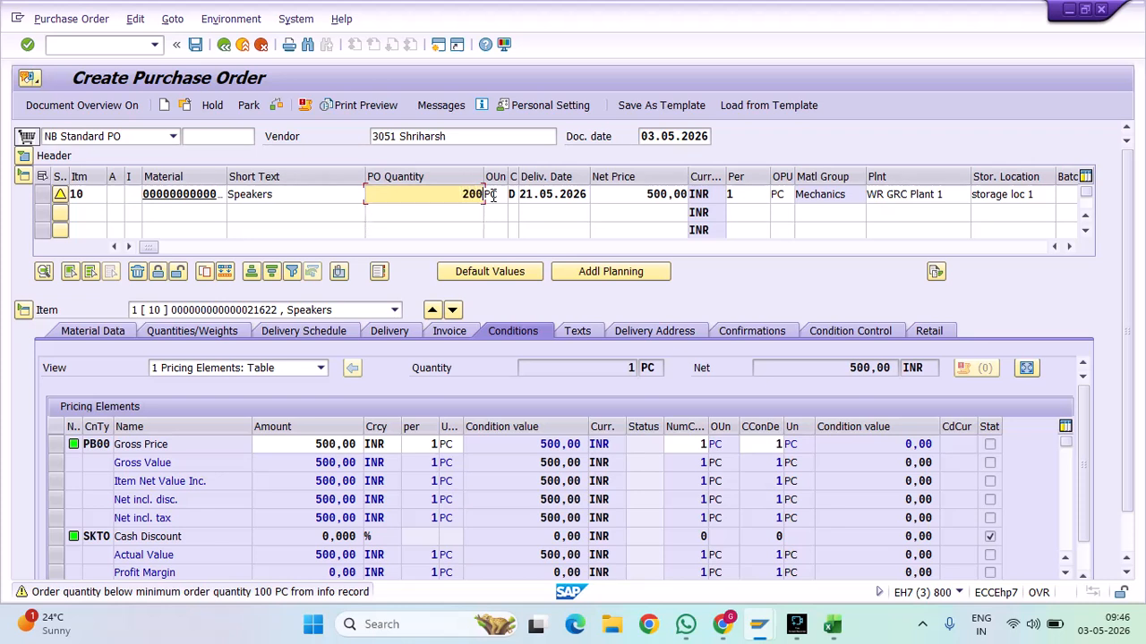
{"action": "key", "text": "Return"}
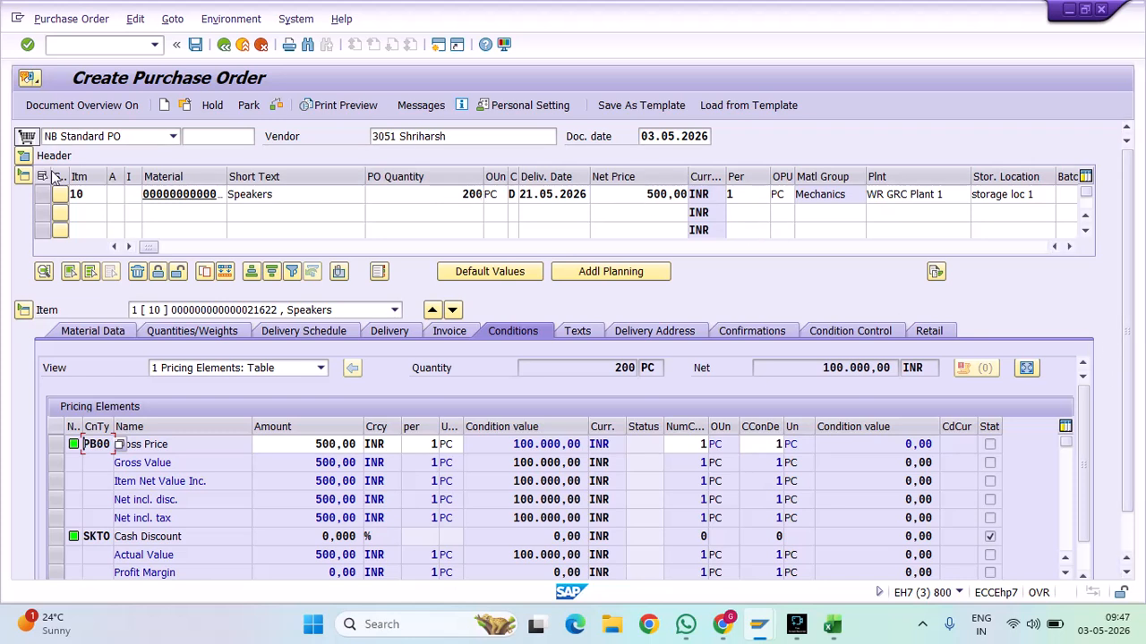
Leave the purchase order creation with /n and return to the SAP Easy Access screen
{"action": "left_click", "coordinate": [84, 44]}
{"action": "type", "text": "/n"}
{"action": "key", "text": "Return"}
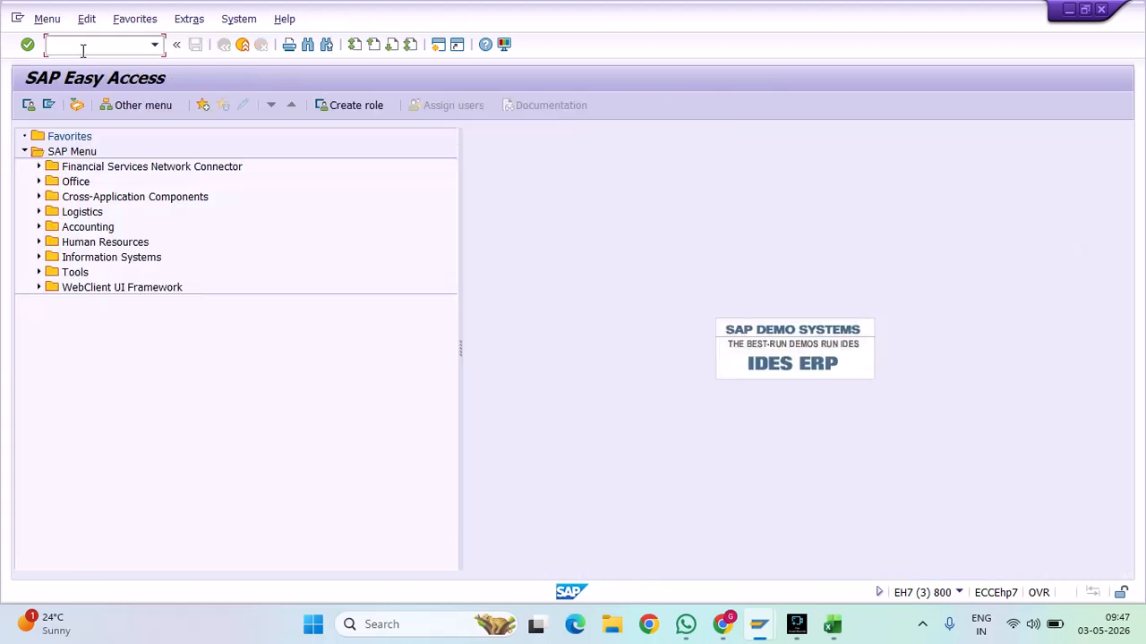
Switch to the Excel notes and review the material and vendor example on the Info record sheet
{"action": "left_click", "coordinate": [832, 624]}
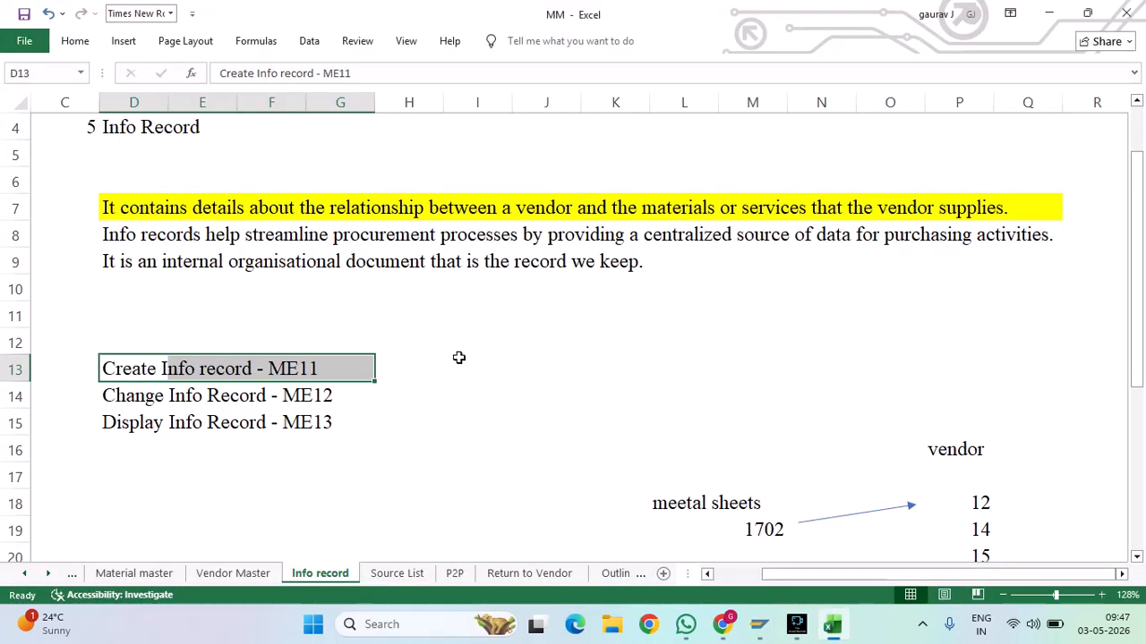
{"action": "left_click_drag", "start_coordinate": [654, 485], "coordinate": [868, 555]}
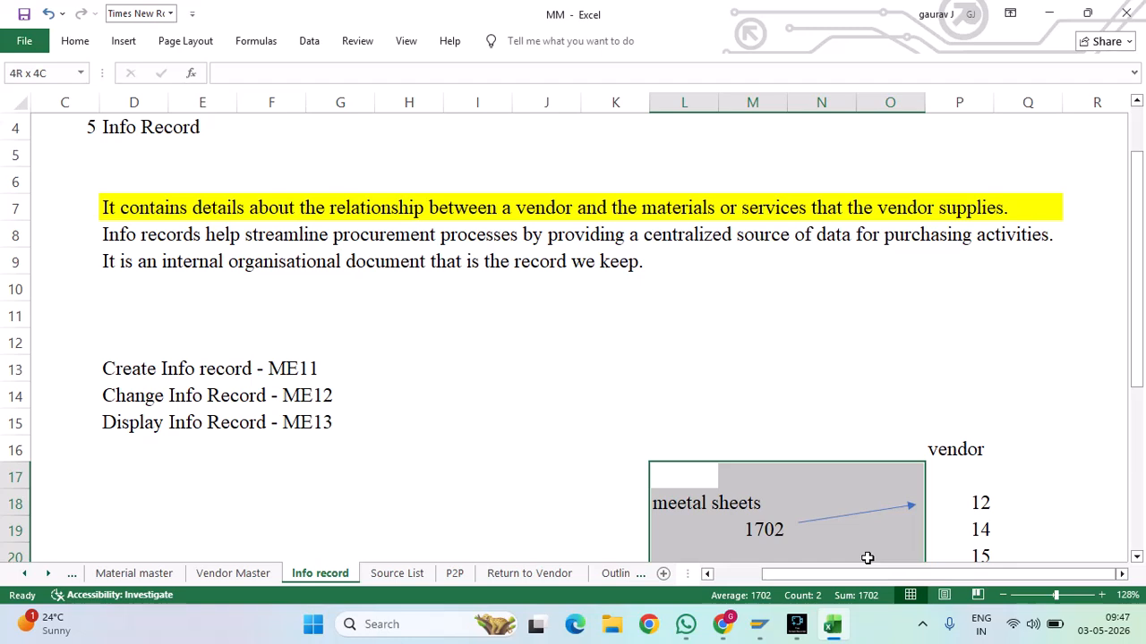
{"action": "left_click_drag", "start_coordinate": [940, 445], "coordinate": [1002, 516]}
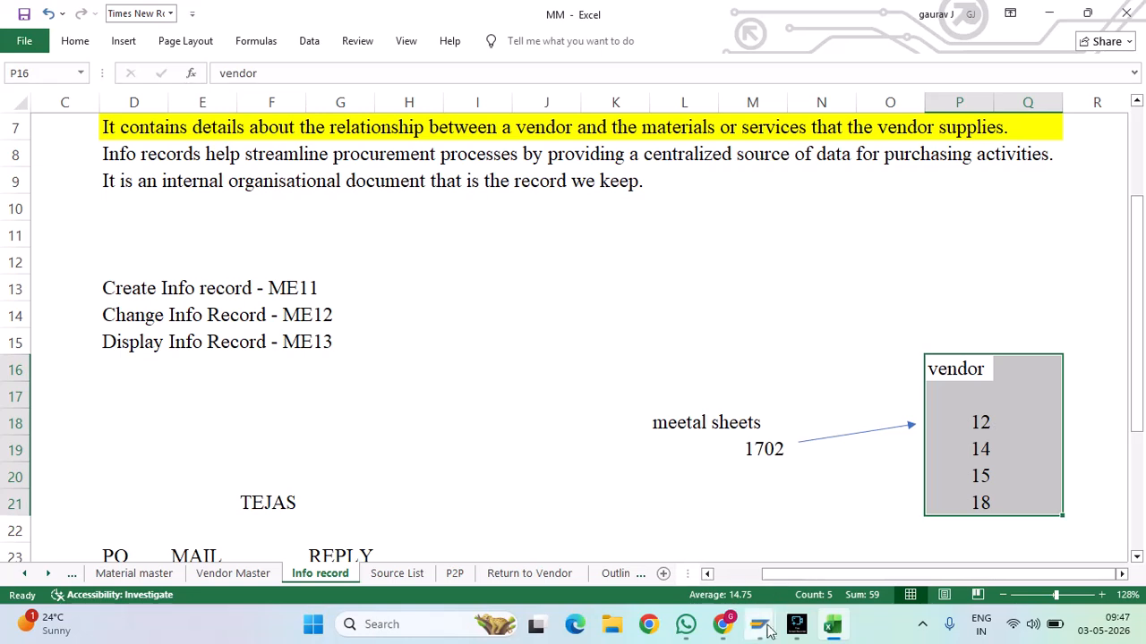
Switch back to the SAP Easy Access session and start transaction ME11
{"action": "mouse_move", "coordinate": [759, 624]}
{"action": "left_click", "coordinate": [819, 549]}
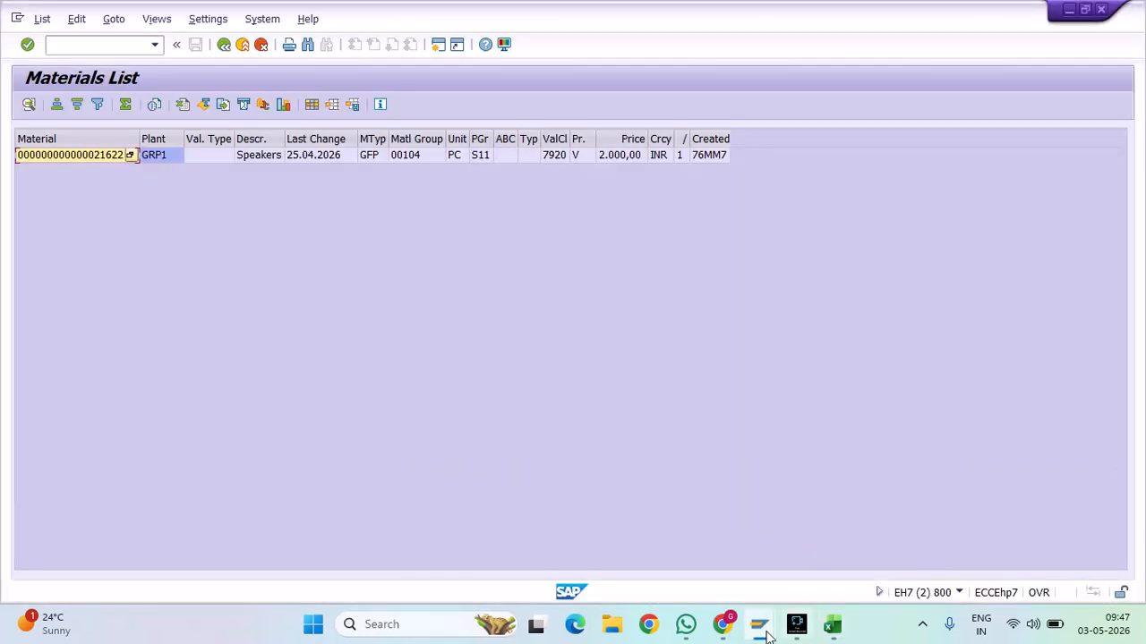
{"action": "left_click", "coordinate": [947, 564]}
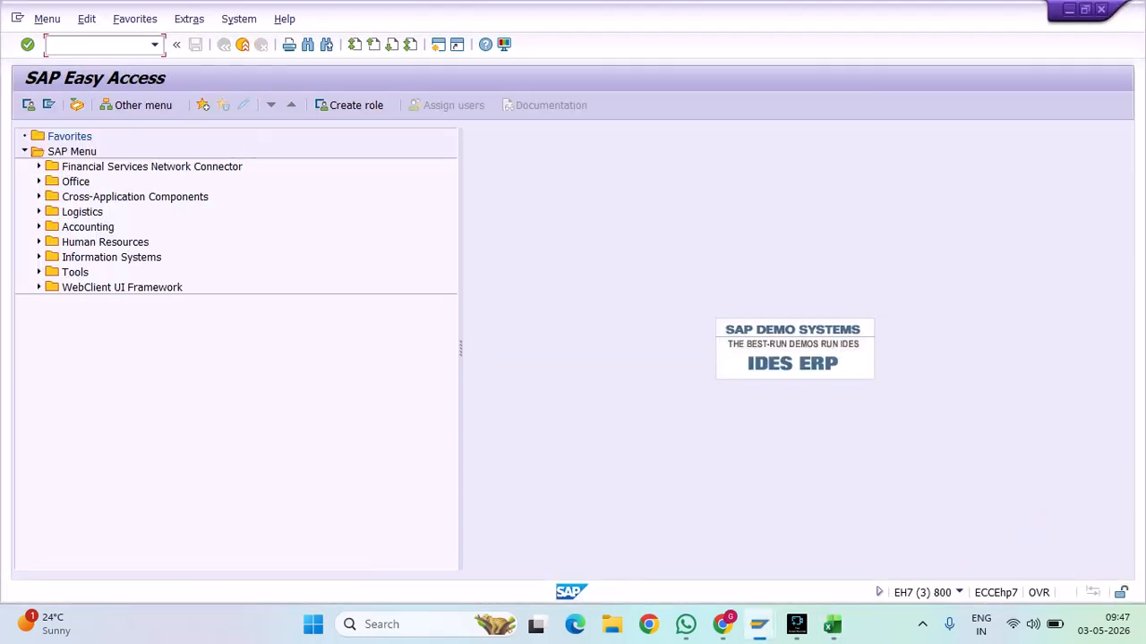
{"action": "type", "text": "me11"}
{"action": "key", "text": "Return"}
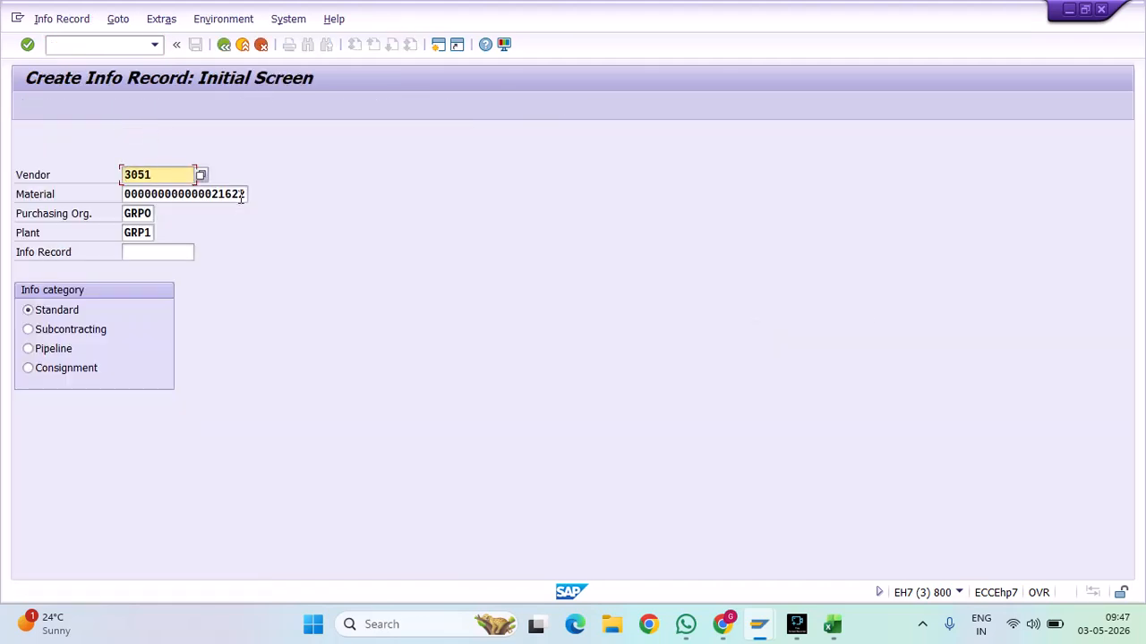
Replace the vendor on the info record's initial screen with another vendor's code and continue to the general data
{"action": "left_click_drag", "start_coordinate": [158, 174], "coordinate": [47, 173]}
{"action": "key", "text": "BackSpace"}
{"action": "type", "text": "suman"}
{"action": "key", "text": "Return"}
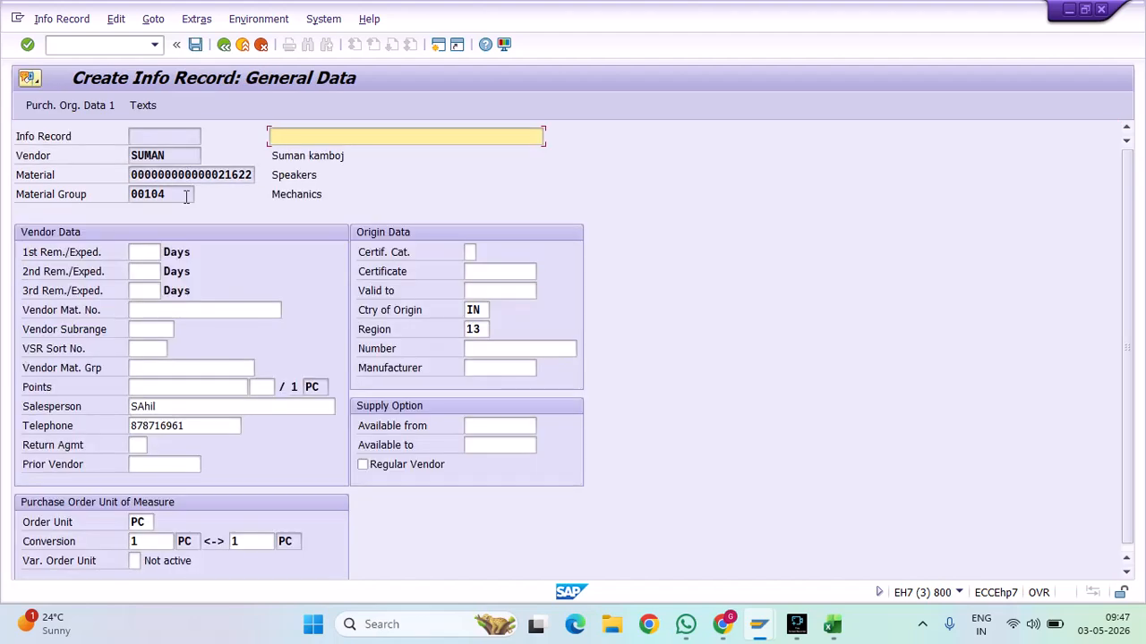
Fill the general data with text "Info Record", reminders of 1 and 9 days and return agreement 03, and continue to Purch. Organization Data 1
{"action": "type", "text": "1"}
{"action": "left_click", "coordinate": [149, 268]}
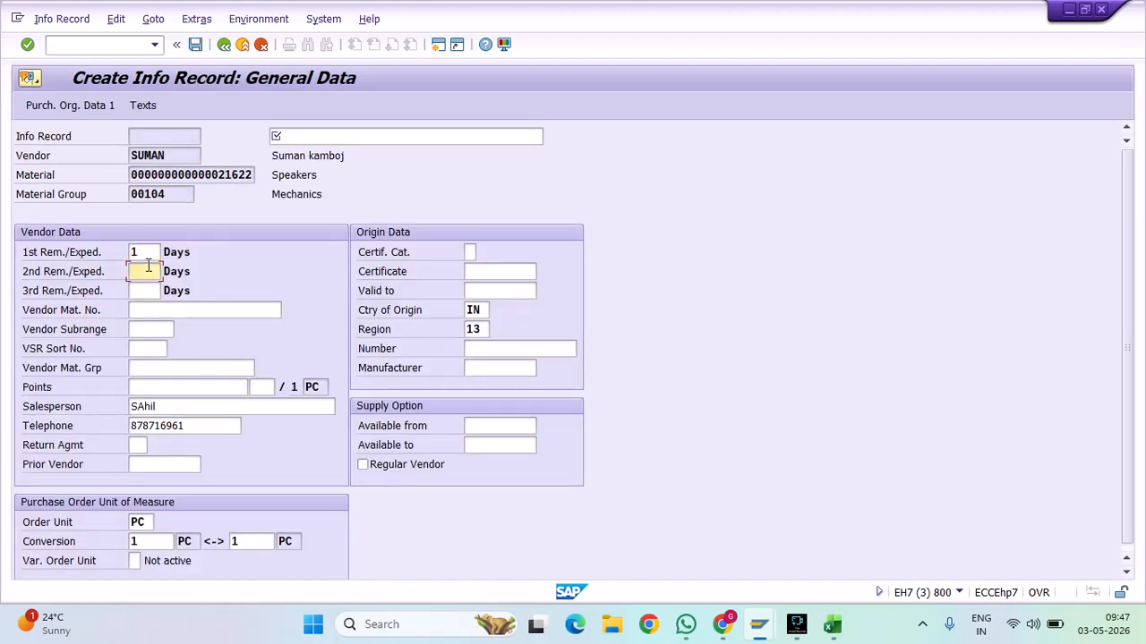
{"action": "type", "text": "9"}
{"action": "left_click", "coordinate": [340, 141]}
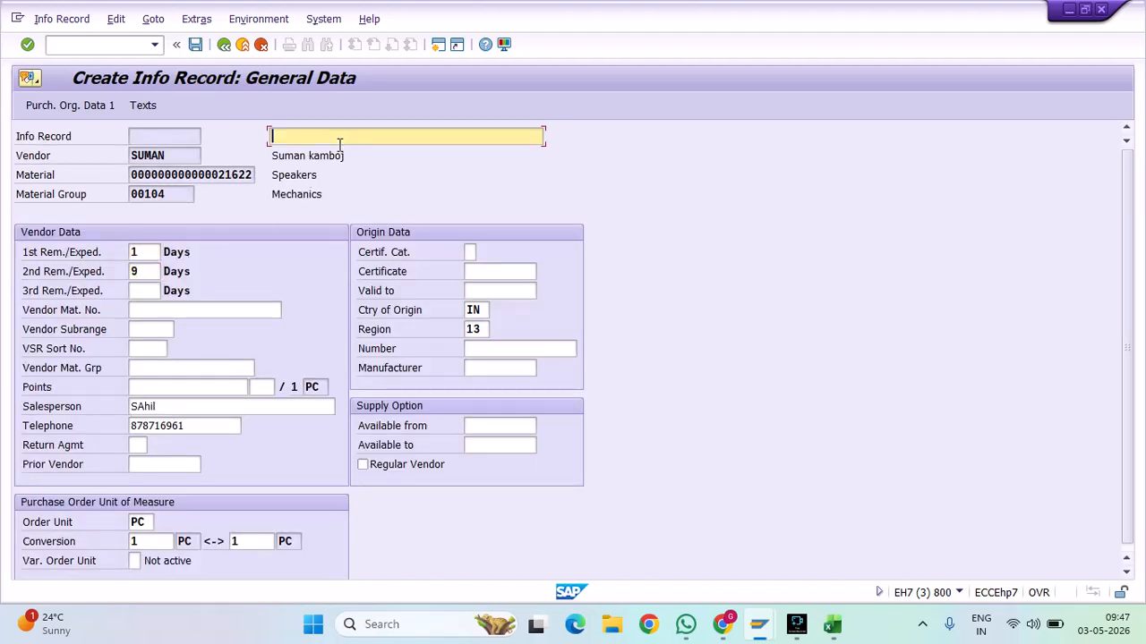
{"action": "left_click", "coordinate": [337, 158]}
{"action": "left_click", "coordinate": [136, 445]}
{"action": "type", "text": "01"}
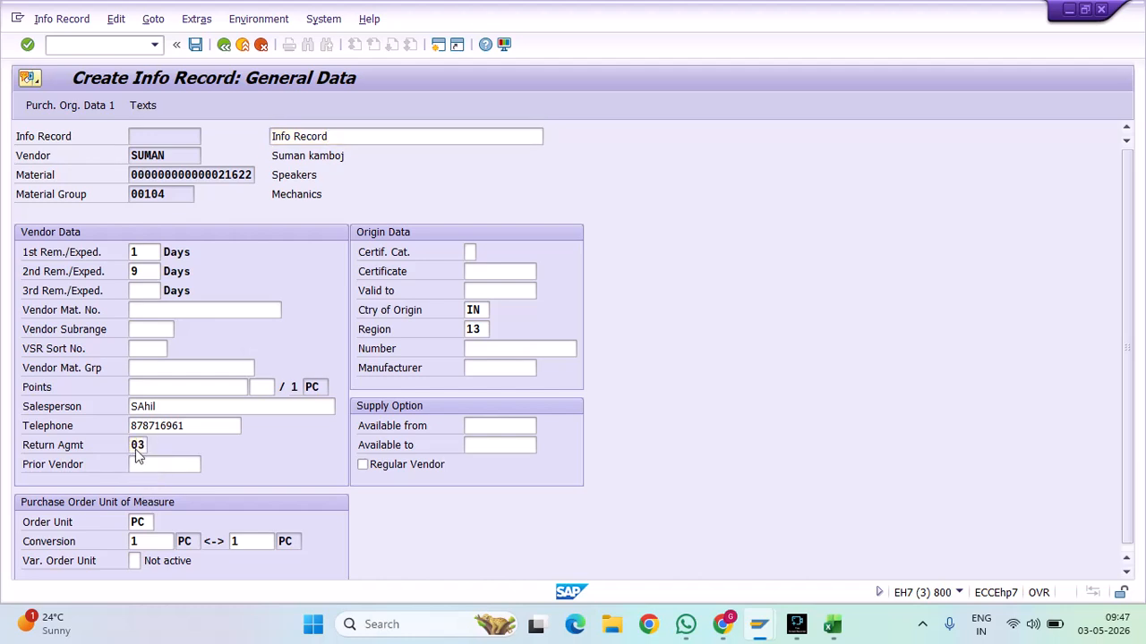
{"action": "key", "text": "Return"}
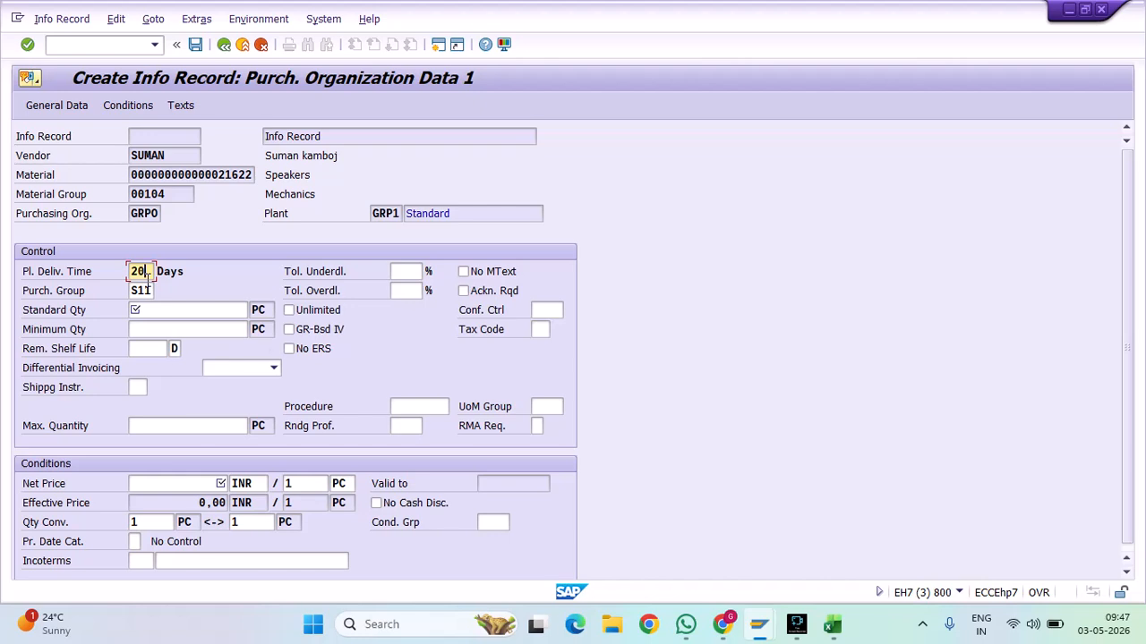
Set the standard quantity to 10000 PC and the net price to 520 INR, and confirm the purchasing organization data
{"action": "left_click", "coordinate": [169, 311]}
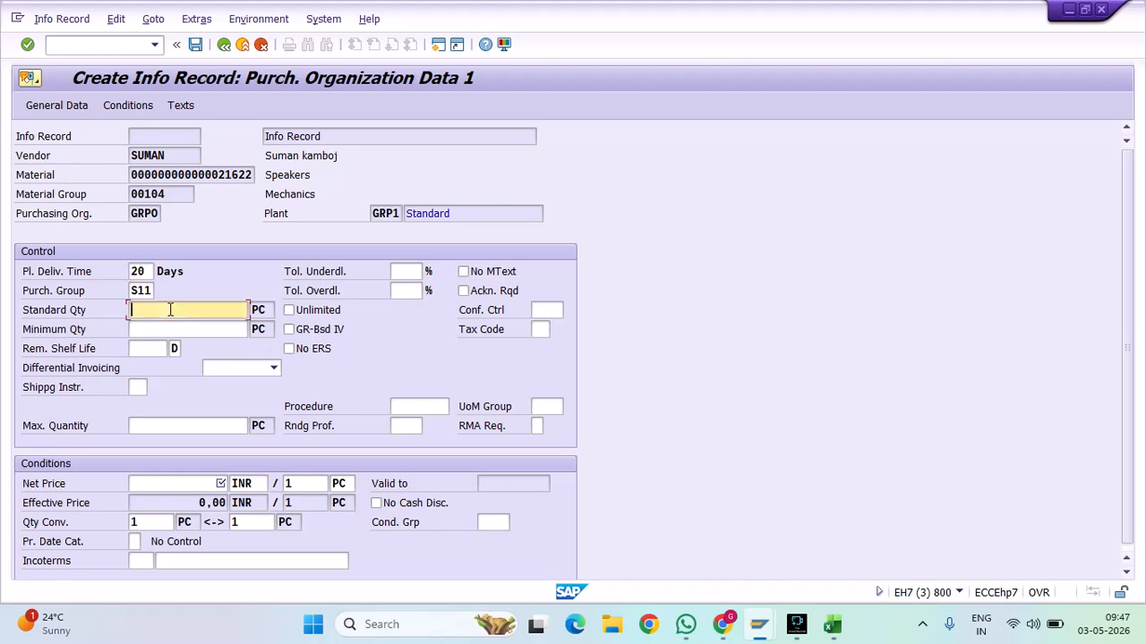
{"action": "type", "text": "1"}
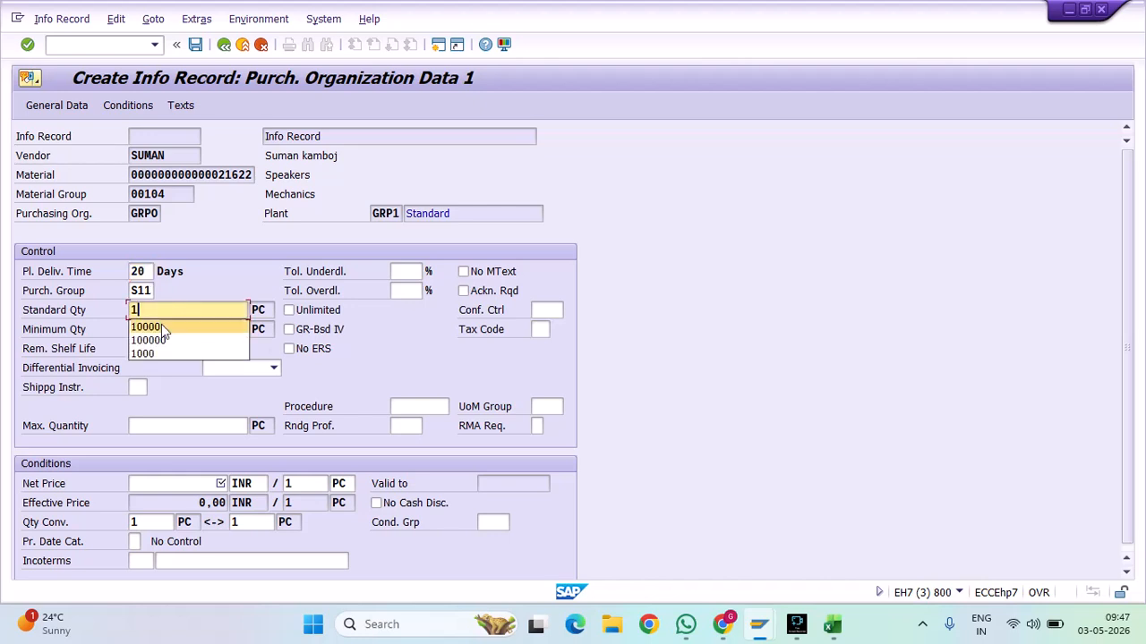
{"action": "left_click", "coordinate": [161, 324]}
{"action": "left_click", "coordinate": [184, 480]}
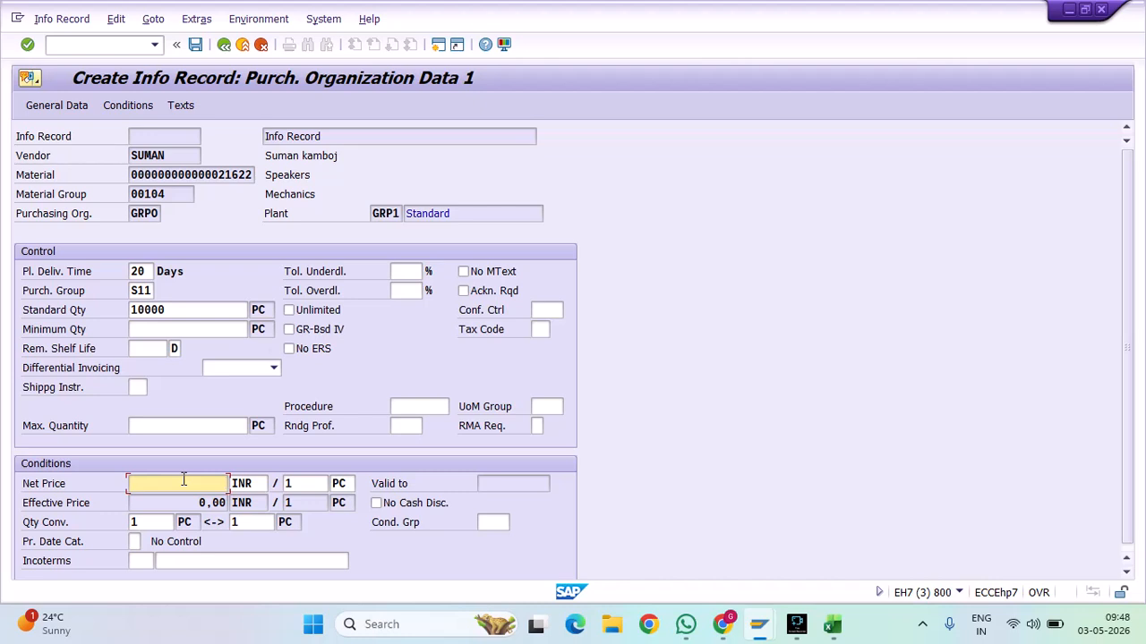
{"action": "type", "text": "520"}
{"action": "left_click", "coordinate": [139, 330]}
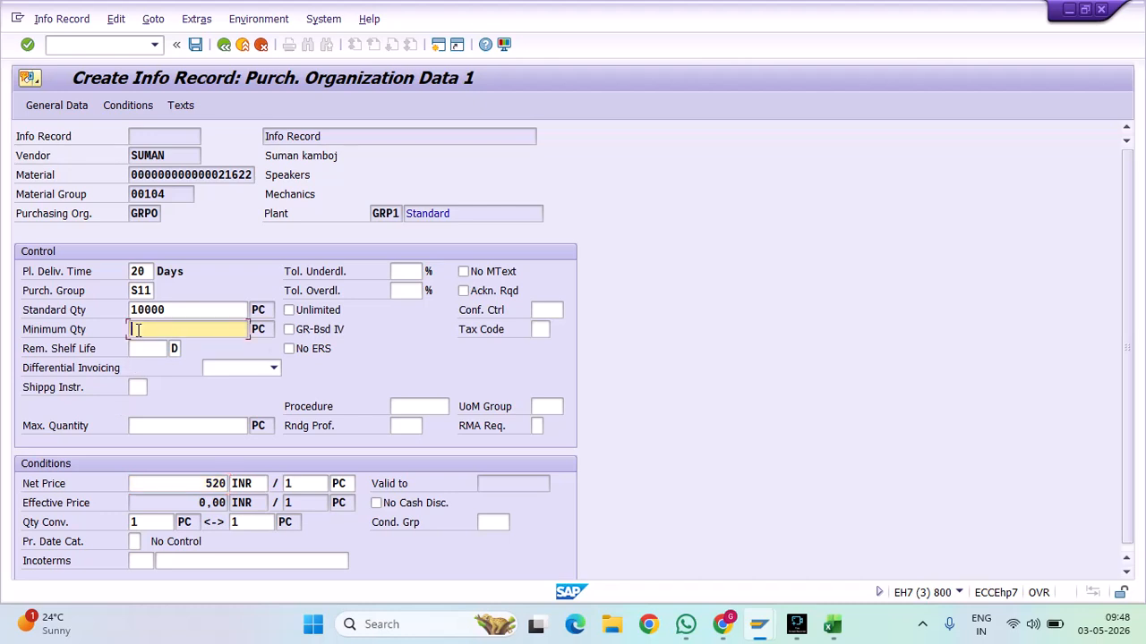
{"action": "key", "text": "Return"}
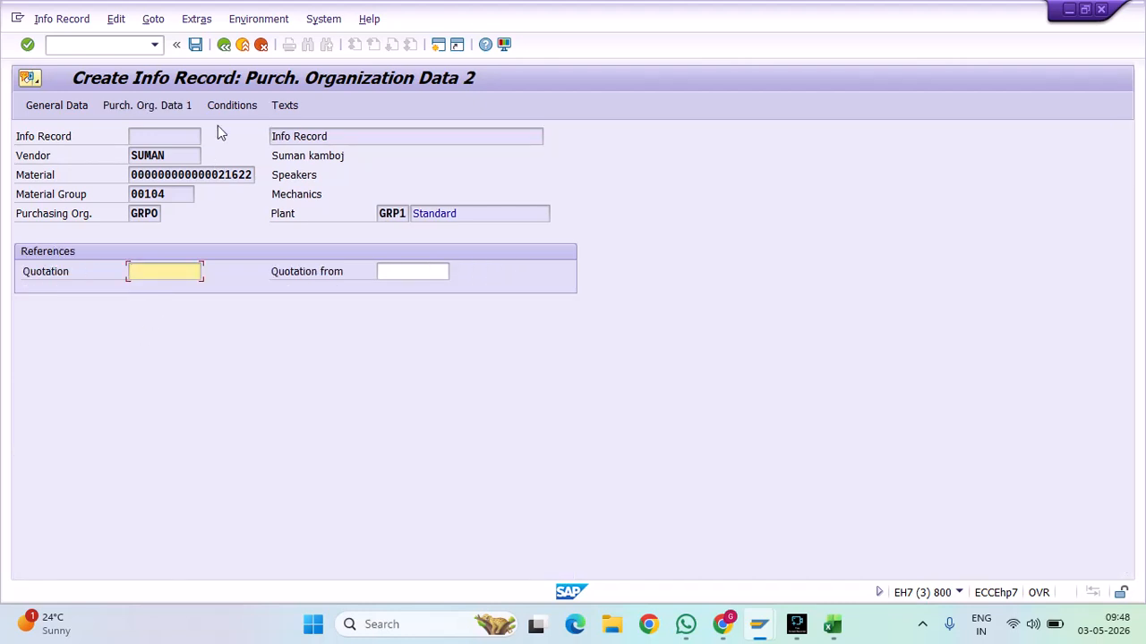
Open the scales of the PB00 Gross Price condition
{"action": "left_click", "coordinate": [224, 111]}
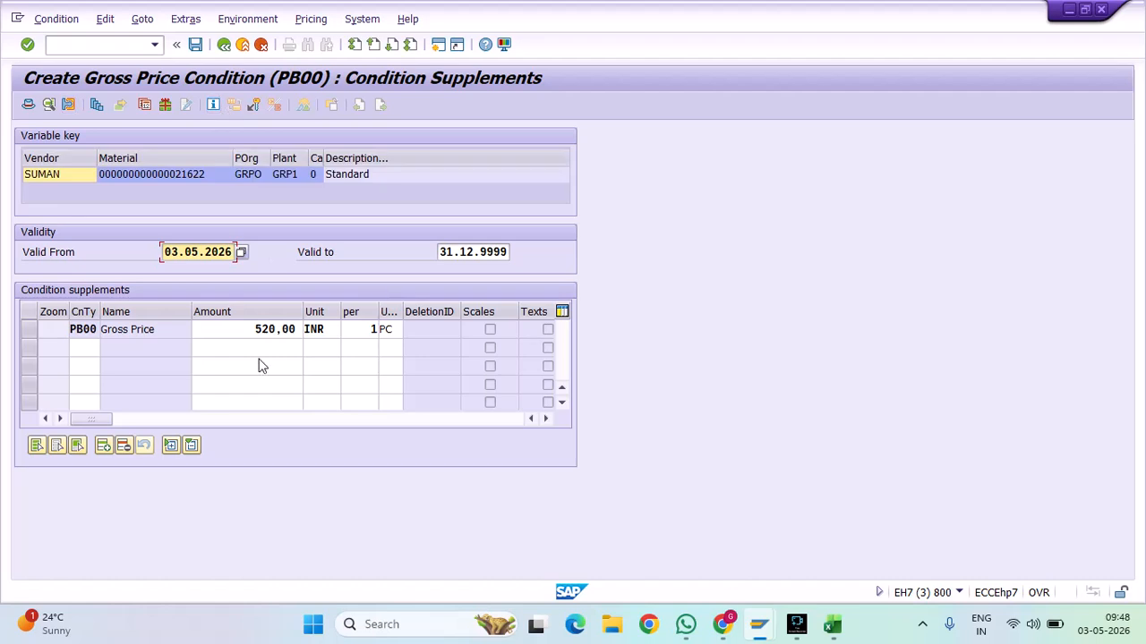
{"action": "left_click", "coordinate": [29, 329]}
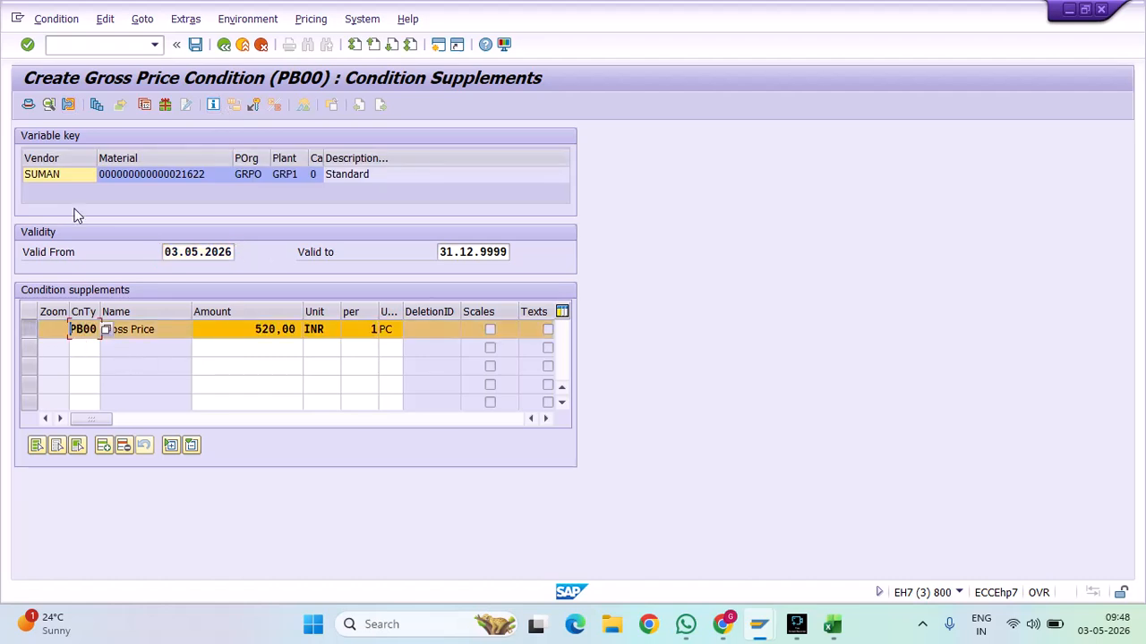
{"action": "left_click", "coordinate": [97, 106]}
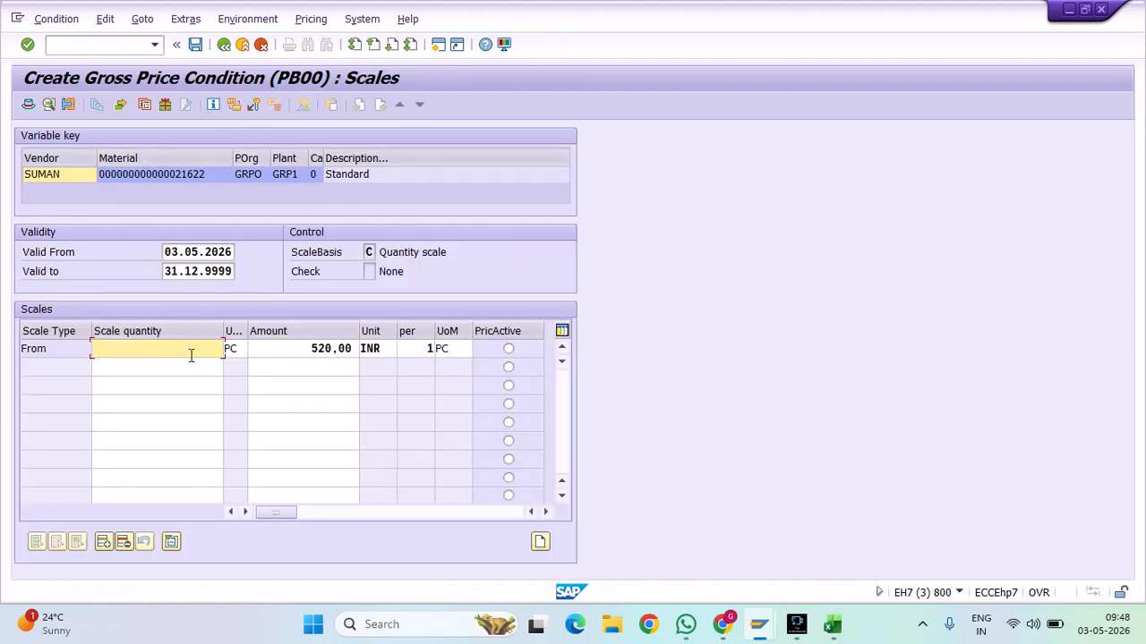
Enter scale quantities of 100, 200 and 500 for the gross price
{"action": "type", "text": "1"}
{"action": "left_click", "coordinate": [189, 363]}
{"action": "left_click", "coordinate": [190, 364]}
{"action": "type", "text": "2"}
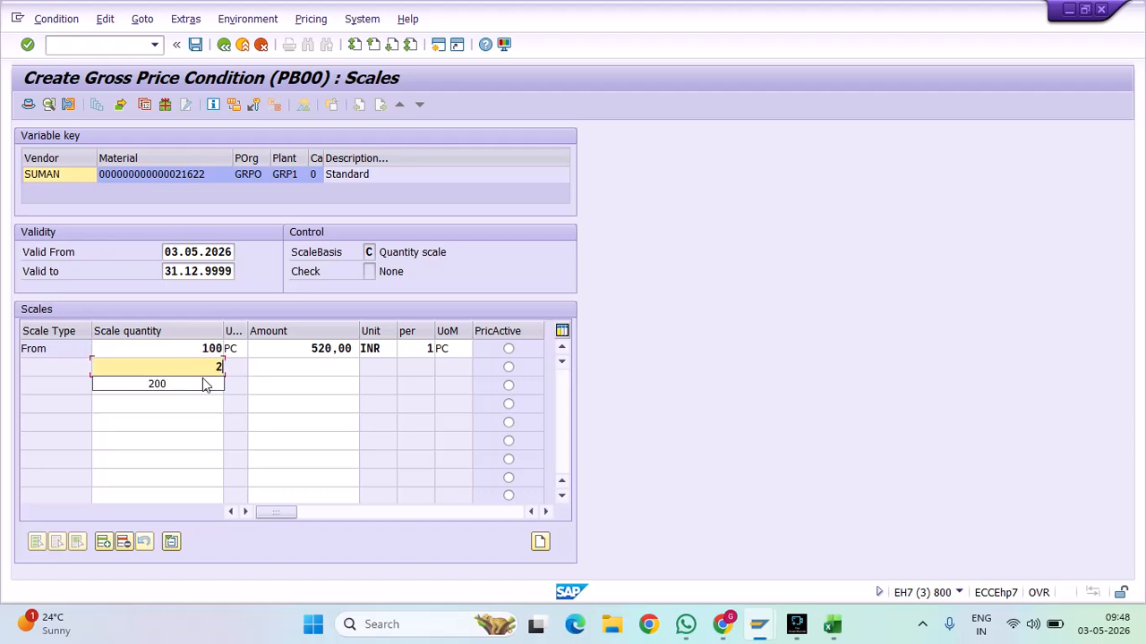
{"action": "left_click", "coordinate": [205, 382]}
{"action": "left_click", "coordinate": [212, 388]}
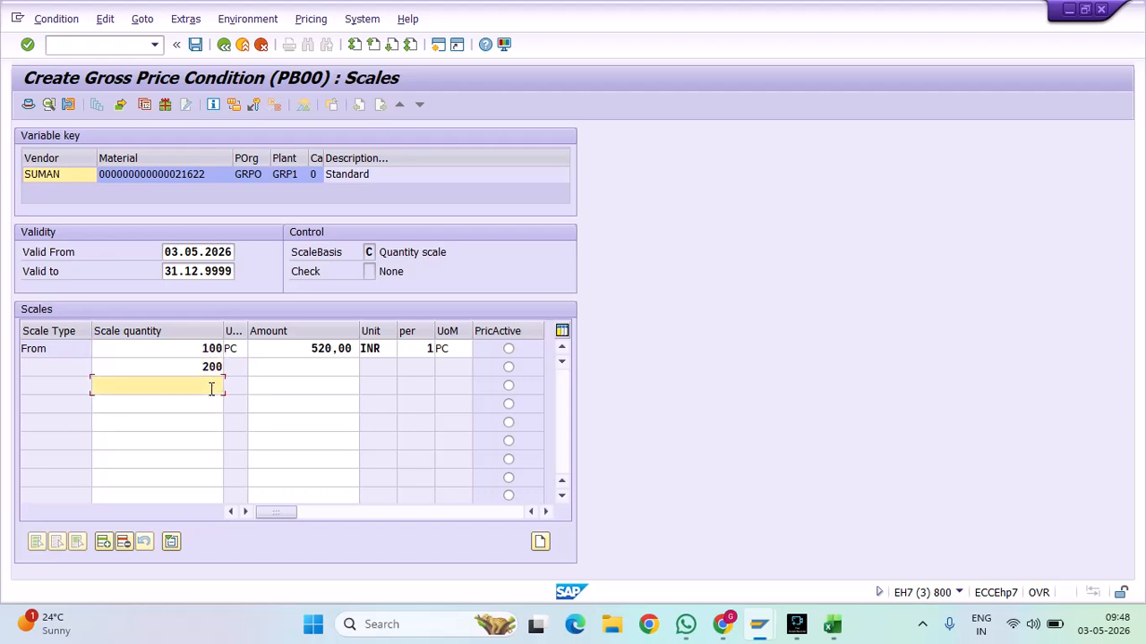
{"action": "type", "text": "5"}
{"action": "left_click", "coordinate": [211, 402]}
Set the scale amounts to 490 for quantity 200 and 450 for quantity 500, and save the info record
{"action": "left_click", "coordinate": [340, 370]}
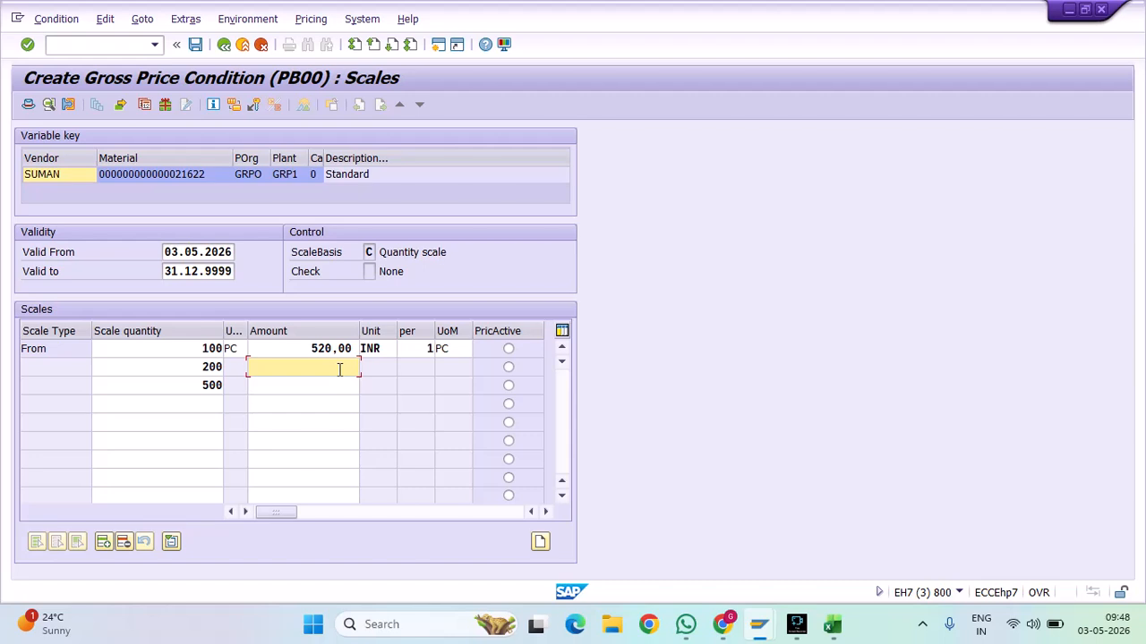
{"action": "type", "text": "4"}
{"action": "left_click", "coordinate": [328, 385]}
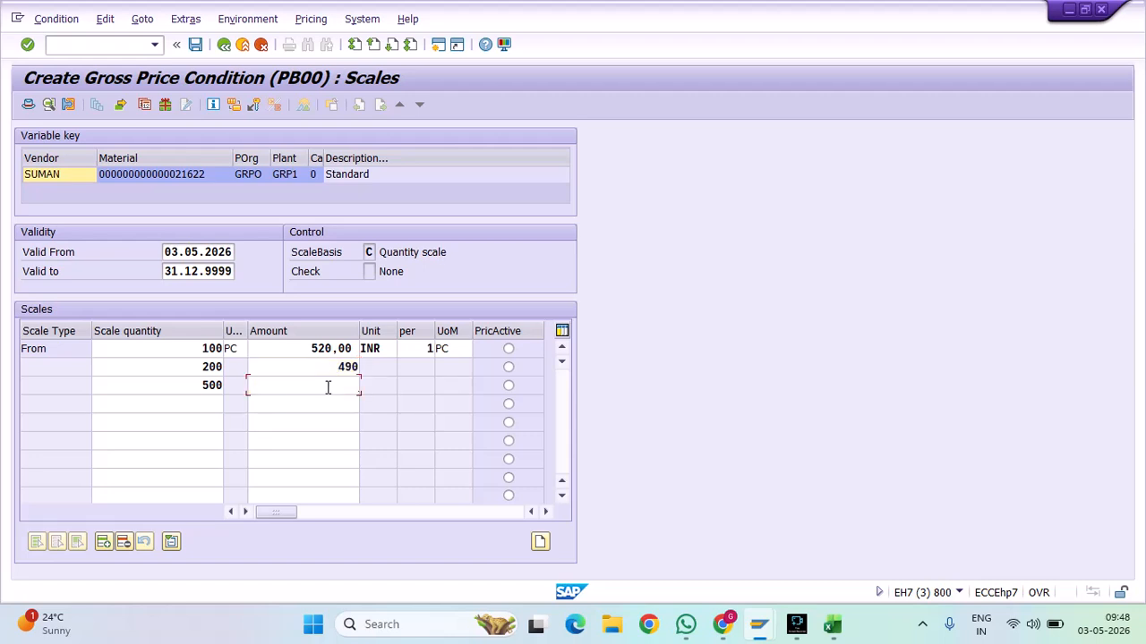
{"action": "left_click", "coordinate": [328, 387]}
{"action": "type", "text": "4"}
{"action": "left_click", "coordinate": [322, 411]}
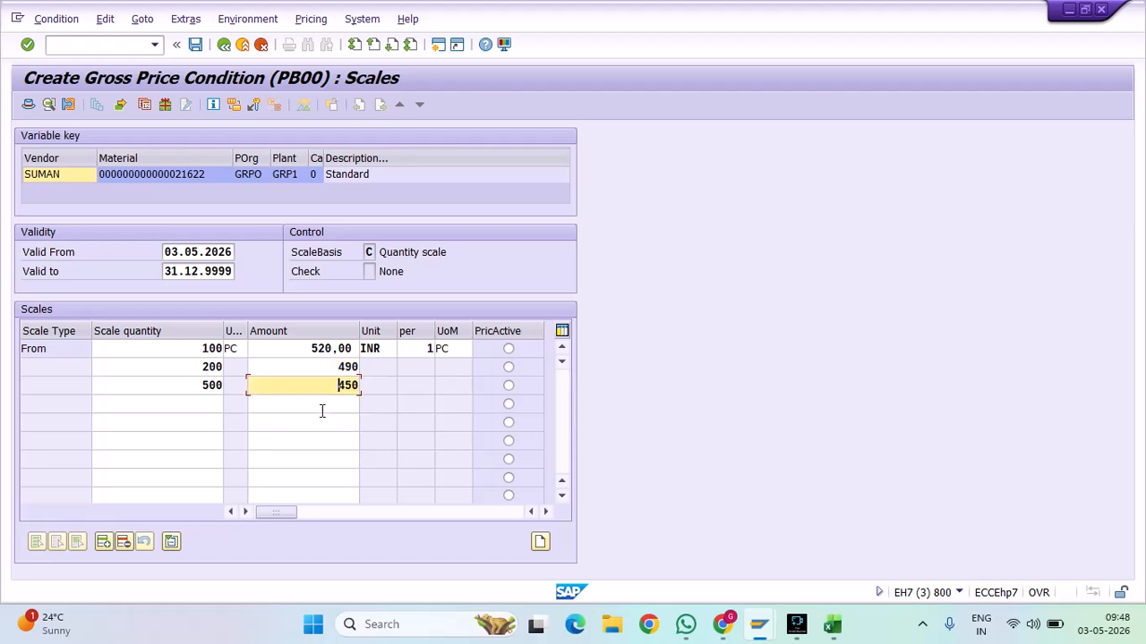
{"action": "key", "text": "Return"}
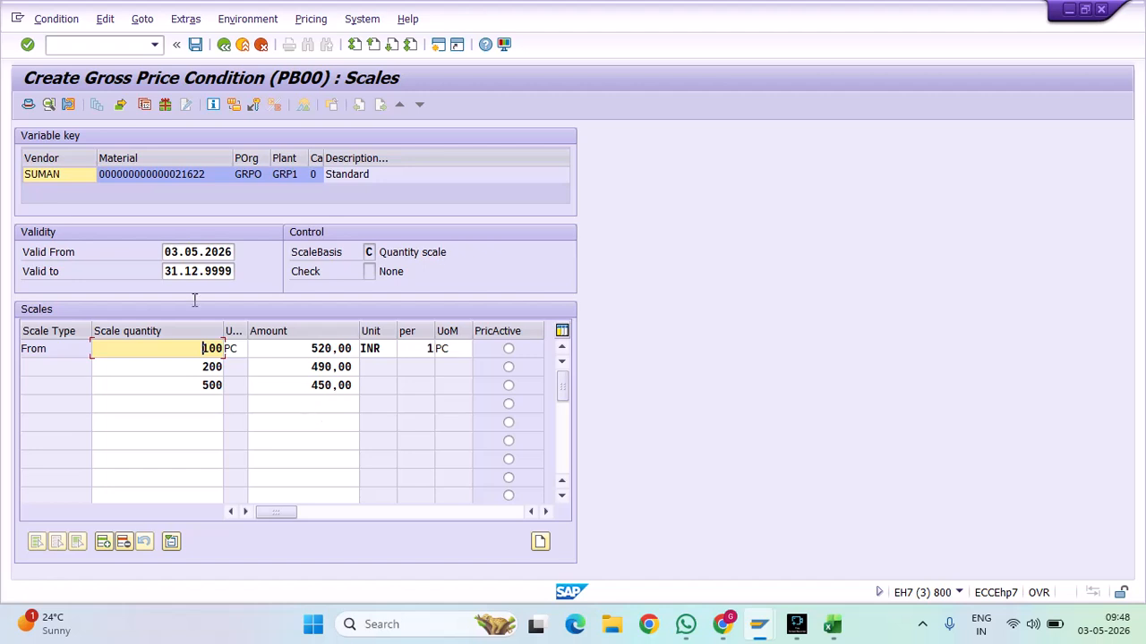
{"action": "left_click", "coordinate": [195, 47]}
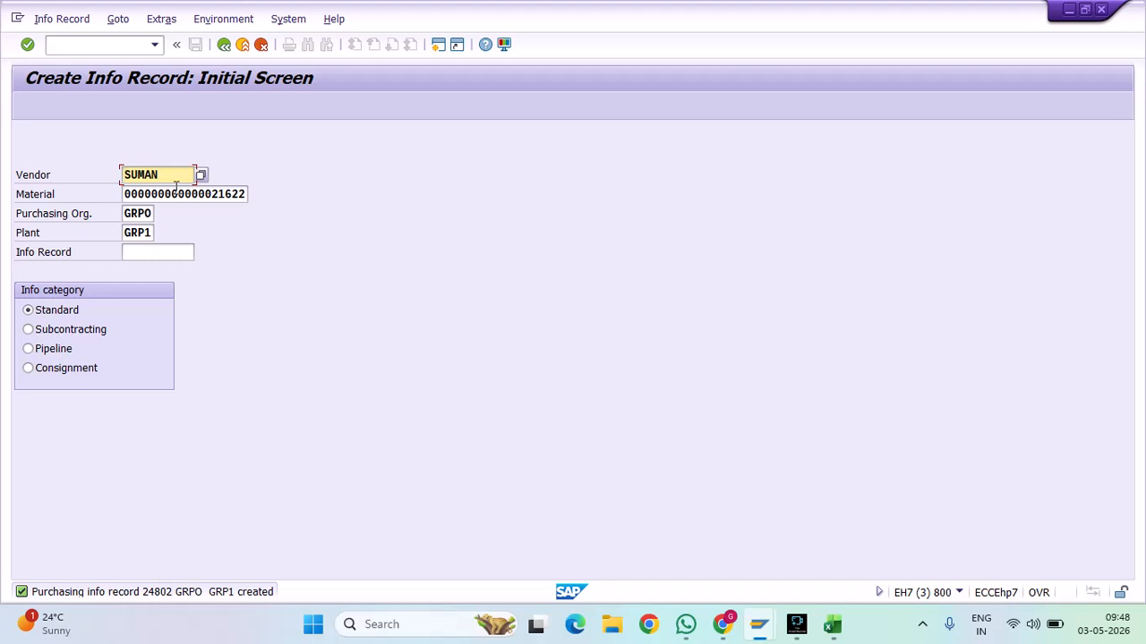
Start a further info record for the same material by replacing the vendor with another vendor's code
{"action": "left_click_drag", "start_coordinate": [165, 175], "coordinate": [64, 178]}
{"action": "mouse_move", "coordinate": [758, 627]}
{"action": "mouse_move", "coordinate": [657, 546]}
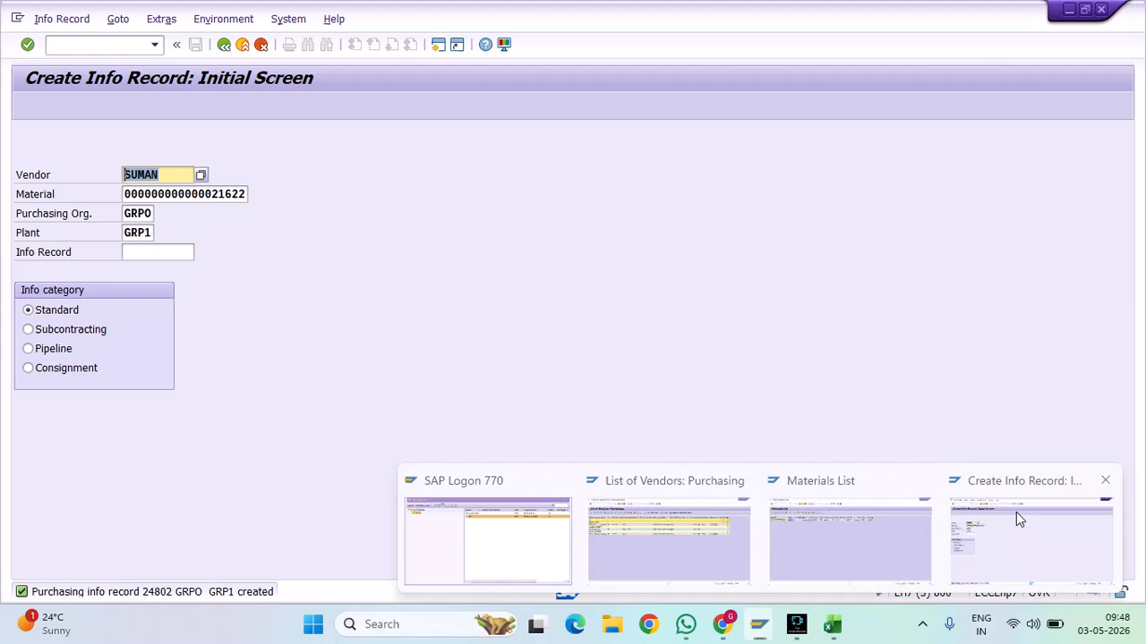
{"action": "left_click", "coordinate": [1016, 516]}
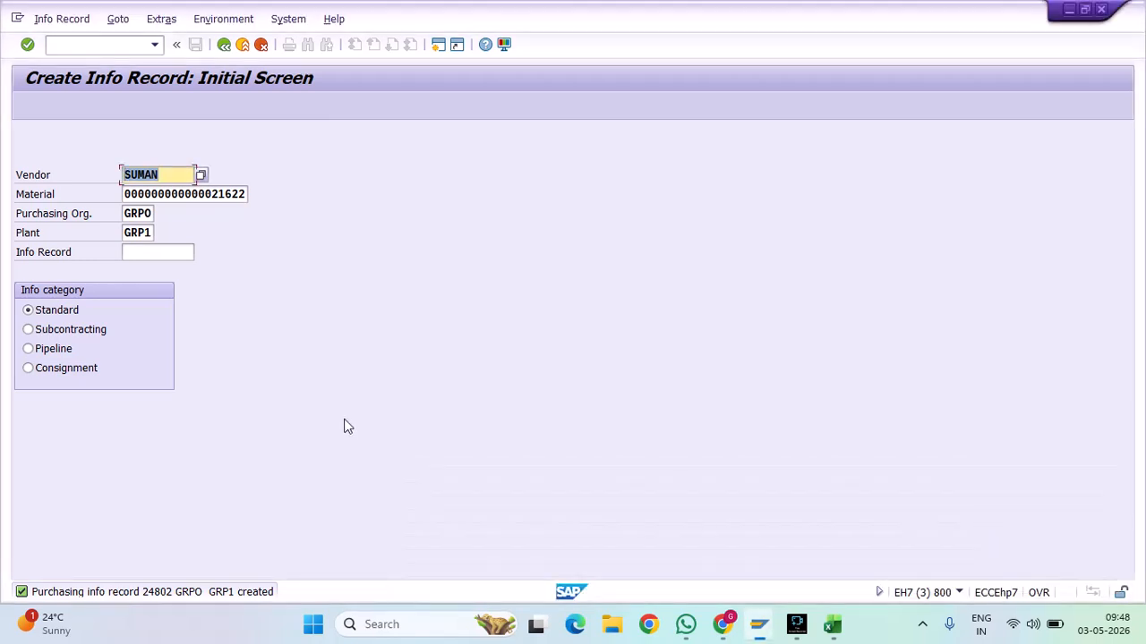
{"action": "type", "text": "Amruta"}
{"action": "key", "text": "Return"}
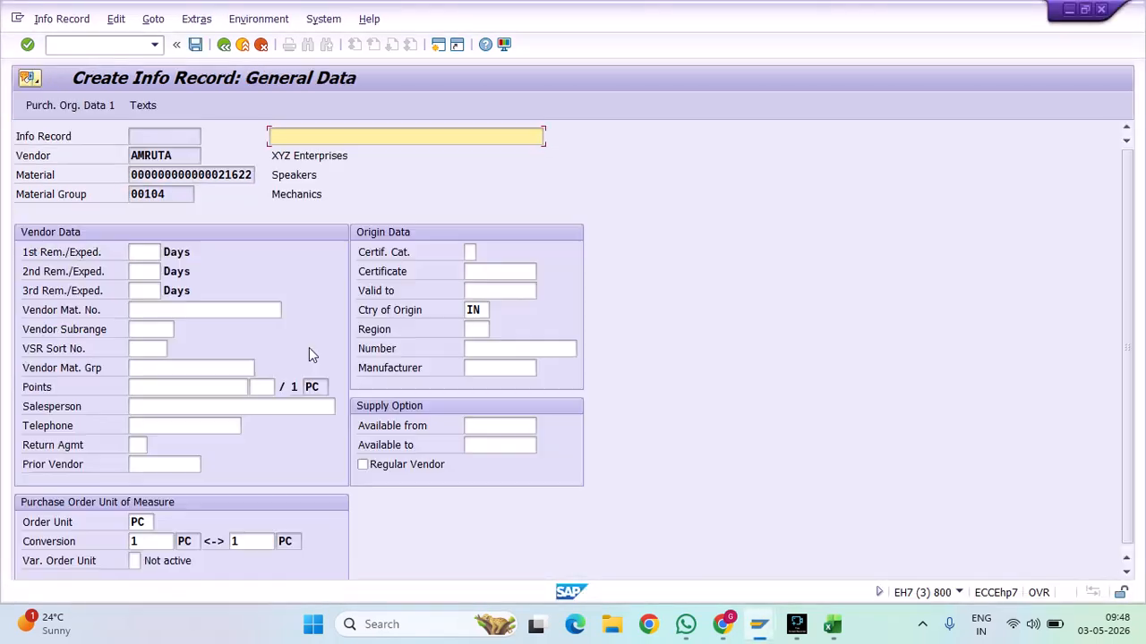
Enter the text "Info Record" and set the first and second reminders to 1 and 11 days
{"action": "left_click", "coordinate": [154, 254]}
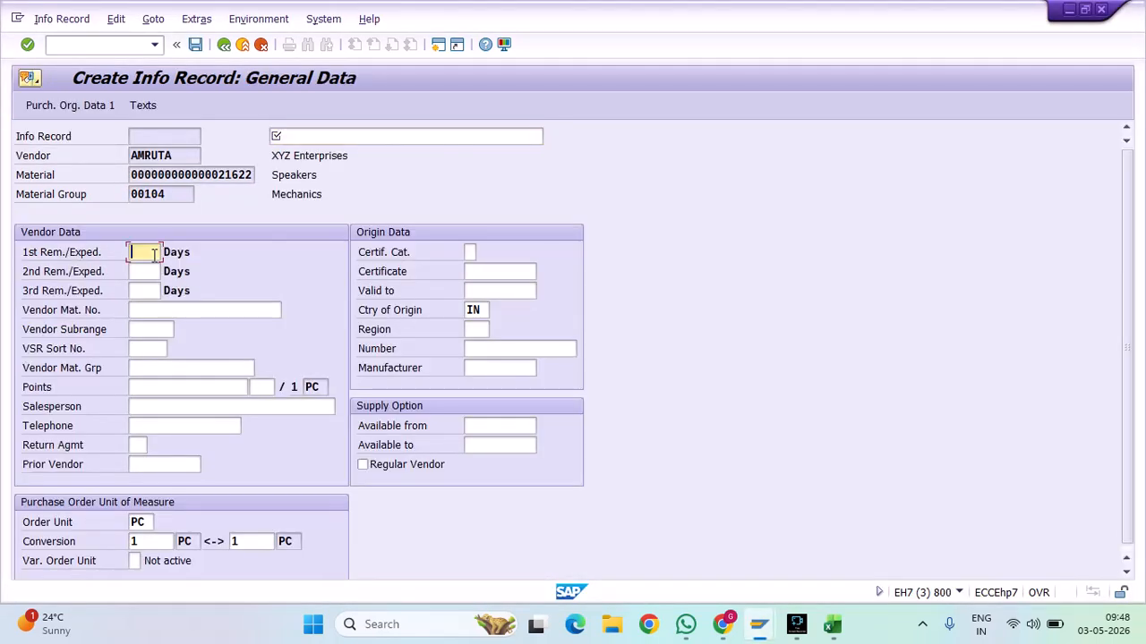
{"action": "left_click", "coordinate": [302, 135]}
{"action": "type", "text": "Info Record"}
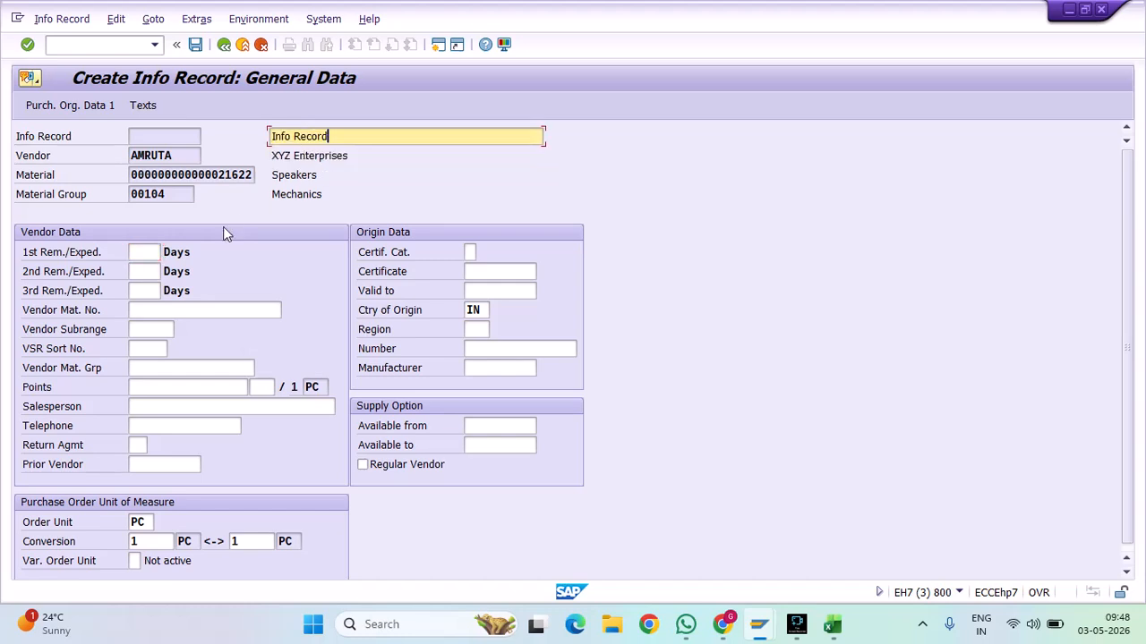
{"action": "left_click", "coordinate": [143, 252]}
{"action": "type", "text": "1"}
{"action": "left_click", "coordinate": [143, 270]}
{"action": "type", "text": "11"}
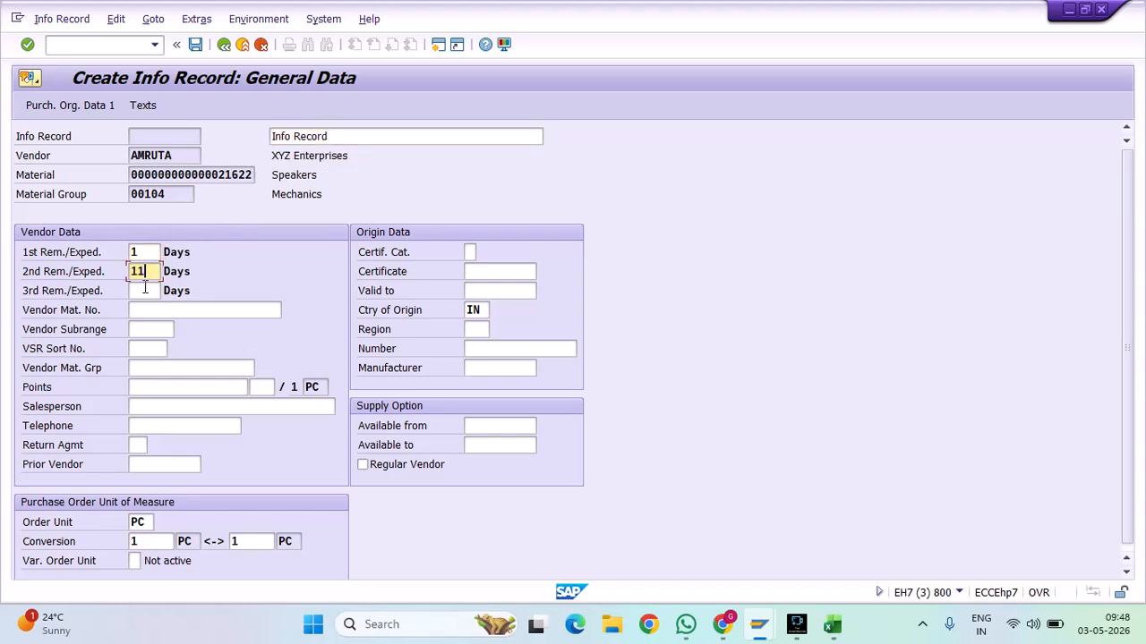
Set the return agreement to 02, enter the salesperson's name and telephone number, and continue to the purchasing organization data
{"action": "left_click", "coordinate": [141, 445]}
{"action": "type", "text": "0"}
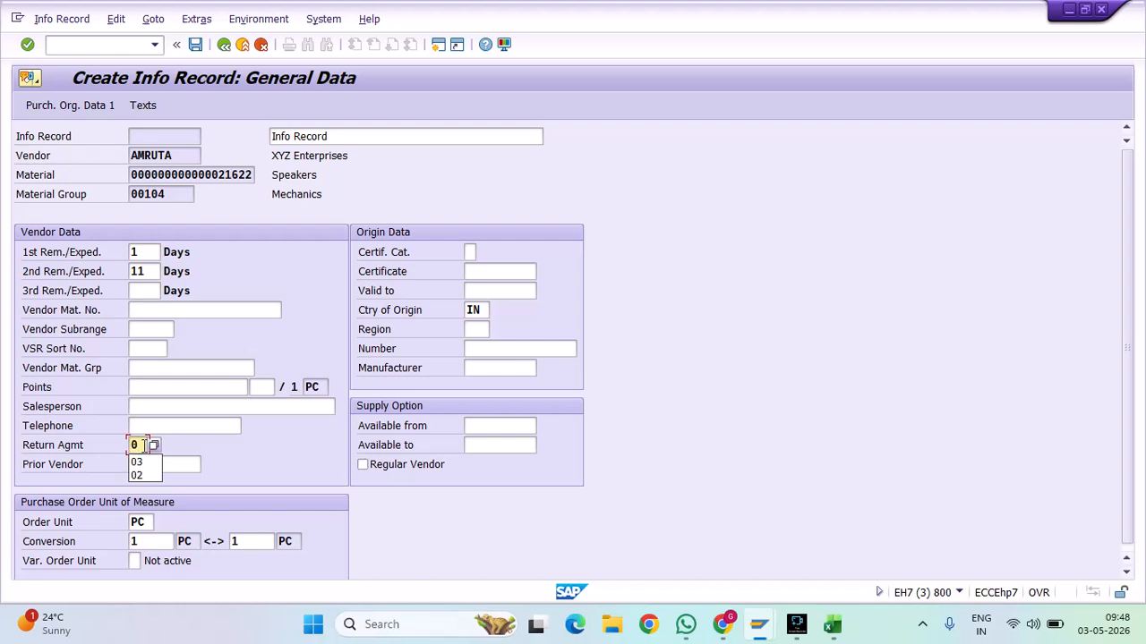
{"action": "type", "text": "2"}
{"action": "left_click", "coordinate": [136, 405]}
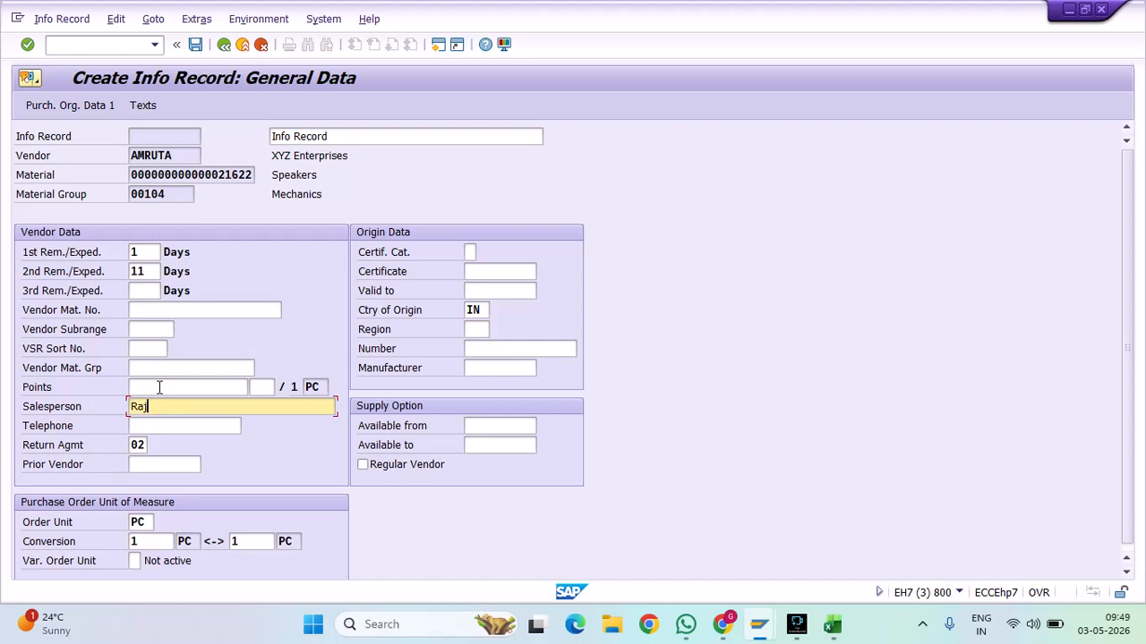
{"action": "key", "text": "Tab"}
{"action": "type", "text": "8580"}
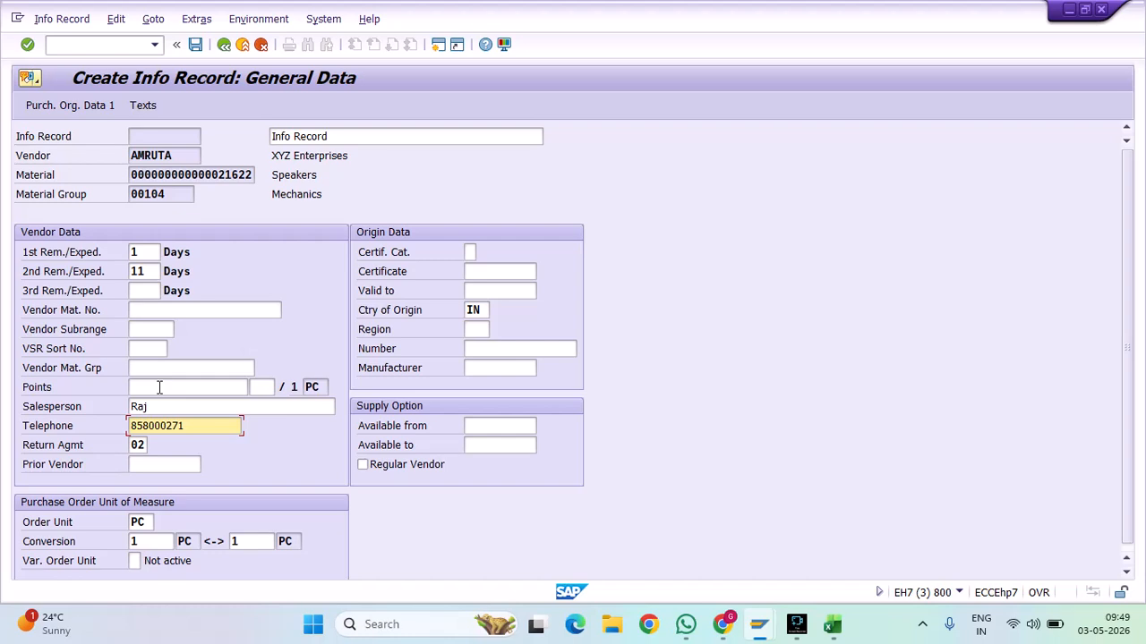
{"action": "key", "text": "Return"}
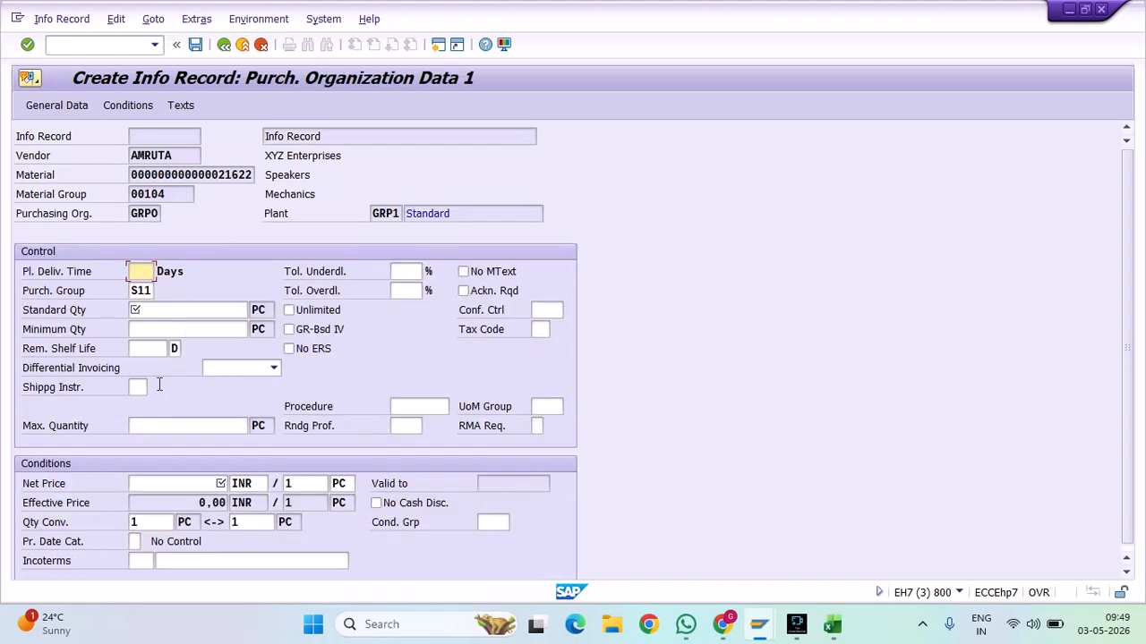
Enter a standard quantity of 10000 PC, a planned delivery time of 18 days and a net price of 530 INR
{"action": "left_click", "coordinate": [167, 309]}
{"action": "type", "text": "1"}
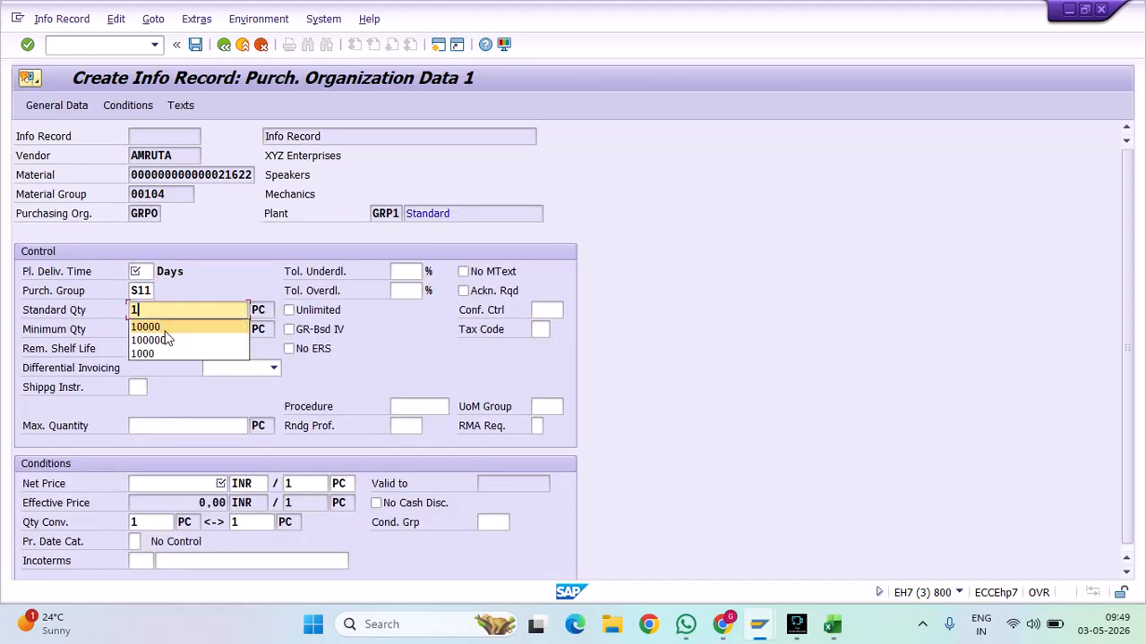
{"action": "left_click", "coordinate": [165, 327]}
{"action": "left_click", "coordinate": [148, 271]}
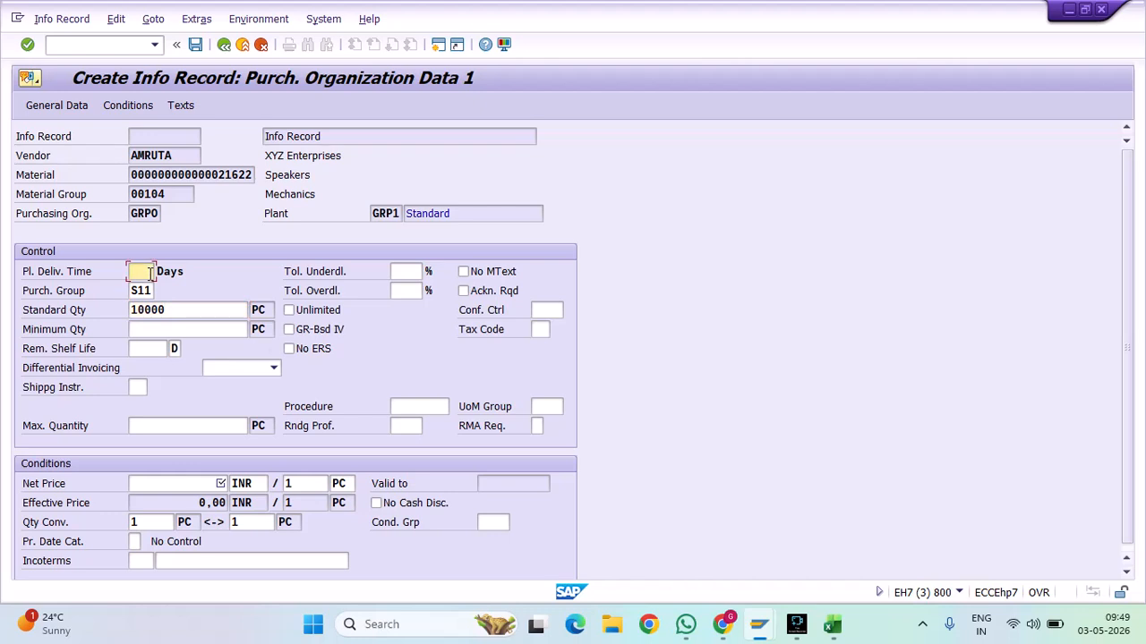
{"action": "type", "text": "18"}
{"action": "left_click", "coordinate": [180, 485]}
{"action": "type", "text": "530"}
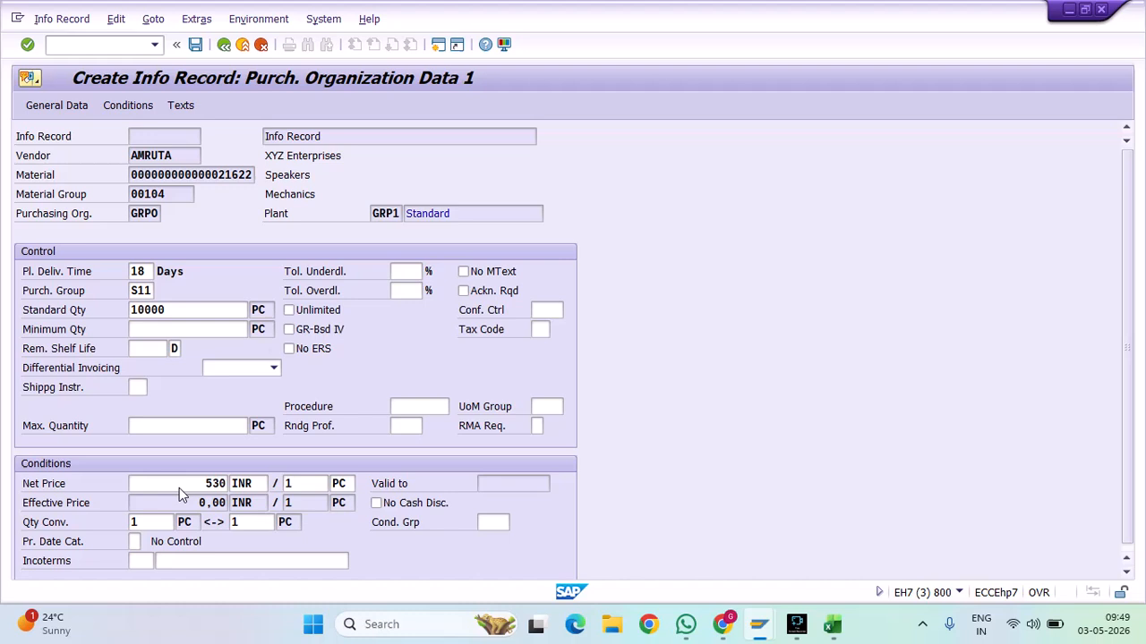
{"action": "key", "text": "Return"}
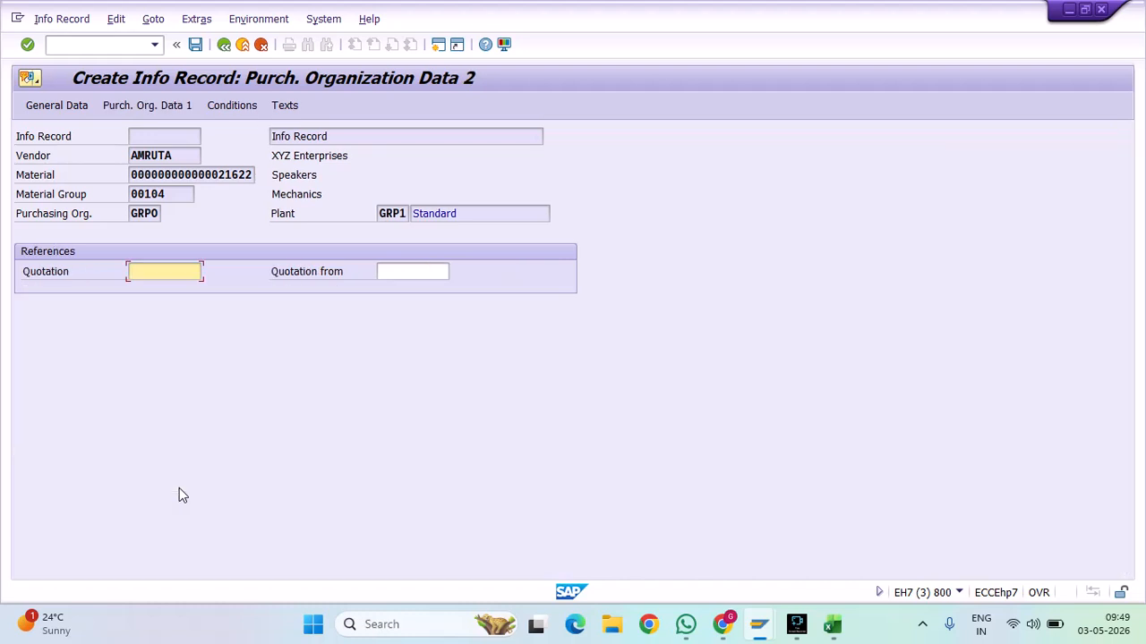
Add a 5% discount with condition type RA01 to the gross price conditions
{"action": "left_click", "coordinate": [250, 105]}
{"action": "left_click", "coordinate": [89, 348]}
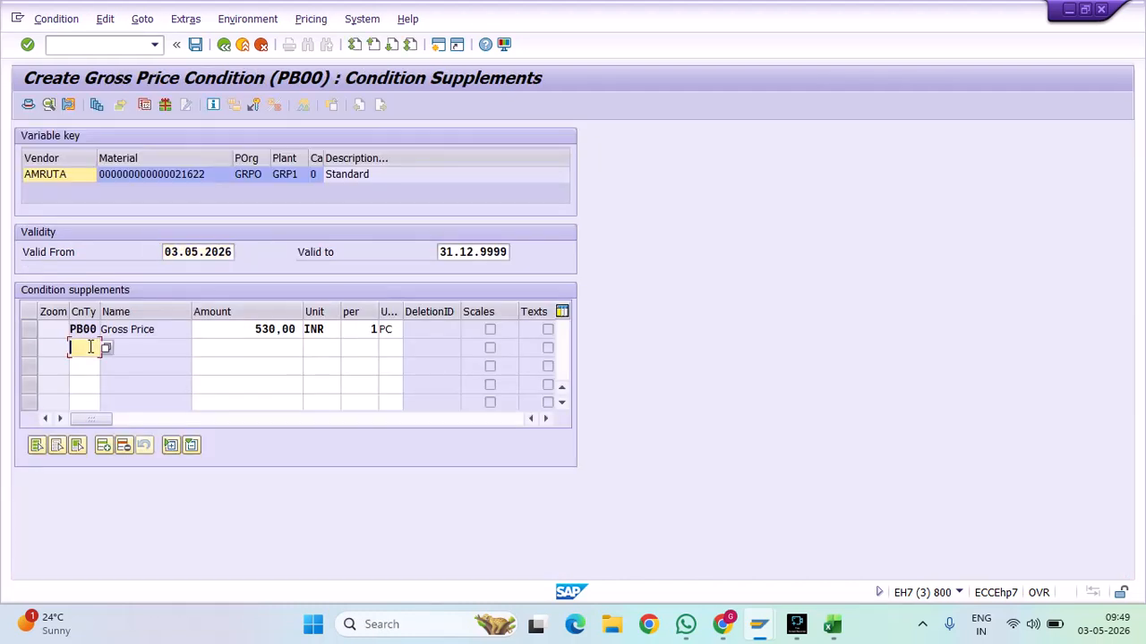
{"action": "type", "text": "r0"}
{"action": "key", "text": "BackSpace"}
{"action": "type", "text": "A0"}
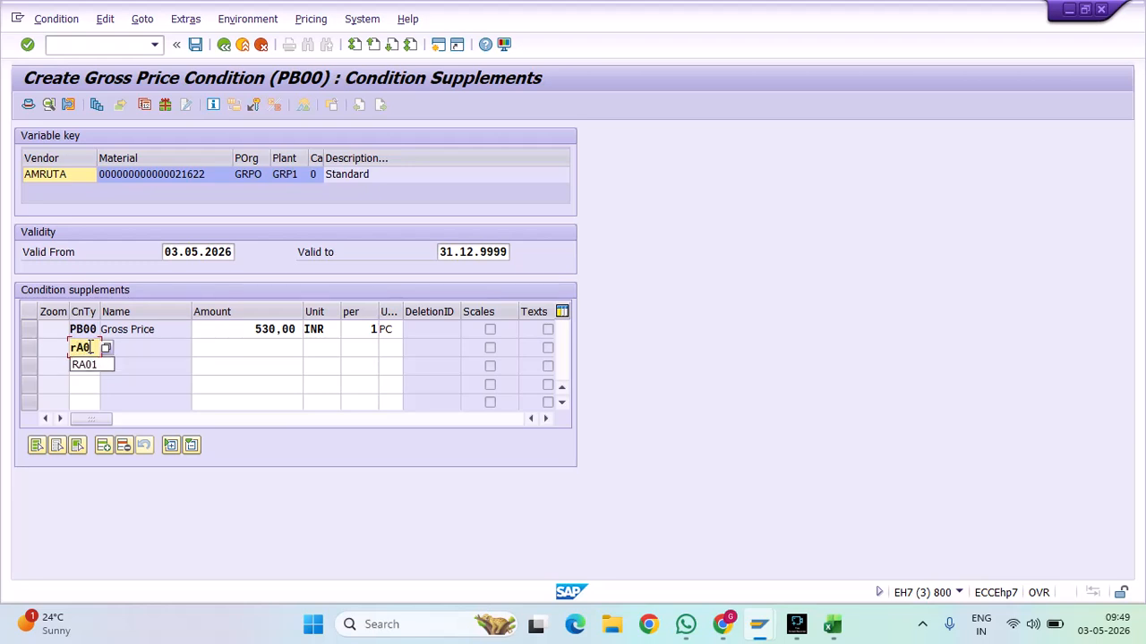
{"action": "type", "text": "1"}
{"action": "left_click", "coordinate": [269, 344]}
{"action": "type", "text": "5"}
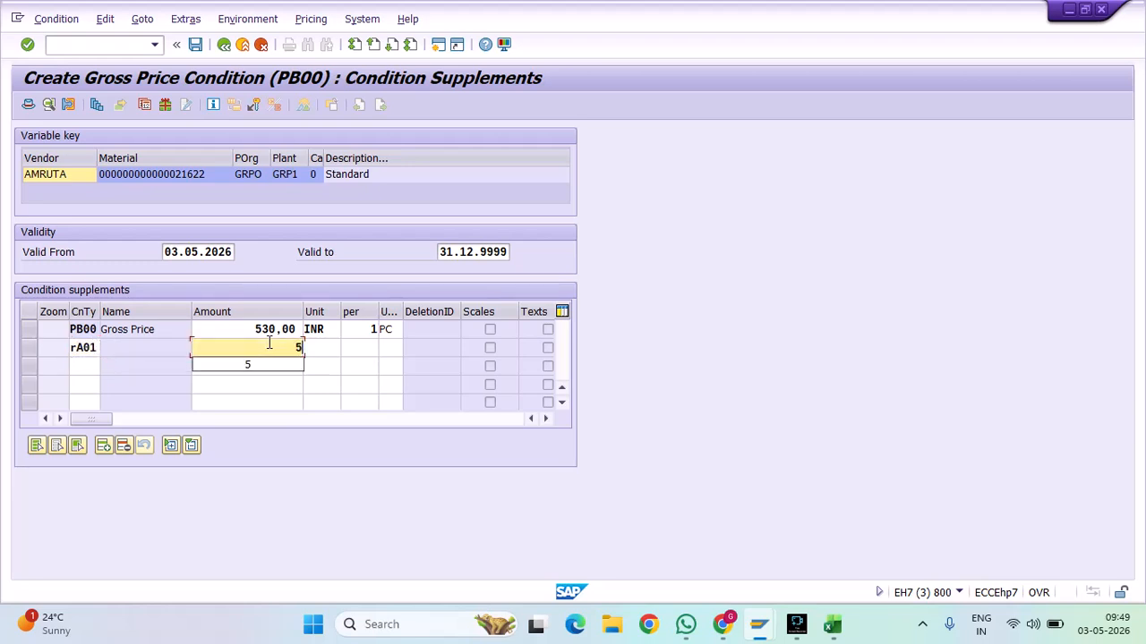
{"action": "key", "text": "Return"}
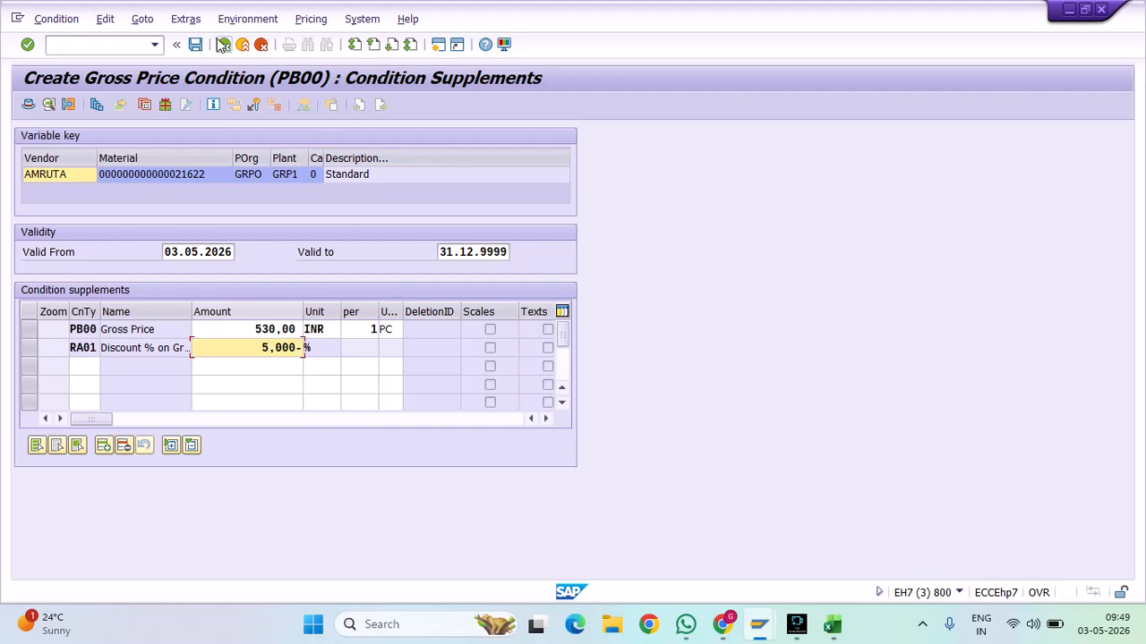
Check the discounted net price in the purchasing organization data and set the PB00 gross price to 540 INR
{"action": "left_click", "coordinate": [223, 45]}
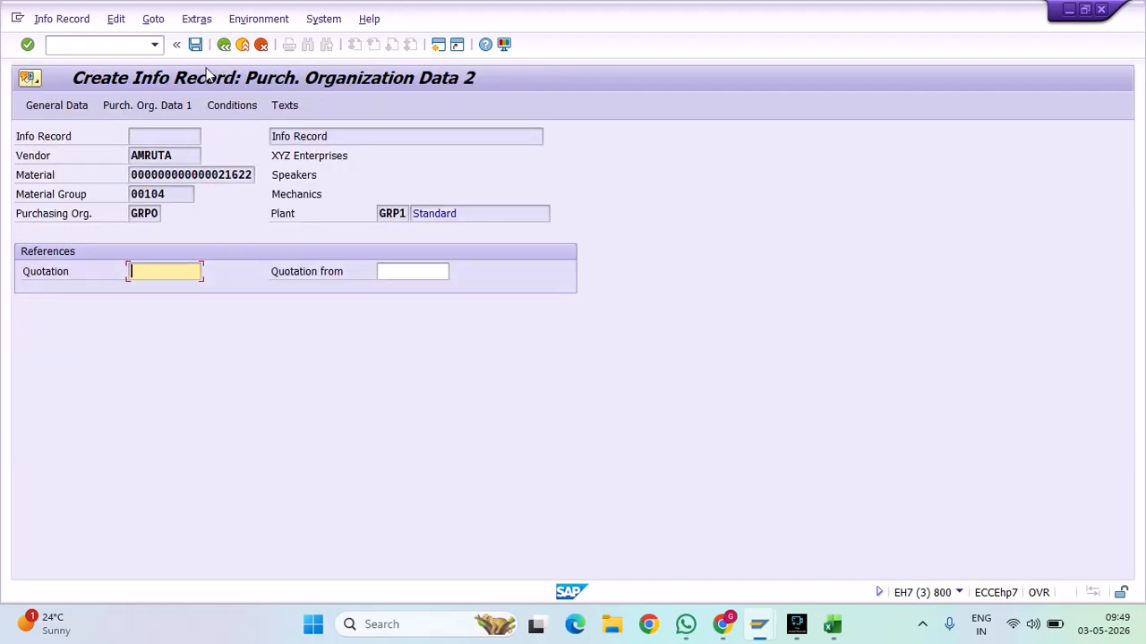
{"action": "left_click", "coordinate": [147, 104]}
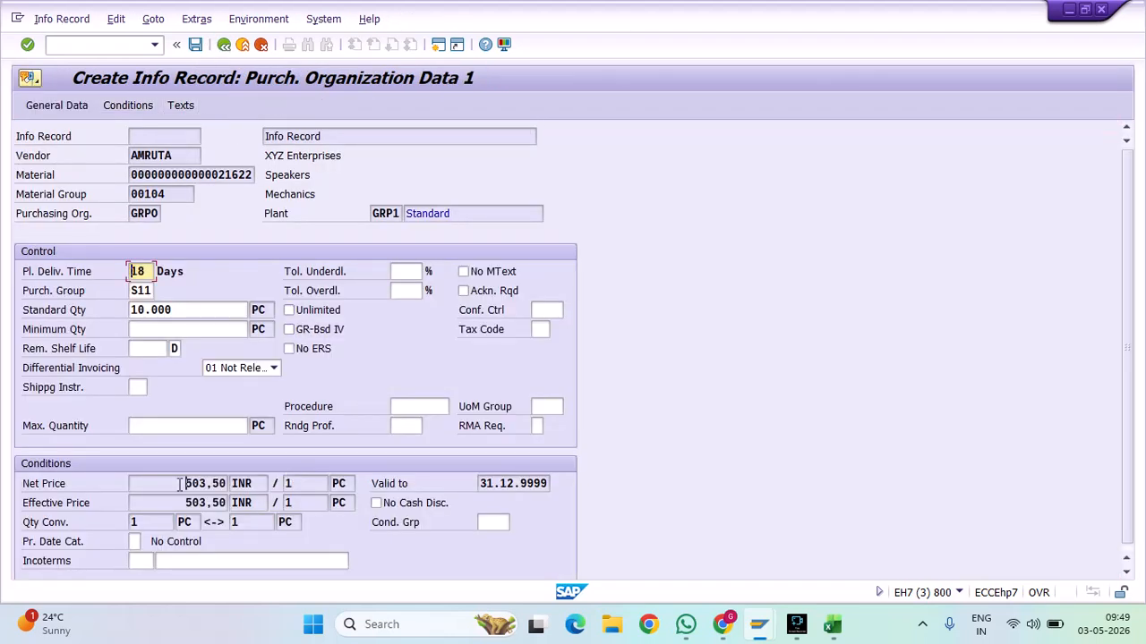
{"action": "left_click_drag", "start_coordinate": [180, 483], "coordinate": [254, 483]}
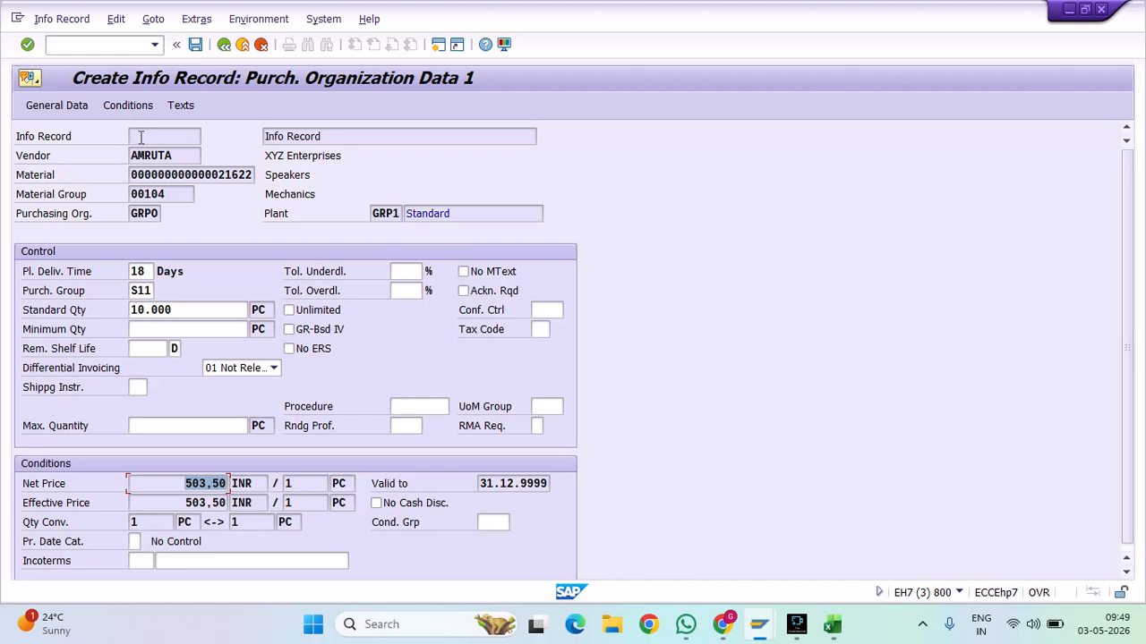
{"action": "left_click", "coordinate": [128, 104]}
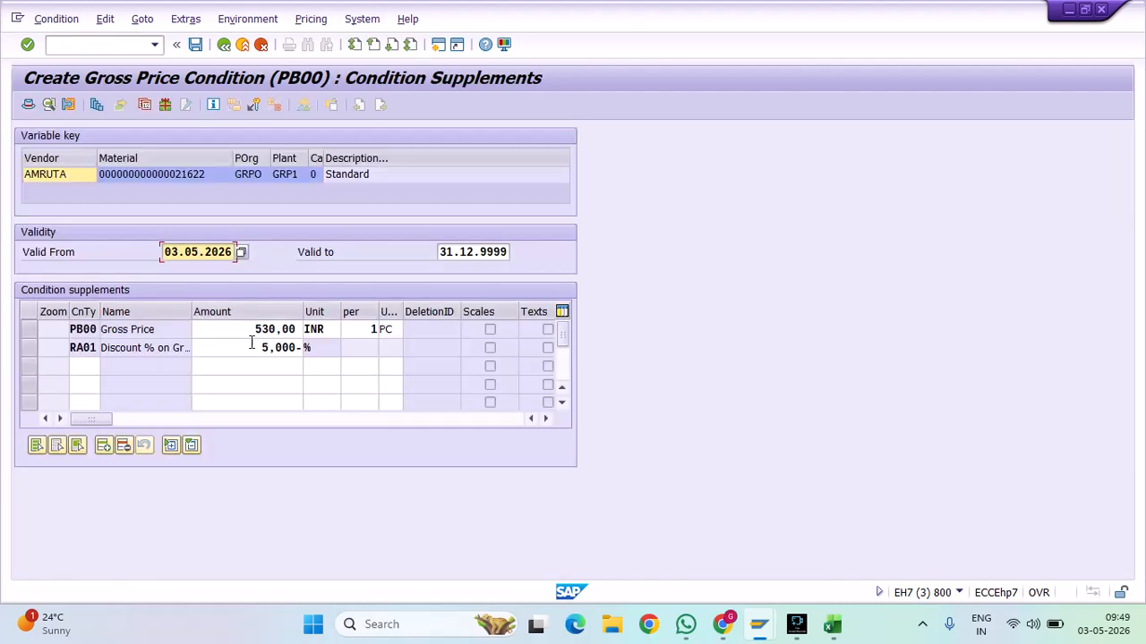
{"action": "left_click_drag", "start_coordinate": [253, 347], "coordinate": [331, 329]}
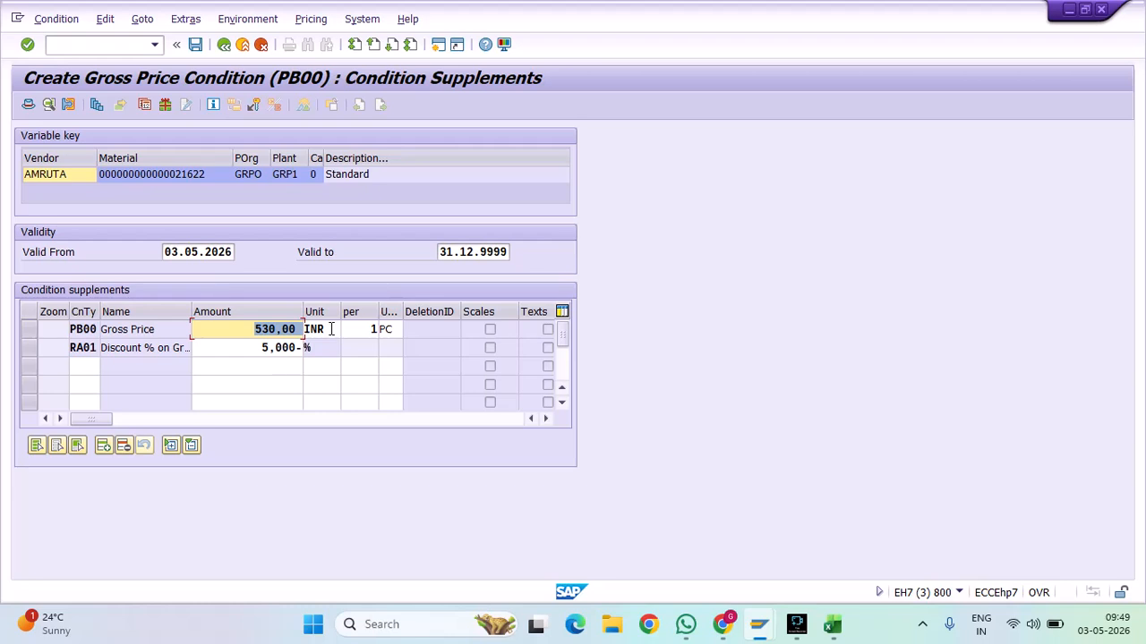
{"action": "type", "text": "540"}
{"action": "key", "text": "Return"}
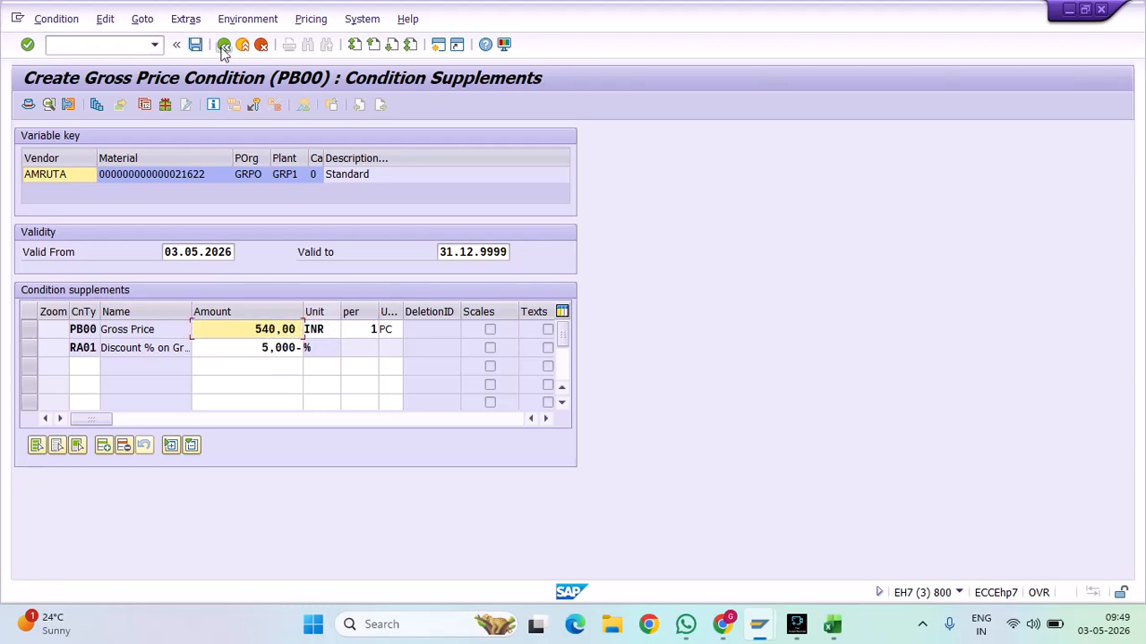
Compare the recalculated net price with the gross price condition and save the info record
{"action": "left_click", "coordinate": [224, 44]}
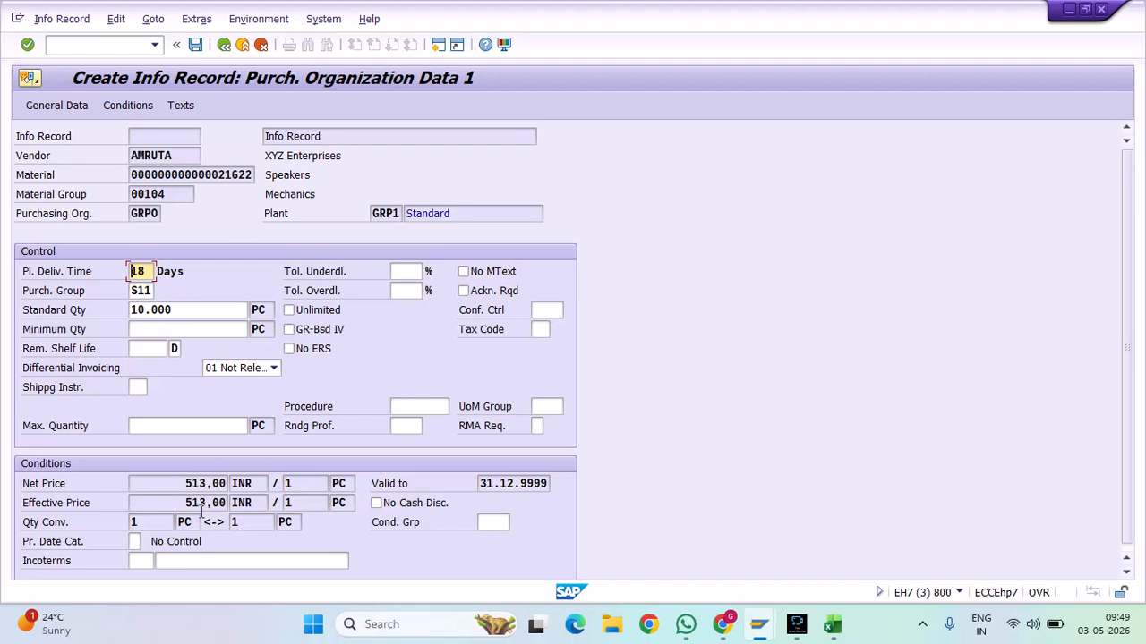
{"action": "left_click", "coordinate": [144, 107]}
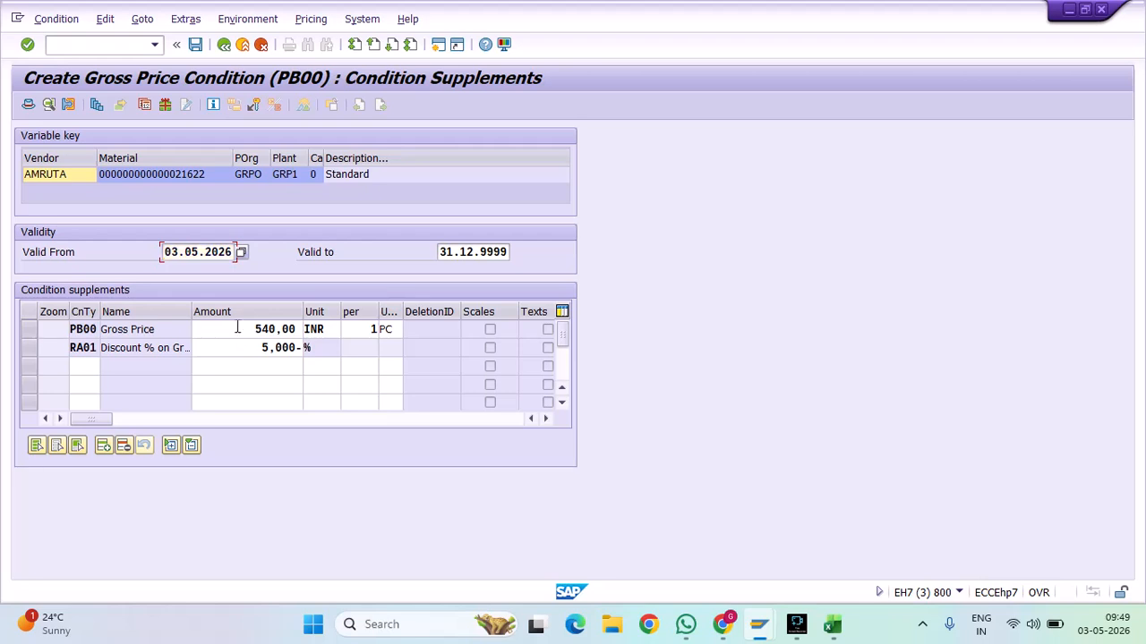
{"action": "double_click", "coordinate": [242, 329]}
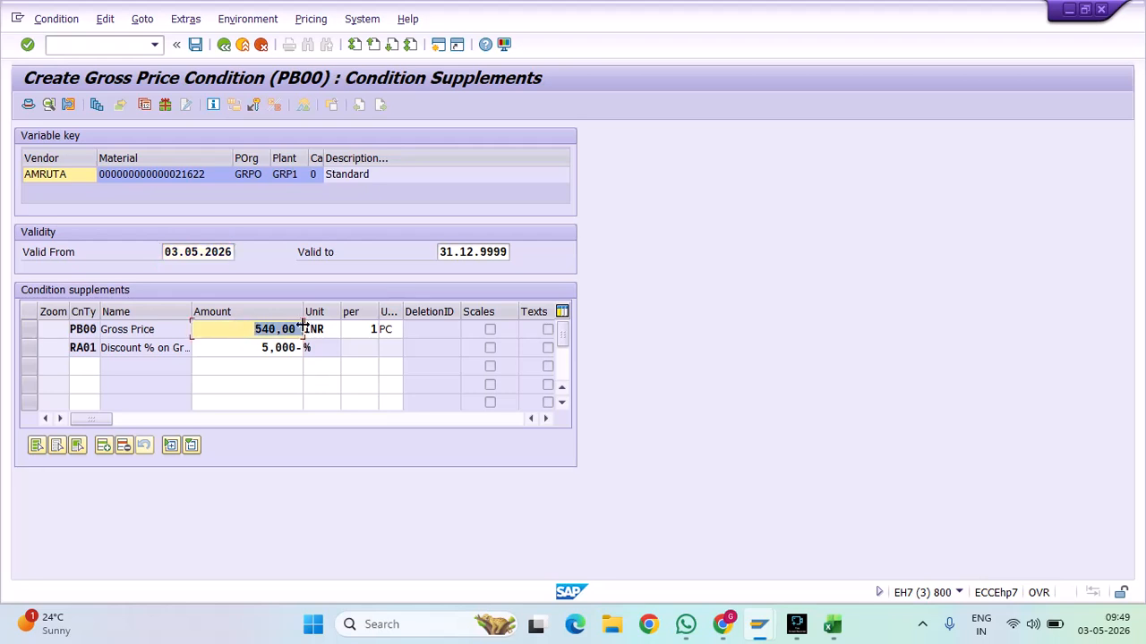
{"action": "left_click", "coordinate": [224, 47]}
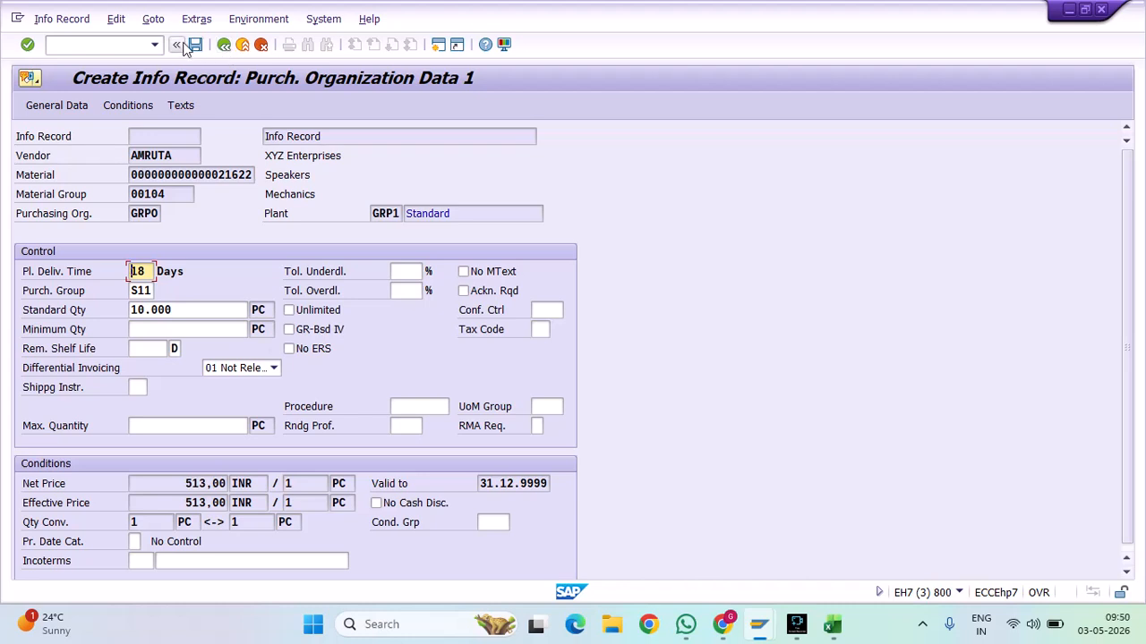
{"action": "left_click", "coordinate": [195, 45]}
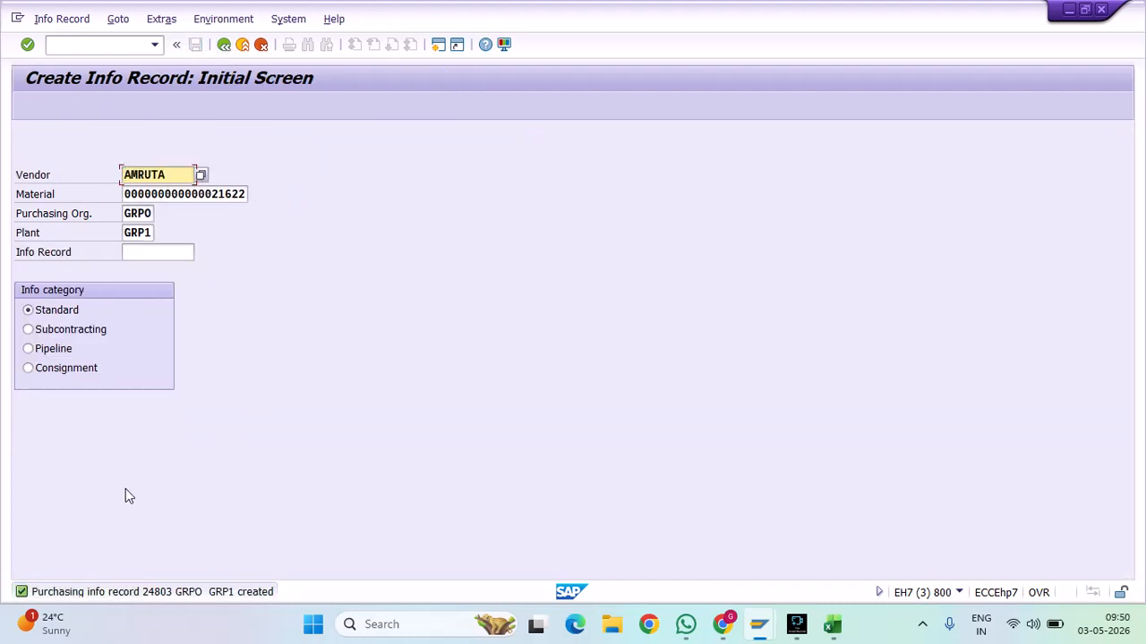
Open the saved info record in change mode and review its general data, purchasing organization data and price conditions
{"action": "left_click", "coordinate": [59, 20]}
{"action": "left_click", "coordinate": [95, 76]}
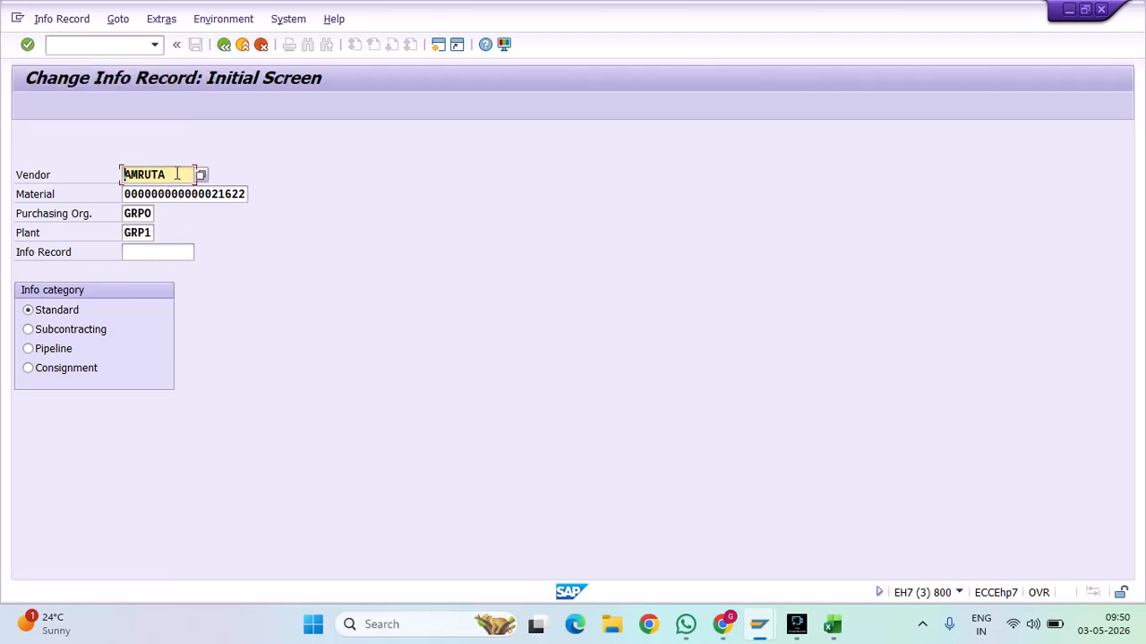
{"action": "left_click", "coordinate": [216, 194]}
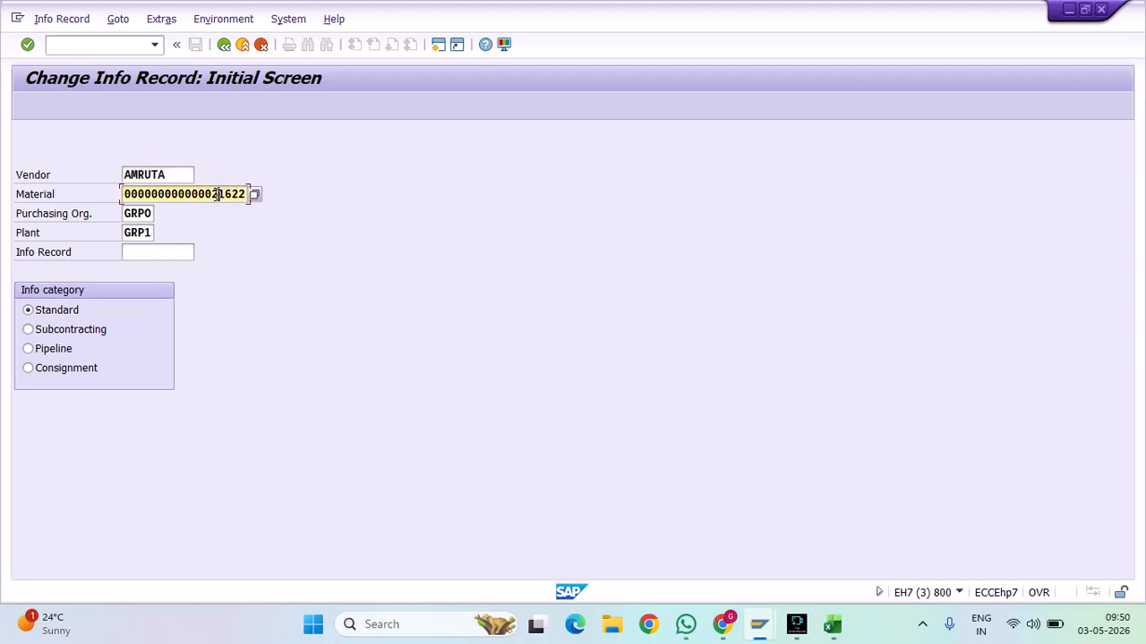
{"action": "key", "text": "Return"}
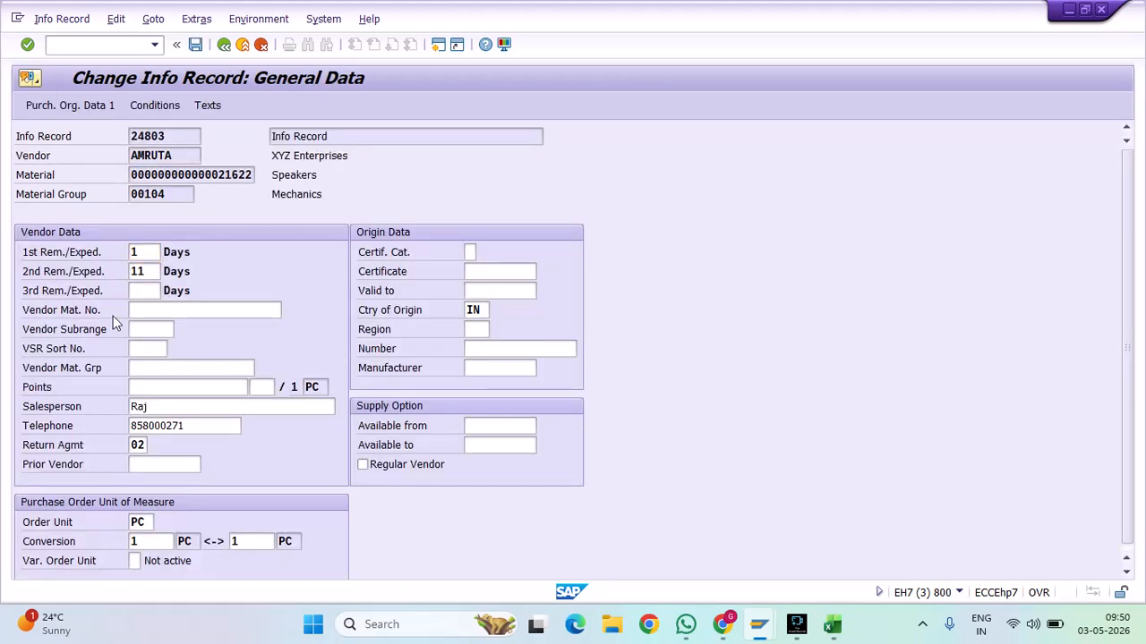
{"action": "key", "text": "Return"}
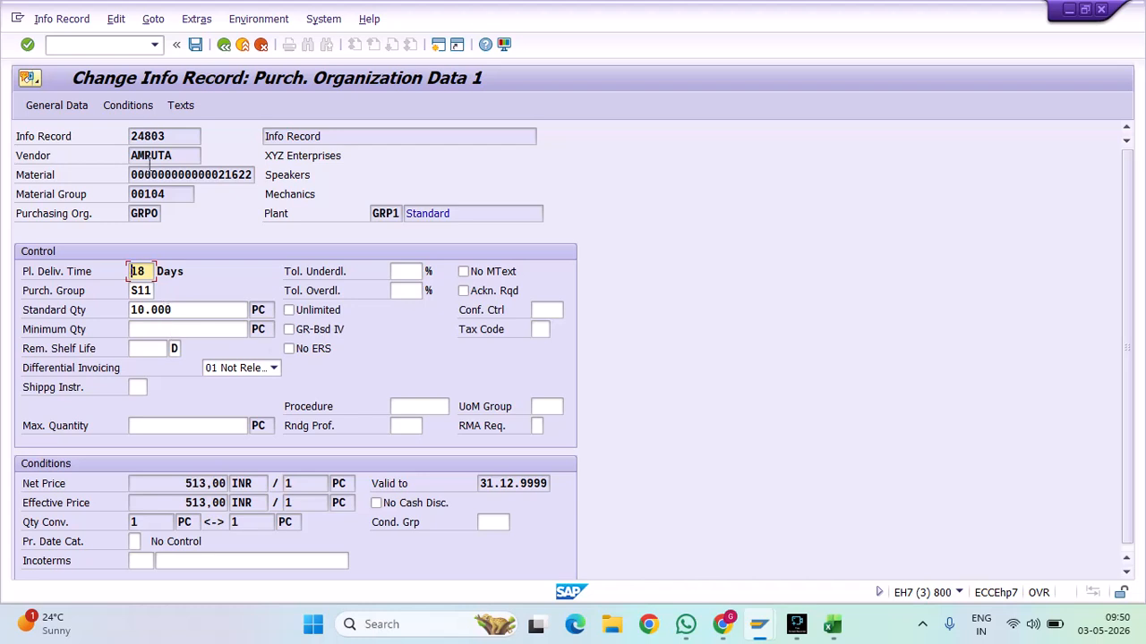
{"action": "left_click", "coordinate": [143, 106]}
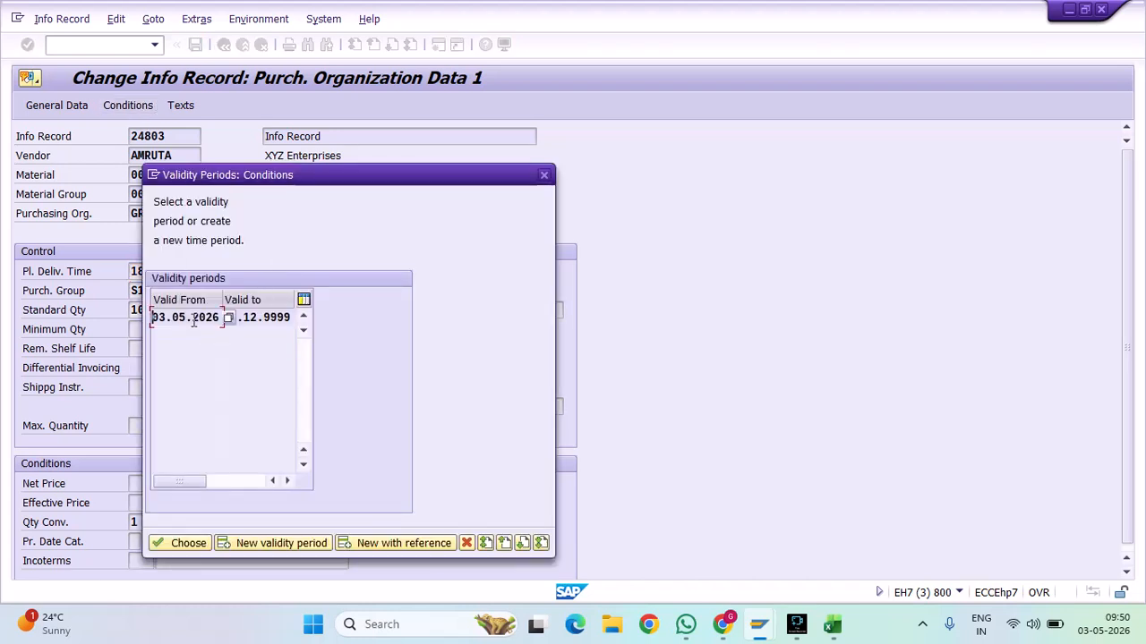
{"action": "left_click", "coordinate": [176, 544]}
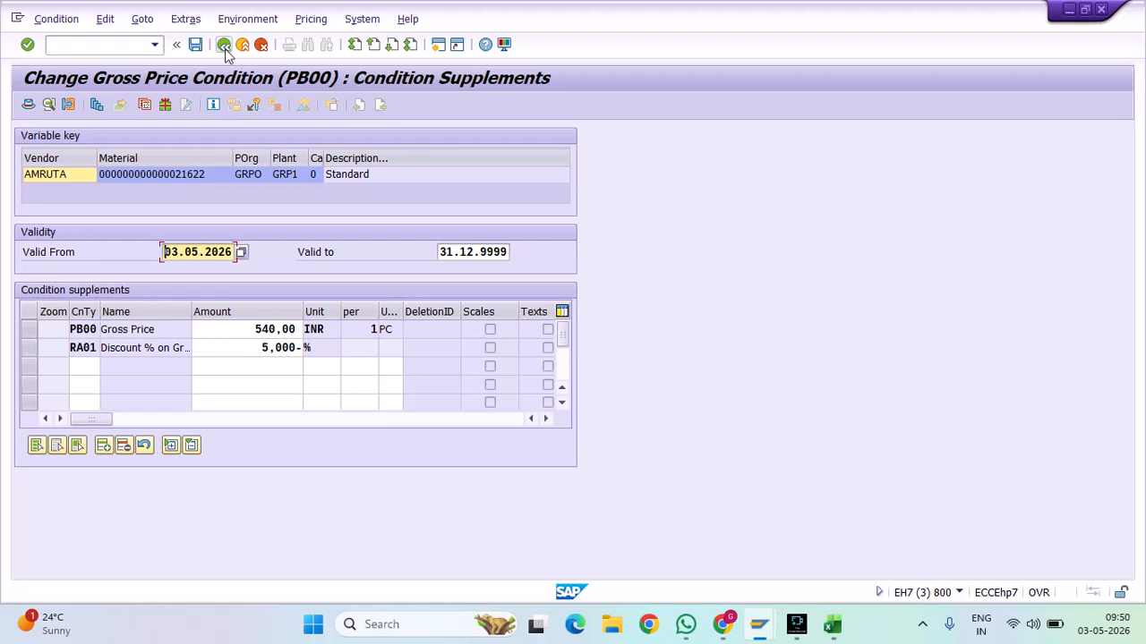
{"action": "left_click", "coordinate": [223, 47]}
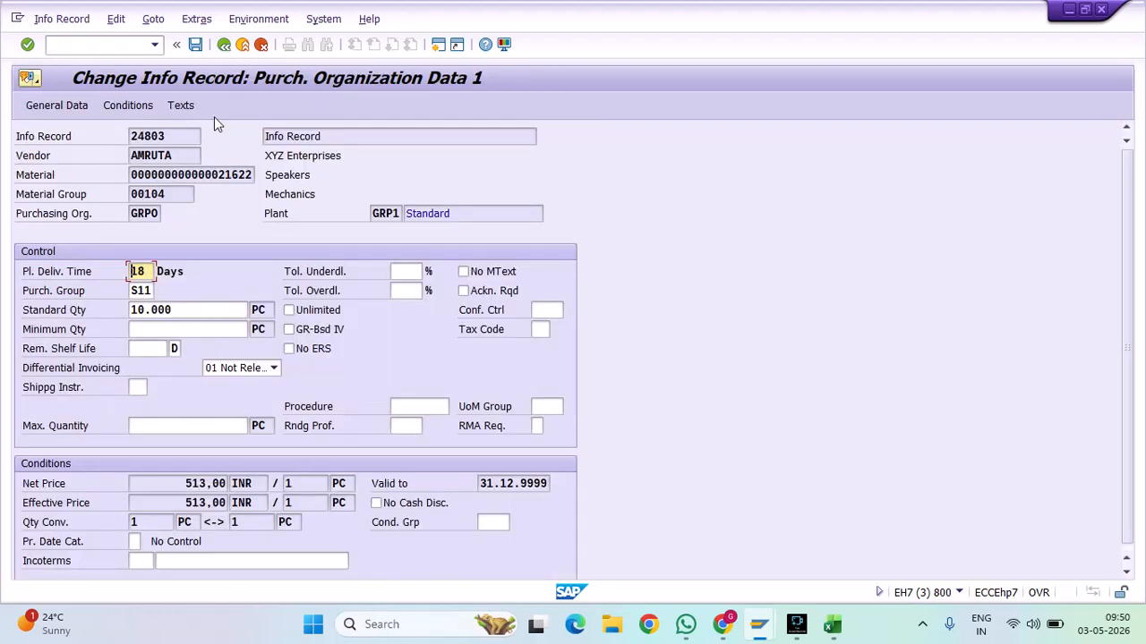
View the info memo and purchase order text areas of the info record, and save the record
{"action": "left_click", "coordinate": [183, 104]}
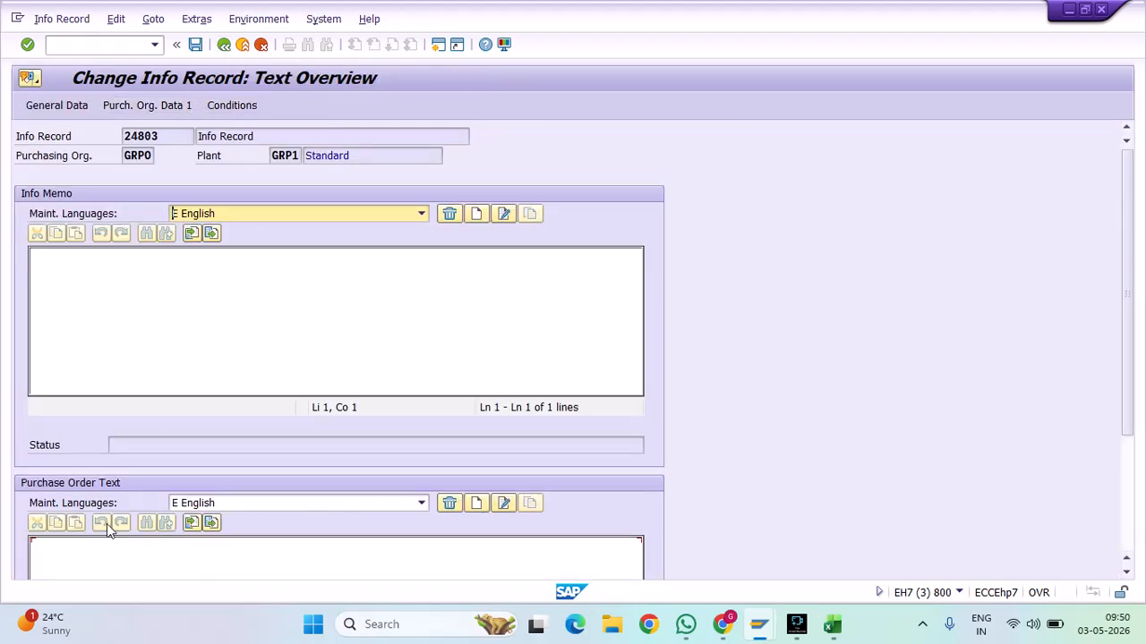
{"action": "left_click", "coordinate": [103, 551]}
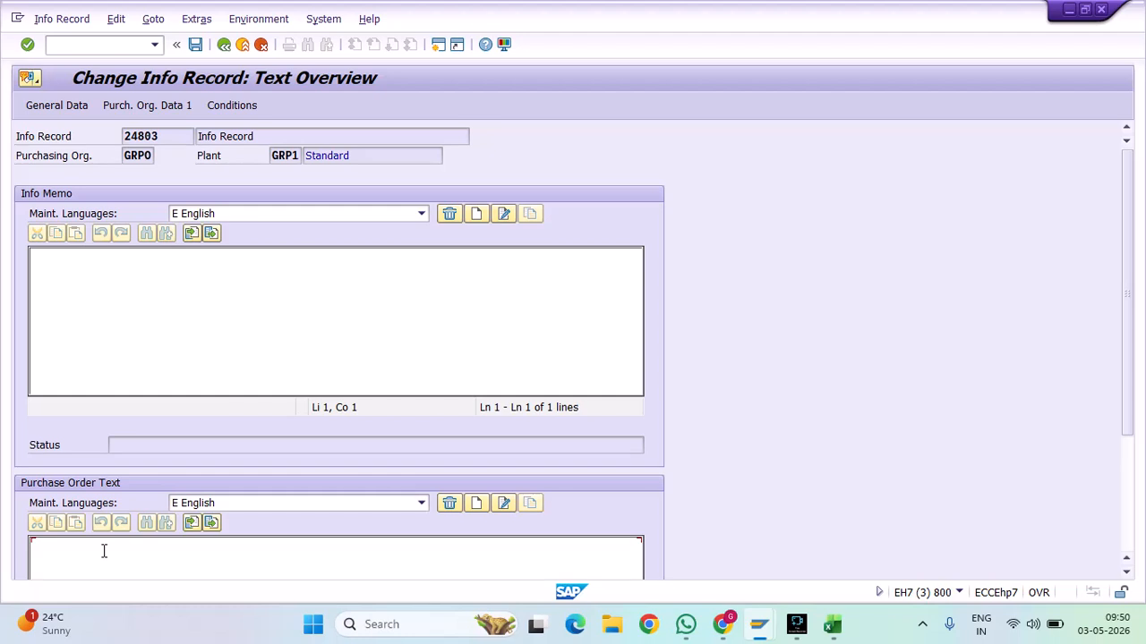
{"action": "left_click", "coordinate": [195, 45]}
Leave the info record change transaction and return to the SAP Easy Access screen
{"action": "left_click", "coordinate": [86, 19]}
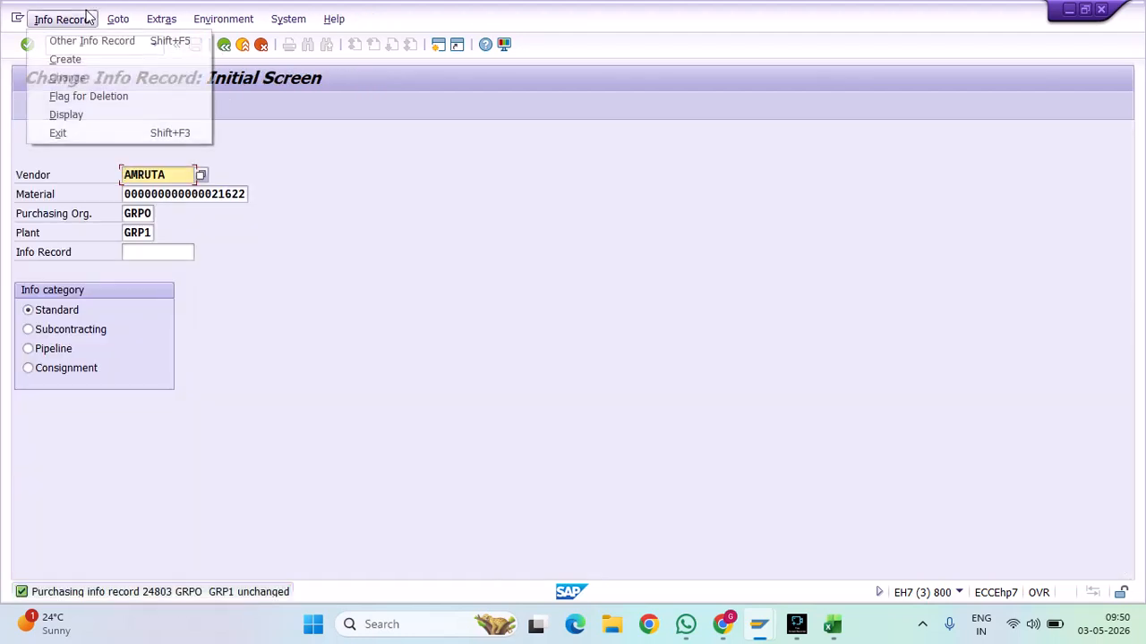
{"action": "left_click", "coordinate": [307, 173]}
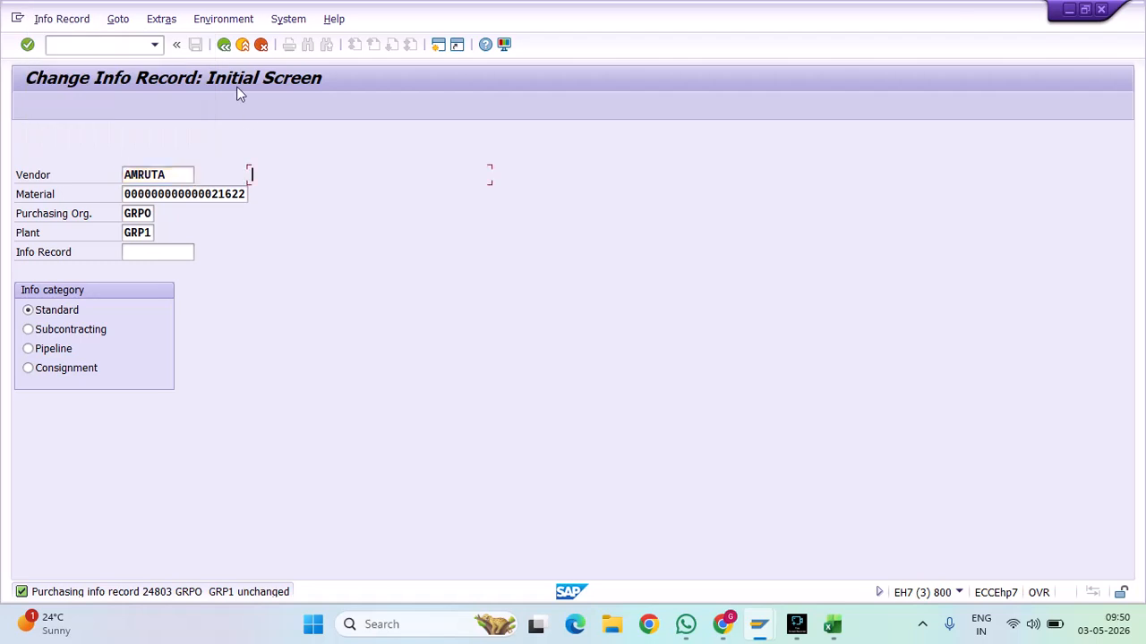
{"action": "left_click", "coordinate": [224, 45]}
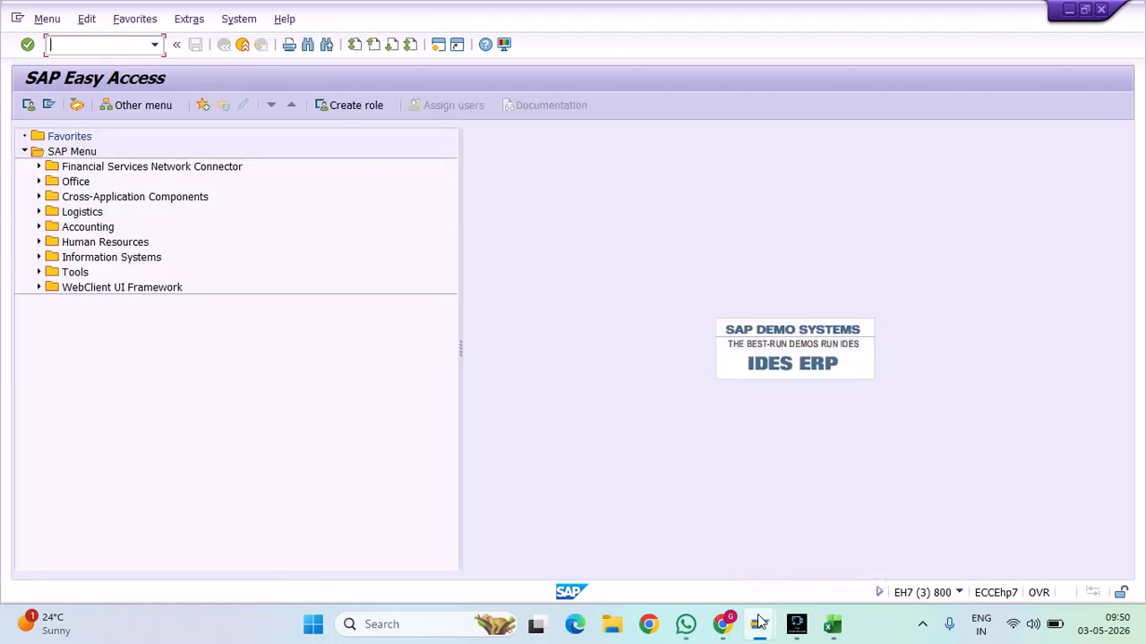
Start a standard purchase order with transaction ME21N for the vendor AMRUTA XYZ Enterprises
{"action": "mouse_move", "coordinate": [761, 624]}
{"action": "left_click", "coordinate": [1002, 554]}
{"action": "type", "text": "ME21N"}
{"action": "key", "text": "Return"}
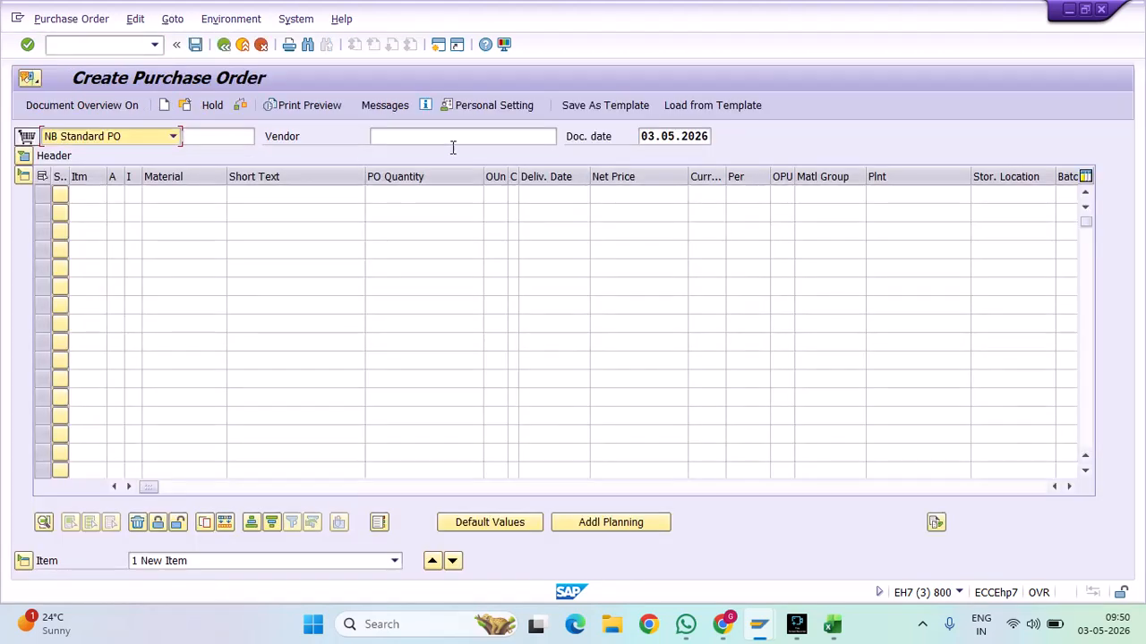
{"action": "left_click", "coordinate": [447, 139]}
{"action": "type", "text": "A"}
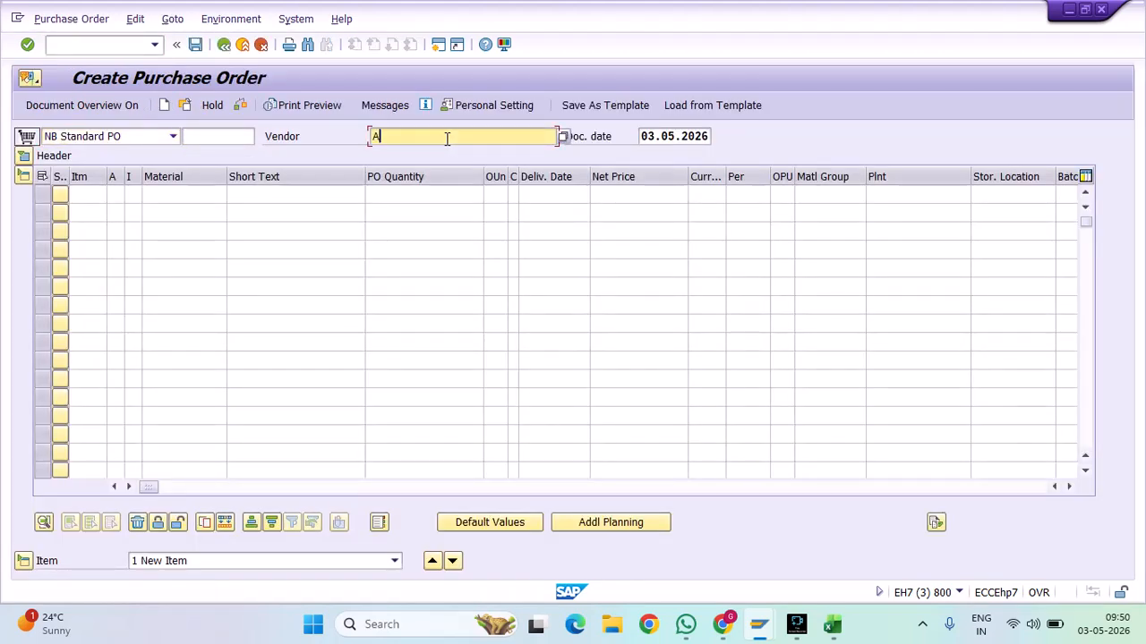
{"action": "type", "text": "MRUTA"}
{"action": "key", "text": "Return"}
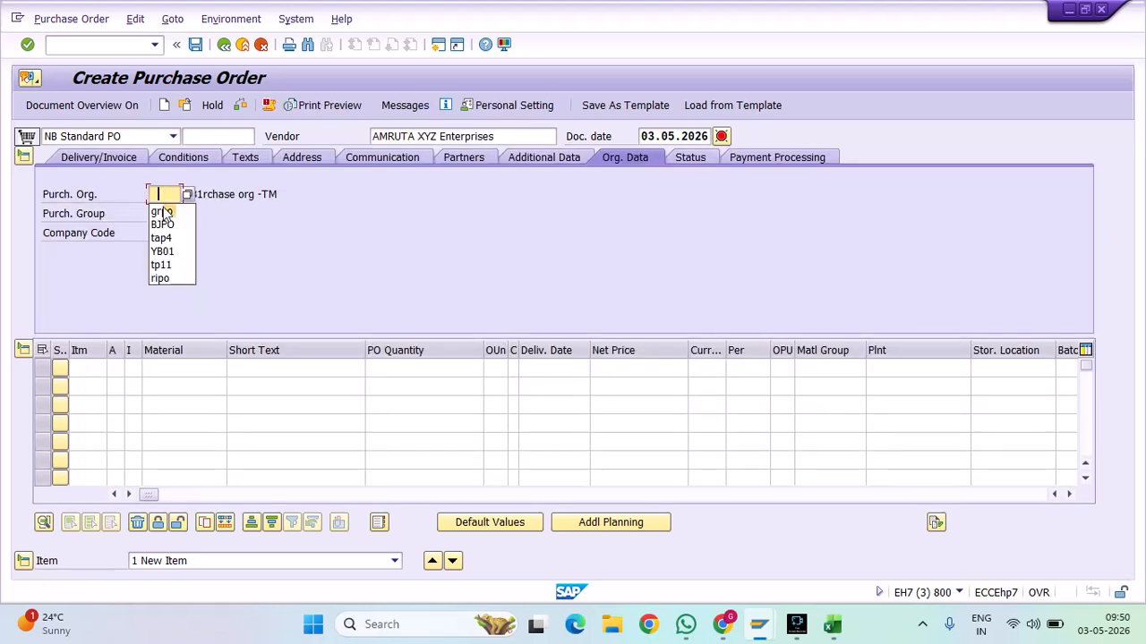
Set the order's purchasing organization to grpo, purchasing group to s11 and company code to grc
{"action": "left_click", "coordinate": [164, 207]}
{"action": "left_click", "coordinate": [169, 228]}
{"action": "left_click", "coordinate": [169, 230]}
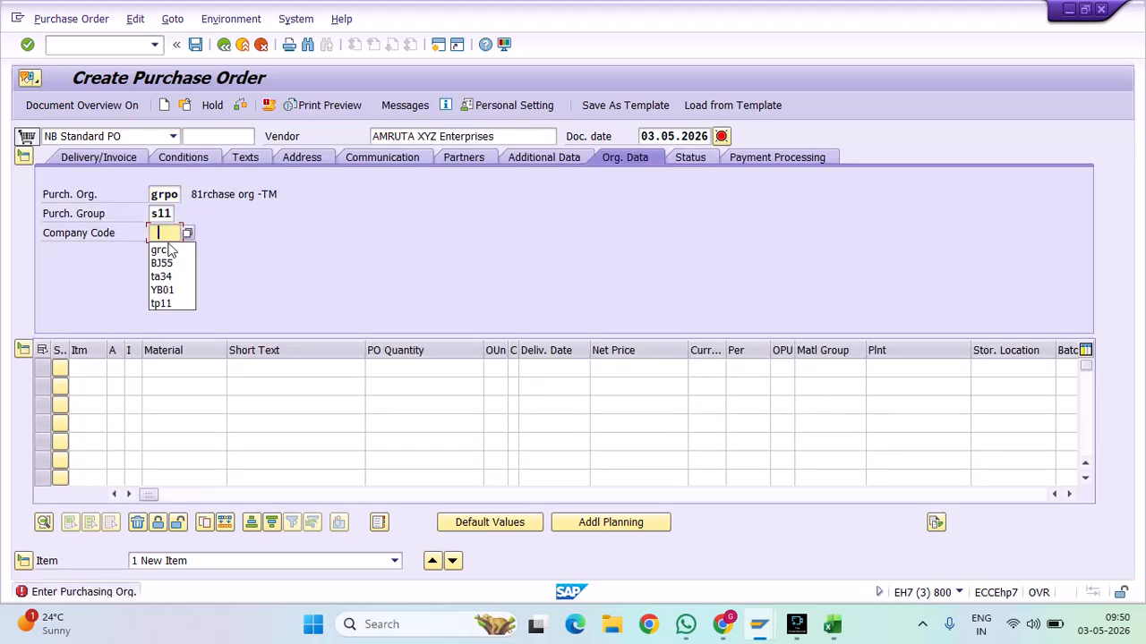
{"action": "left_click", "coordinate": [164, 245]}
Add an order item for material 21622 with quantity 200, plant grp1 and storage location storage loc 1
{"action": "left_click", "coordinate": [184, 370]}
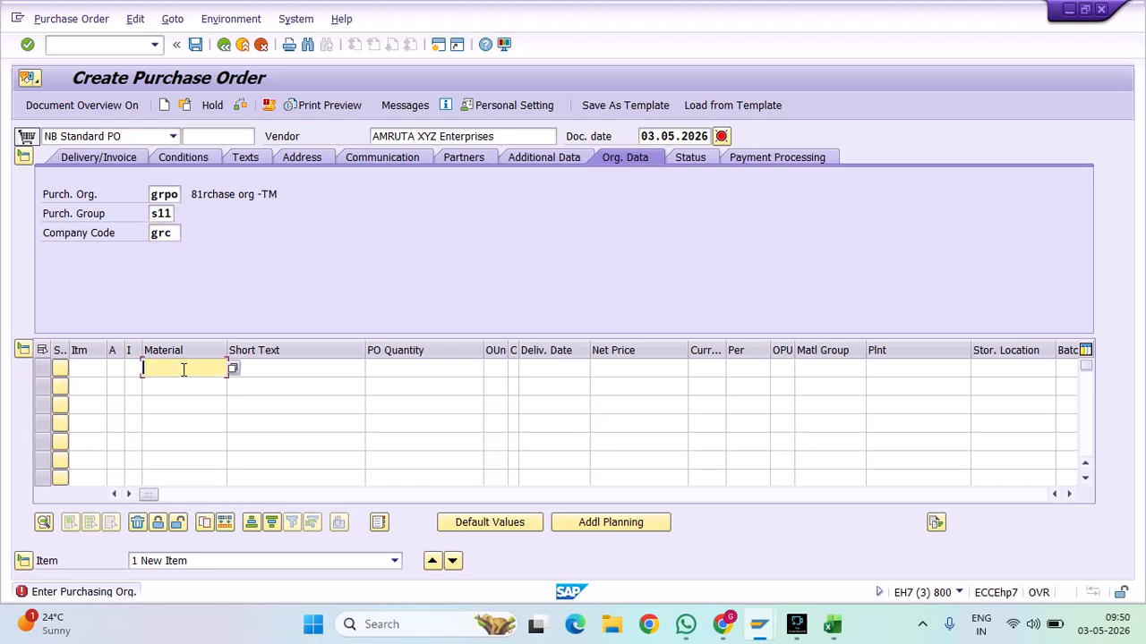
{"action": "left_click", "coordinate": [184, 385]}
{"action": "left_click", "coordinate": [421, 370]}
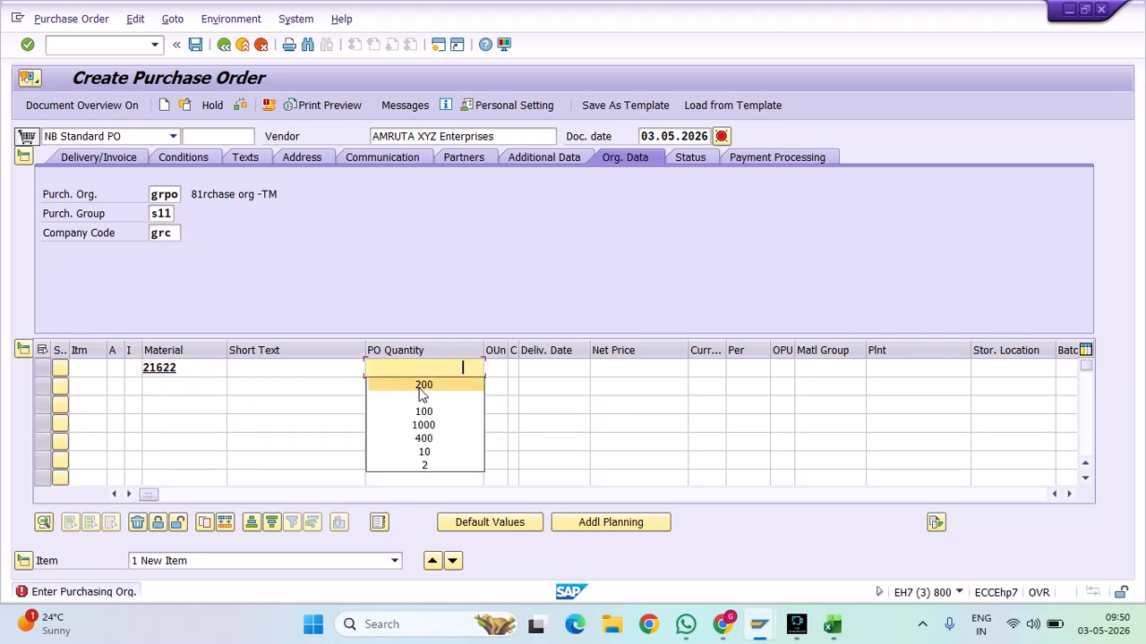
{"action": "left_click", "coordinate": [420, 388]}
{"action": "left_click", "coordinate": [386, 495]}
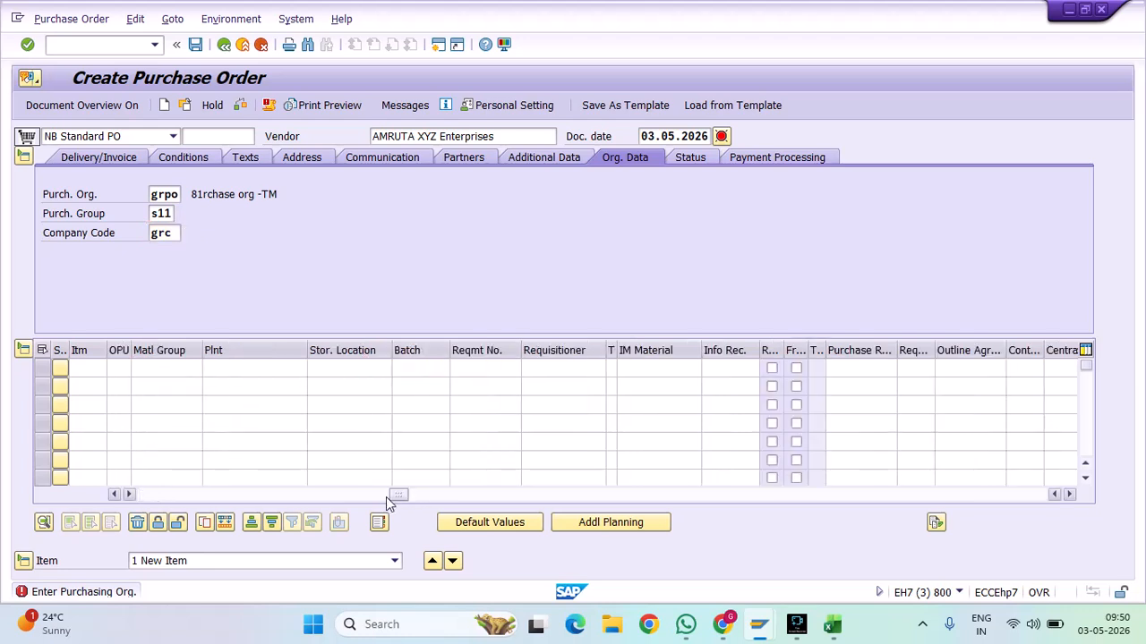
{"action": "left_click", "coordinate": [253, 367]}
{"action": "left_click", "coordinate": [253, 383]}
{"action": "left_click", "coordinate": [341, 374]}
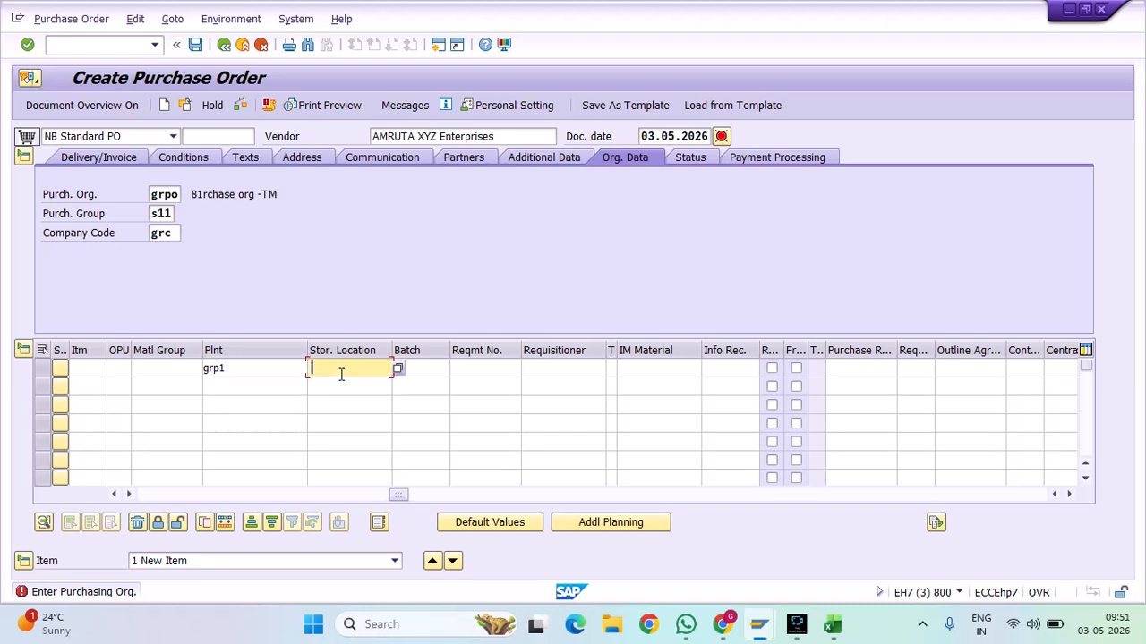
{"action": "left_click", "coordinate": [343, 382]}
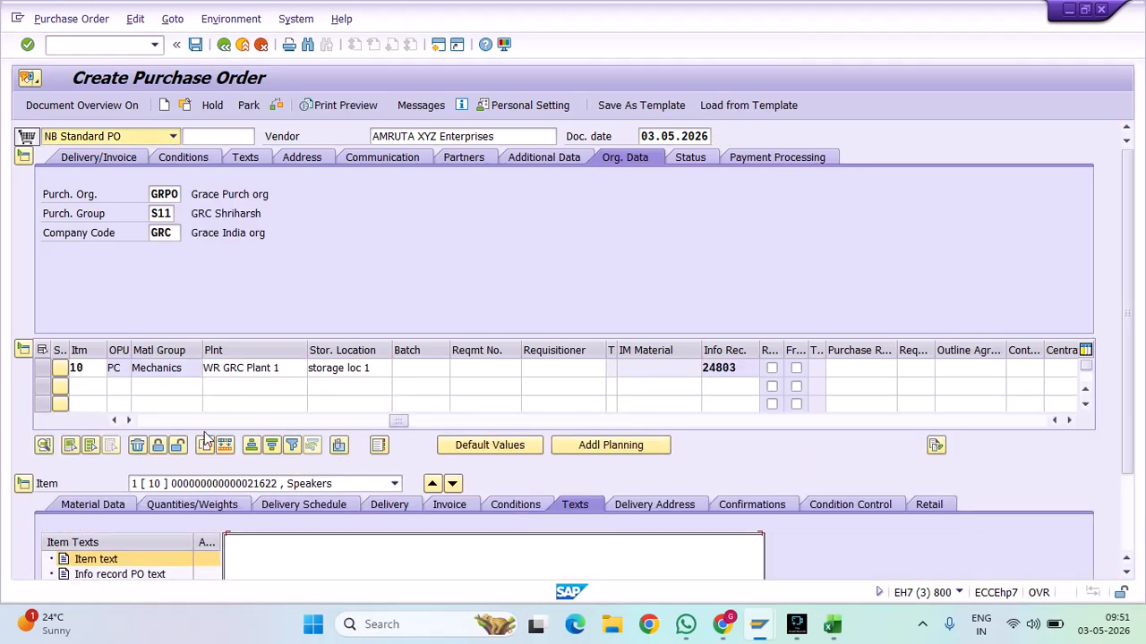
Check the Speakers item's net price and its info record PO text in the draft order
{"action": "left_click", "coordinate": [143, 421]}
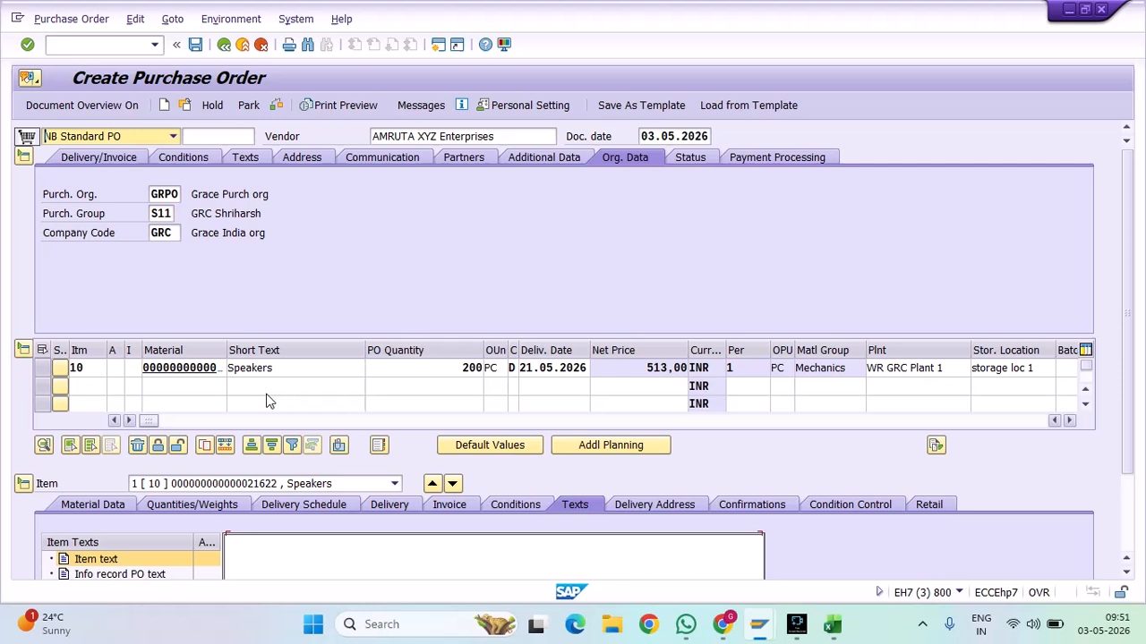
{"action": "double_click", "coordinate": [650, 369]}
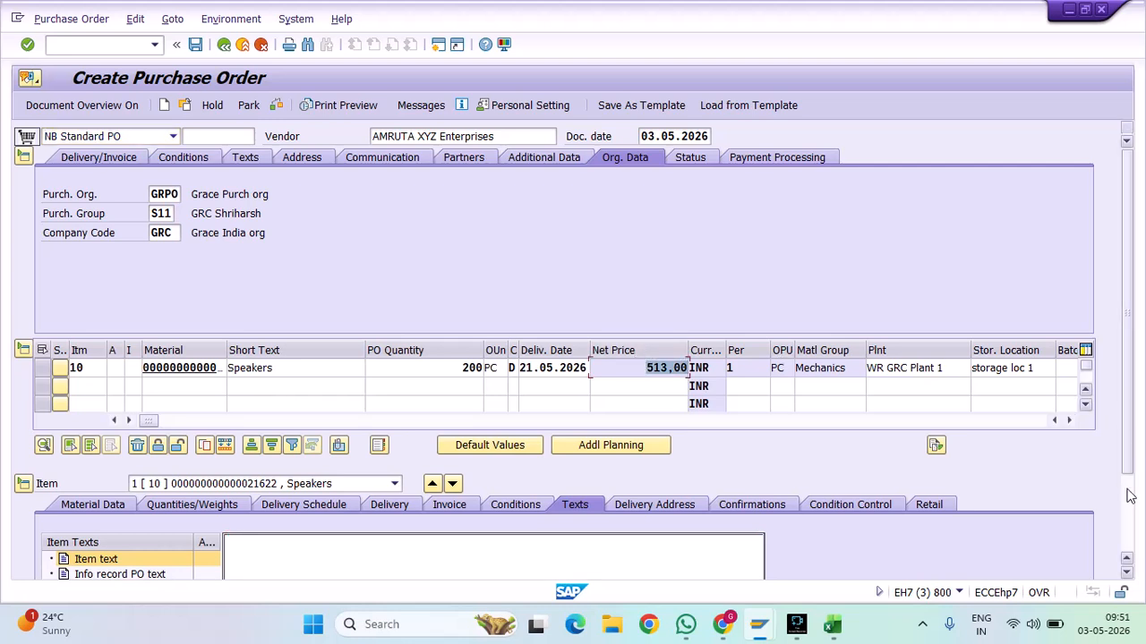
{"action": "left_click", "coordinate": [1125, 493]}
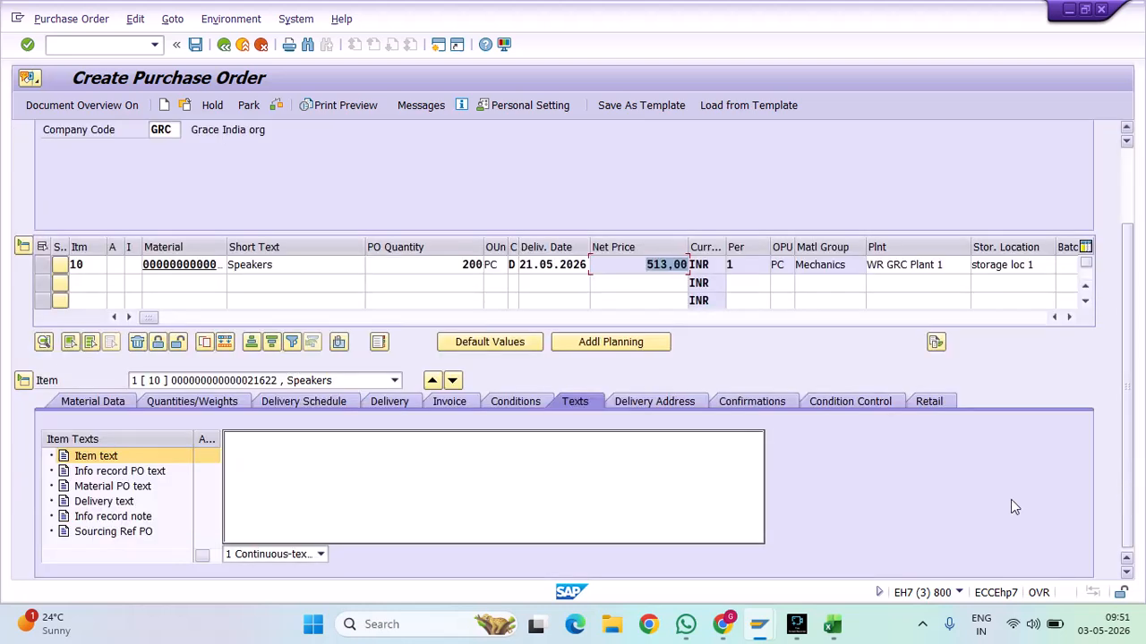
{"action": "left_click", "coordinate": [114, 472]}
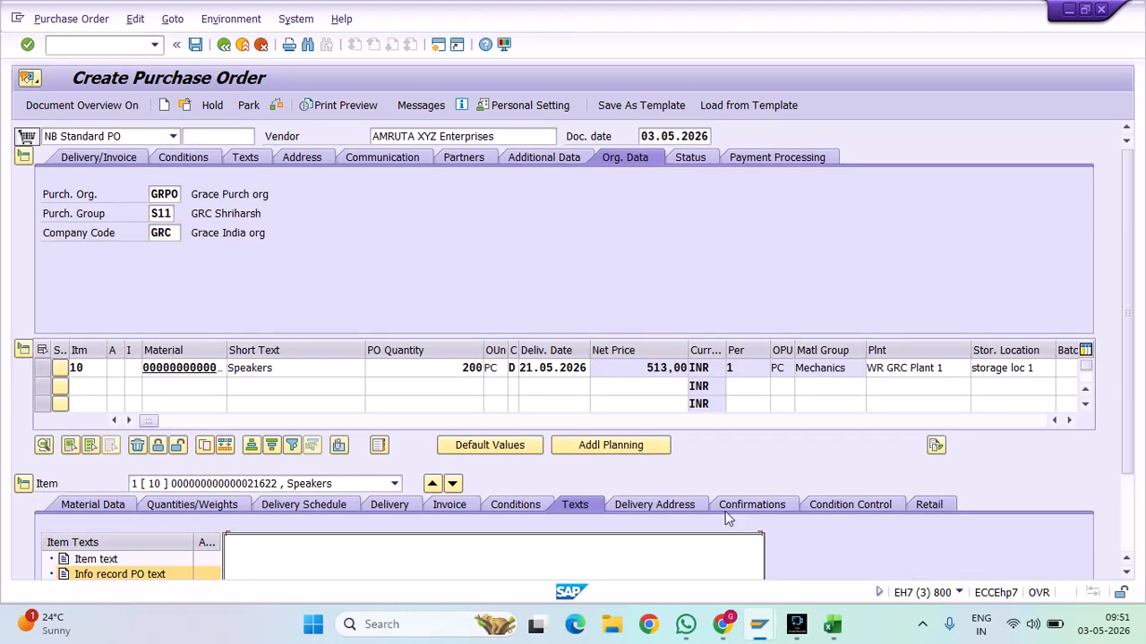
Switch to the Materials List session and open the AMRUTA info record for material 21622 with transaction ME12
{"action": "mouse_move", "coordinate": [760, 633]}
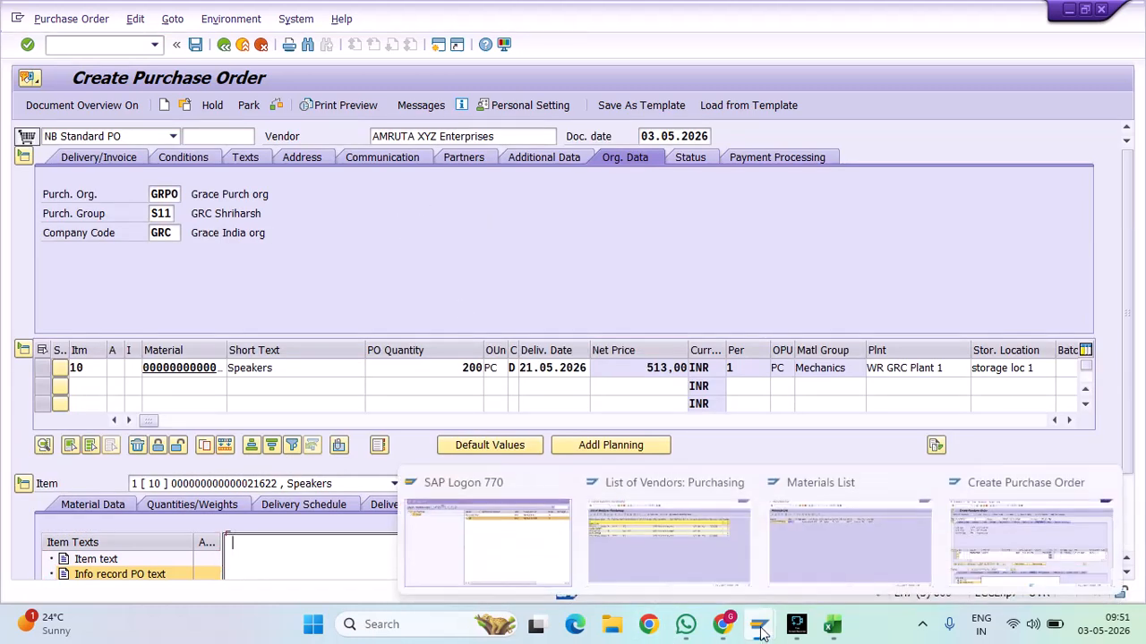
{"action": "left_click", "coordinate": [819, 550]}
{"action": "left_click", "coordinate": [81, 41]}
{"action": "type", "text": "/NME1"}
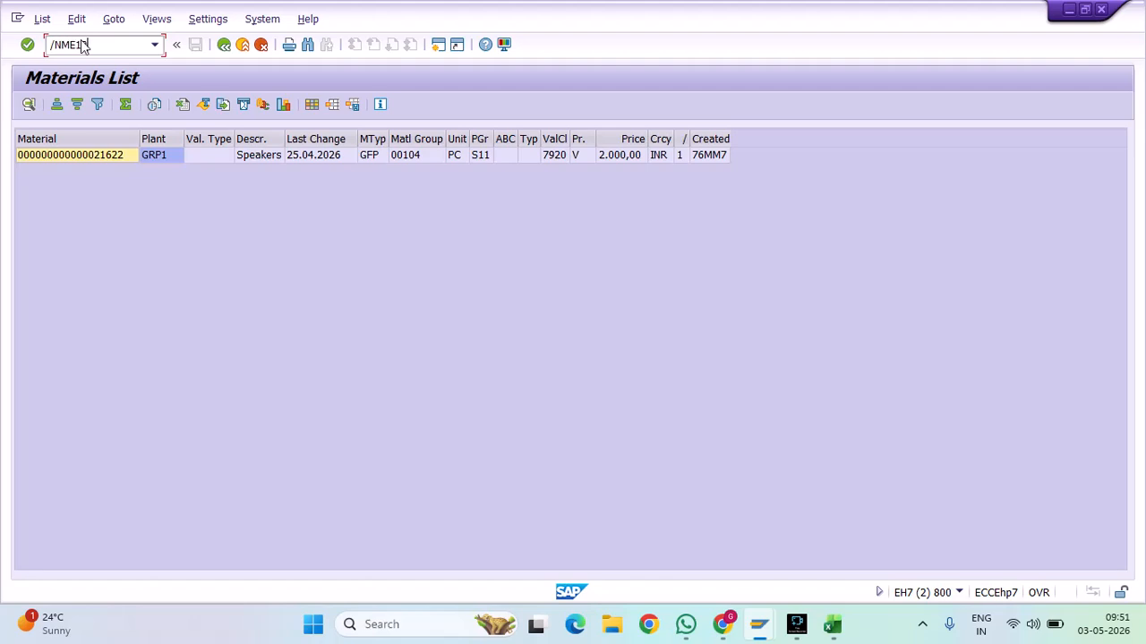
{"action": "type", "text": "2"}
{"action": "key", "text": "Return"}
{"action": "left_click", "coordinate": [130, 194]}
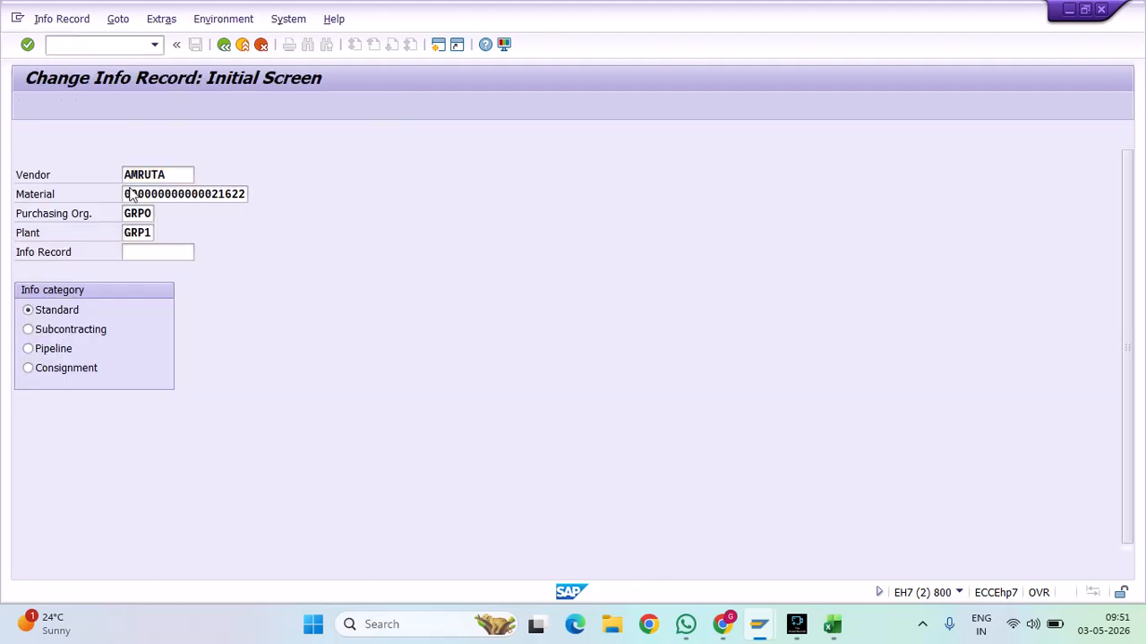
{"action": "key", "text": "Return"}
Enter "No Repalcement" as the info record's purchase order text and save the record
{"action": "left_click", "coordinate": [214, 105]}
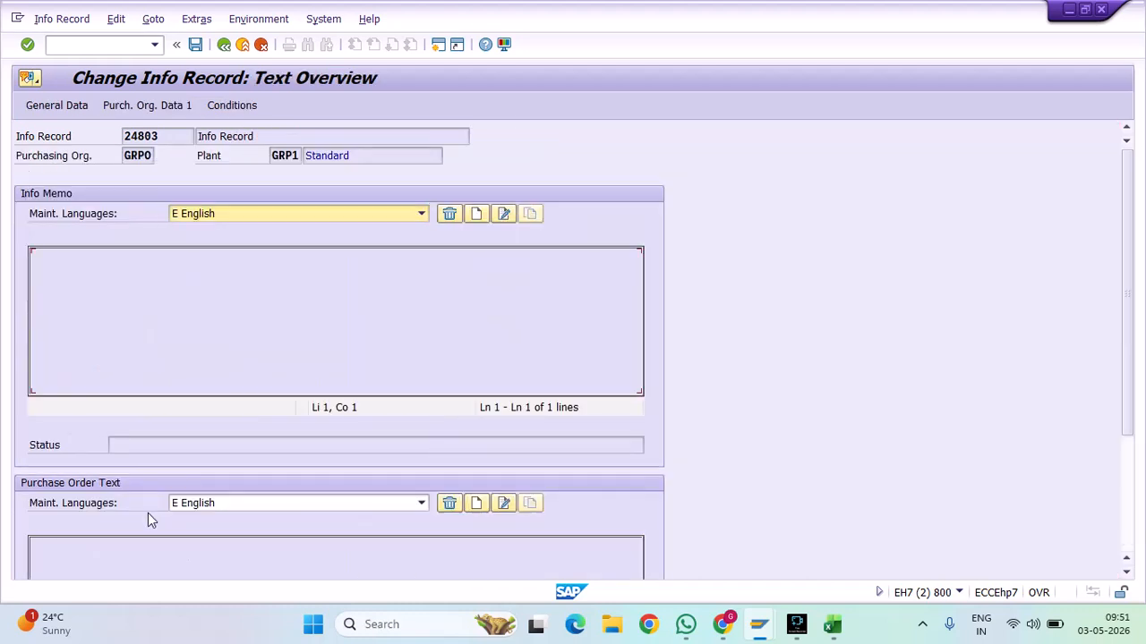
{"action": "left_click", "coordinate": [98, 551]}
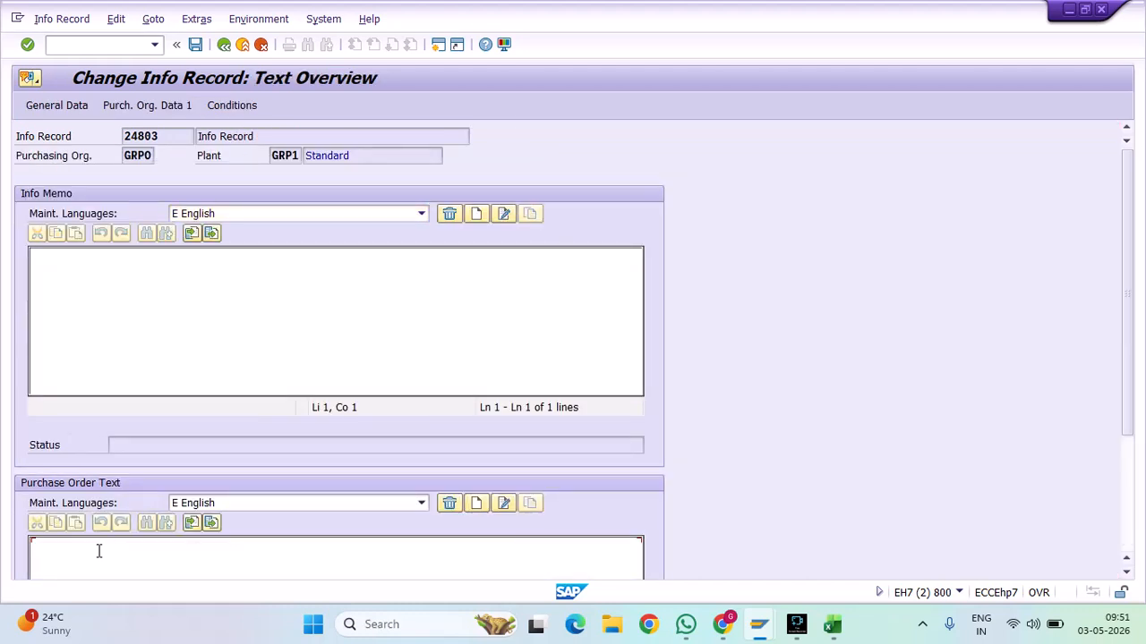
{"action": "type", "text": "No R"}
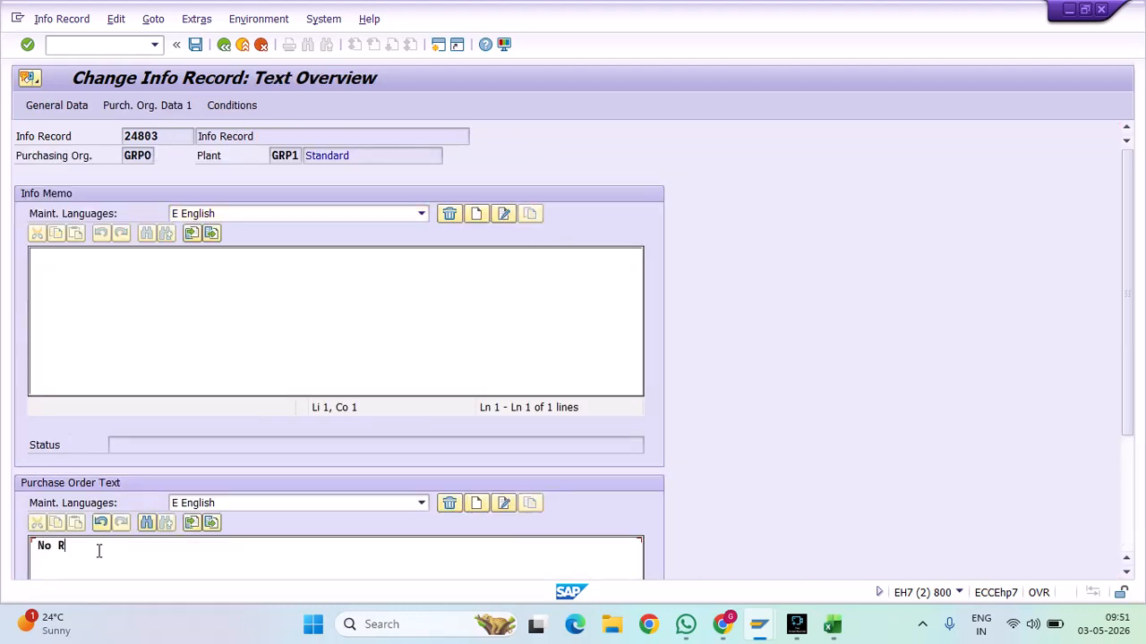
{"action": "type", "text": "epalcement"}
{"action": "key", "text": "ctrl+s"}
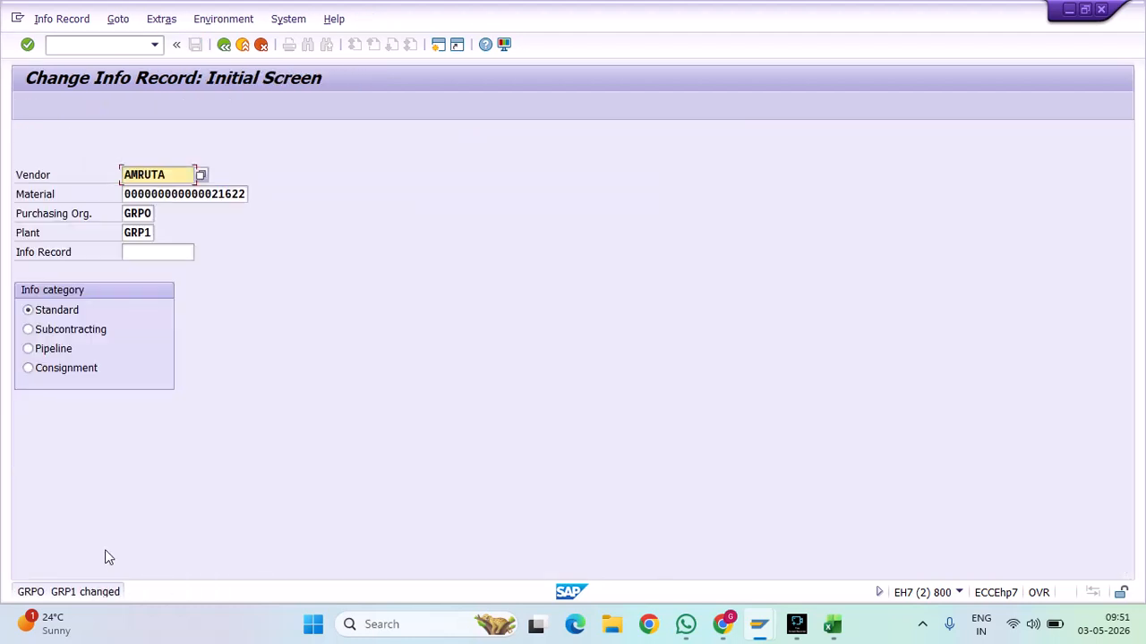
Return to the purchase order session, restart ME21N with an empty order and enter vendor AMRUTA
{"action": "mouse_move", "coordinate": [775, 625]}
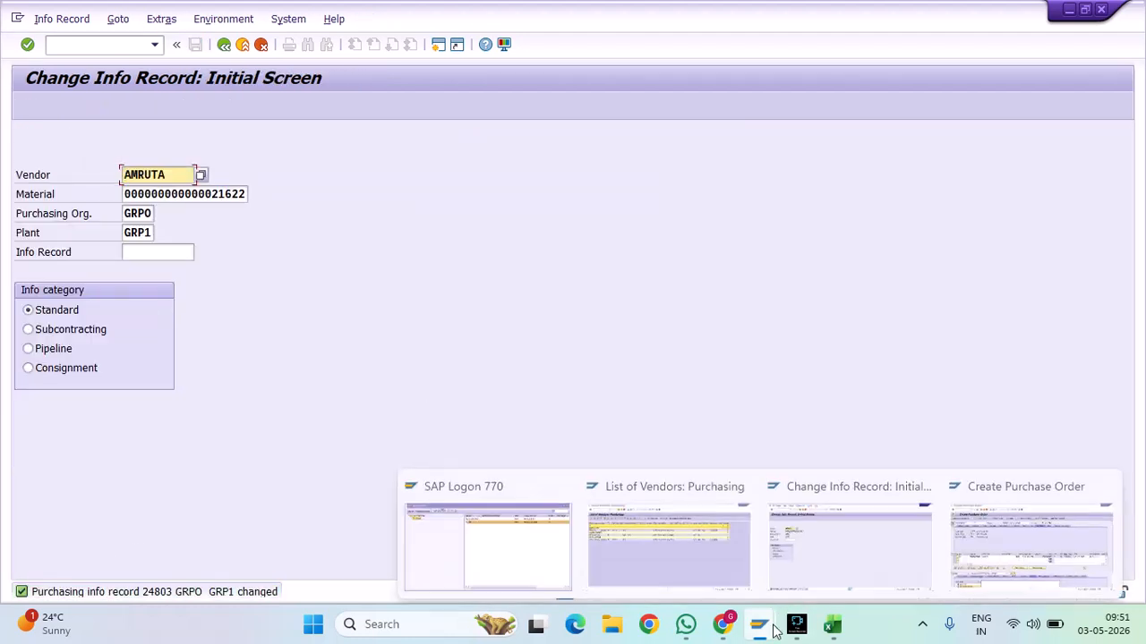
{"action": "left_click", "coordinate": [1057, 521]}
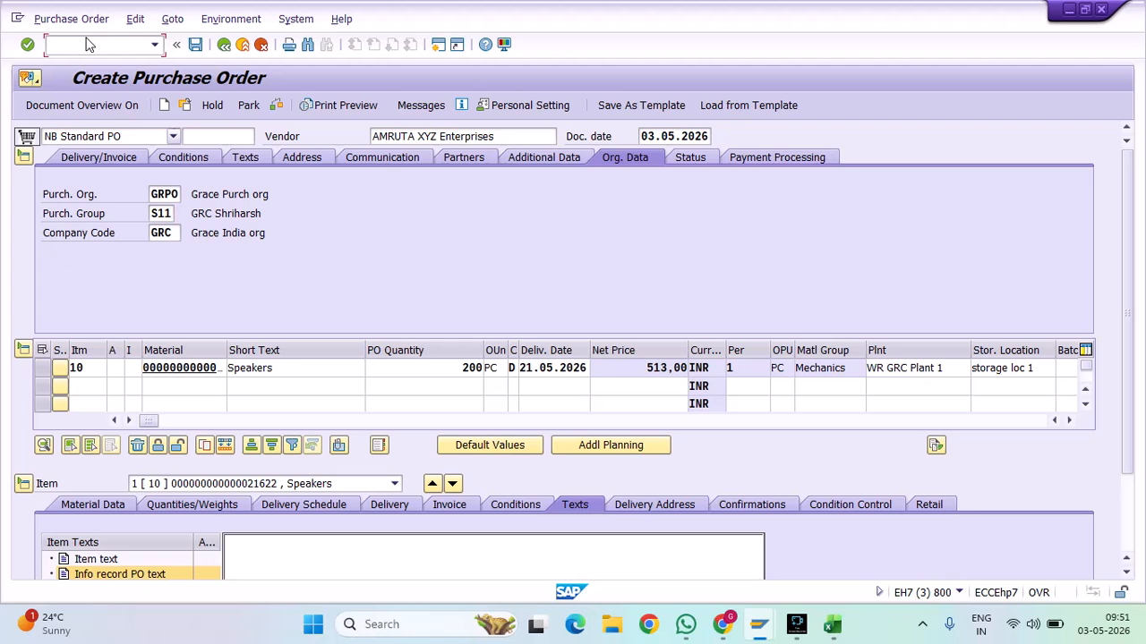
{"action": "type", "text": "/nme21"}
{"action": "key", "text": "Return"}
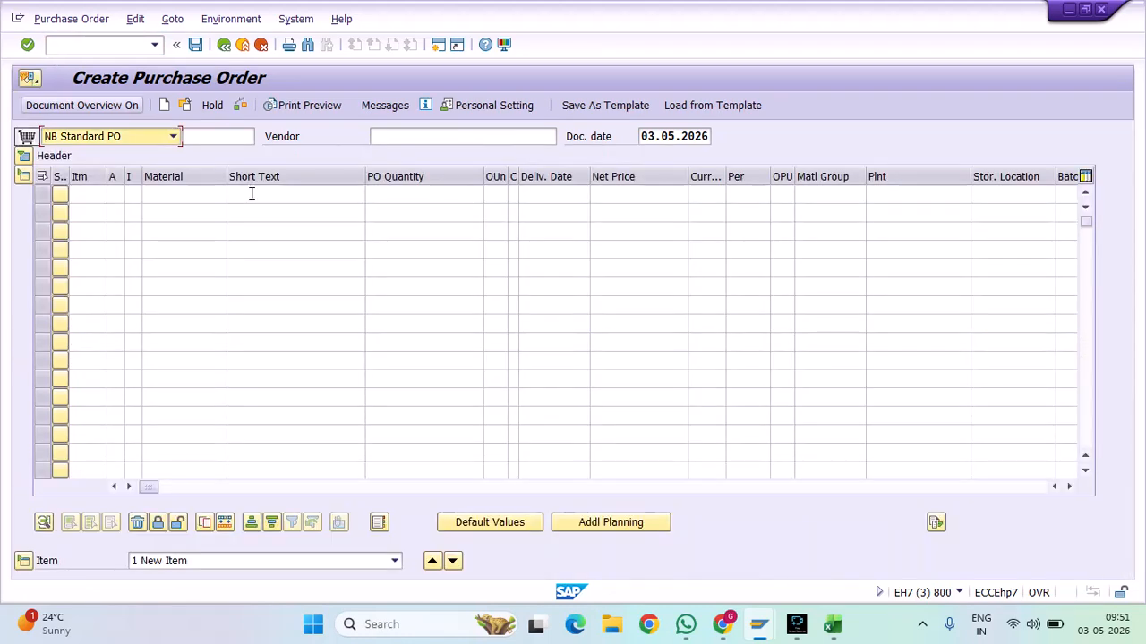
{"action": "left_click", "coordinate": [419, 141]}
{"action": "left_click", "coordinate": [419, 149]}
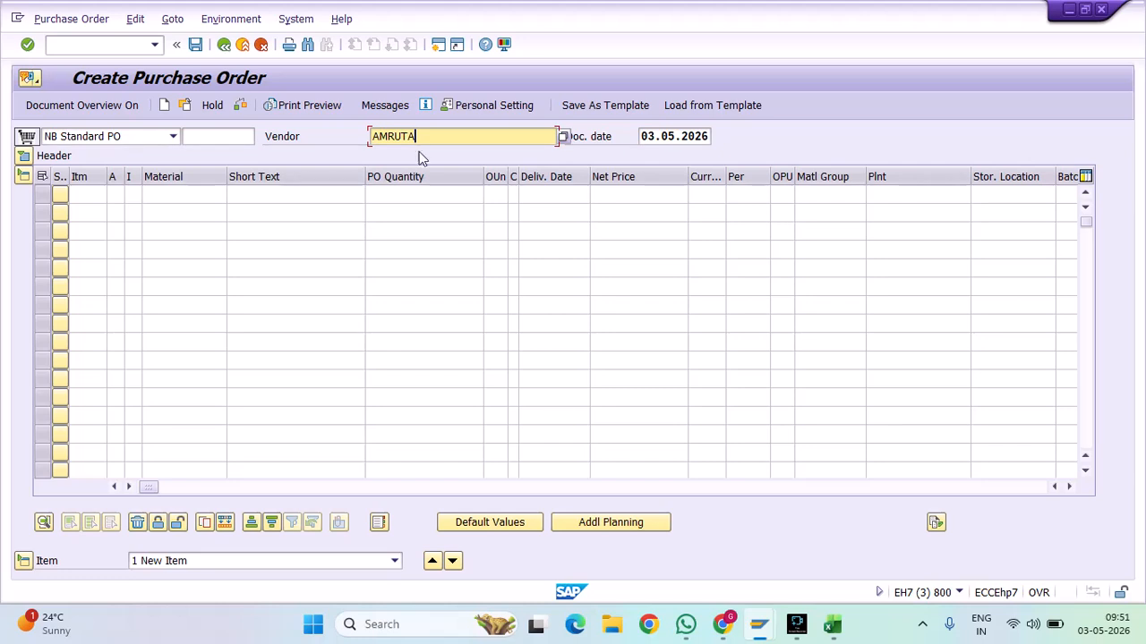
{"action": "key", "text": "Return"}
Fill in the new order's organizational data with purchasing organization grpo, purchasing group s11 and company code grc
{"action": "left_click", "coordinate": [161, 195]}
{"action": "left_click", "coordinate": [159, 212]}
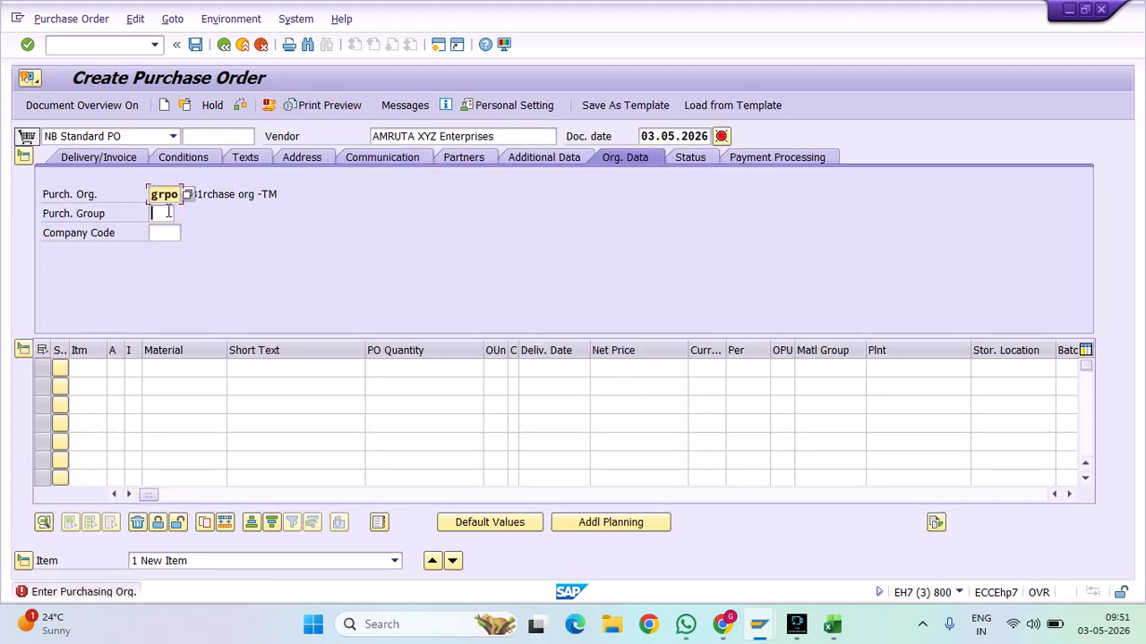
{"action": "left_click", "coordinate": [159, 213]}
{"action": "left_click", "coordinate": [160, 230]}
{"action": "left_click", "coordinate": [161, 233]}
{"action": "left_click", "coordinate": [160, 248]}
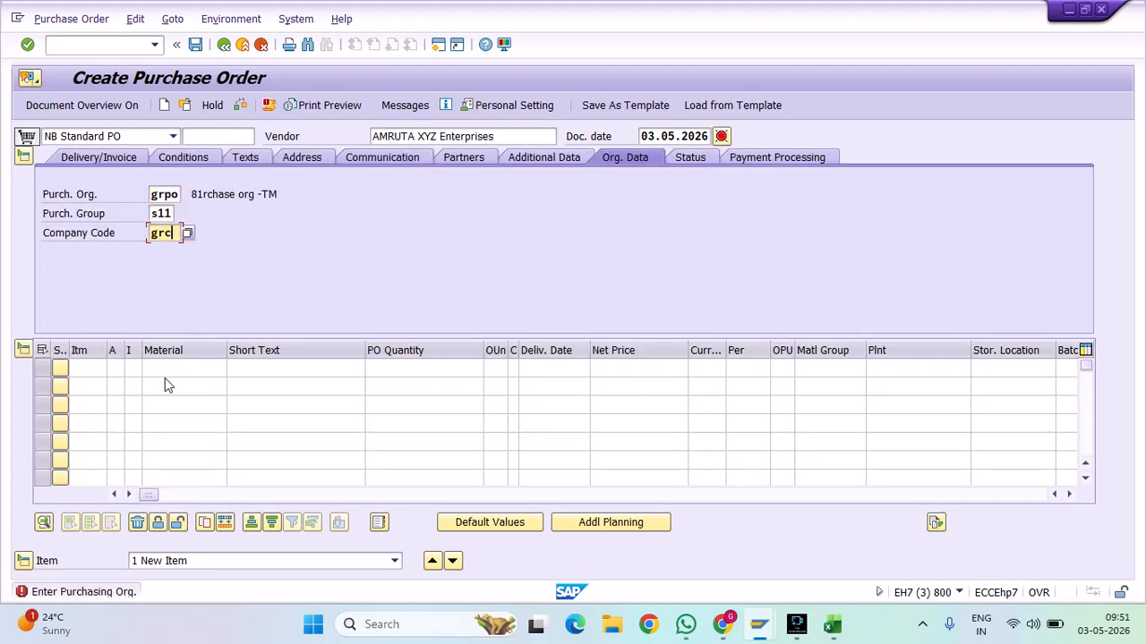
Enter material 21622 as the new order's item, with quantity 200, plant grp1 and storage location storage loc 1
{"action": "left_click", "coordinate": [176, 385]}
{"action": "left_click", "coordinate": [170, 384]}
{"action": "left_click", "coordinate": [469, 372]}
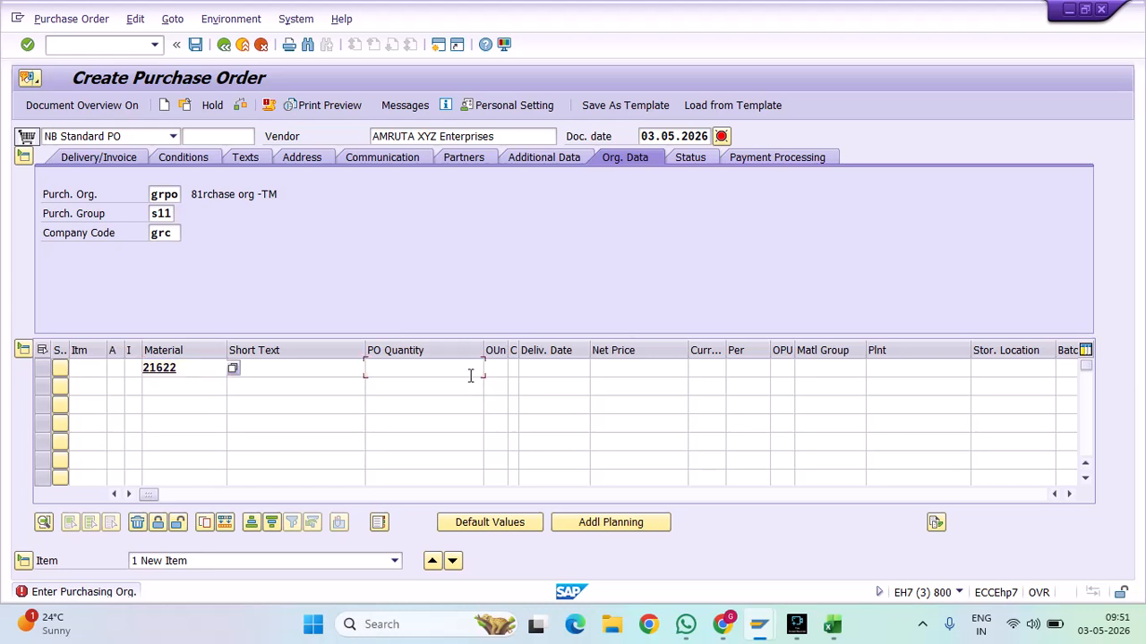
{"action": "left_click", "coordinate": [465, 386]}
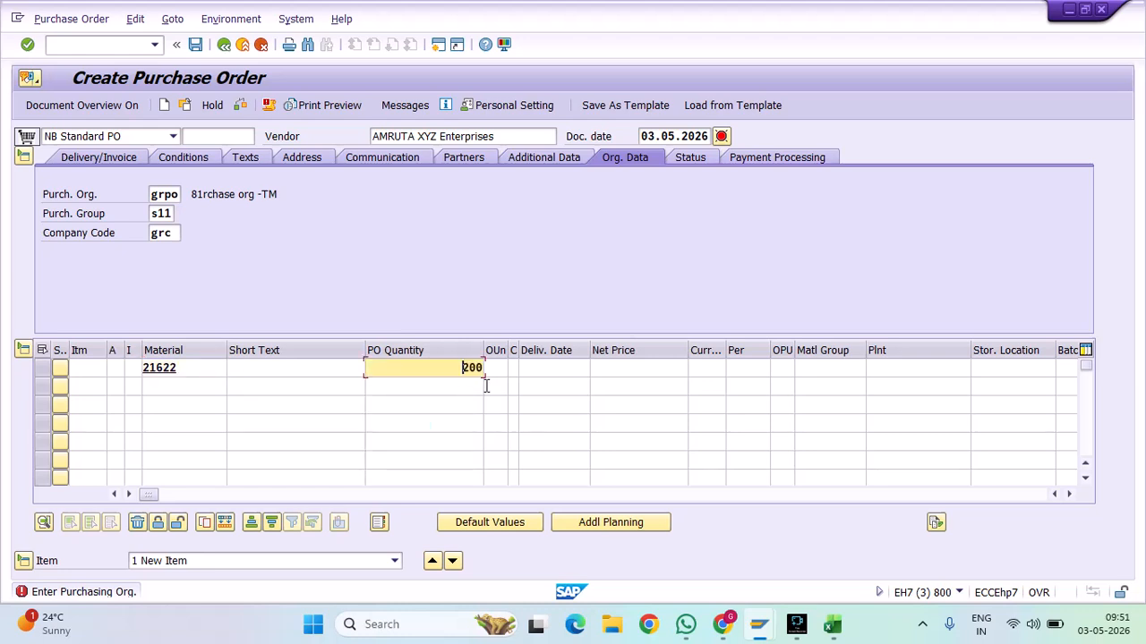
{"action": "left_click", "coordinate": [352, 494]}
{"action": "left_click", "coordinate": [346, 368]}
{"action": "left_click", "coordinate": [341, 396]}
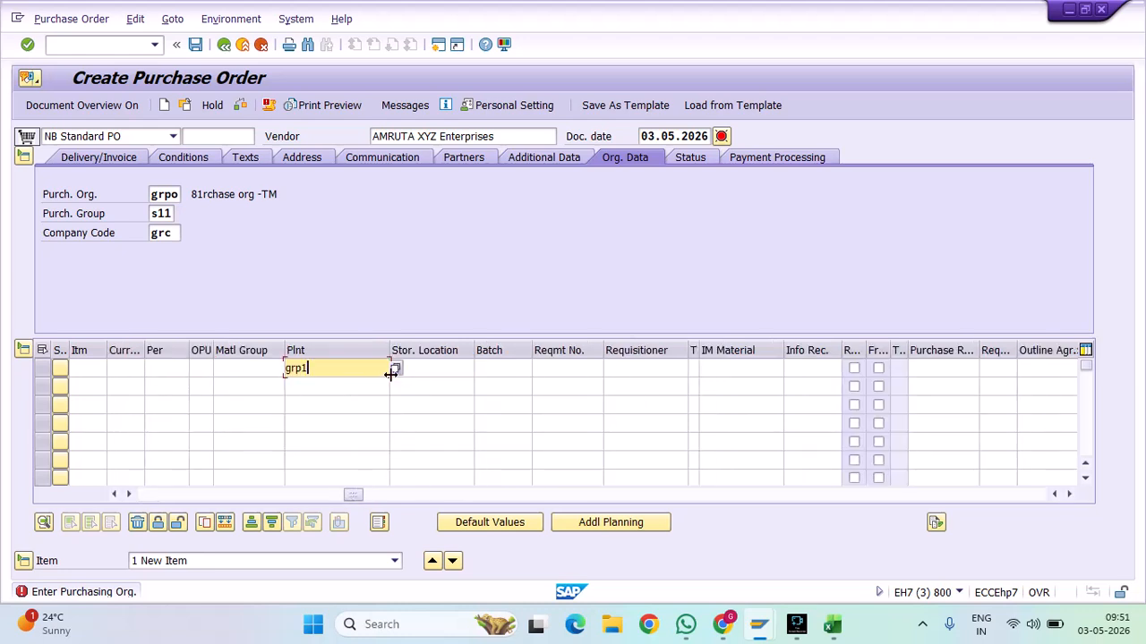
{"action": "left_click", "coordinate": [431, 364]}
{"action": "left_click", "coordinate": [422, 385]}
{"action": "key", "text": "Return"}
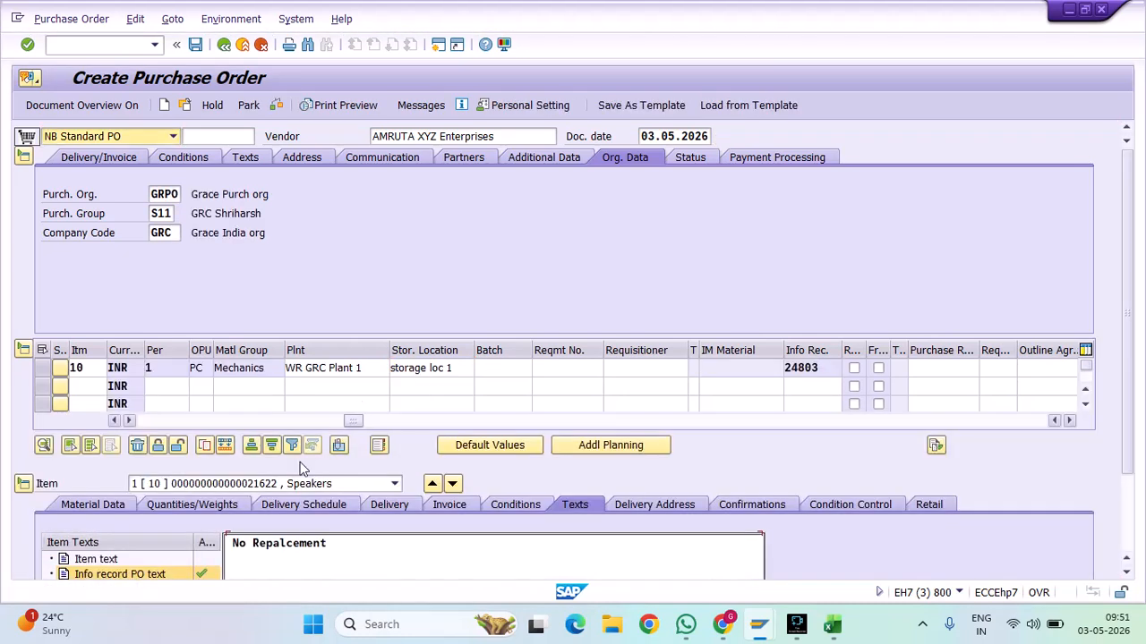
Compare the item's info record PO text with the order's header texts, and review the organizational data and item details
{"action": "left_click_drag", "start_coordinate": [400, 552], "coordinate": [202, 540]}
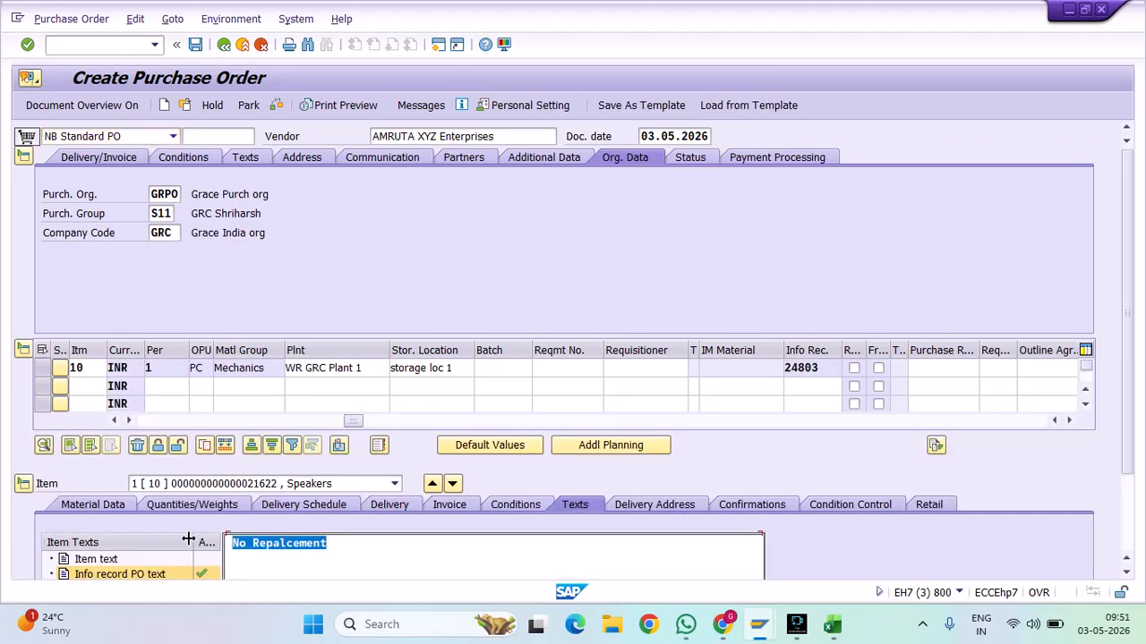
{"action": "left_click", "coordinate": [244, 159]}
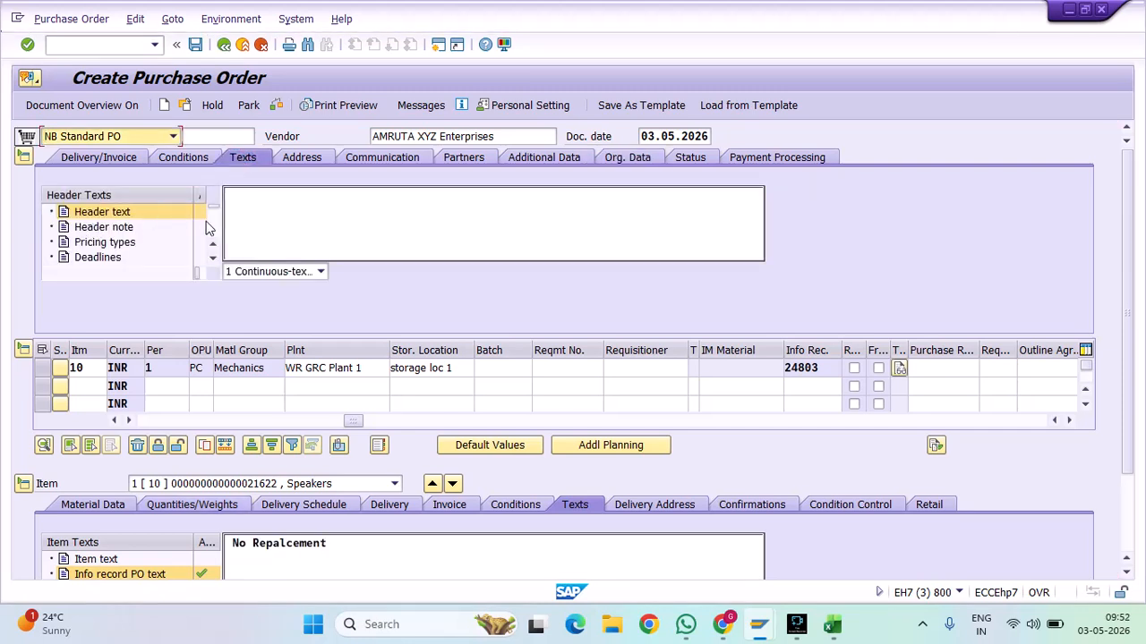
{"action": "left_click", "coordinate": [254, 157]}
{"action": "left_click", "coordinate": [651, 158]}
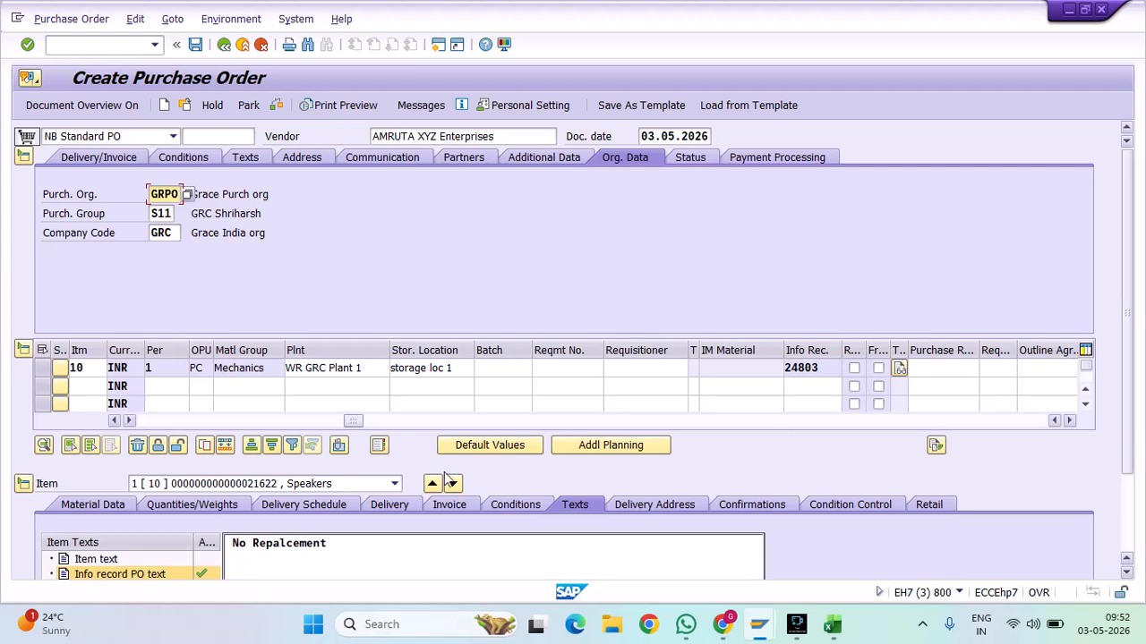
{"action": "left_click", "coordinate": [147, 420]}
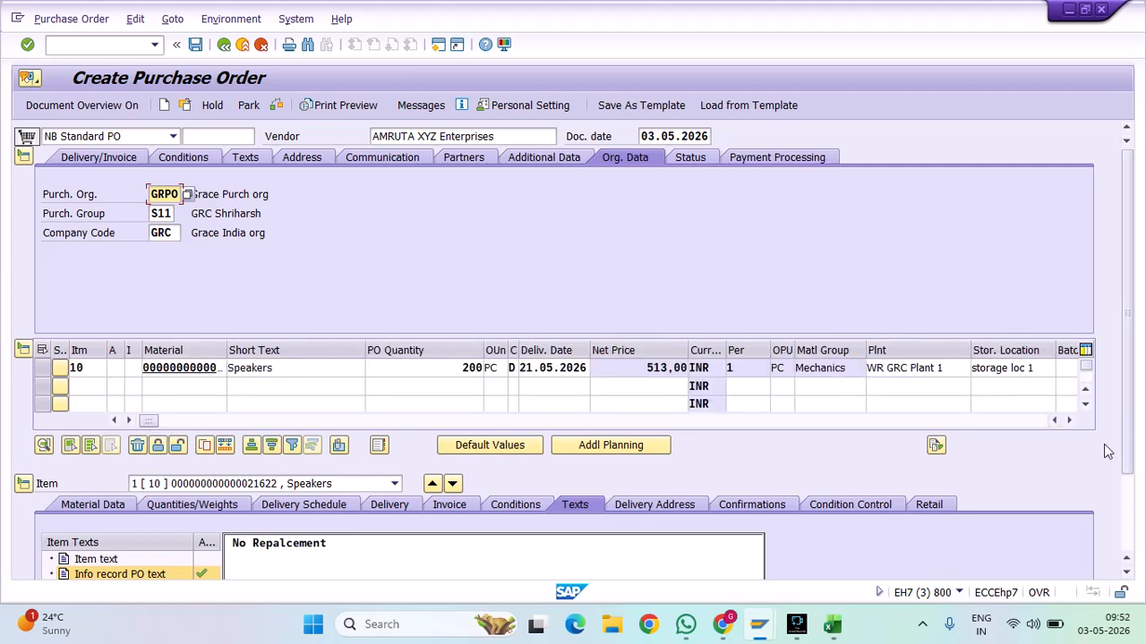
{"action": "scroll", "coordinate": [1123, 501], "scroll_direction": "down", "scroll_amount": 2}
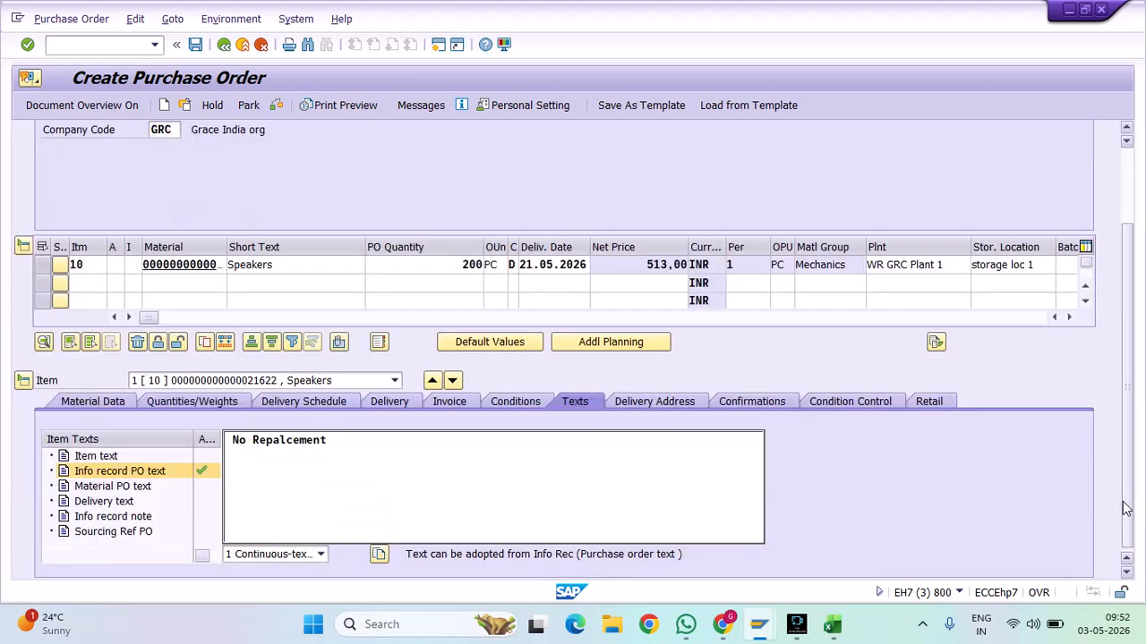
Review the Speakers item's pricing conditions and add condition type FRB1, Freight (Value), as a new pricing element
{"action": "left_click", "coordinate": [506, 402]}
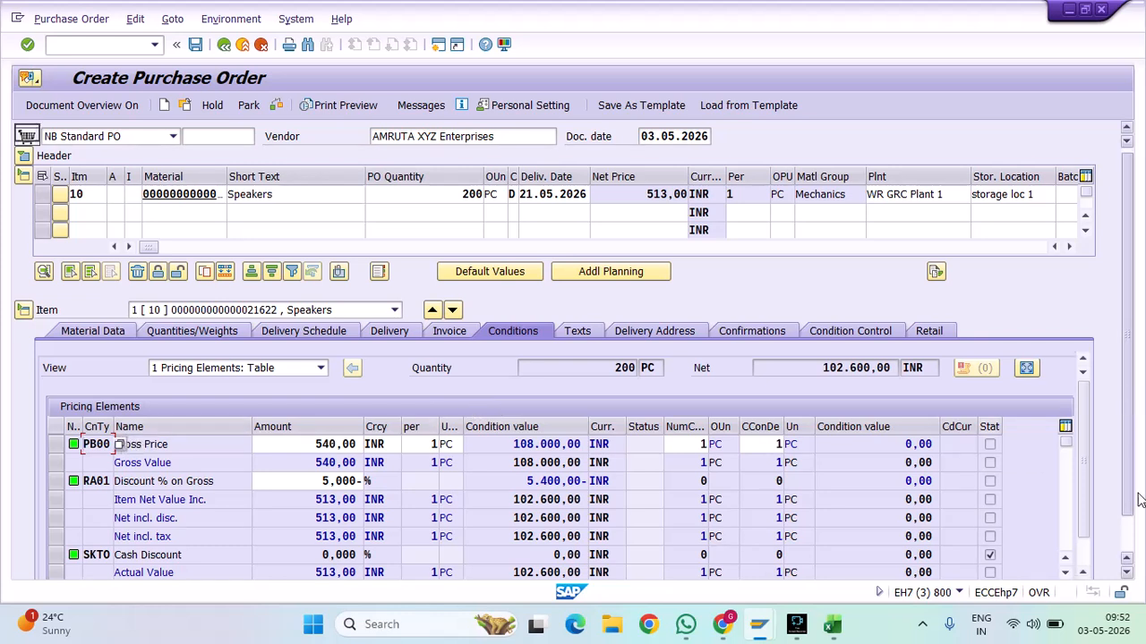
{"action": "scroll", "coordinate": [1139, 530], "scroll_direction": "down", "scroll_amount": 1}
{"action": "scroll", "coordinate": [1086, 459], "scroll_direction": "down", "scroll_amount": 1}
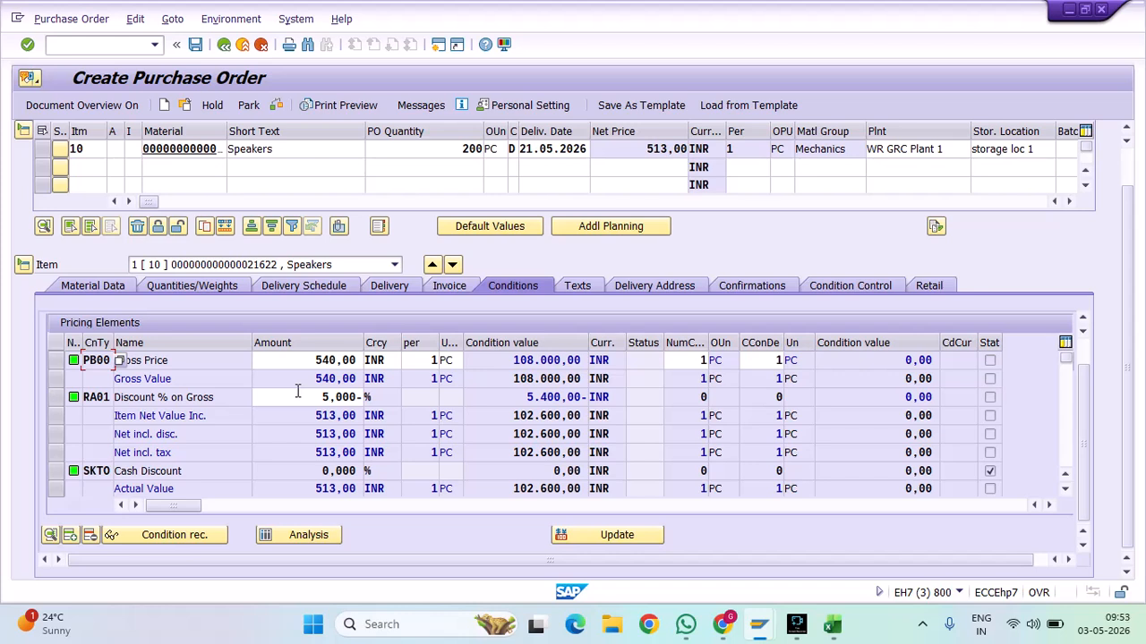
{"action": "scroll", "coordinate": [300, 398], "scroll_direction": "down", "scroll_amount": 1}
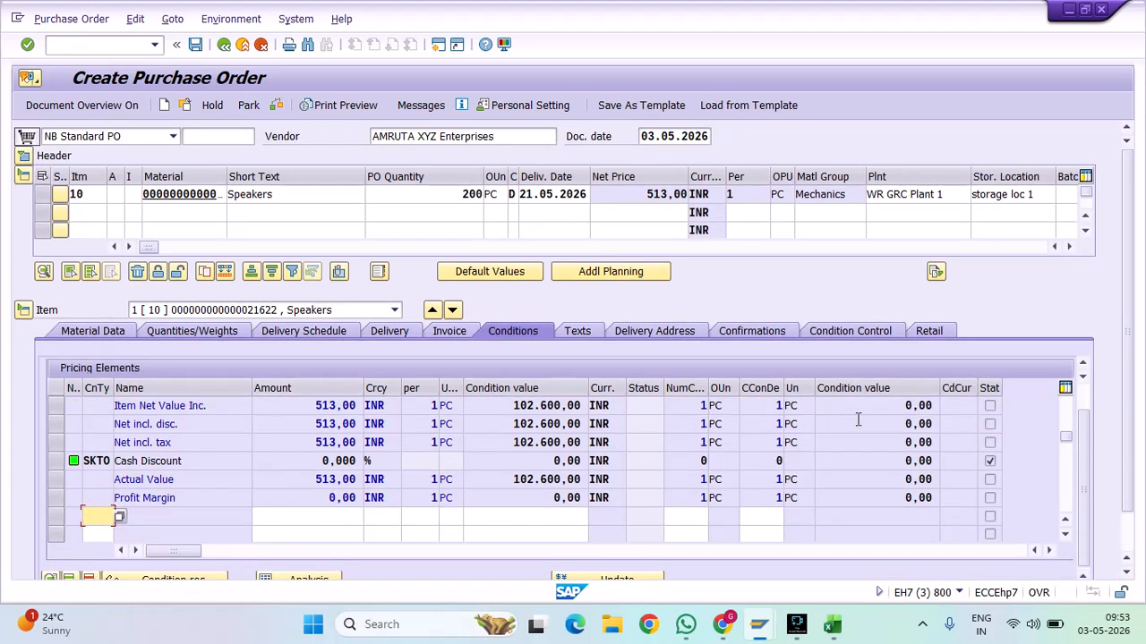
{"action": "scroll", "coordinate": [1130, 479], "scroll_direction": "down", "scroll_amount": 1}
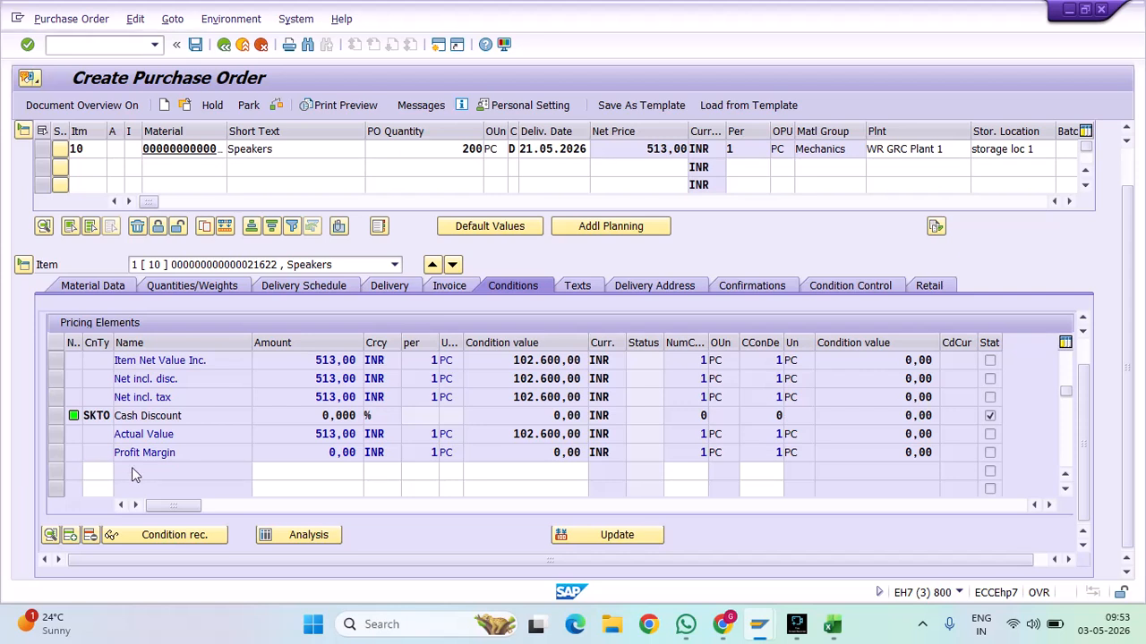
{"action": "key", "text": "F4"}
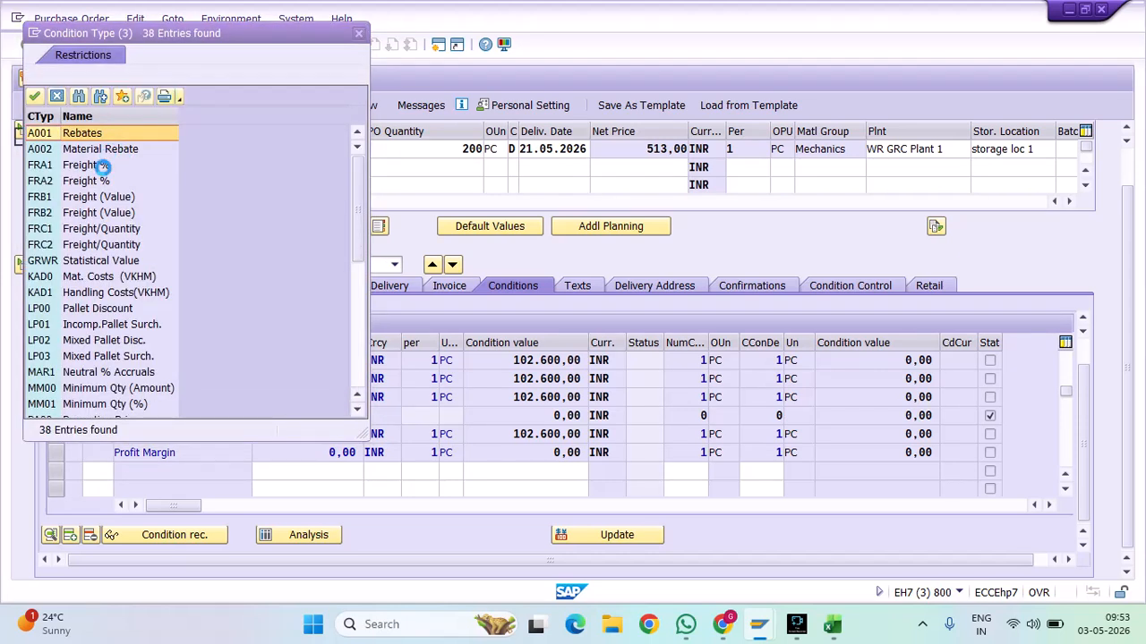
{"action": "left_click", "coordinate": [103, 167]}
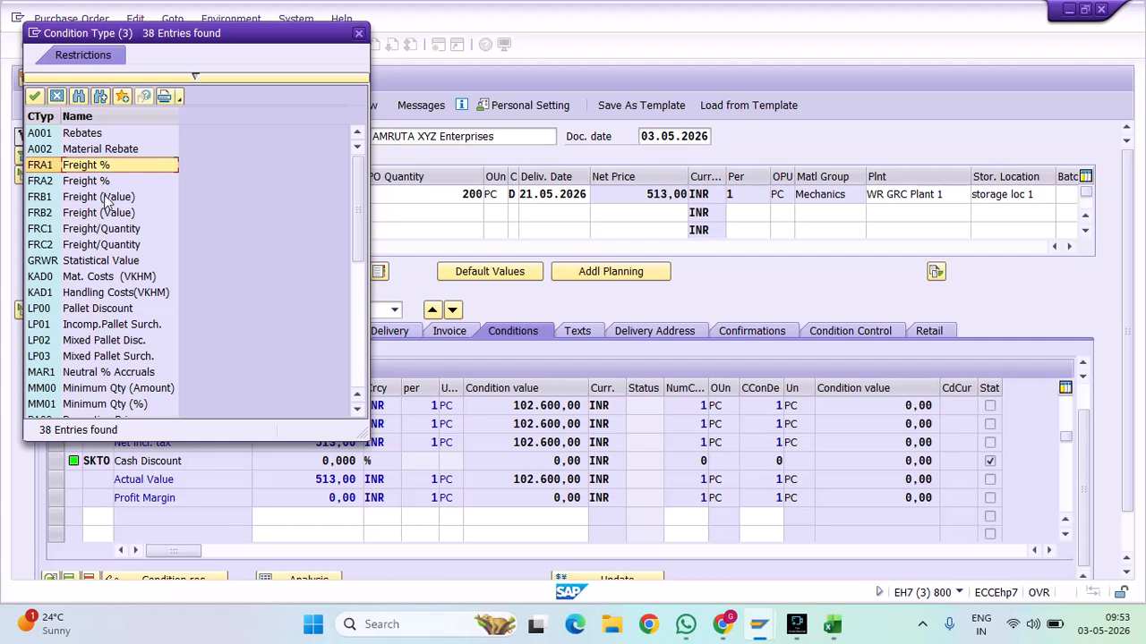
{"action": "left_click", "coordinate": [107, 199]}
{"action": "left_click", "coordinate": [110, 233]}
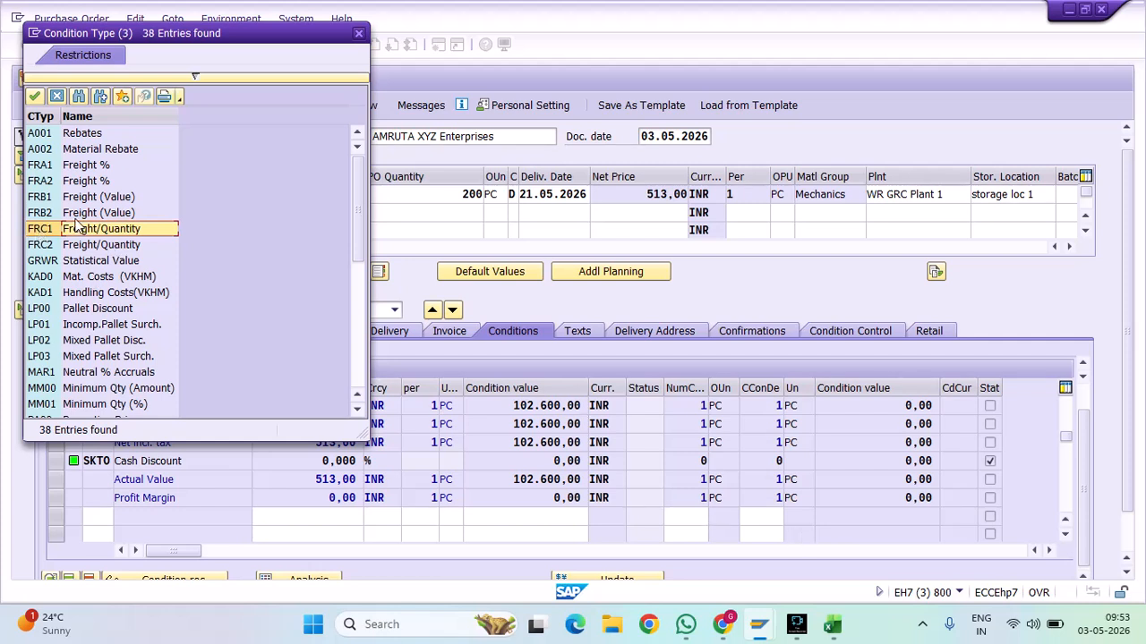
{"action": "left_click", "coordinate": [42, 202]}
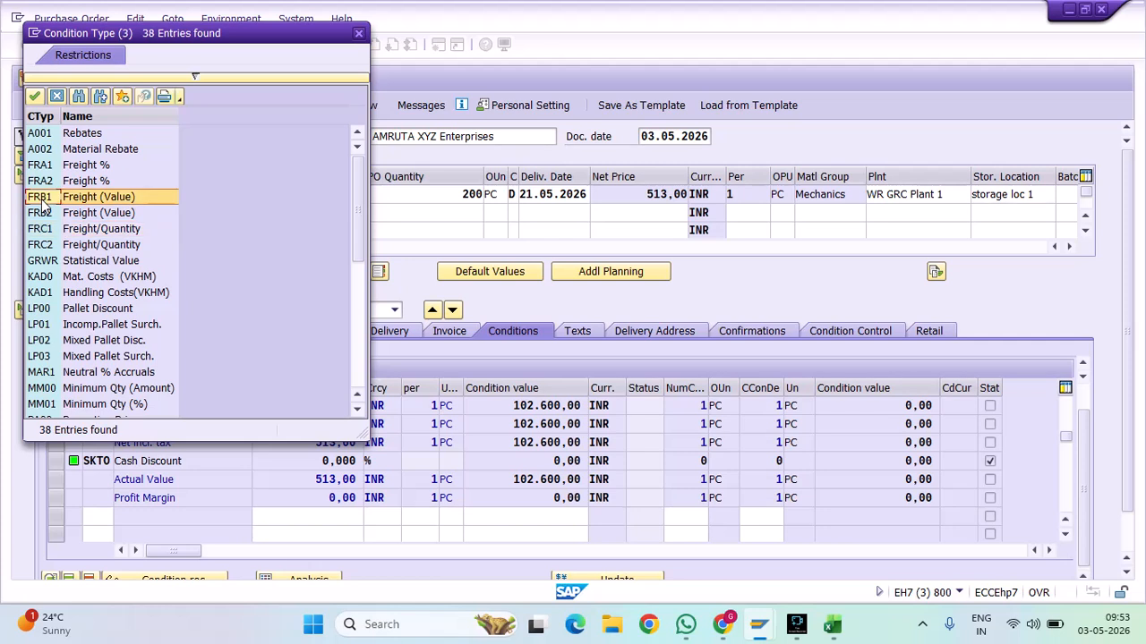
{"action": "double_click", "coordinate": [42, 202]}
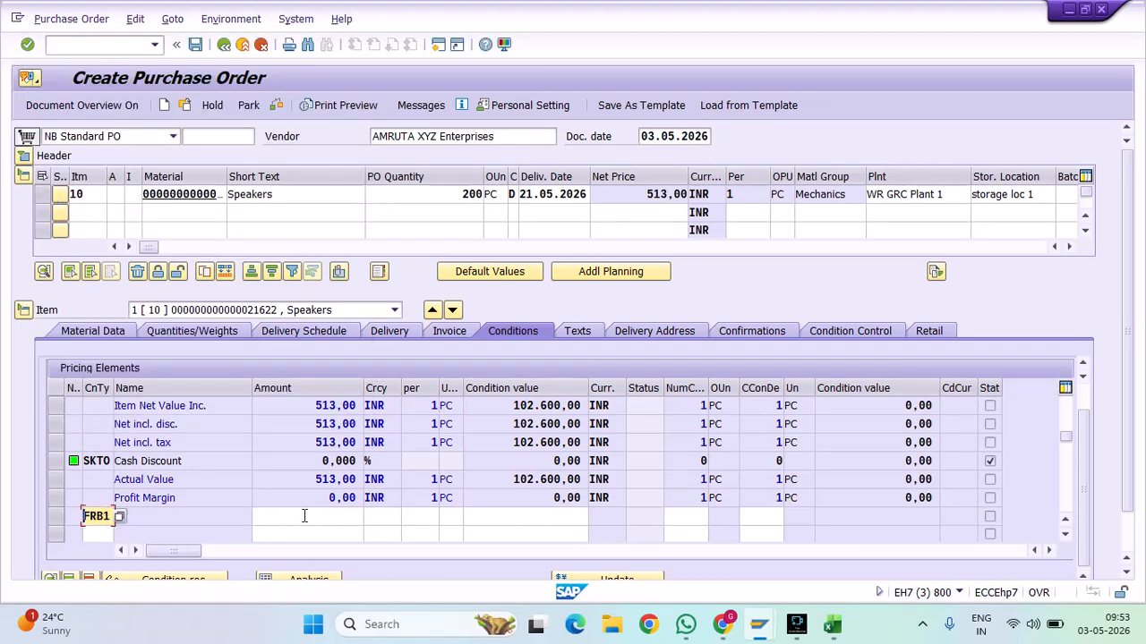
Set the FRB1 freight amount to 2000 and check the item's actual value in the pricing table
{"action": "left_click", "coordinate": [498, 479]}
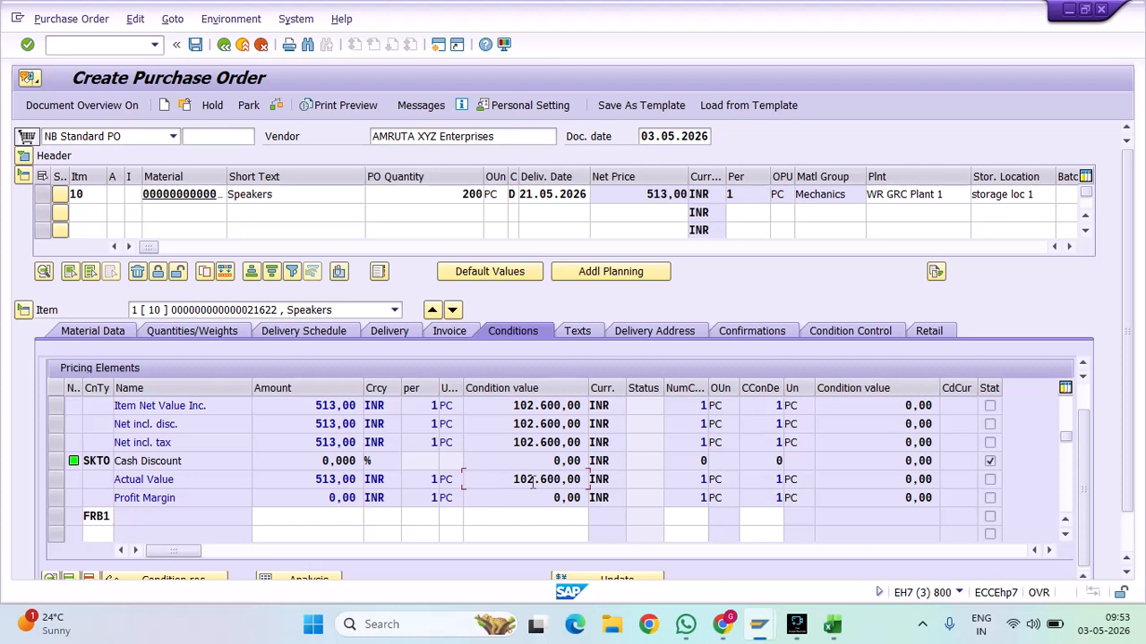
{"action": "double_click", "coordinate": [533, 484]}
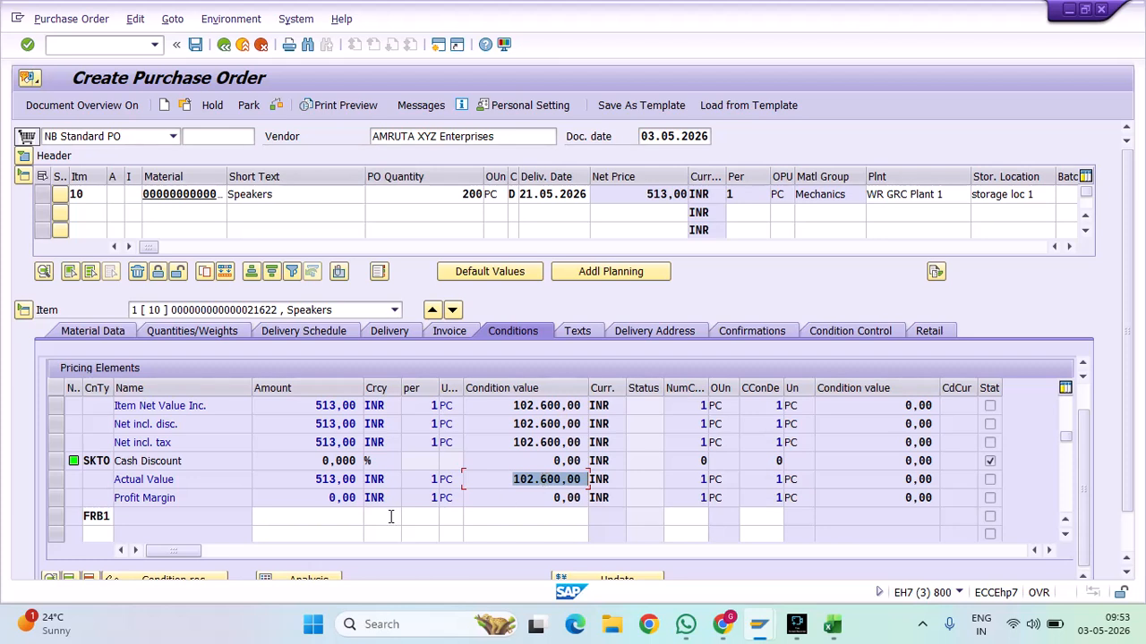
{"action": "left_click", "coordinate": [343, 517]}
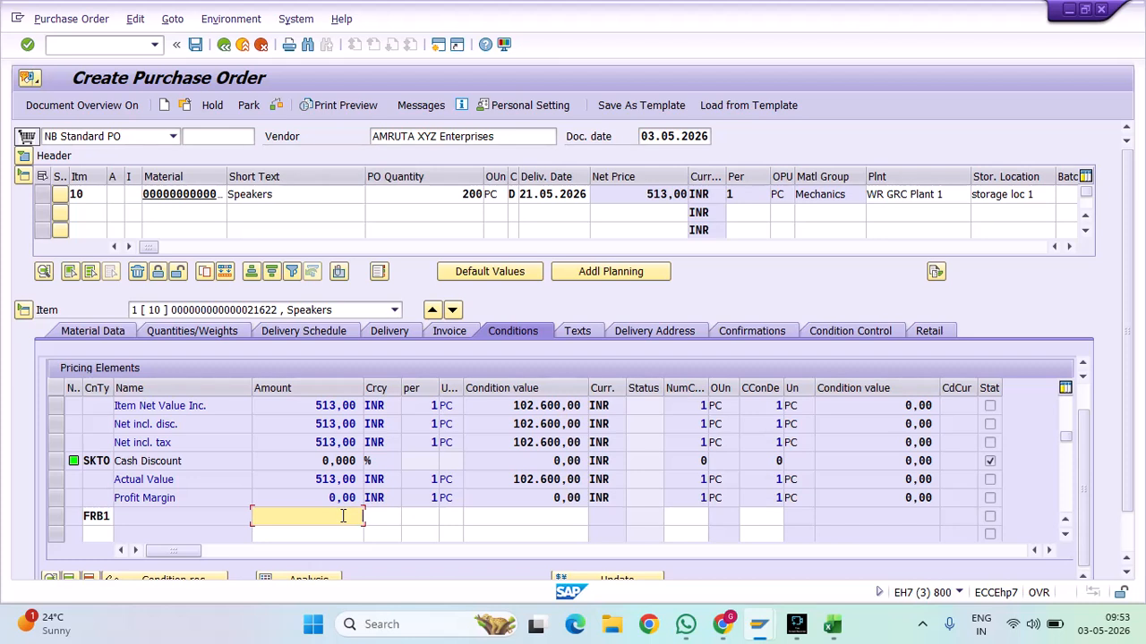
{"action": "type", "text": "2000"}
{"action": "key", "text": "Return"}
{"action": "key", "text": "Return"}
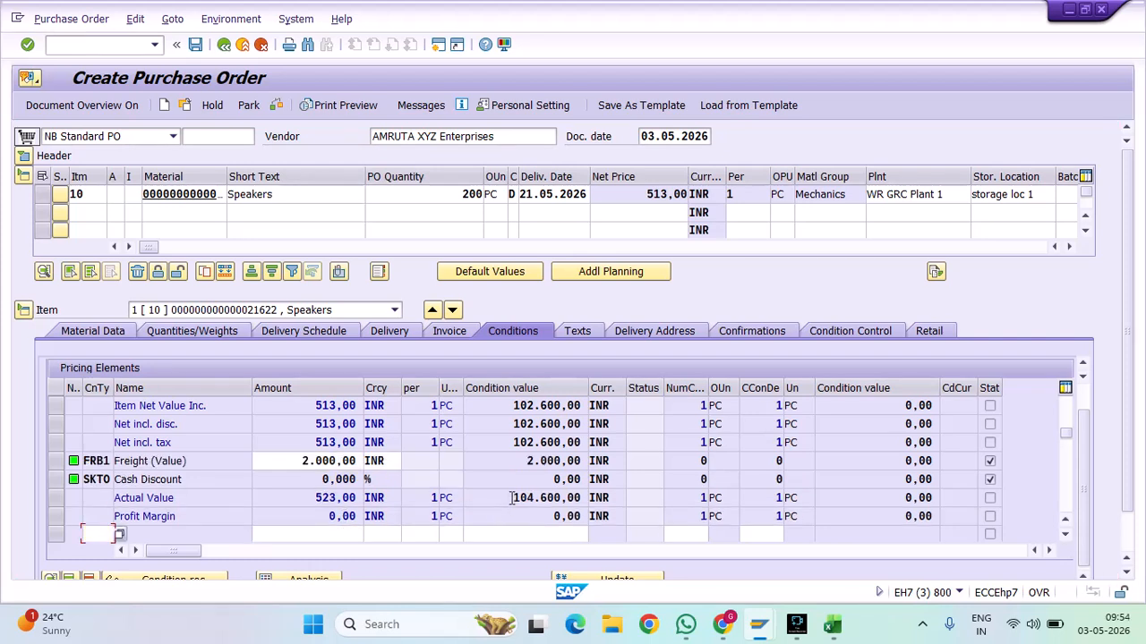
{"action": "left_click_drag", "start_coordinate": [512, 497], "coordinate": [597, 497]}
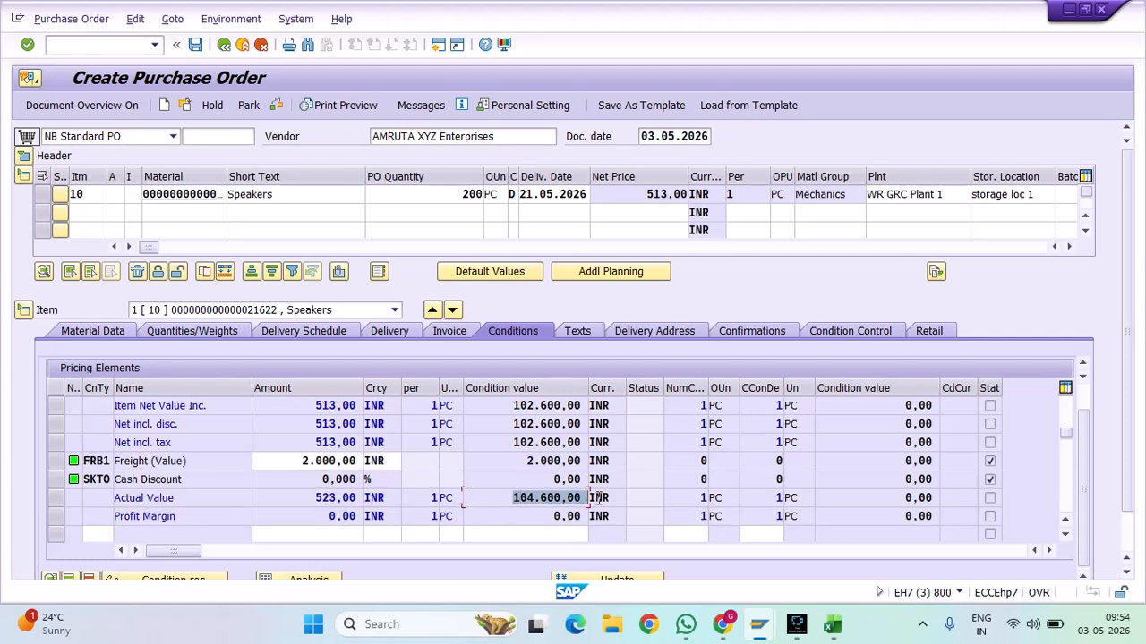
In the info record session, open the Speakers record's texts, compare the info memo with the purchase order text, and exit the record
{"action": "mouse_move", "coordinate": [759, 624]}
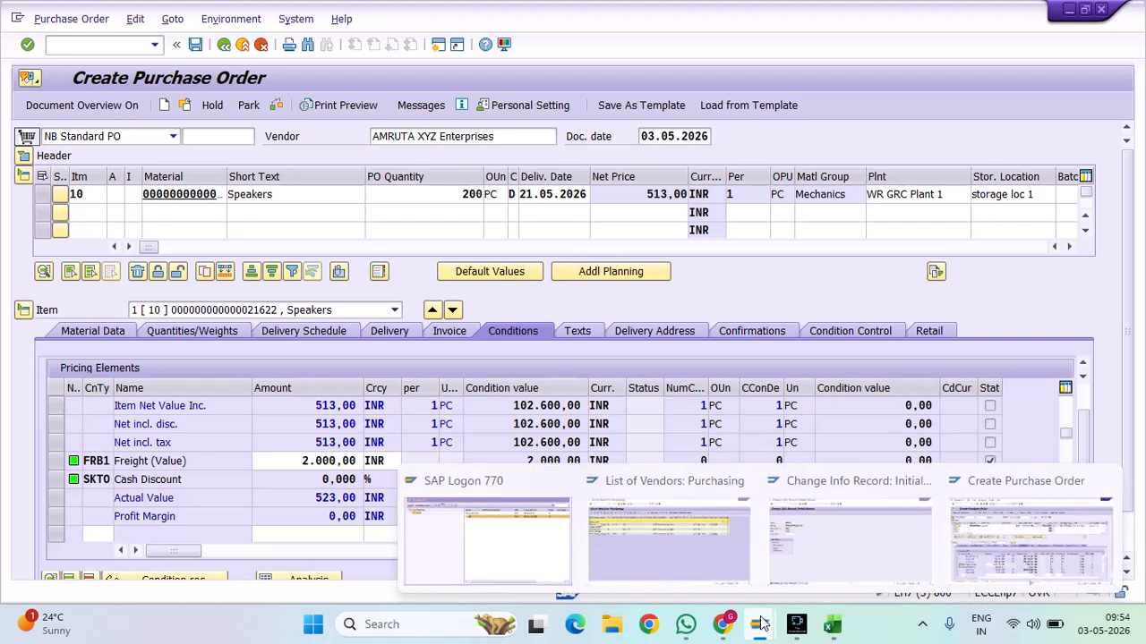
{"action": "left_click", "coordinate": [877, 558]}
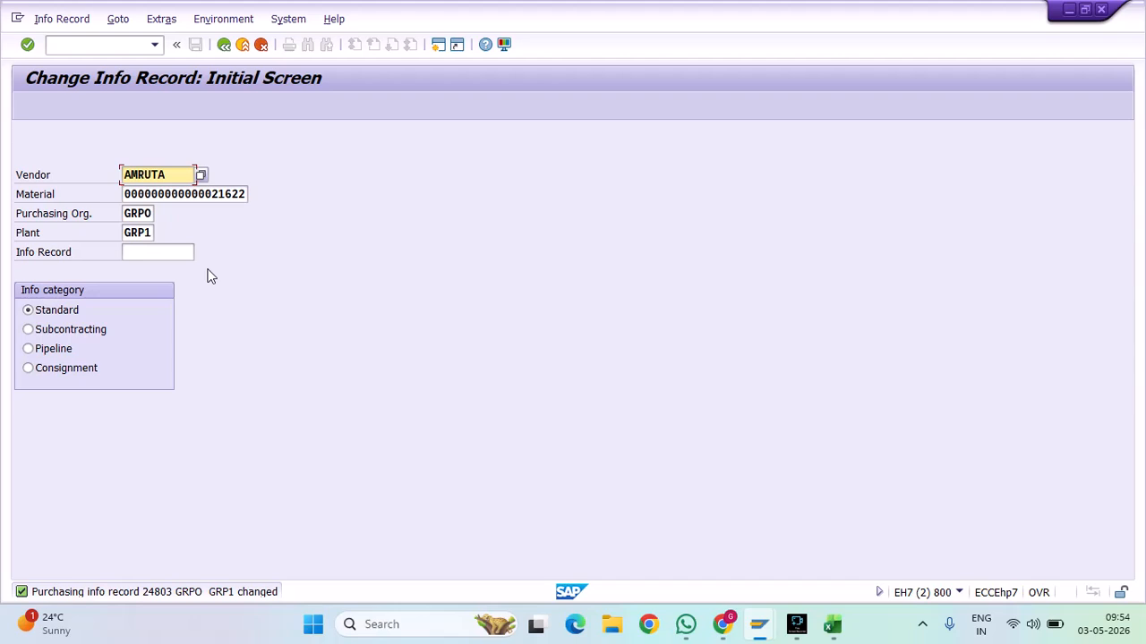
{"action": "key", "text": "Return"}
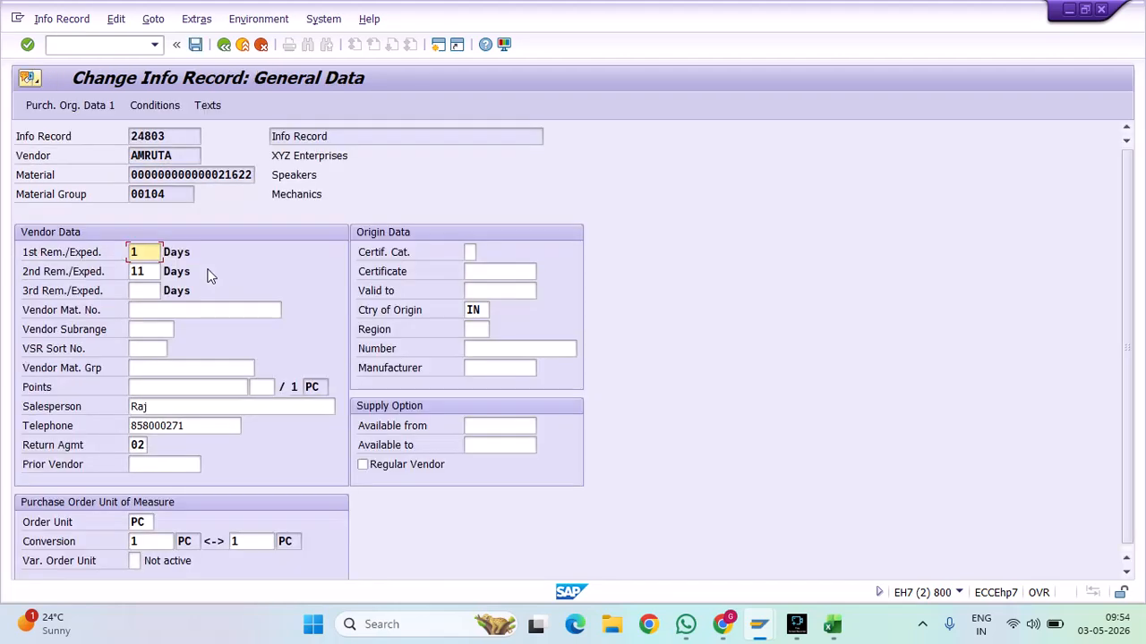
{"action": "left_click", "coordinate": [209, 105]}
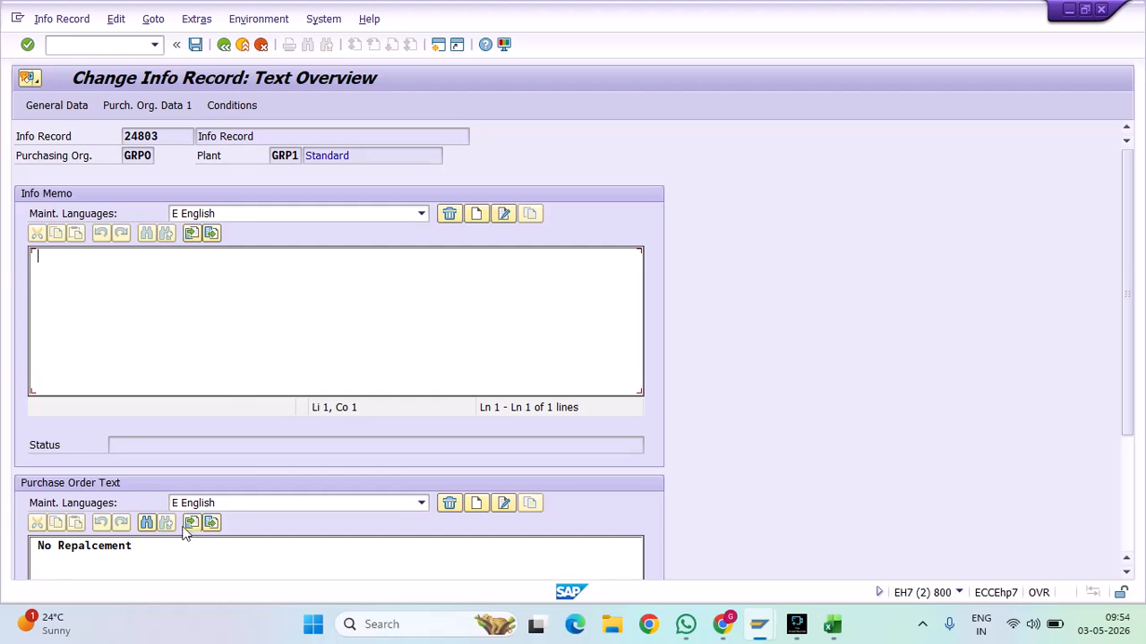
{"action": "left_click_drag", "start_coordinate": [176, 549], "coordinate": [3, 535]}
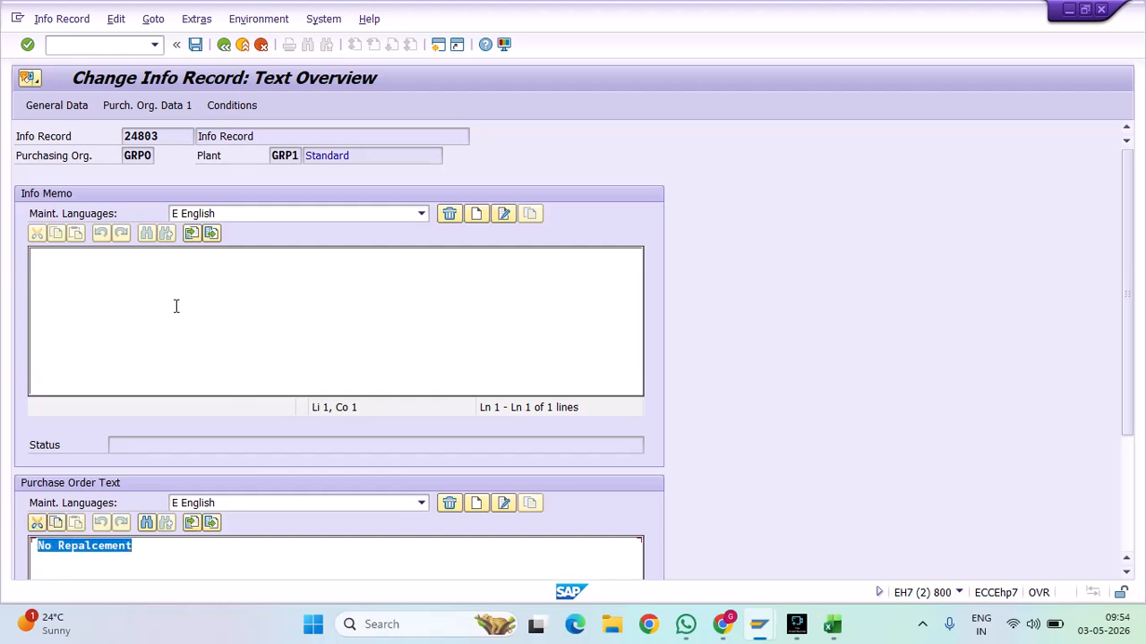
{"action": "left_click_drag", "start_coordinate": [62, 282], "coordinate": [416, 320]}
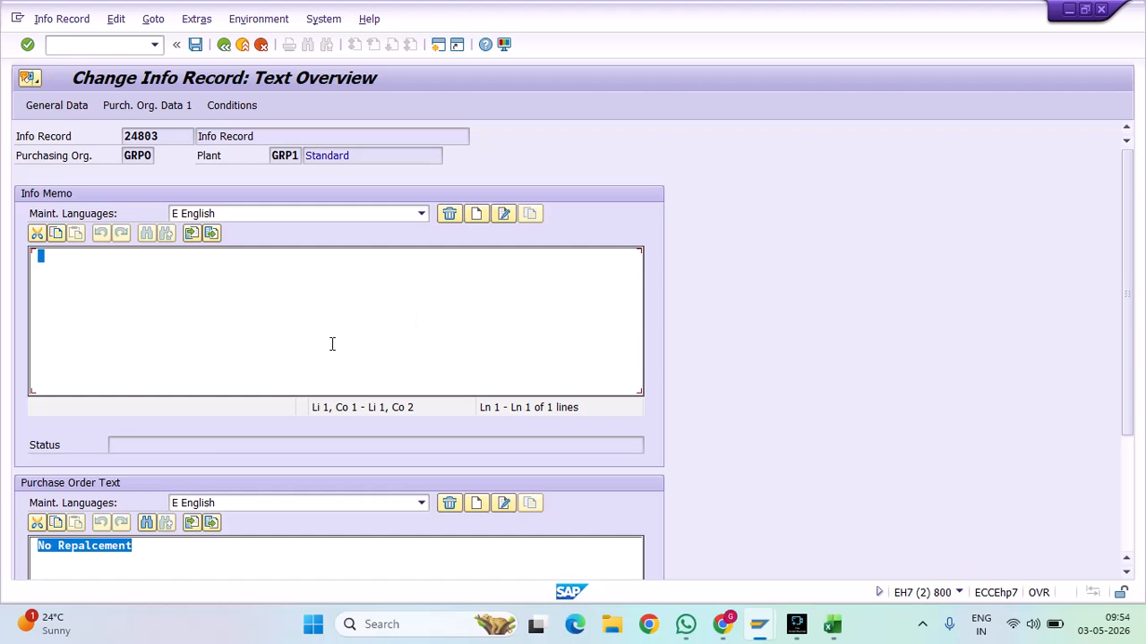
{"action": "left_click", "coordinate": [134, 291]}
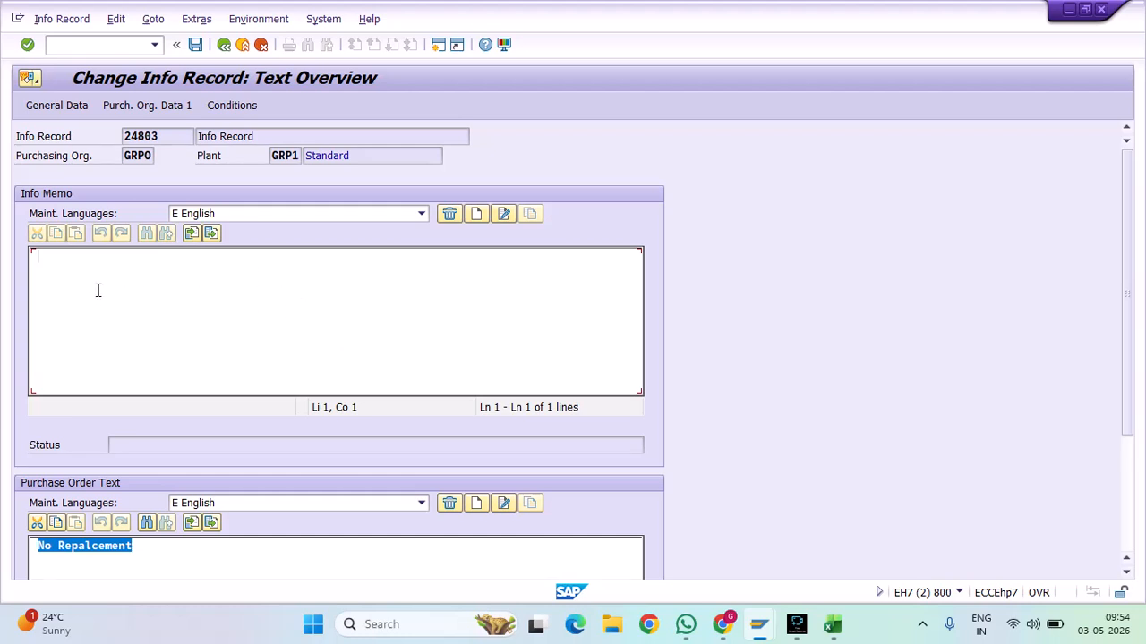
{"action": "left_click", "coordinate": [226, 45]}
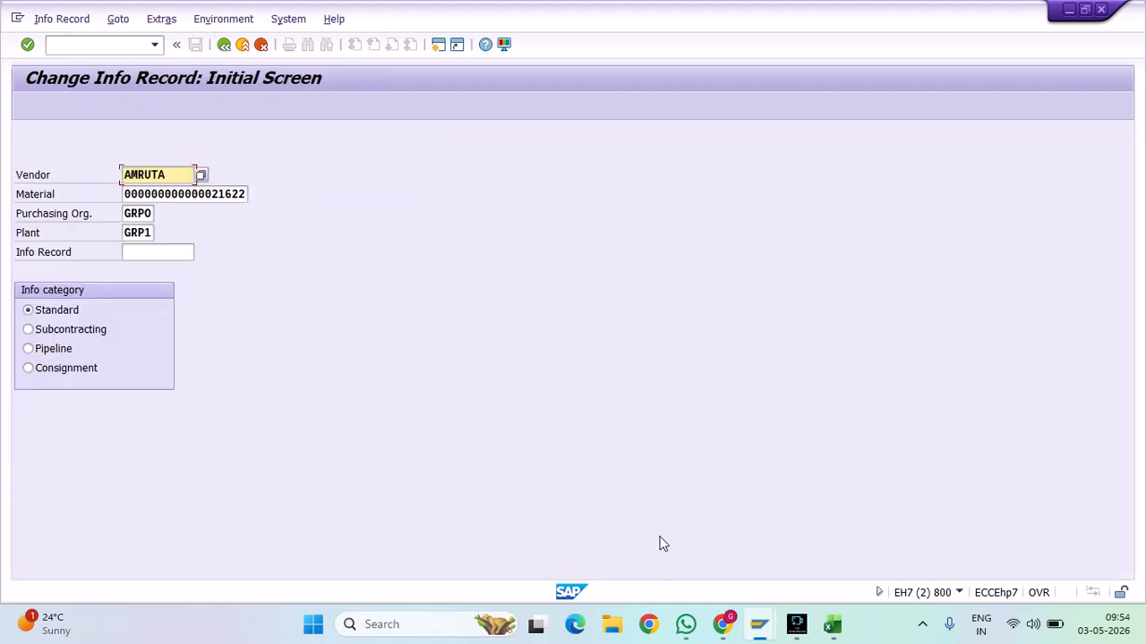
Return to the purchase order session and check the item's Freight (Value) amount
{"action": "mouse_move", "coordinate": [756, 627]}
{"action": "left_click", "coordinate": [999, 545]}
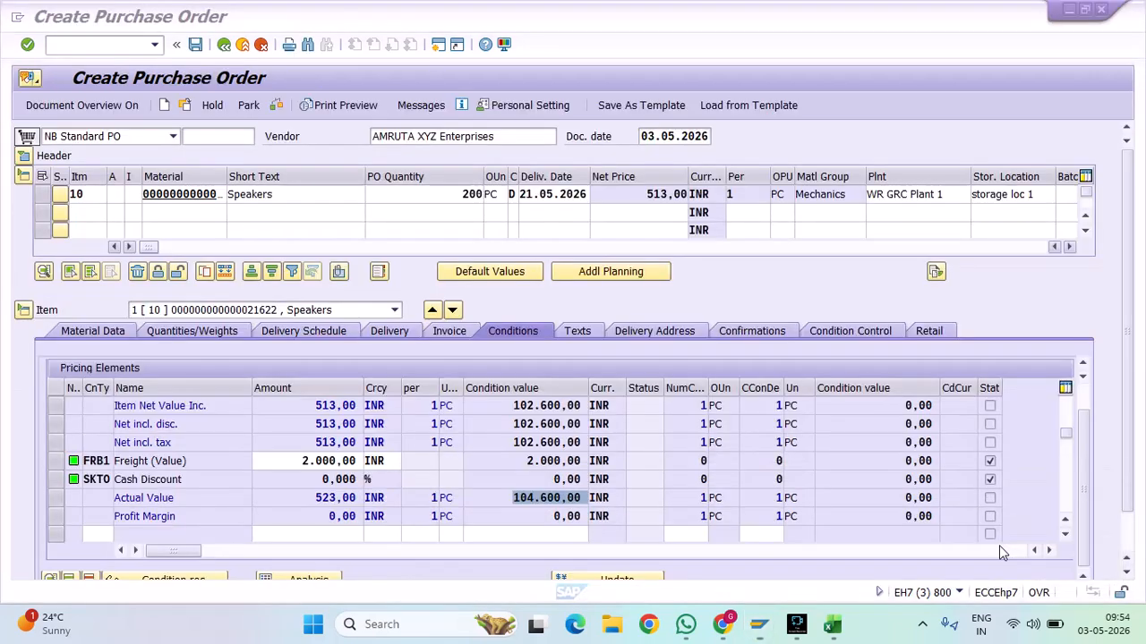
{"action": "double_click", "coordinate": [291, 463]}
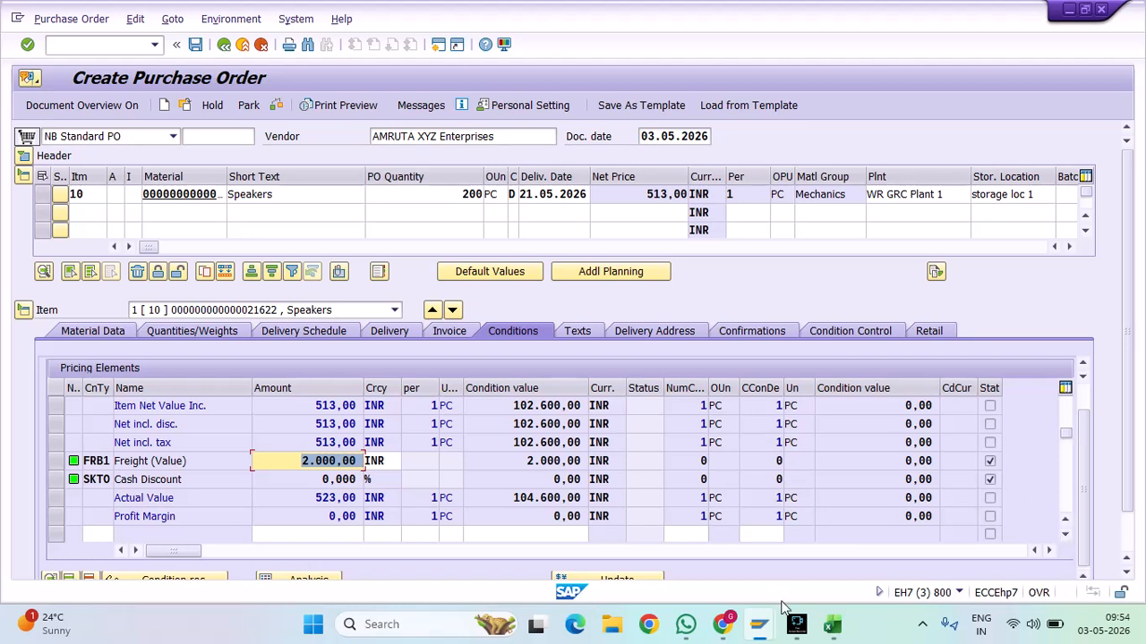
Return to the info record session and open the Speakers record's conditions for the validity period starting 03.05.2026
{"action": "mouse_move", "coordinate": [759, 623]}
{"action": "left_click", "coordinate": [802, 551]}
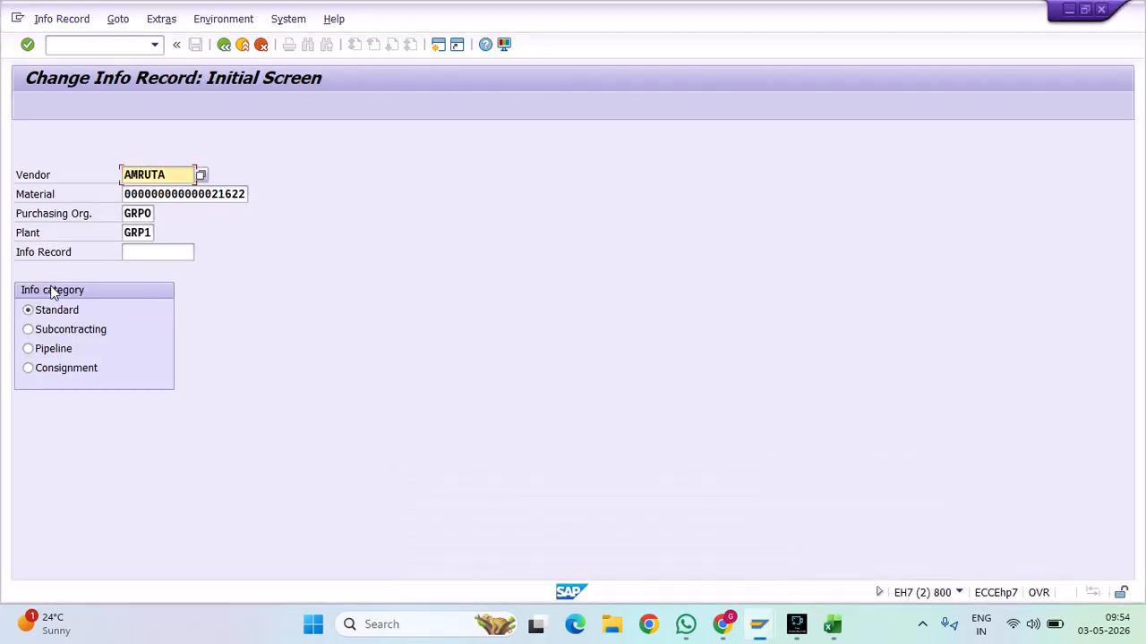
{"action": "key", "text": "Return"}
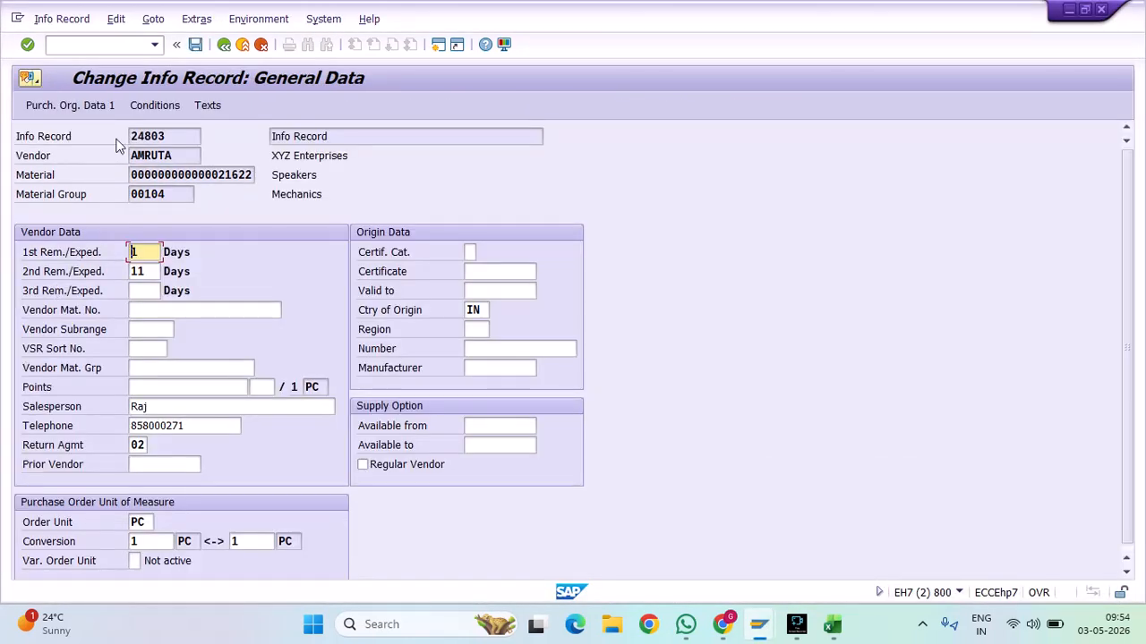
{"action": "left_click", "coordinate": [136, 108]}
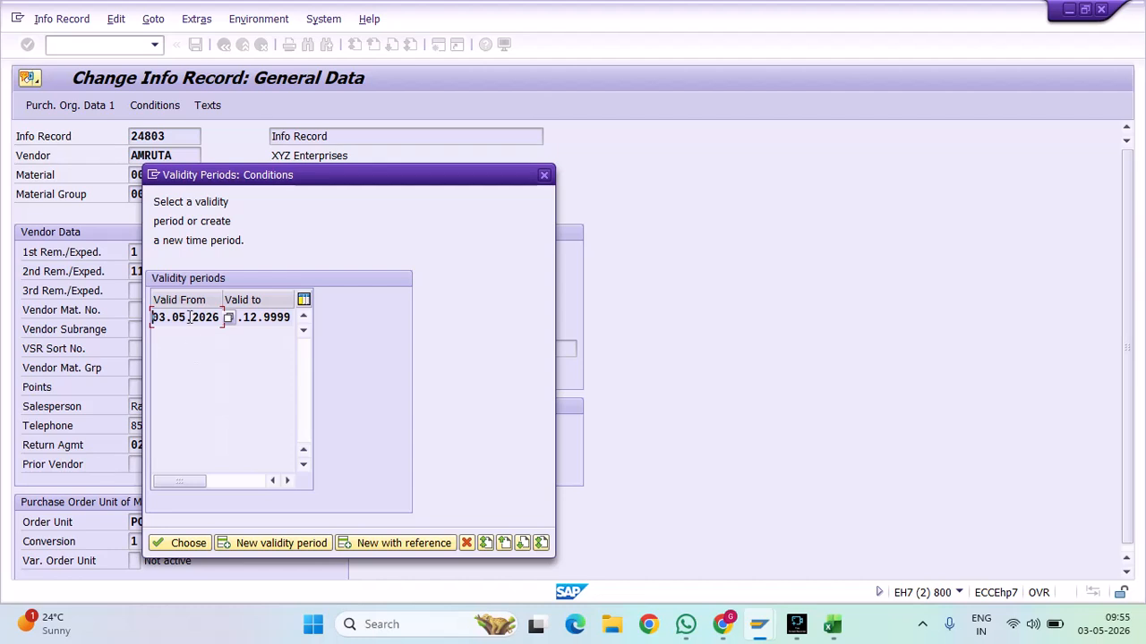
{"action": "left_click", "coordinate": [186, 317]}
{"action": "left_click", "coordinate": [165, 542]}
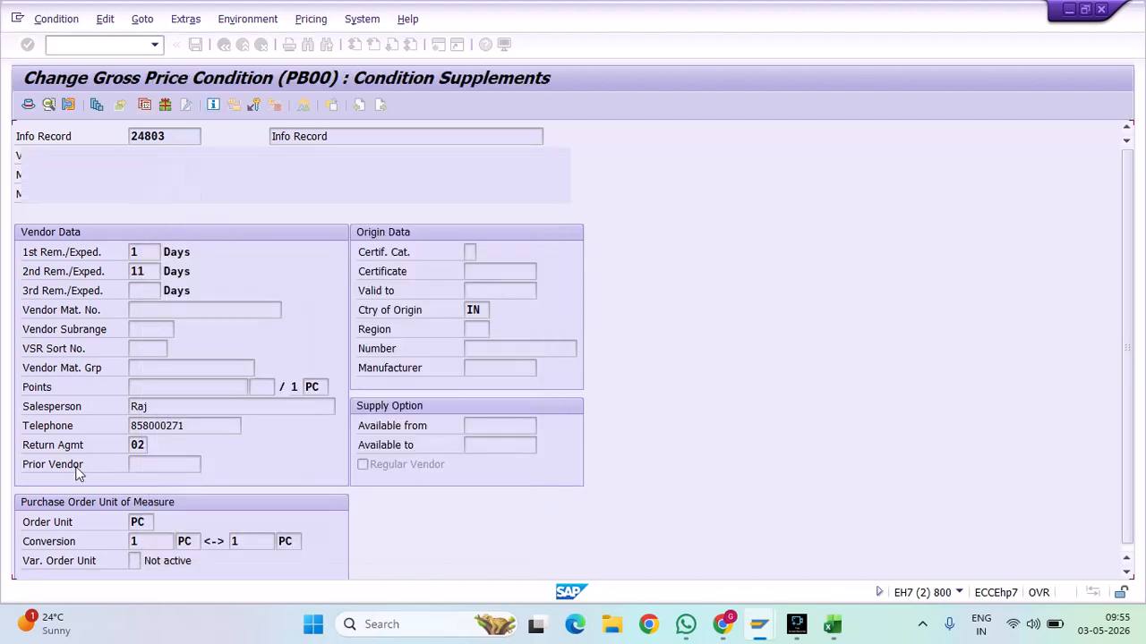
Add condition type FRC1, Freight/Quantity, with amount 10 to the info record's condition supplements and save the record
{"action": "left_click", "coordinate": [84, 366]}
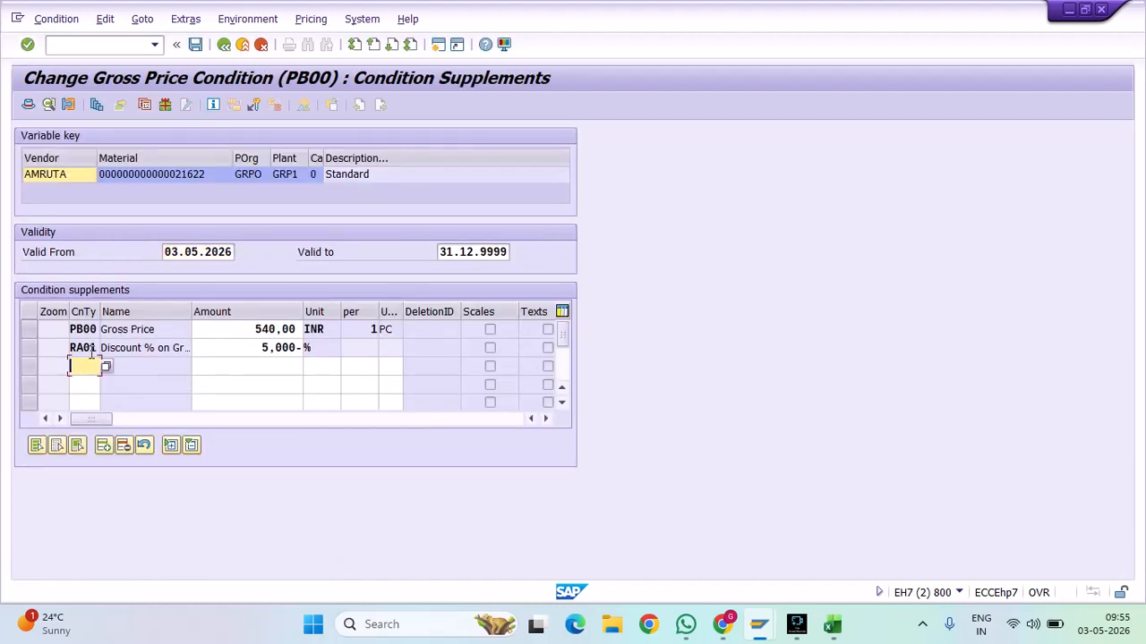
{"action": "left_click", "coordinate": [106, 367]}
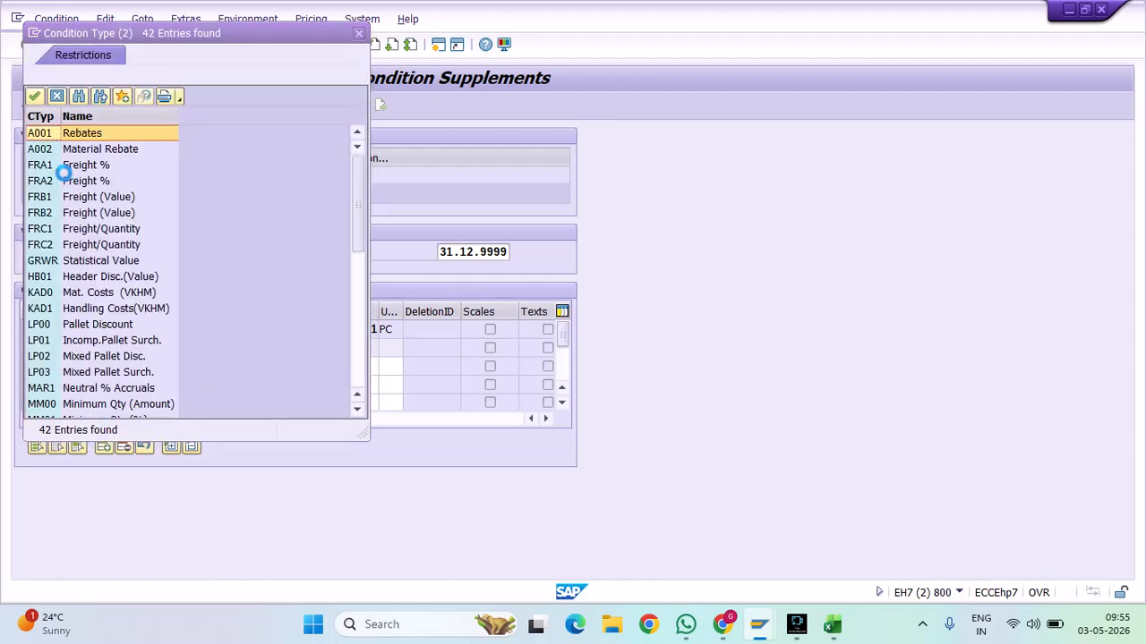
{"action": "left_click", "coordinate": [45, 231]}
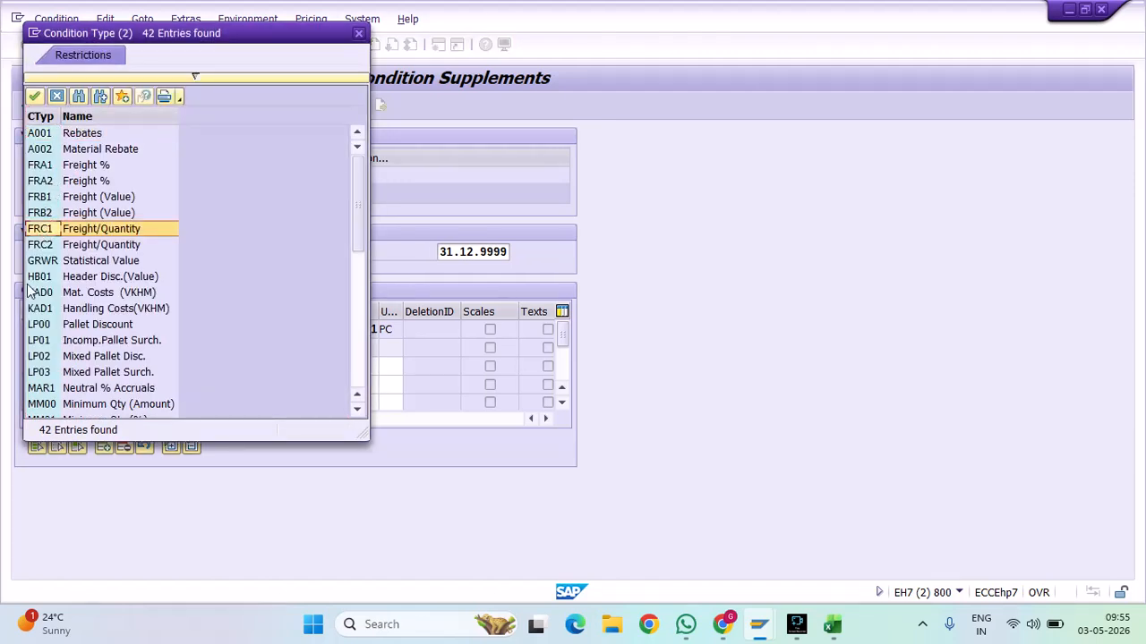
{"action": "double_click", "coordinate": [43, 231]}
{"action": "left_click", "coordinate": [261, 365]}
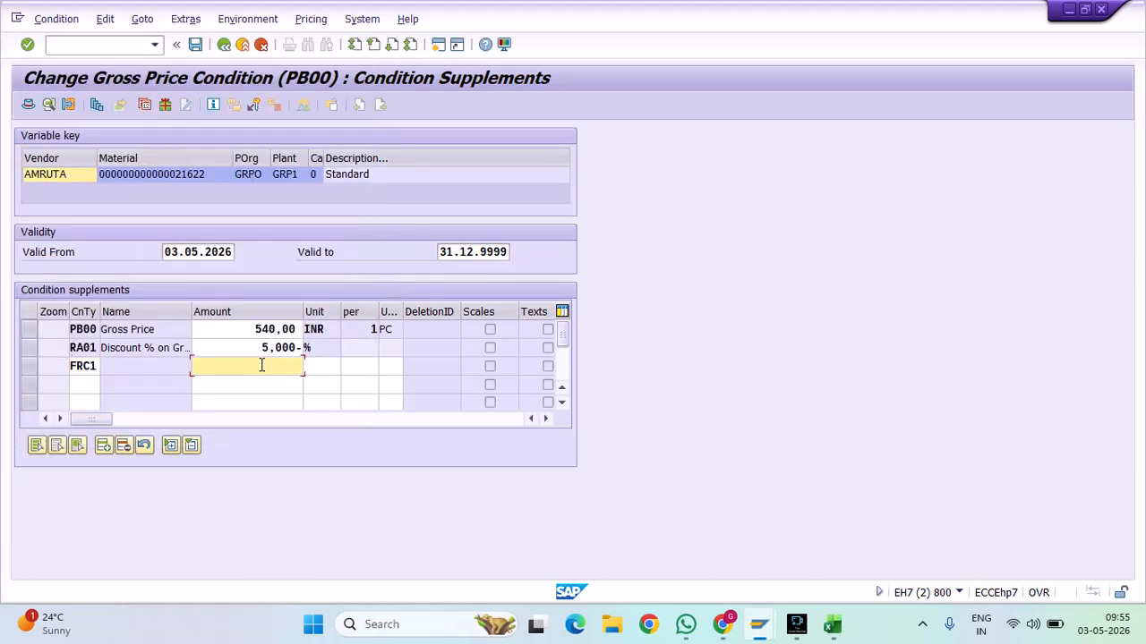
{"action": "type", "text": "10"}
{"action": "key", "text": "Return"}
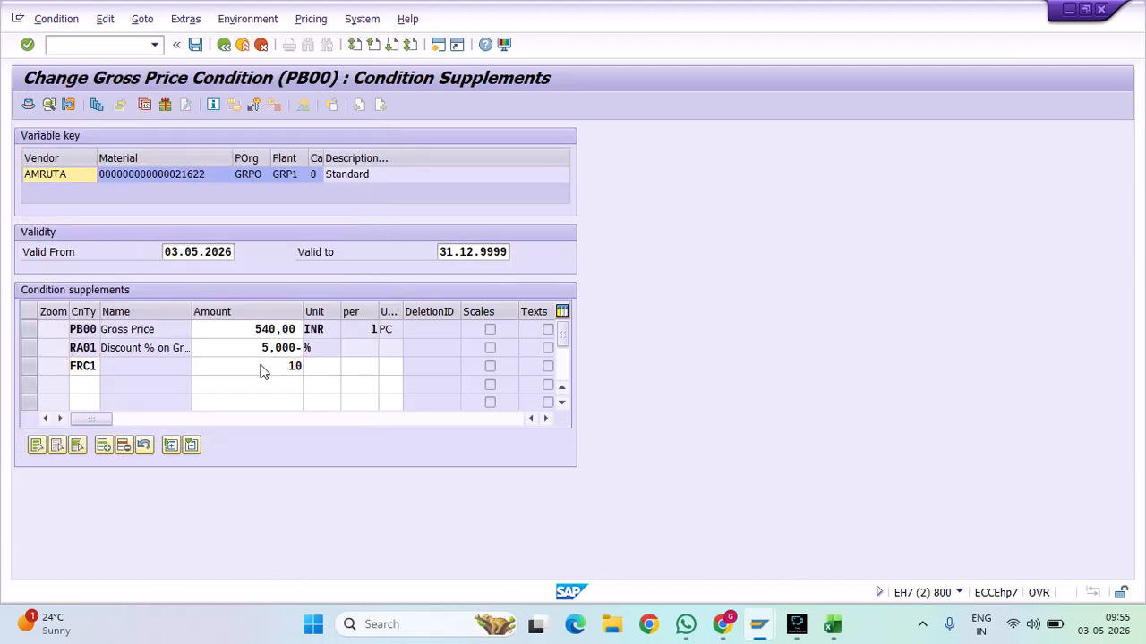
{"action": "left_click_drag", "start_coordinate": [261, 365], "coordinate": [324, 367]}
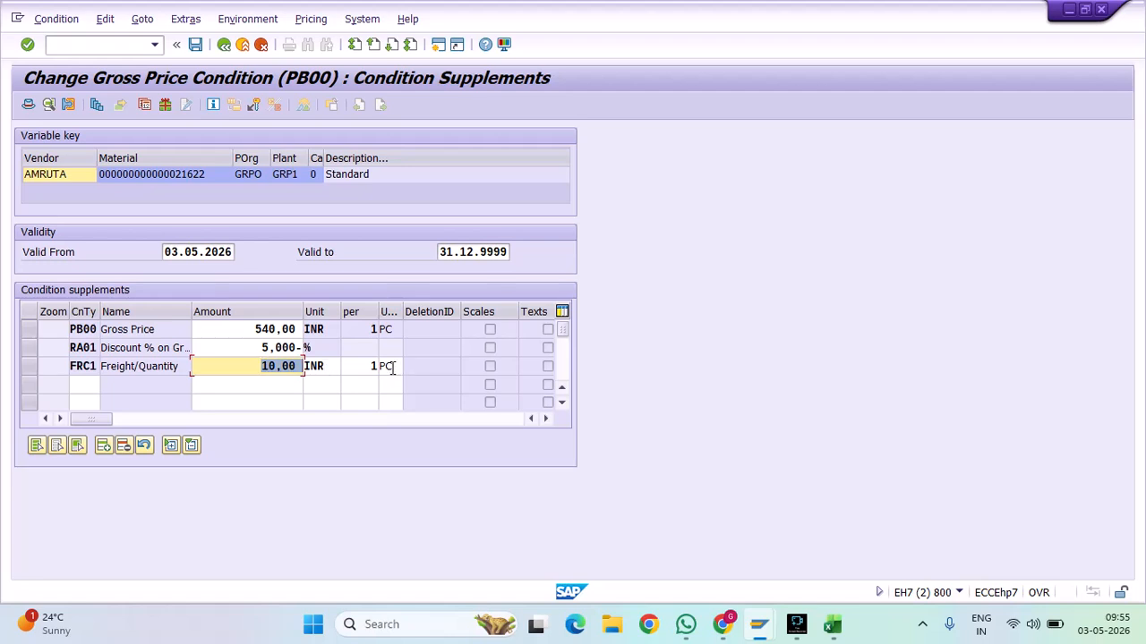
{"action": "left_click", "coordinate": [195, 45]}
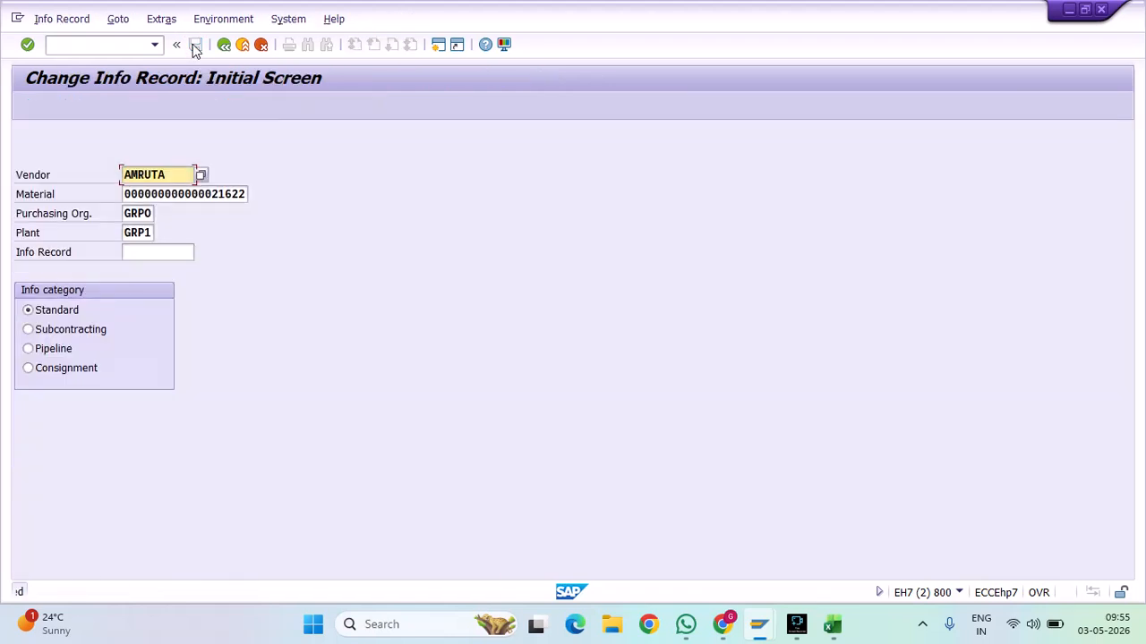
Switch to the purchase order session, restart transaction ME21N for a new order, and enter vendor AMRUTA
{"action": "mouse_move", "coordinate": [761, 631]}
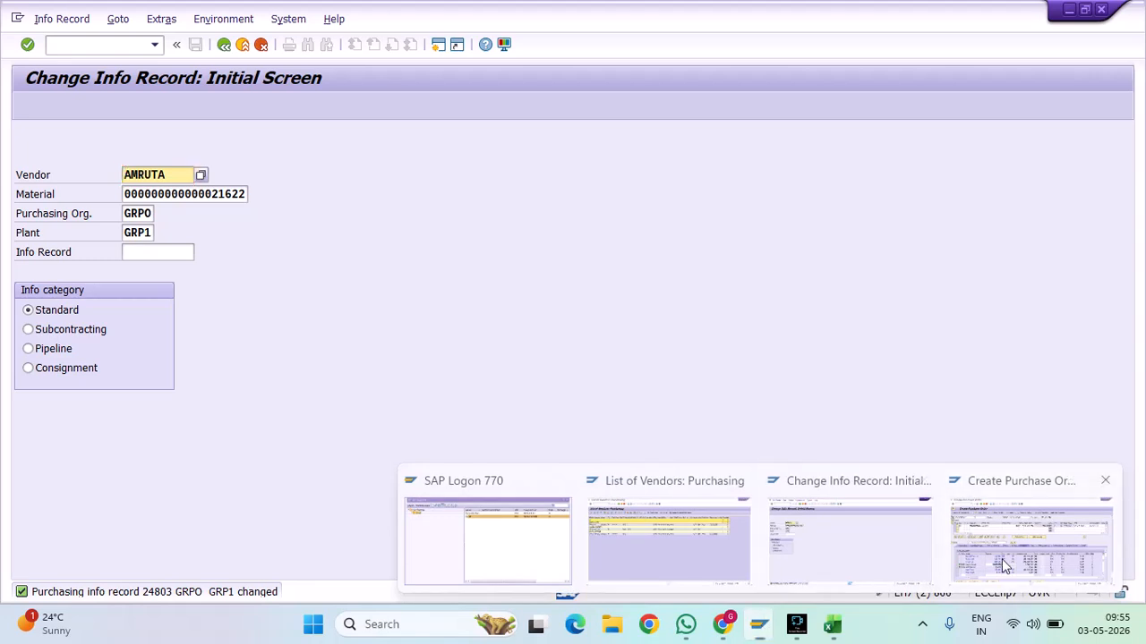
{"action": "left_click", "coordinate": [1004, 562]}
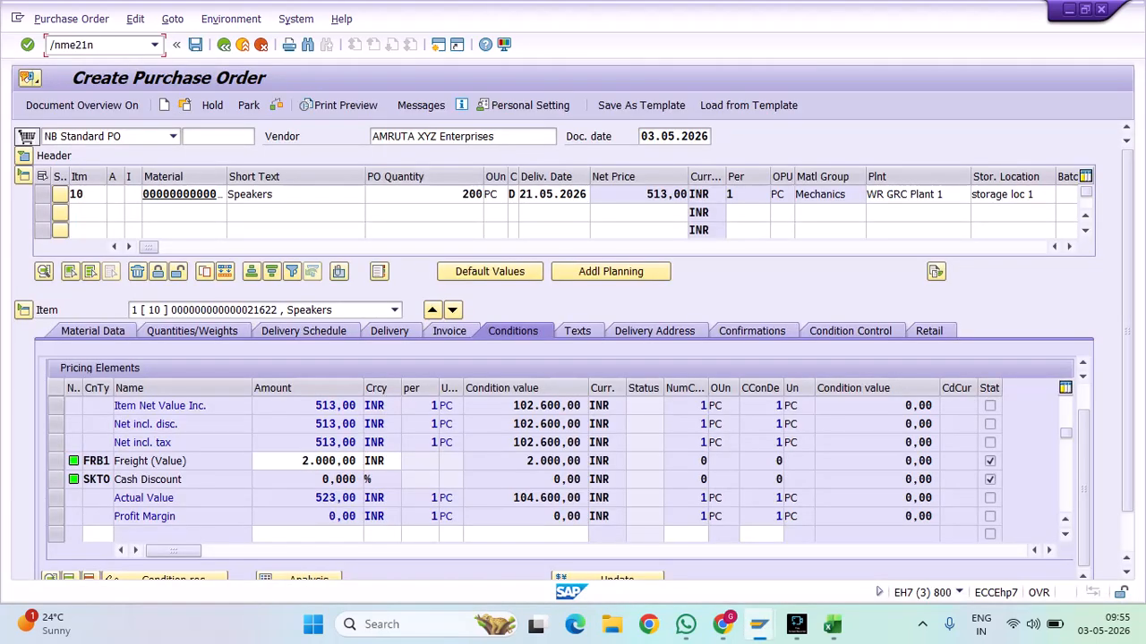
{"action": "left_click", "coordinate": [114, 51]}
{"action": "type", "text": "/nme21n"}
{"action": "key", "text": "Return"}
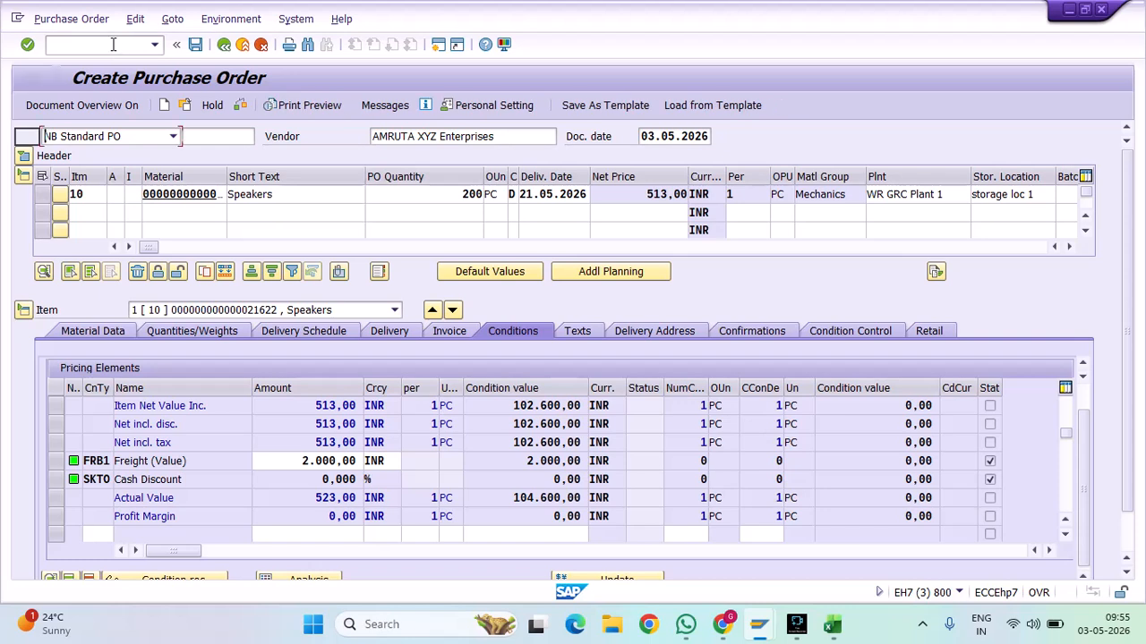
{"action": "left_click", "coordinate": [429, 136]}
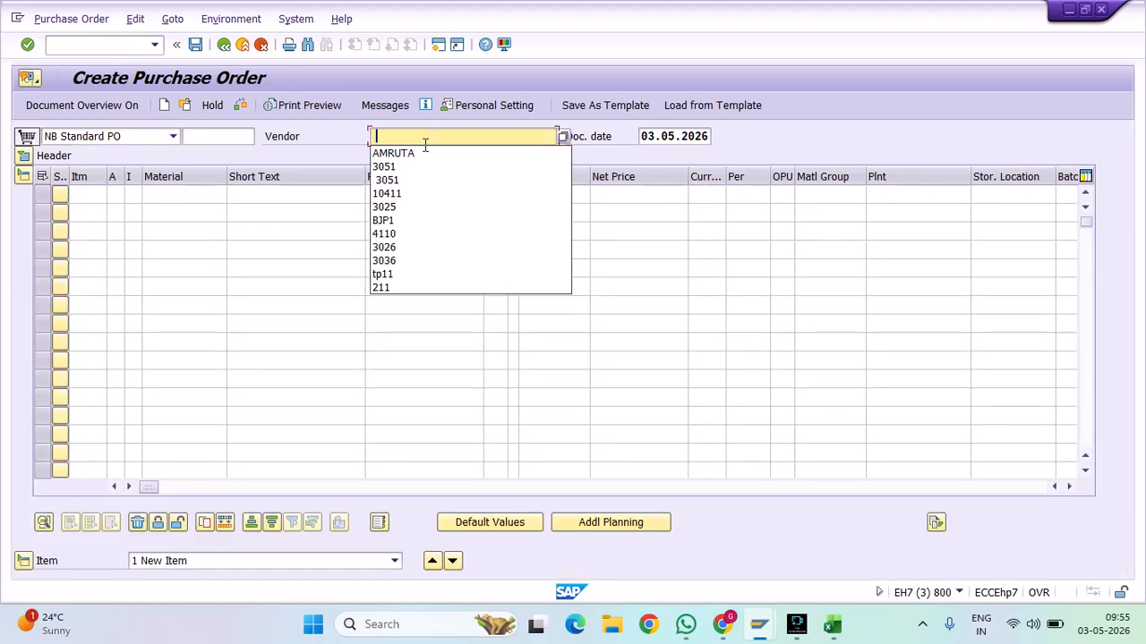
{"action": "left_click", "coordinate": [426, 156]}
{"action": "key", "text": "Return"}
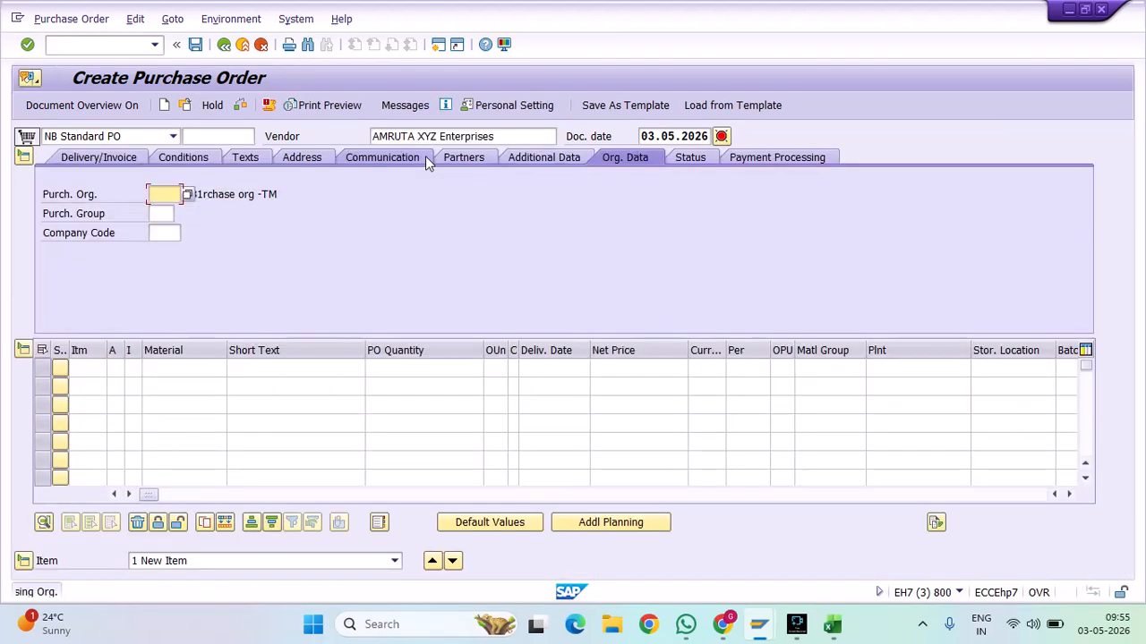
Set the order's organizational data to purchasing organization grpo, purchasing group s11 and company code grc
{"action": "left_click", "coordinate": [163, 195]}
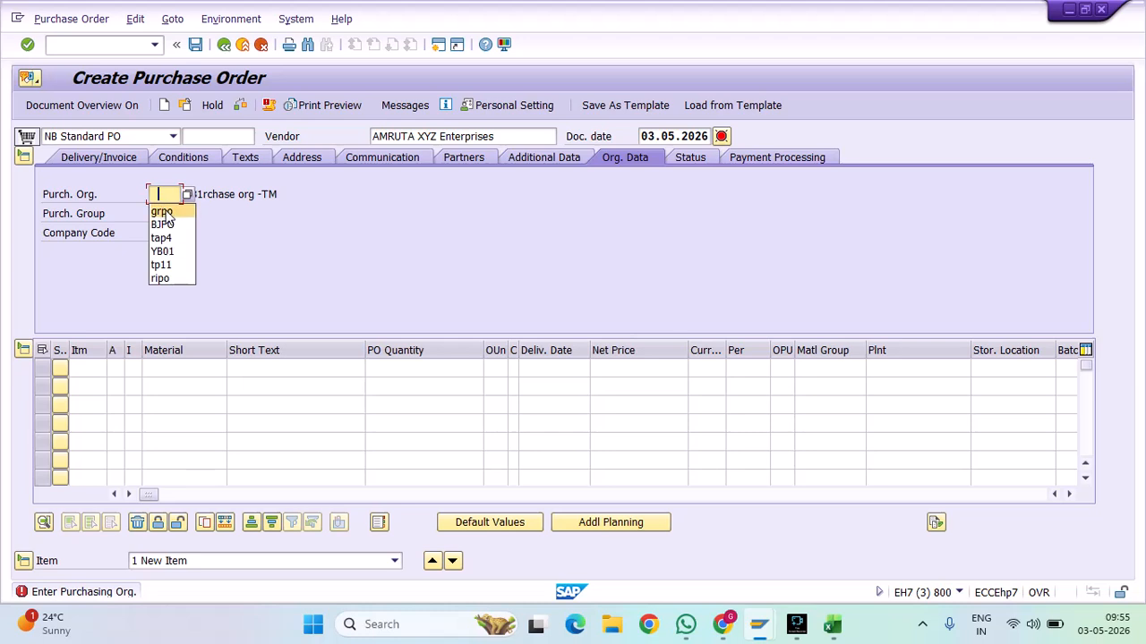
{"action": "left_click", "coordinate": [162, 204]}
{"action": "left_click", "coordinate": [164, 213]}
{"action": "left_click", "coordinate": [161, 225]}
{"action": "left_click", "coordinate": [167, 232]}
{"action": "left_click", "coordinate": [167, 252]}
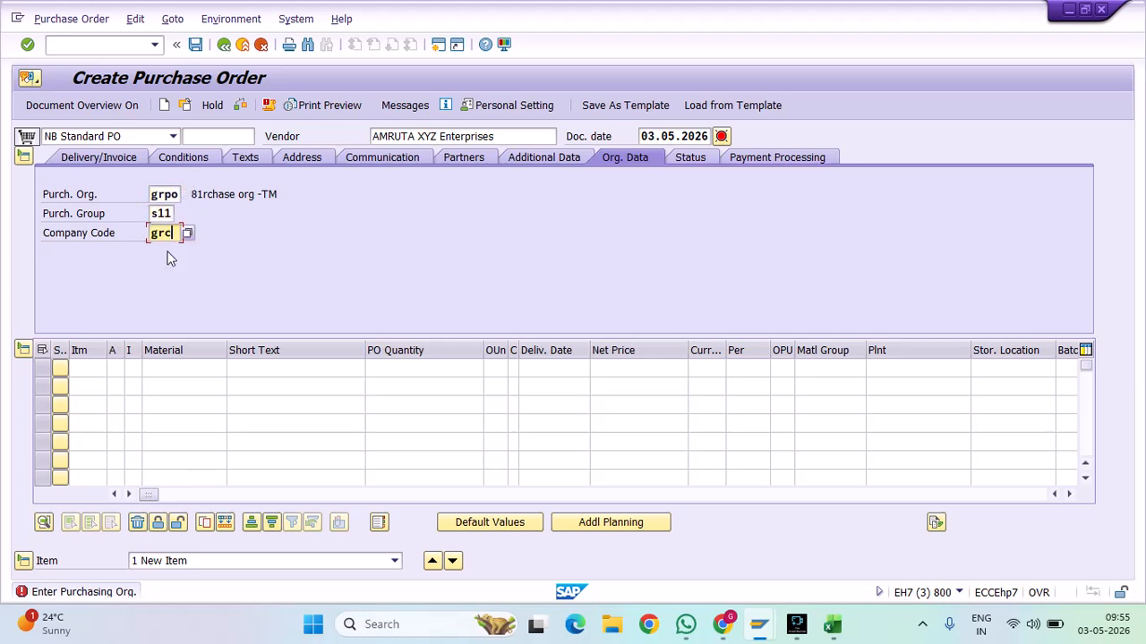
Fill the first item line with material 21622, quantity 200, plant grp1 and storage location sl01
{"action": "left_click", "coordinate": [182, 367]}
{"action": "left_click", "coordinate": [181, 387]}
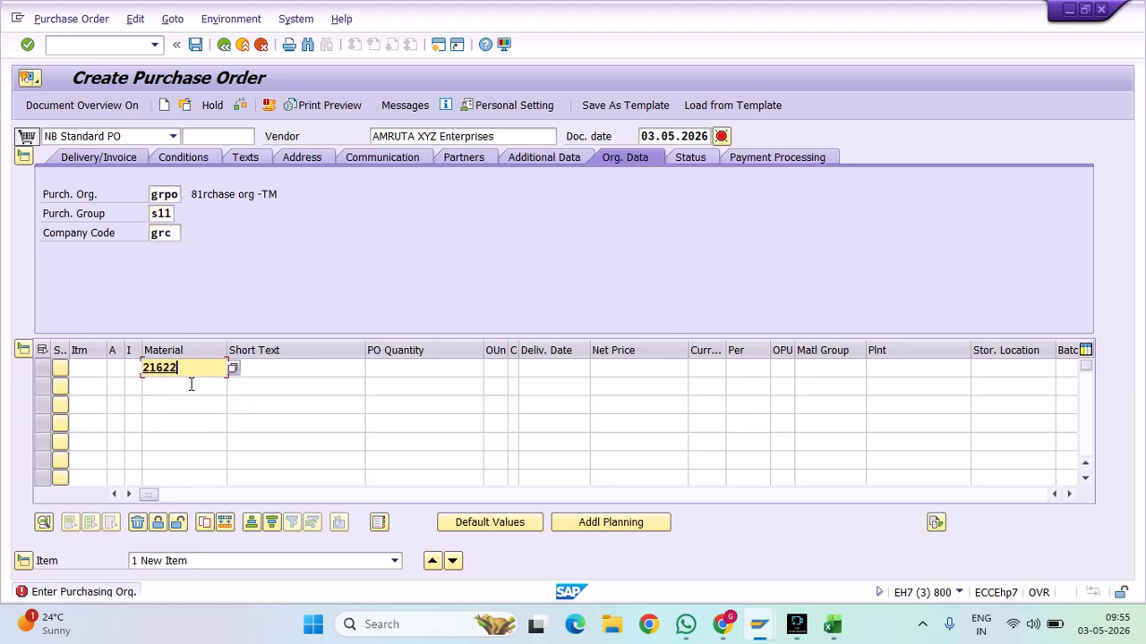
{"action": "left_click", "coordinate": [430, 371]}
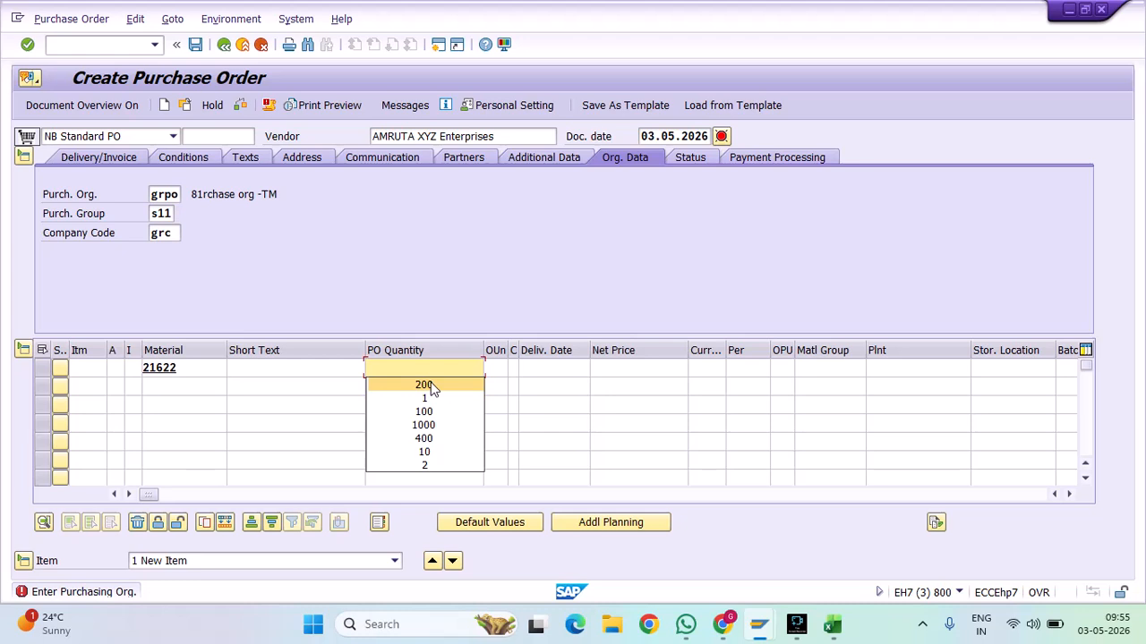
{"action": "left_click", "coordinate": [428, 385]}
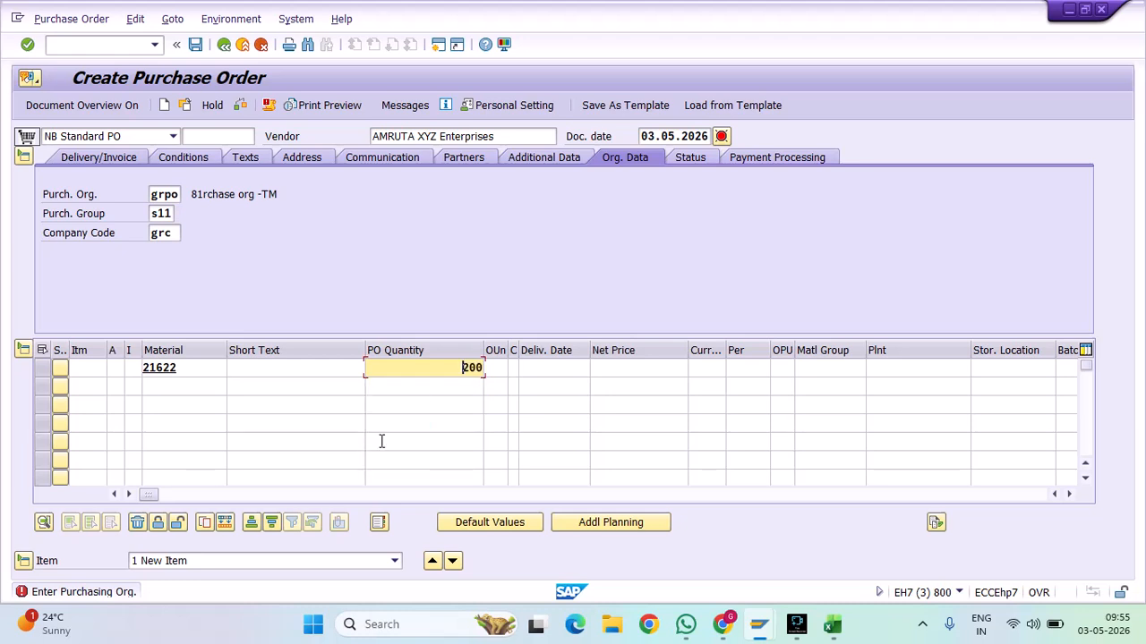
{"action": "left_click", "coordinate": [327, 494]}
{"action": "left_click", "coordinate": [453, 371]}
{"action": "left_click", "coordinate": [439, 384]}
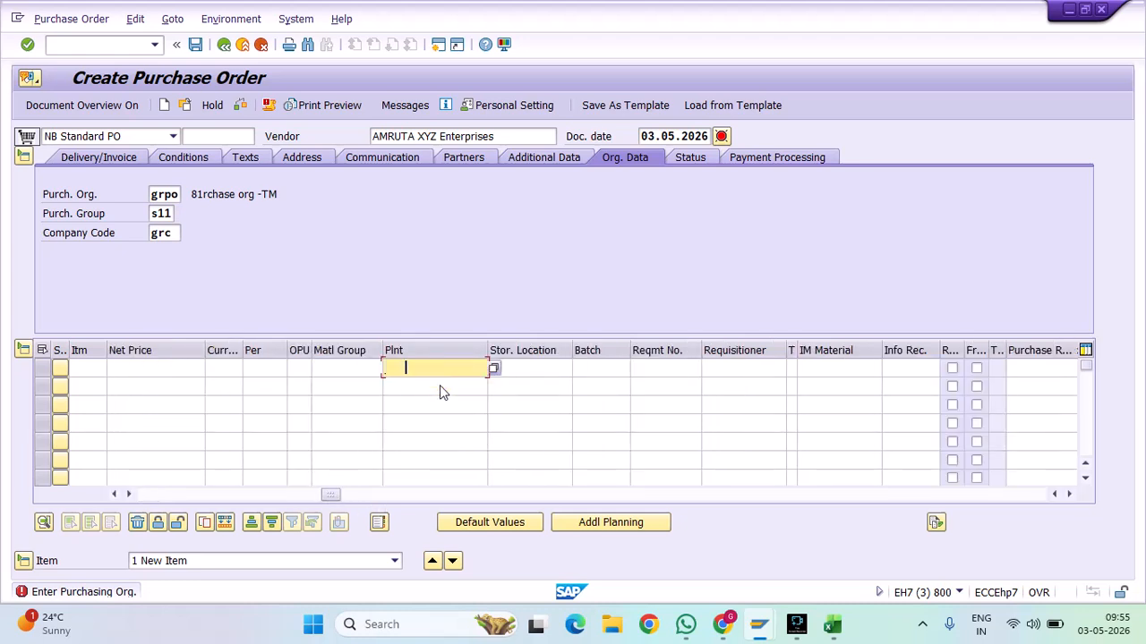
{"action": "left_click", "coordinate": [521, 372]}
{"action": "type", "text": "sl01"}
{"action": "left_click", "coordinate": [148, 495]}
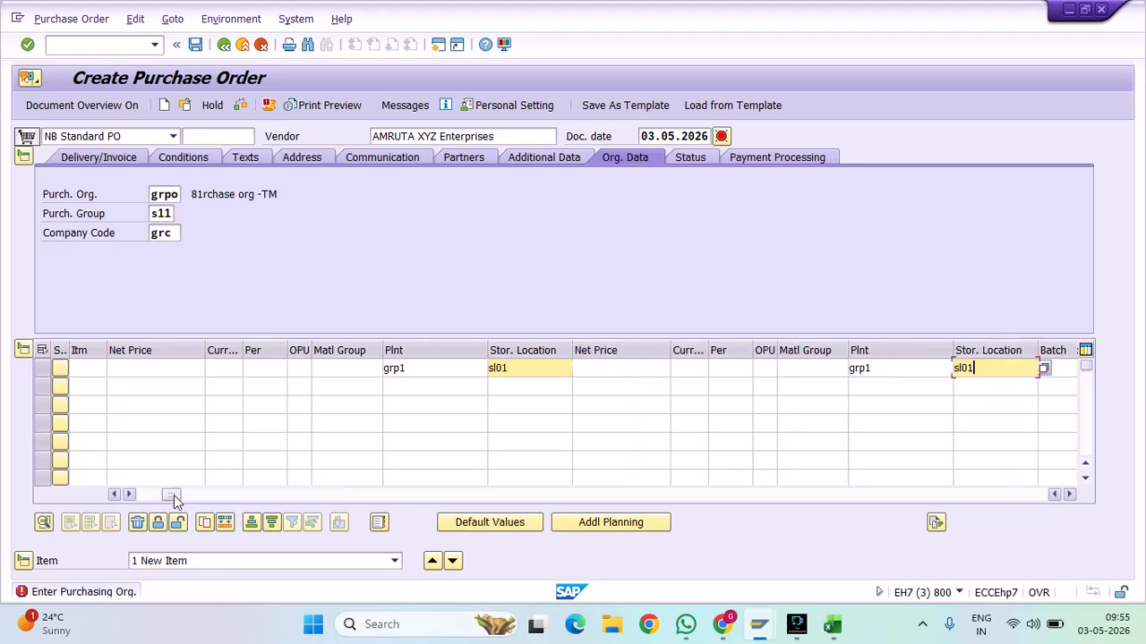
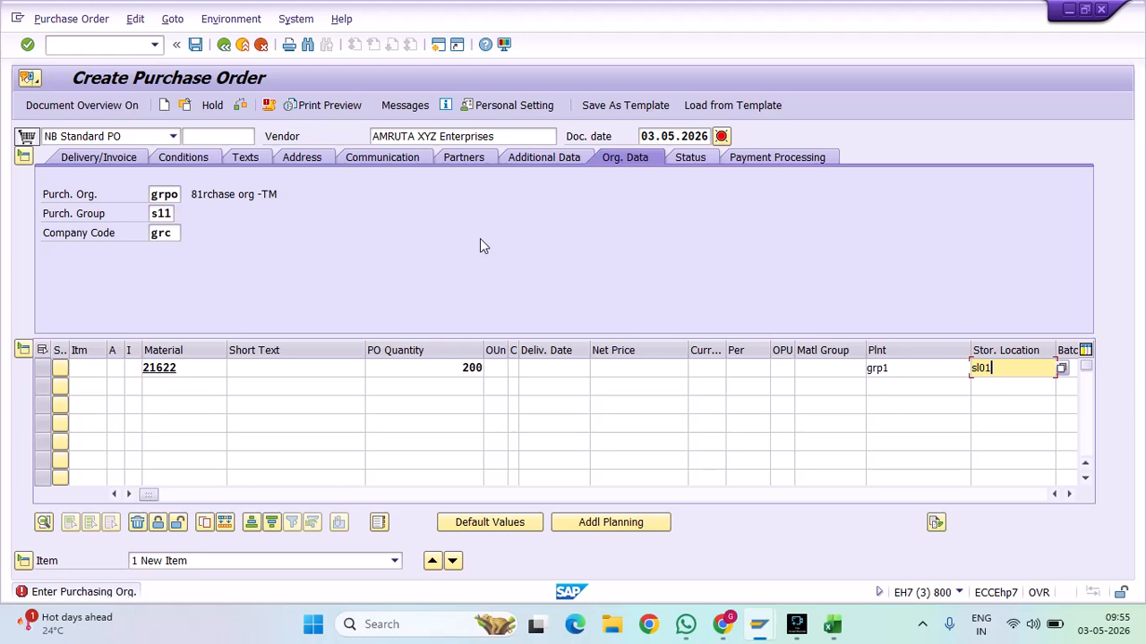
Switch to the MM workbook in Excel and, on the Info record sheet, enter vendor in F35 and 1000 in H35
{"action": "left_click", "coordinate": [831, 624]}
{"action": "scroll", "coordinate": [383, 341], "scroll_direction": "down", "scroll_amount": 5}
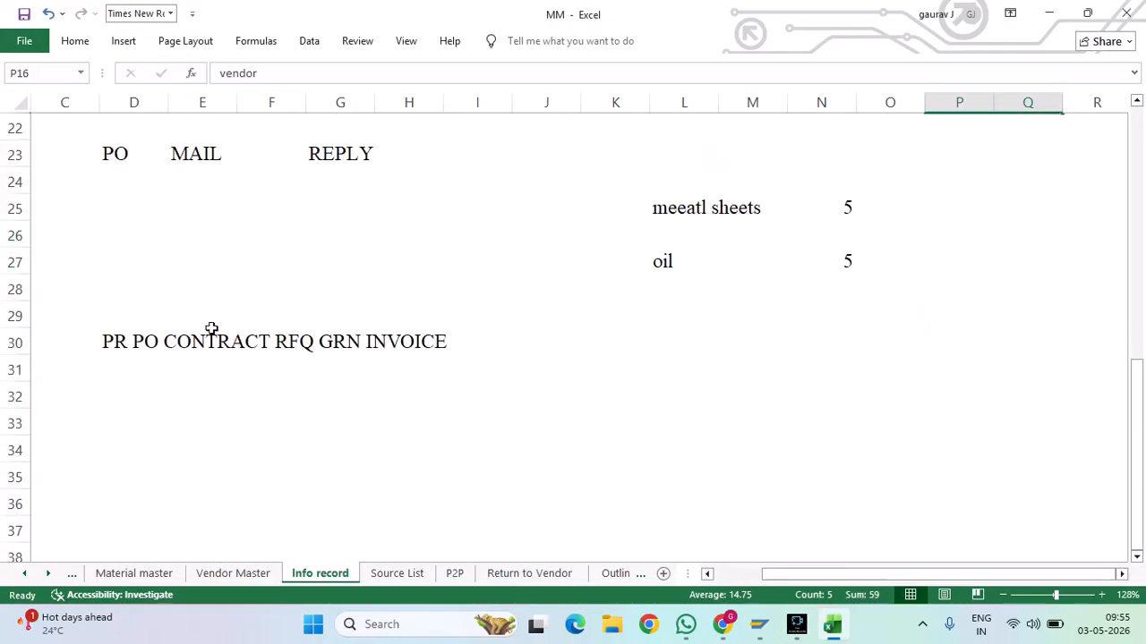
{"action": "left_click_drag", "start_coordinate": [115, 320], "coordinate": [533, 414]}
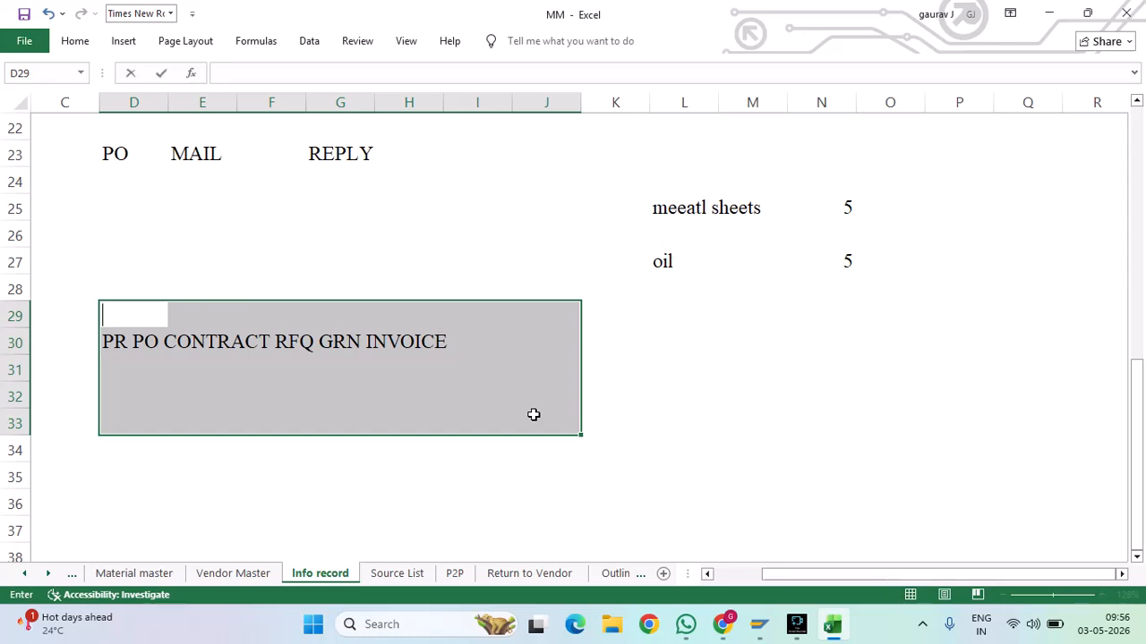
{"action": "left_click", "coordinate": [285, 474]}
{"action": "type", "text": "vendr"}
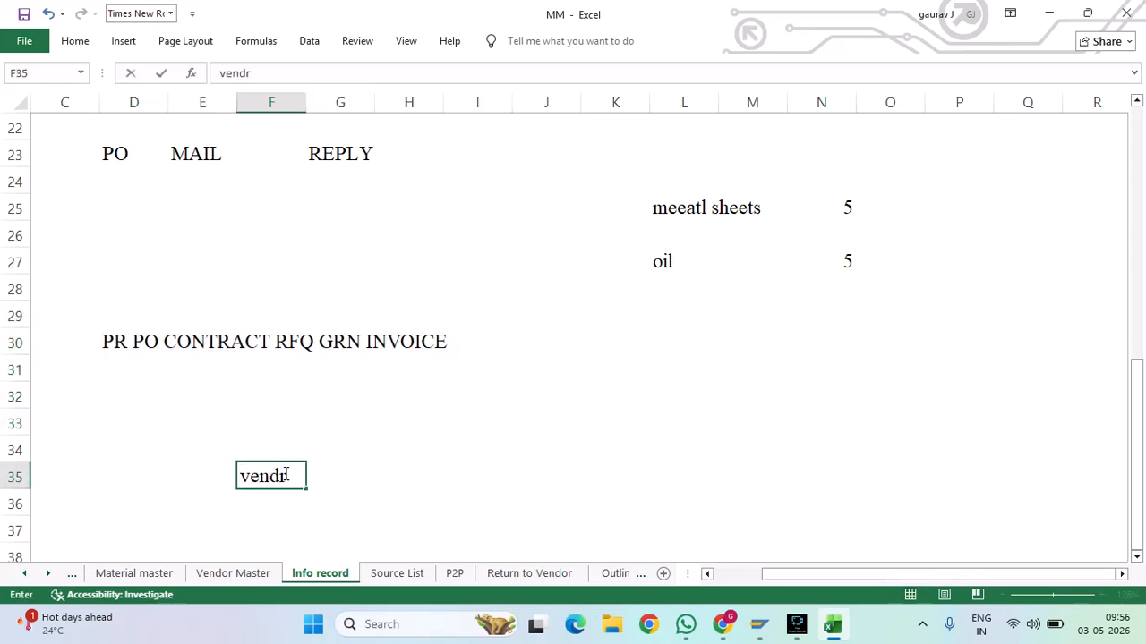
{"action": "key", "text": "BackSpace"}
{"action": "type", "text": "or"}
{"action": "left_click", "coordinate": [410, 476]}
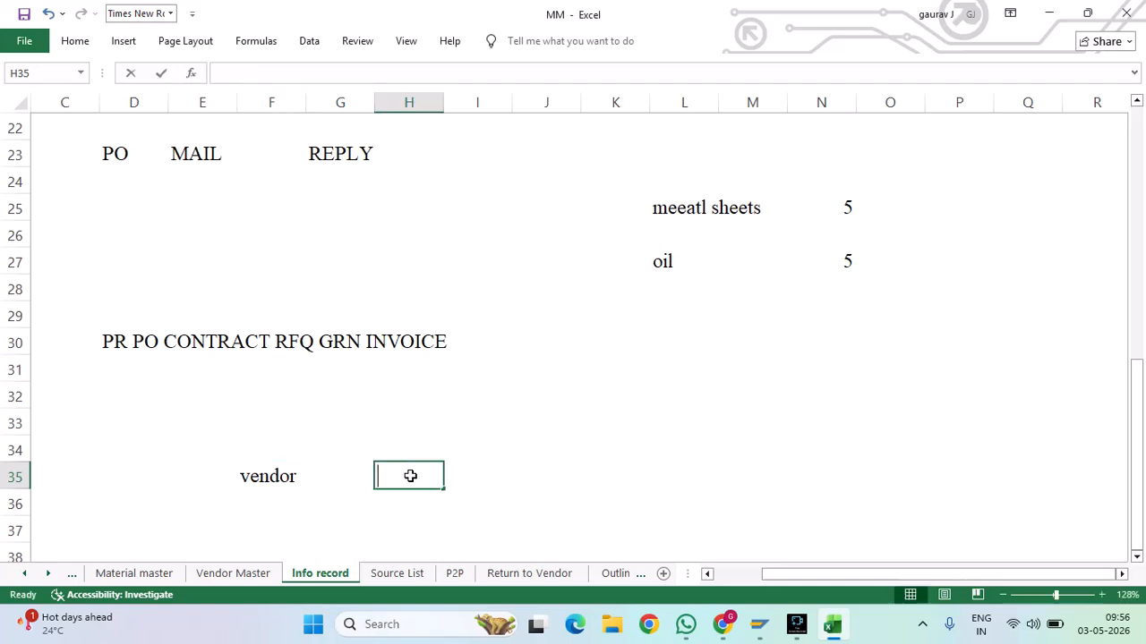
{"action": "type", "text": "1000"}
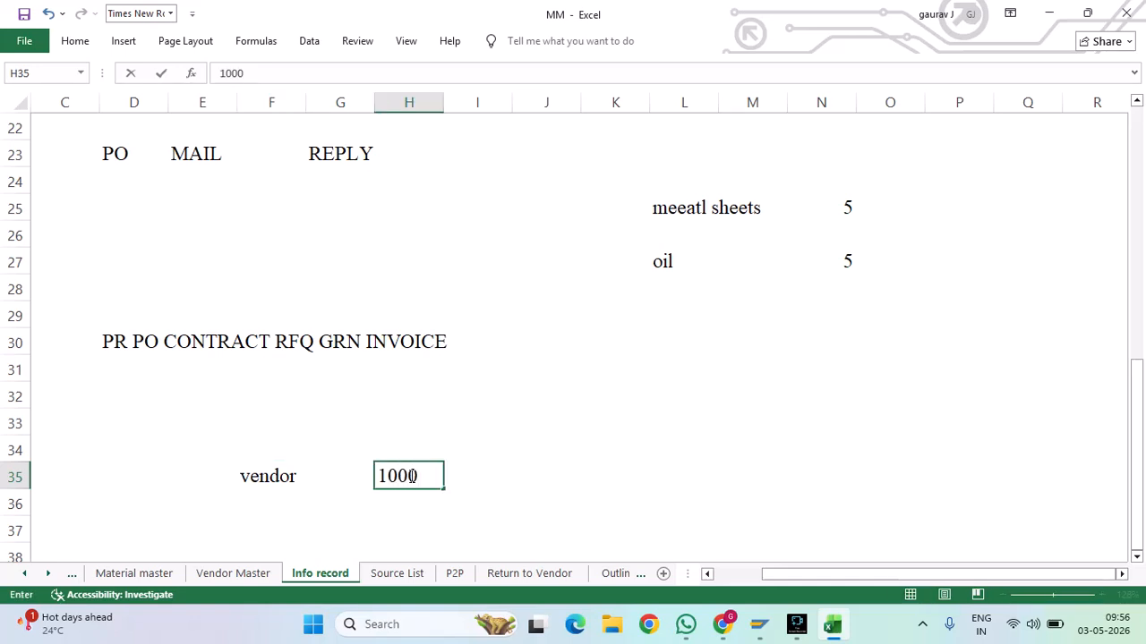
Enter 1300 in cell H37, two rows below the vendor's 1000 value
{"action": "scroll", "coordinate": [409, 472], "scroll_direction": "down", "scroll_amount": 1}
{"action": "left_click", "coordinate": [407, 428]}
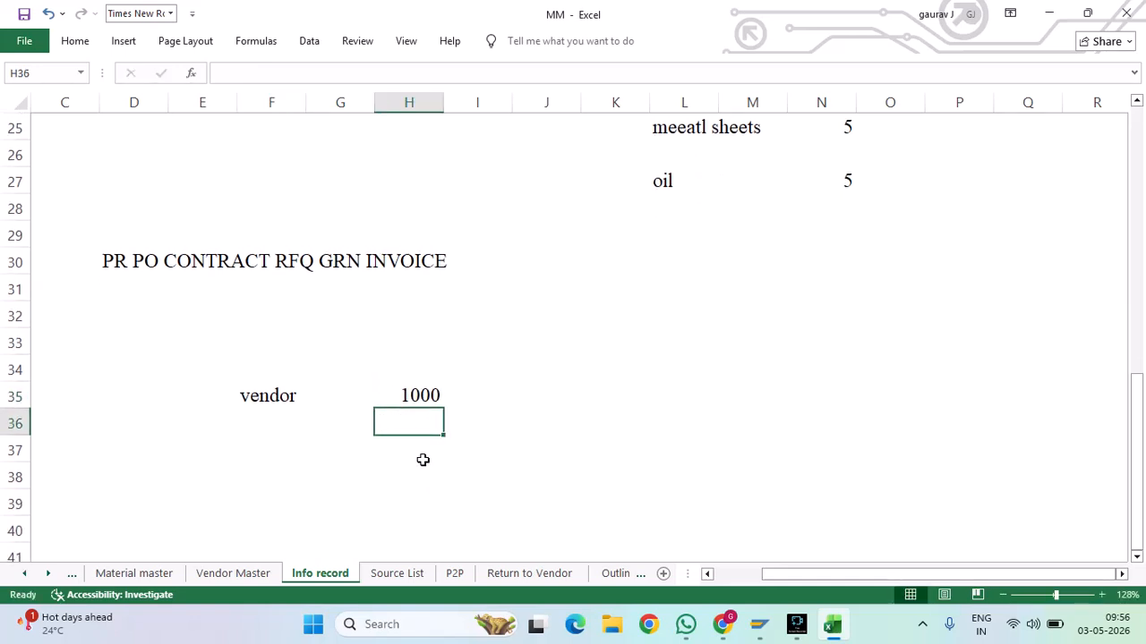
{"action": "left_click", "coordinate": [424, 456]}
{"action": "type", "text": "1300"}
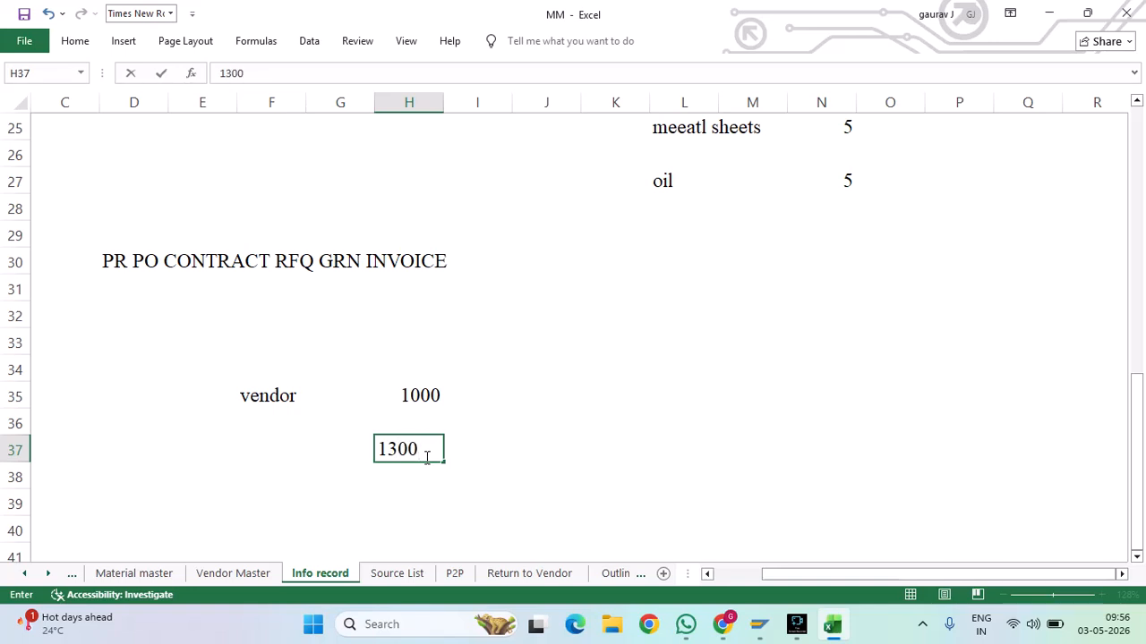
{"action": "left_click", "coordinate": [679, 398]}
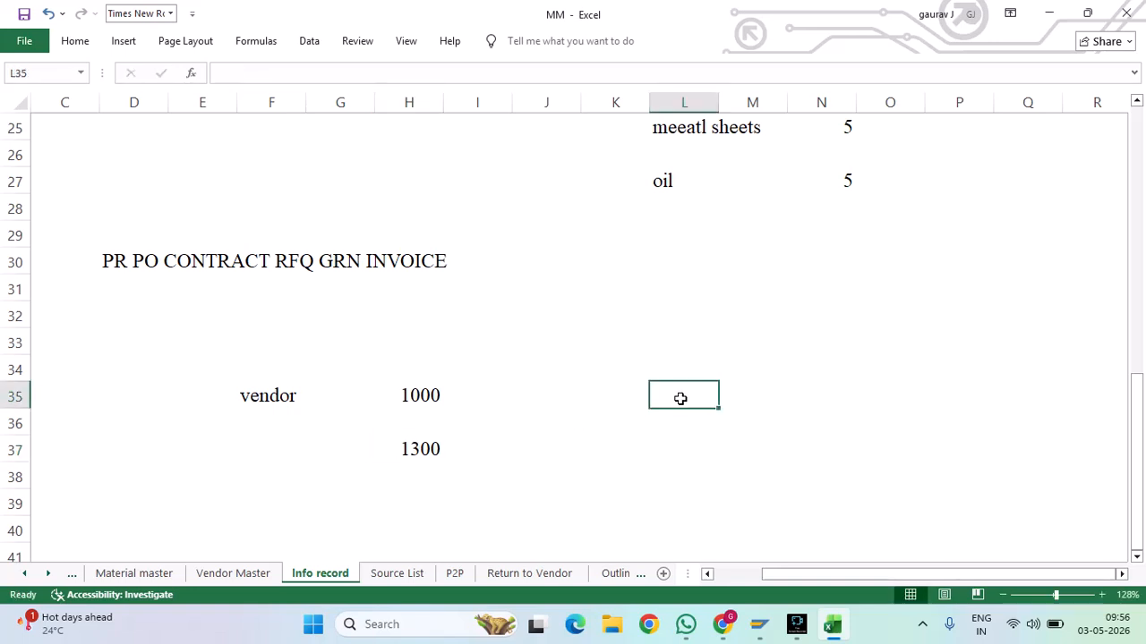
{"action": "left_click", "coordinate": [420, 448]}
{"action": "left_click_drag", "start_coordinate": [420, 447], "coordinate": [513, 438]}
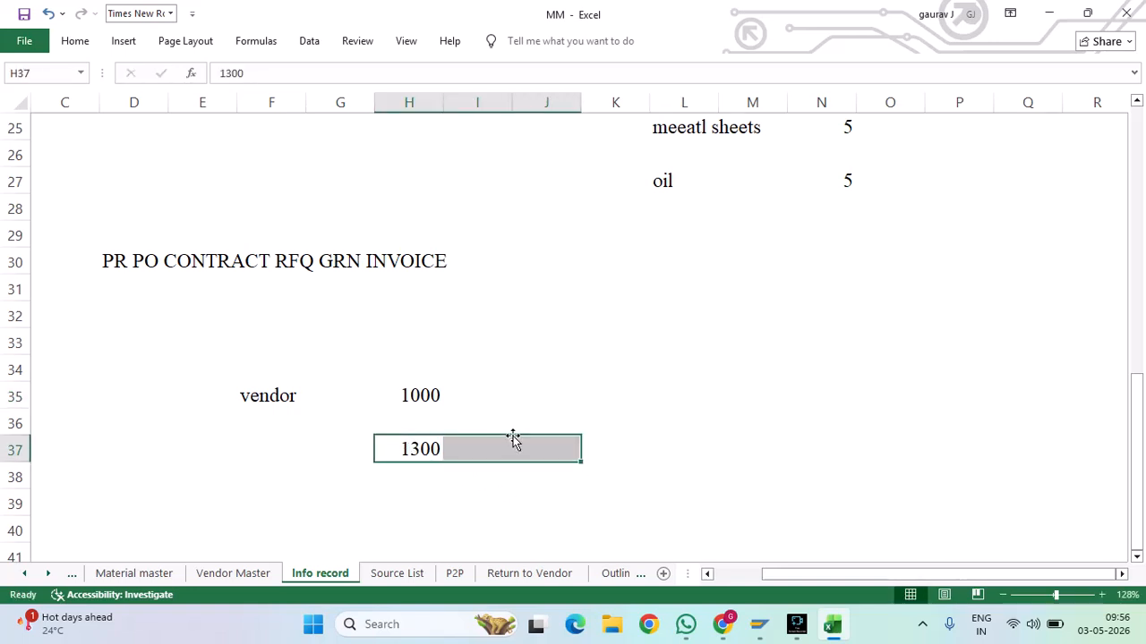
{"action": "left_click_drag", "start_coordinate": [231, 440], "coordinate": [402, 439]}
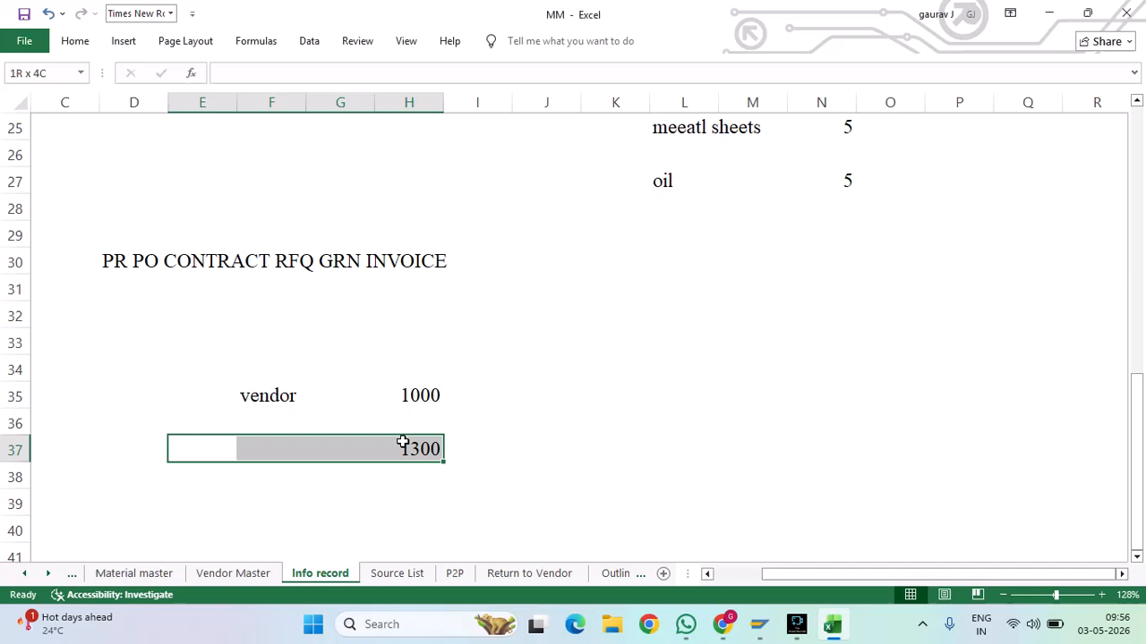
{"action": "left_click", "coordinate": [228, 441]}
{"action": "left_click_drag", "start_coordinate": [240, 443], "coordinate": [471, 430]}
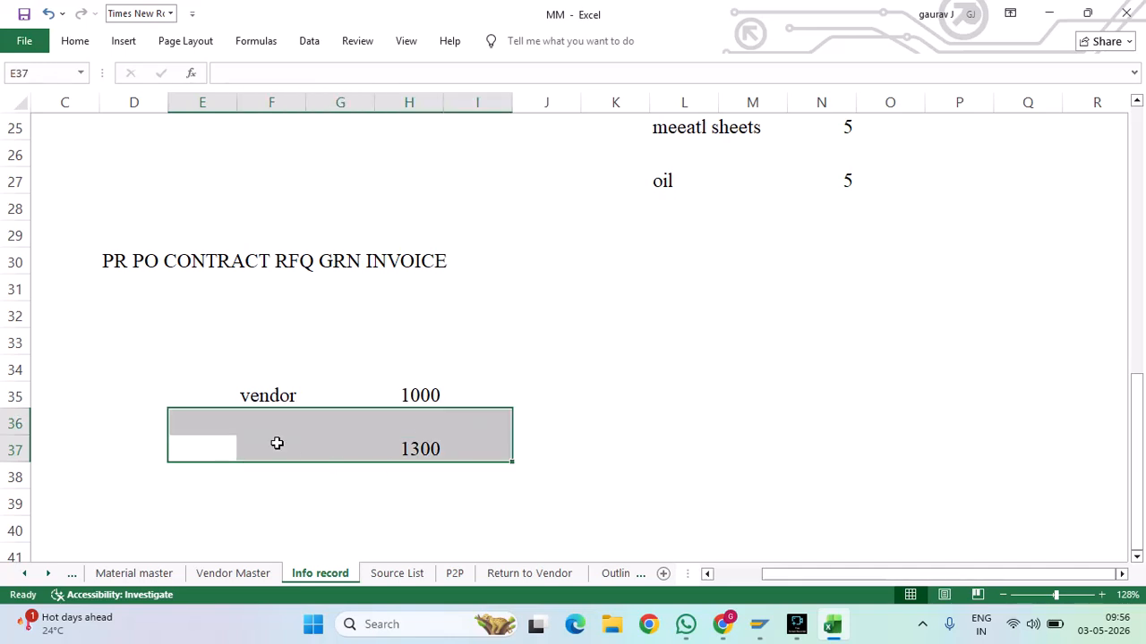
{"action": "left_click_drag", "start_coordinate": [277, 443], "coordinate": [416, 436]}
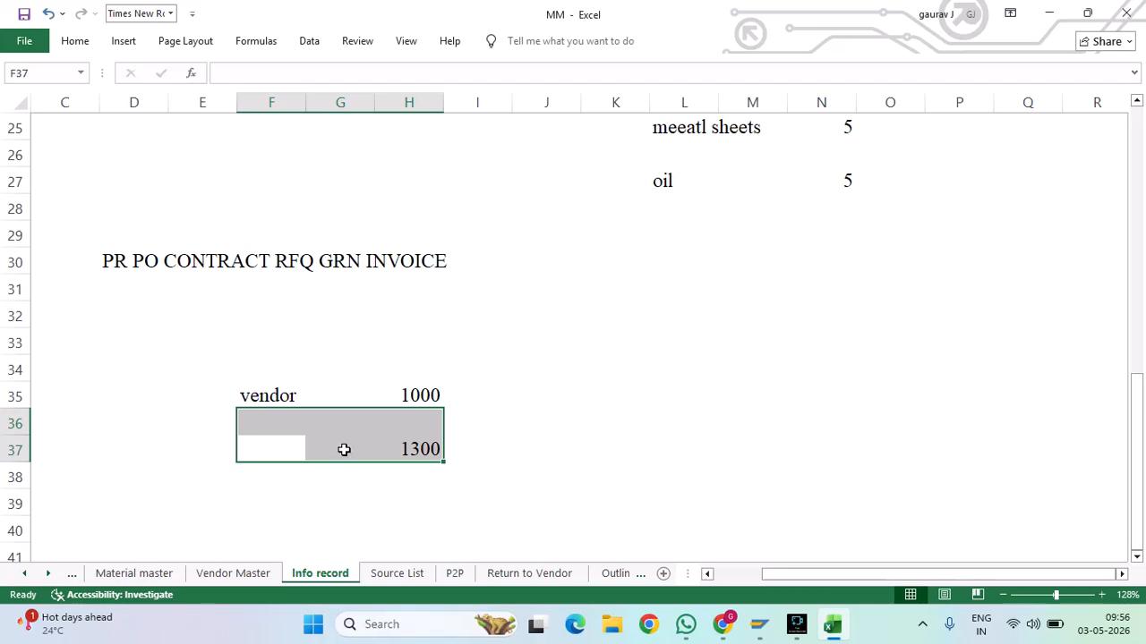
{"action": "left_click_drag", "start_coordinate": [253, 373], "coordinate": [440, 447]}
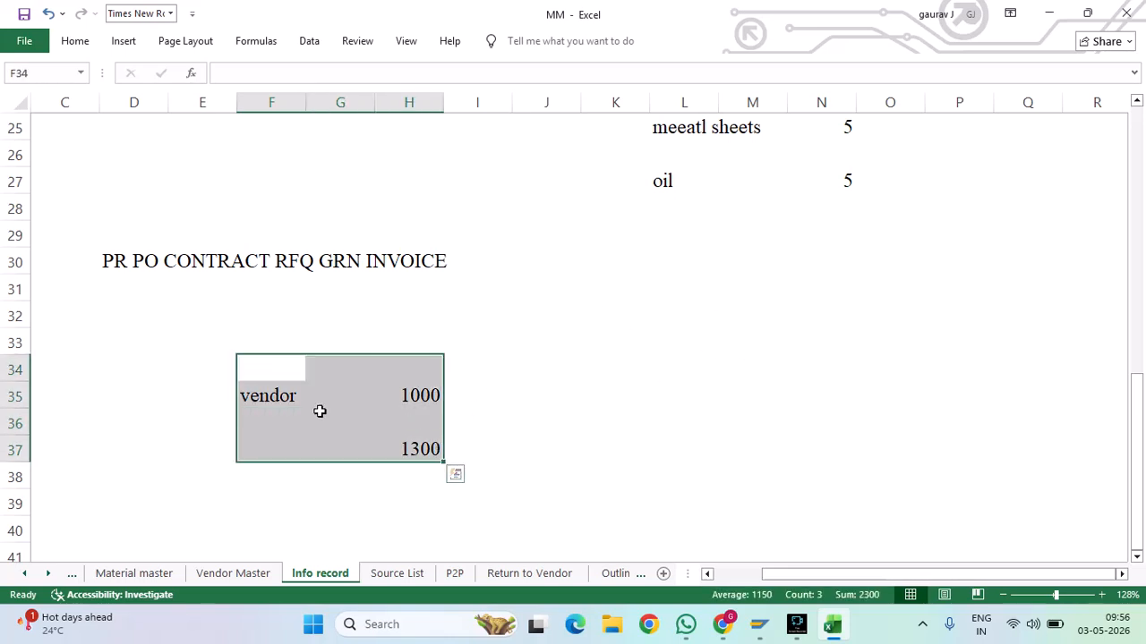
{"action": "left_click_drag", "start_coordinate": [277, 374], "coordinate": [435, 448]}
Return to the SAP purchase order session and confirm the entered organizational data and Speakers item
{"action": "mouse_move", "coordinate": [758, 620]}
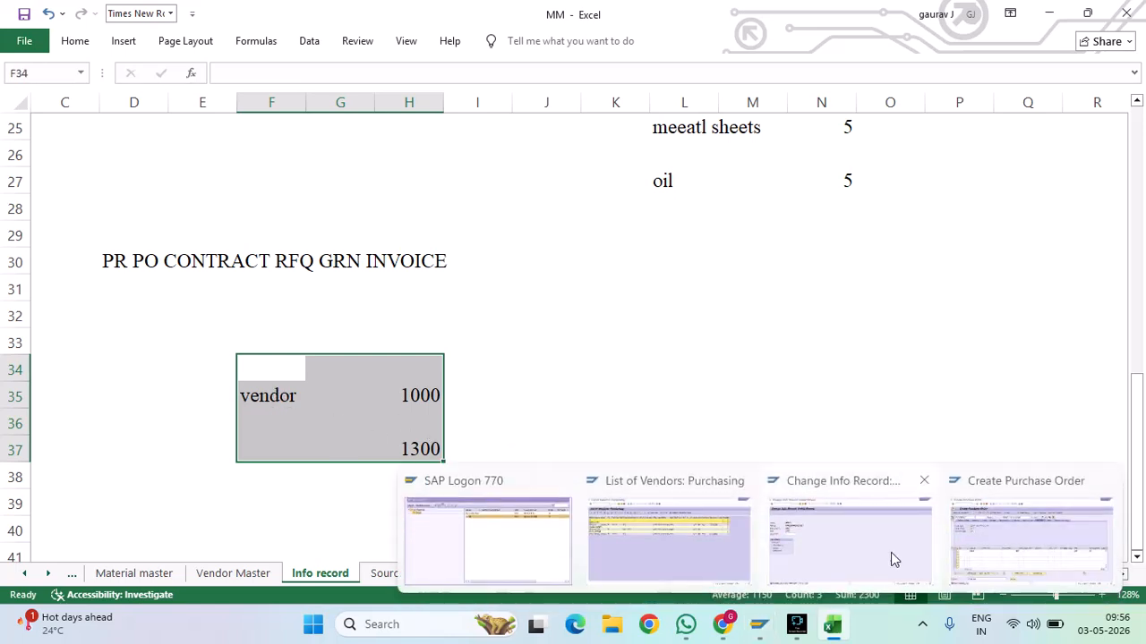
{"action": "left_click", "coordinate": [971, 548]}
{"action": "key", "text": "Return"}
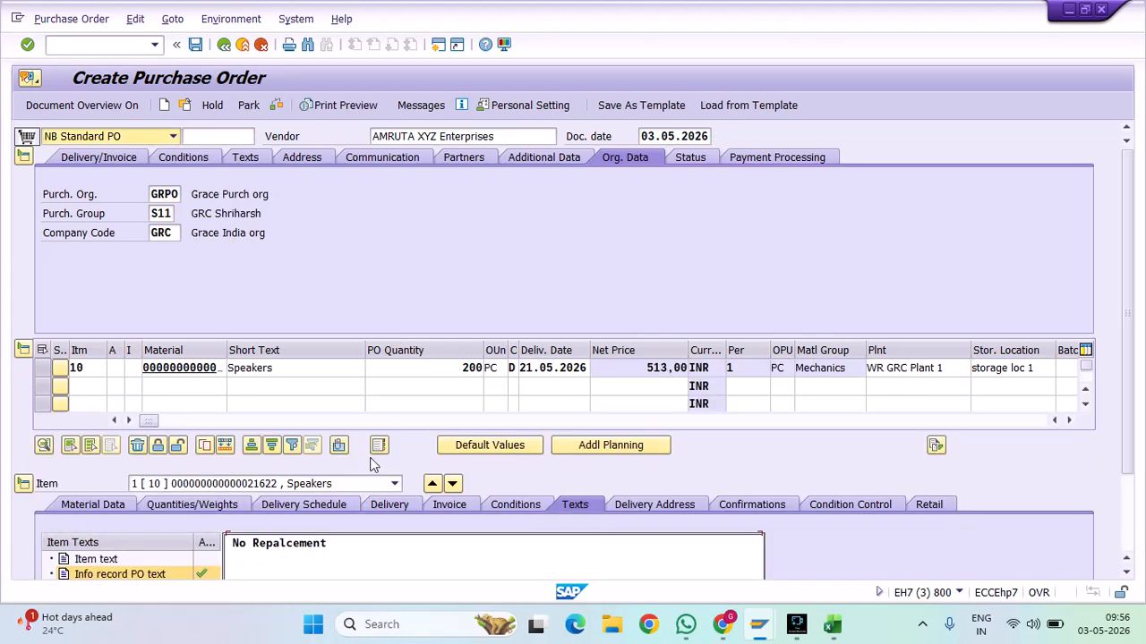
Open the Speakers item's conditions and check the FRC1 Freight/Quantity amount and condition value
{"action": "left_click", "coordinate": [522, 505]}
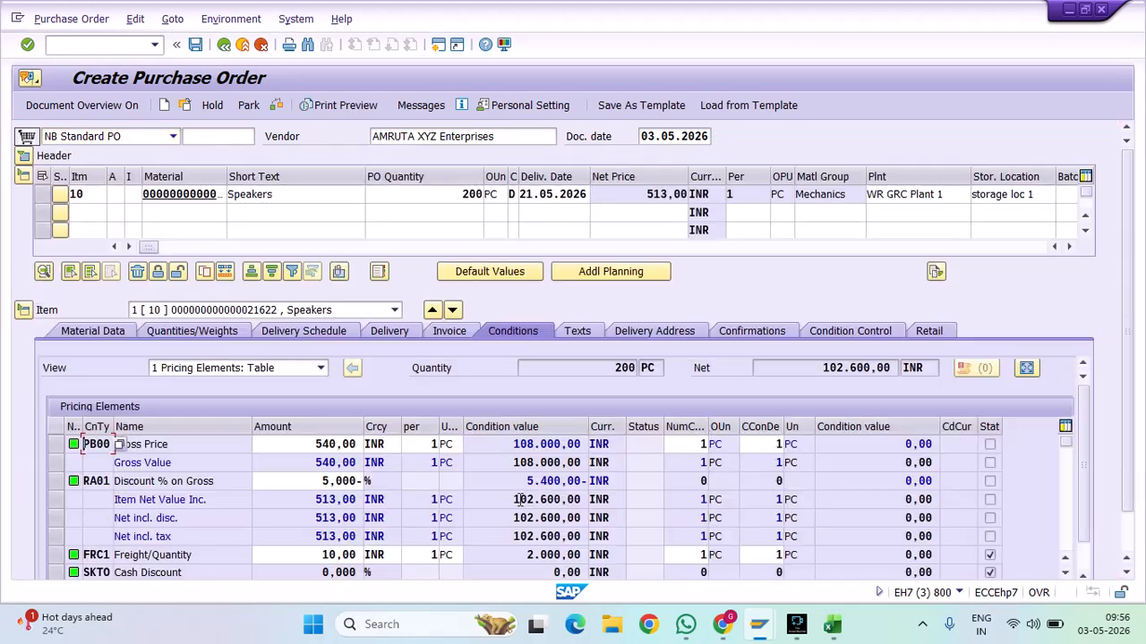
{"action": "double_click", "coordinate": [301, 556]}
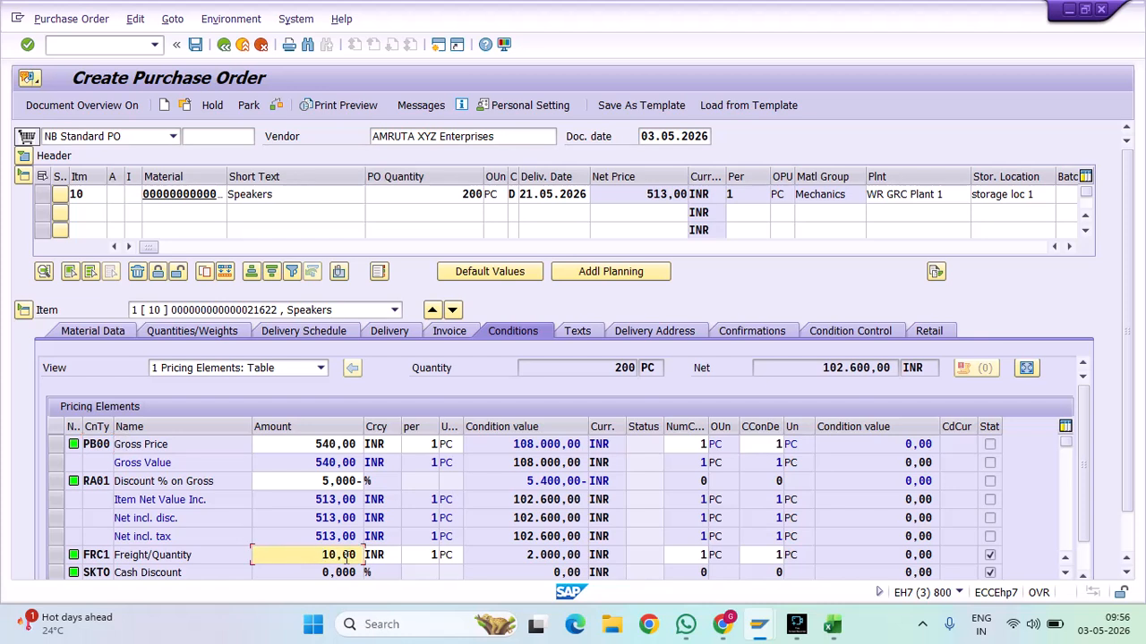
{"action": "double_click", "coordinate": [528, 554]}
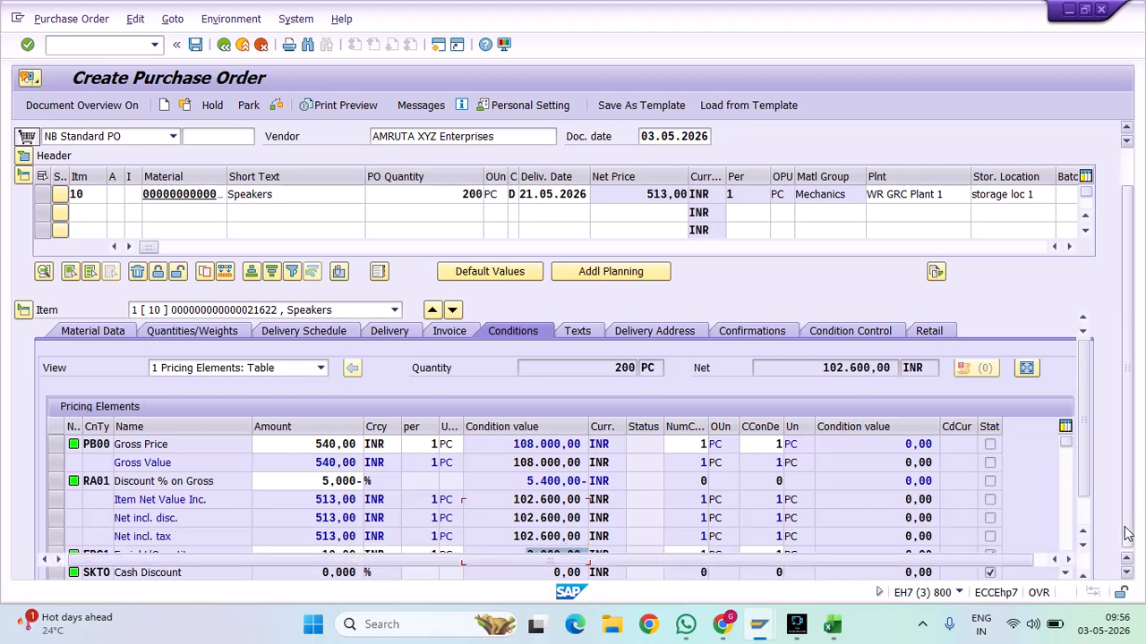
{"action": "scroll", "coordinate": [1085, 521], "scroll_direction": "down", "scroll_amount": 3}
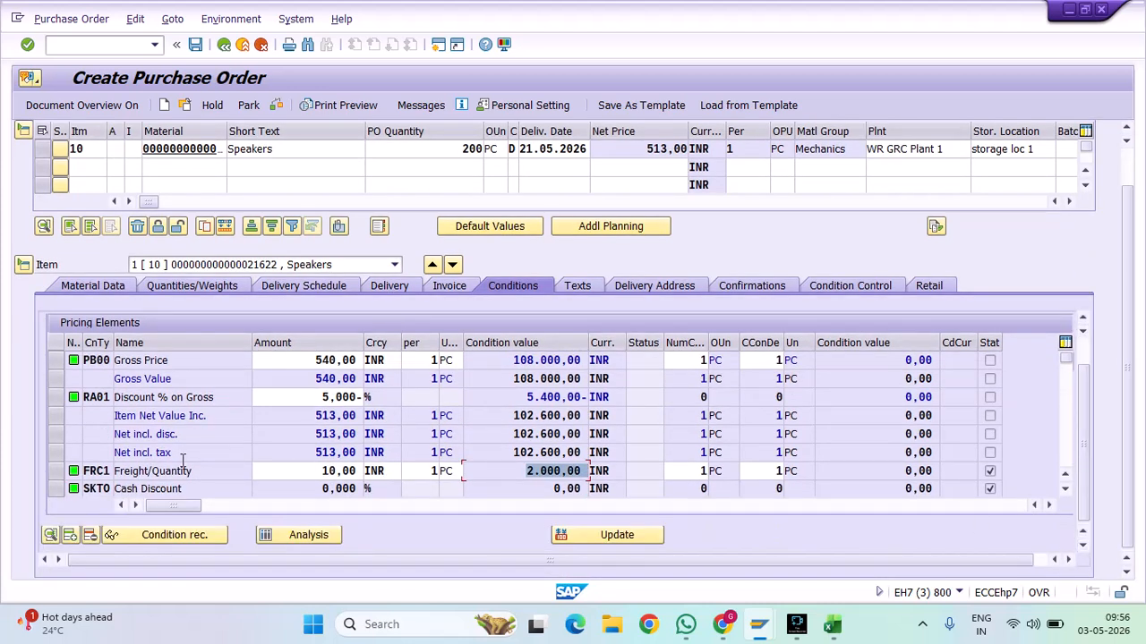
{"action": "left_click", "coordinate": [59, 472]}
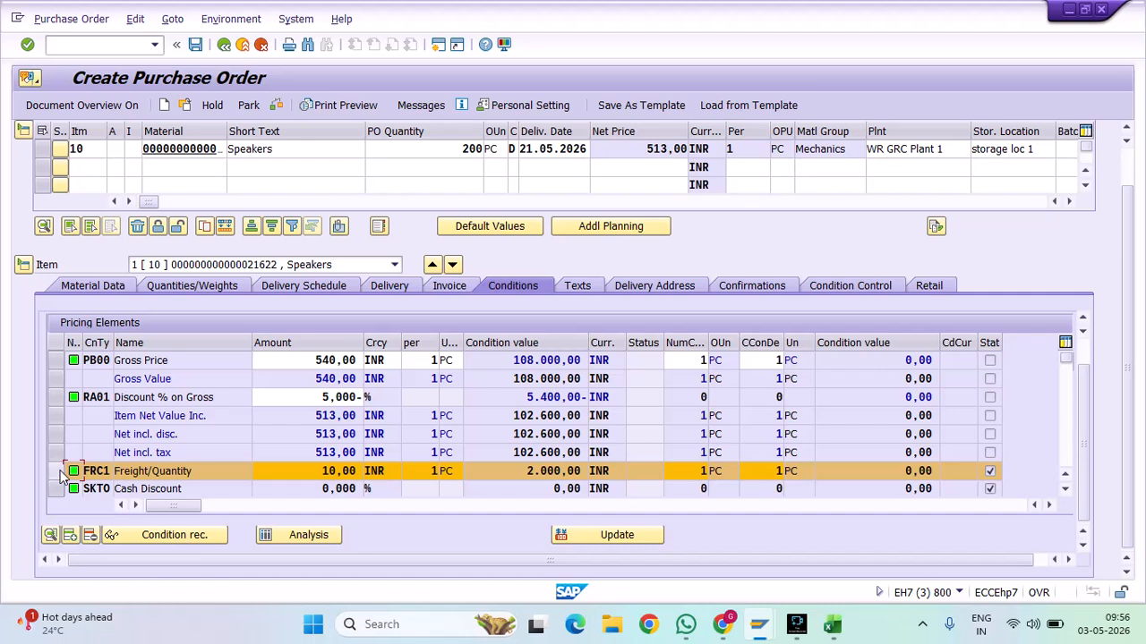
{"action": "left_click", "coordinate": [59, 473]}
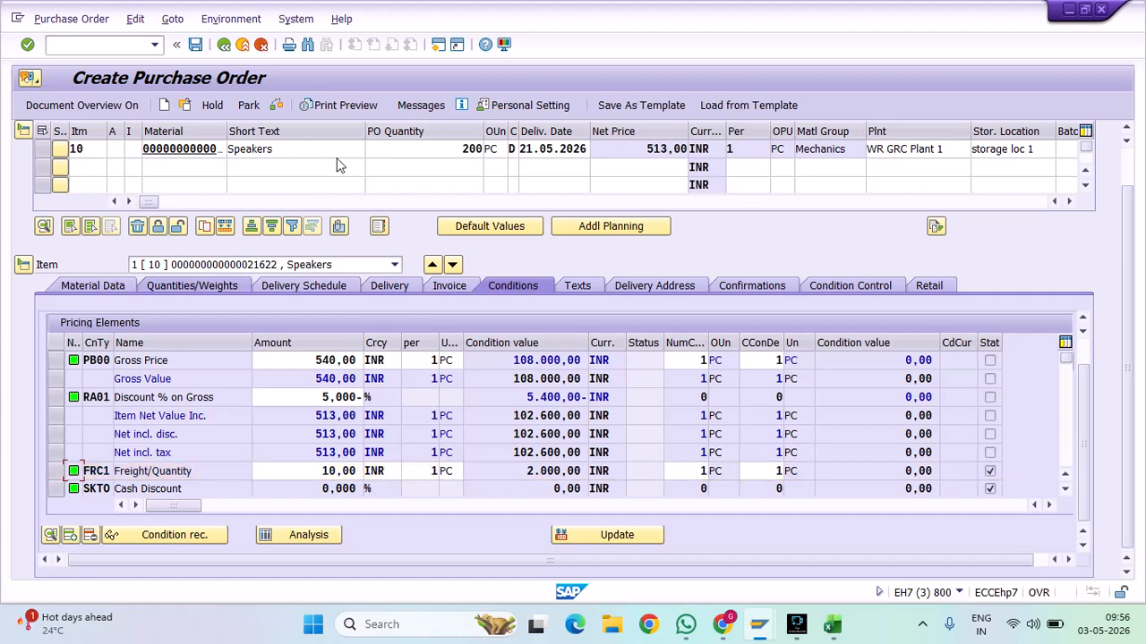
Preview the purchase order's NEU printout with logical destination LP01 and check its delivery details, Speakers item price and item text
{"action": "left_click", "coordinate": [349, 107]}
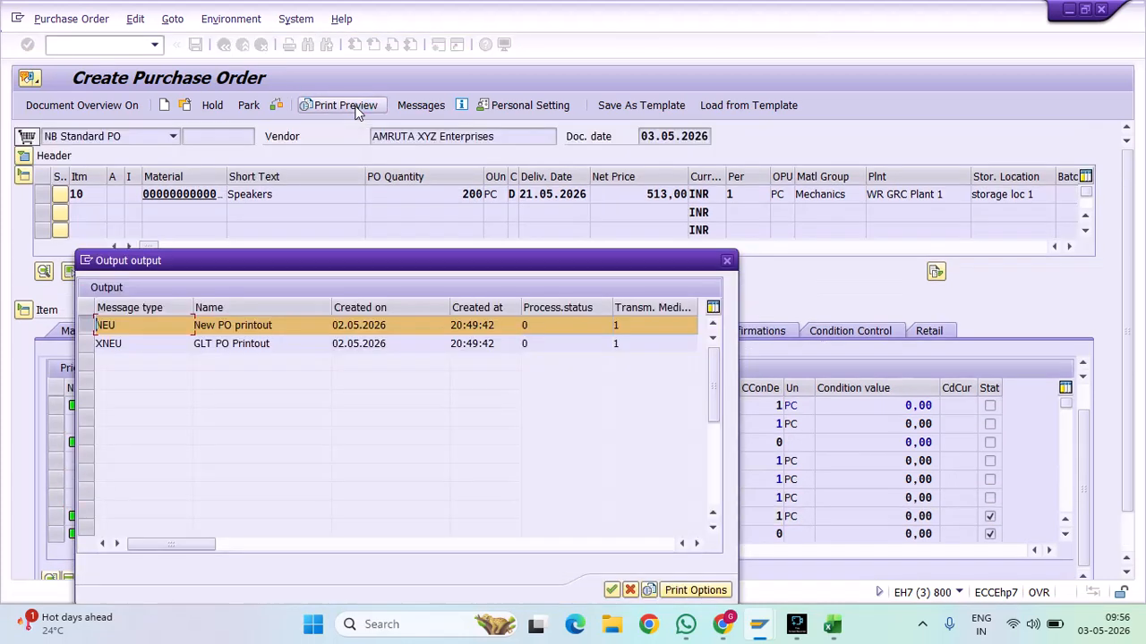
{"action": "left_click", "coordinate": [695, 590]}
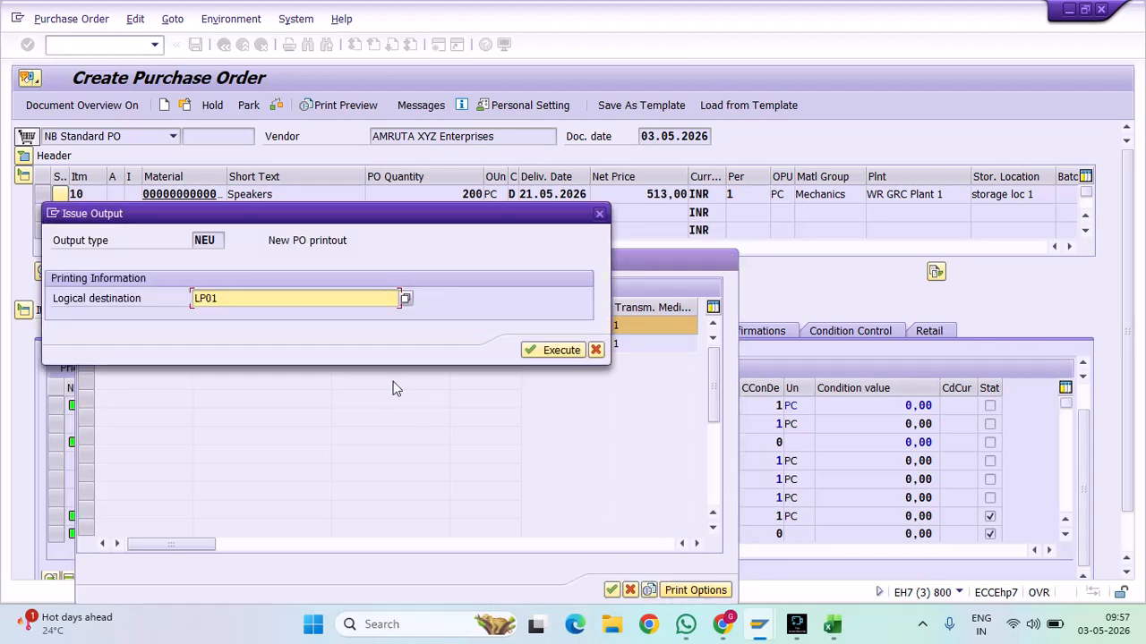
{"action": "left_click", "coordinate": [564, 350]}
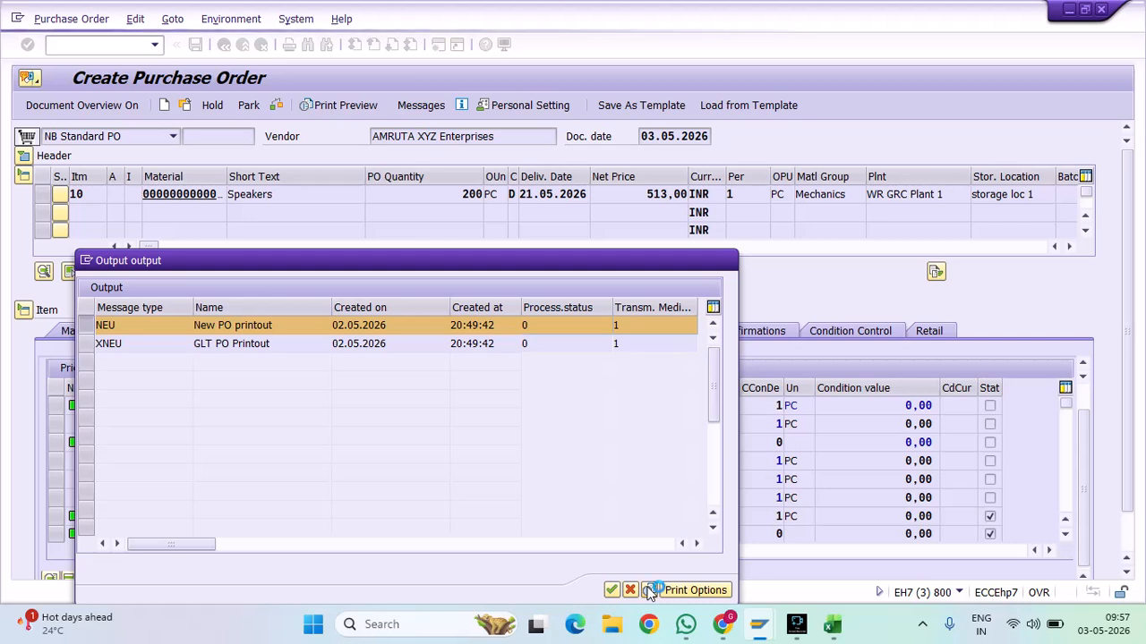
{"action": "left_click", "coordinate": [611, 590]}
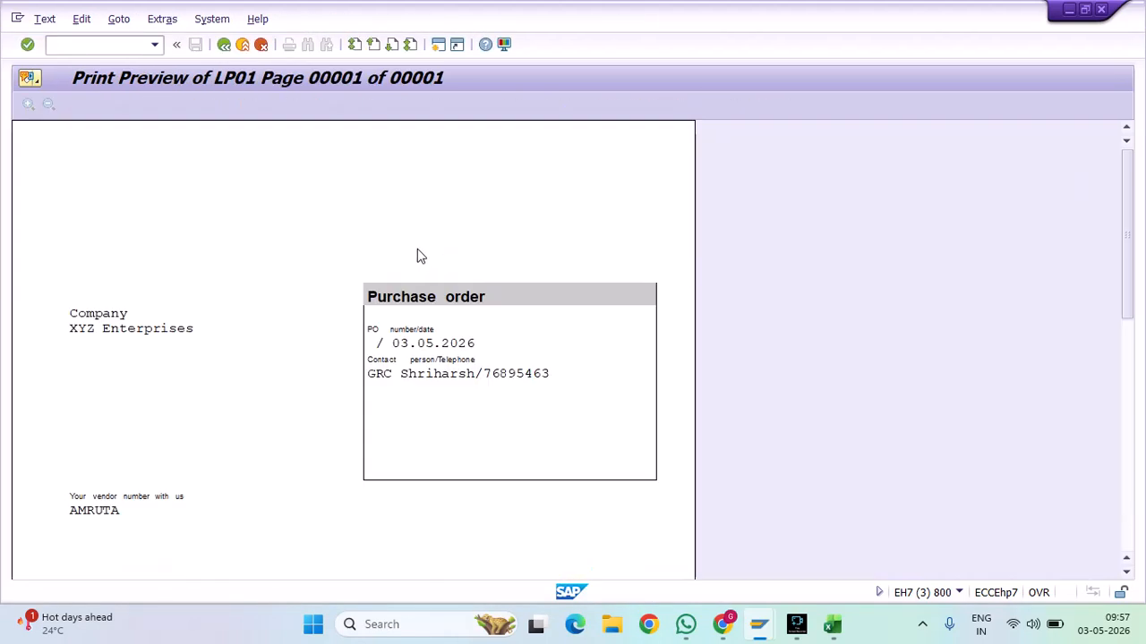
{"action": "scroll", "coordinate": [250, 240], "scroll_direction": "down", "scroll_amount": 3}
{"action": "scroll", "coordinate": [224, 240], "scroll_direction": "down", "scroll_amount": 5}
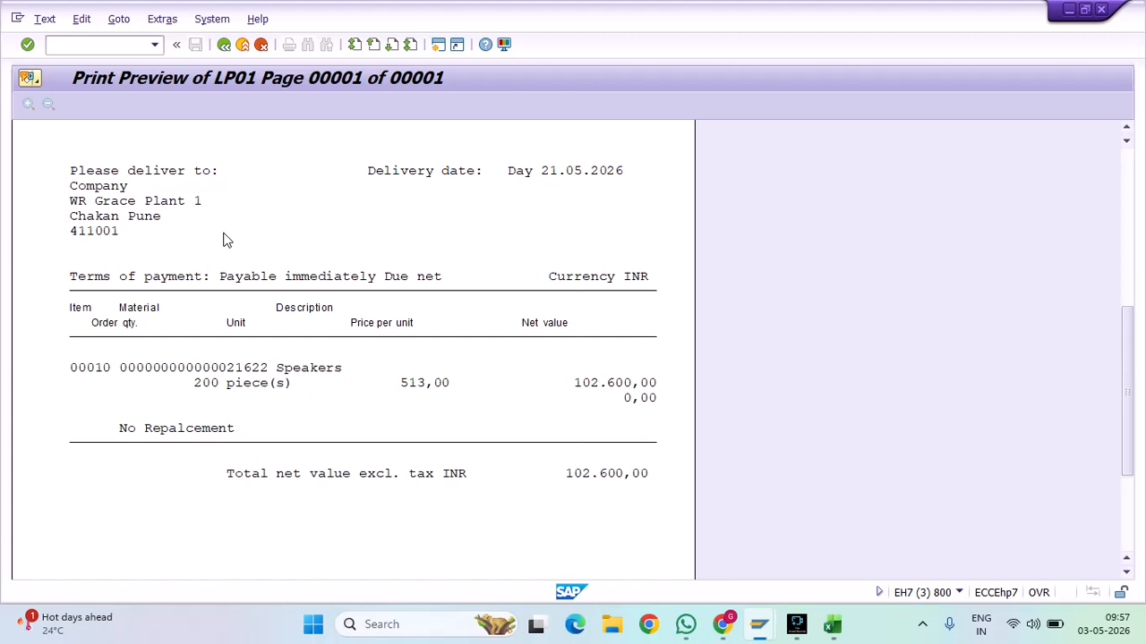
{"action": "scroll", "coordinate": [224, 240], "scroll_direction": "up", "scroll_amount": 4}
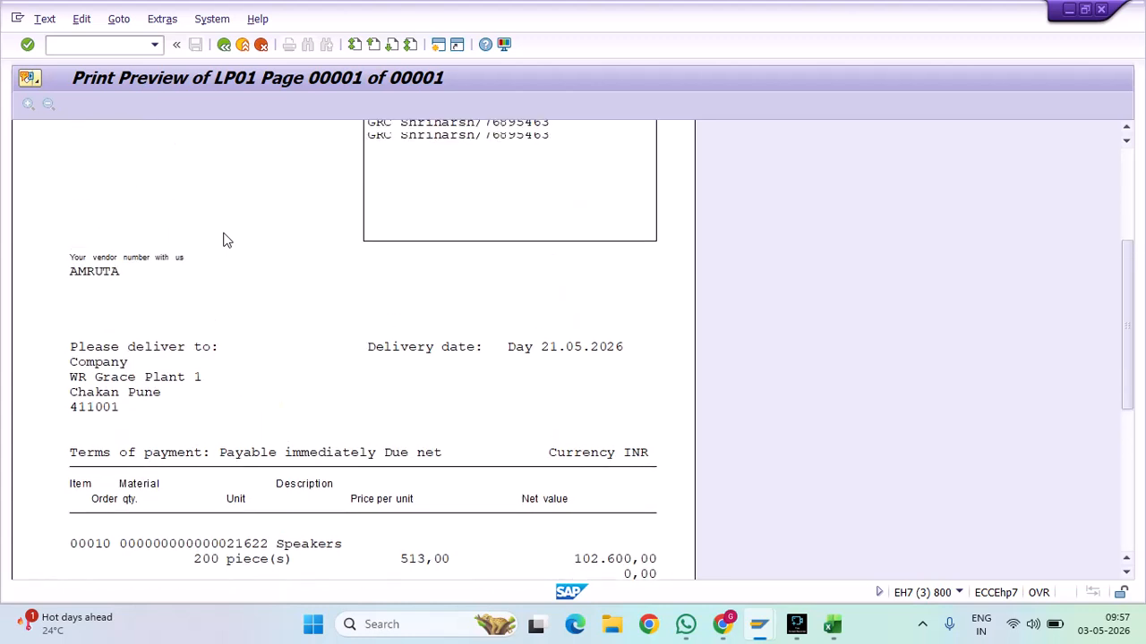
{"action": "scroll", "coordinate": [224, 240], "scroll_direction": "down", "scroll_amount": 1}
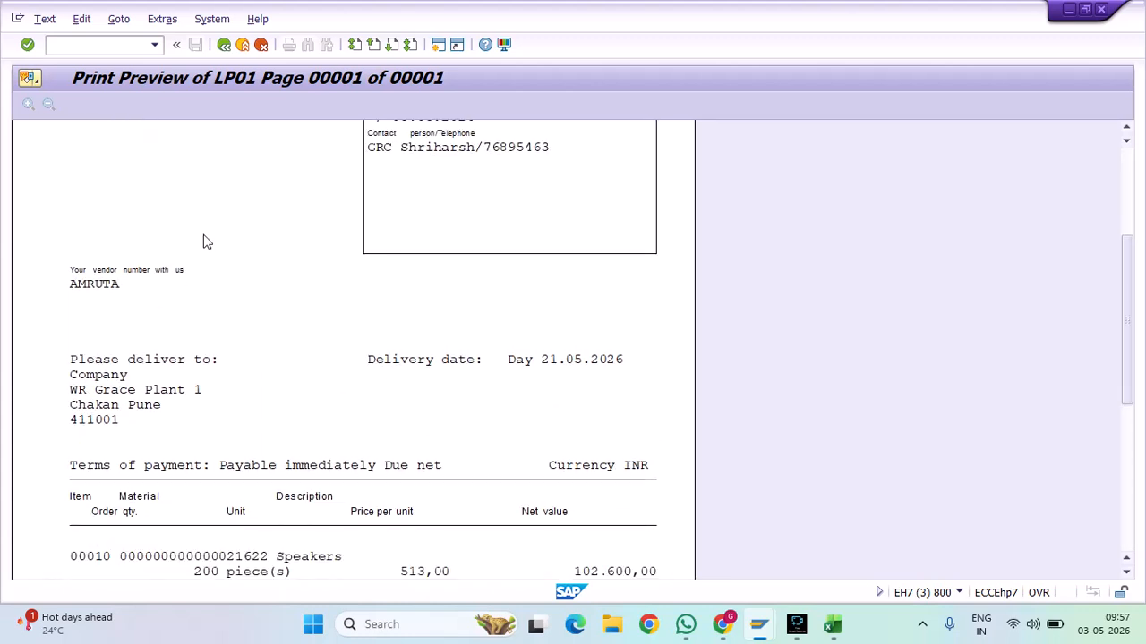
Close the print preview and the output list, and exit the purchase order without saving it
{"action": "left_click", "coordinate": [224, 43]}
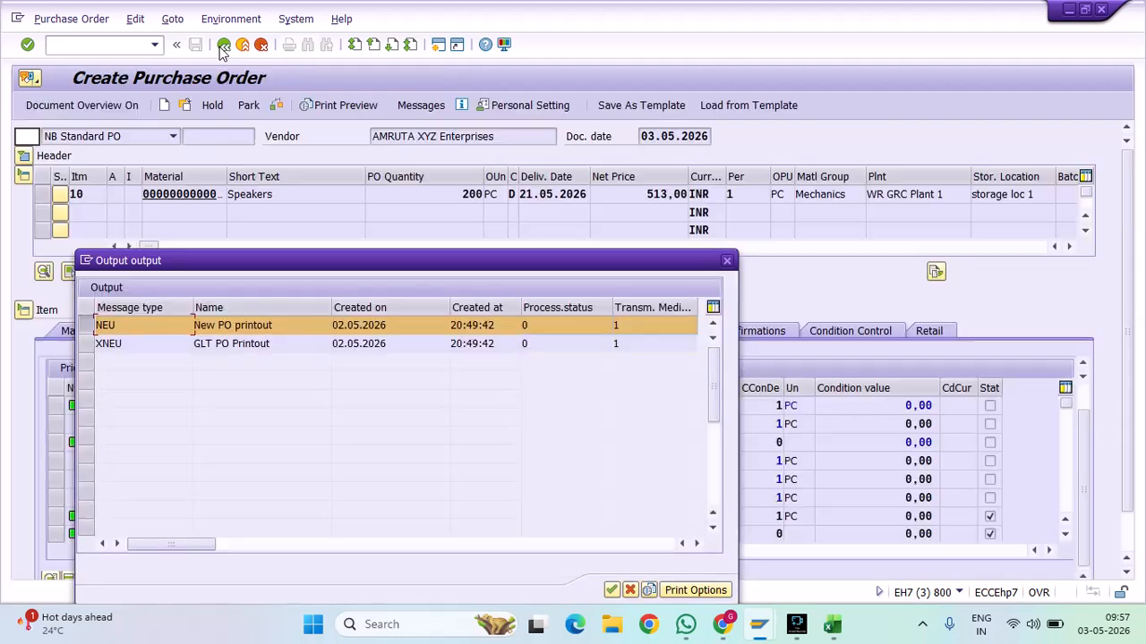
{"action": "left_click", "coordinate": [726, 261]}
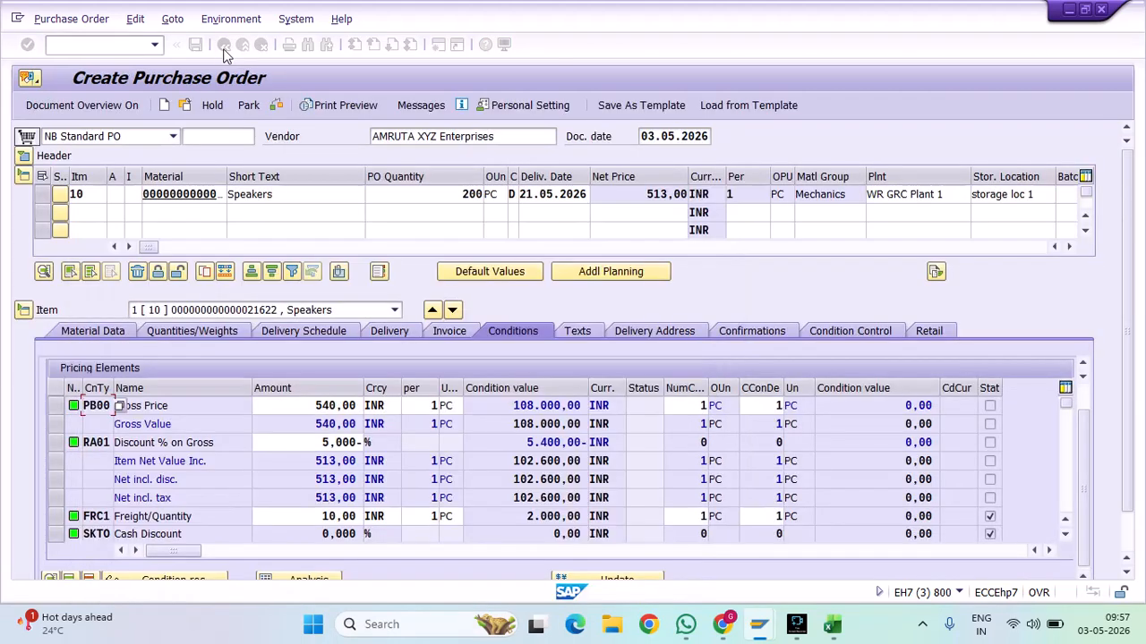
{"action": "left_click", "coordinate": [224, 44]}
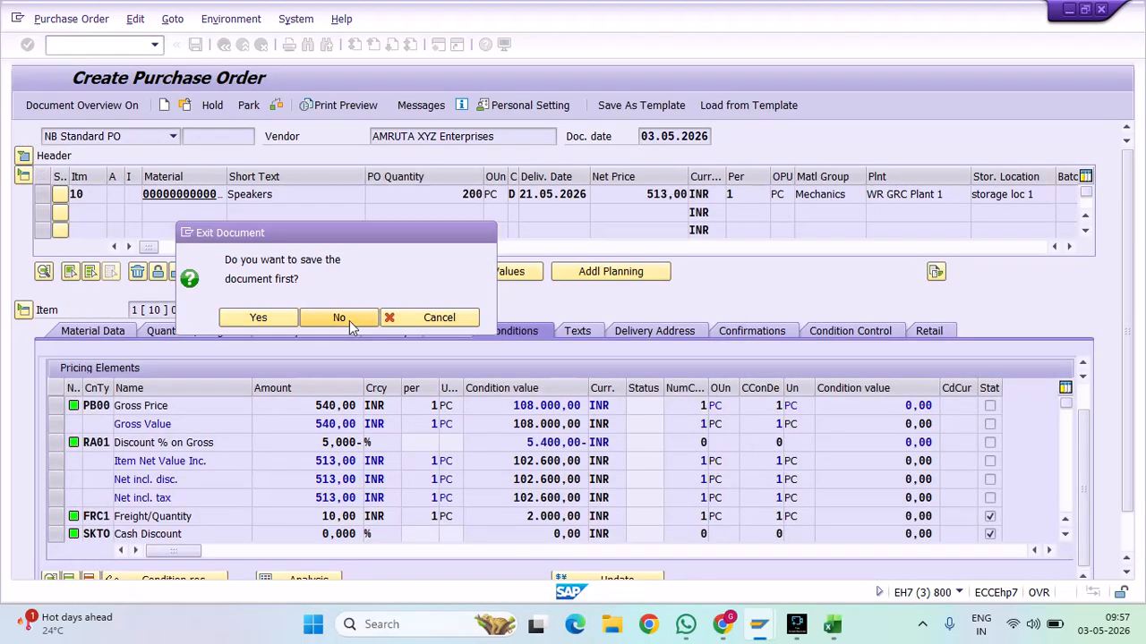
{"action": "left_click", "coordinate": [349, 321]}
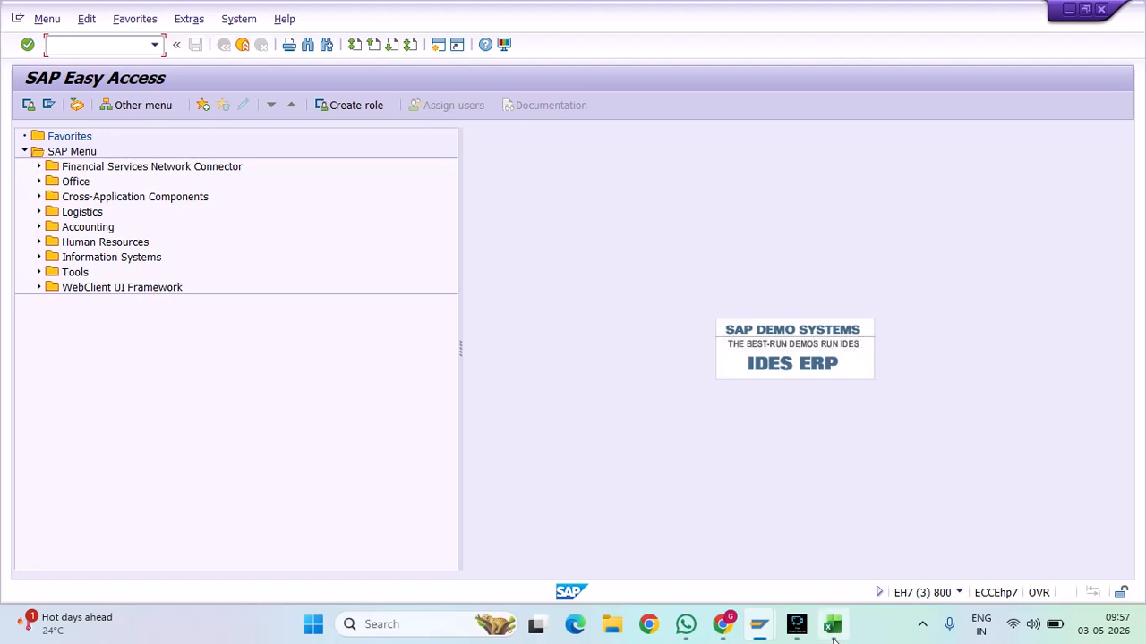
Switch to the MM workbook in Excel and go from the Info record notes to the source list heading on the Source List sheet
{"action": "mouse_move", "coordinate": [833, 638]}
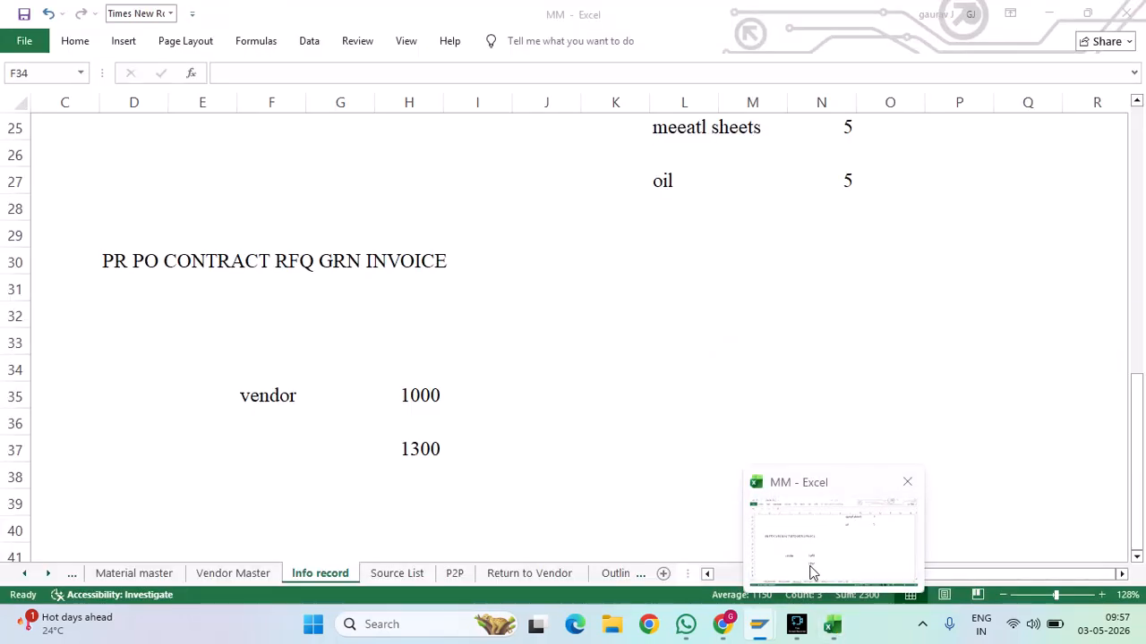
{"action": "left_click", "coordinate": [812, 573]}
{"action": "scroll", "coordinate": [420, 346], "scroll_direction": "up", "scroll_amount": 7}
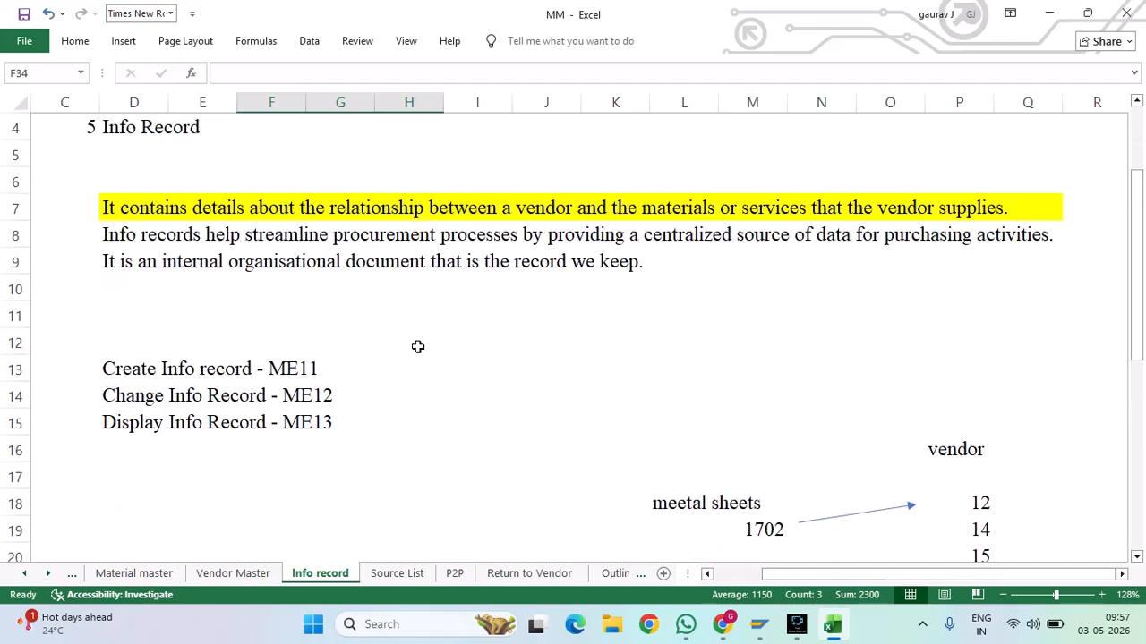
{"action": "scroll", "coordinate": [417, 347], "scroll_direction": "up", "scroll_amount": 1}
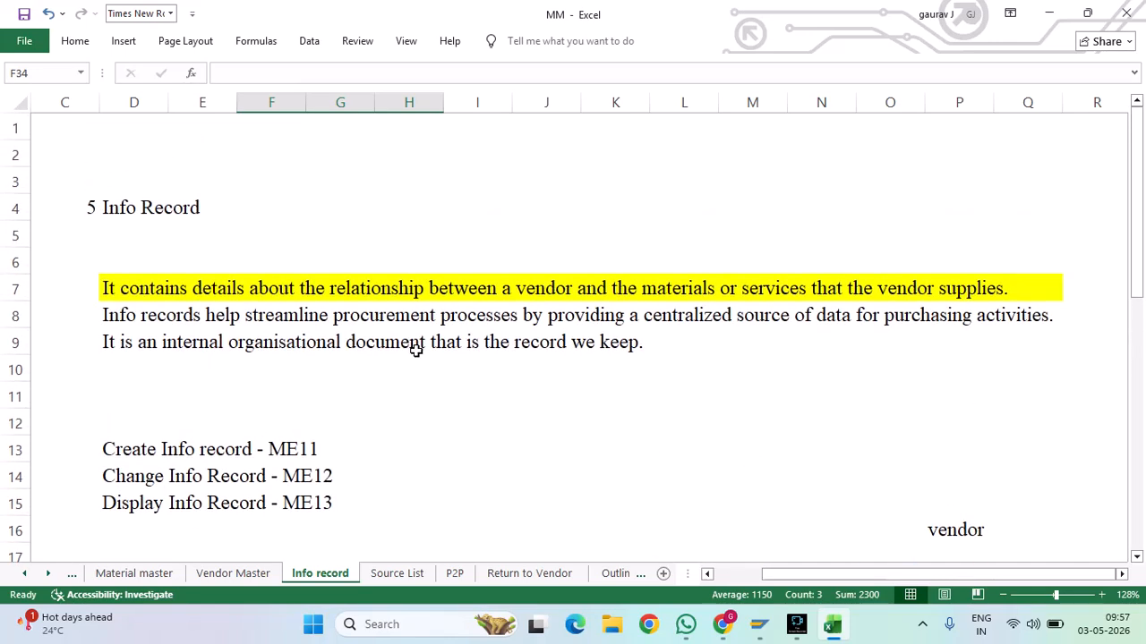
{"action": "left_click", "coordinate": [397, 574]}
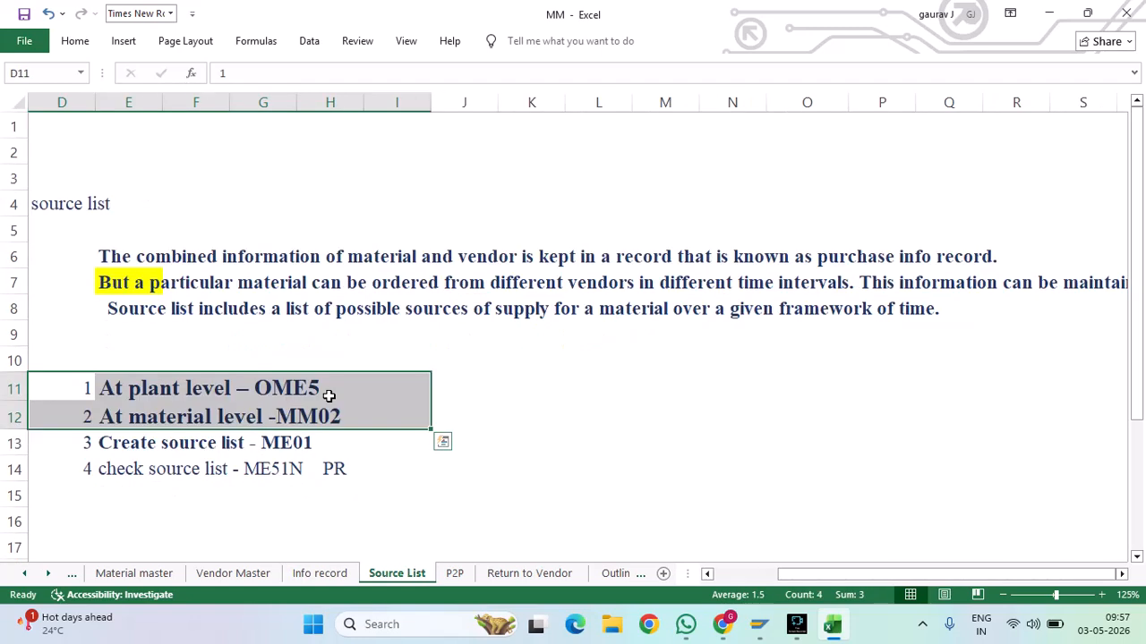
{"action": "left_click_drag", "start_coordinate": [35, 176], "coordinate": [115, 222]}
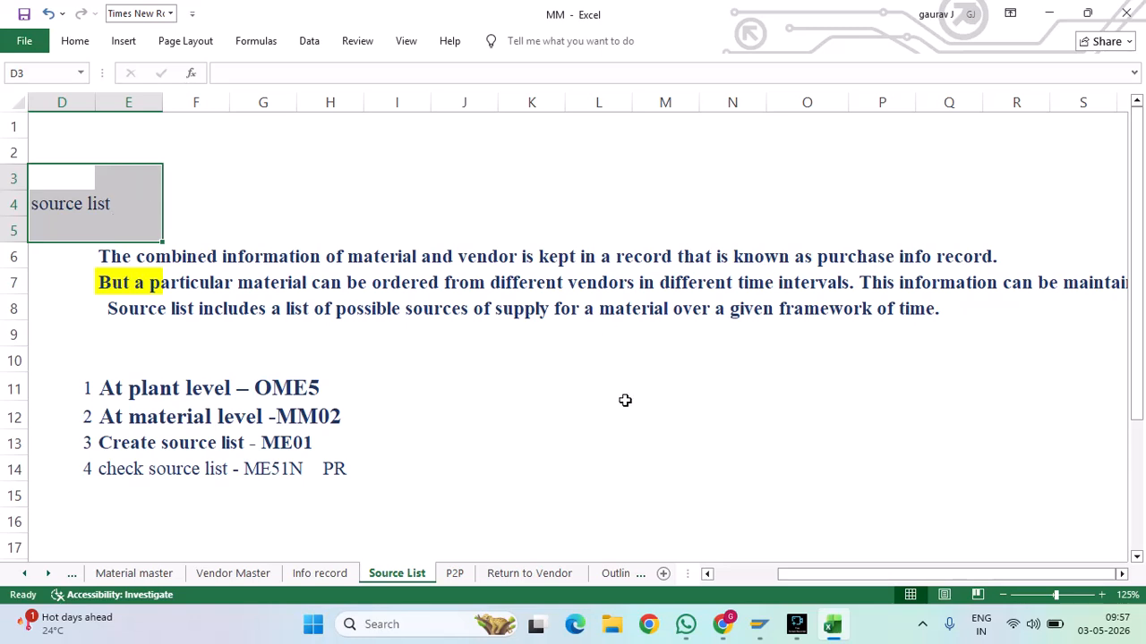
Examine the cement Block example, comparing material 1803 with its possible vendors 706, 707 and 855
{"action": "scroll", "coordinate": [167, 475], "scroll_direction": "down", "scroll_amount": 5}
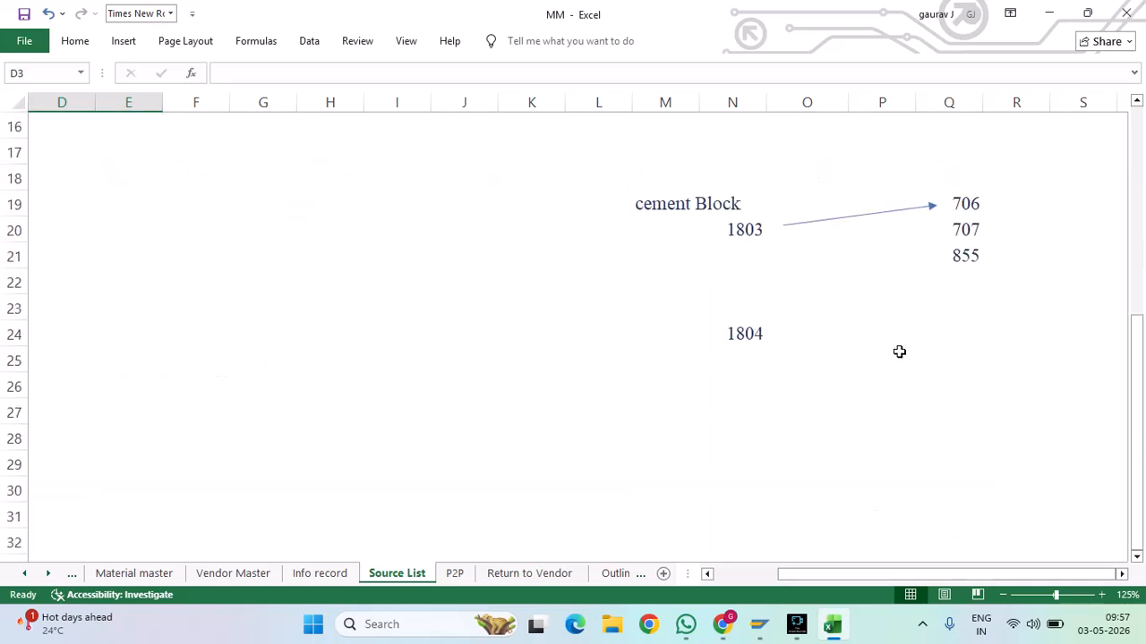
{"action": "left_click_drag", "start_coordinate": [644, 179], "coordinate": [786, 255]}
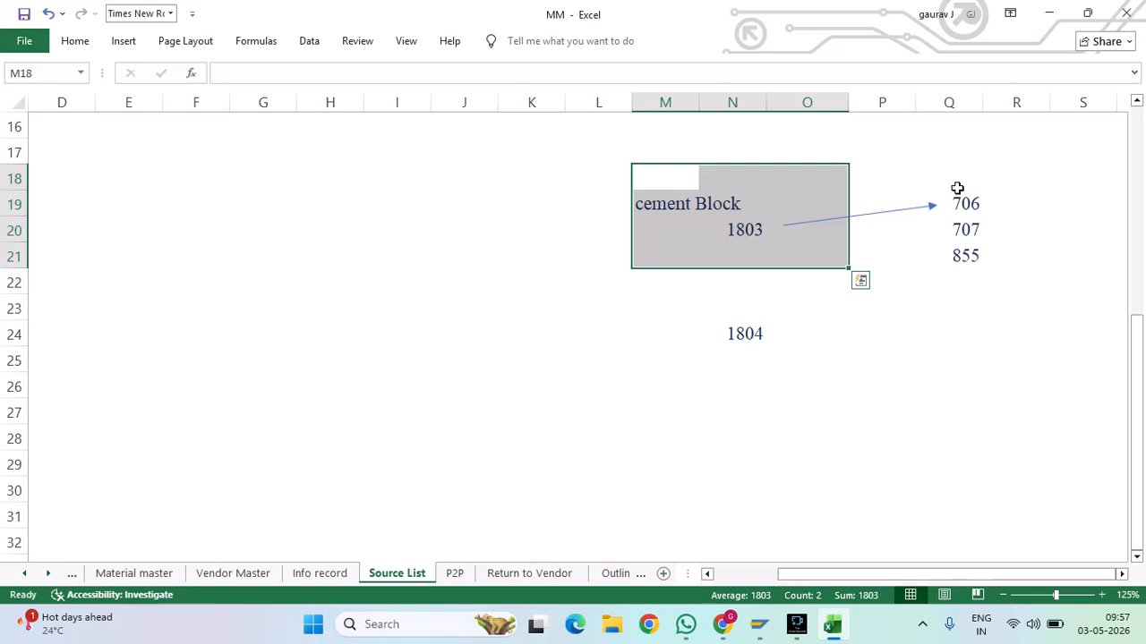
{"action": "left_click_drag", "start_coordinate": [957, 187], "coordinate": [1006, 353]}
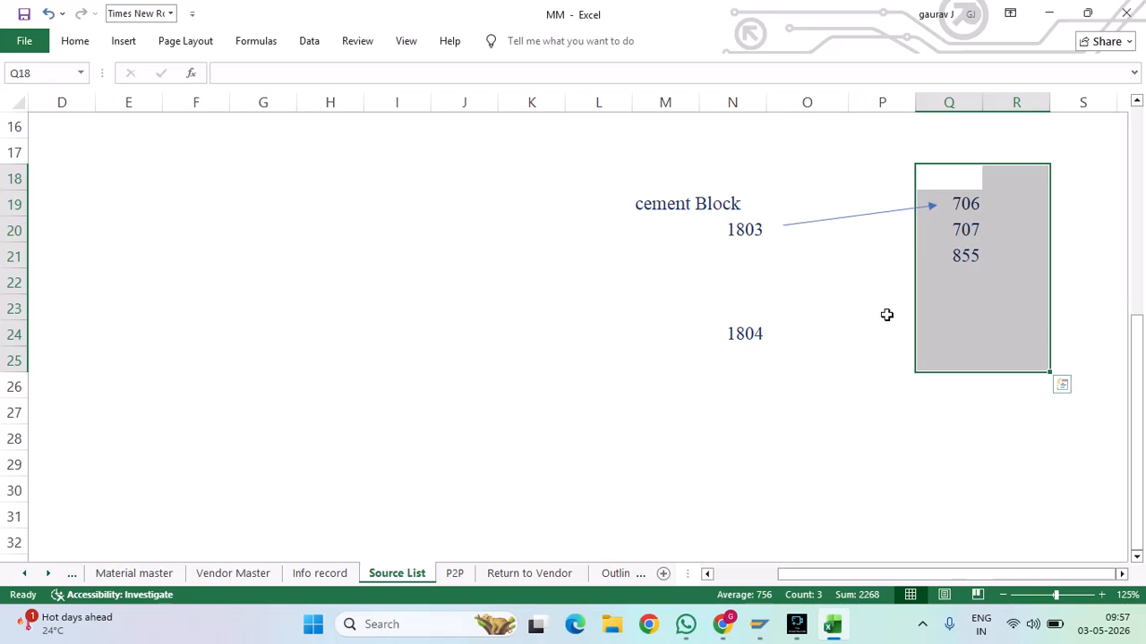
{"action": "left_click_drag", "start_coordinate": [648, 181], "coordinate": [732, 222]}
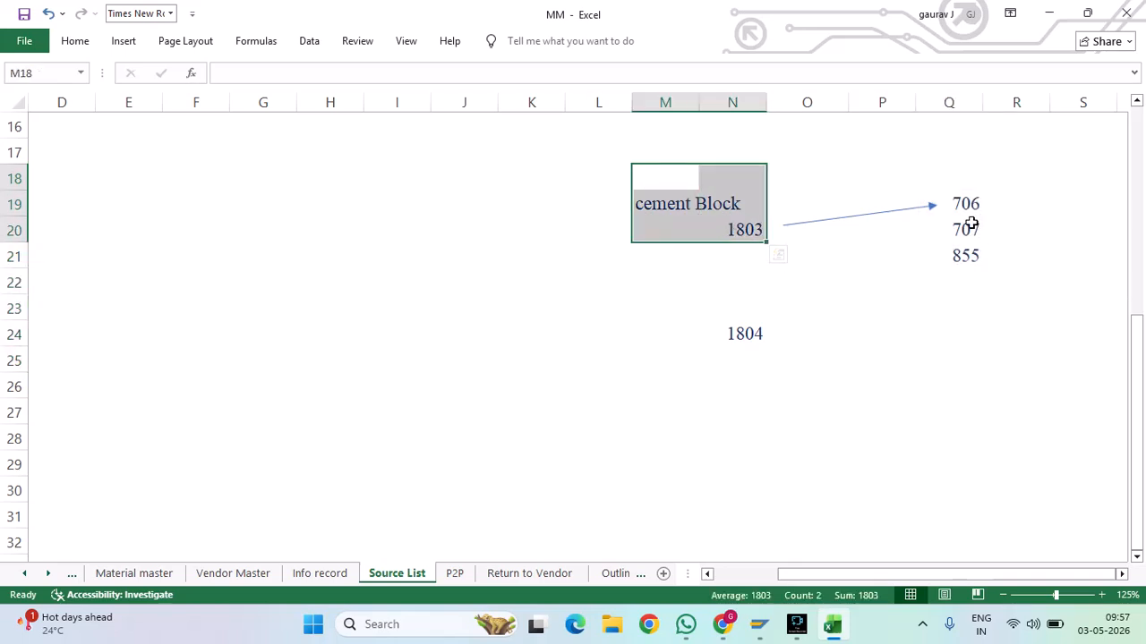
{"action": "left_click", "coordinate": [954, 203]}
{"action": "left_click_drag", "start_coordinate": [954, 203], "coordinate": [982, 311]}
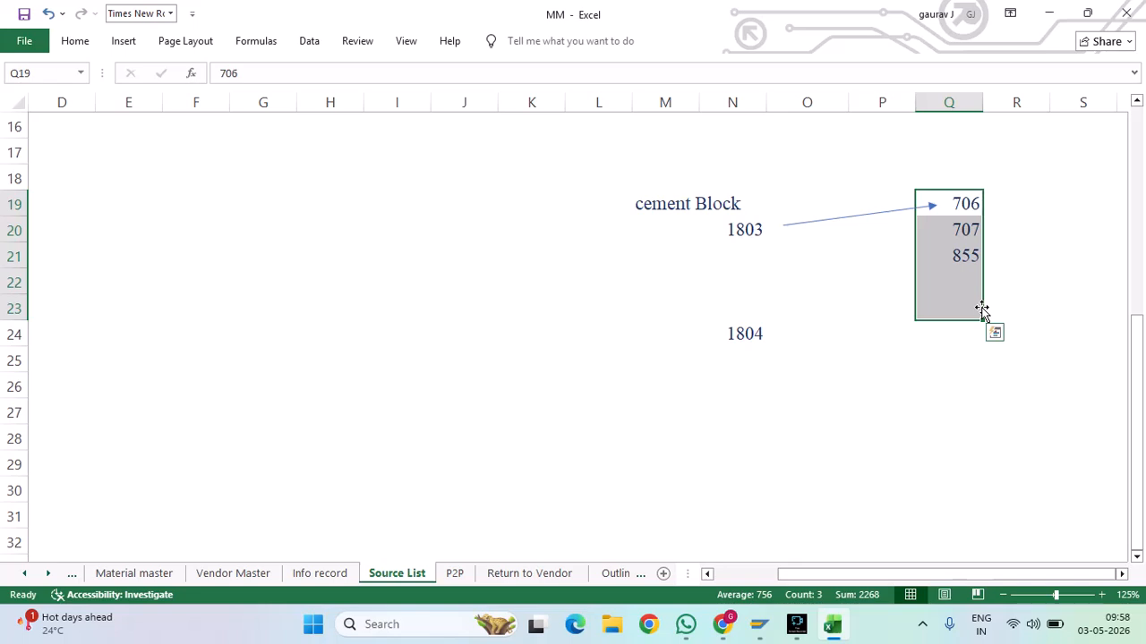
{"action": "left_click_drag", "start_coordinate": [629, 189], "coordinate": [764, 249]}
{"action": "left_click_drag", "start_coordinate": [952, 182], "coordinate": [996, 276]}
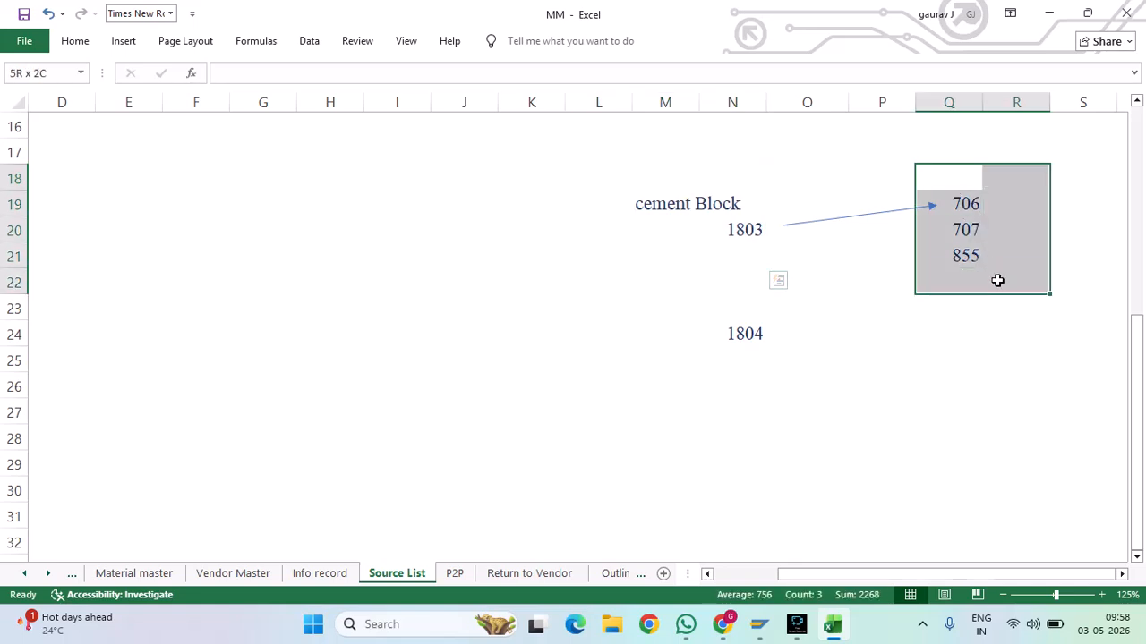
{"action": "left_click_drag", "start_coordinate": [996, 275], "coordinate": [997, 280]}
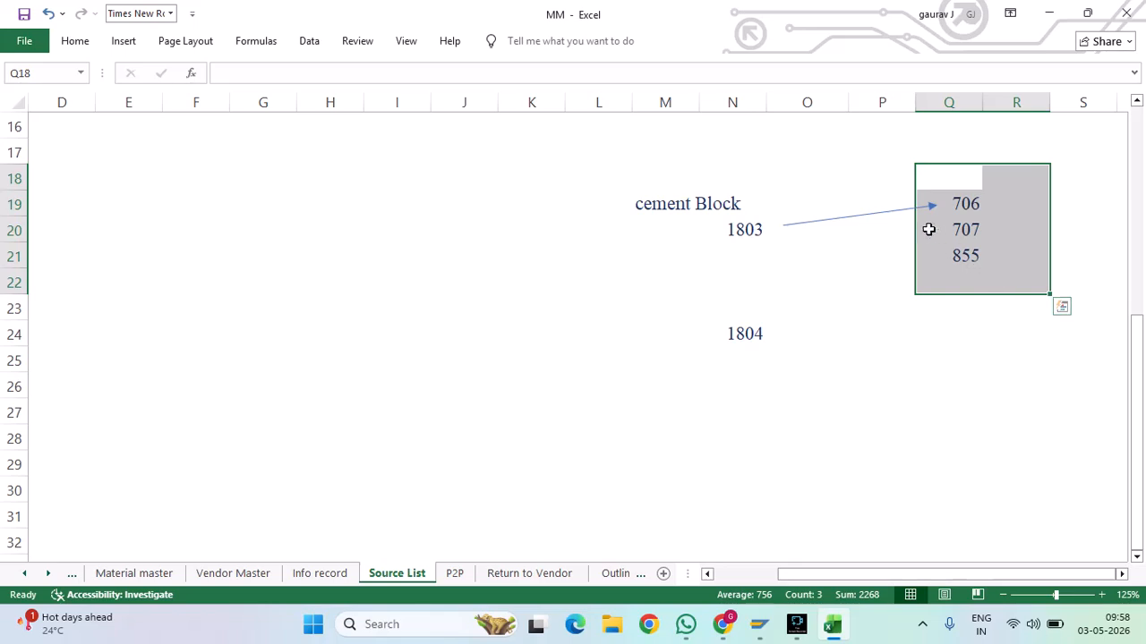
{"action": "left_click_drag", "start_coordinate": [946, 182], "coordinate": [994, 271]}
Read the source list definition in rows 7 and 8 about ordering a material from different vendors over time
{"action": "scroll", "coordinate": [364, 214], "scroll_direction": "up", "scroll_amount": 5}
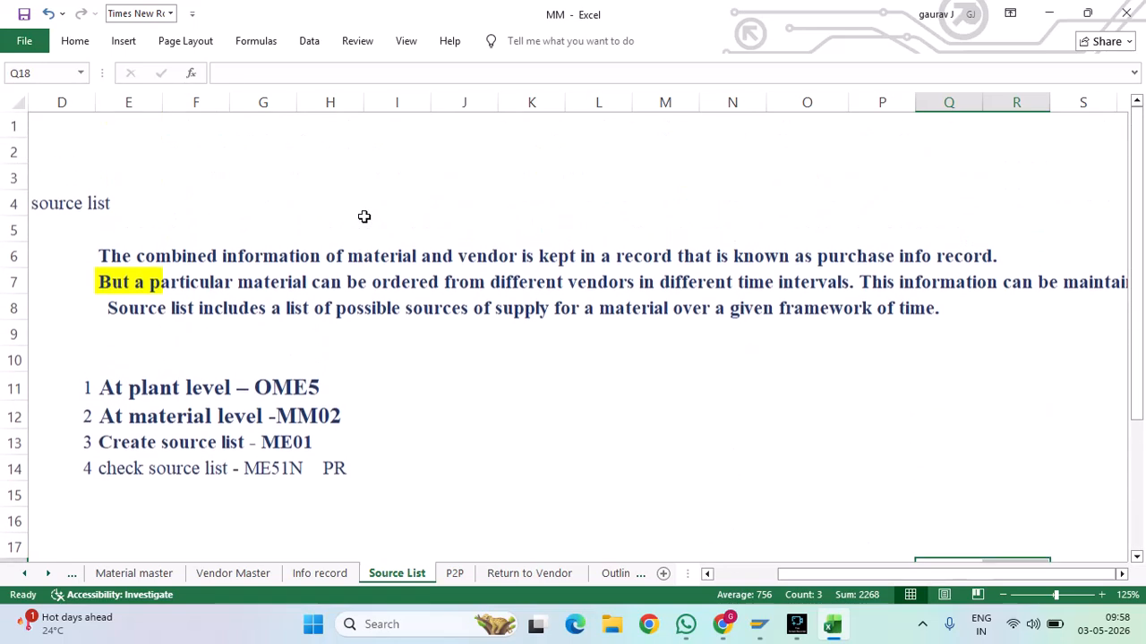
{"action": "left_click_drag", "start_coordinate": [165, 281], "coordinate": [817, 279]}
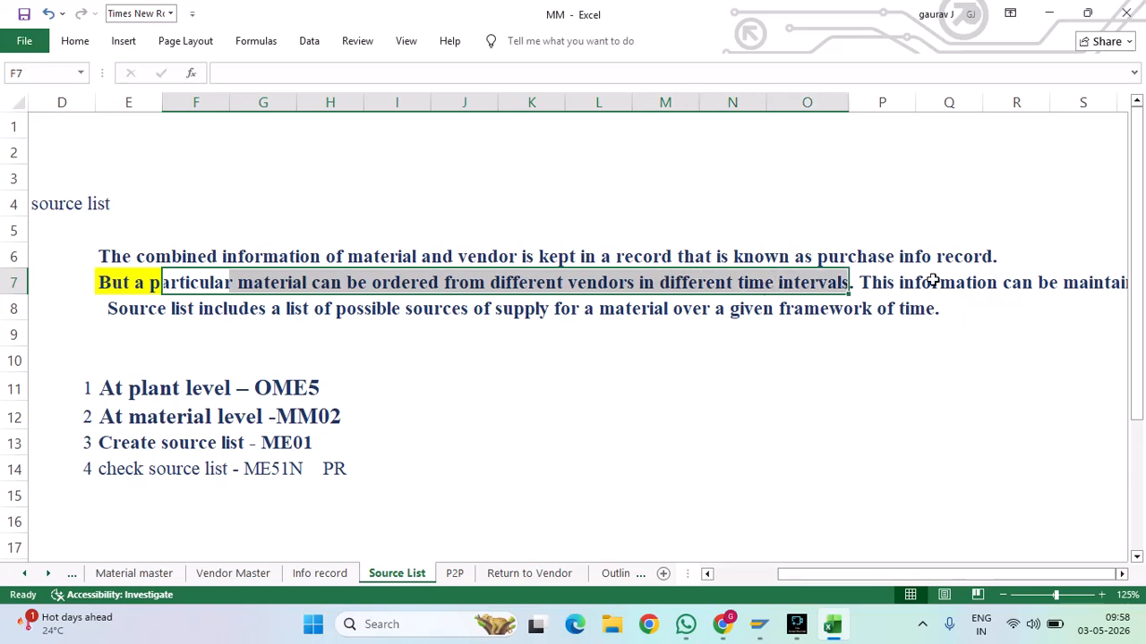
{"action": "left_click_drag", "start_coordinate": [897, 281], "coordinate": [1053, 283]}
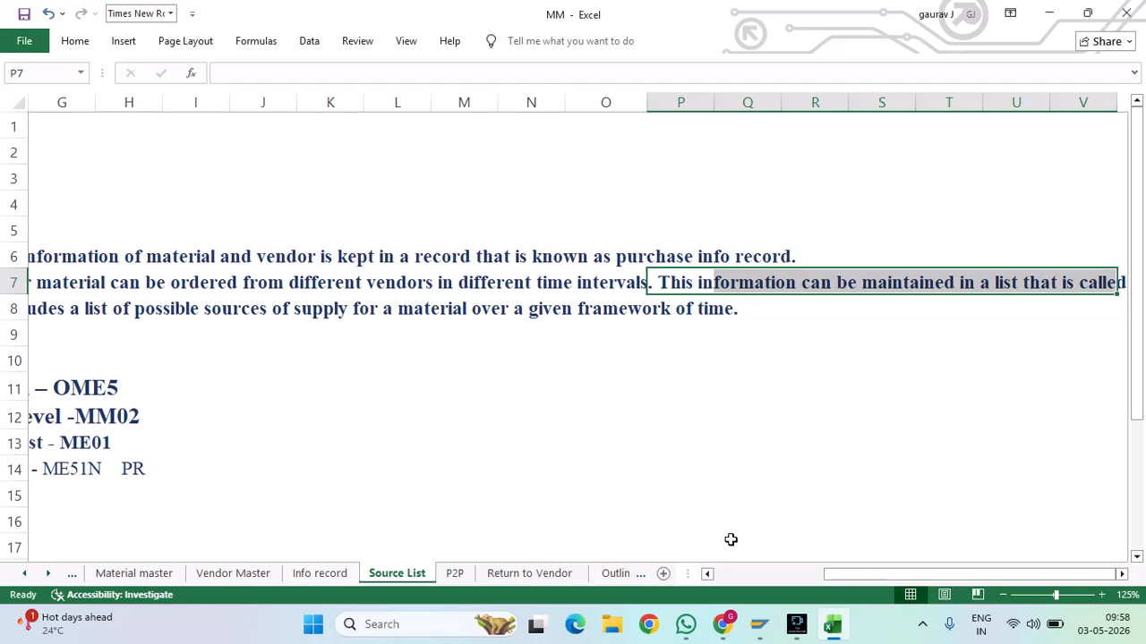
{"action": "left_click_drag", "start_coordinate": [859, 573], "coordinate": [806, 574]}
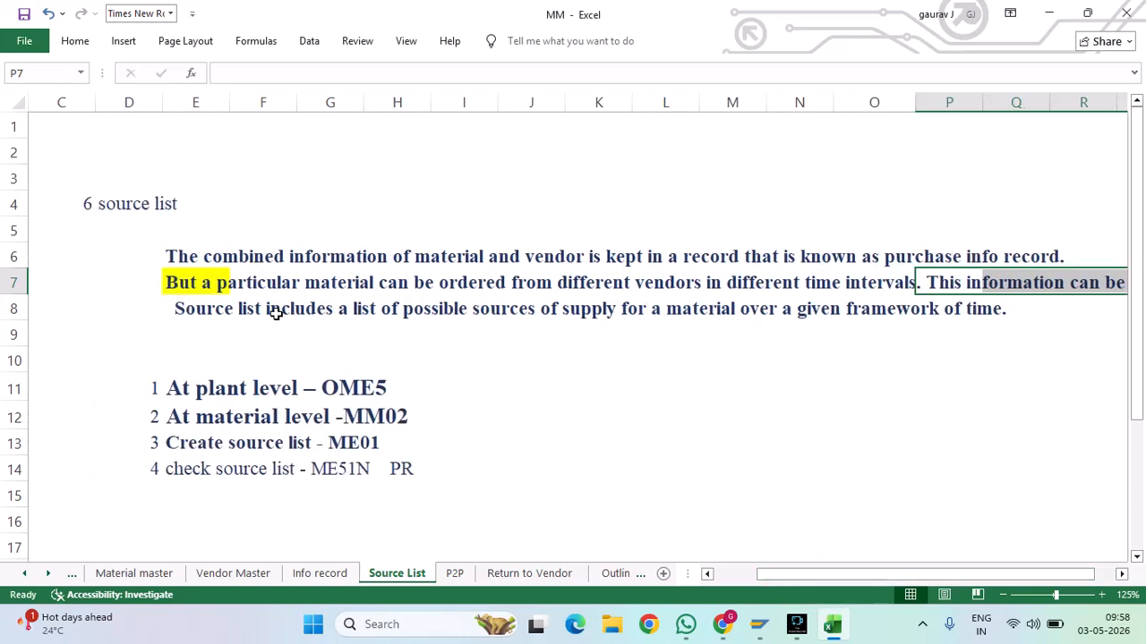
{"action": "left_click_drag", "start_coordinate": [276, 312], "coordinate": [997, 312]}
Enter fix in cell R19, next to vendor 706 in the cement Block example
{"action": "scroll", "coordinate": [677, 376], "scroll_direction": "down", "scroll_amount": 4}
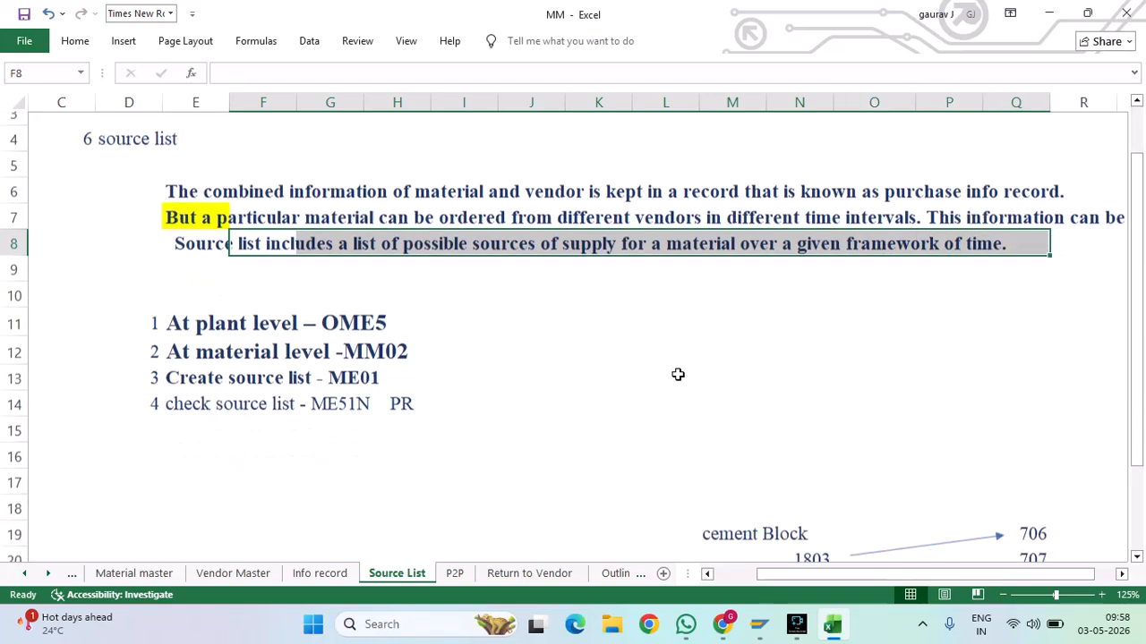
{"action": "left_click", "coordinate": [830, 307]}
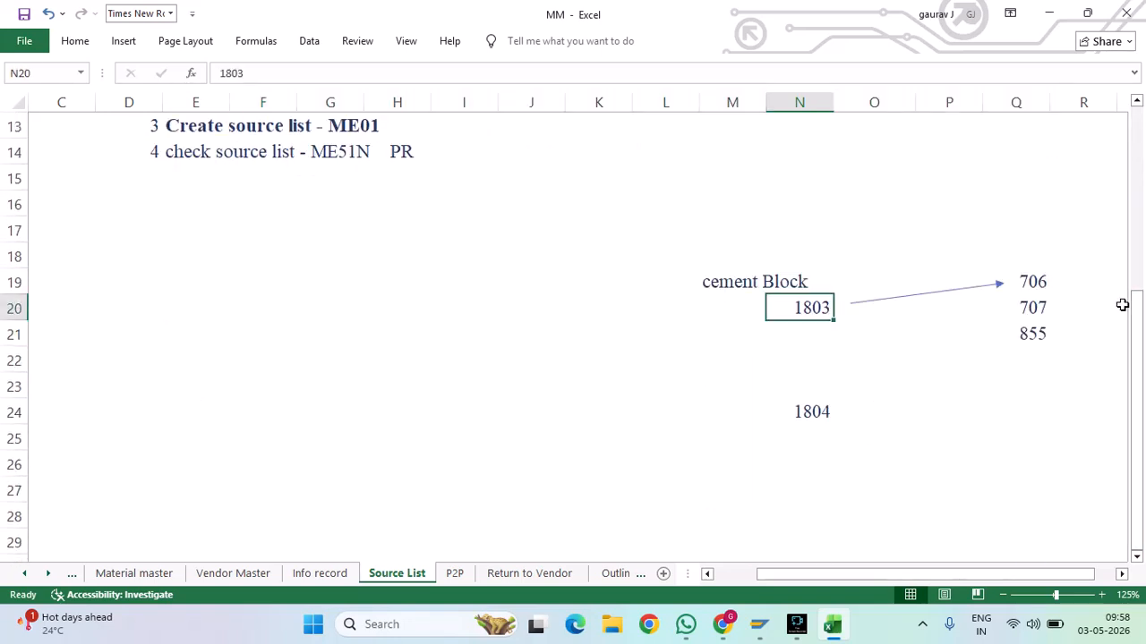
{"action": "left_click", "coordinate": [1027, 286]}
{"action": "left_click", "coordinate": [1081, 279]}
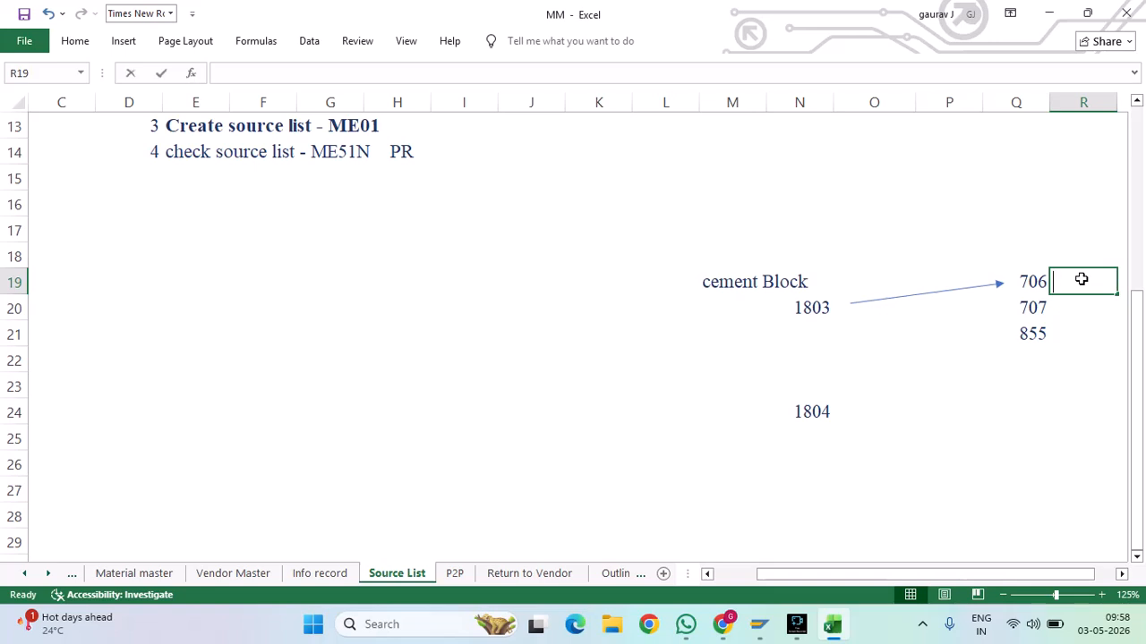
{"action": "type", "text": "fix"}
{"action": "left_click", "coordinate": [947, 370]}
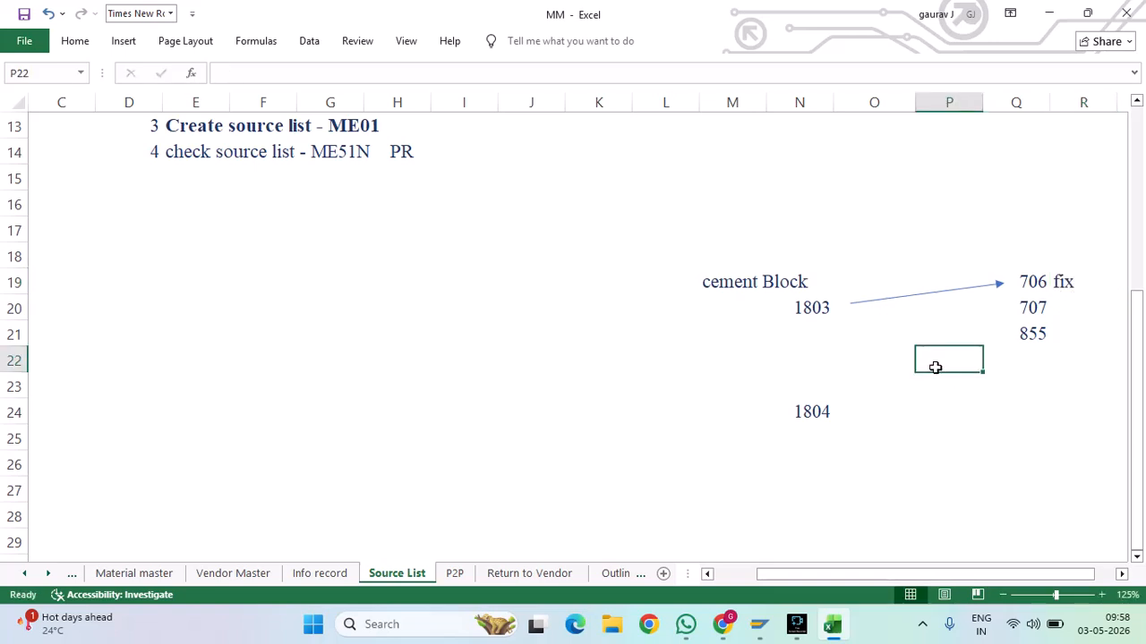
Review how material 1803 relates to vendor 706 and its fix entry in row 19
{"action": "left_click", "coordinate": [831, 300]}
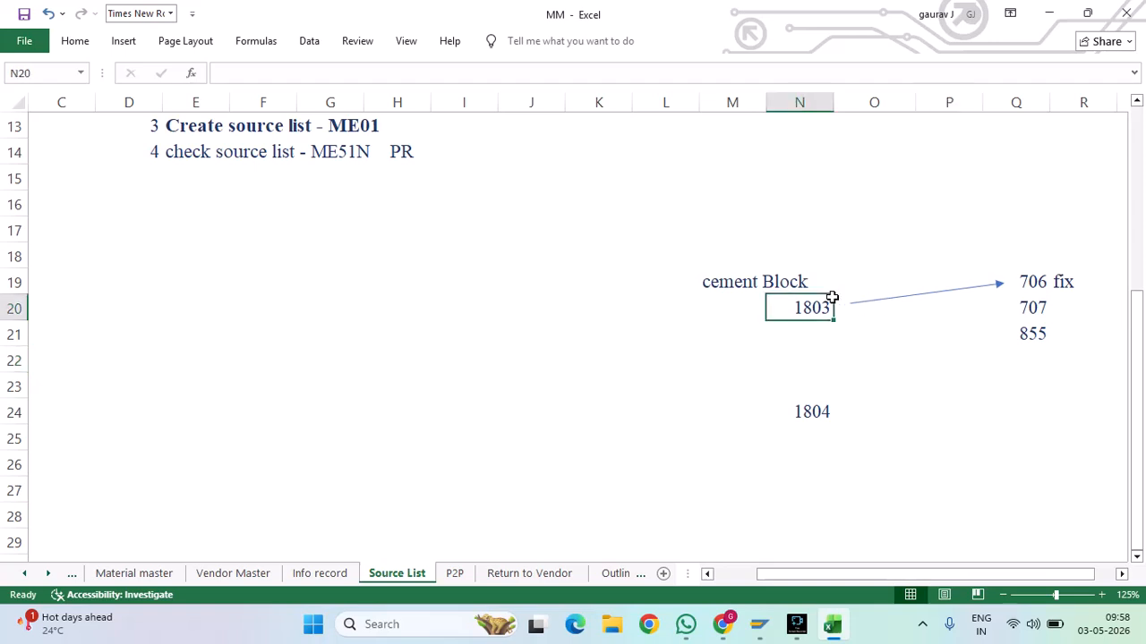
{"action": "left_click", "coordinate": [1029, 281]}
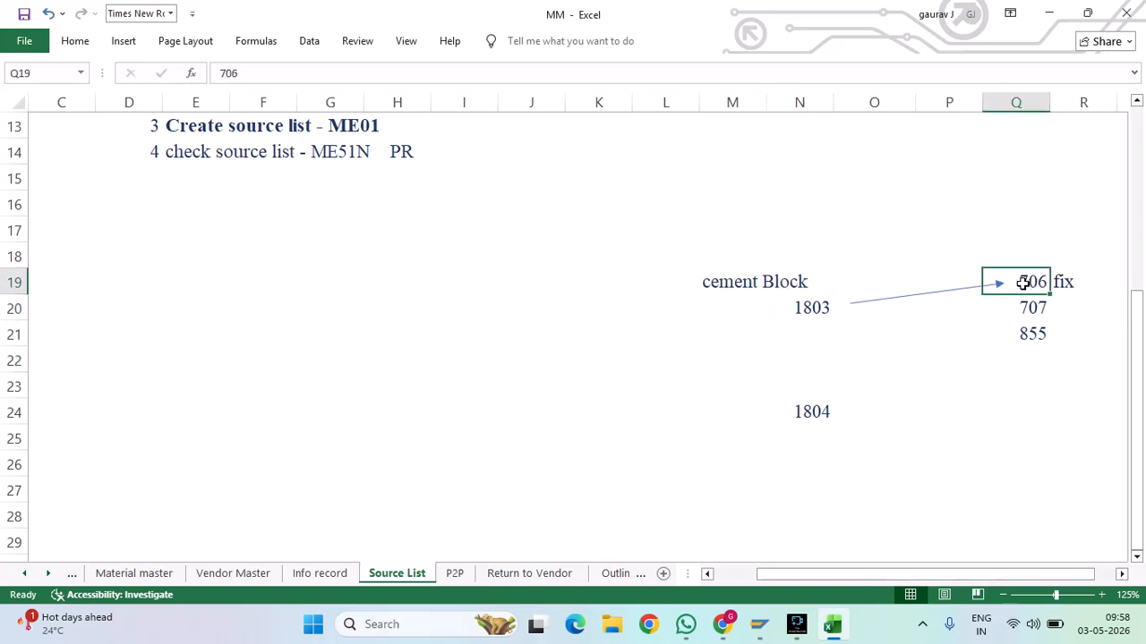
{"action": "left_click", "coordinate": [808, 299]}
{"action": "left_click", "coordinate": [1057, 282]}
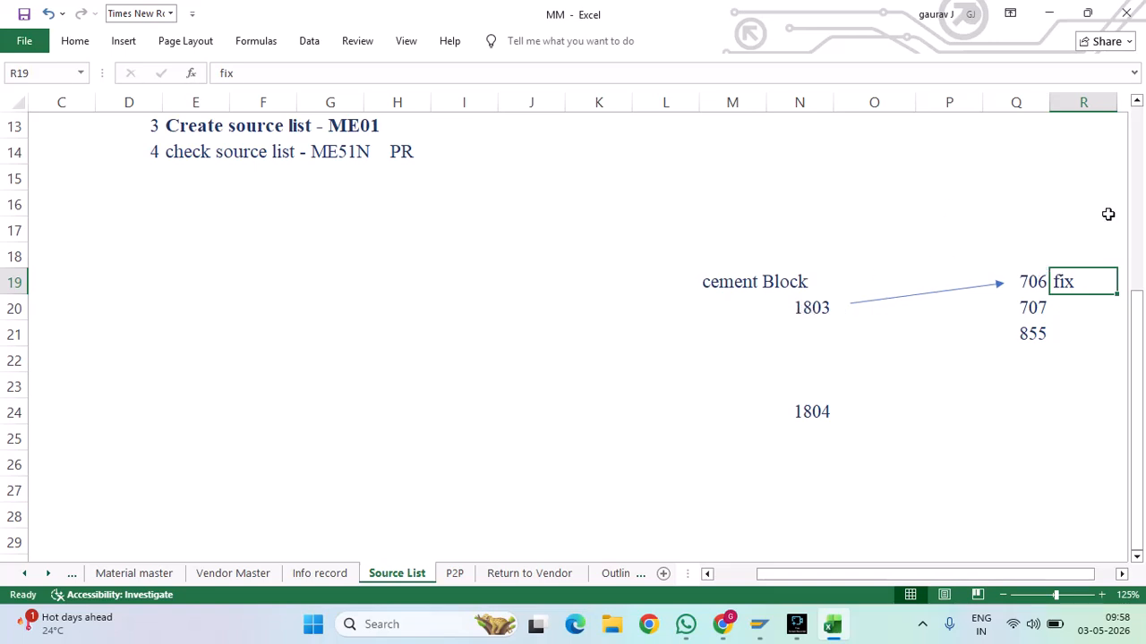
{"action": "left_click_drag", "start_coordinate": [1023, 273], "coordinate": [1063, 276]}
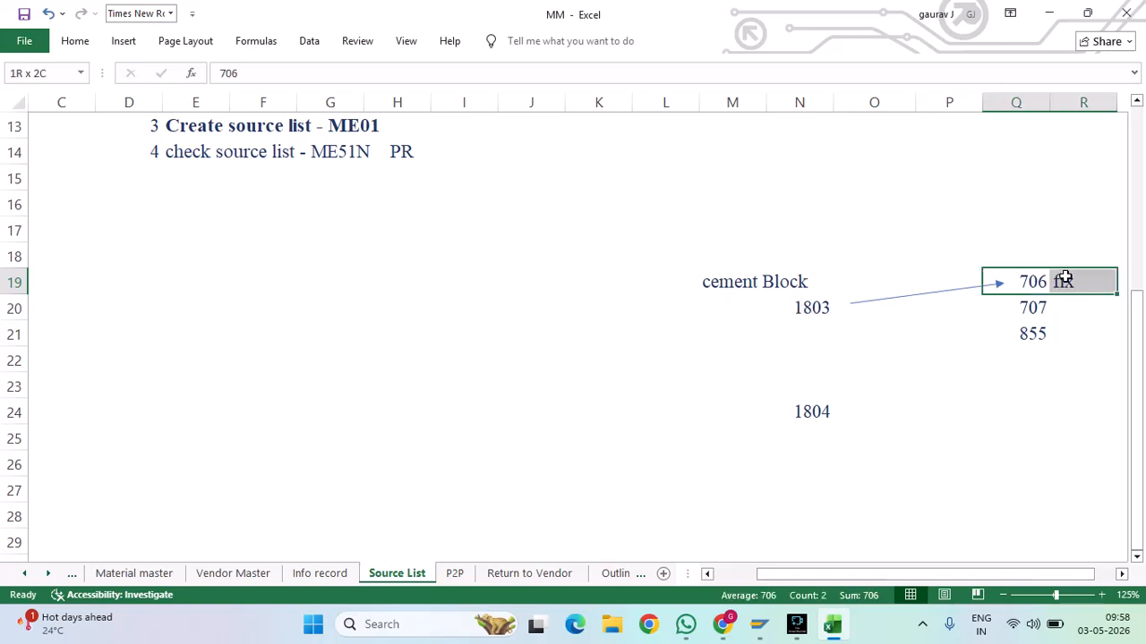
Compare fixed vendor 706 with the alternative vendors 707 and 855 for material 1803 in the cement Block example
{"action": "left_click", "coordinate": [822, 310]}
{"action": "left_click_drag", "start_coordinate": [1041, 307], "coordinate": [1050, 382]}
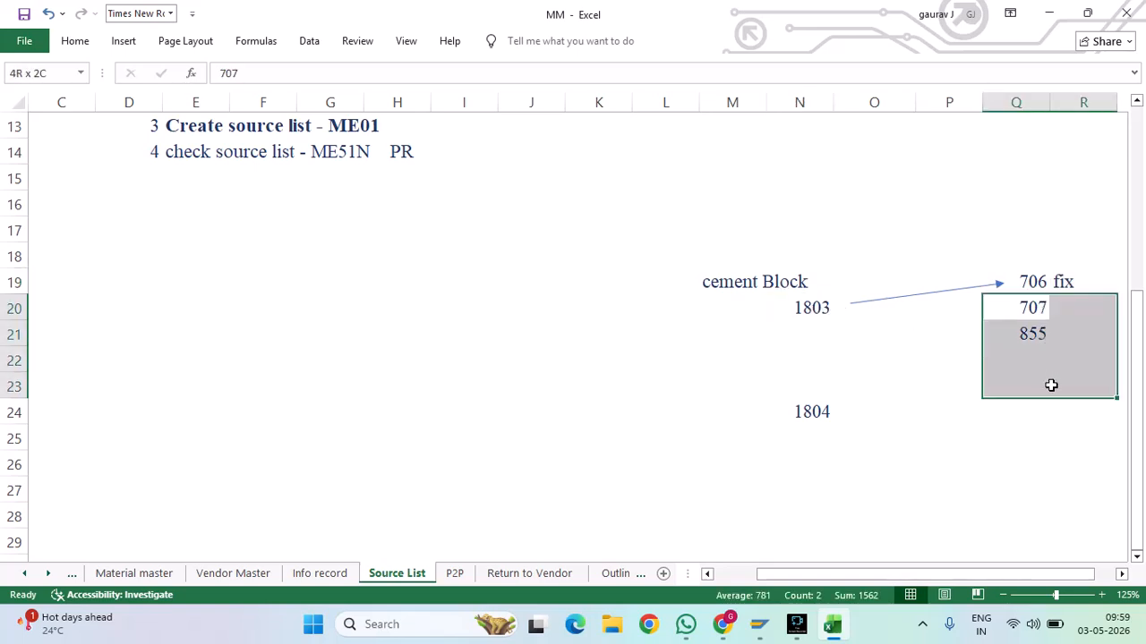
{"action": "left_click_drag", "start_coordinate": [979, 245], "coordinate": [1079, 389]}
{"action": "left_click", "coordinate": [1033, 313]}
{"action": "left_click", "coordinate": [1034, 334]}
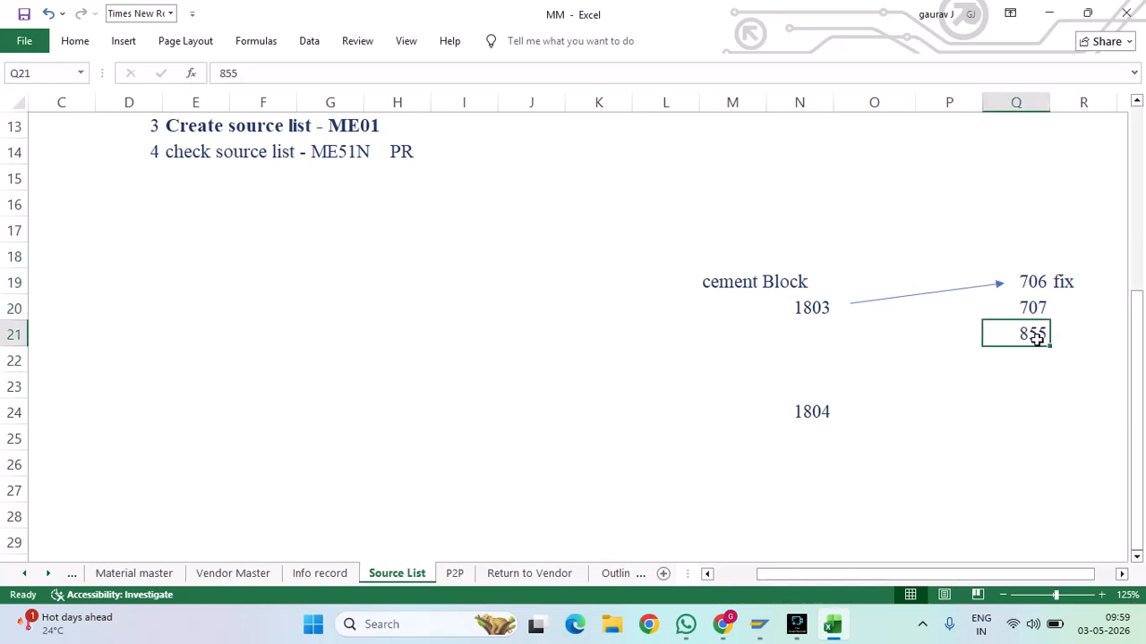
{"action": "left_click", "coordinate": [1036, 358]}
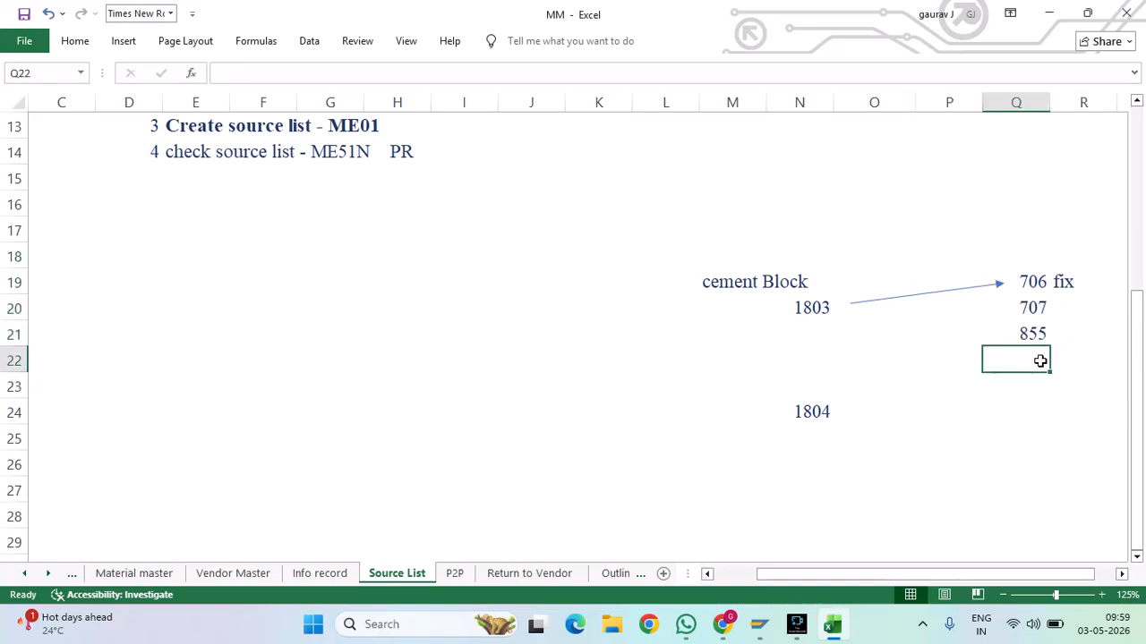
{"action": "left_click_drag", "start_coordinate": [928, 230], "coordinate": [1081, 350]}
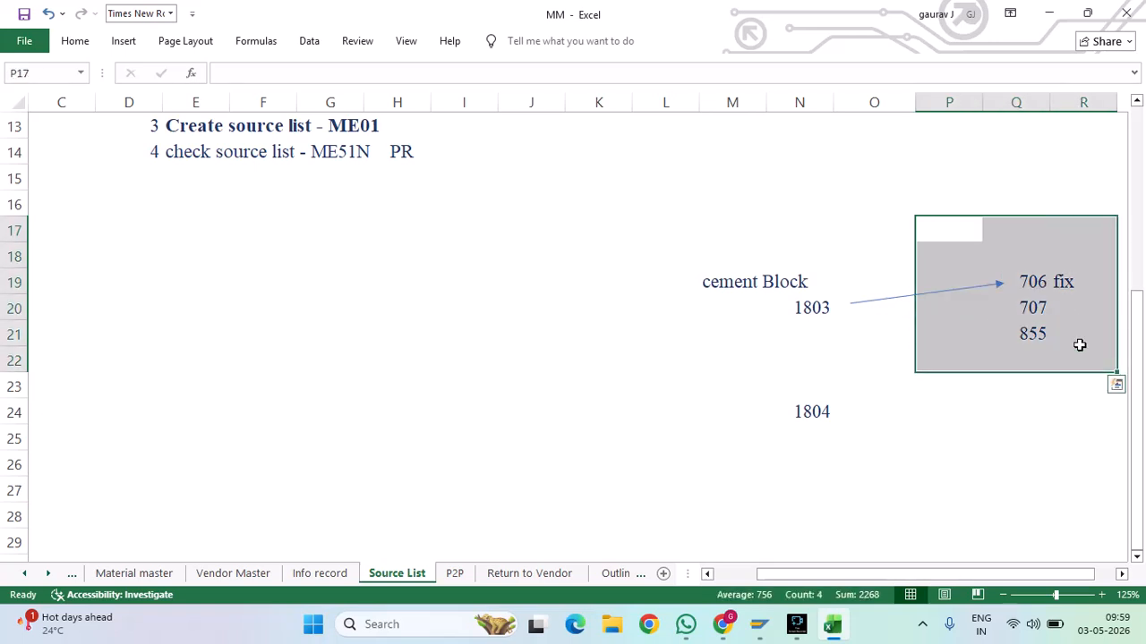
{"action": "left_click_drag", "start_coordinate": [992, 255], "coordinate": [1066, 353]}
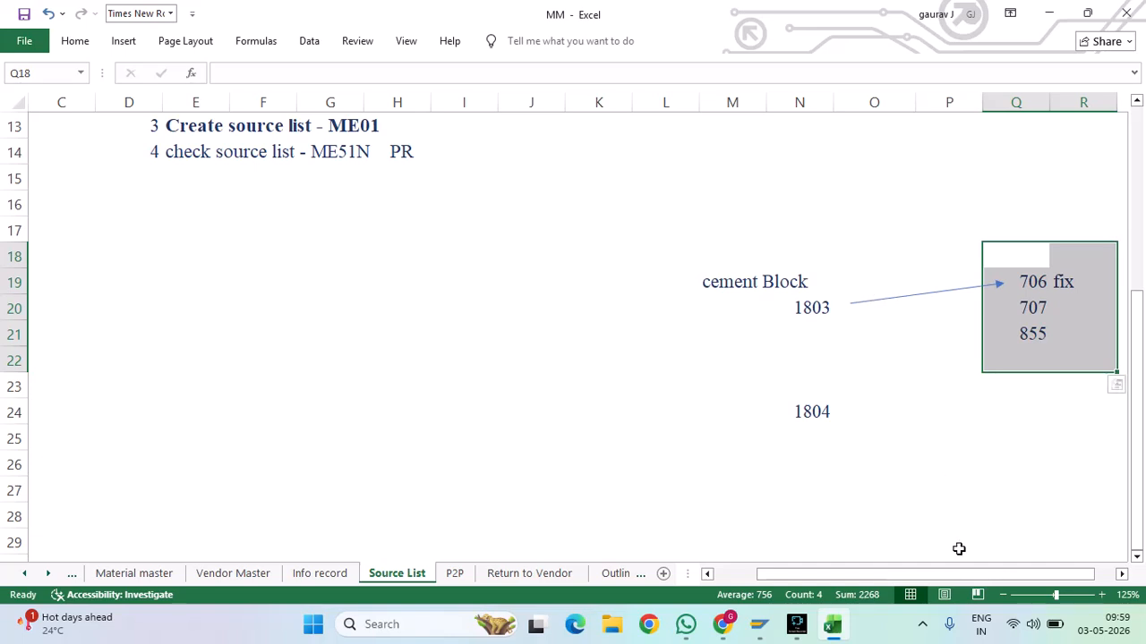
{"action": "left_click_drag", "start_coordinate": [971, 575], "coordinate": [992, 574]}
{"action": "left_click_drag", "start_coordinate": [870, 247], "coordinate": [1033, 356]}
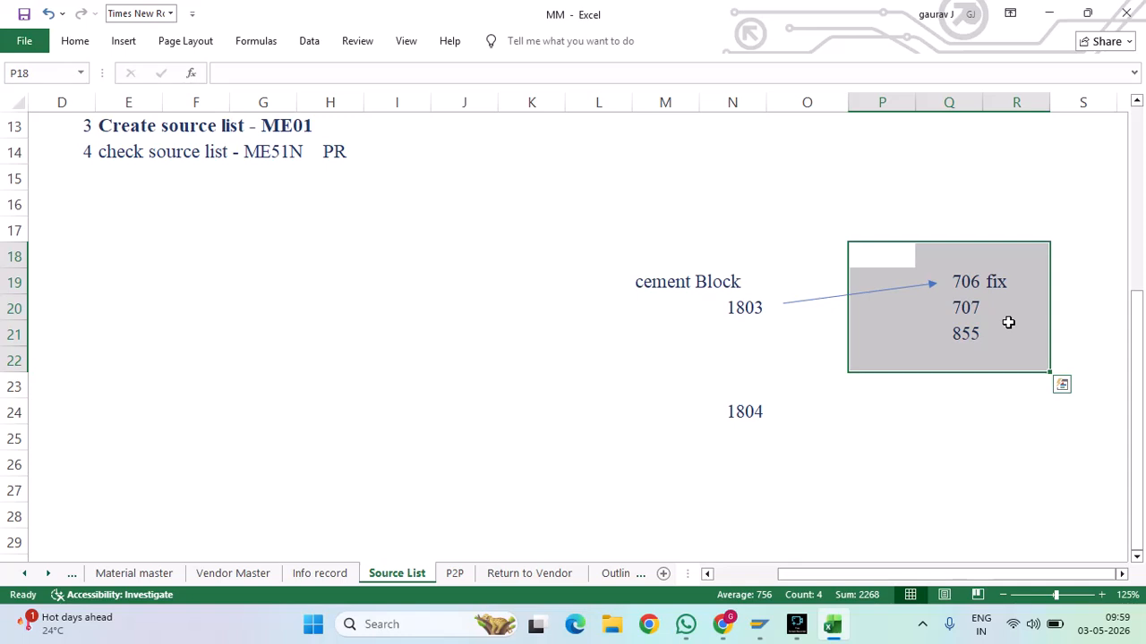
{"action": "left_click_drag", "start_coordinate": [940, 310], "coordinate": [1018, 307]}
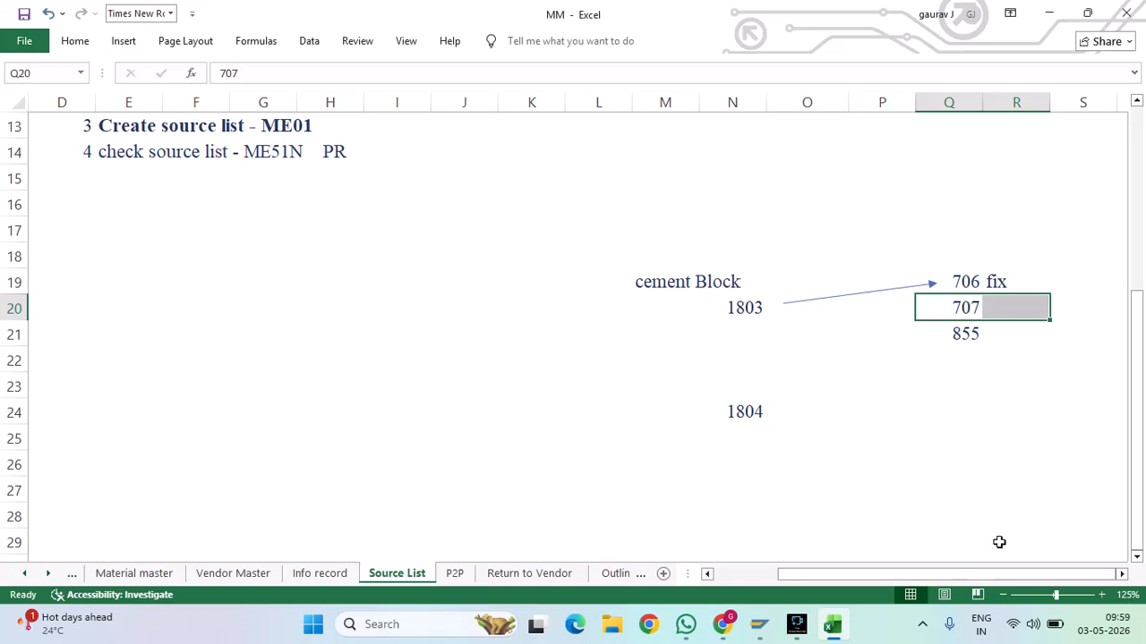
Review the source list procedure in rows 11 and 12, covering plant level OME5 and material level MM02
{"action": "left_click_drag", "start_coordinate": [940, 574], "coordinate": [869, 576]}
{"action": "scroll", "coordinate": [508, 346], "scroll_direction": "up", "scroll_amount": 2}
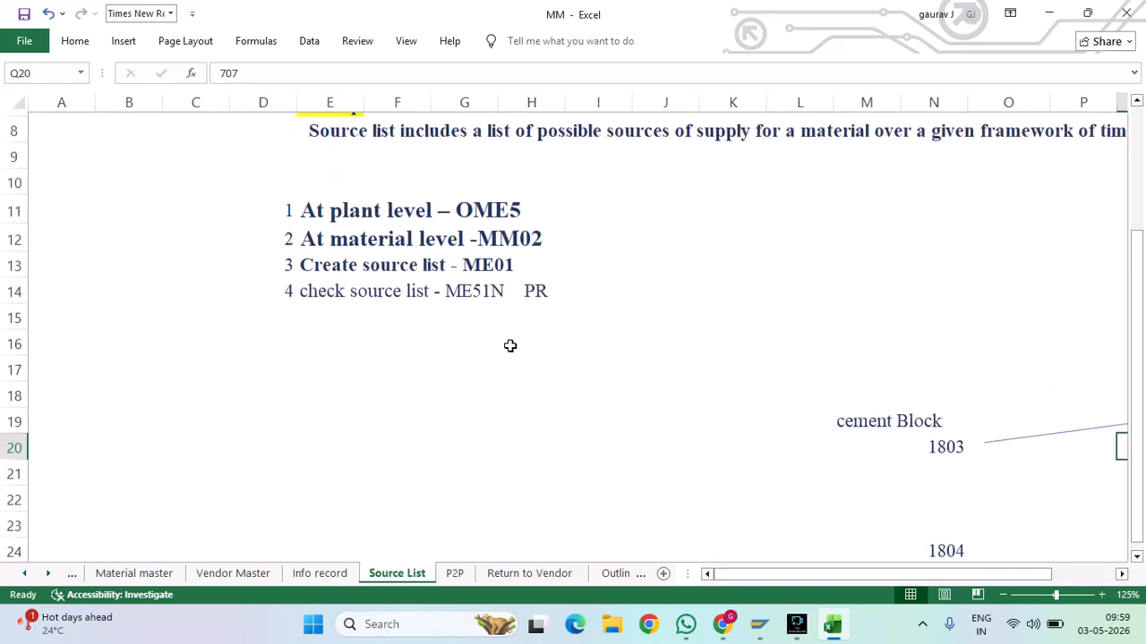
{"action": "scroll", "coordinate": [777, 418], "scroll_direction": "up", "scroll_amount": 1}
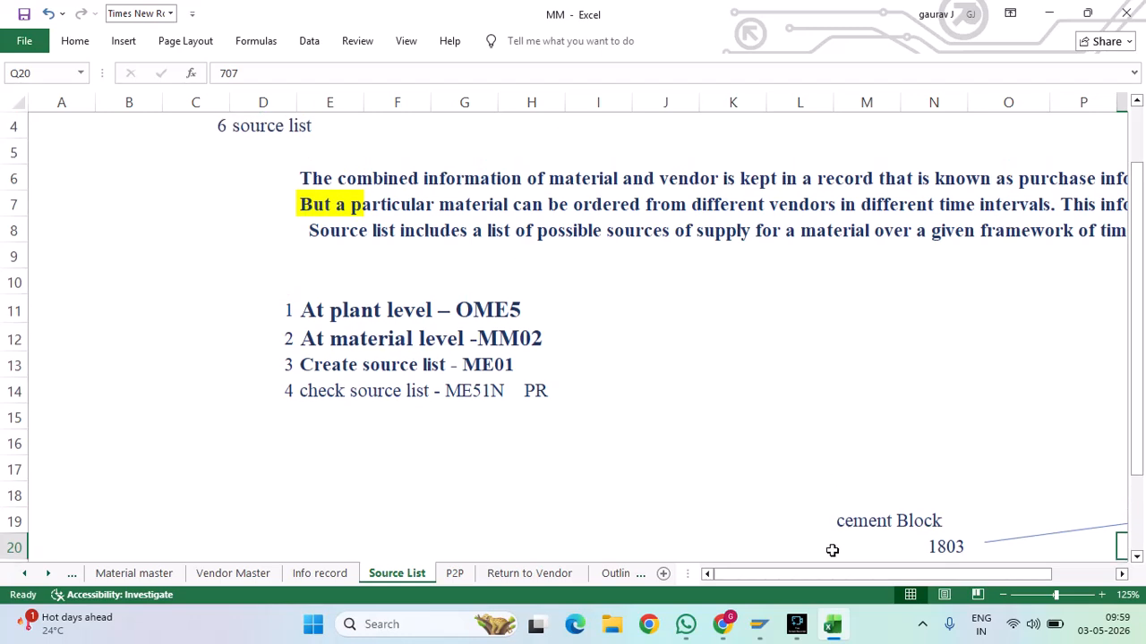
{"action": "left_click_drag", "start_coordinate": [829, 575], "coordinate": [898, 576]}
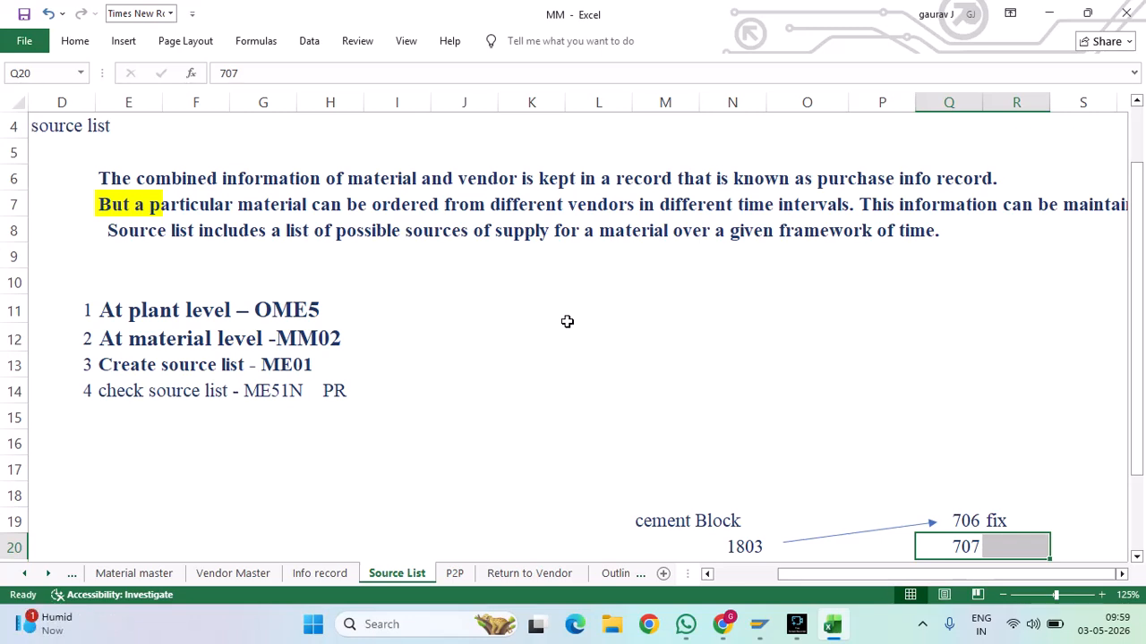
{"action": "left_click_drag", "start_coordinate": [85, 304], "coordinate": [368, 315]}
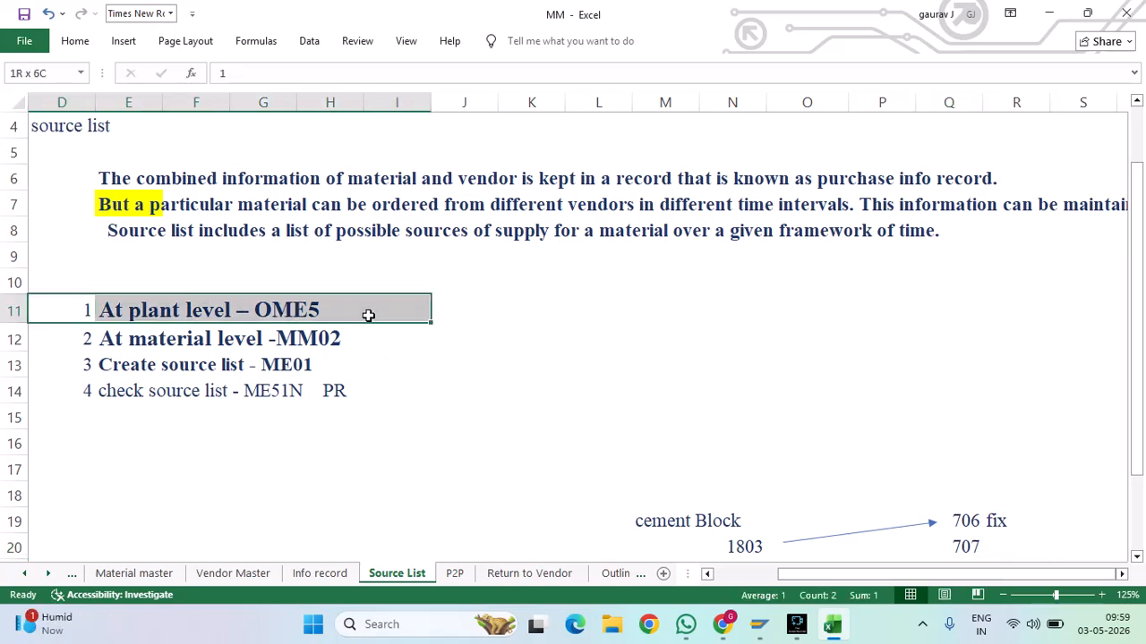
{"action": "left_click", "coordinate": [76, 338]}
{"action": "left_click_drag", "start_coordinate": [75, 338], "coordinate": [334, 341]}
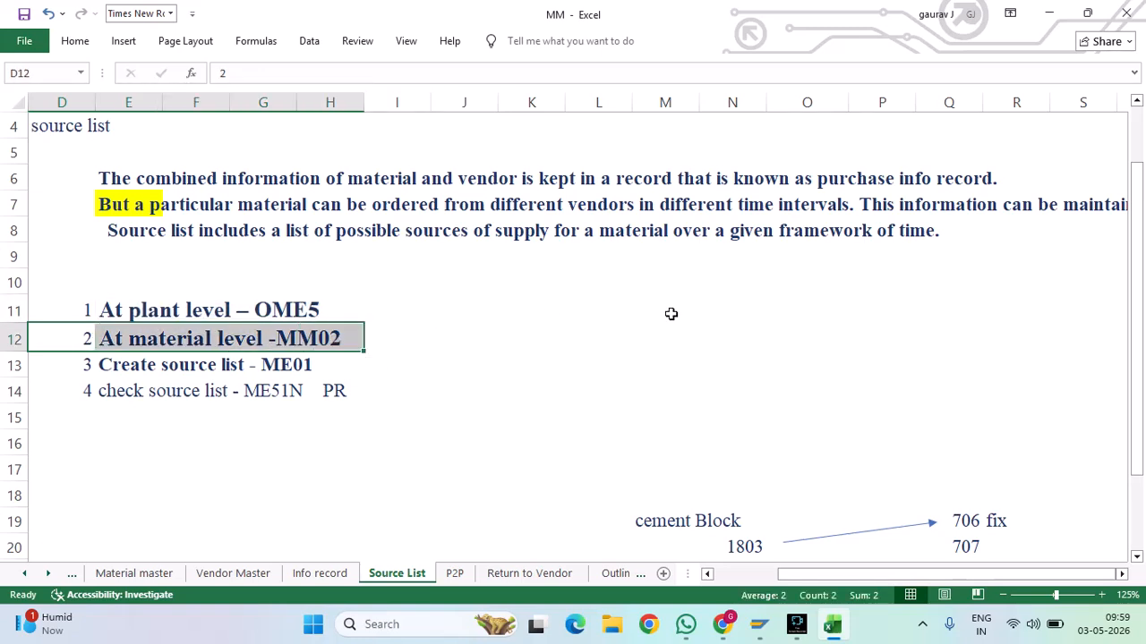
{"action": "left_click_drag", "start_coordinate": [90, 305], "coordinate": [345, 311]}
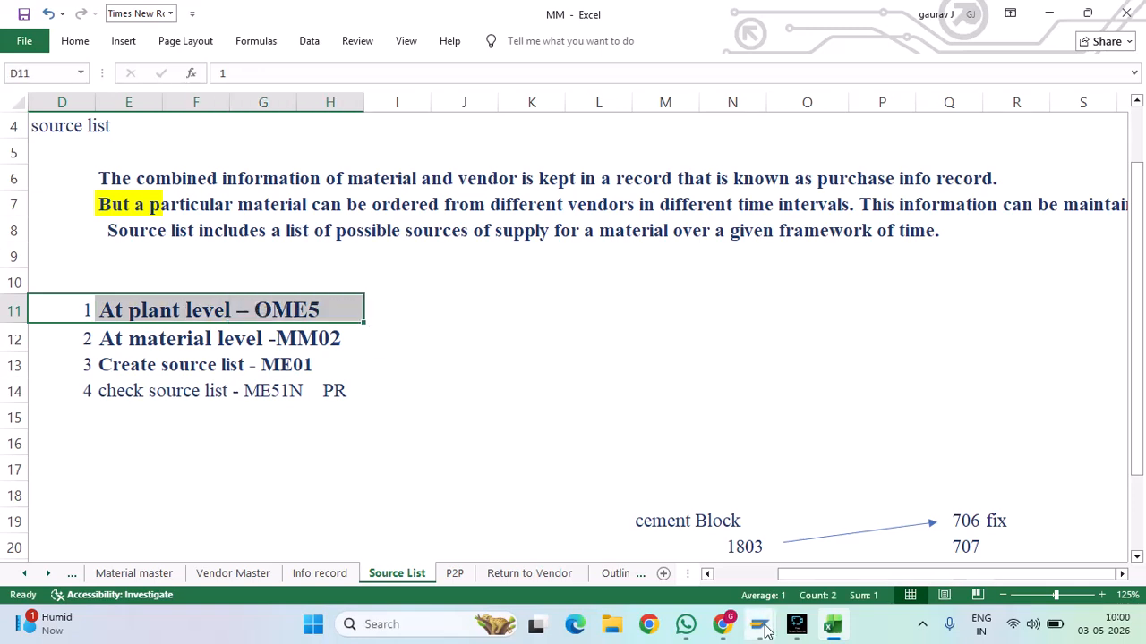
Switch to the SAP Change Info Record session and start transaction OME5 for the plant-level source list settings
{"action": "mouse_move", "coordinate": [759, 624]}
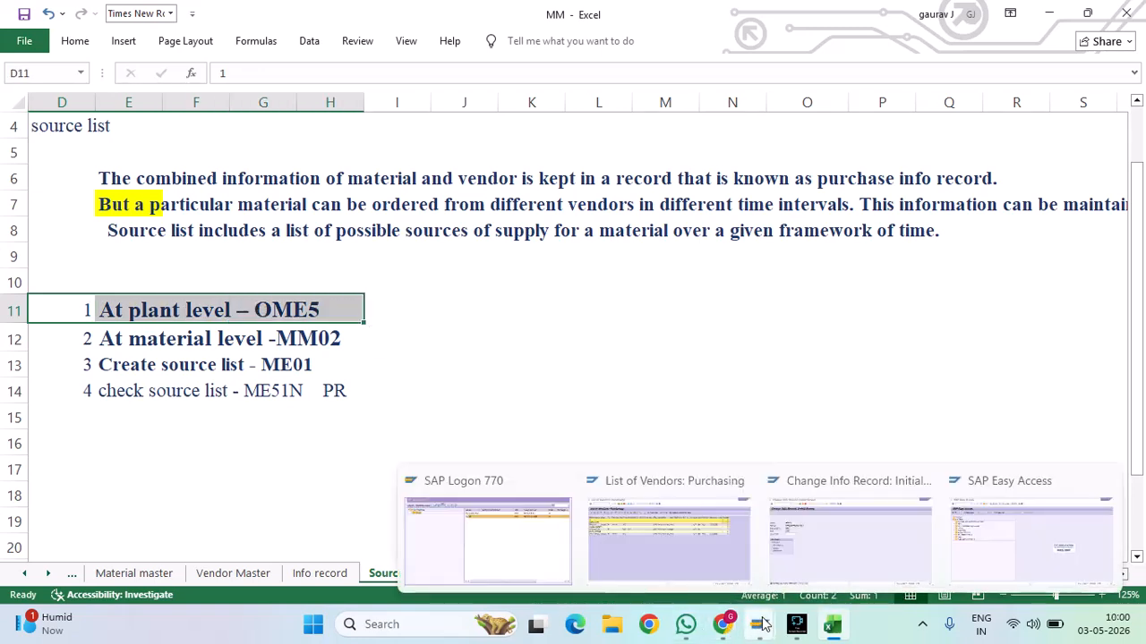
{"action": "left_click", "coordinate": [877, 539]}
{"action": "left_click", "coordinate": [136, 51]}
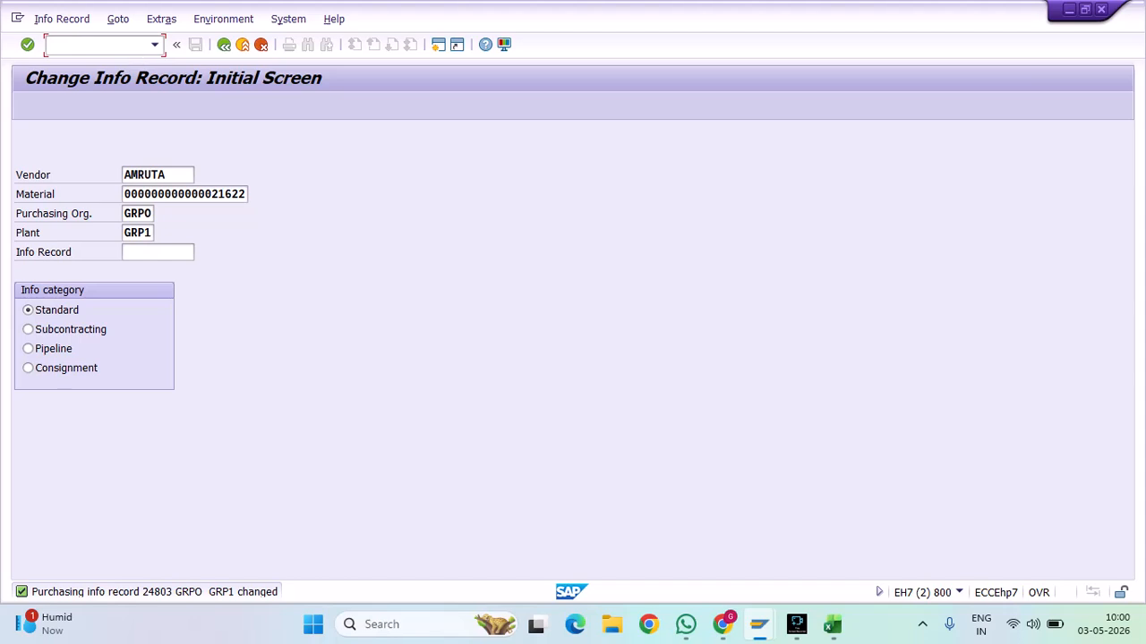
{"action": "type", "text": "/no"}
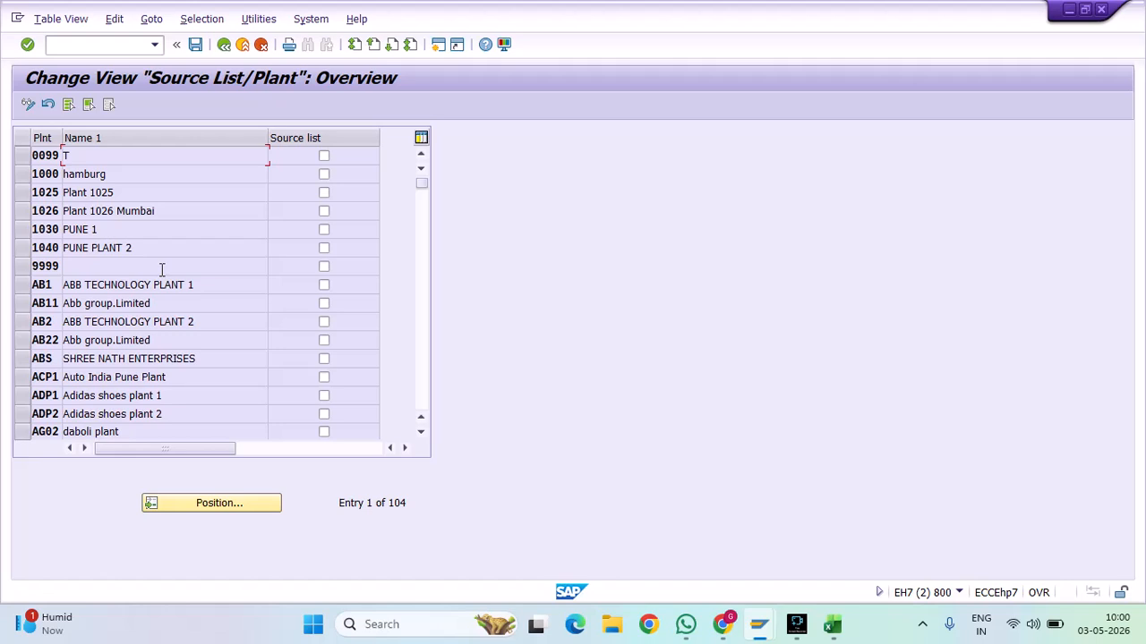
Position the Source List/Plant overview at plant GRP1
{"action": "left_click", "coordinate": [230, 502]}
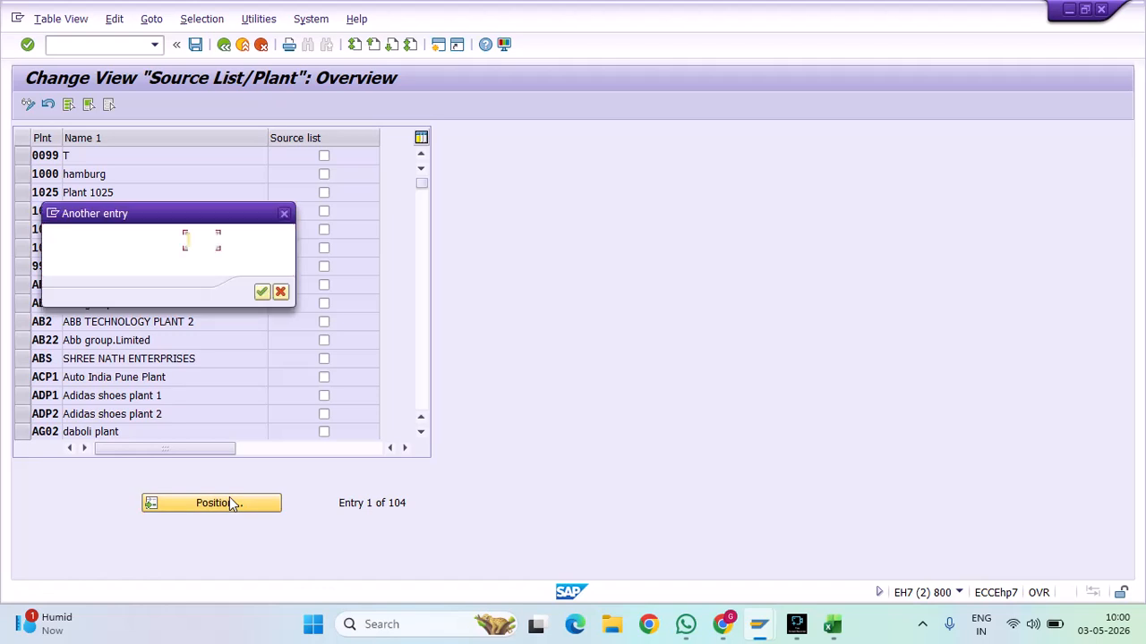
{"action": "type", "text": "r"}
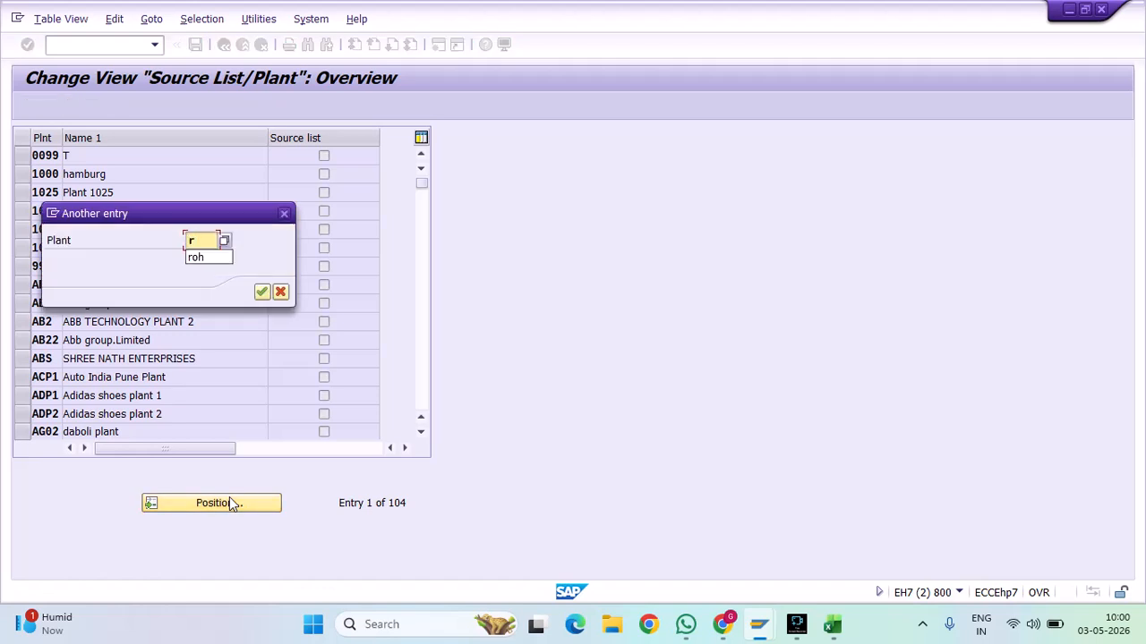
{"action": "key", "text": "BackSpace"}
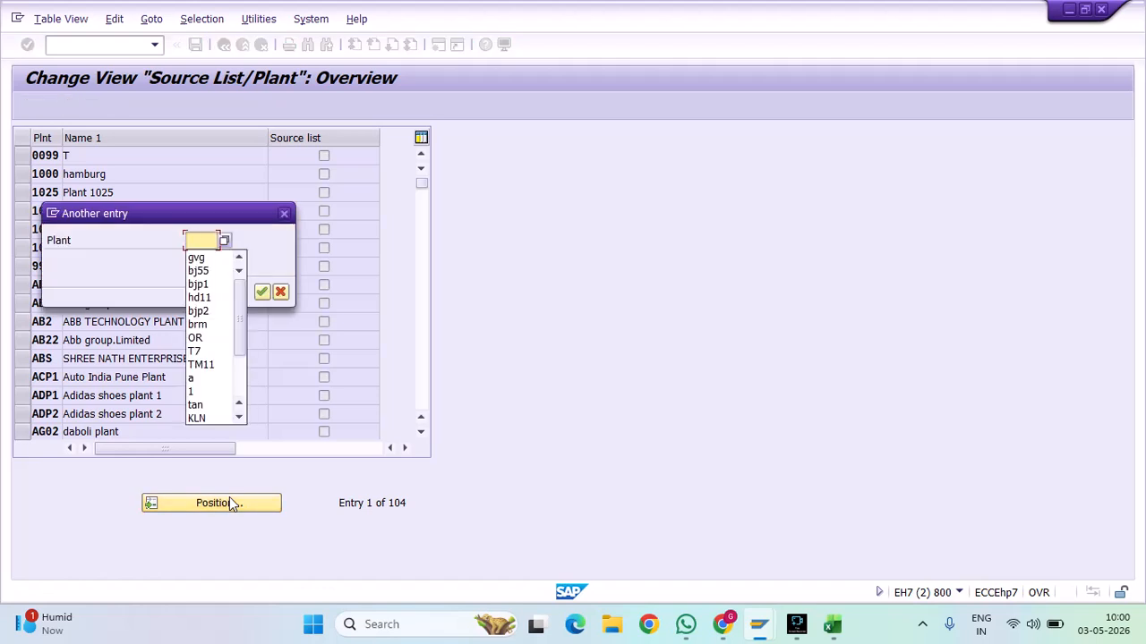
{"action": "type", "text": "grc"}
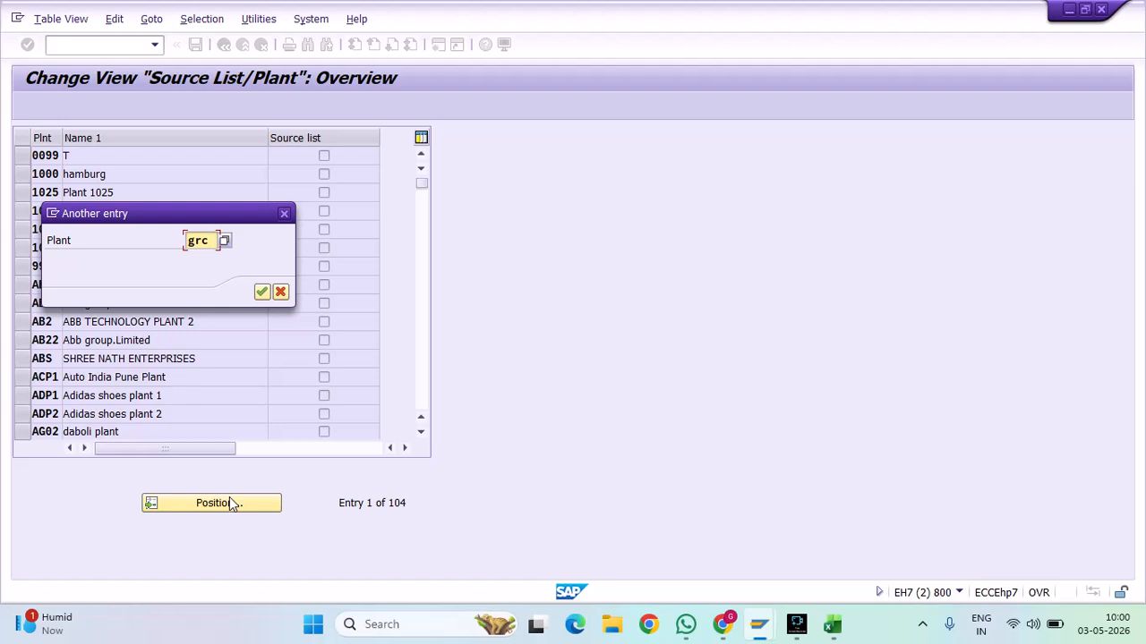
{"action": "key", "text": "BackSpace"}
{"action": "type", "text": "p1"}
{"action": "key", "text": "Return"}
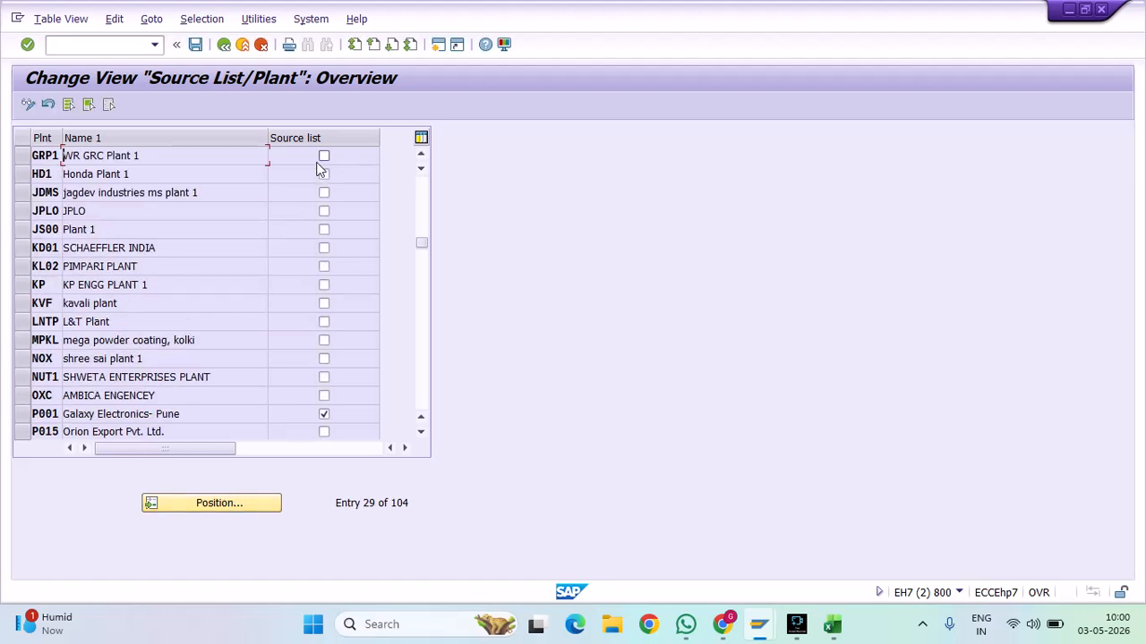
Activate the source list requirement for plant GRP1, save it under the Grace Org Structure customizing request, and leave the transaction
{"action": "left_click", "coordinate": [40, 155]}
{"action": "left_click", "coordinate": [324, 156]}
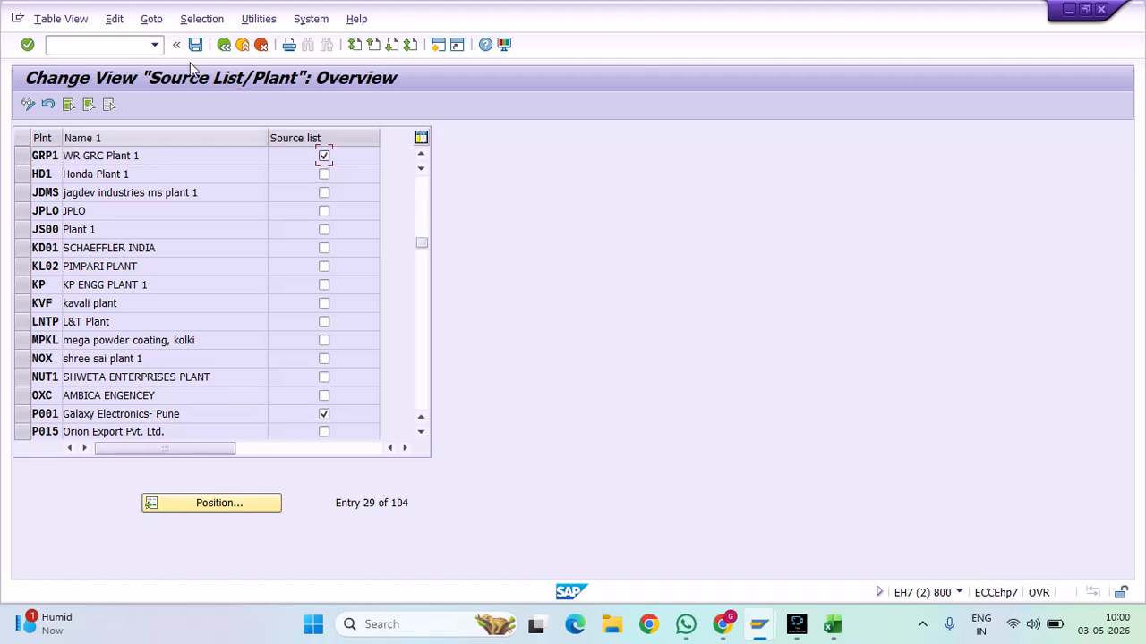
{"action": "left_click", "coordinate": [195, 46]}
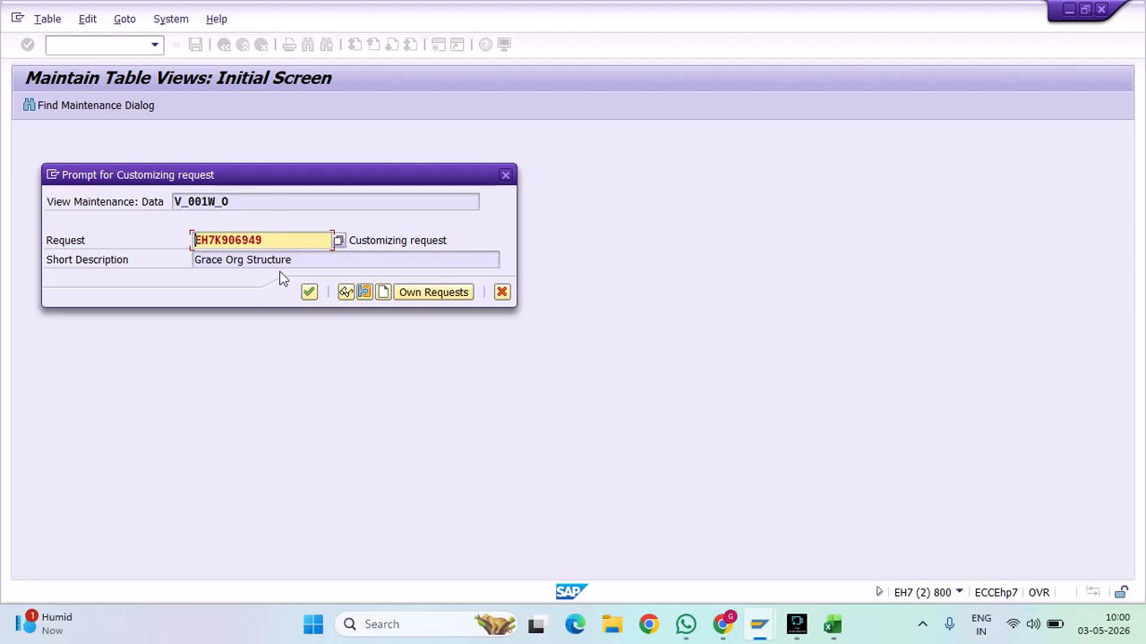
{"action": "left_click", "coordinate": [309, 293]}
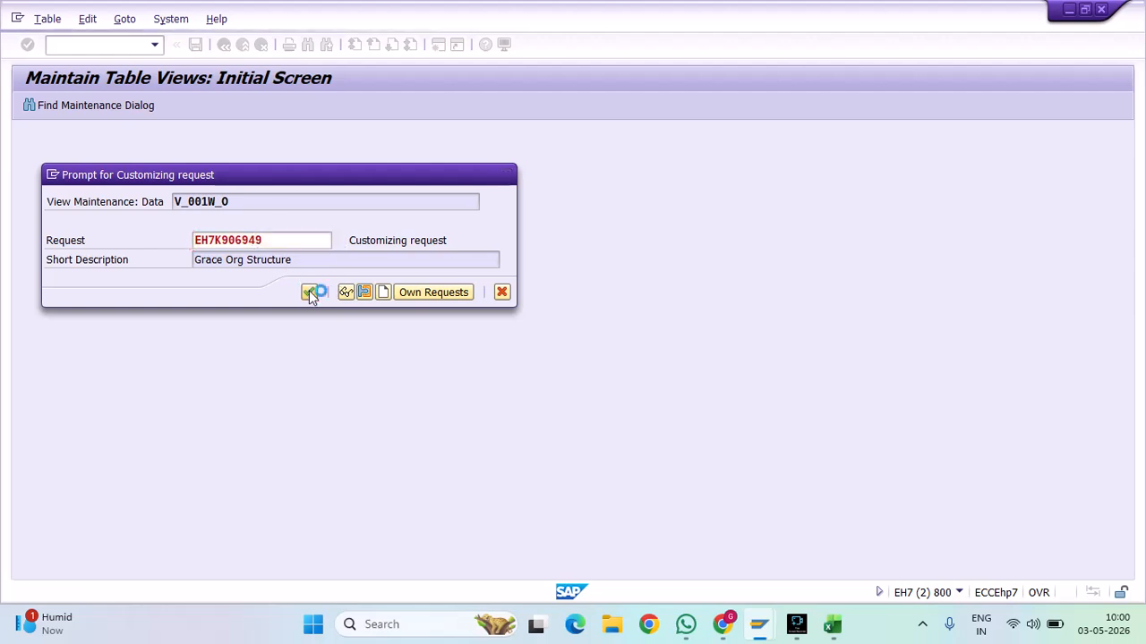
{"action": "left_click", "coordinate": [223, 45]}
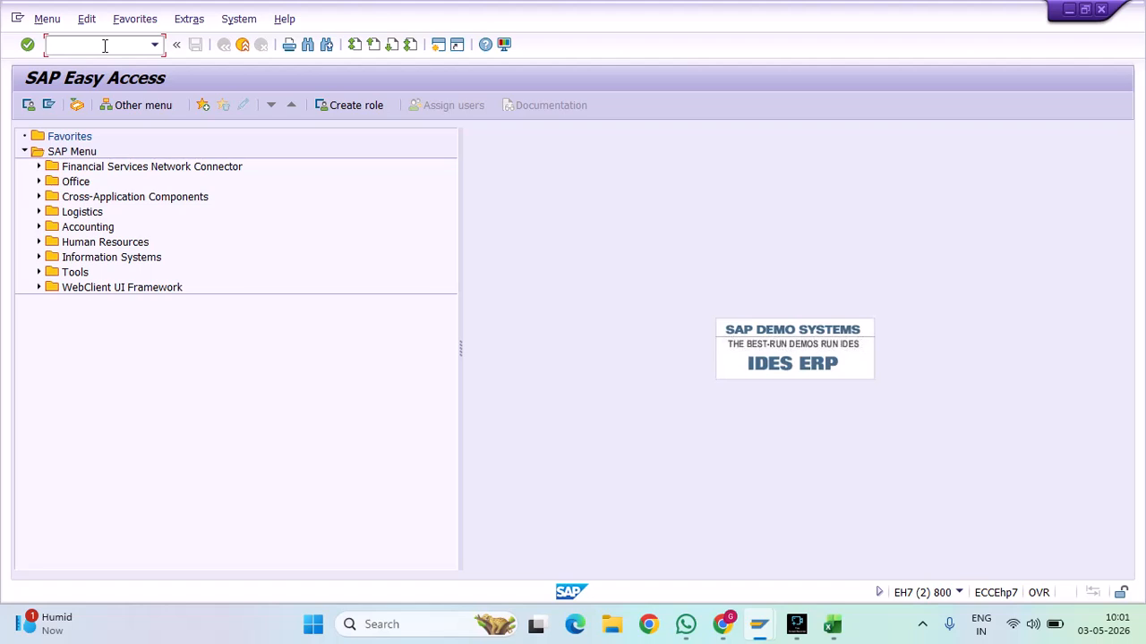
Start transaction MM02 and bring up the view selection for material 21622
{"action": "type", "text": "mm02"}
{"action": "key", "text": "Return"}
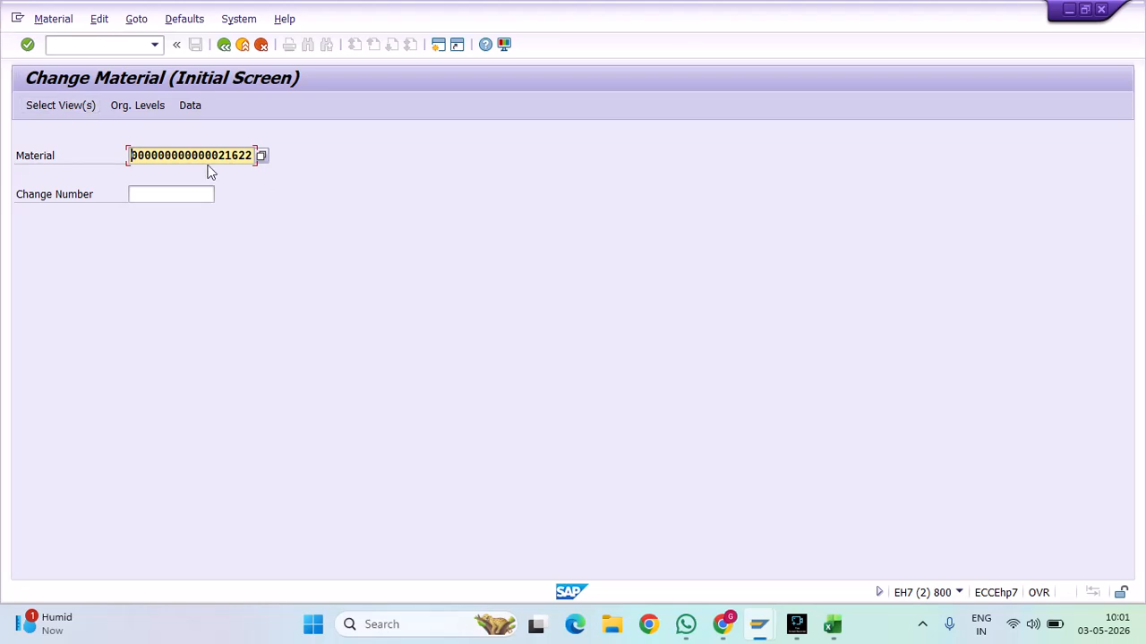
{"action": "key", "text": "Return"}
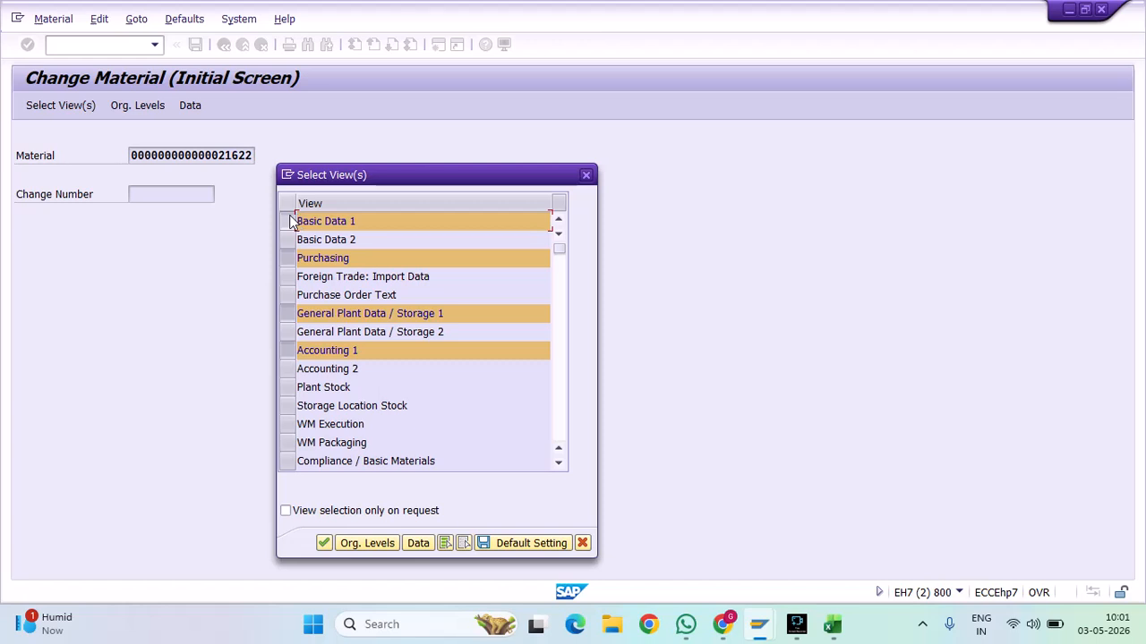
Deselect the Basic Data 1, General Plant Data / Storage 1 and Accounting 1 views, and continue with only Purchasing
{"action": "left_click", "coordinate": [291, 222]}
{"action": "left_click_drag", "start_coordinate": [351, 258], "coordinate": [256, 266]}
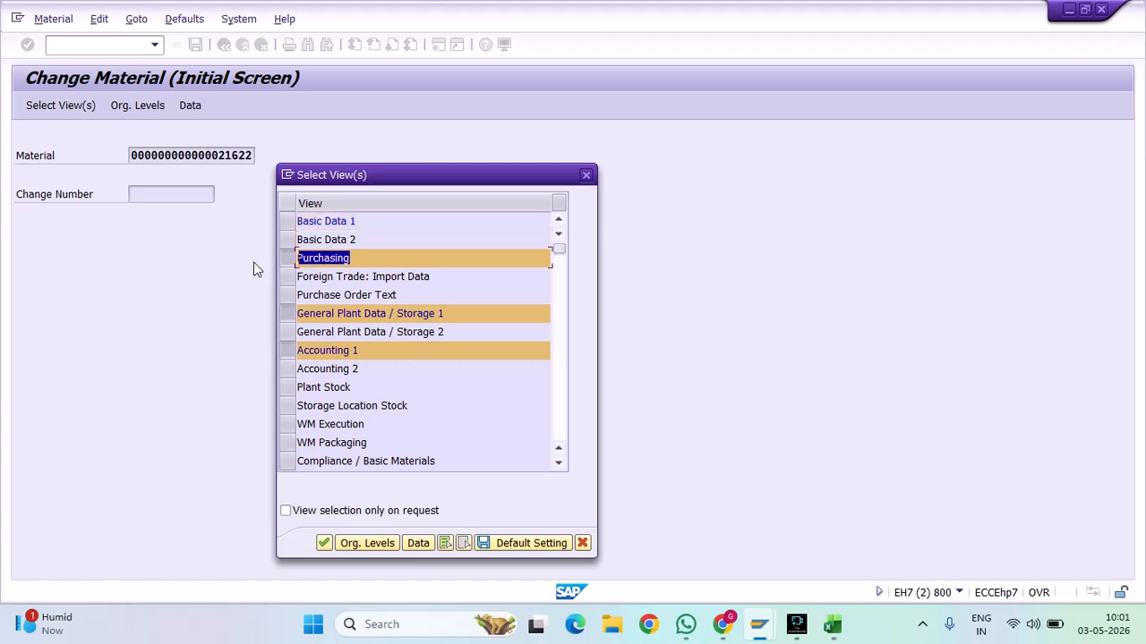
{"action": "left_click", "coordinate": [296, 314]}
{"action": "left_click", "coordinate": [296, 350]}
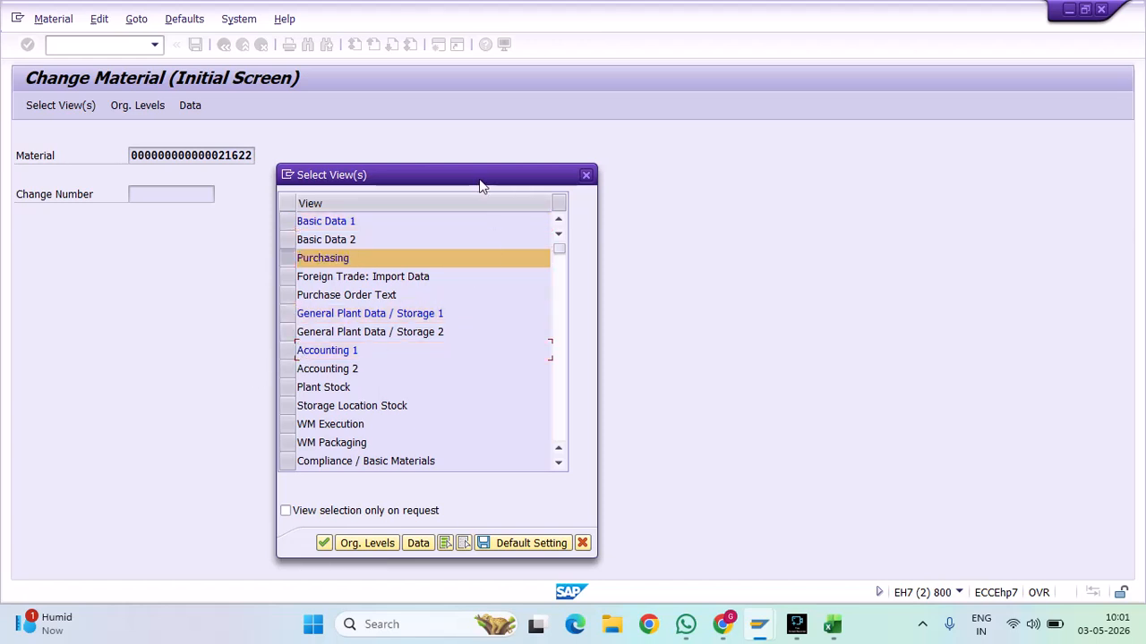
{"action": "left_click_drag", "start_coordinate": [480, 181], "coordinate": [573, 168]}
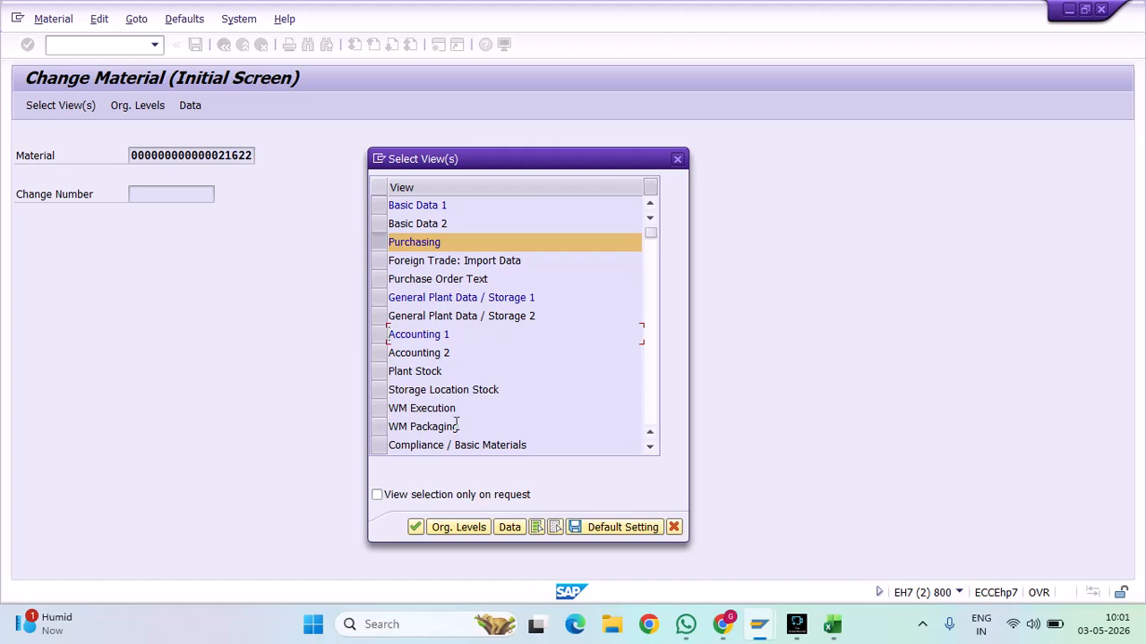
{"action": "key", "text": "Return"}
Set the plant organizational level to GRP1, choosing it from the possible plant entries
{"action": "type", "text": "grcp"}
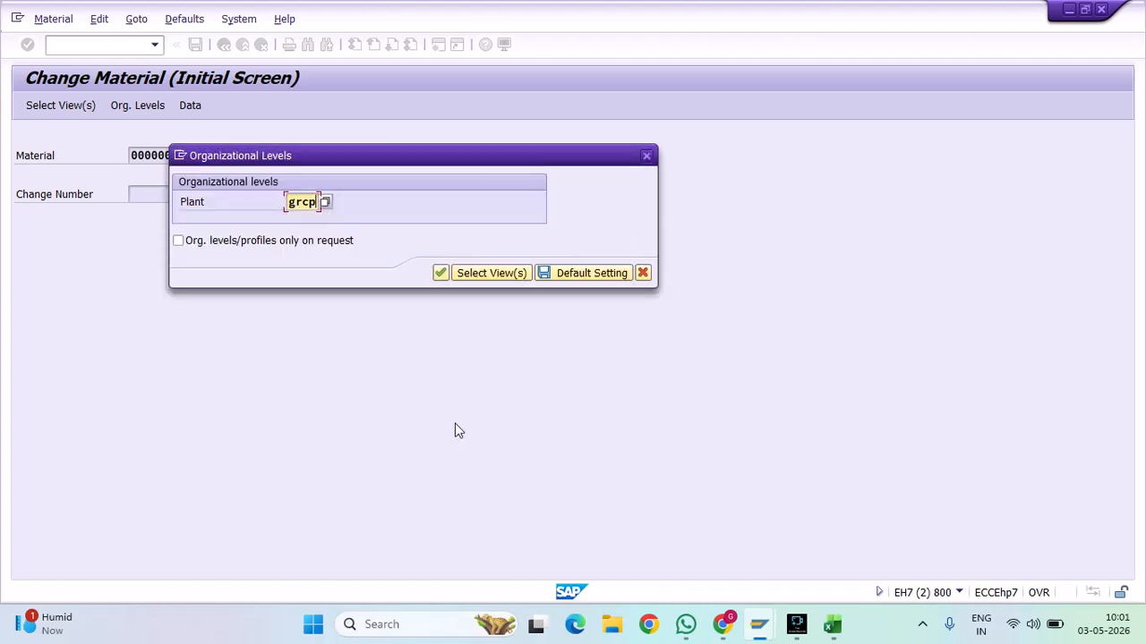
{"action": "key", "text": "Return"}
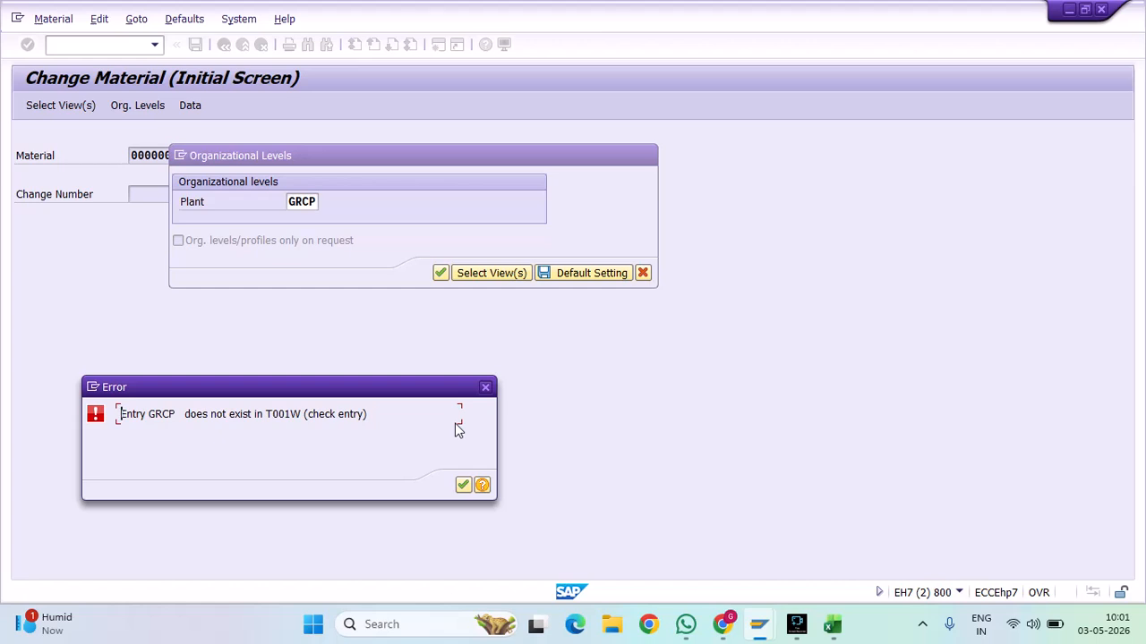
{"action": "key", "text": "Return"}
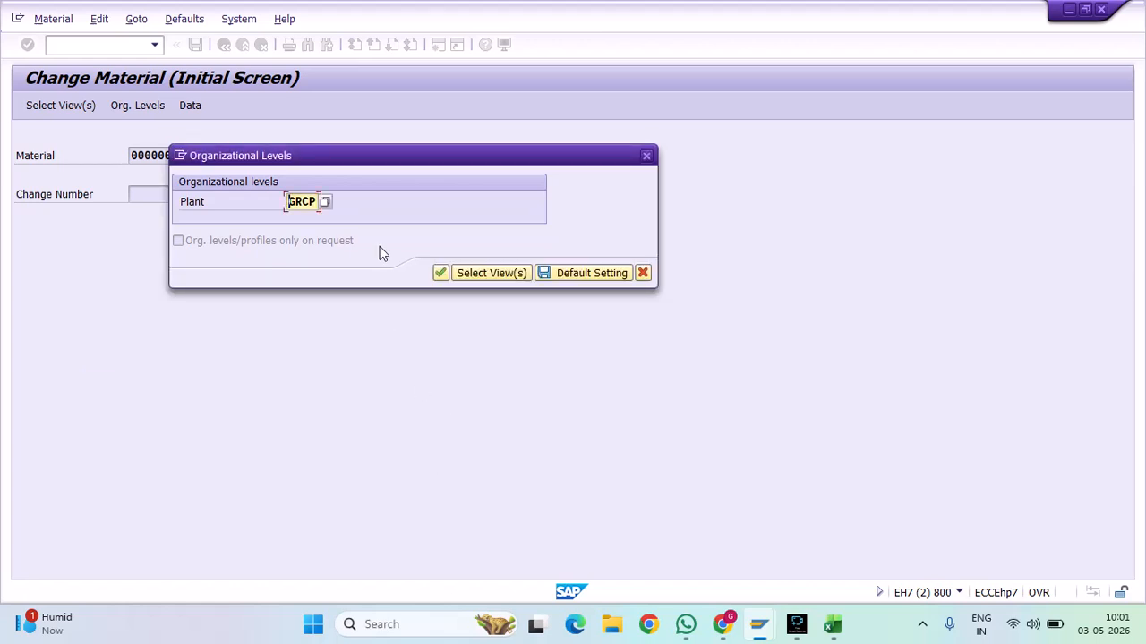
{"action": "left_click", "coordinate": [324, 202]}
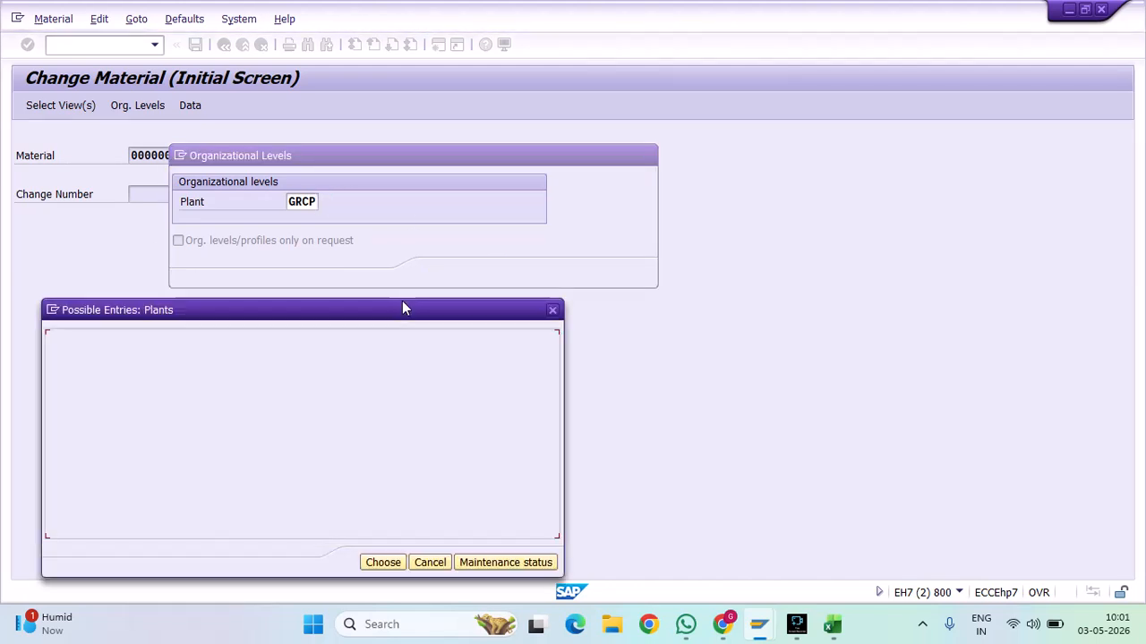
{"action": "double_click", "coordinate": [111, 356]}
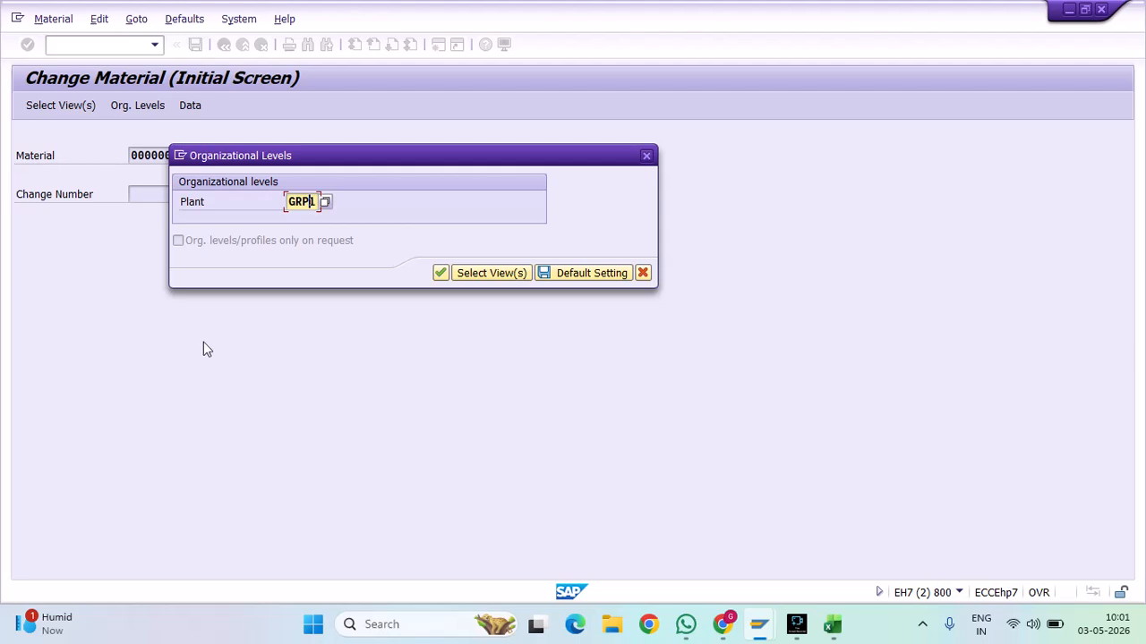
Activate the source list requirement in the Purchasing view of material 21622 for plant GRP1, and save the material
{"action": "key", "text": "Return"}
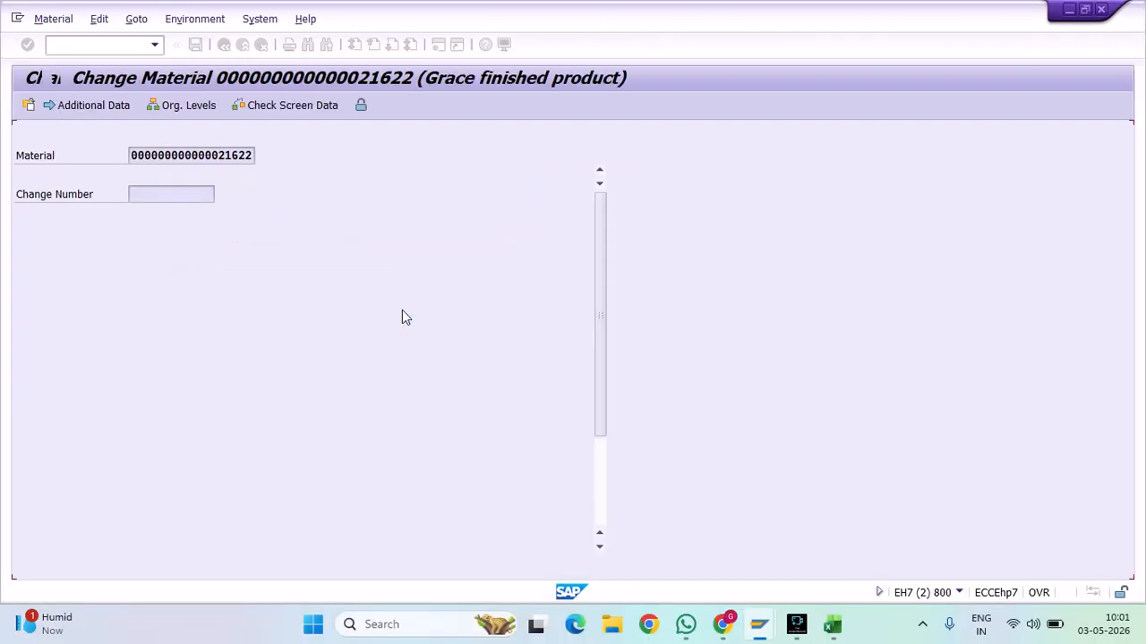
{"action": "scroll", "coordinate": [258, 264], "scroll_direction": "down", "scroll_amount": 2}
{"action": "scroll", "coordinate": [257, 264], "scroll_direction": "down", "scroll_amount": 3}
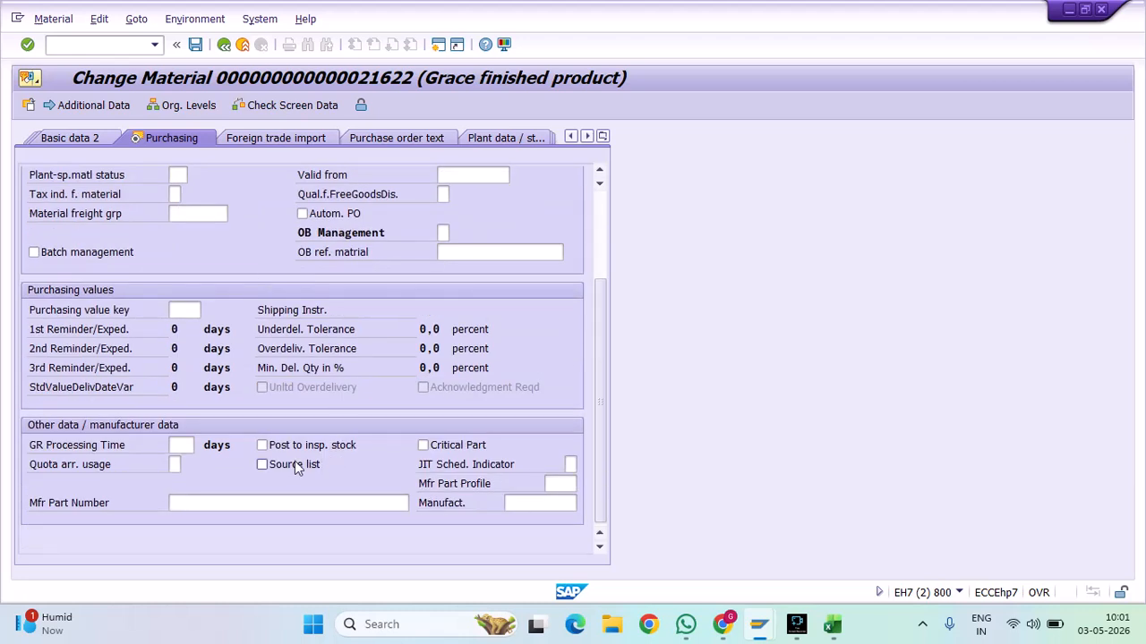
{"action": "scroll", "coordinate": [277, 313], "scroll_direction": "up", "scroll_amount": 5}
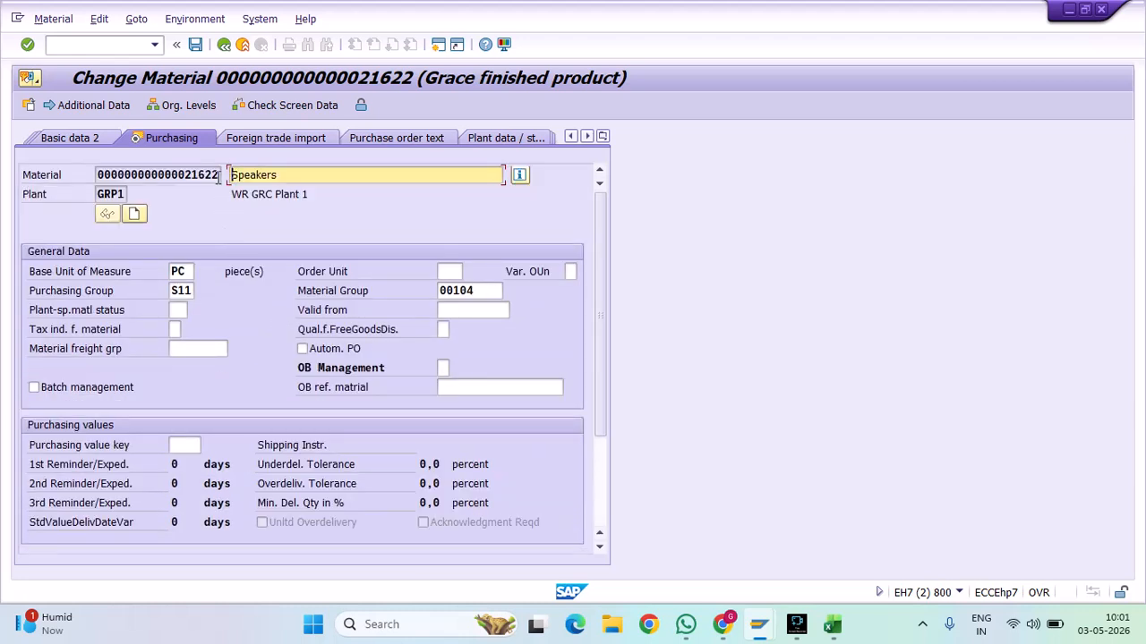
{"action": "left_click_drag", "start_coordinate": [220, 177], "coordinate": [180, 182]}
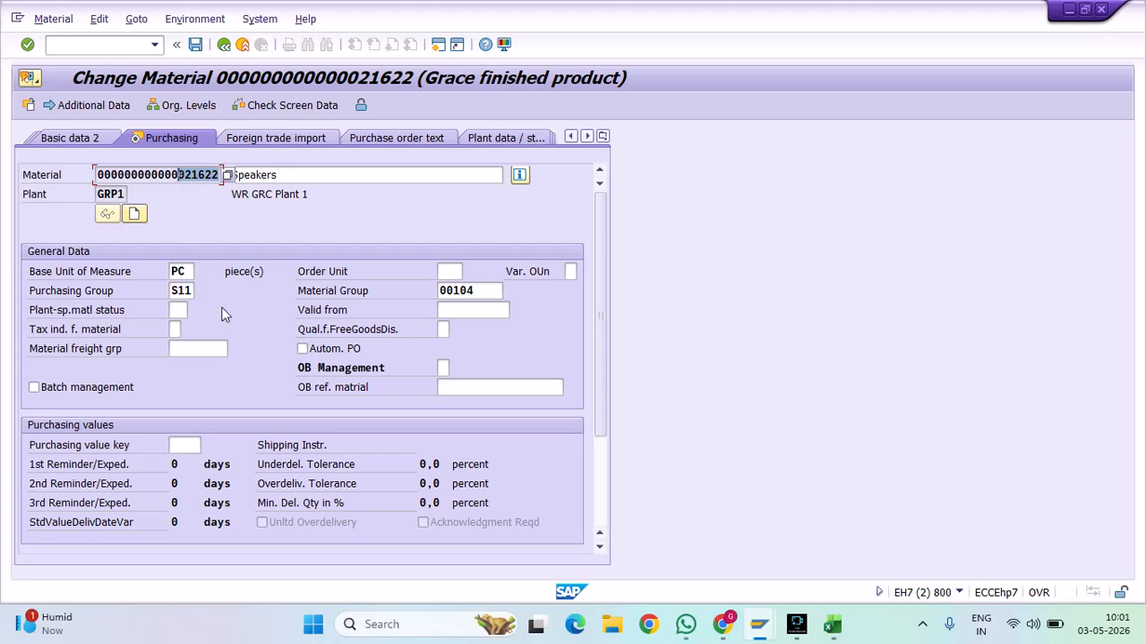
{"action": "scroll", "coordinate": [228, 318], "scroll_direction": "down", "scroll_amount": 5}
{"action": "left_click", "coordinate": [287, 464]}
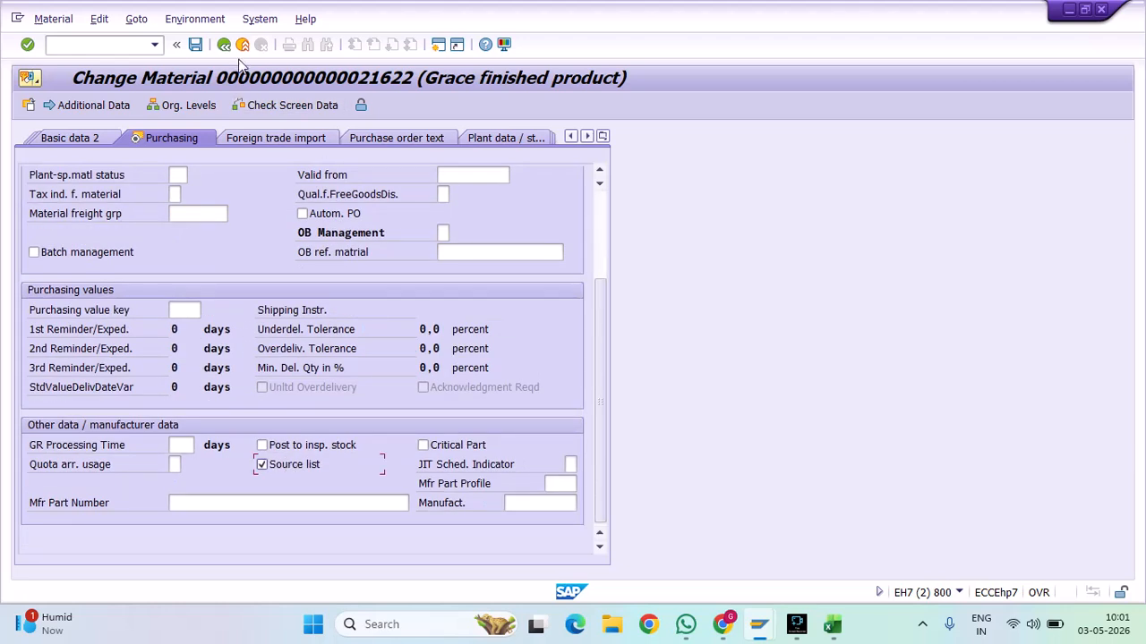
{"action": "left_click", "coordinate": [195, 45]}
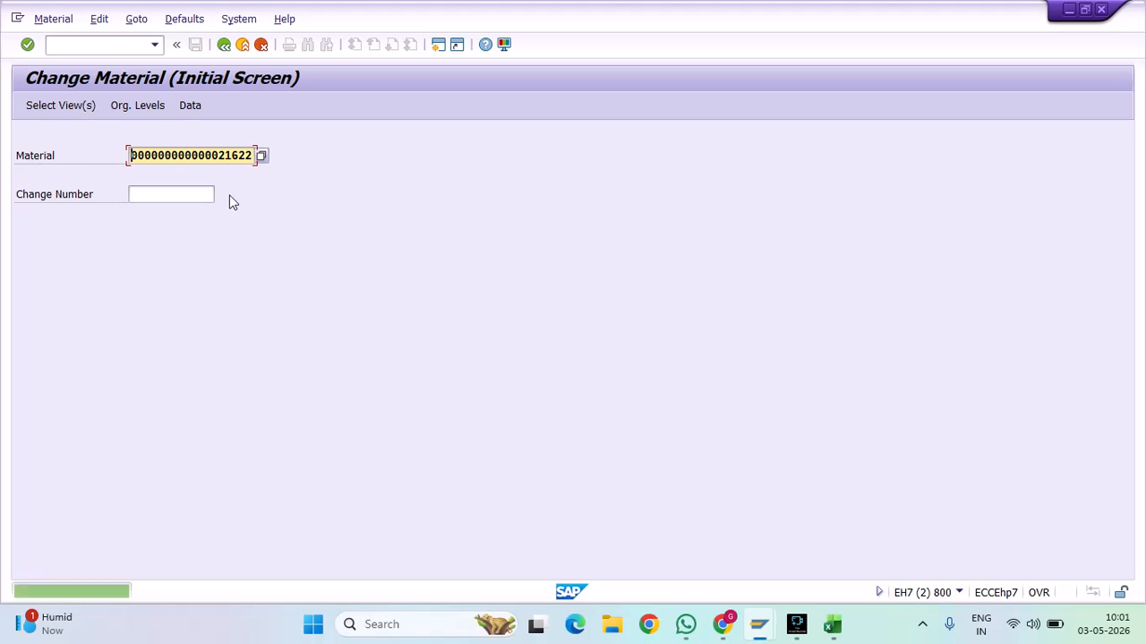
Leave the material change transaction and start ME01 to open the source list overview for material 21622 in plant GRP1
{"action": "left_click", "coordinate": [224, 45]}
{"action": "left_click", "coordinate": [69, 47]}
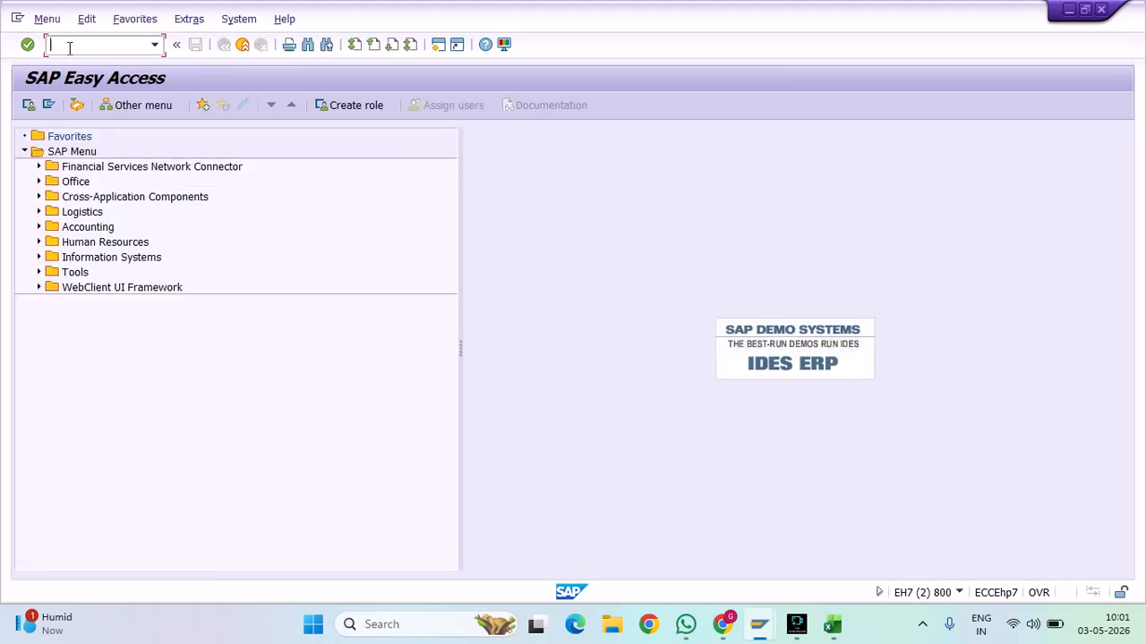
{"action": "type", "text": "me01"}
{"action": "key", "text": "Return"}
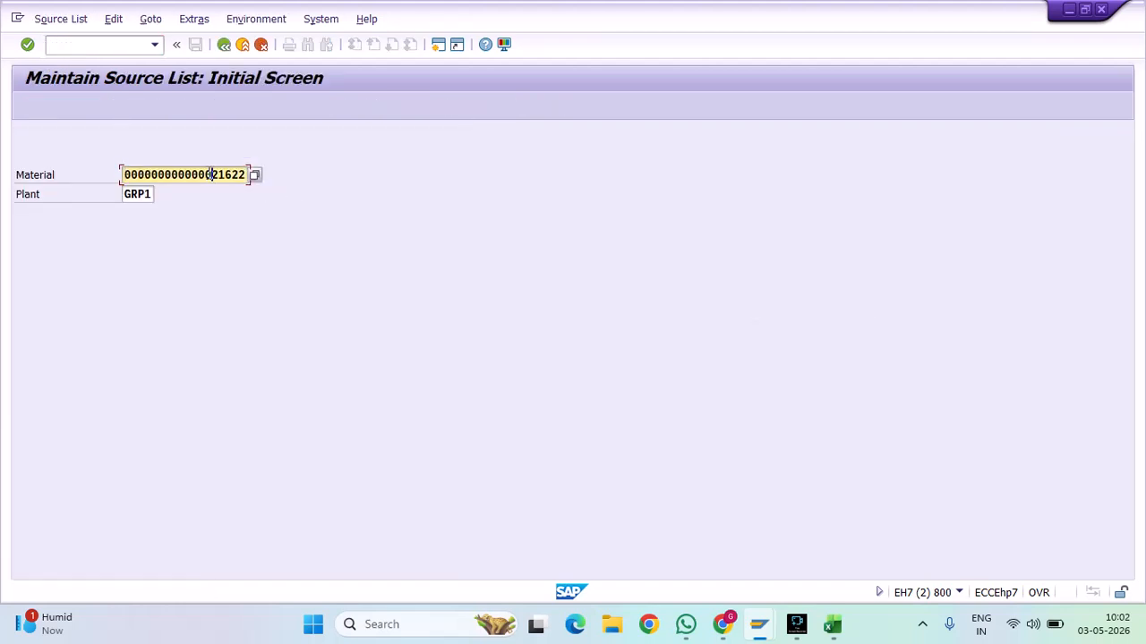
{"action": "left_click", "coordinate": [135, 194]}
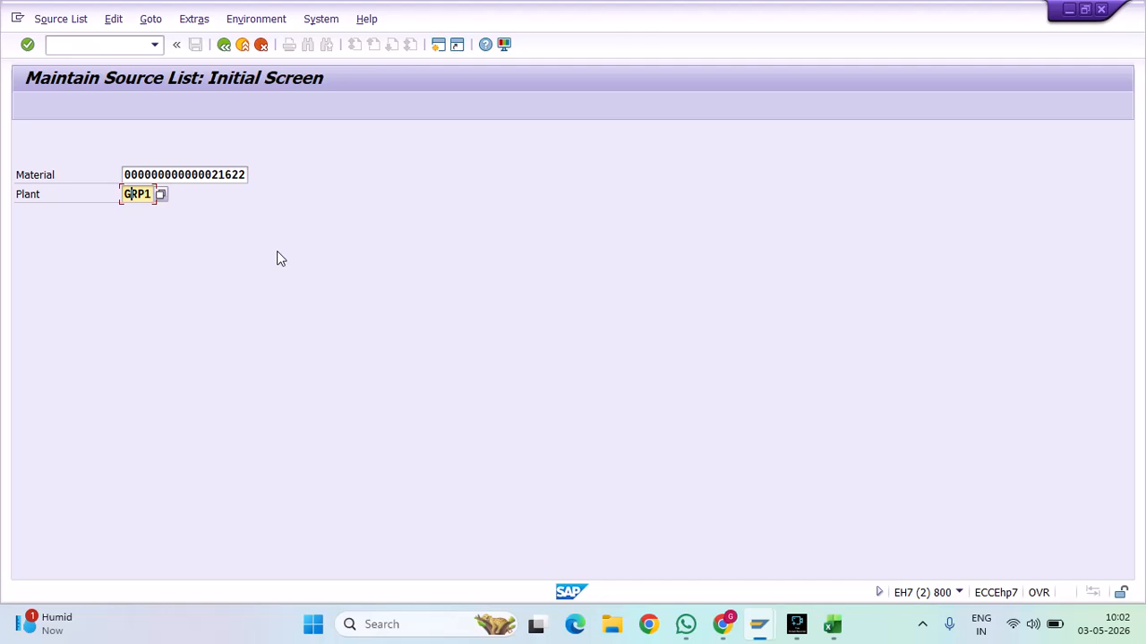
{"action": "key", "text": "Return"}
Set the first source list record's validity from 03.05.2026 to 31.12.2026
{"action": "left_click", "coordinate": [116, 233]}
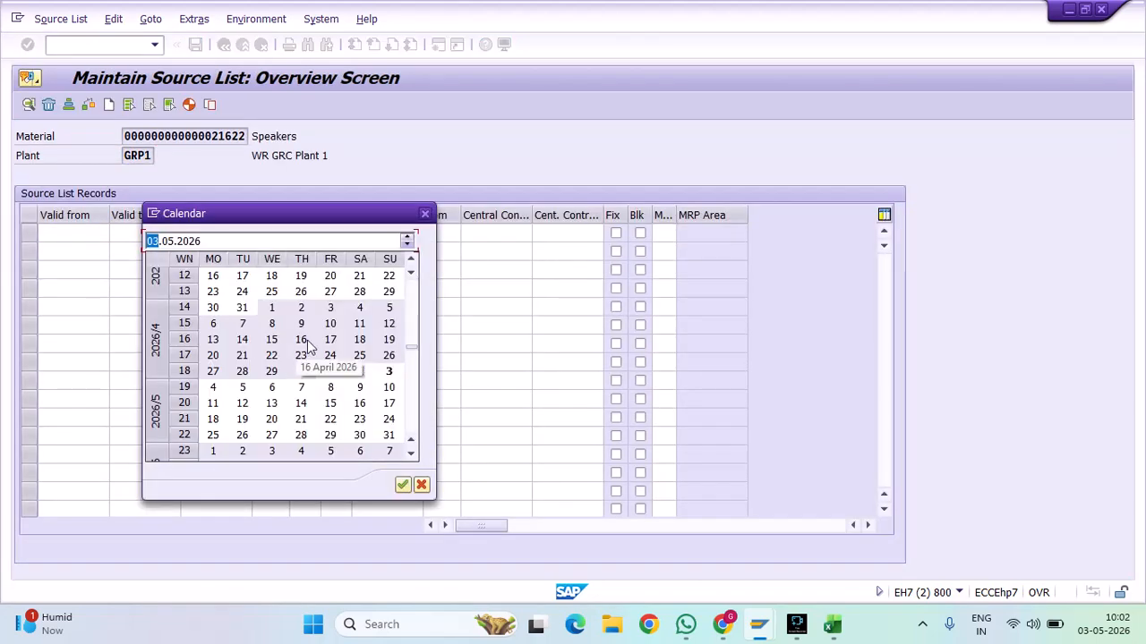
{"action": "double_click", "coordinate": [389, 370]}
{"action": "left_click", "coordinate": [165, 235]}
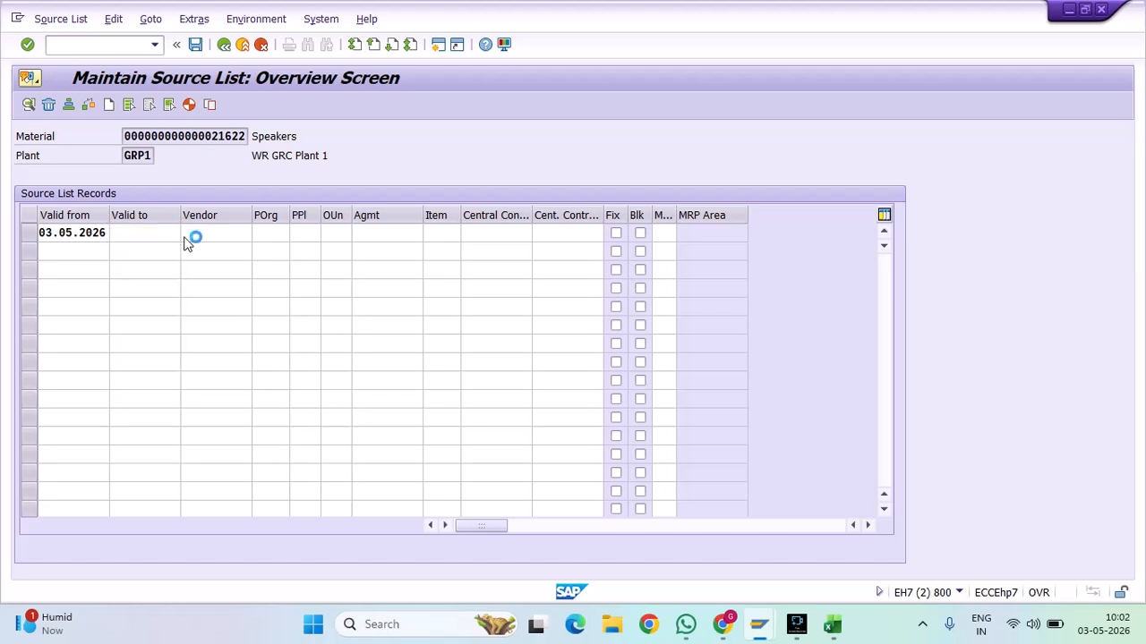
{"action": "left_click", "coordinate": [186, 234]}
{"action": "scroll", "coordinate": [407, 345], "scroll_direction": "down", "scroll_amount": 10}
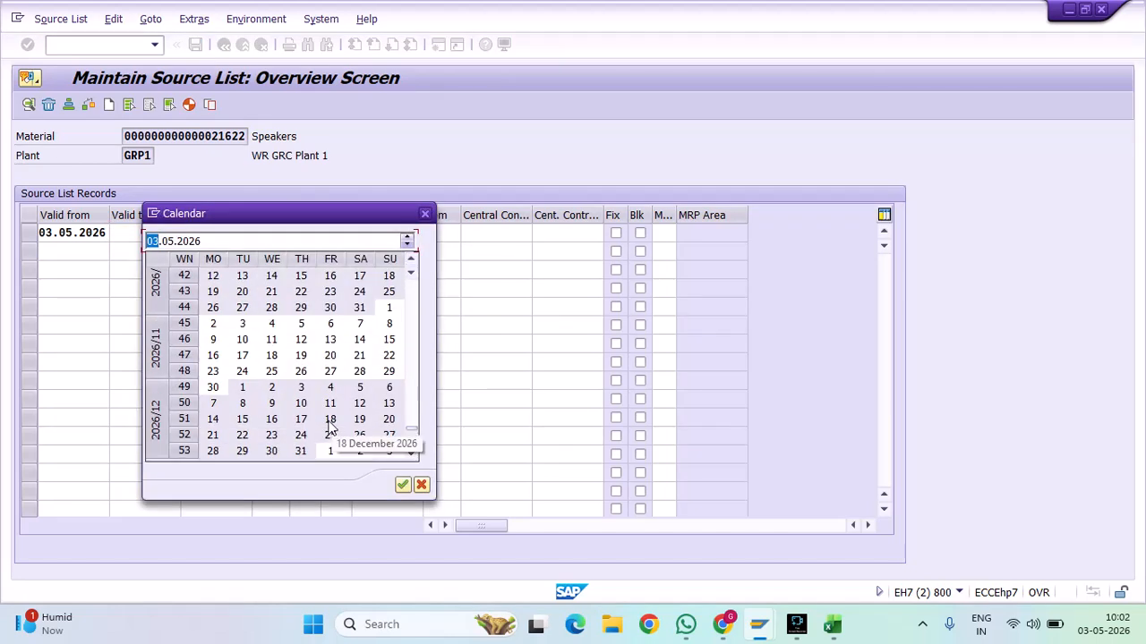
{"action": "double_click", "coordinate": [304, 452]}
Set the second source list record's validity from 03.05.2026 to 31.12.2026
{"action": "left_click", "coordinate": [71, 249]}
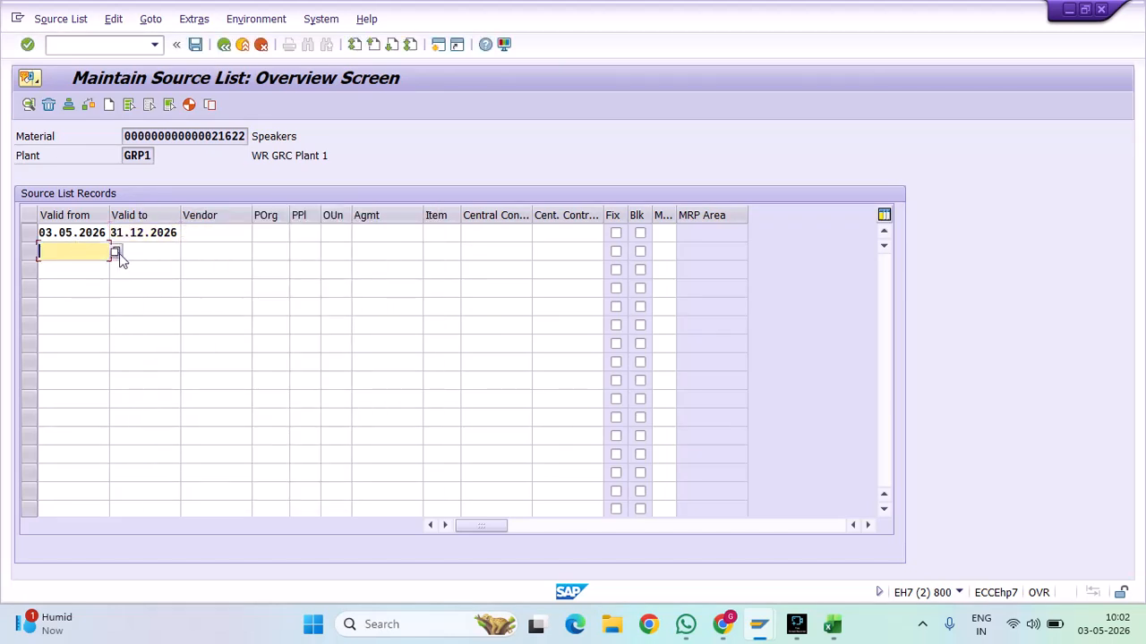
{"action": "key", "text": "Return"}
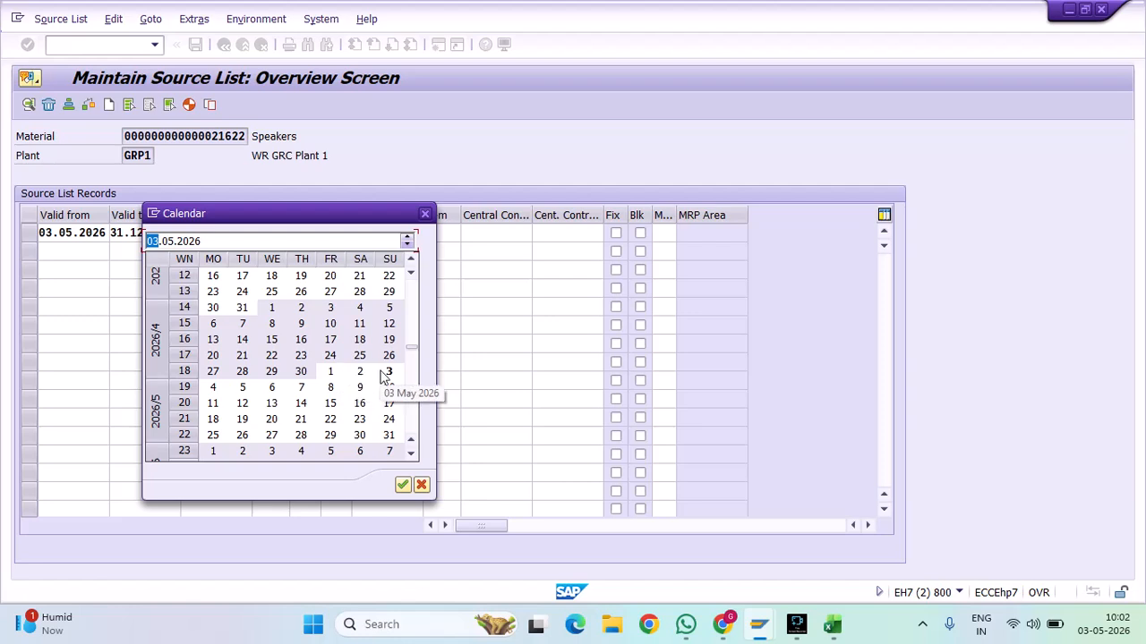
{"action": "double_click", "coordinate": [382, 374]}
{"action": "left_click", "coordinate": [130, 251]}
{"action": "left_click", "coordinate": [189, 253]}
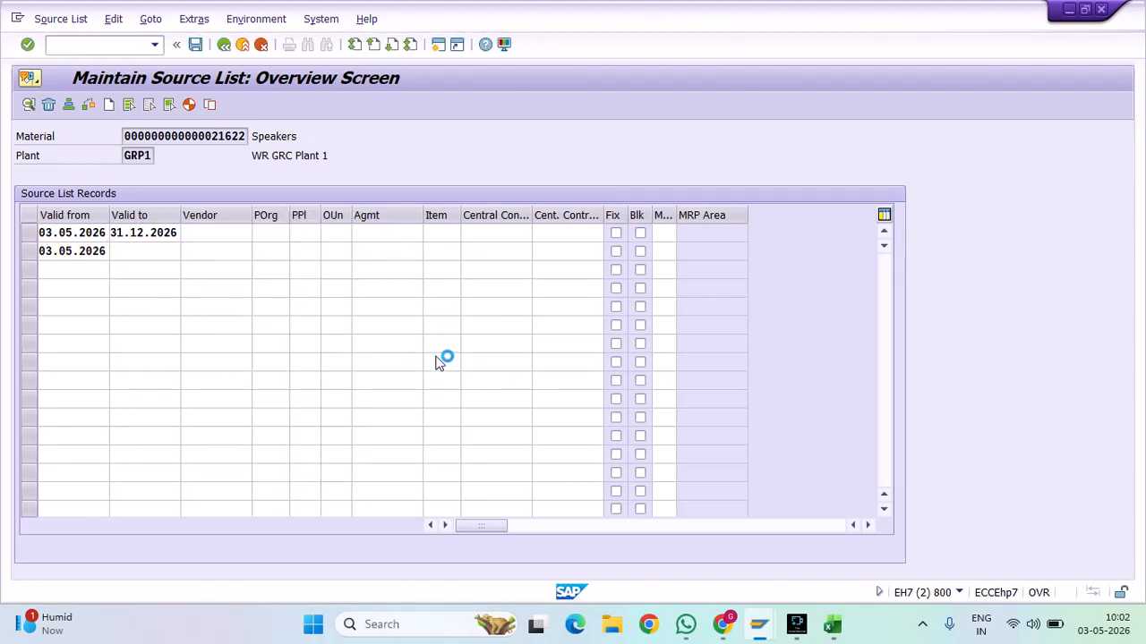
{"action": "scroll", "coordinate": [416, 353], "scroll_direction": "up", "scroll_amount": 1}
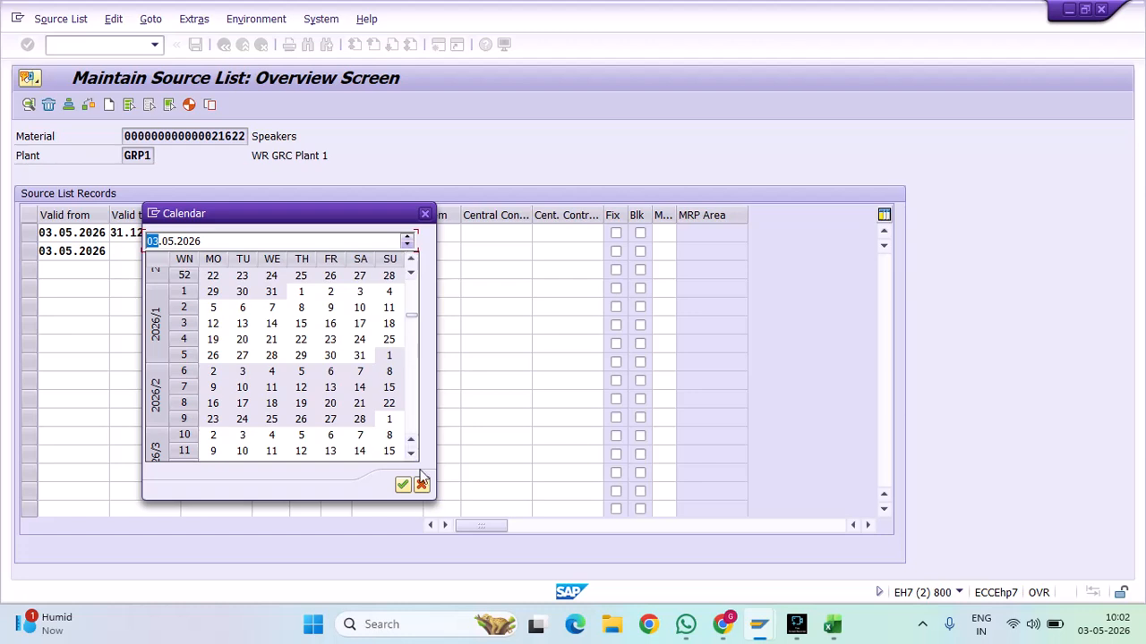
{"action": "scroll", "coordinate": [414, 321], "scroll_direction": "up", "scroll_amount": 1}
{"action": "left_click_drag", "start_coordinate": [411, 334], "coordinate": [411, 448]}
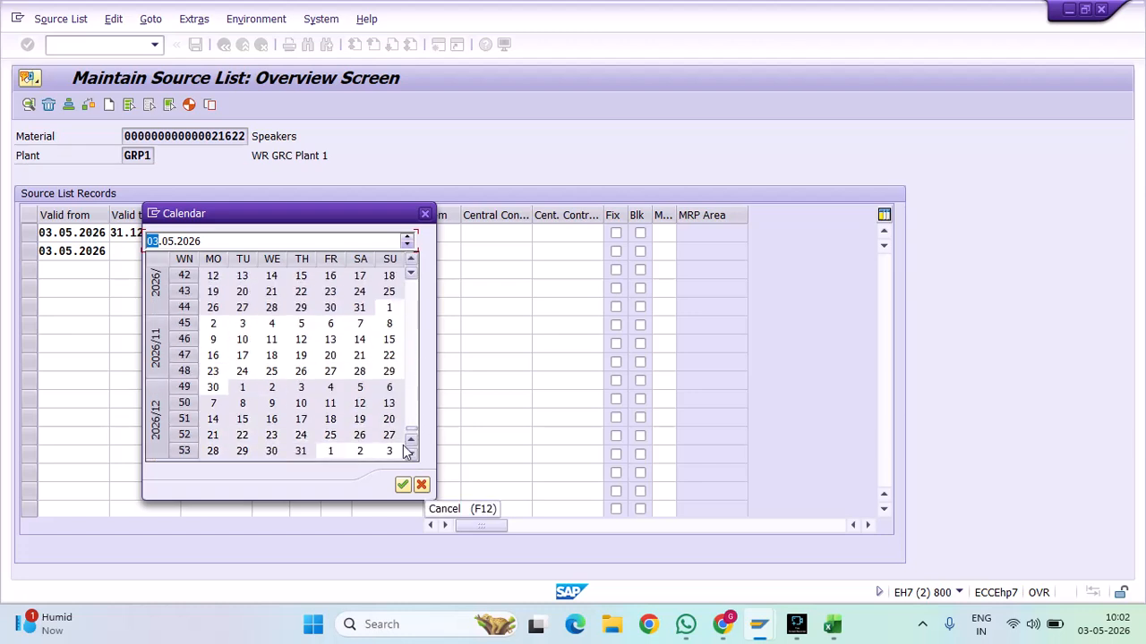
{"action": "double_click", "coordinate": [301, 451]}
Enter the respective vendor codes in the first and second source list records
{"action": "left_click", "coordinate": [238, 235]}
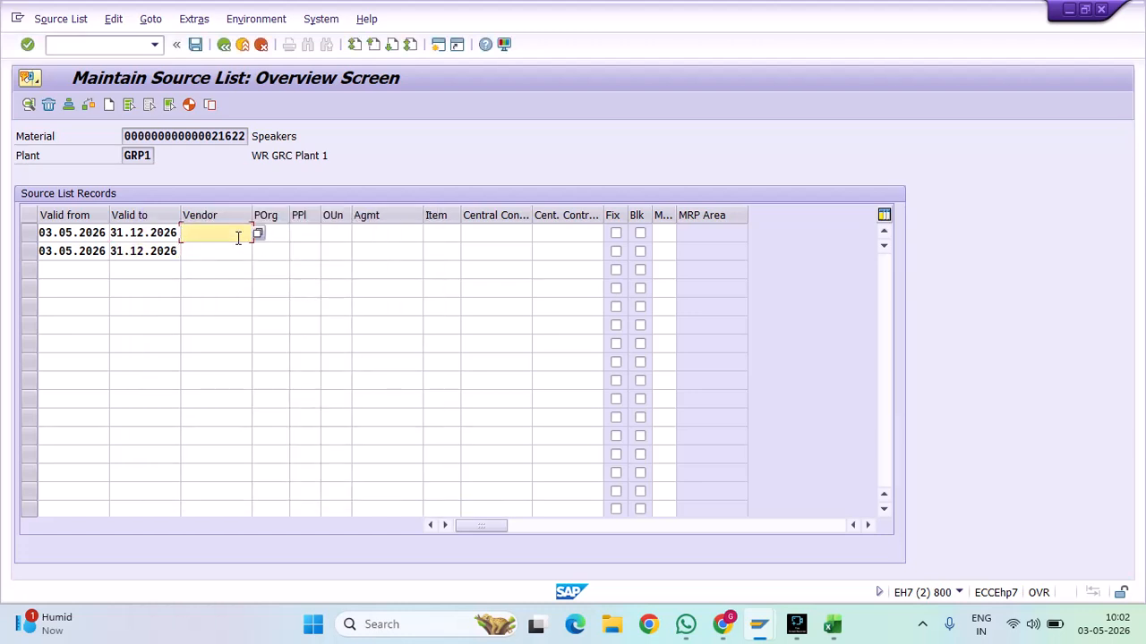
{"action": "type", "text": "30"}
{"action": "mouse_move", "coordinate": [759, 632]}
{"action": "mouse_move", "coordinate": [631, 562]}
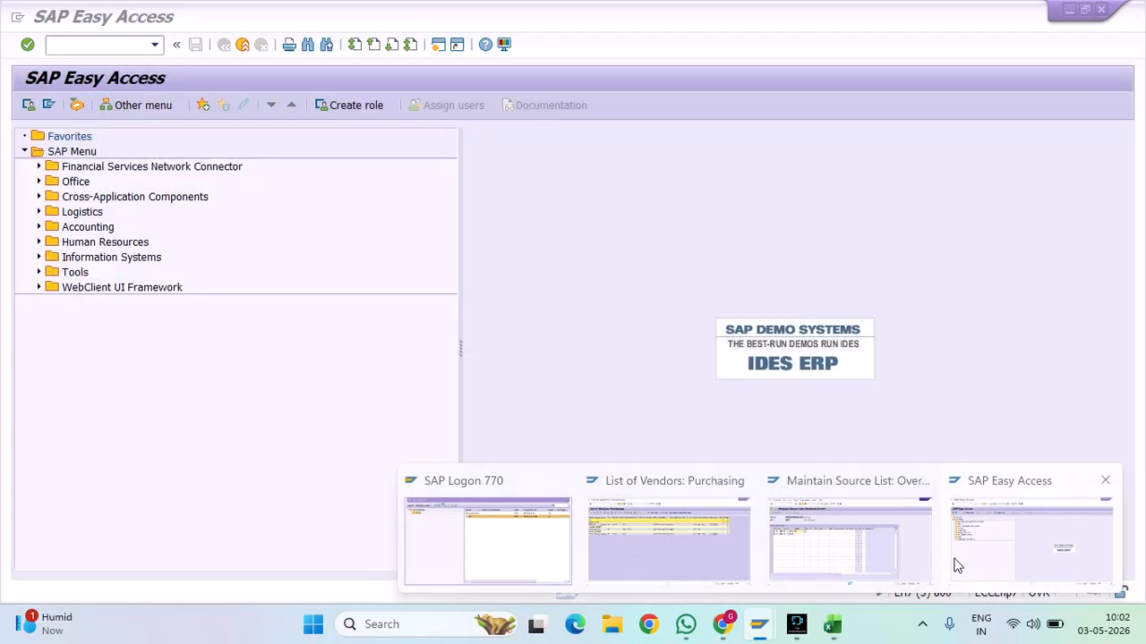
{"action": "type", "text": "051"}
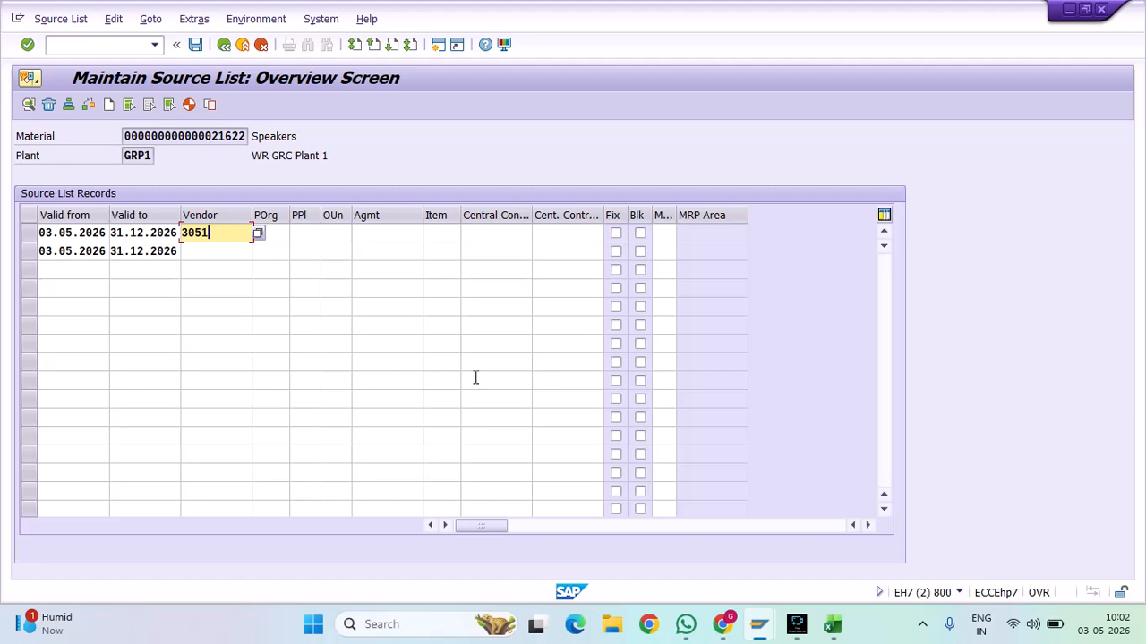
{"action": "left_click", "coordinate": [225, 248]}
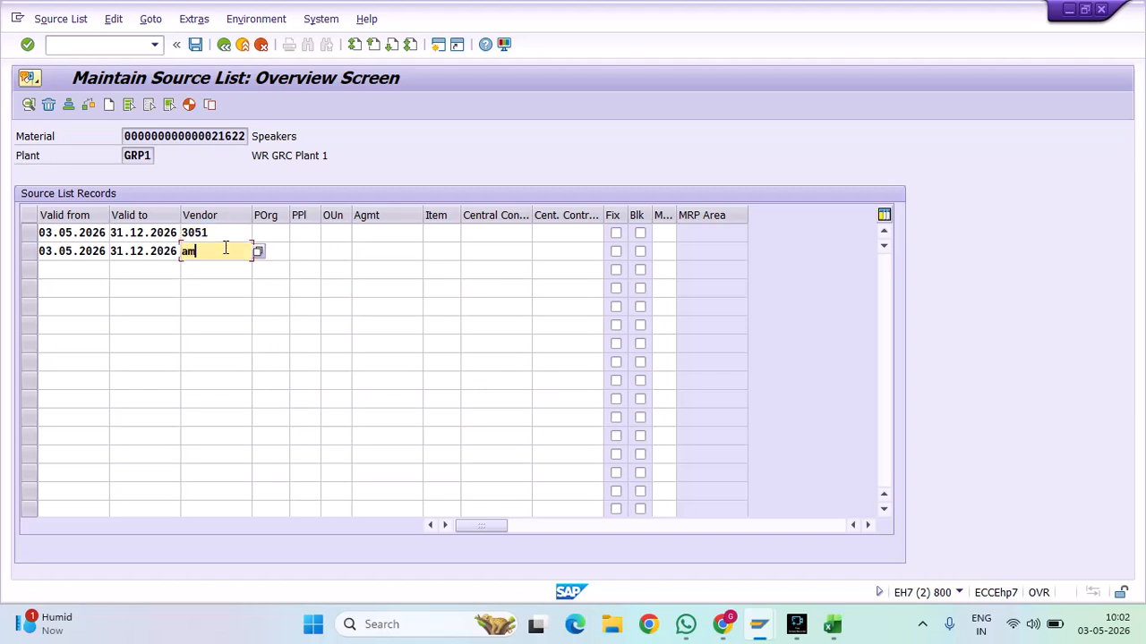
Add a third source list record valid from 03.05.2026 to 31.12.2026, and enter its vendor code
{"action": "left_click", "coordinate": [68, 274]}
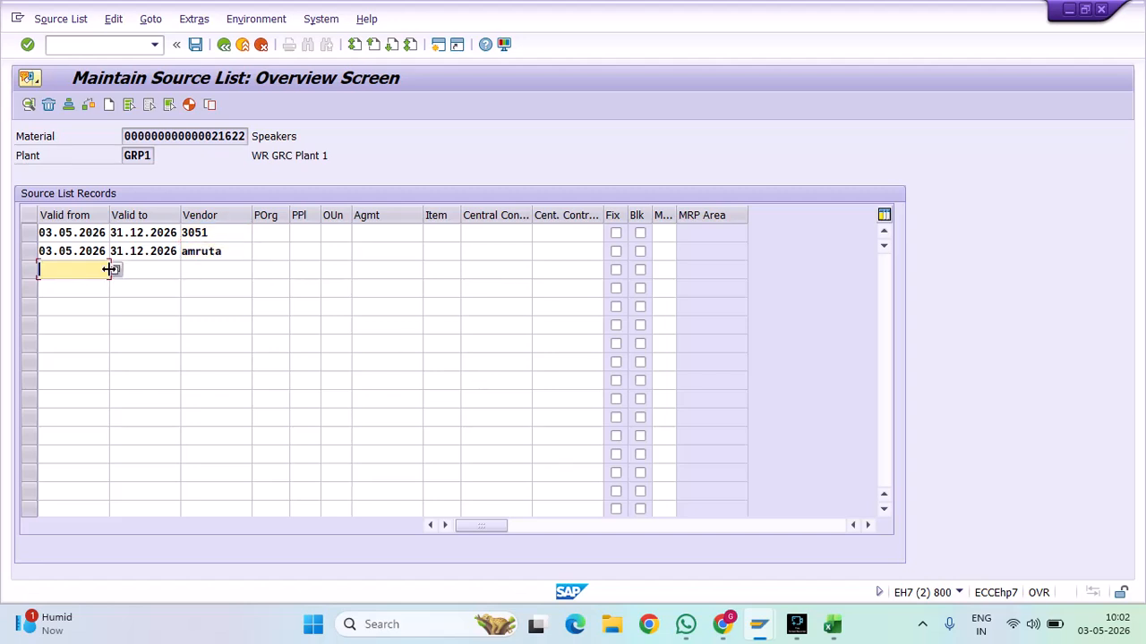
{"action": "left_click", "coordinate": [115, 269]}
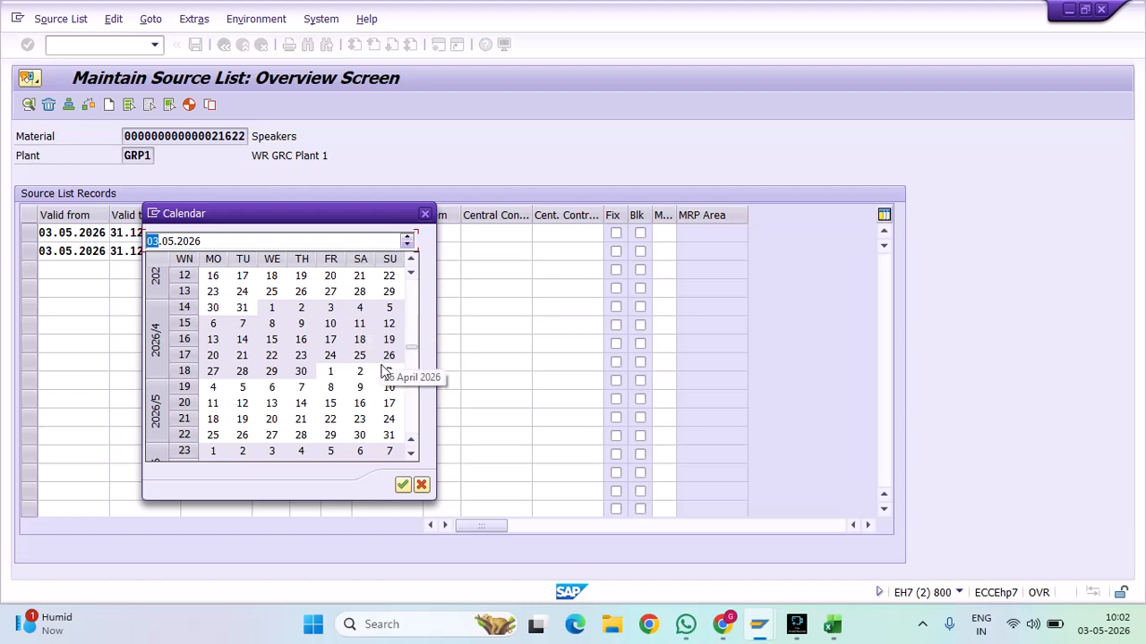
{"action": "double_click", "coordinate": [388, 371]}
{"action": "left_click", "coordinate": [134, 269]}
{"action": "left_click", "coordinate": [186, 271]}
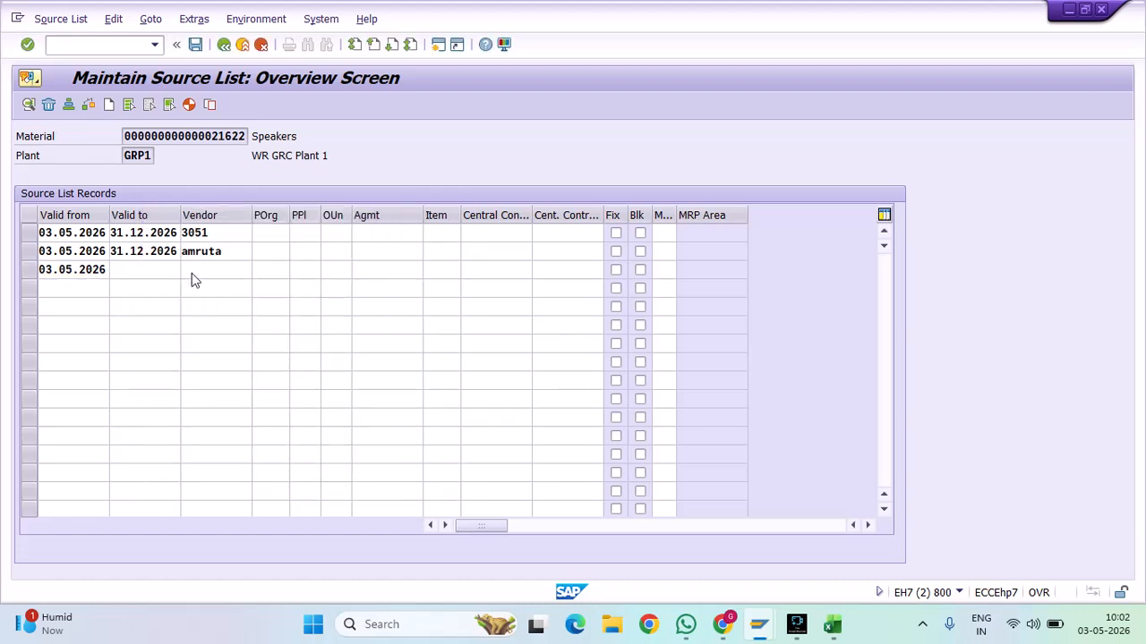
{"action": "left_click_drag", "start_coordinate": [417, 352], "coordinate": [407, 452]}
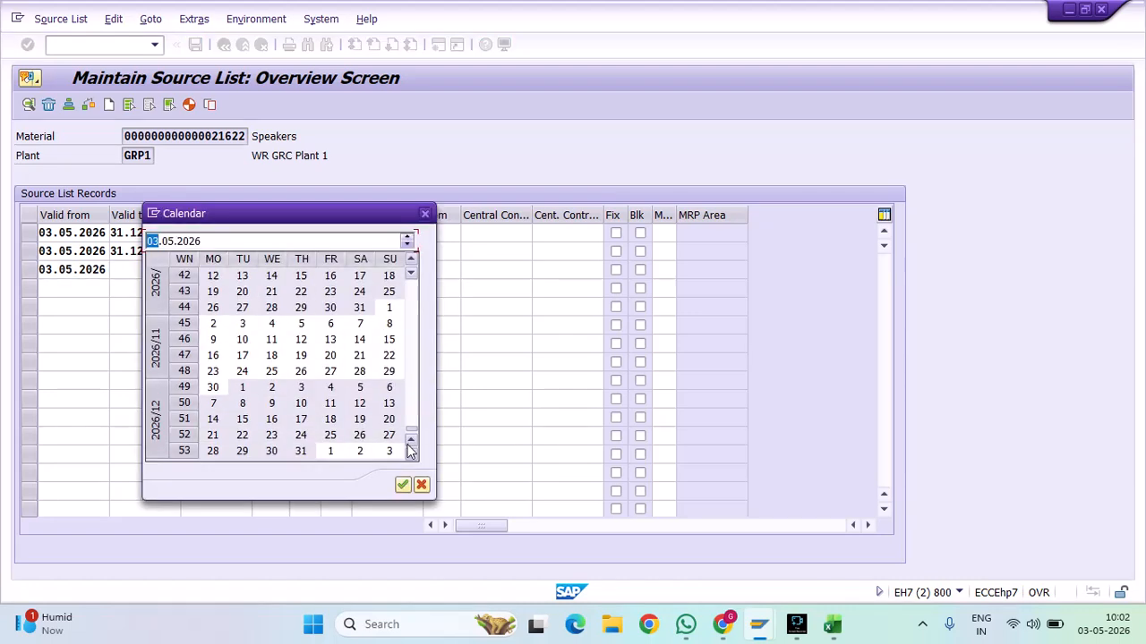
{"action": "double_click", "coordinate": [300, 451]}
{"action": "left_click", "coordinate": [215, 274]}
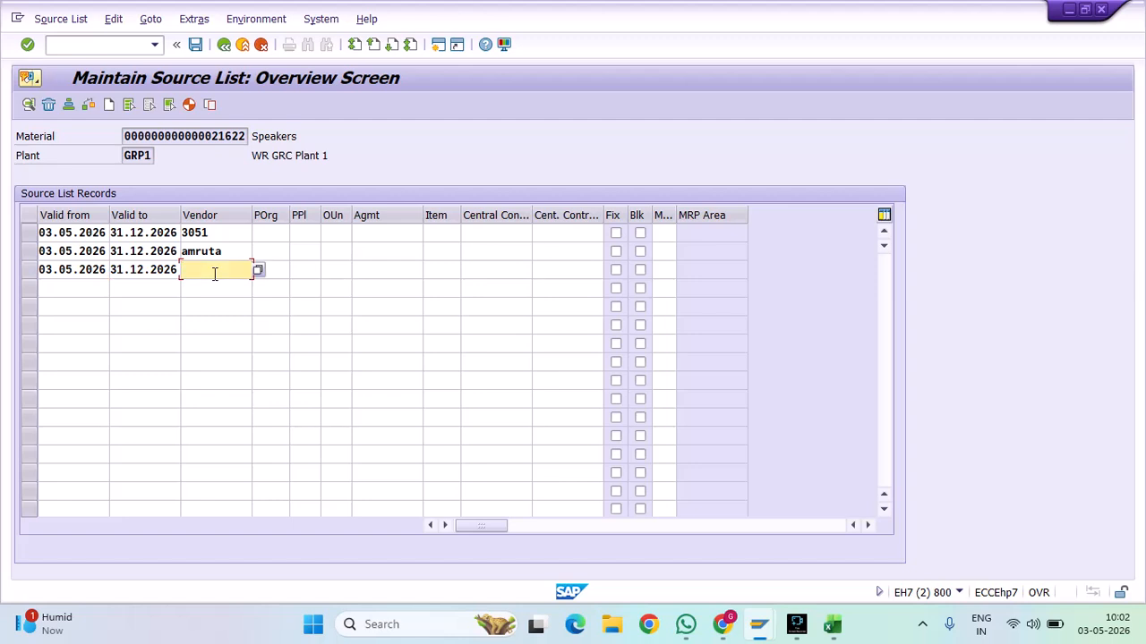
{"action": "type", "text": "suman"}
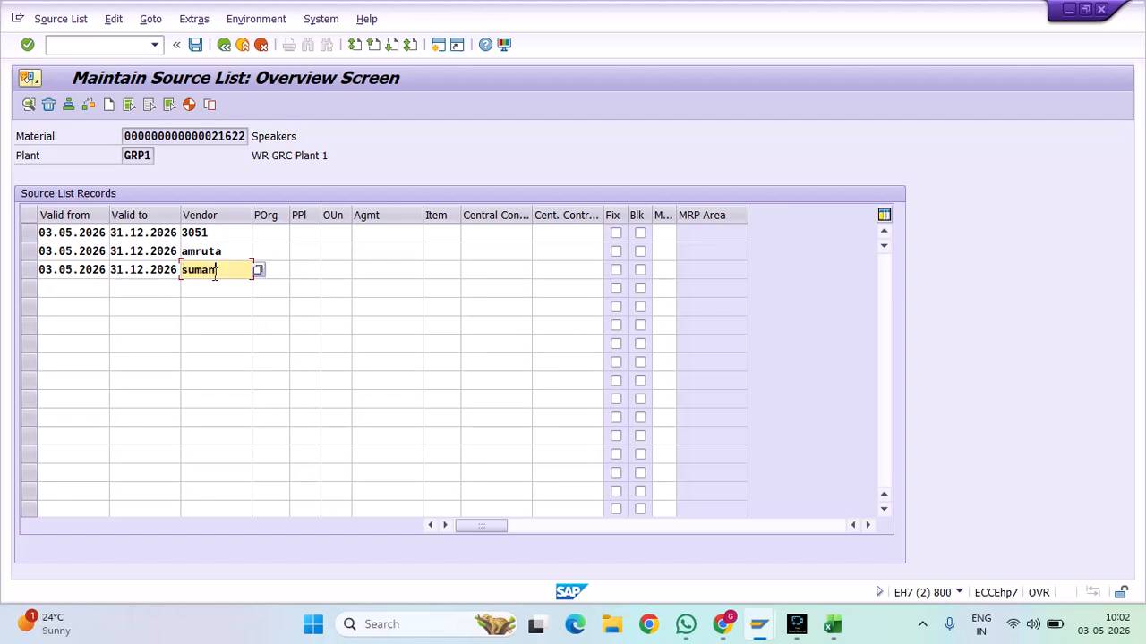
Assign purchasing organization GRPO to all three source list records
{"action": "left_click", "coordinate": [262, 236]}
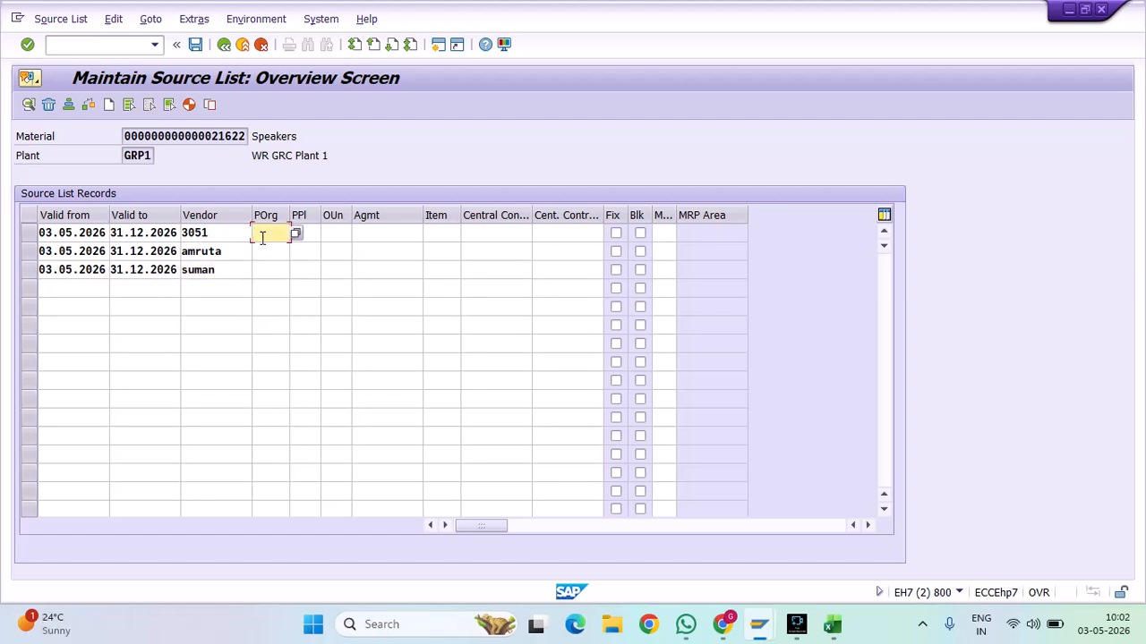
{"action": "type", "text": "GRPO"}
{"action": "key", "text": "Down"}
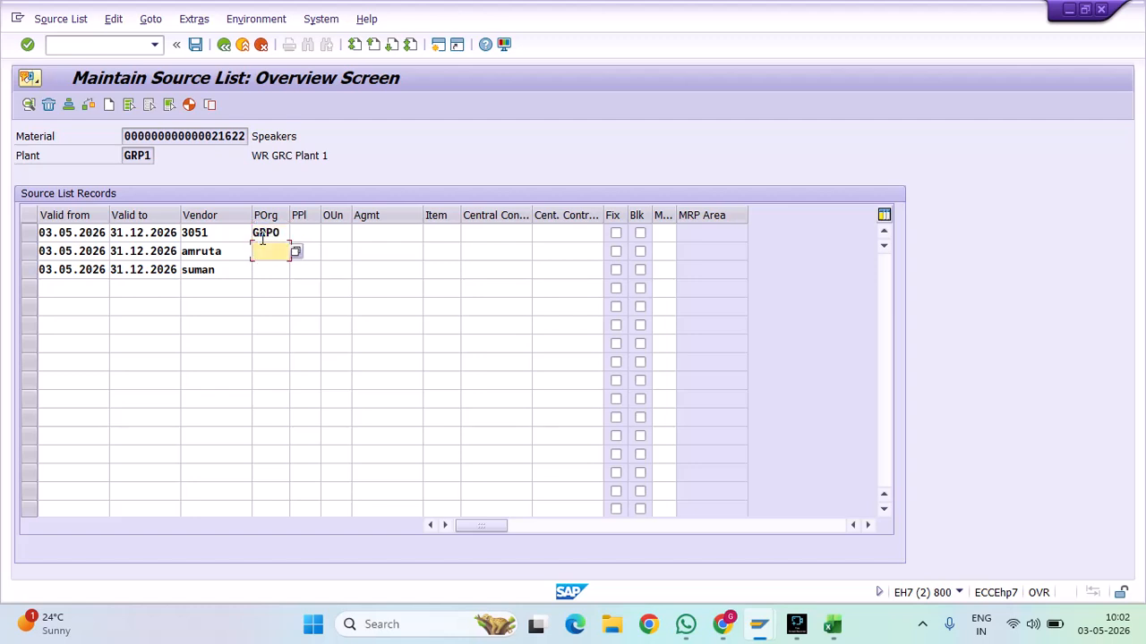
{"action": "type", "text": "GRPO"}
{"action": "key", "text": "Down"}
{"action": "type", "text": "GRPO"}
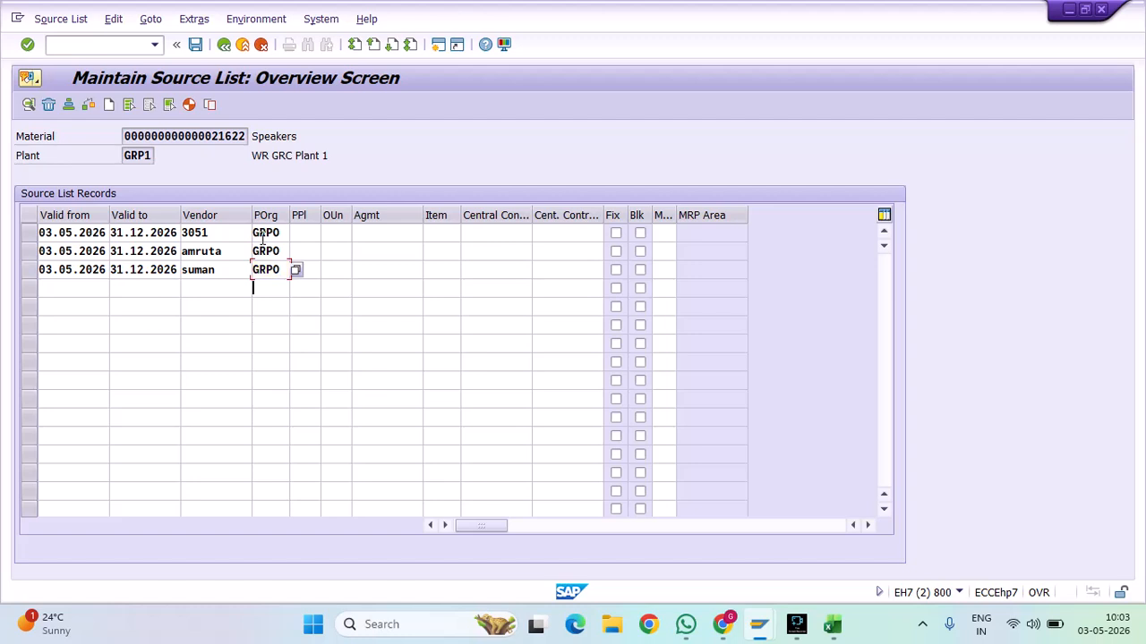
{"action": "key", "text": "Down"}
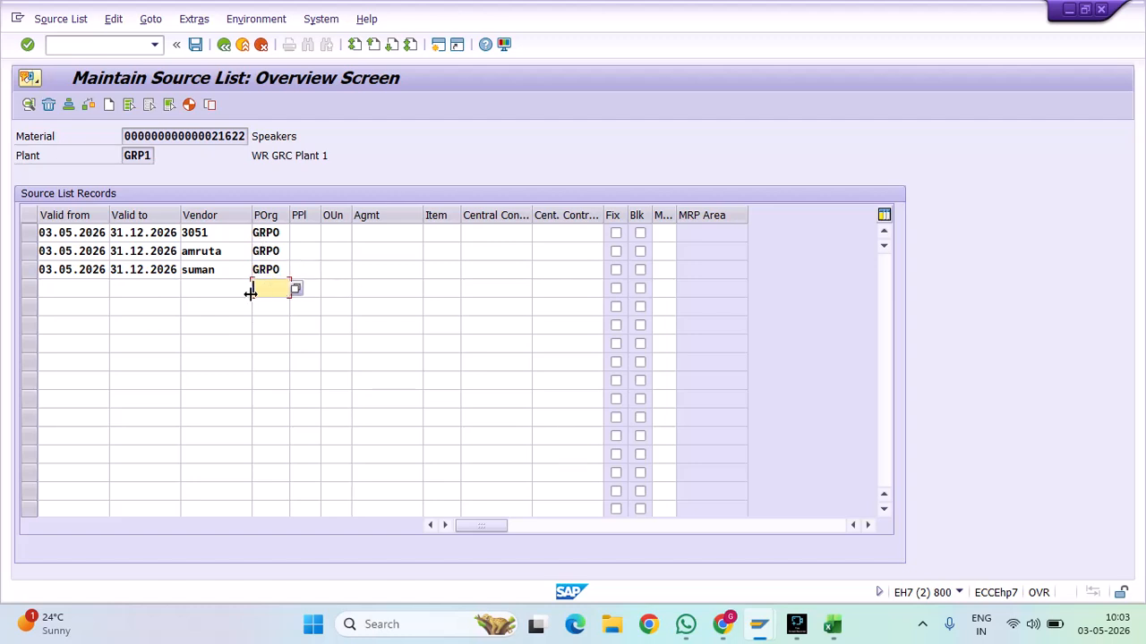
{"action": "left_click", "coordinate": [234, 232]}
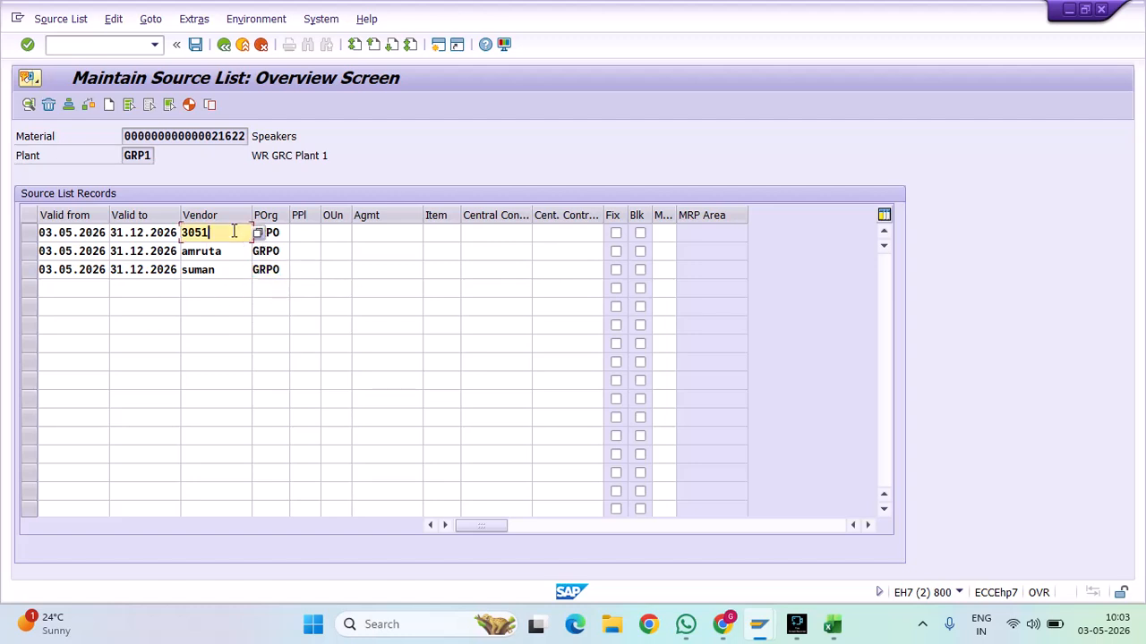
{"action": "left_click_drag", "start_coordinate": [229, 231], "coordinate": [148, 227]}
{"action": "left_click", "coordinate": [378, 231]}
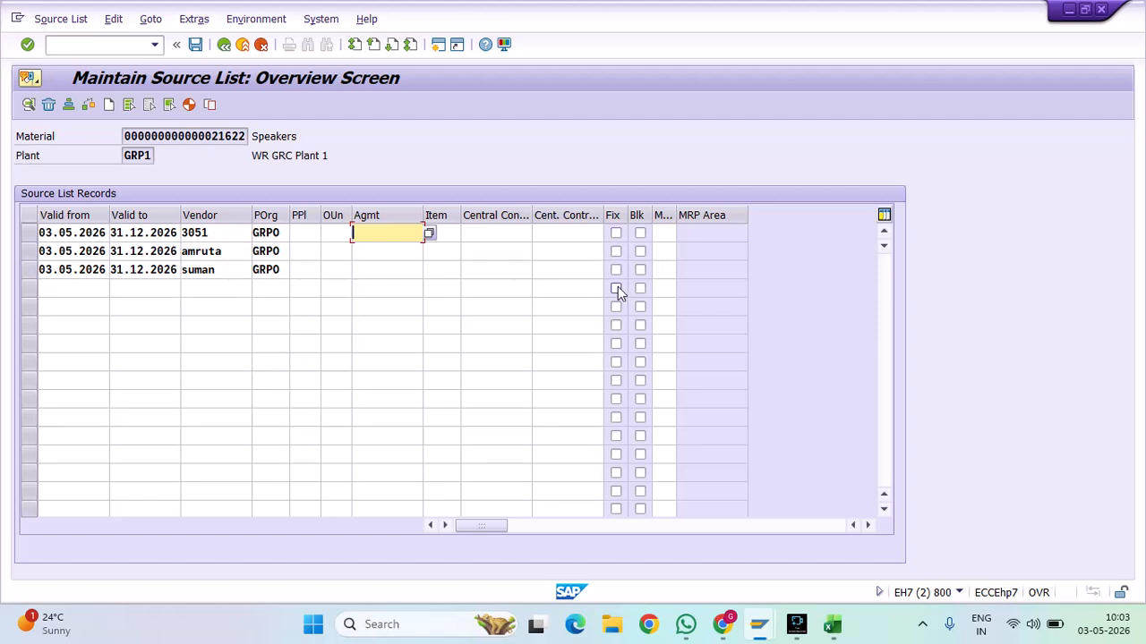
{"action": "left_click", "coordinate": [616, 233]}
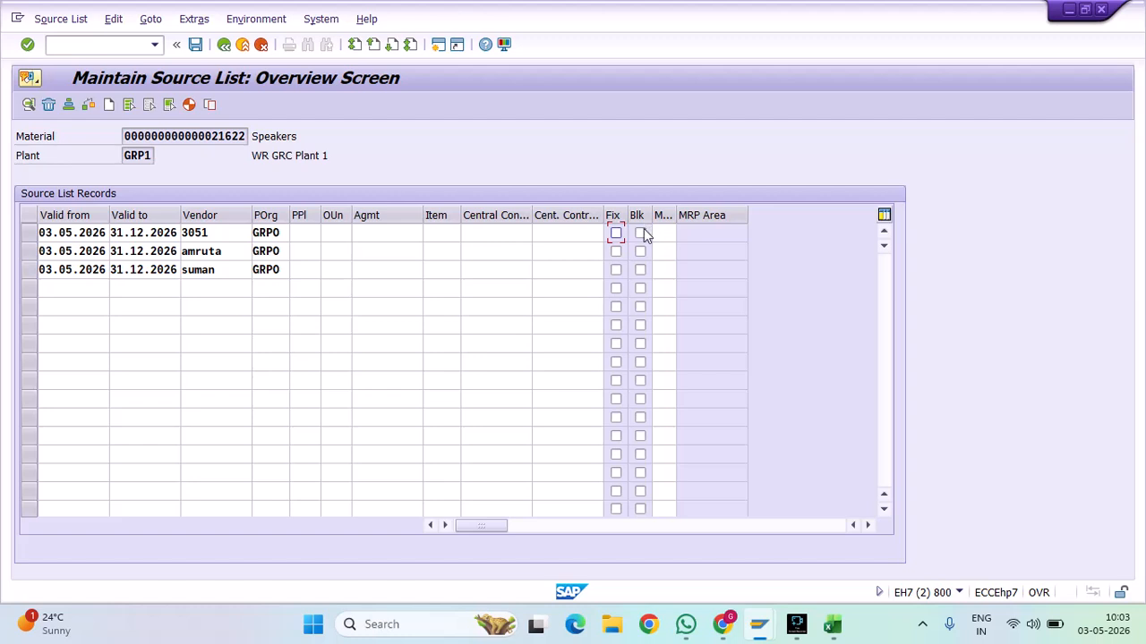
{"action": "left_click", "coordinate": [337, 233]}
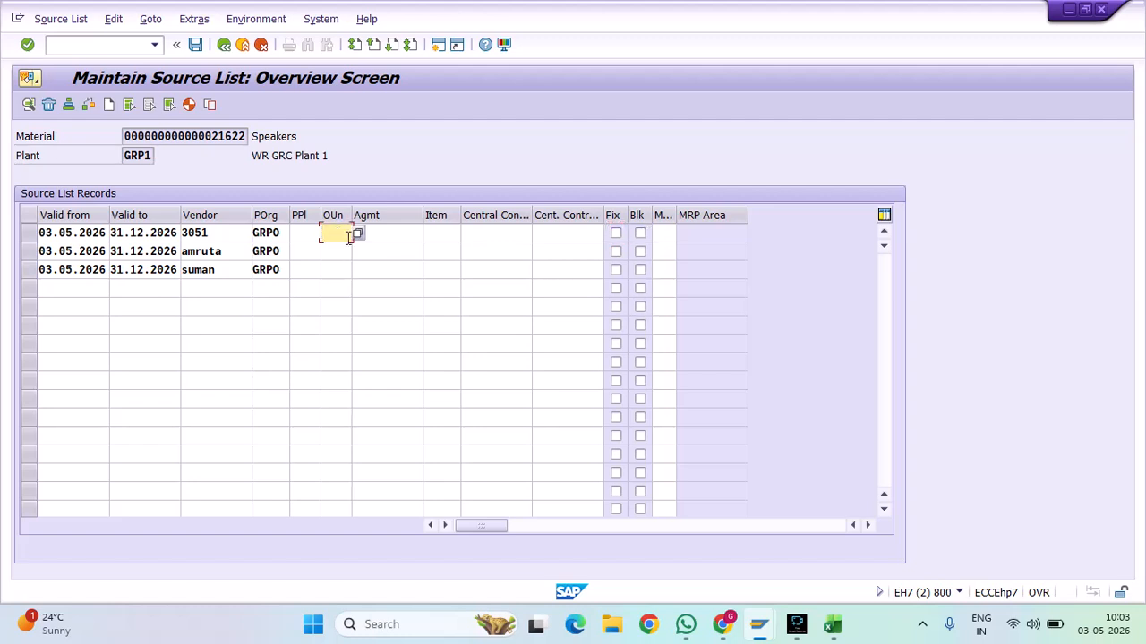
Validate the three source list records for material 21622
{"action": "left_click", "coordinate": [394, 235]}
{"action": "left_click", "coordinate": [440, 233]}
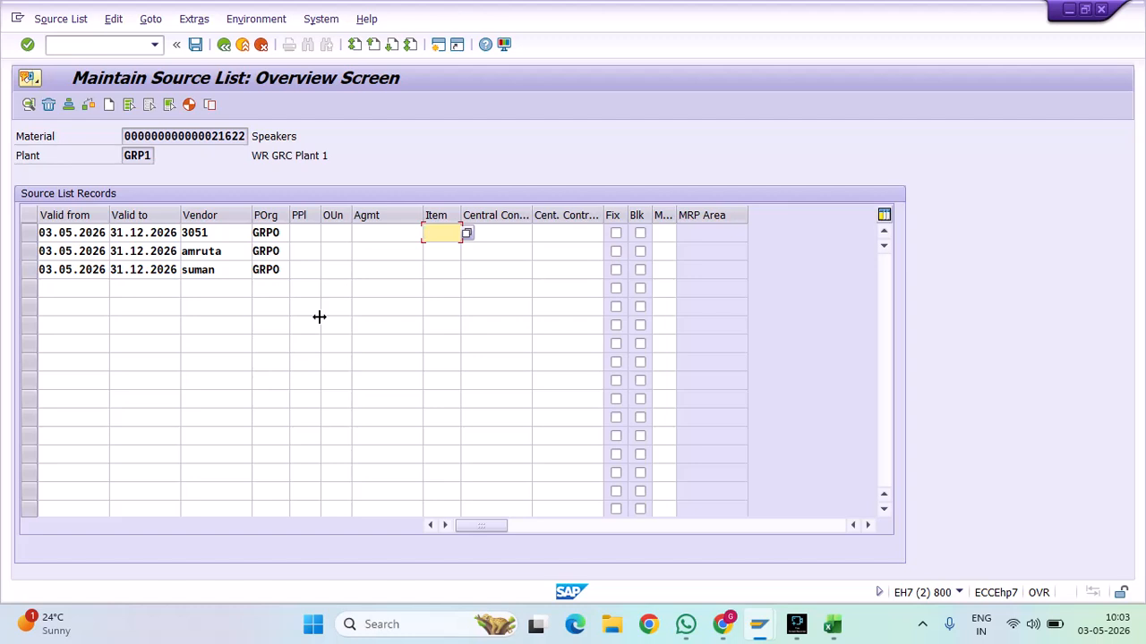
{"action": "key", "text": "Return"}
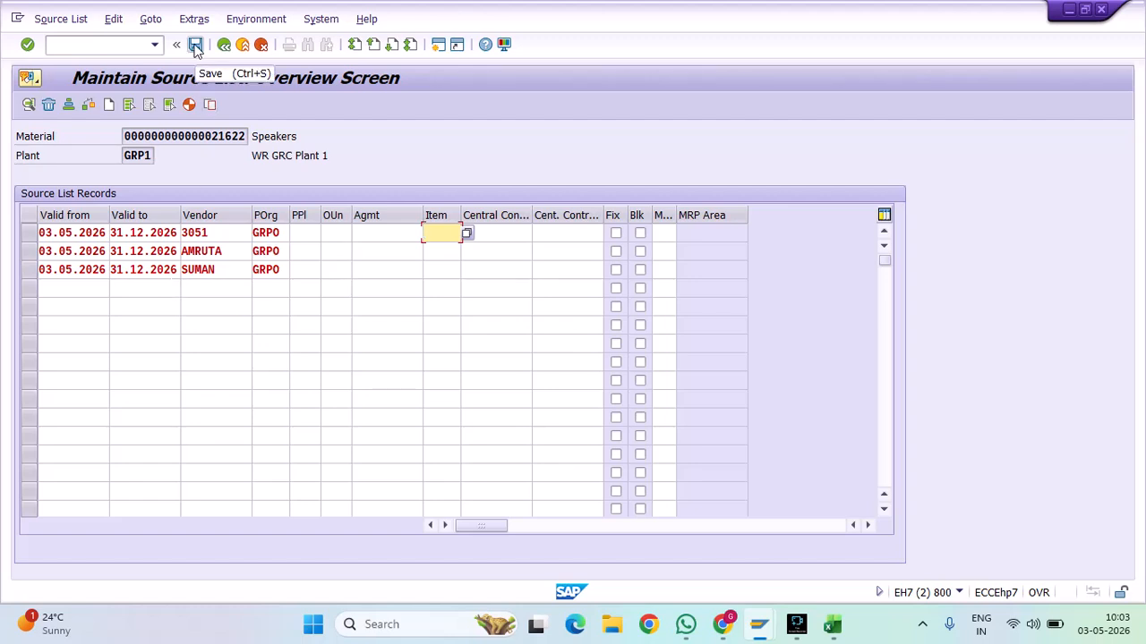
Review the material number and the vendors entered in the source list records
{"action": "left_click", "coordinate": [213, 134]}
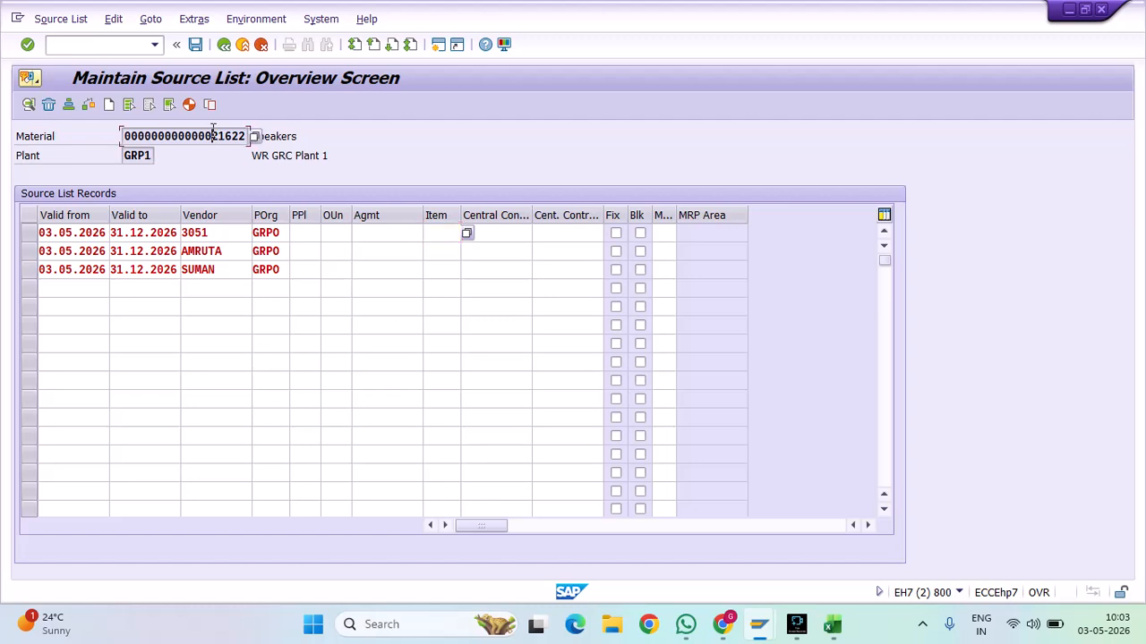
{"action": "left_click_drag", "start_coordinate": [213, 134], "coordinate": [255, 136]}
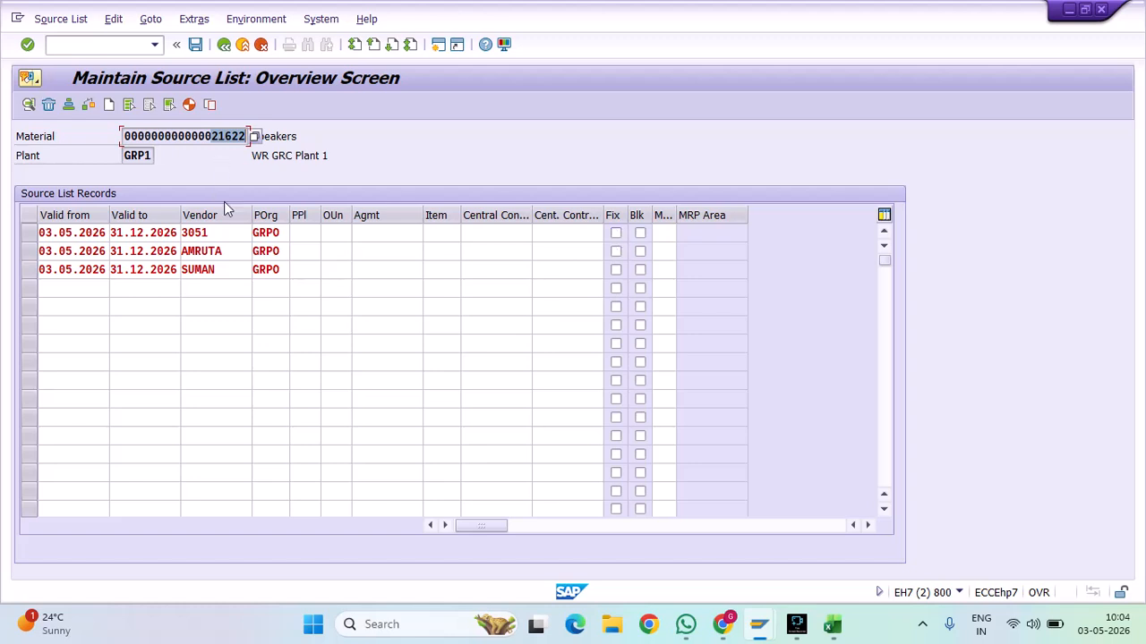
{"action": "left_click", "coordinate": [225, 234]}
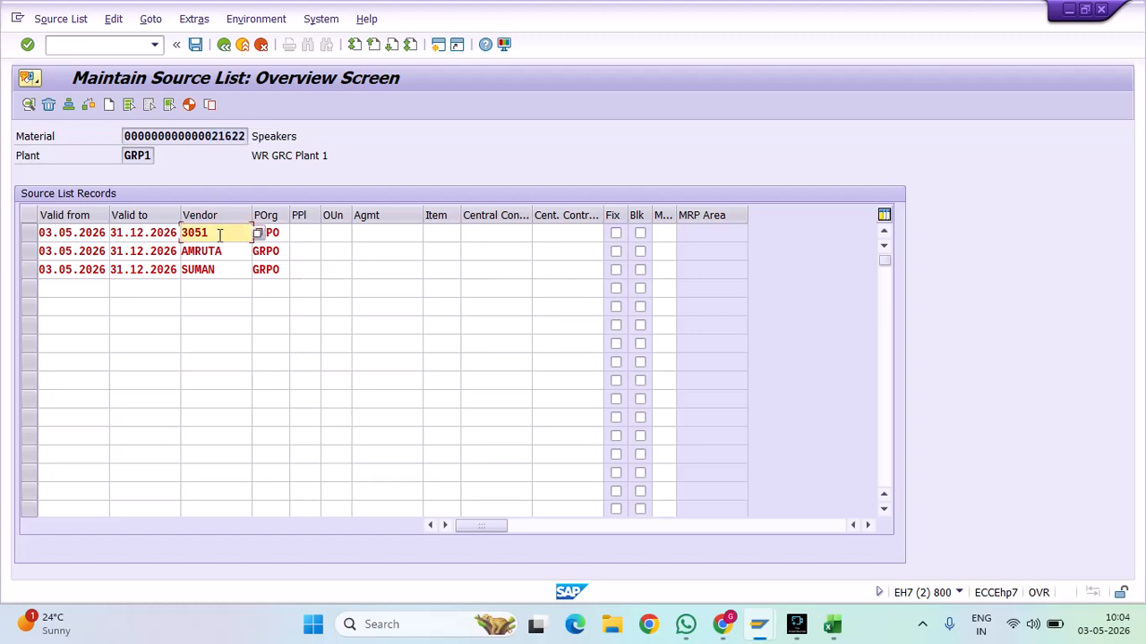
{"action": "left_click_drag", "start_coordinate": [218, 235], "coordinate": [182, 235]}
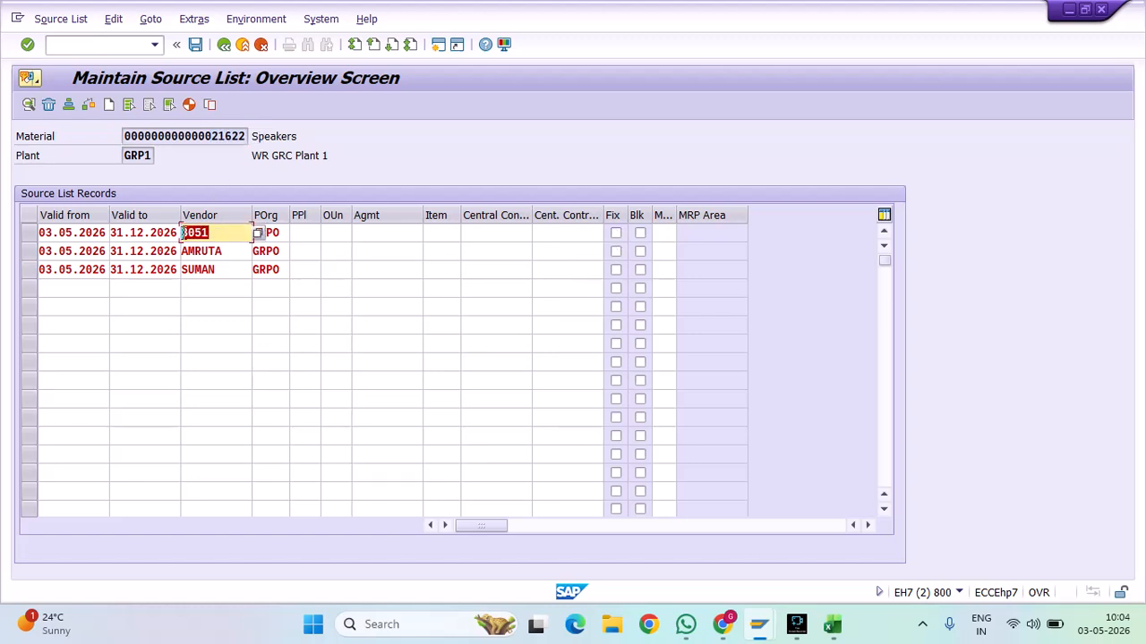
{"action": "double_click", "coordinate": [243, 250]}
{"action": "left_click_drag", "start_coordinate": [231, 270], "coordinate": [136, 266]}
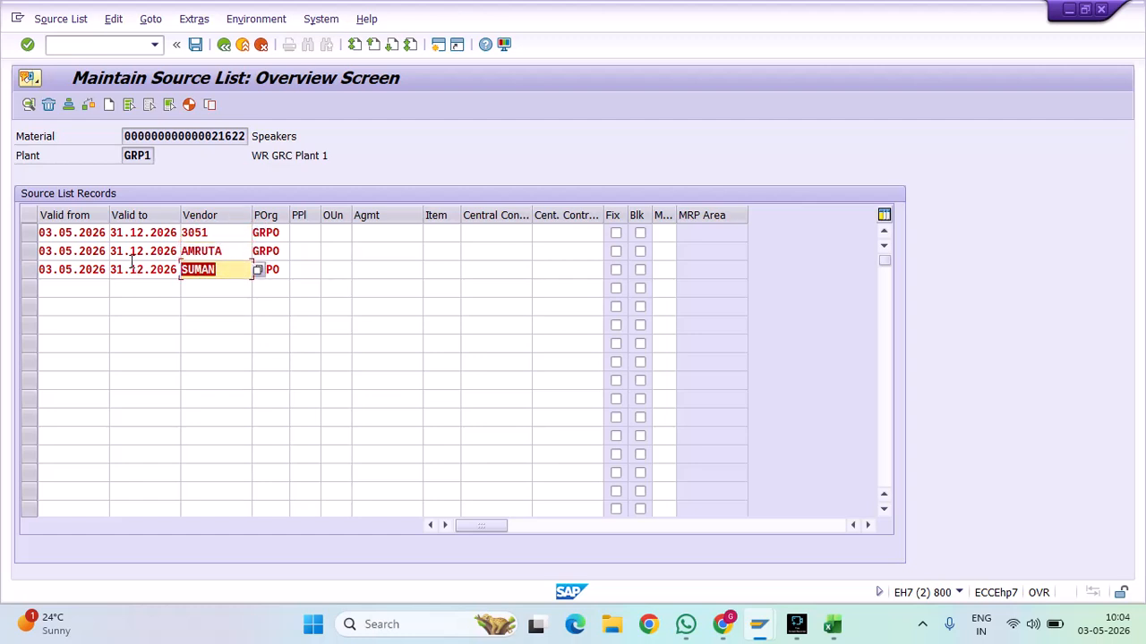
{"action": "left_click", "coordinate": [220, 270]}
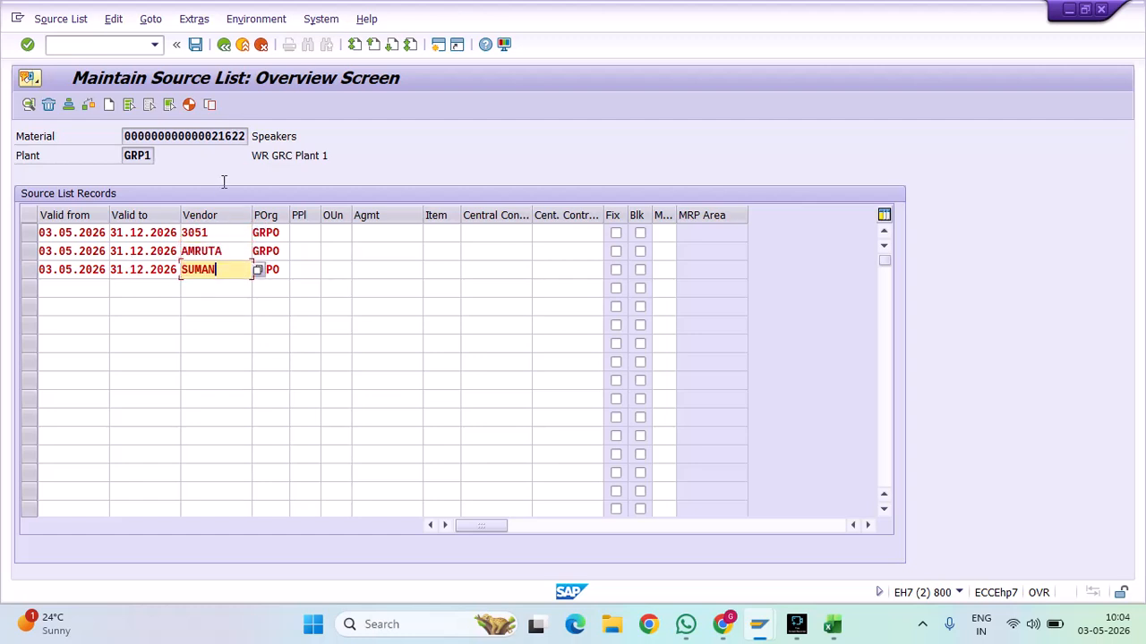
{"action": "left_click", "coordinate": [213, 136]}
{"action": "left_click_drag", "start_coordinate": [213, 137], "coordinate": [259, 139]}
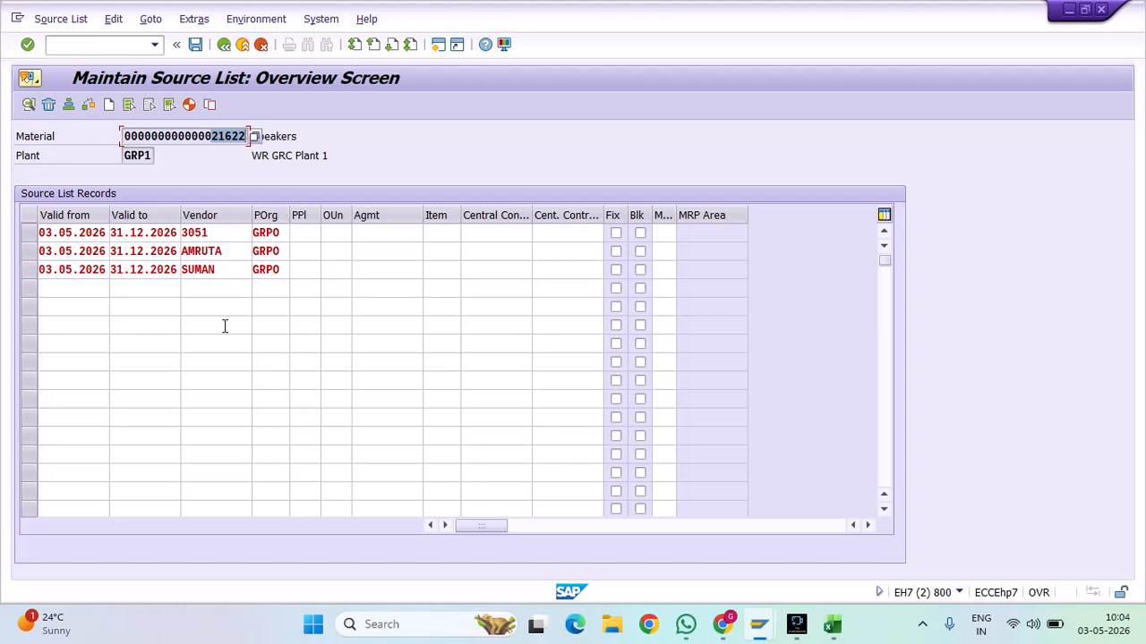
Save the source list and open purchase requisition creation with transaction ME51N
{"action": "left_click", "coordinate": [196, 45]}
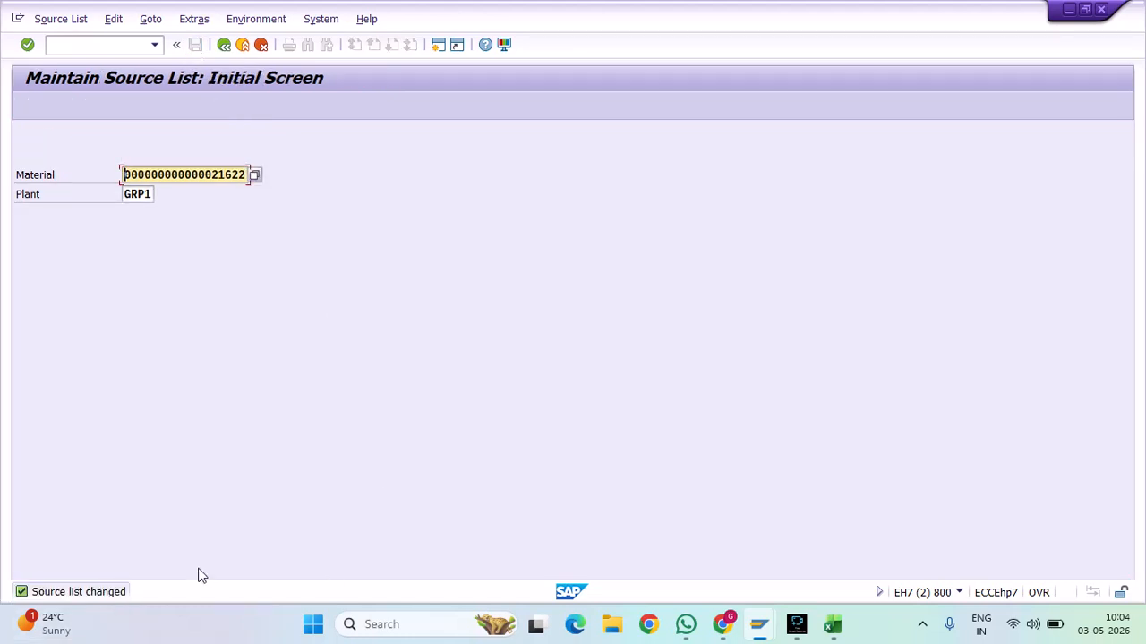
{"action": "left_click", "coordinate": [87, 46]}
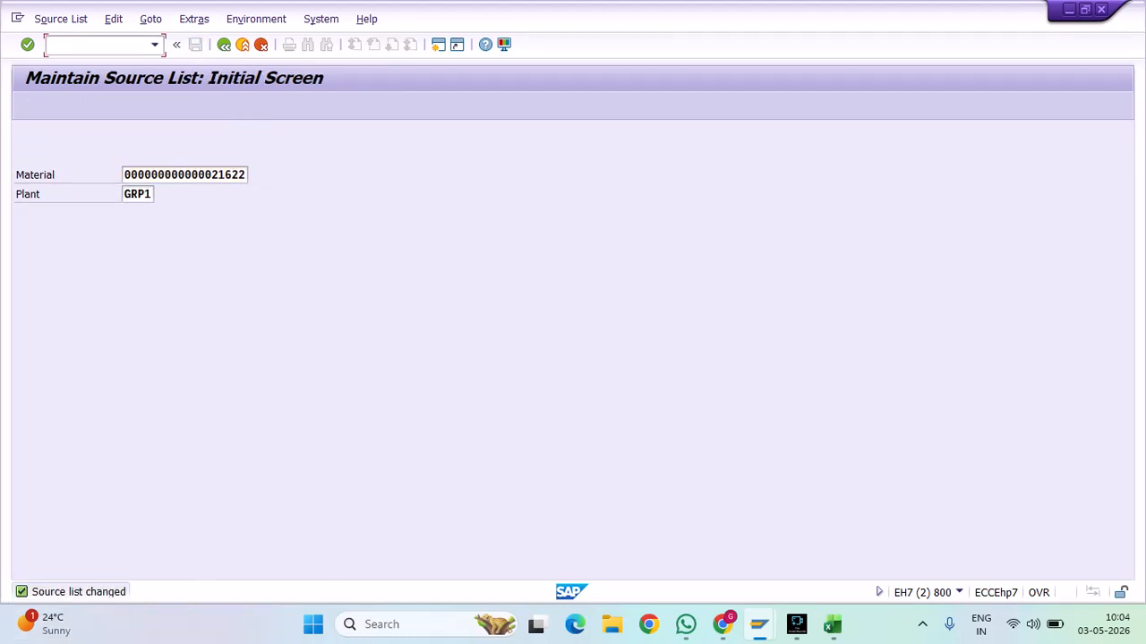
{"action": "type", "text": "/NME51N"}
{"action": "key", "text": "Return"}
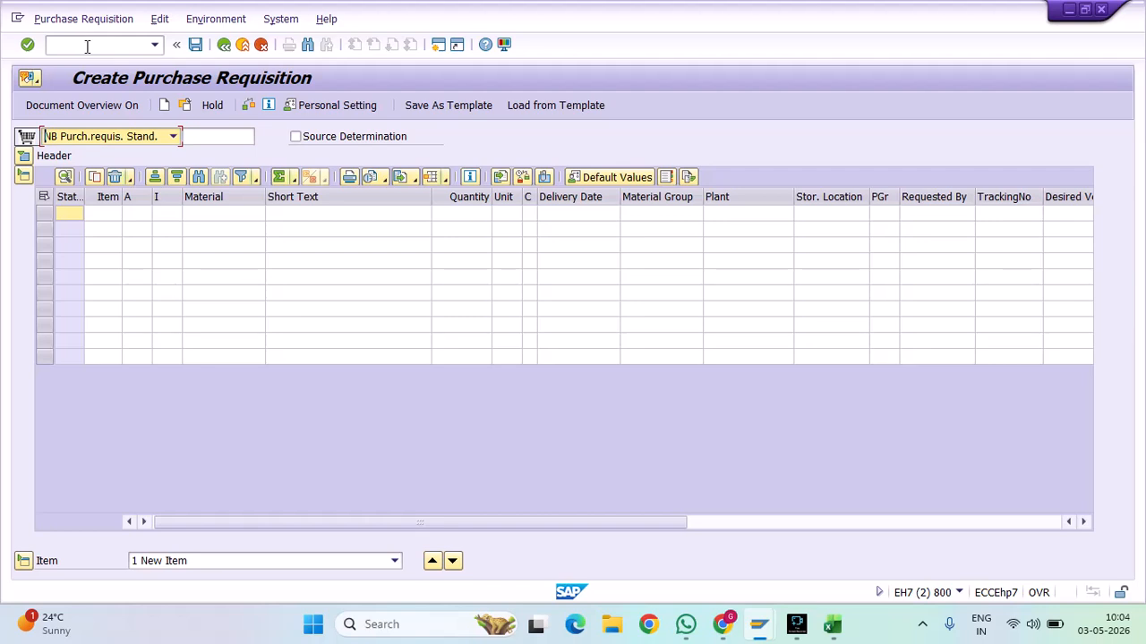
Enable source determination and enter a requisition item for material 21622, quantity 1000, plant GRP1 and storage location SL01
{"action": "left_click", "coordinate": [296, 137]}
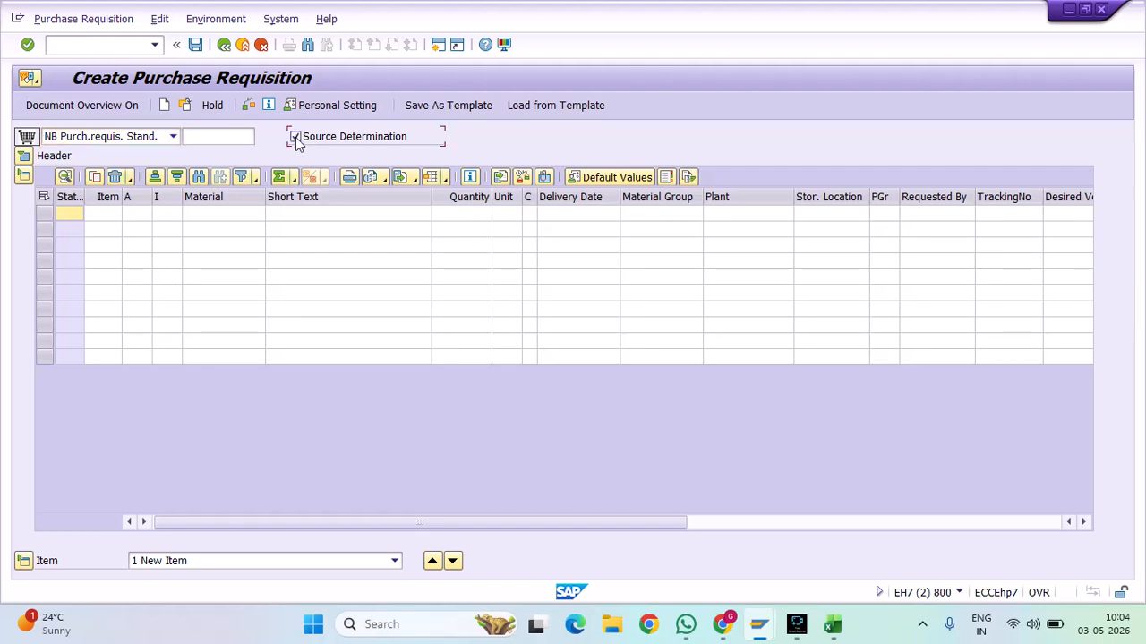
{"action": "left_click", "coordinate": [234, 218]}
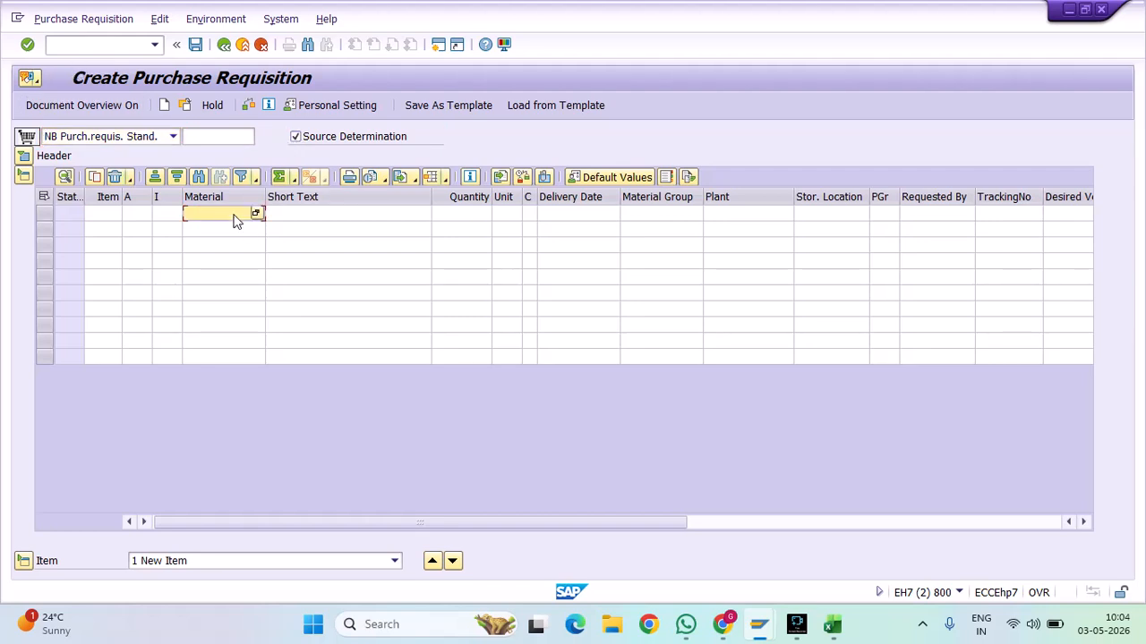
{"action": "type", "text": "21622"}
{"action": "left_click", "coordinate": [479, 212]}
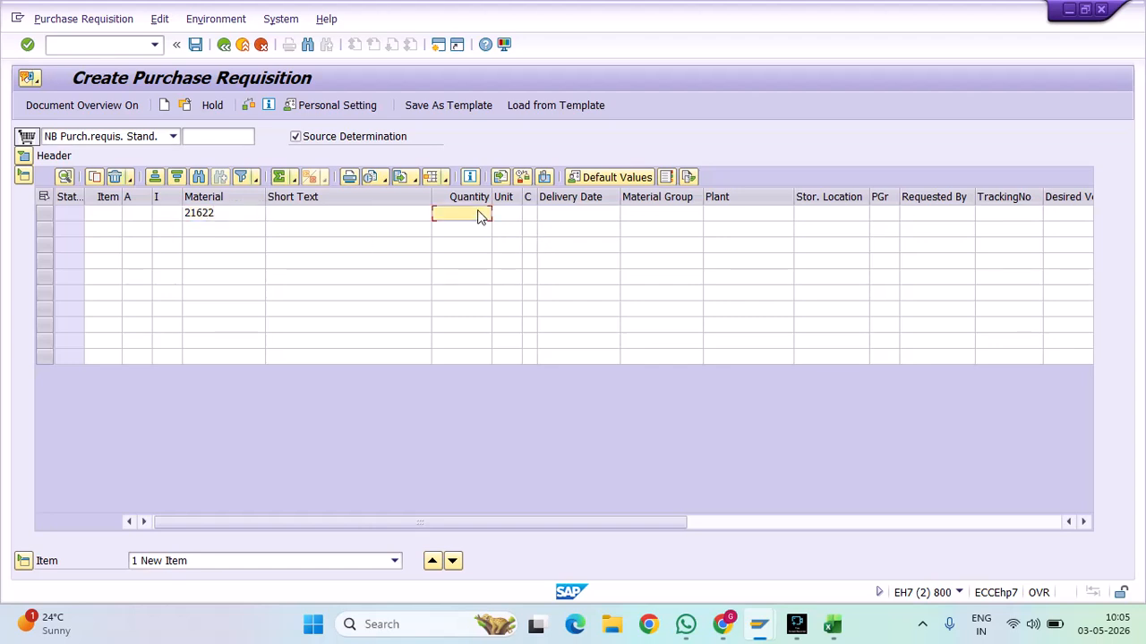
{"action": "type", "text": "1000"}
{"action": "left_click", "coordinate": [717, 219]}
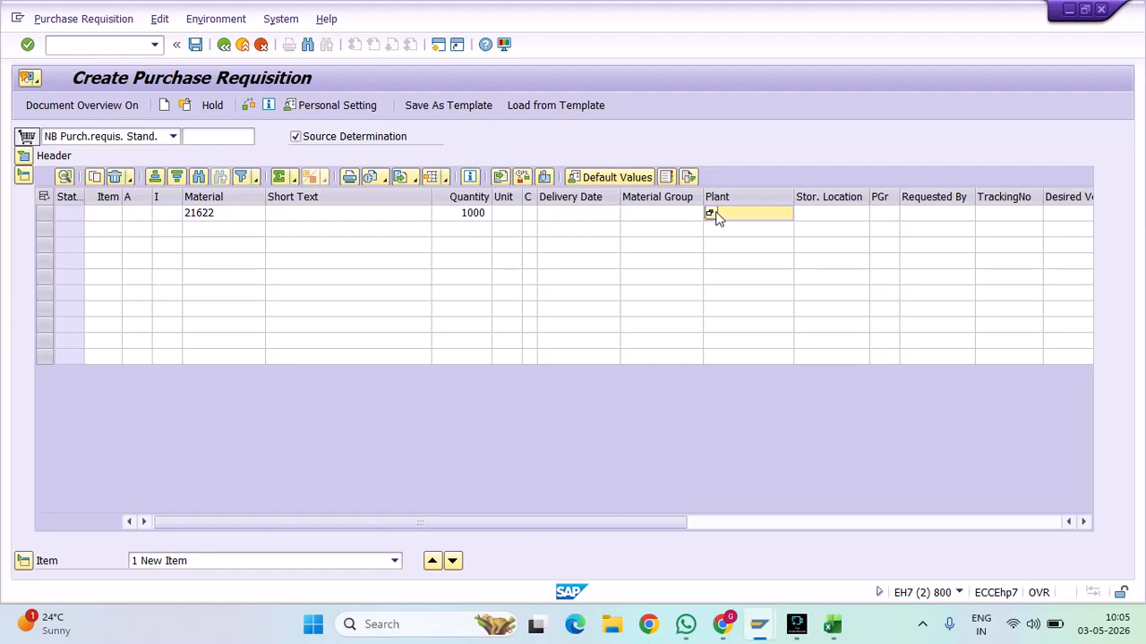
{"action": "type", "text": "GRP1"}
{"action": "left_click", "coordinate": [828, 218]}
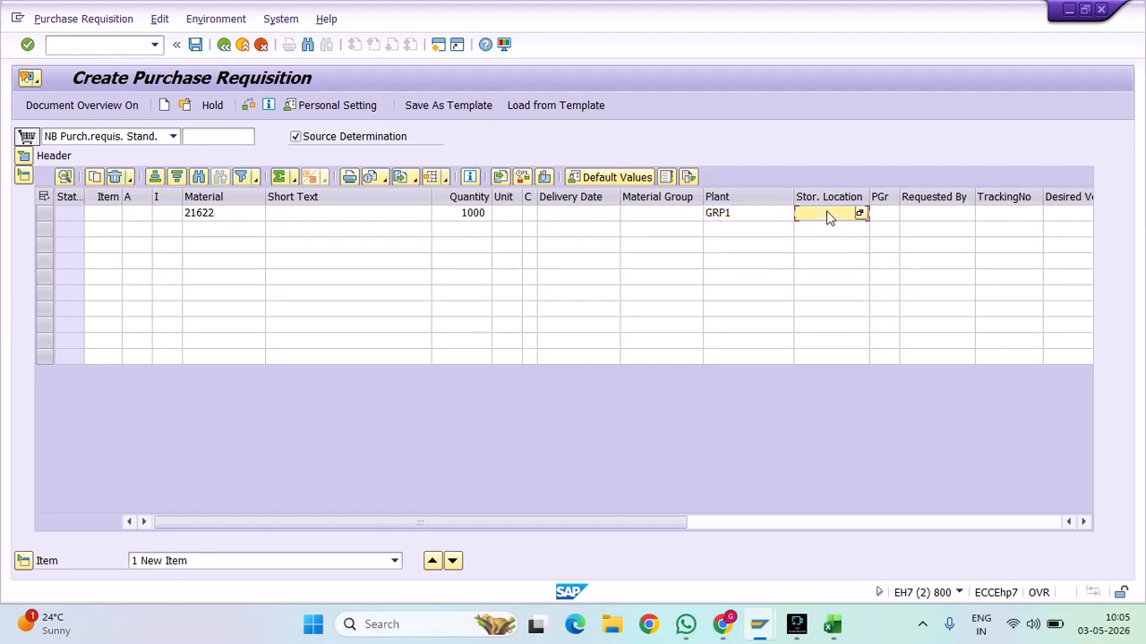
{"action": "type", "text": "SL01"}
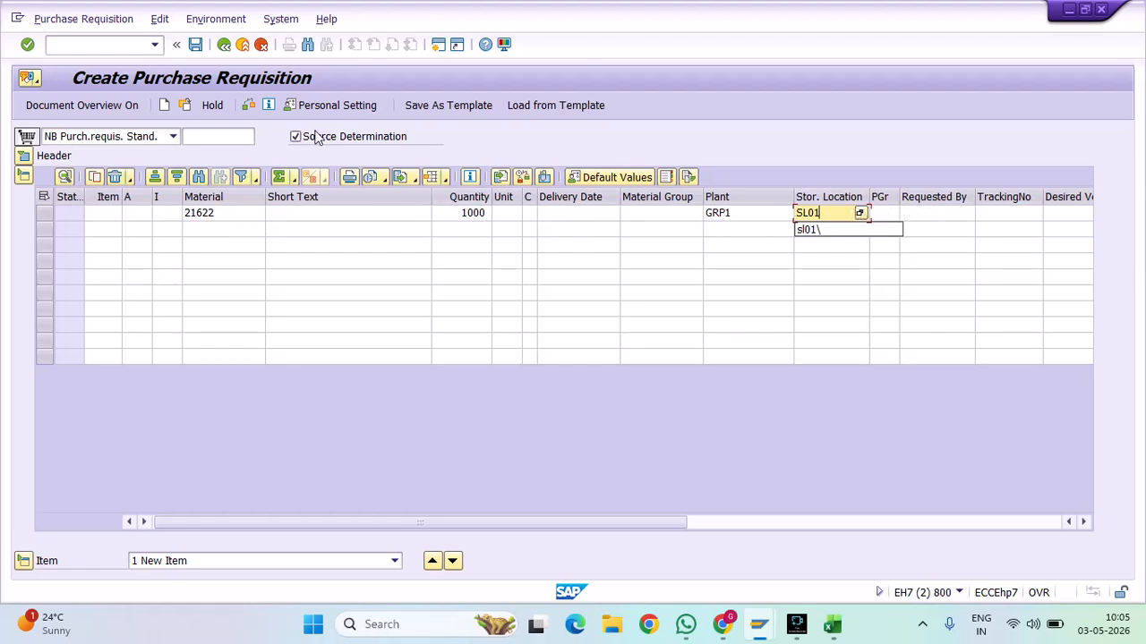
{"action": "key", "text": "Return"}
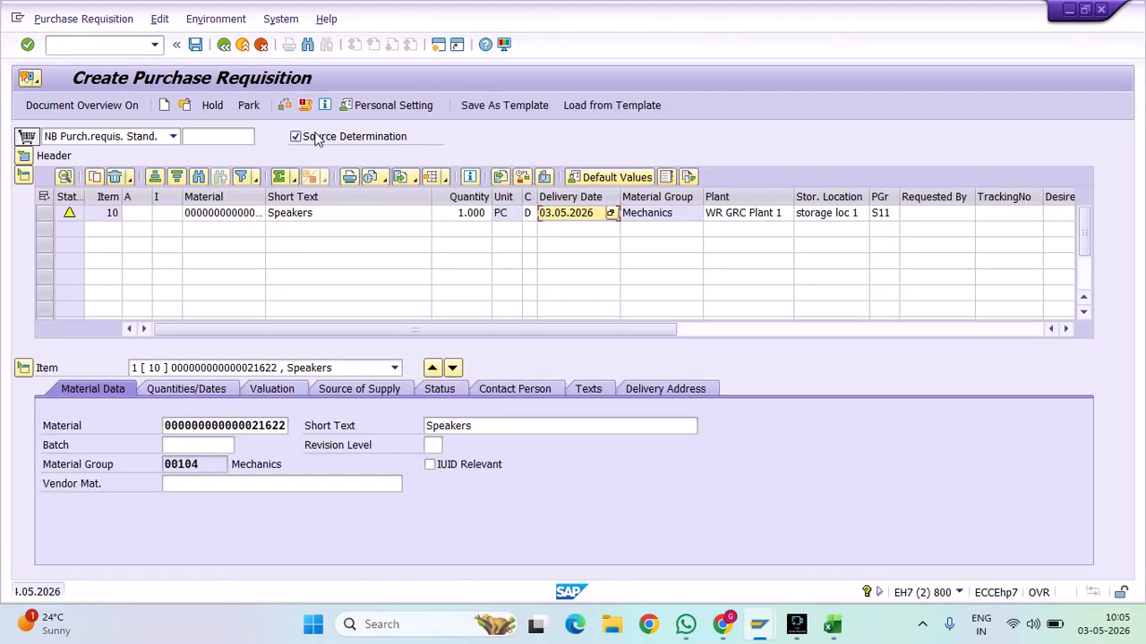
Open the item's sources of supply, try assigning the second and third vendors, and settle on the first vendor
{"action": "left_click", "coordinate": [364, 390]}
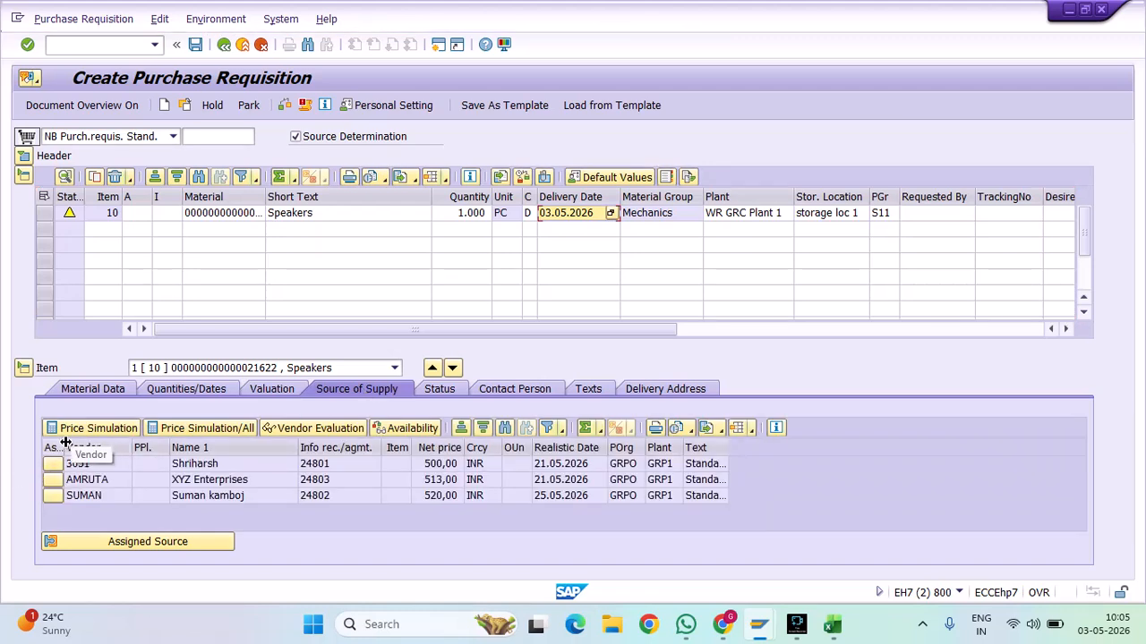
{"action": "left_click_drag", "start_coordinate": [65, 442], "coordinate": [120, 443]}
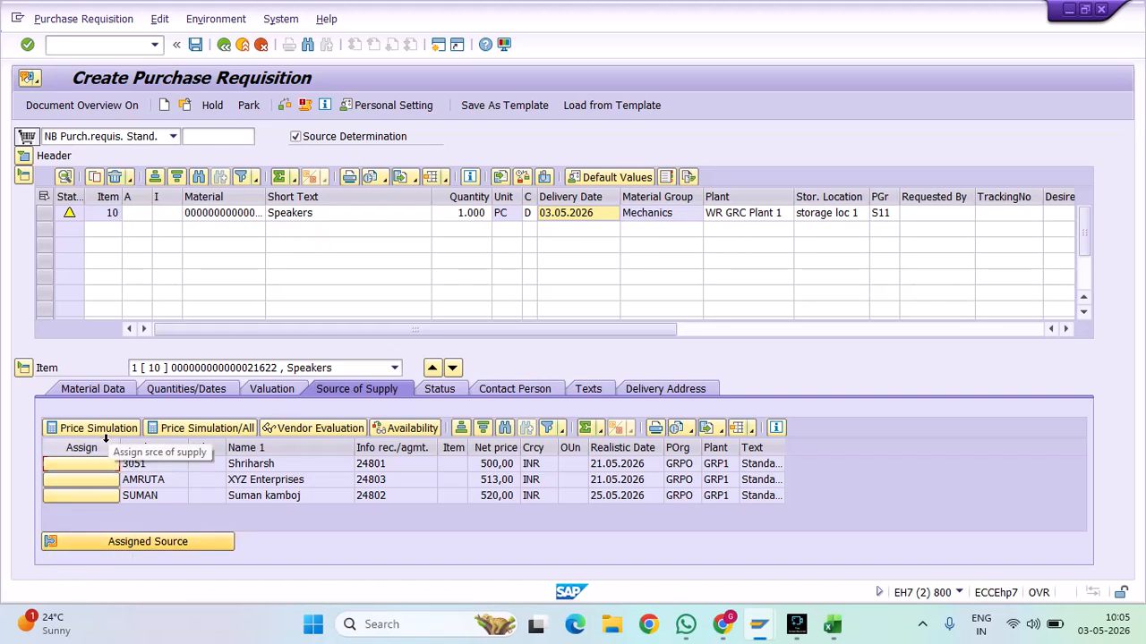
{"action": "left_click", "coordinate": [94, 482]}
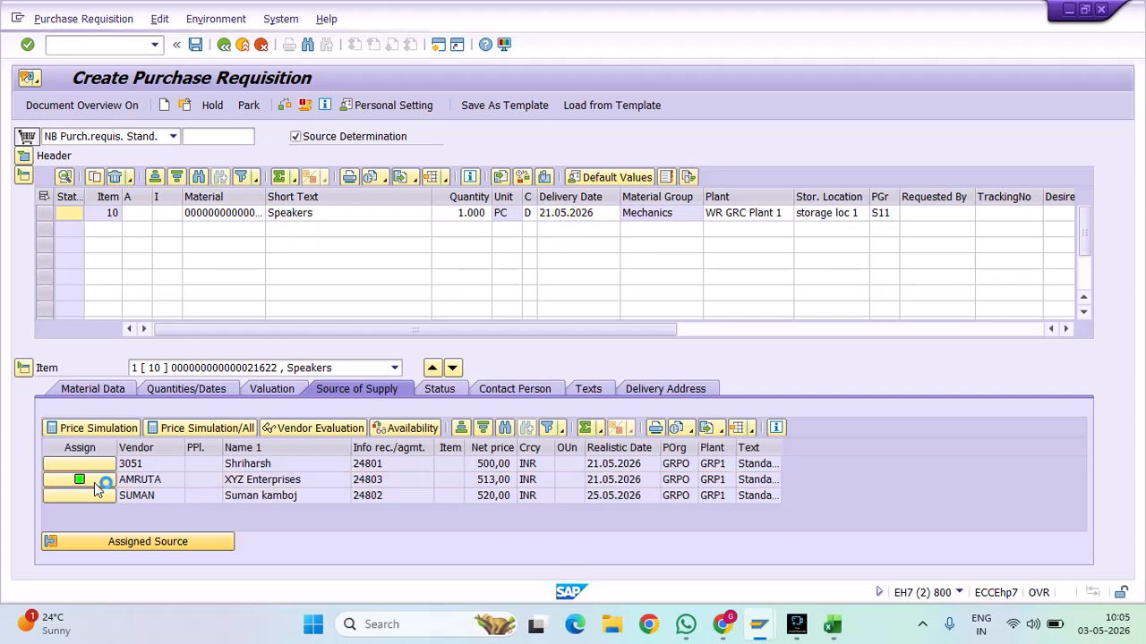
{"action": "left_click", "coordinate": [90, 498]}
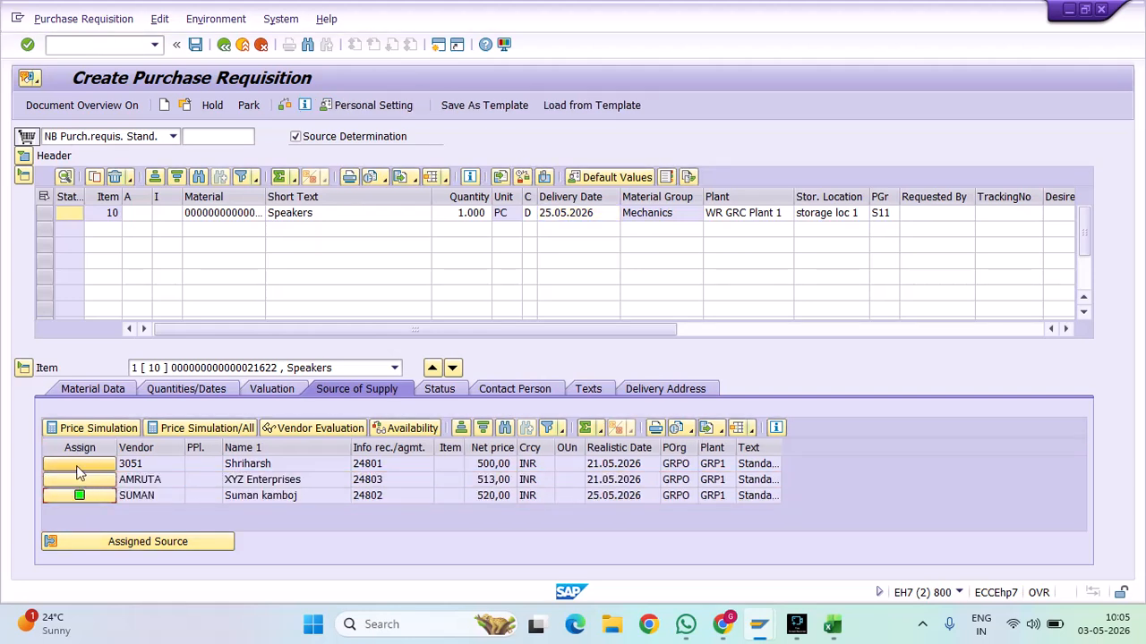
{"action": "left_click", "coordinate": [79, 465]}
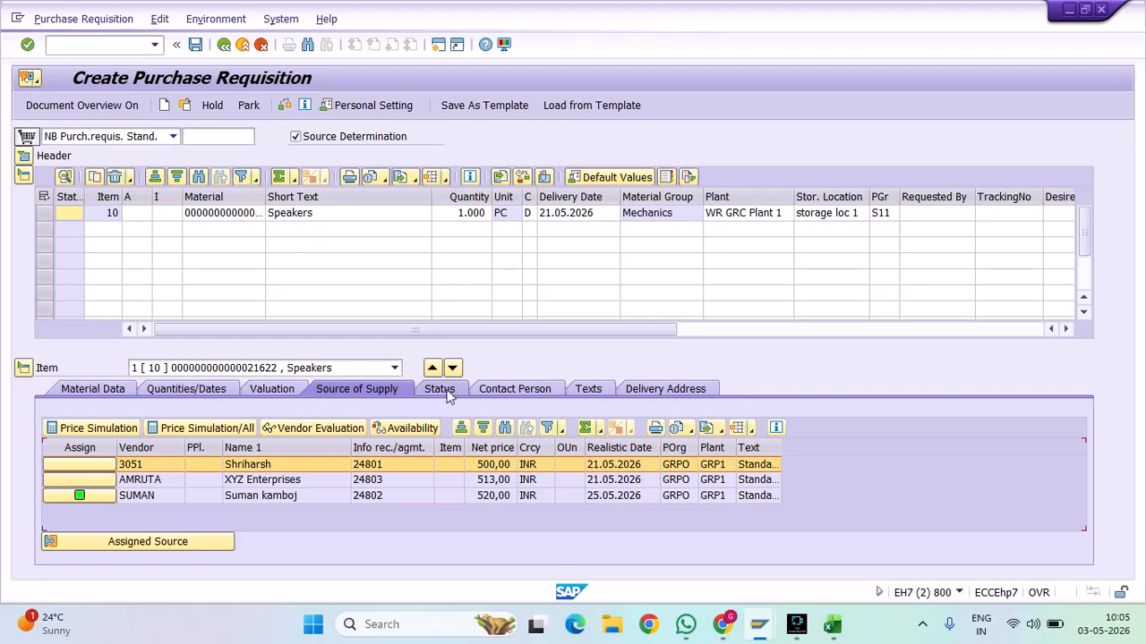
Check the fixed vendor in the item's assigned source and return to the list of available sources
{"action": "left_click", "coordinate": [150, 542]}
{"action": "left_click_drag", "start_coordinate": [199, 464], "coordinate": [75, 462]}
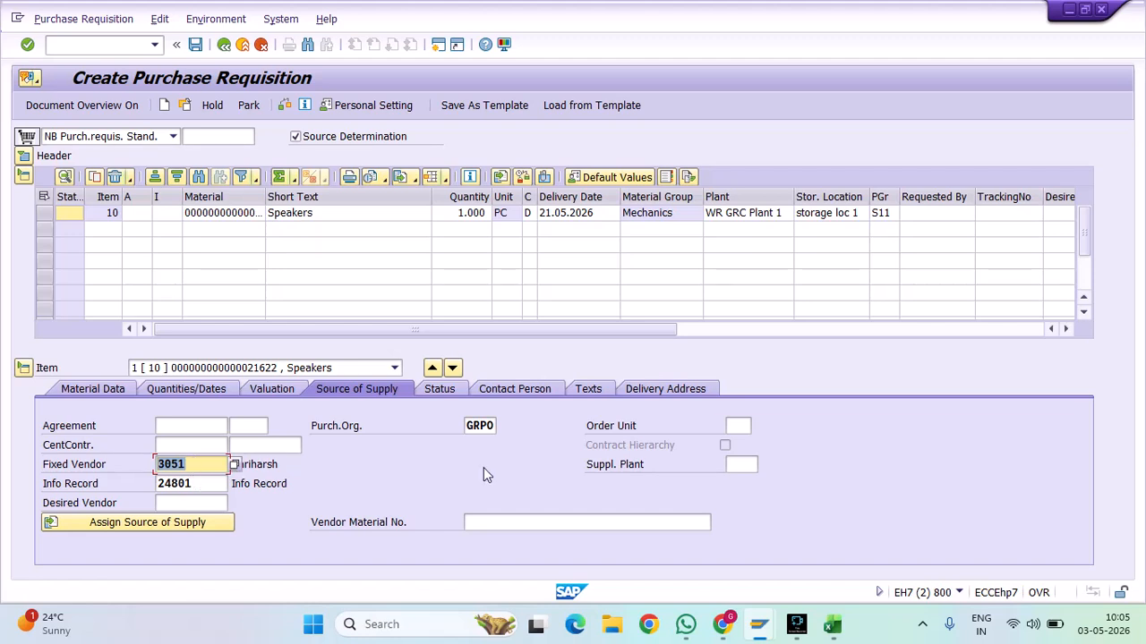
{"action": "left_click", "coordinate": [148, 522]}
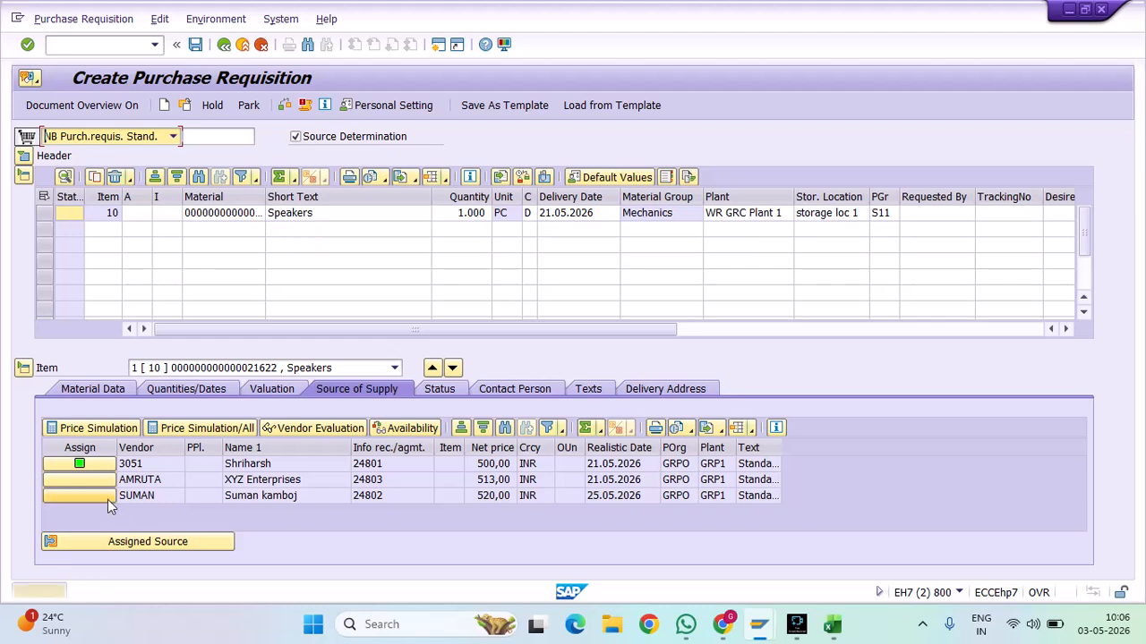
{"action": "left_click", "coordinate": [79, 463]}
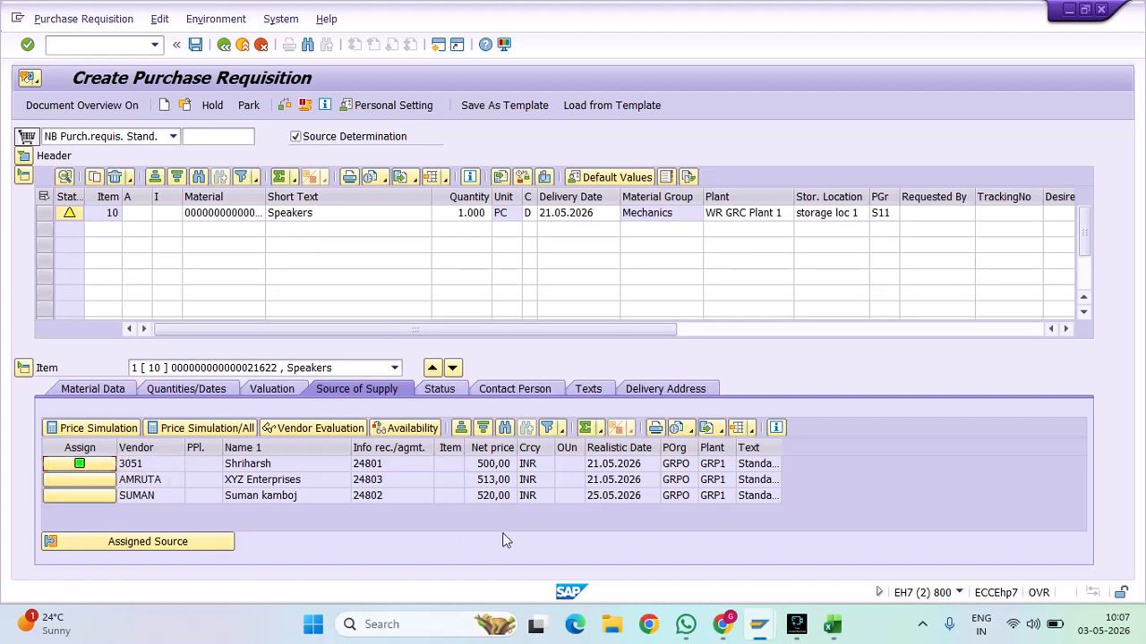
Switch to the Excel workbook and examine the transaction list and the cement block vendor example on the Source List sheet
{"action": "left_click", "coordinate": [833, 624]}
{"action": "left_click_drag", "start_coordinate": [86, 365], "coordinate": [365, 366]}
{"action": "scroll", "coordinate": [624, 451], "scroll_direction": "down", "scroll_amount": 2}
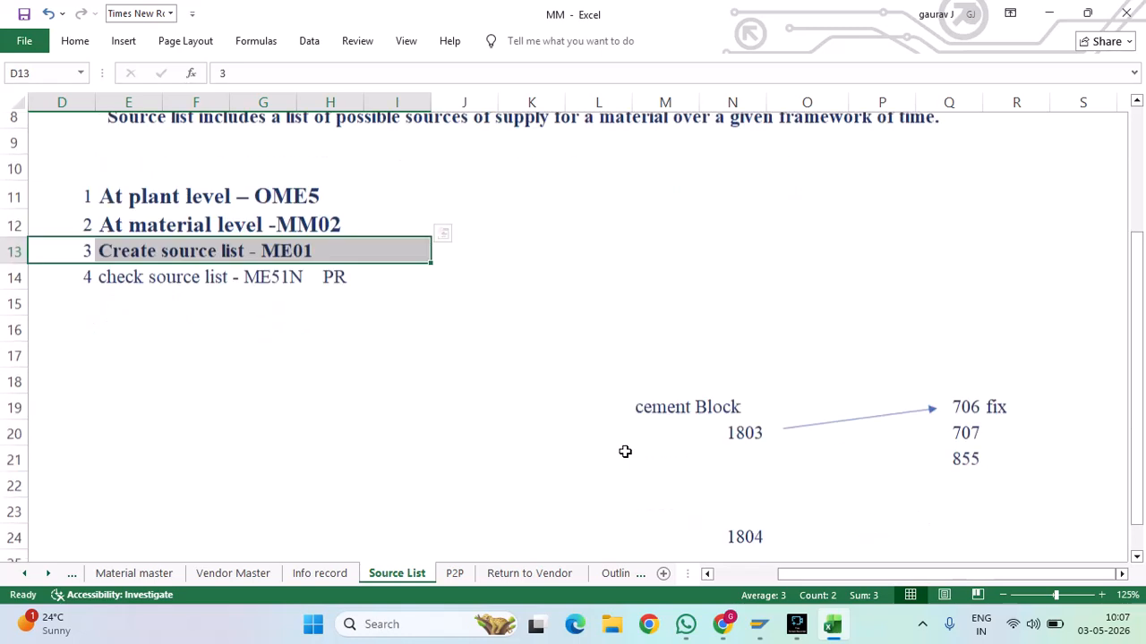
{"action": "left_click", "coordinate": [958, 343]}
{"action": "left_click_drag", "start_coordinate": [959, 343], "coordinate": [992, 445]}
{"action": "left_click_drag", "start_coordinate": [646, 351], "coordinate": [759, 413]}
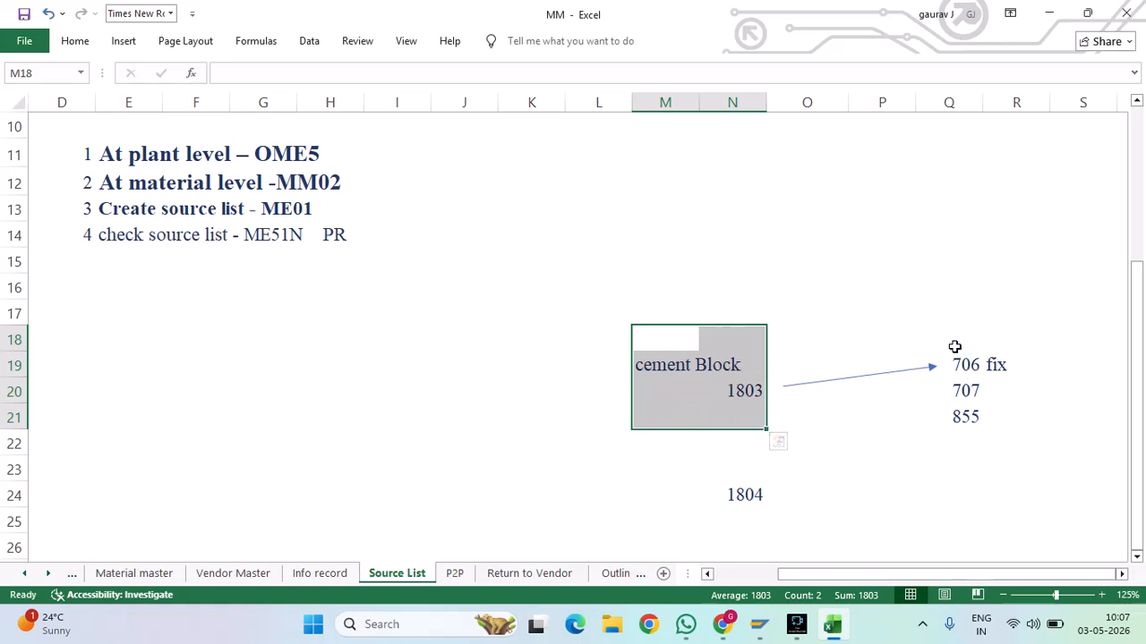
{"action": "left_click_drag", "start_coordinate": [954, 340], "coordinate": [1000, 432]}
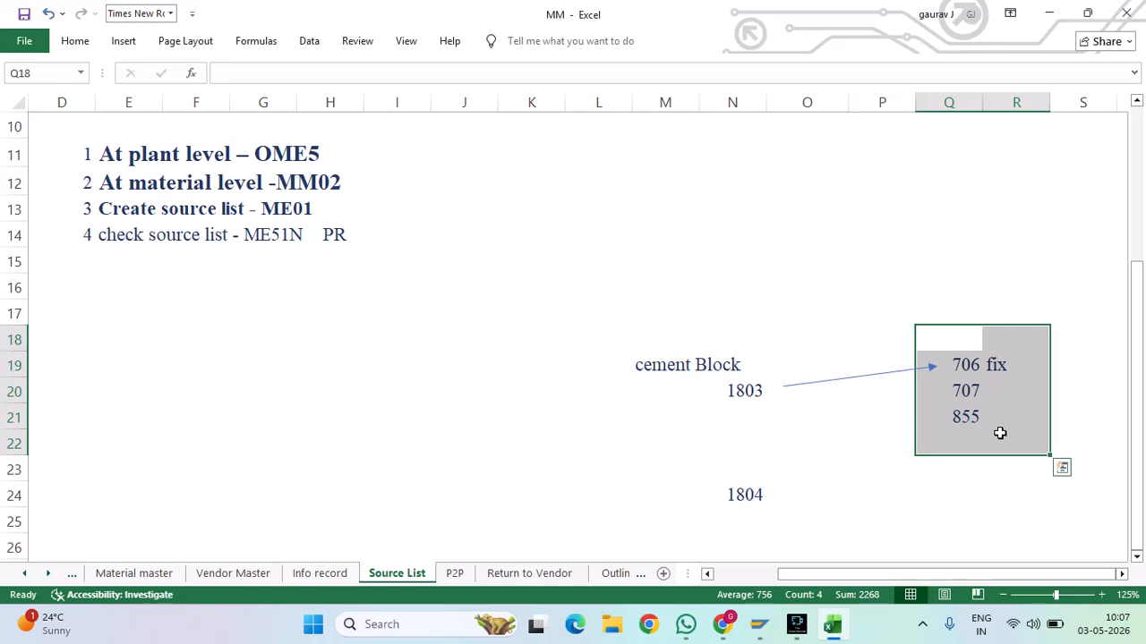
{"action": "left_click_drag", "start_coordinate": [665, 332], "coordinate": [796, 402]}
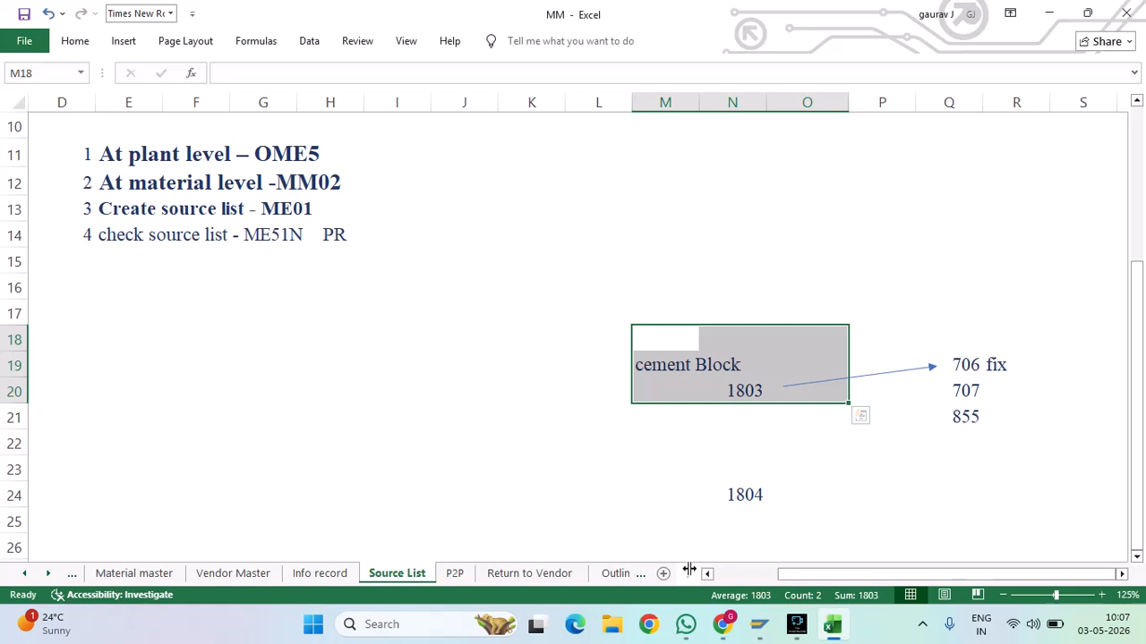
Switch back to SAP and leave the purchase requisition without saving it
{"action": "mouse_move", "coordinate": [759, 624]}
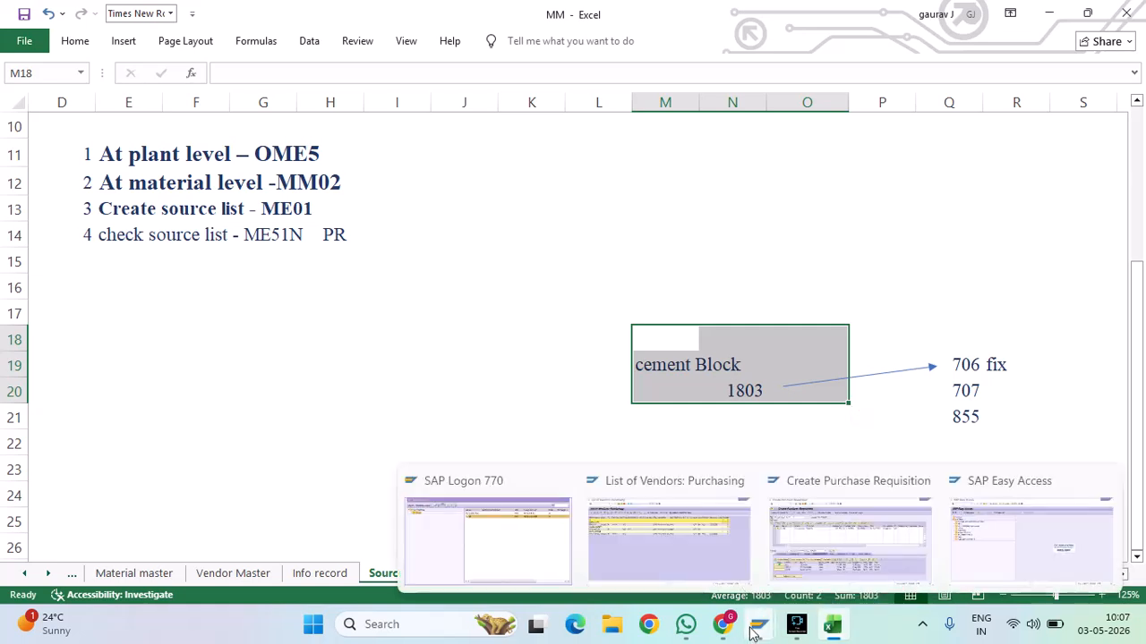
{"action": "left_click", "coordinate": [851, 537]}
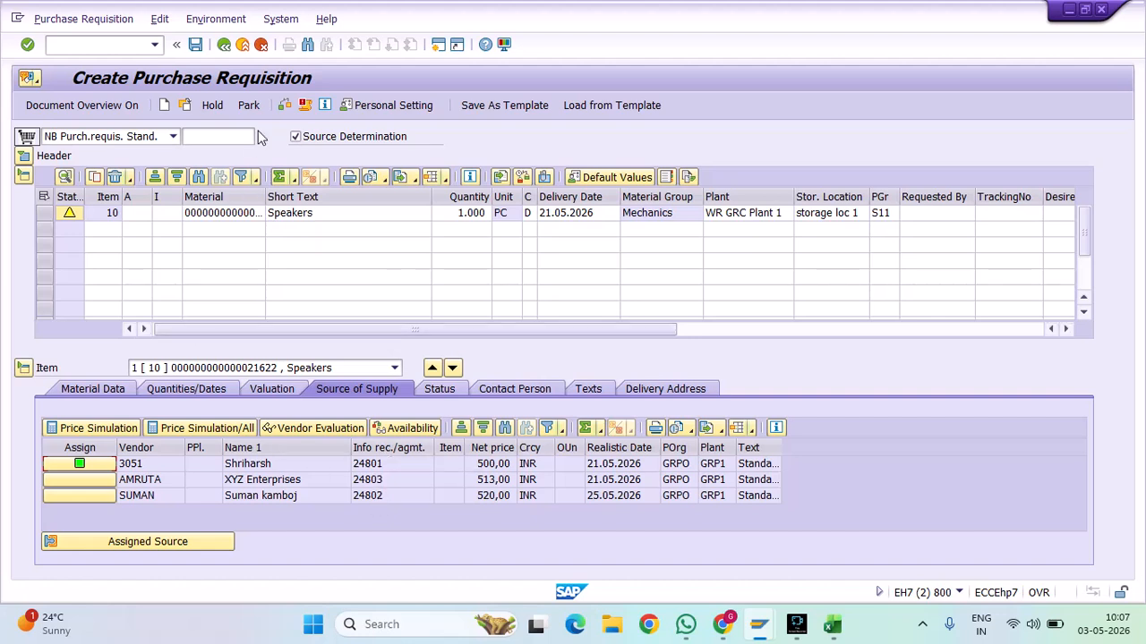
{"action": "left_click", "coordinate": [224, 52]}
{"action": "left_click", "coordinate": [355, 322]}
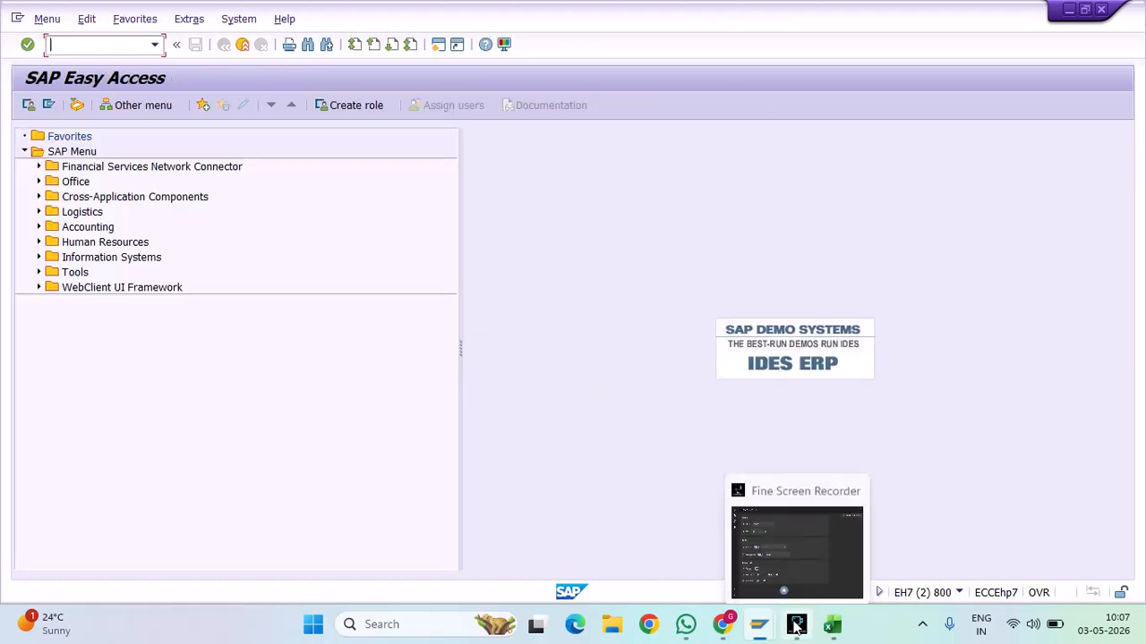
Close both SAP Easy Access sessions and bring up the List of Vendors: Purchasing session
{"action": "mouse_move", "coordinate": [759, 623]}
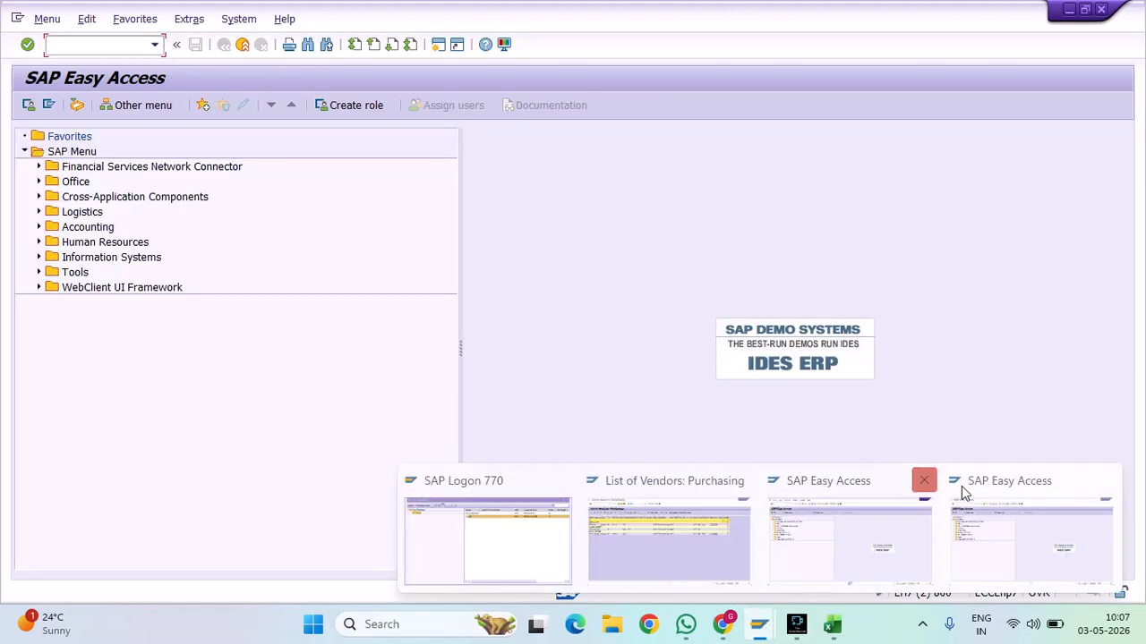
{"action": "left_click", "coordinate": [1105, 481]}
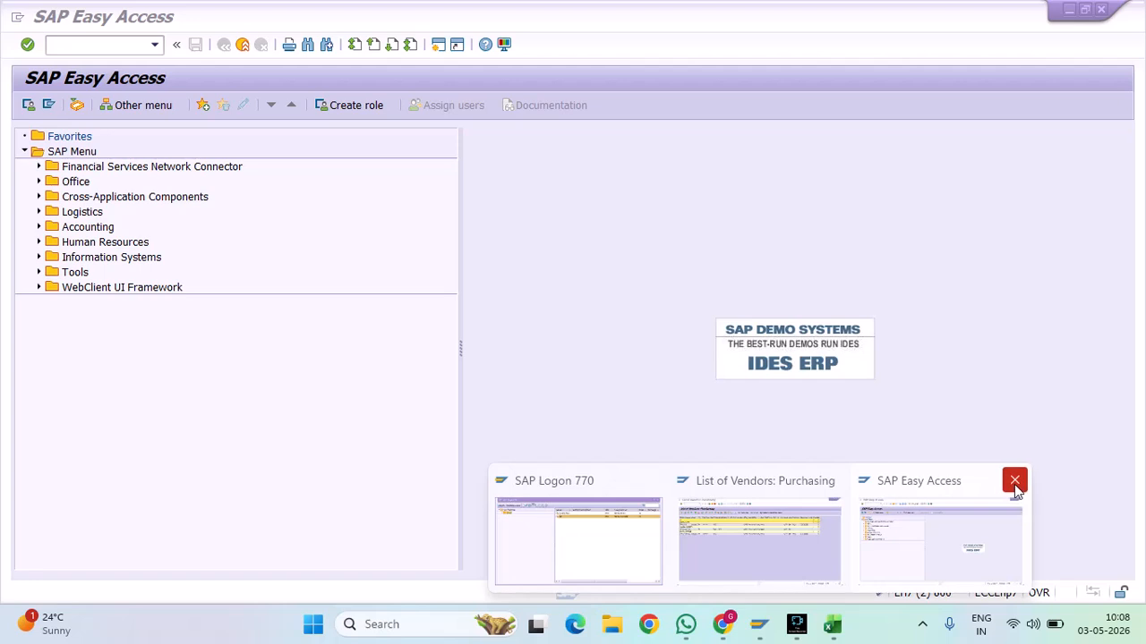
{"action": "left_click", "coordinate": [1014, 482]}
{"action": "left_click", "coordinate": [908, 515]}
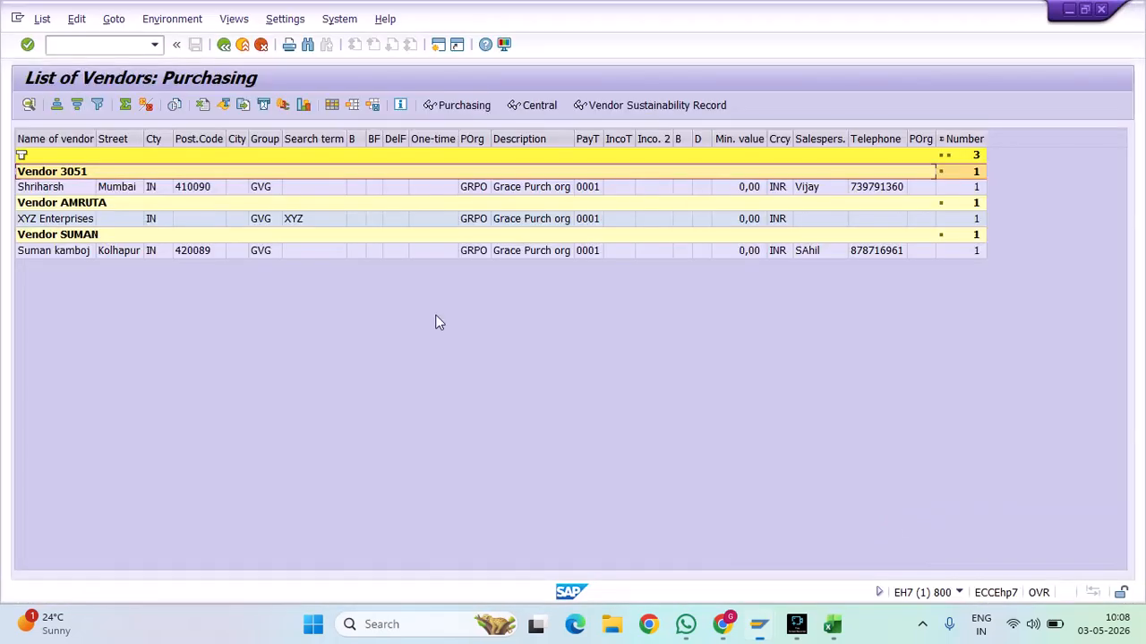
Leave the vendor list with /N, close the remaining SAP session, and go back to the start of the Excel source list notes
{"action": "left_click", "coordinate": [93, 50]}
{"action": "type", "text": "/N"}
{"action": "key", "text": "Return"}
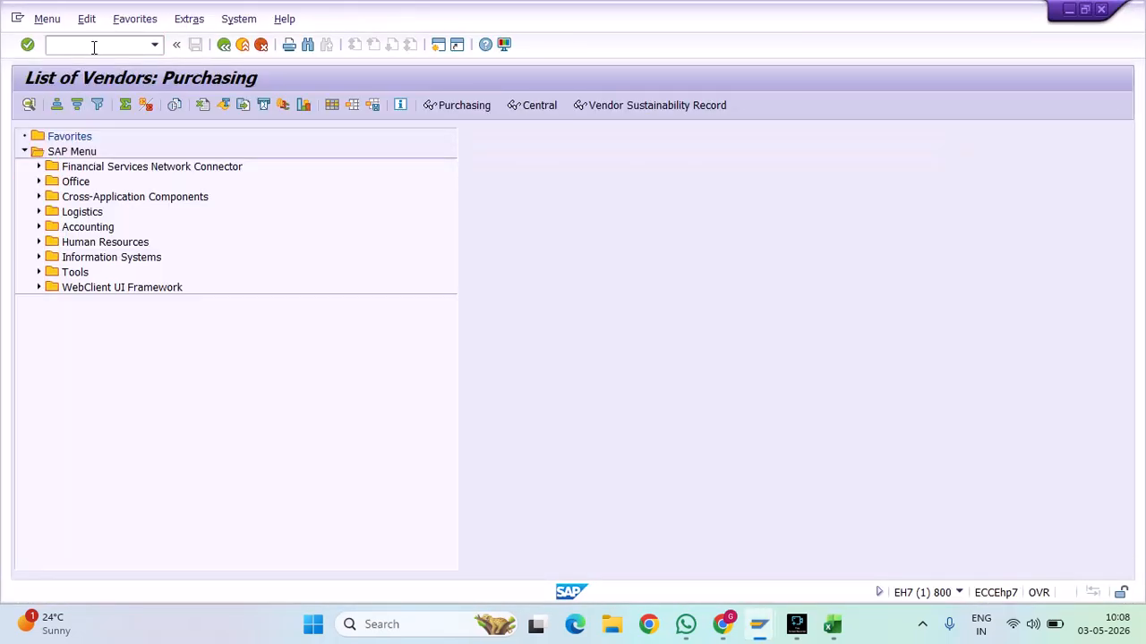
{"action": "left_click", "coordinate": [1100, 13]}
{"action": "left_click", "coordinate": [204, 321]}
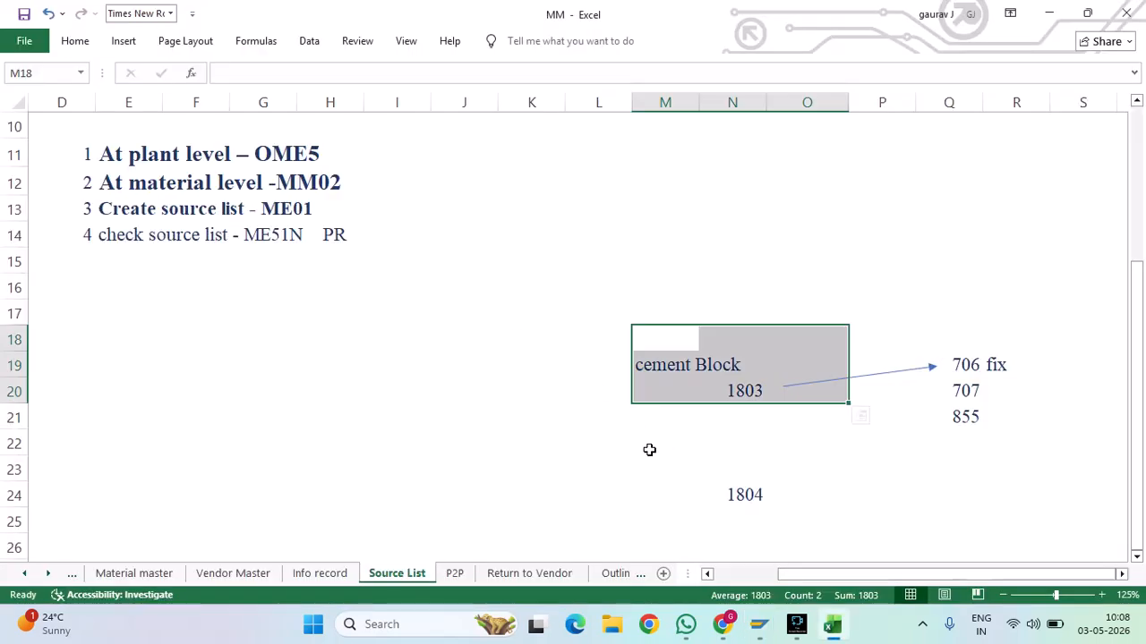
{"action": "scroll", "coordinate": [269, 370], "scroll_direction": "up", "scroll_amount": 2}
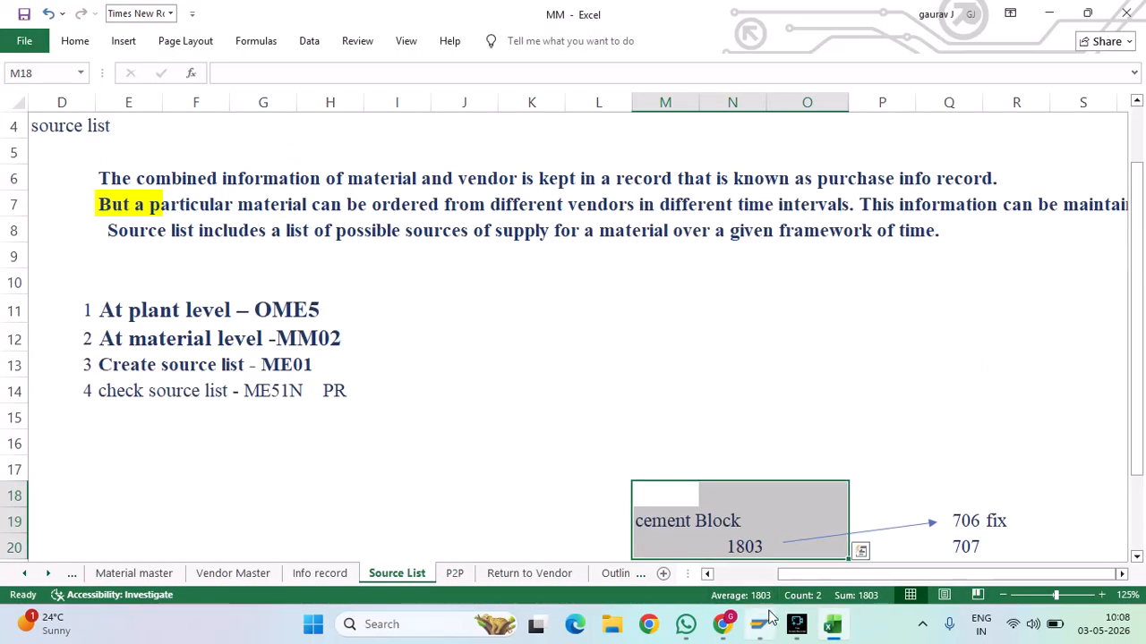